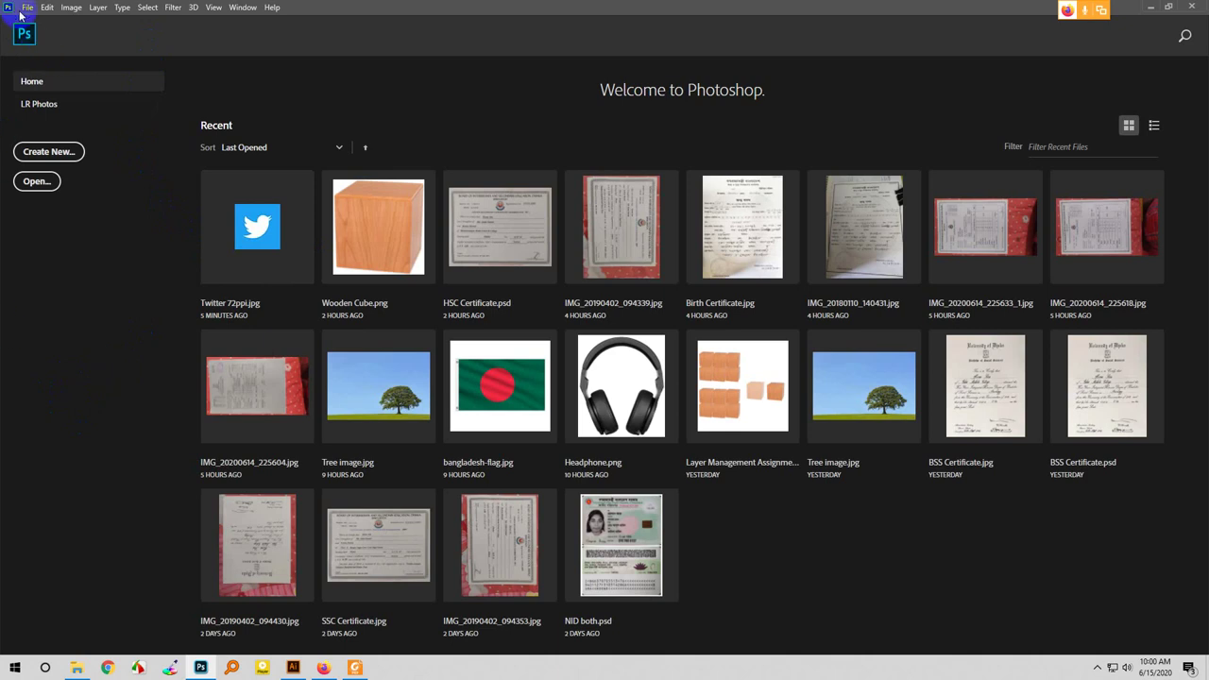
- Open bangladesh-flag.jpg from the LEDP > Assets > Class 2 folder on the Workstation (F:) drive
click(68, 156)
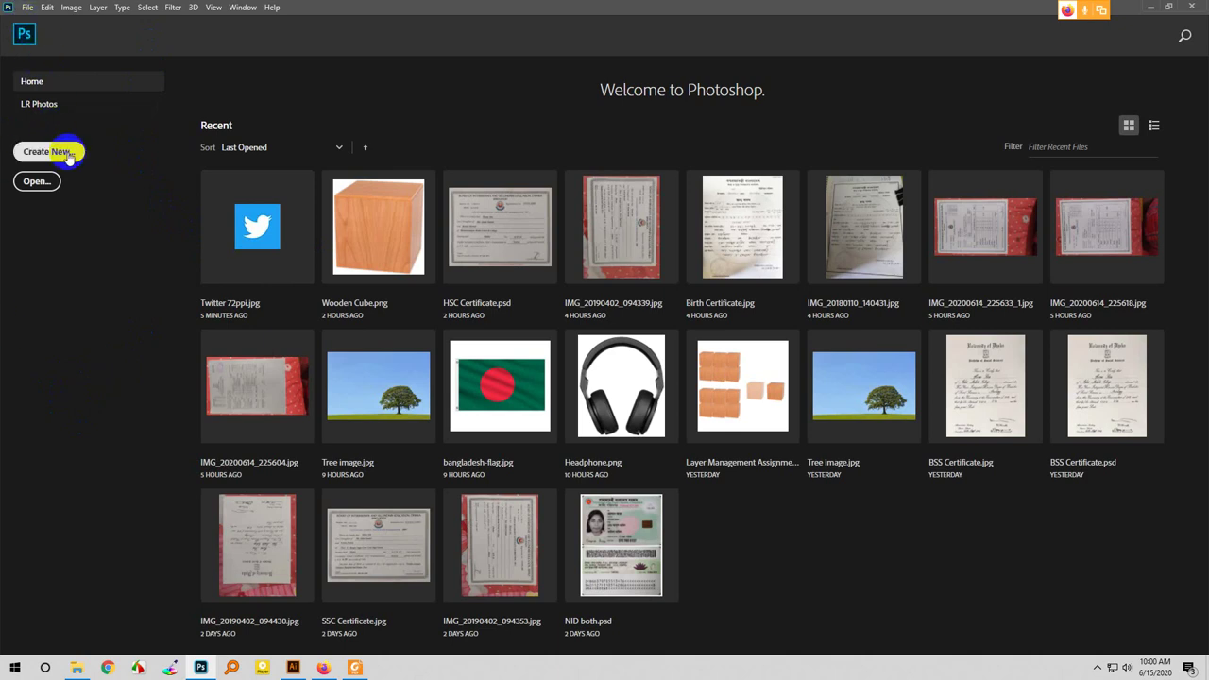
click(27, 8)
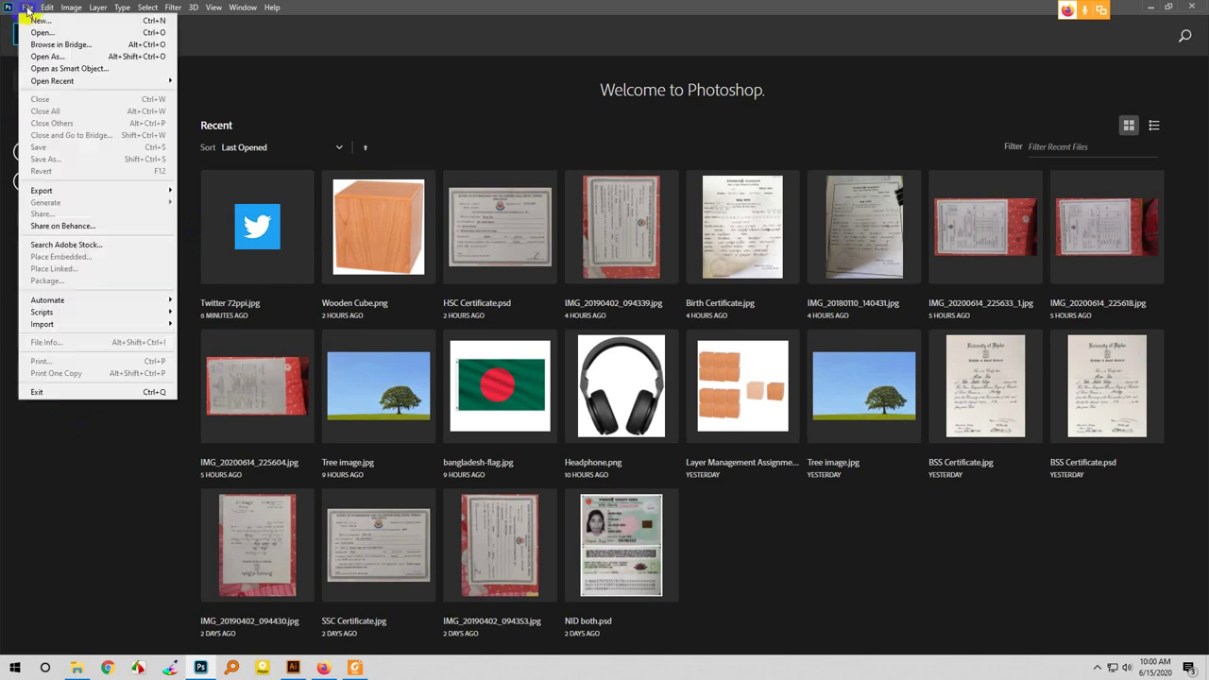
click(40, 32)
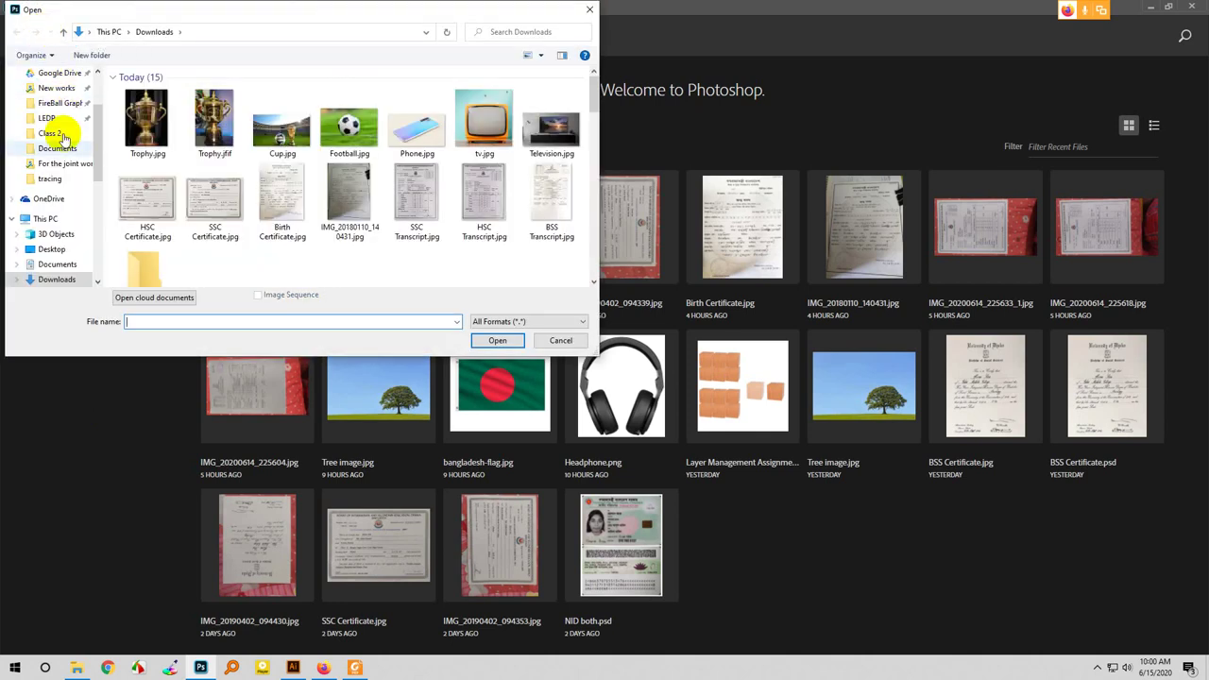
scroll(44, 278, down, 1)
scroll(46, 265, down, 3)
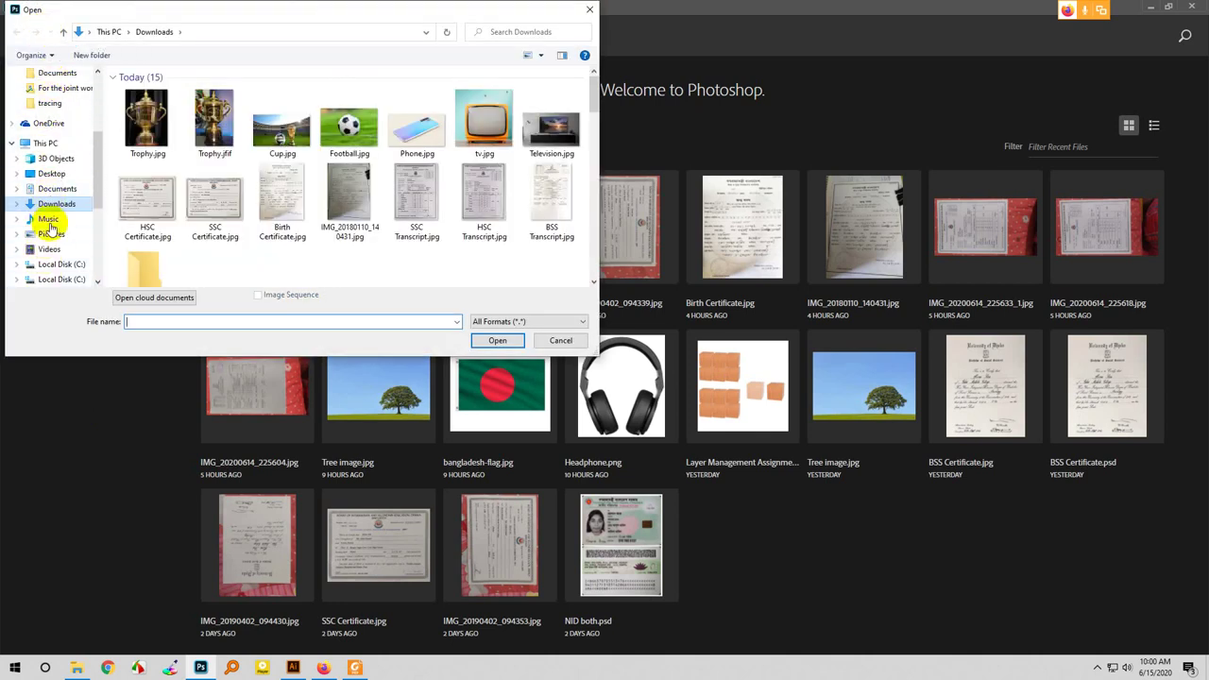
scroll(52, 218, up, 3)
scroll(52, 158, up, 2)
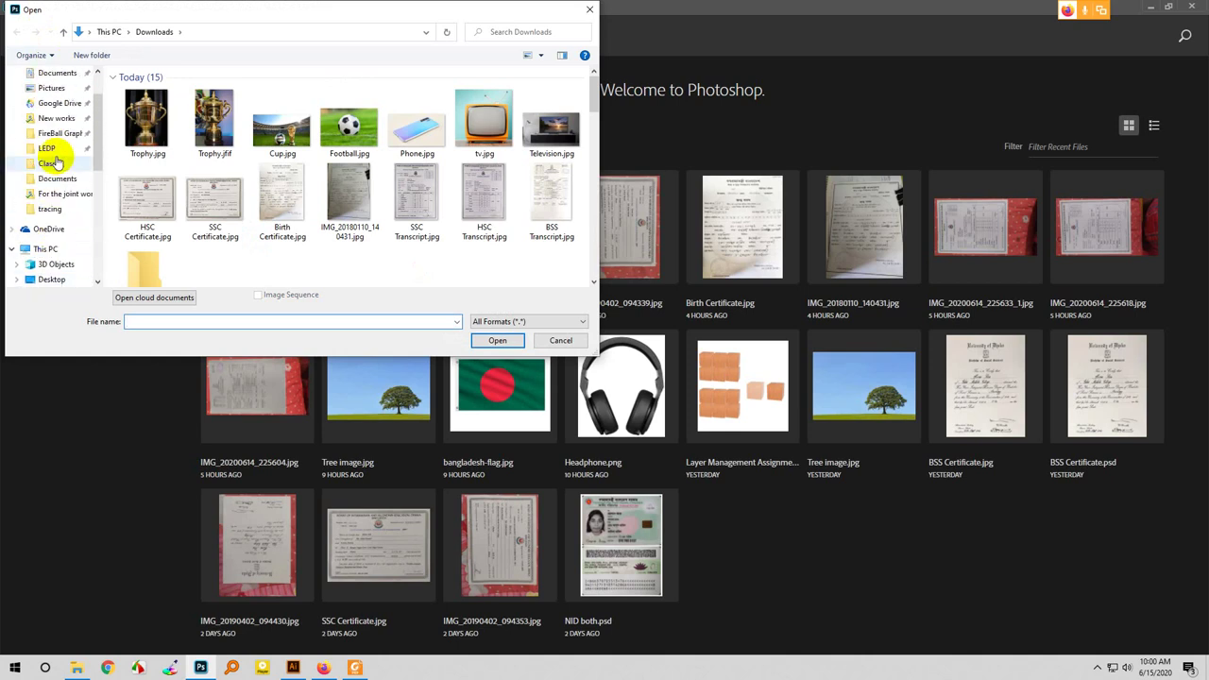
click(48, 149)
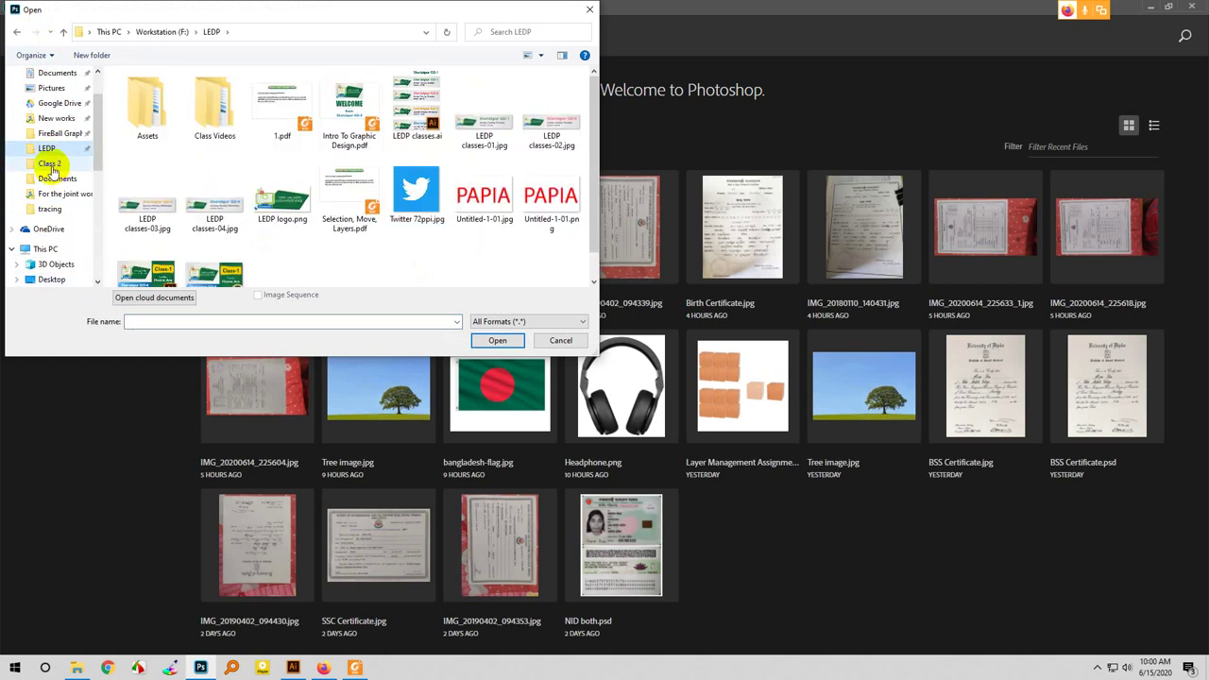
double_click(151, 105)
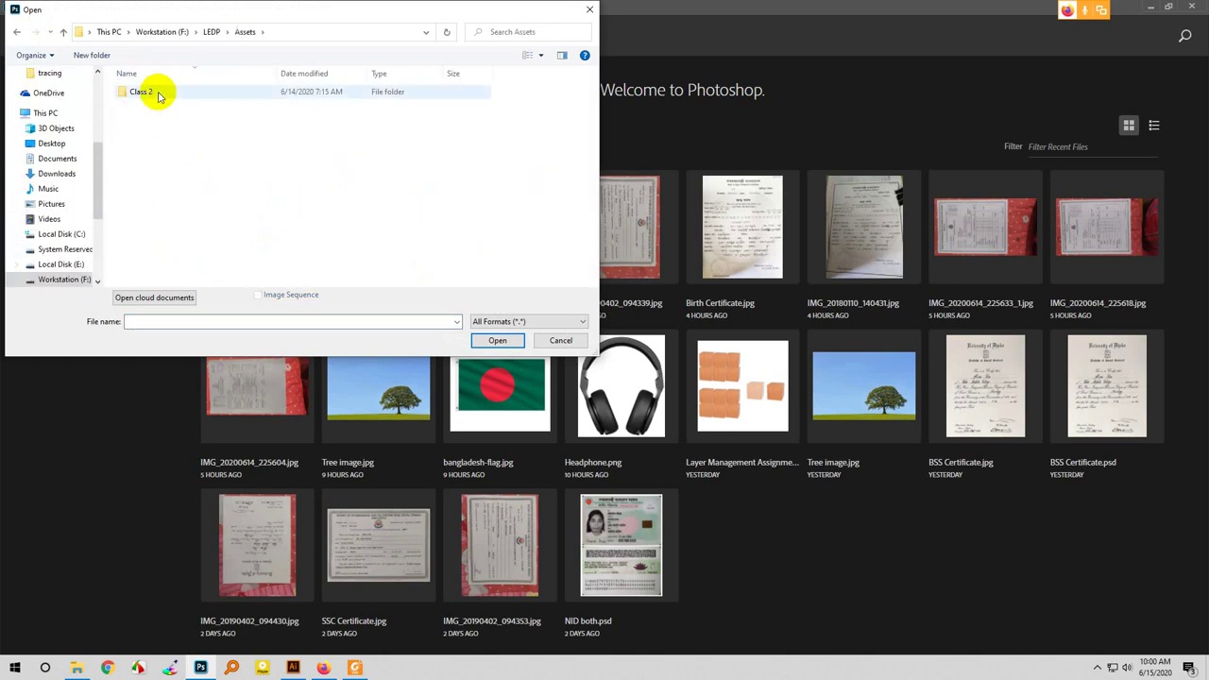
double_click(142, 92)
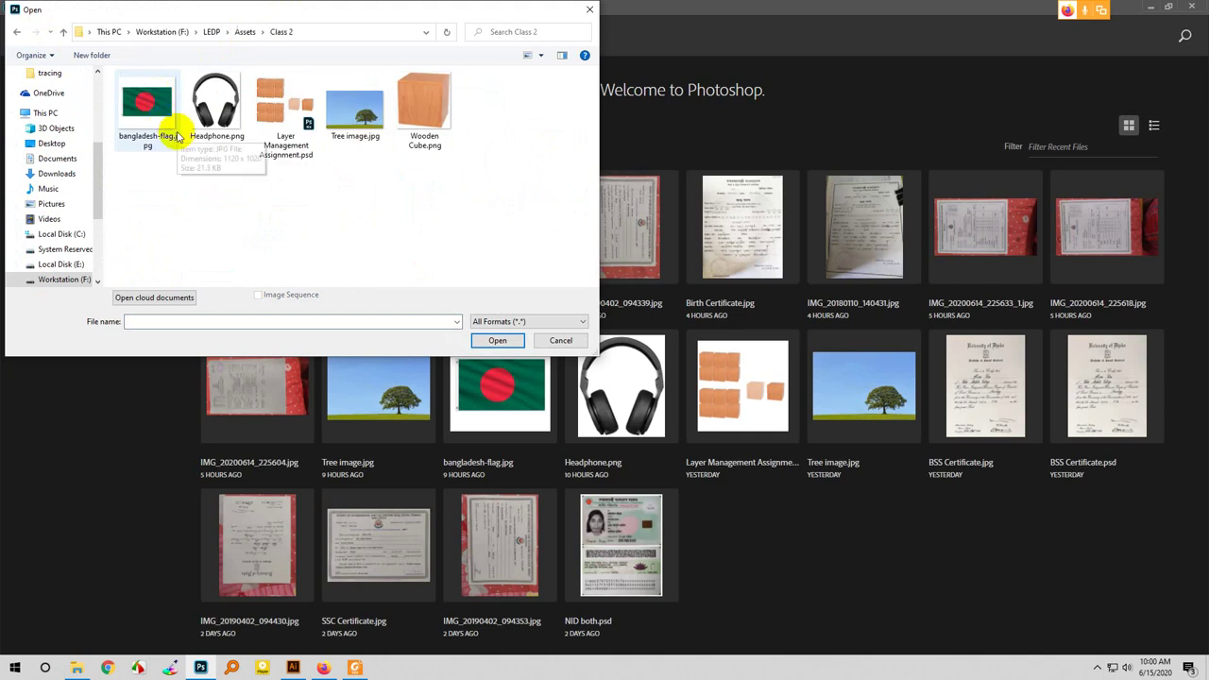
click(165, 114)
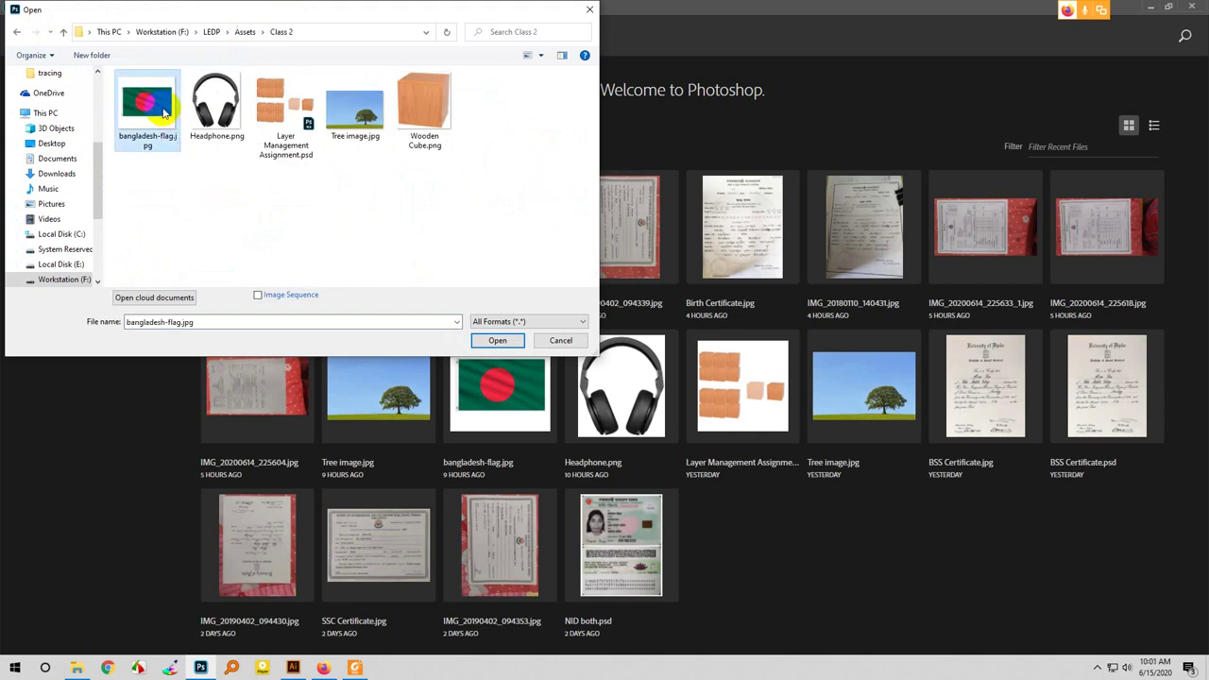
click(497, 338)
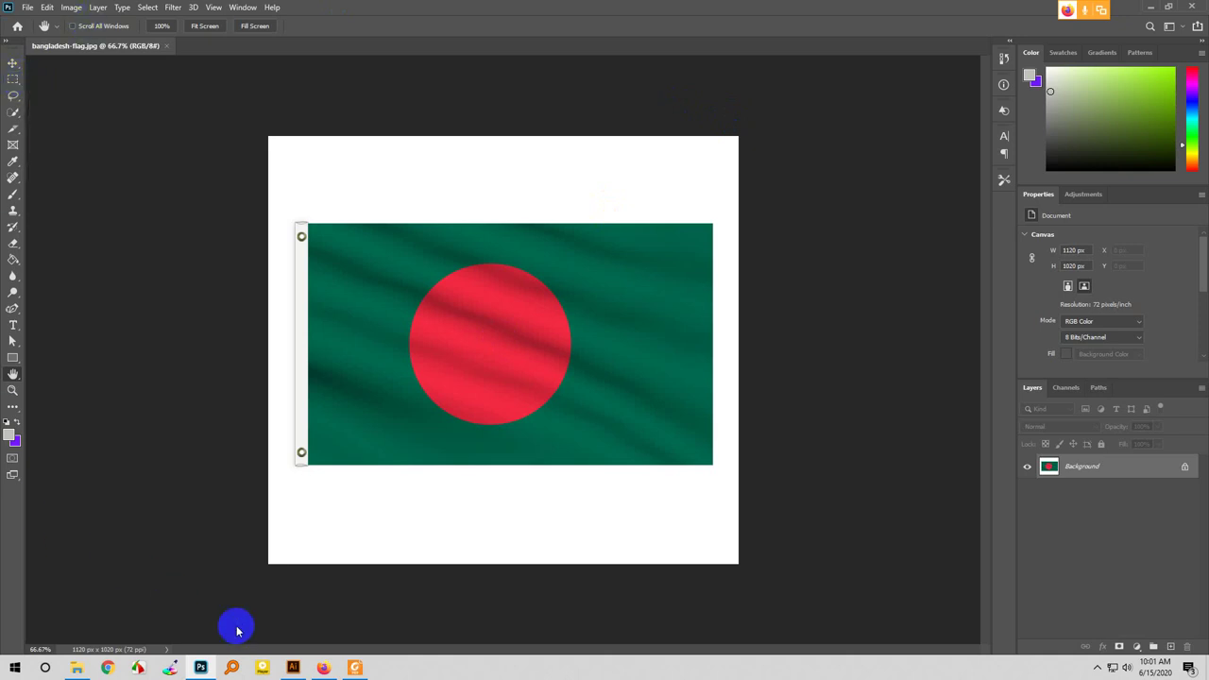
- Check the Google Meet call in Firefox and return to the flag image in Photoshop
click(328, 669)
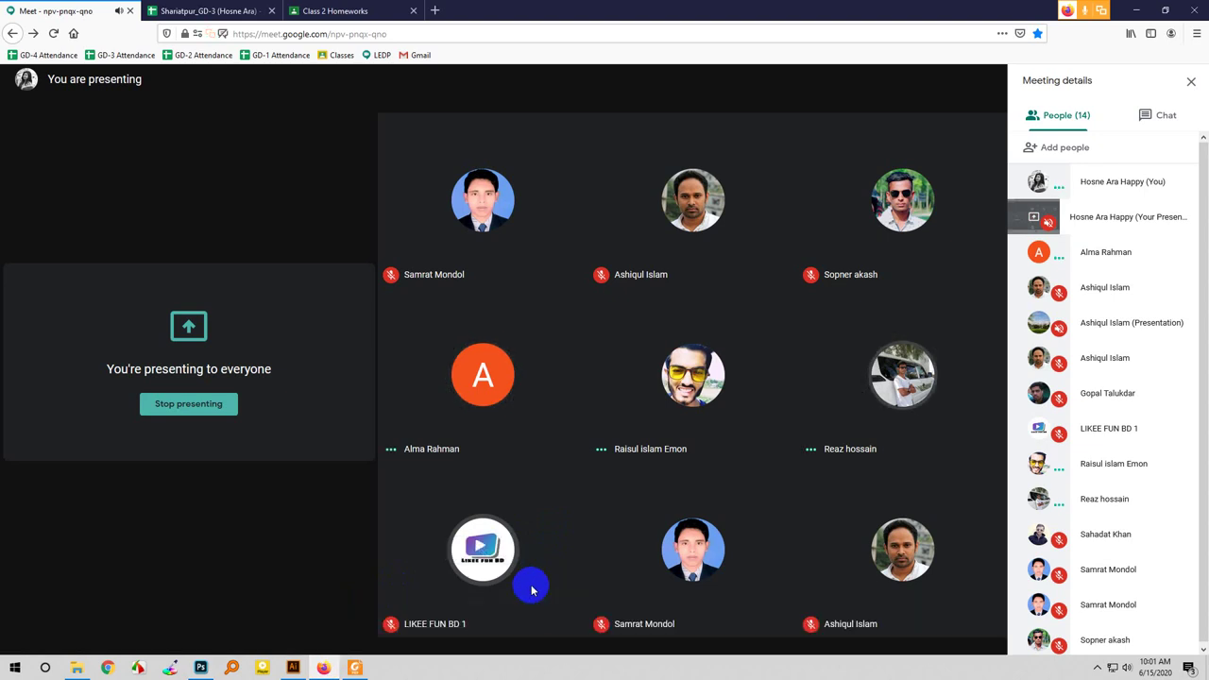
click(200, 667)
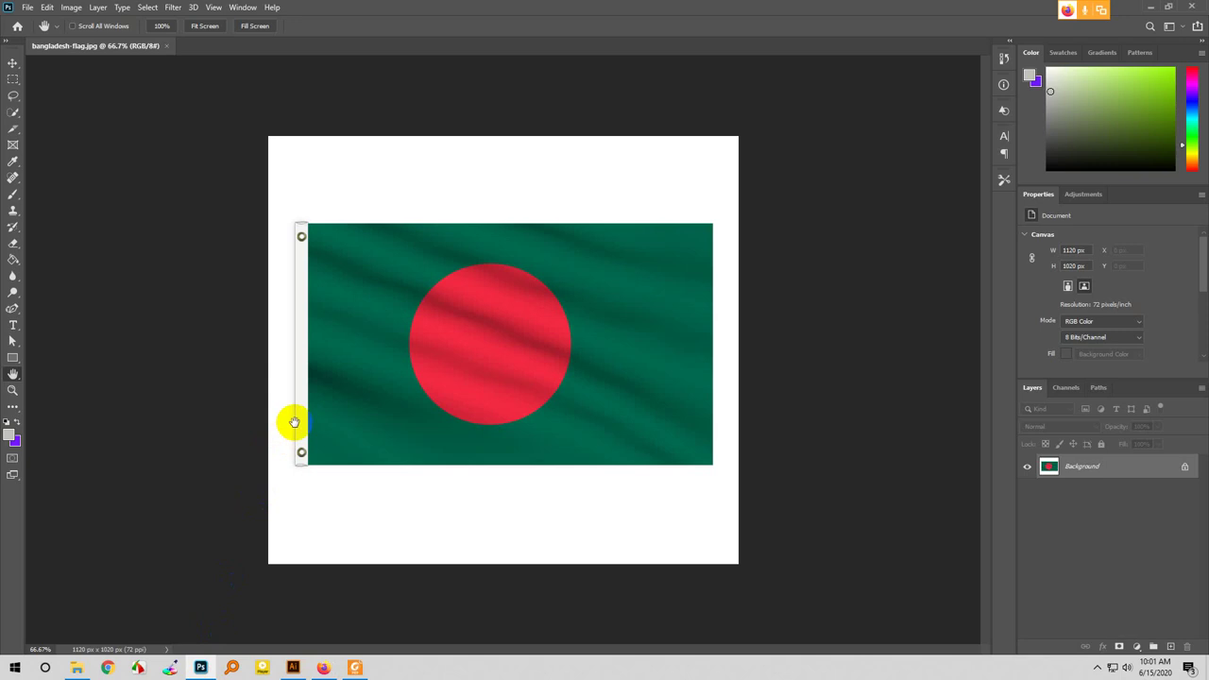
drag(238, 262, 246, 262)
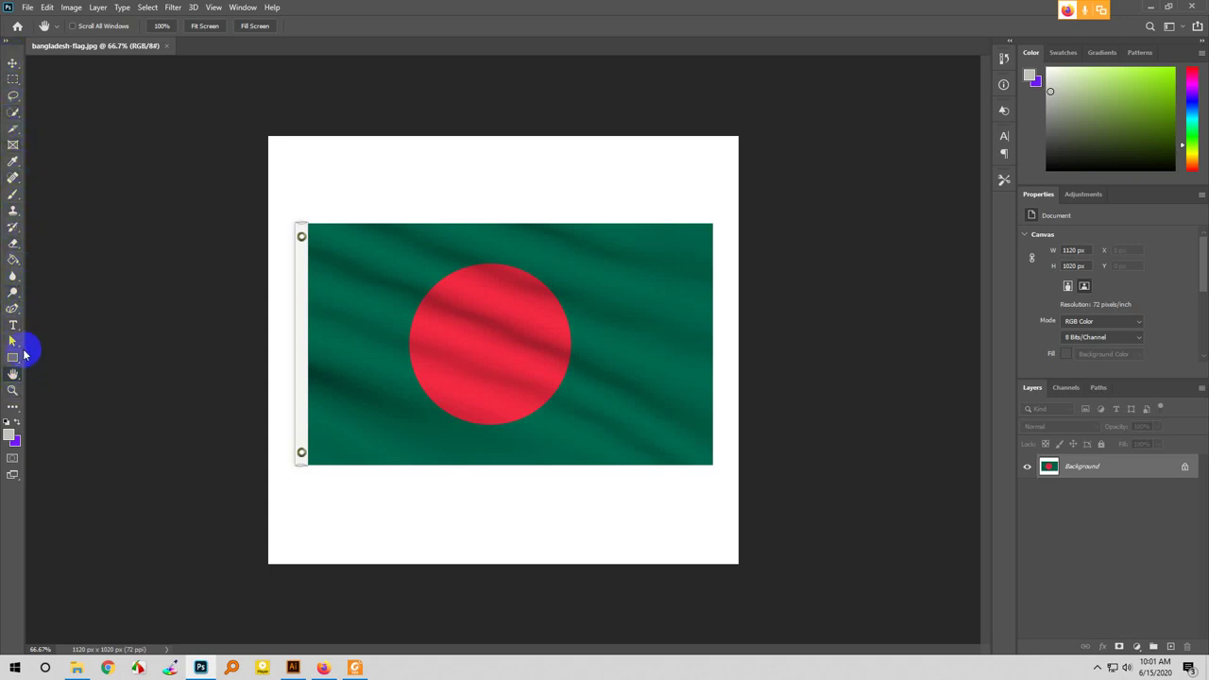
- Examine the tool variants grouped with the Move, Marquee and Quick Selection tools, ending with the Move tool active
click(14, 64)
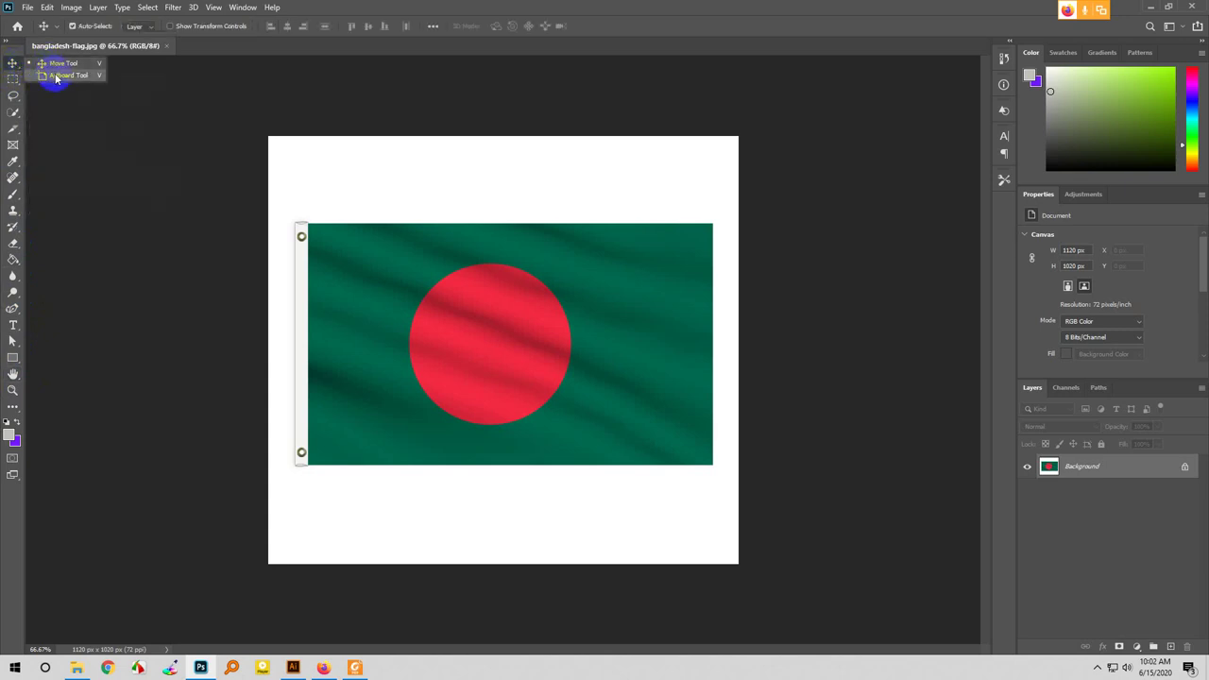
click(11, 70)
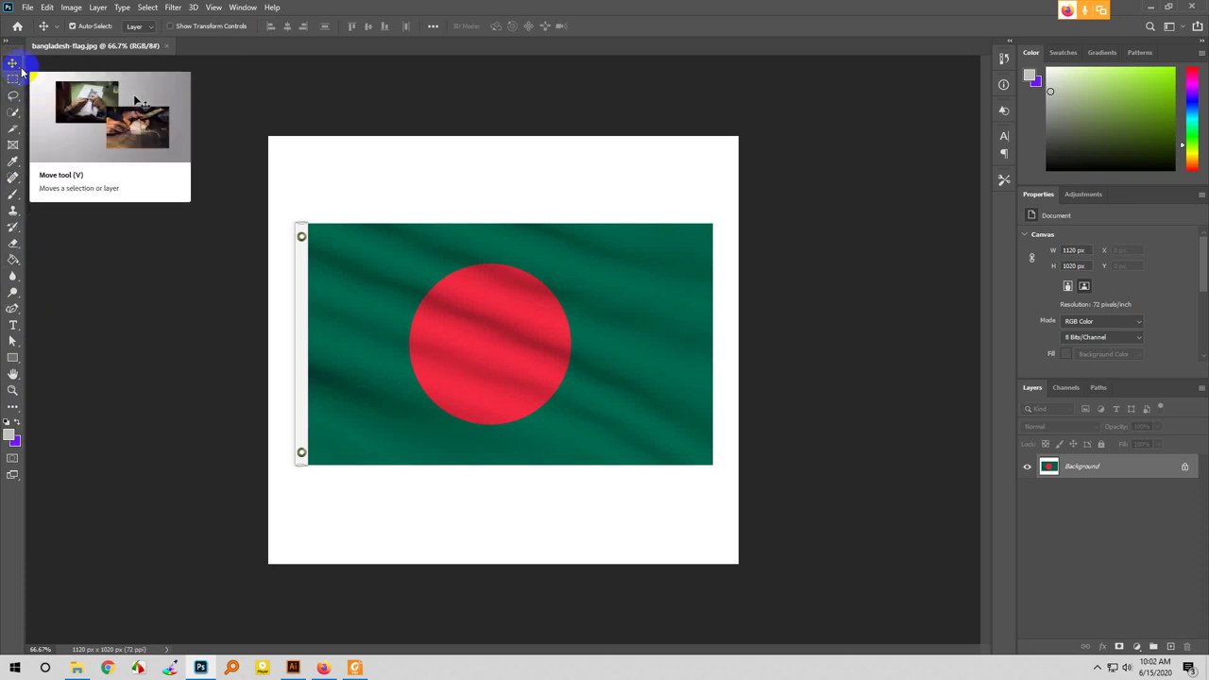
click(18, 70)
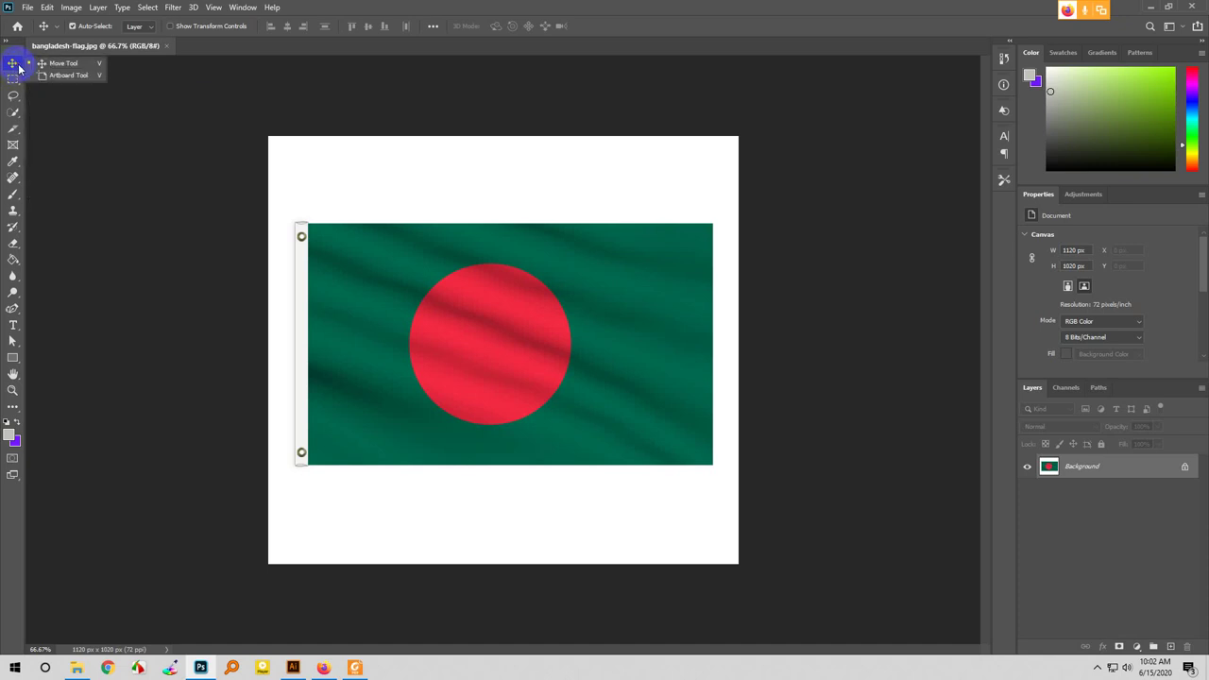
click(15, 83)
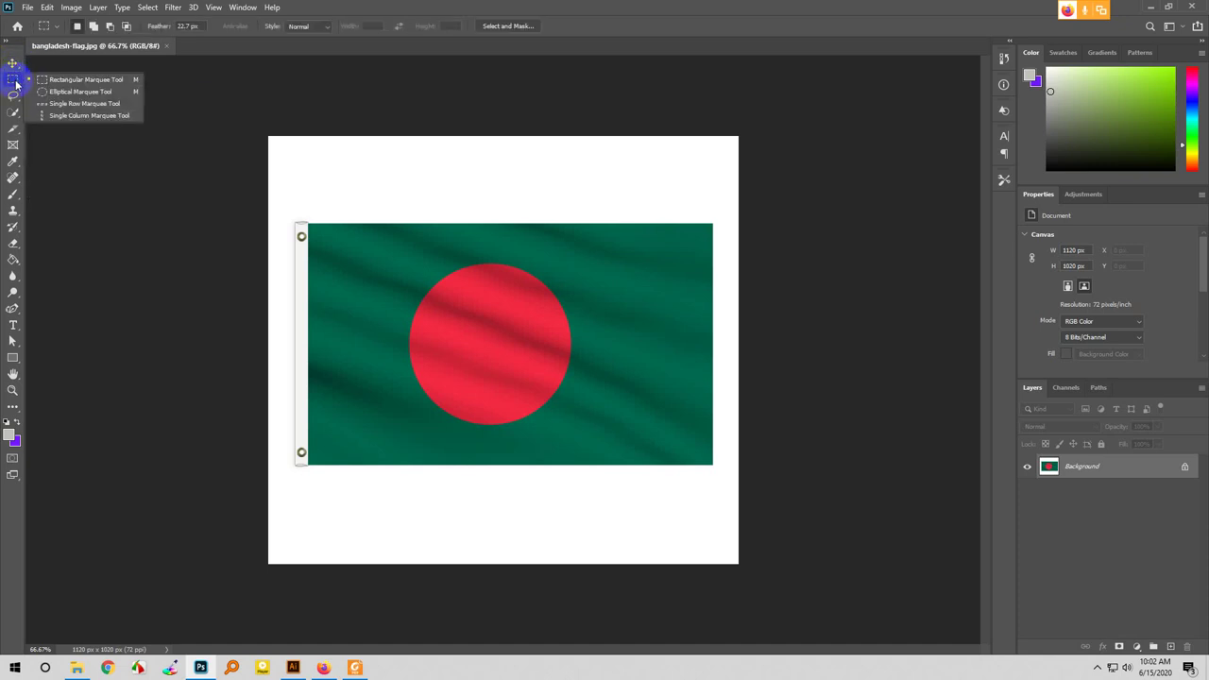
drag(22, 85, 100, 221)
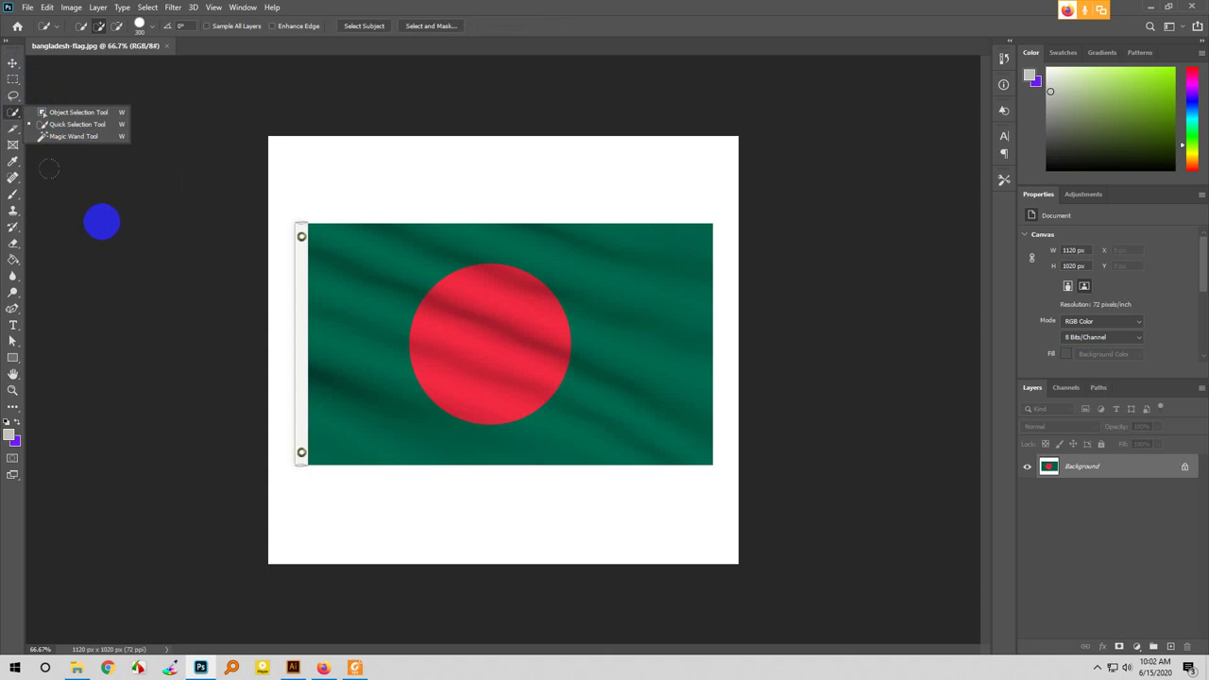
click(12, 64)
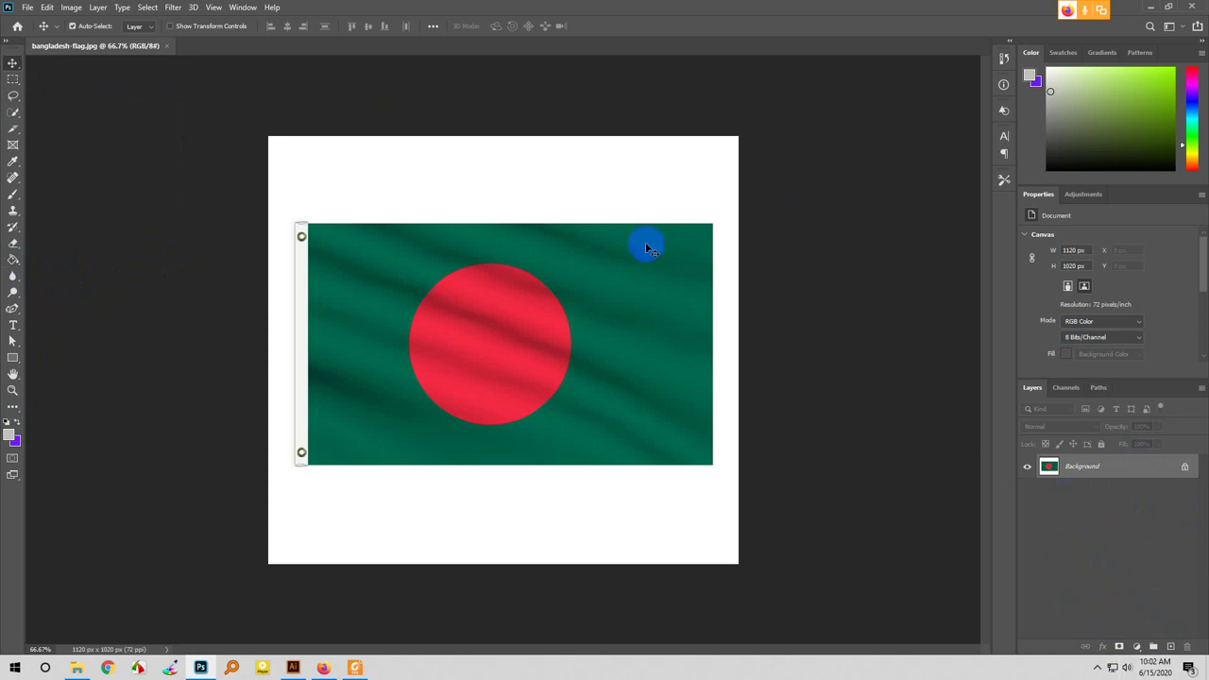
- Examine the list of workspace panels that can be shown or hidden
click(242, 7)
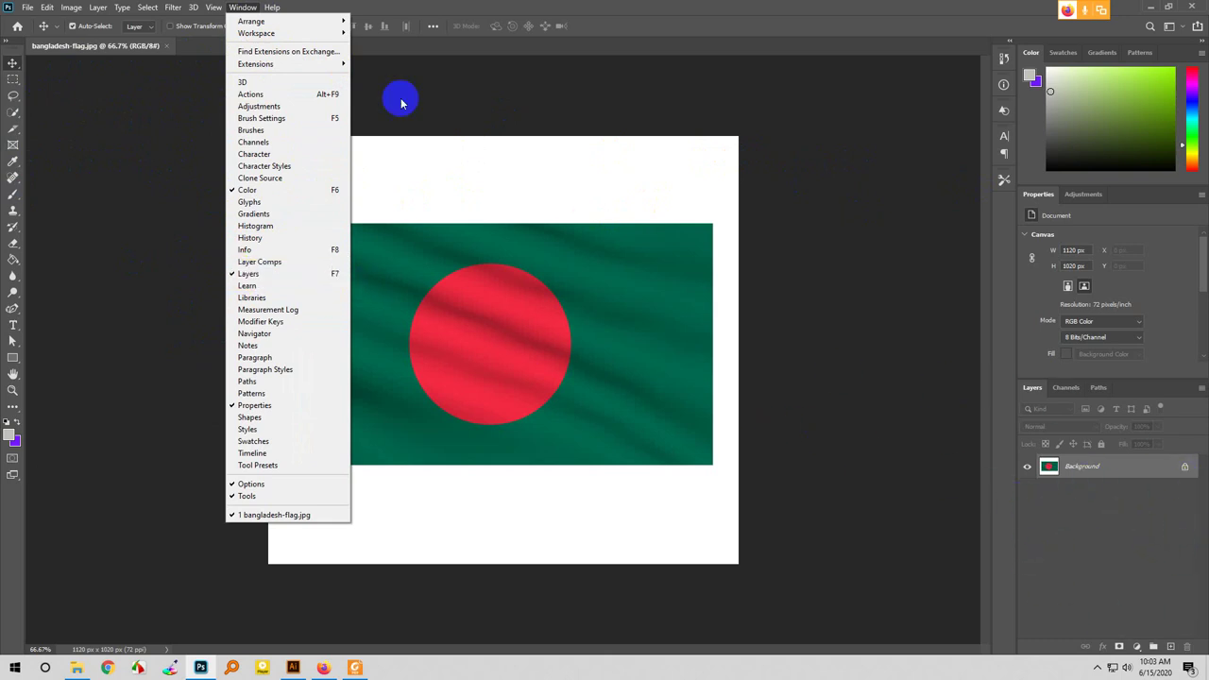
click(243, 7)
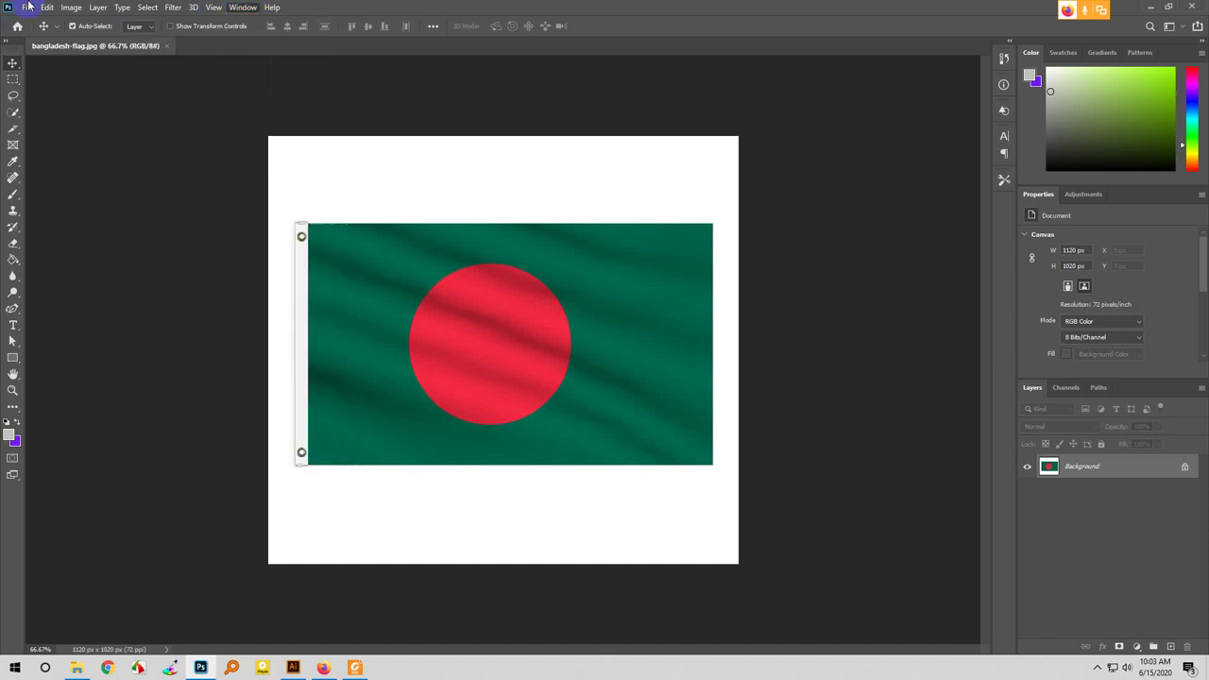
click(214, 7)
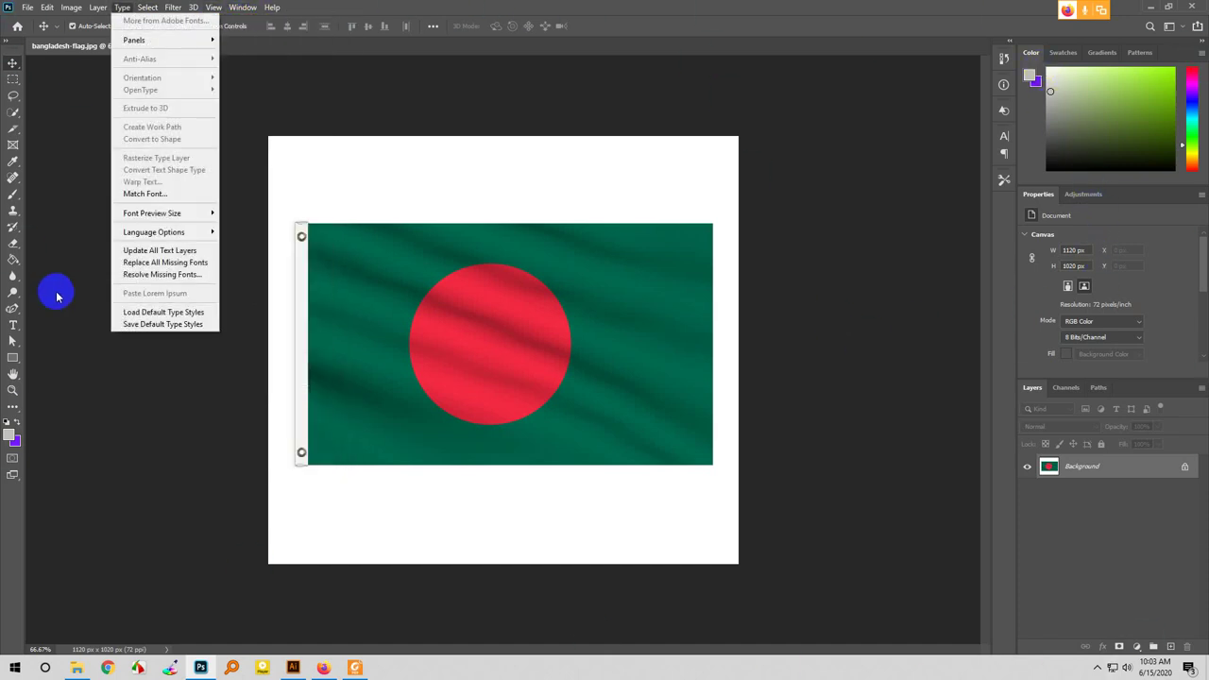
click(243, 7)
click(242, 8)
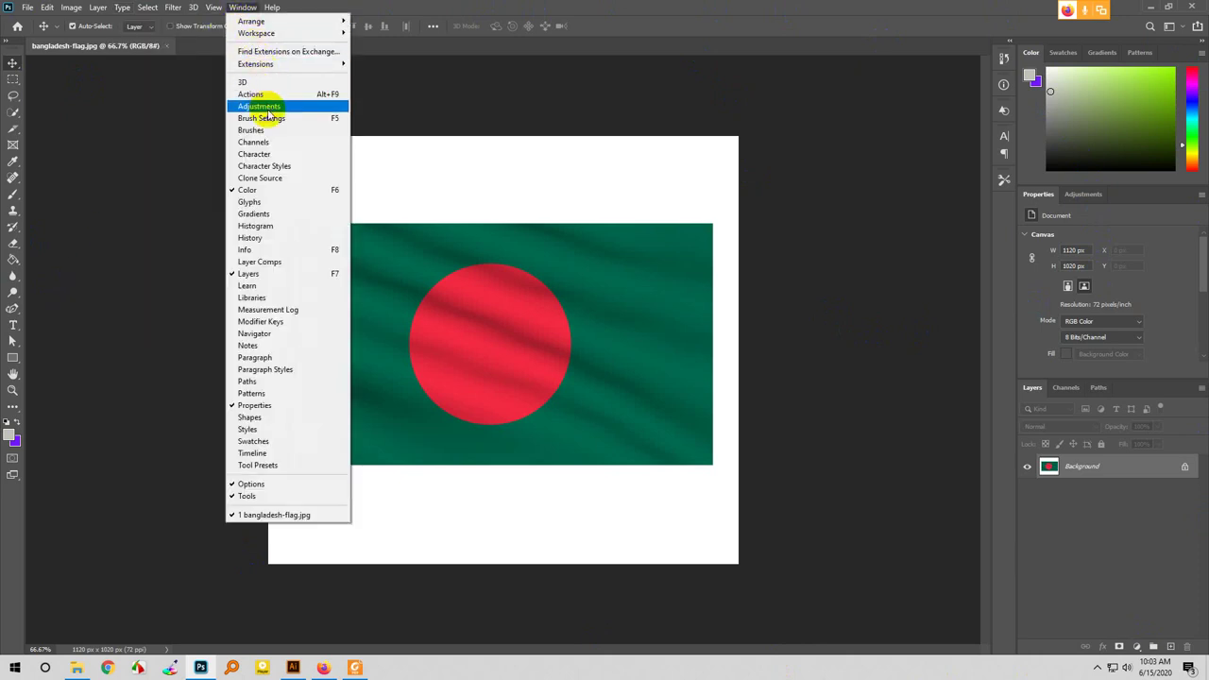
click(113, 189)
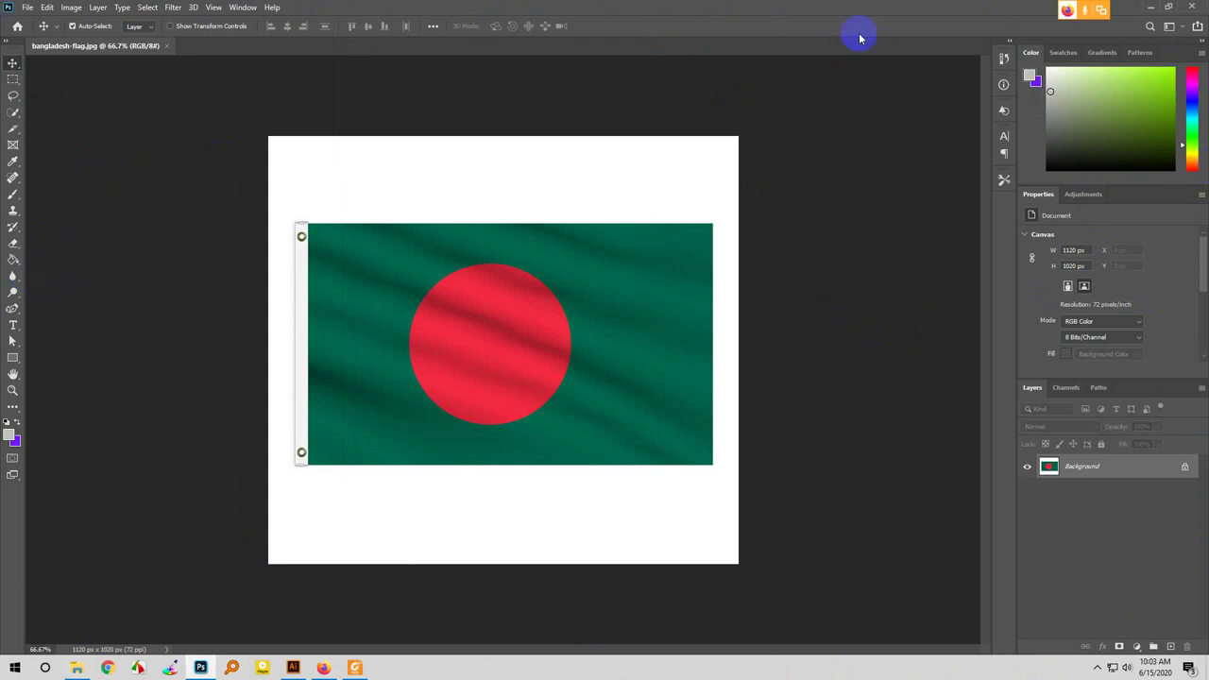
click(243, 7)
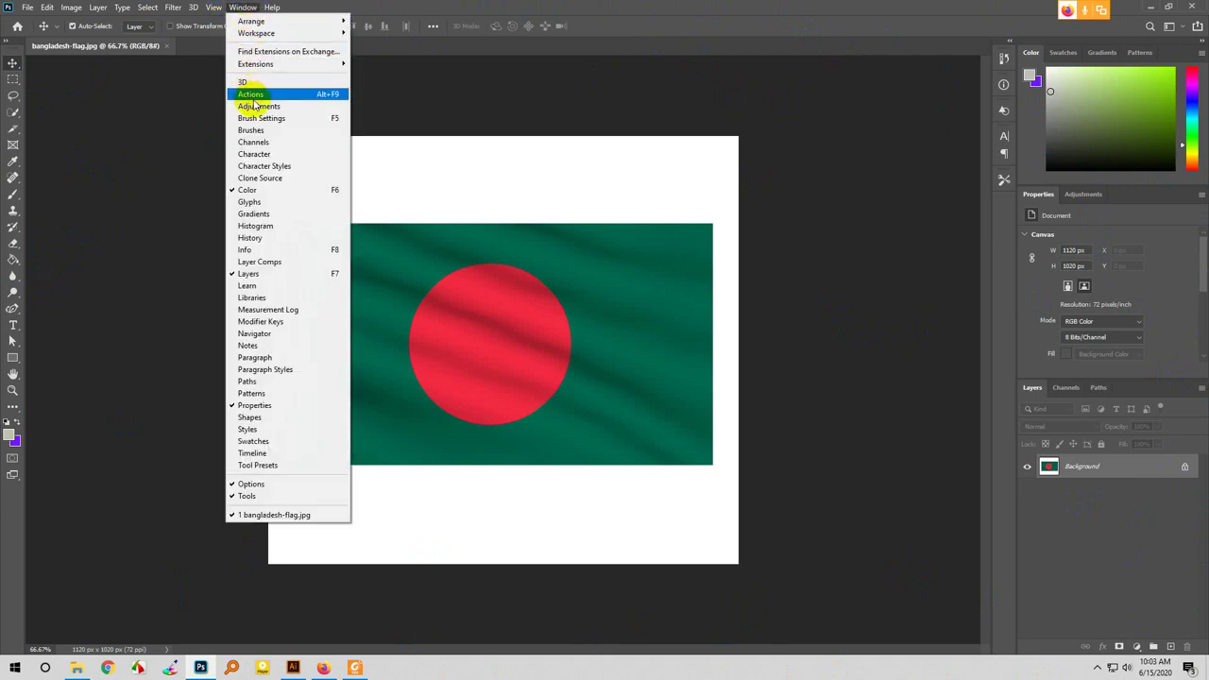
click(438, 103)
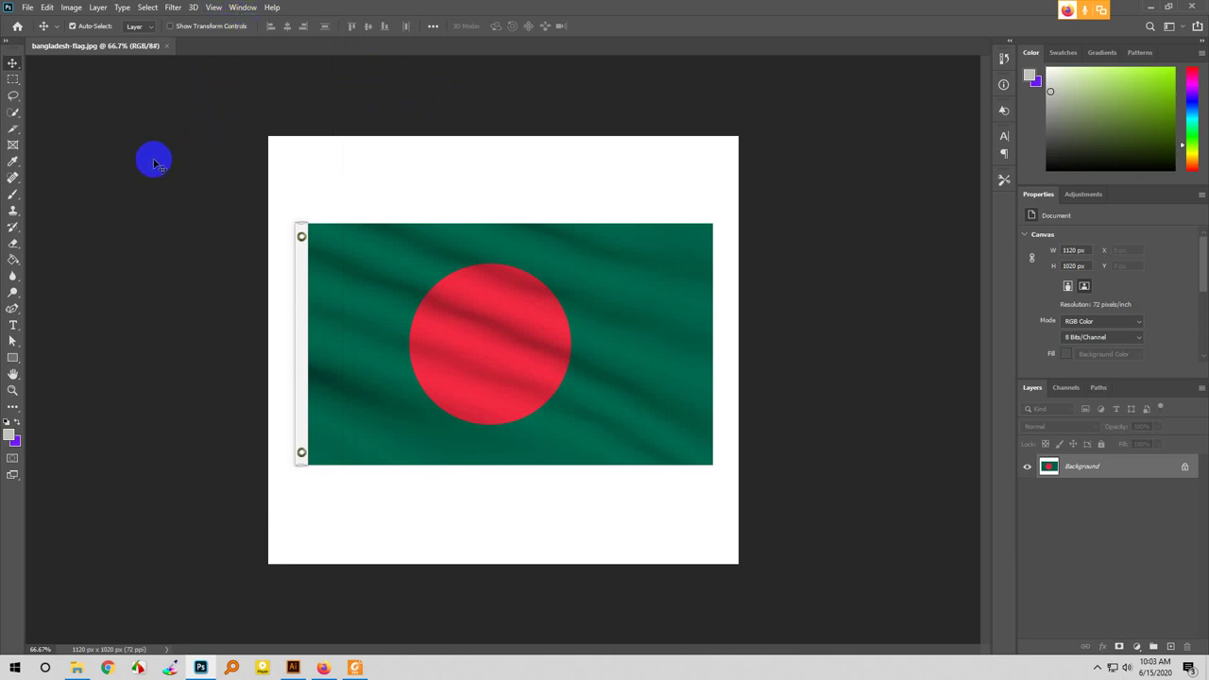
- Choose the Move tool from its group of tool variants
click(16, 63)
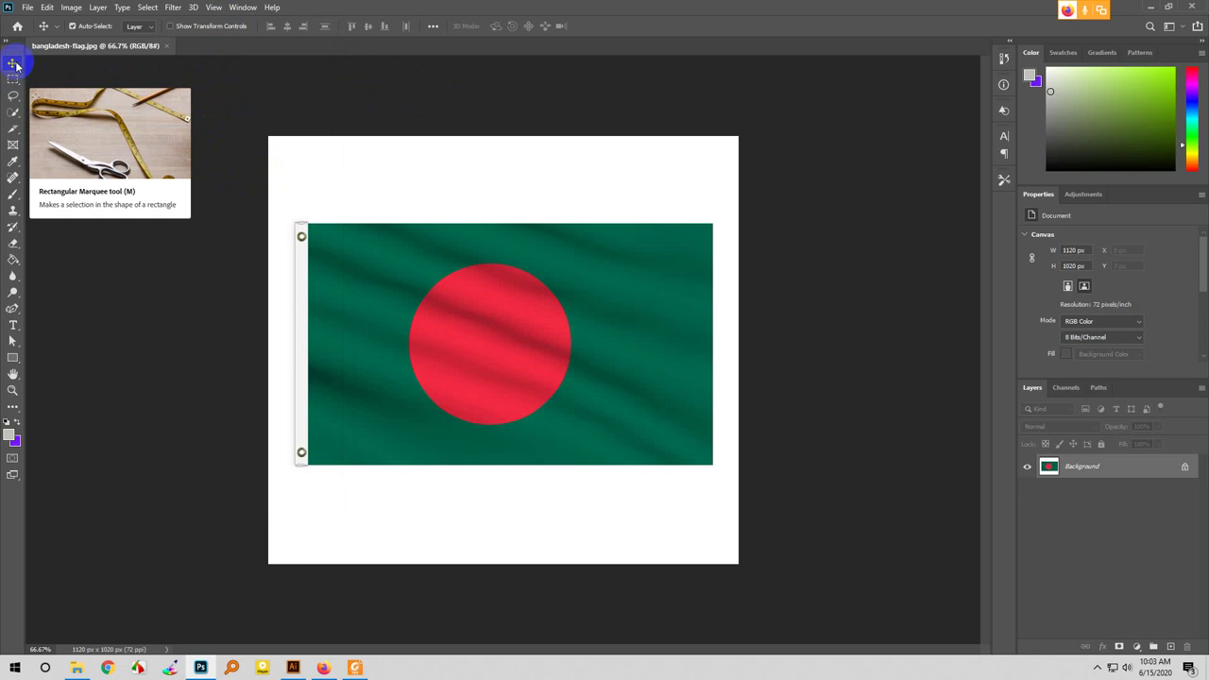
right_click(15, 63)
click(52, 61)
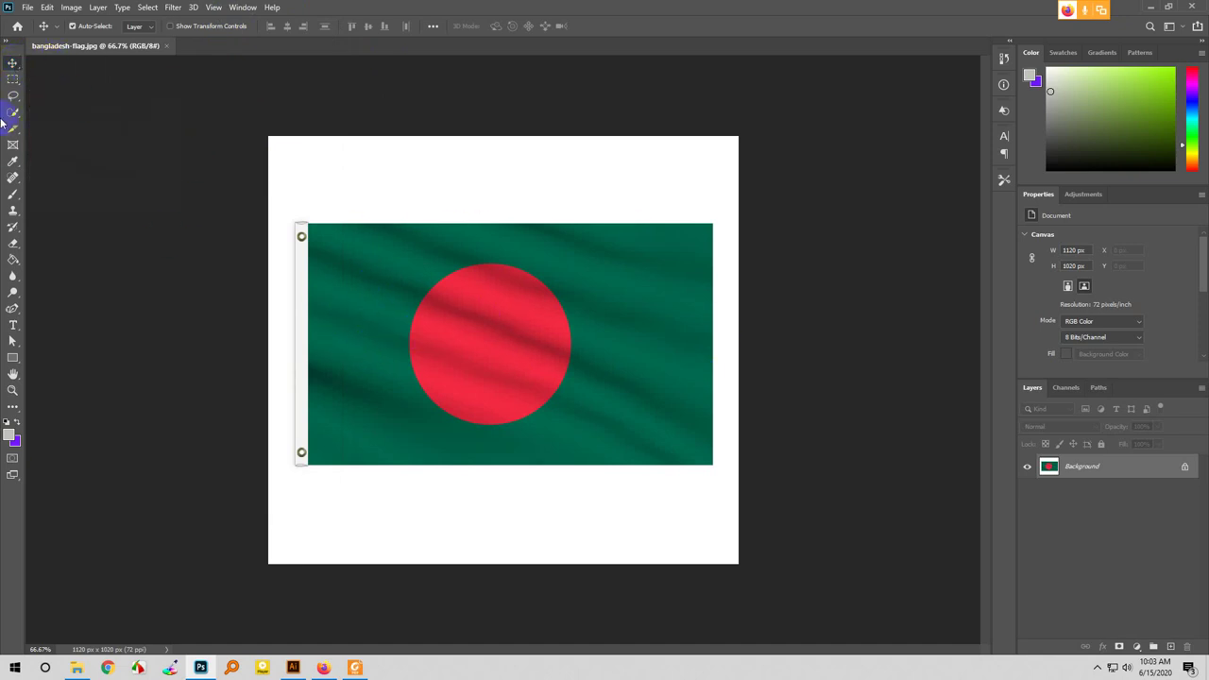
- Draw rectangular marquee selections in the white area above the flag, one near its left part and a smaller one farther right
right_click(13, 84)
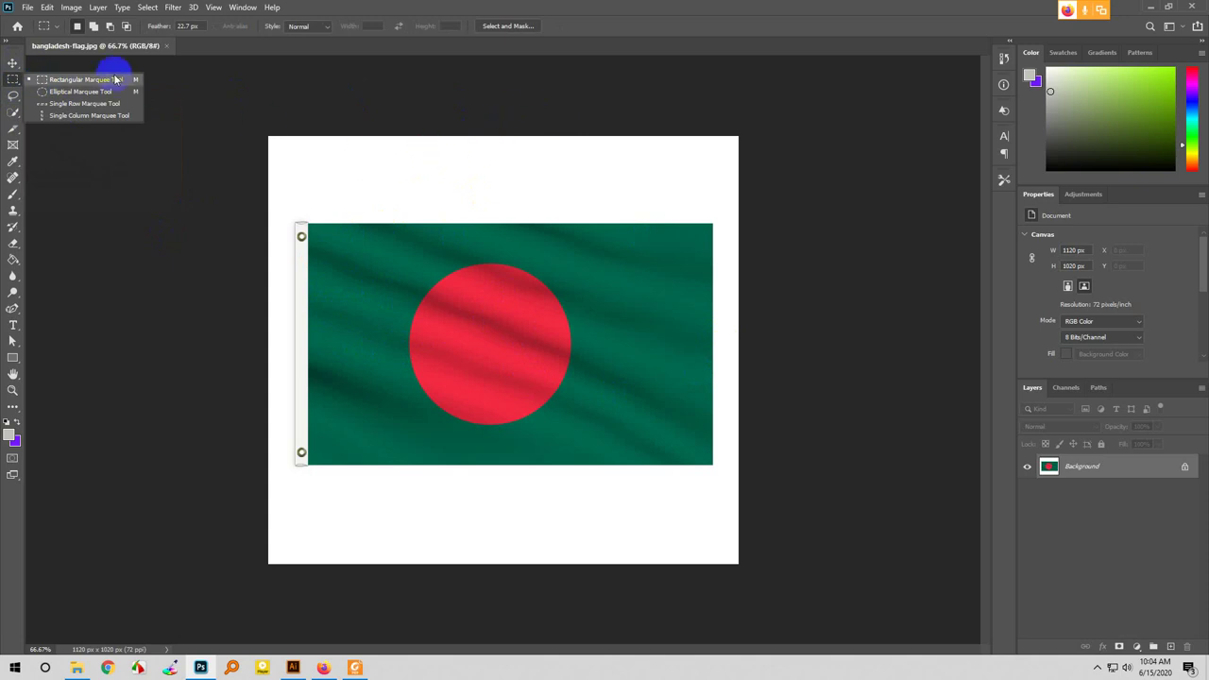
click(52, 82)
drag(325, 157, 435, 211)
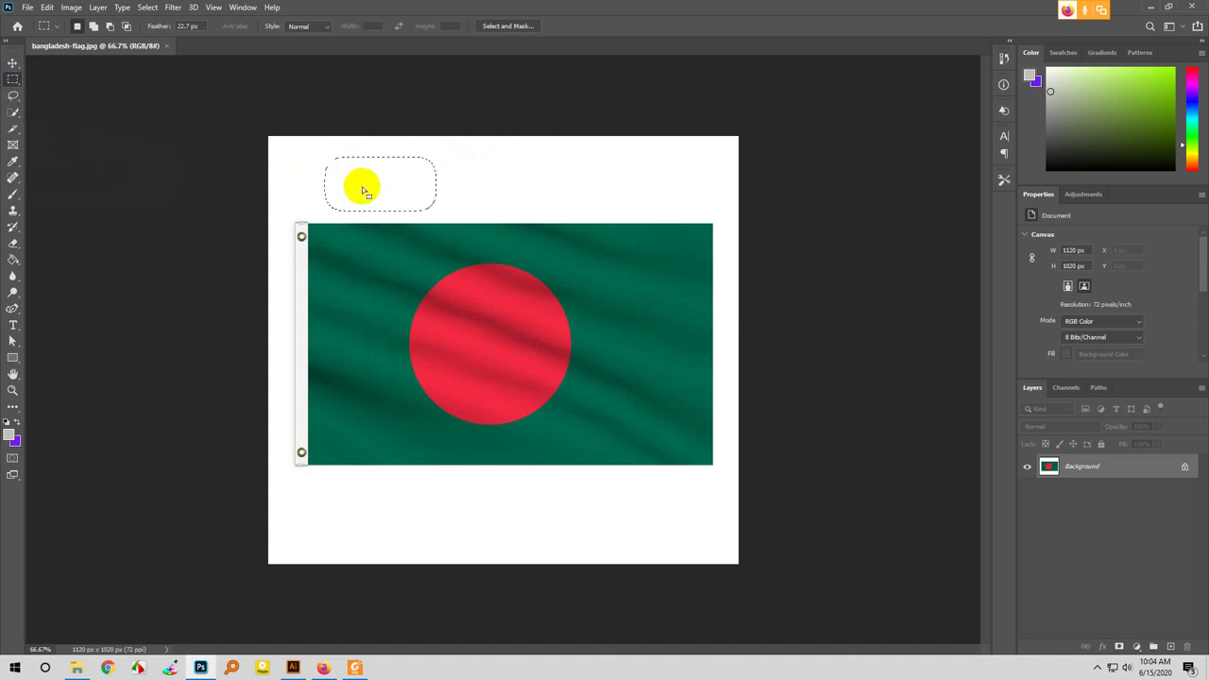
right_click(13, 78)
click(33, 81)
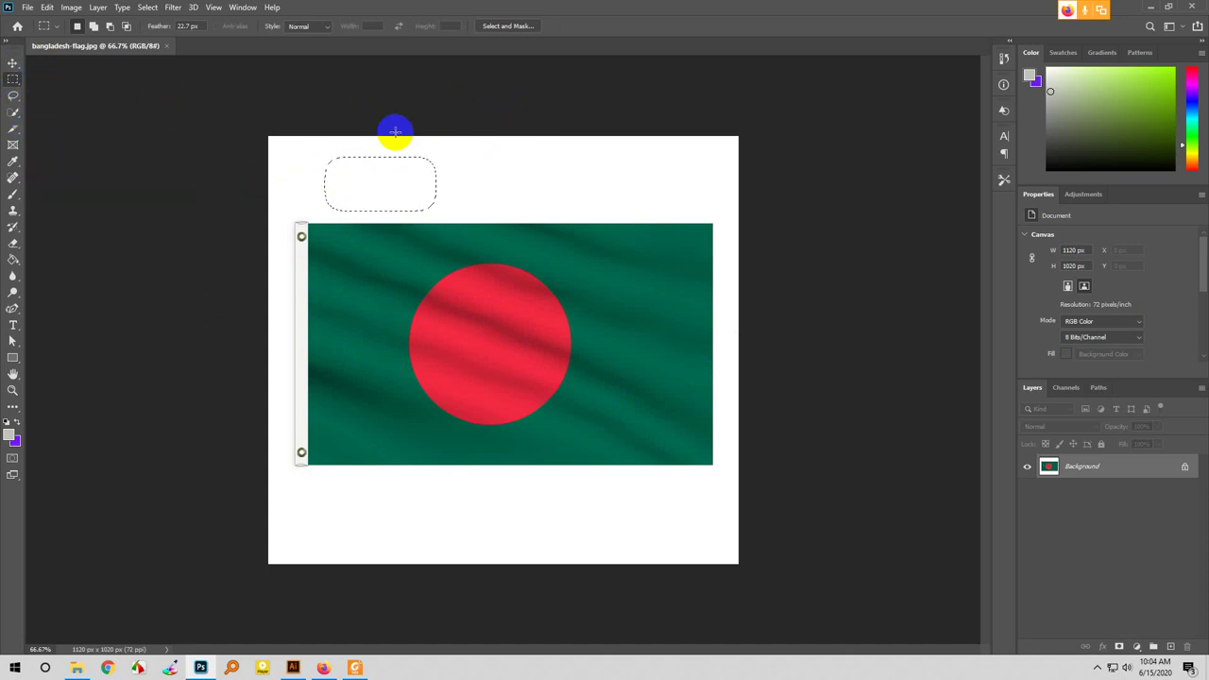
drag(532, 151, 575, 194)
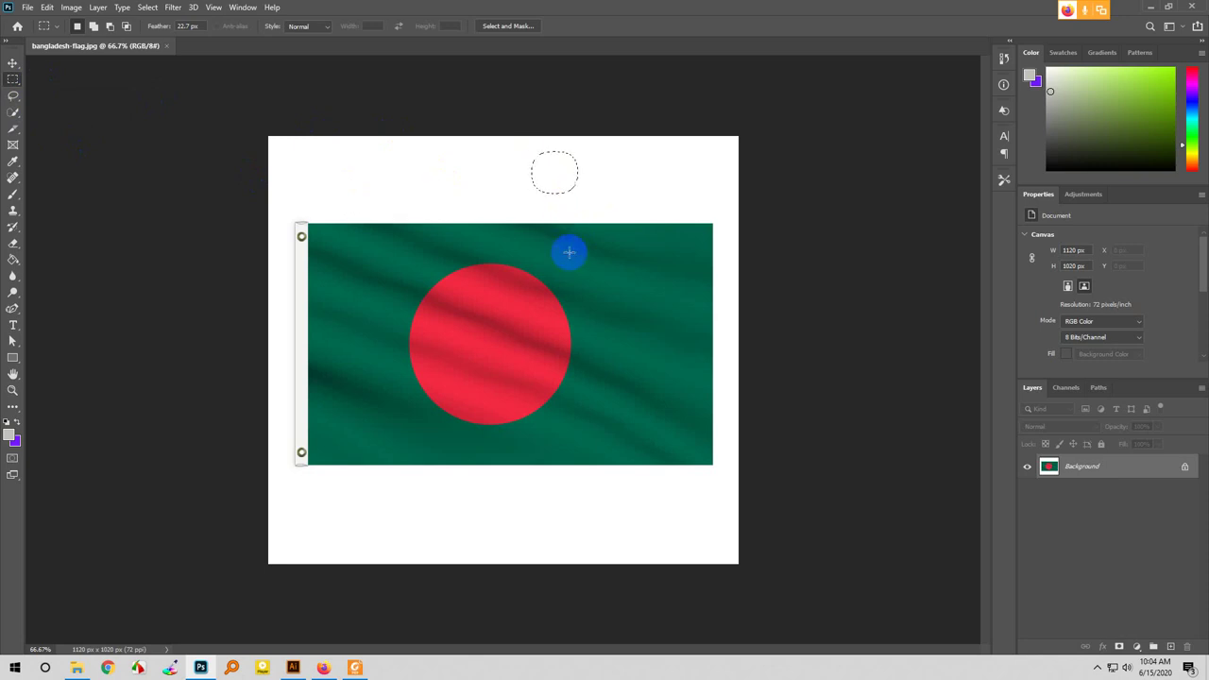
- Switch to the Elliptical Marquee tool
right_click(13, 79)
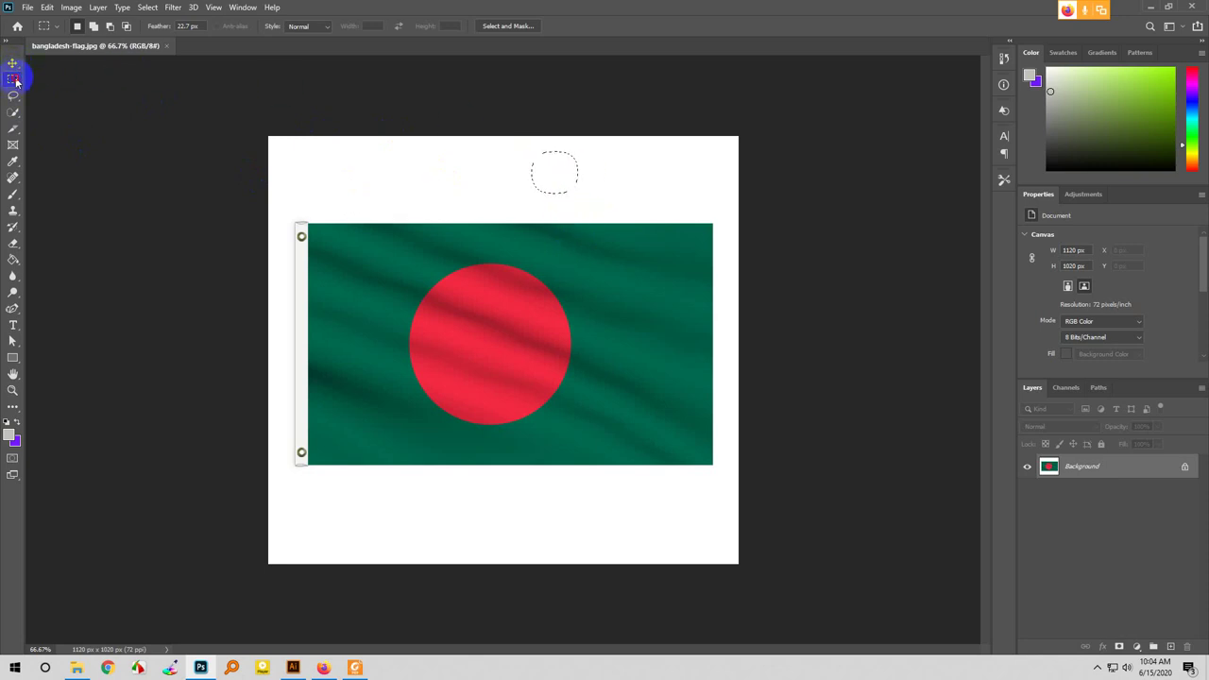
right_click(16, 82)
click(105, 99)
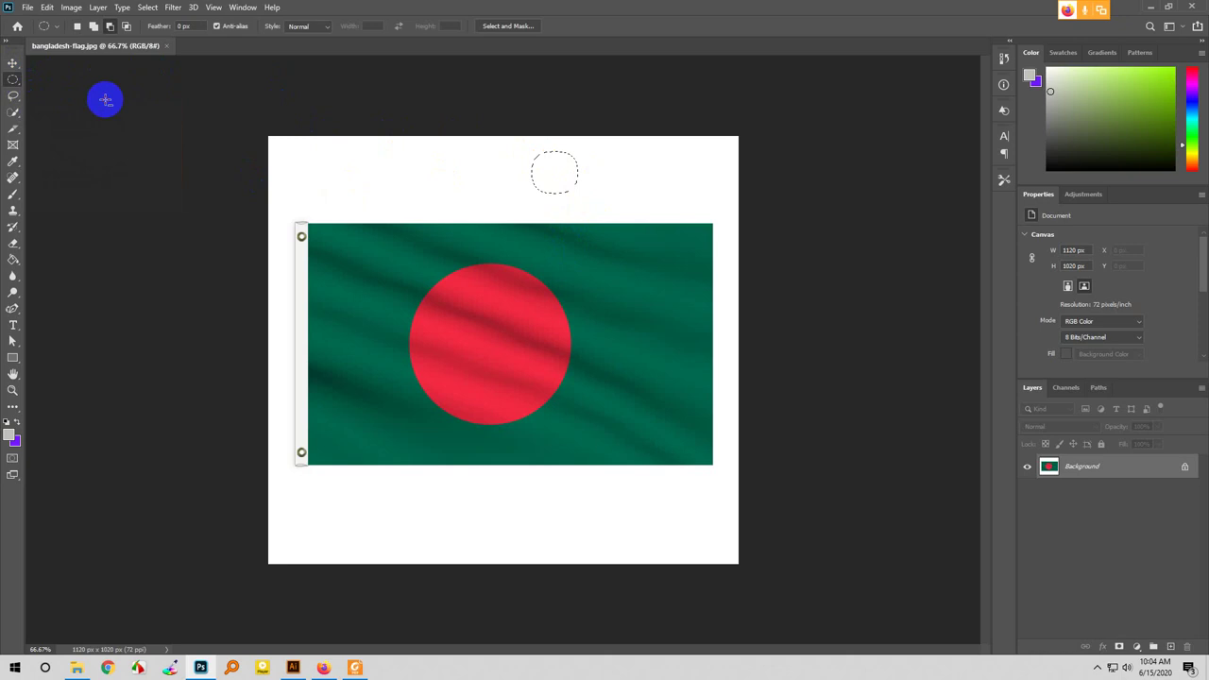
- Return to the Rectangular Marquee tool and draw a small selection in the white area above the flag's red circle
right_click(14, 79)
click(95, 83)
drag(381, 160, 440, 206)
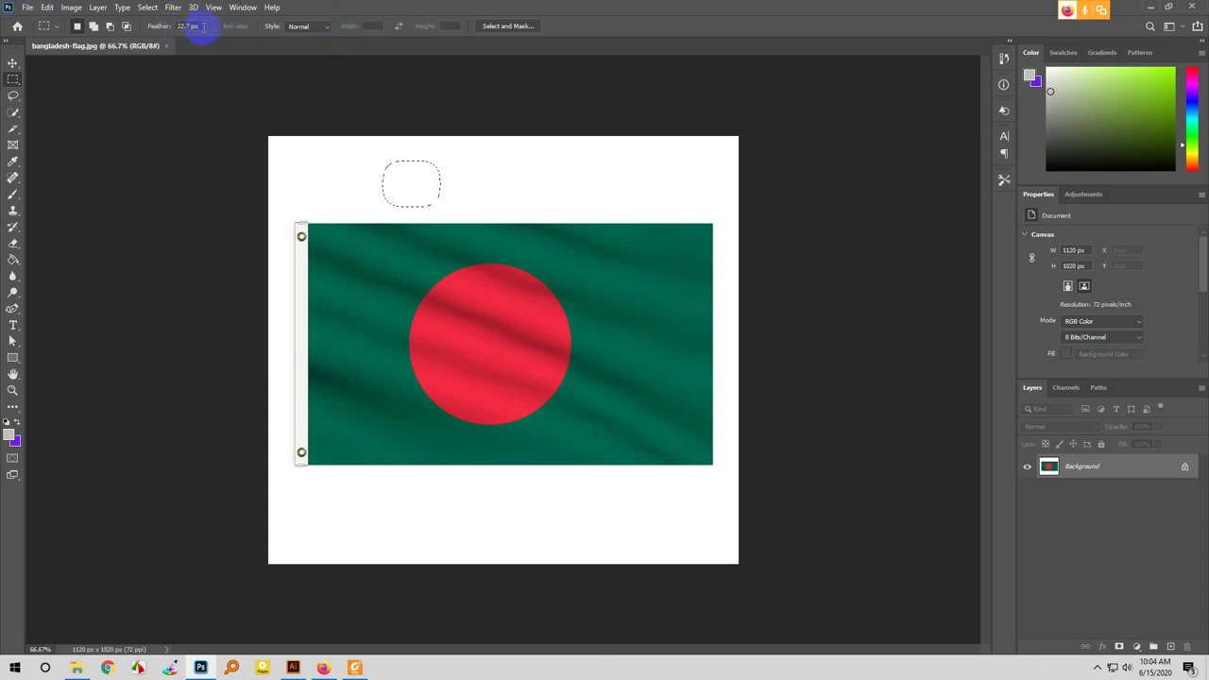
- Set the Rectangular Marquee feather to 0 px, draw a sharp-cornered selection in the white area above the flag, and clear it
drag(204, 26, 176, 25)
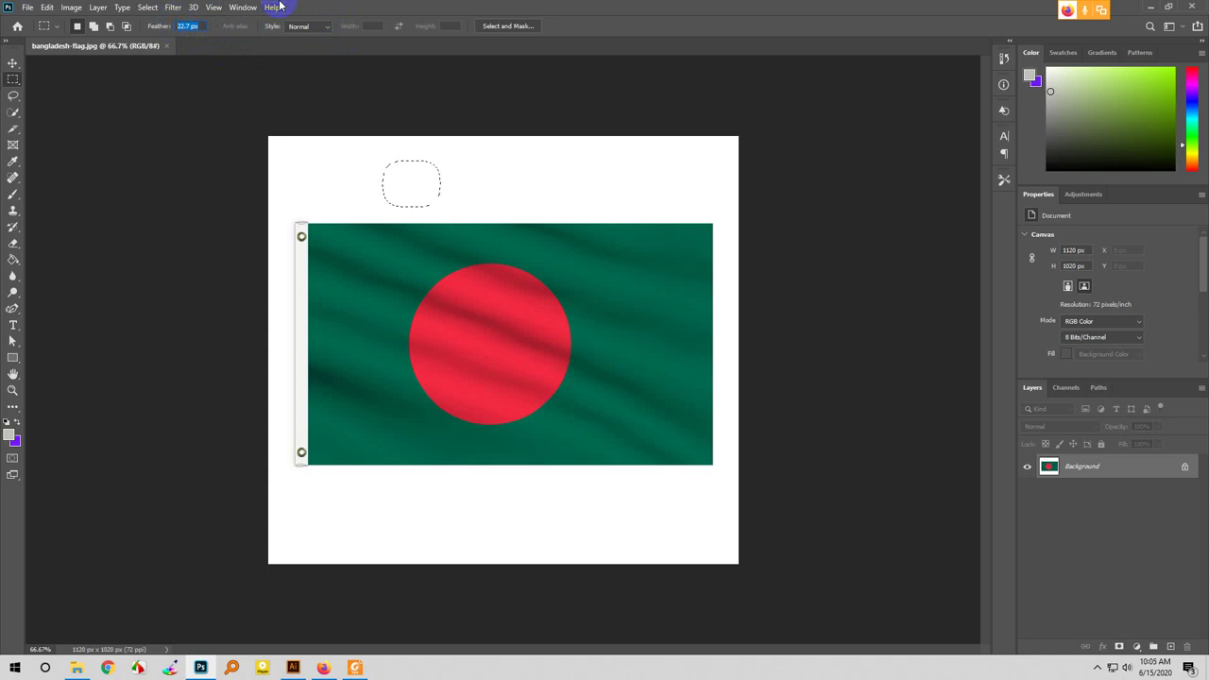
text(0)
key(ctrl+minus)
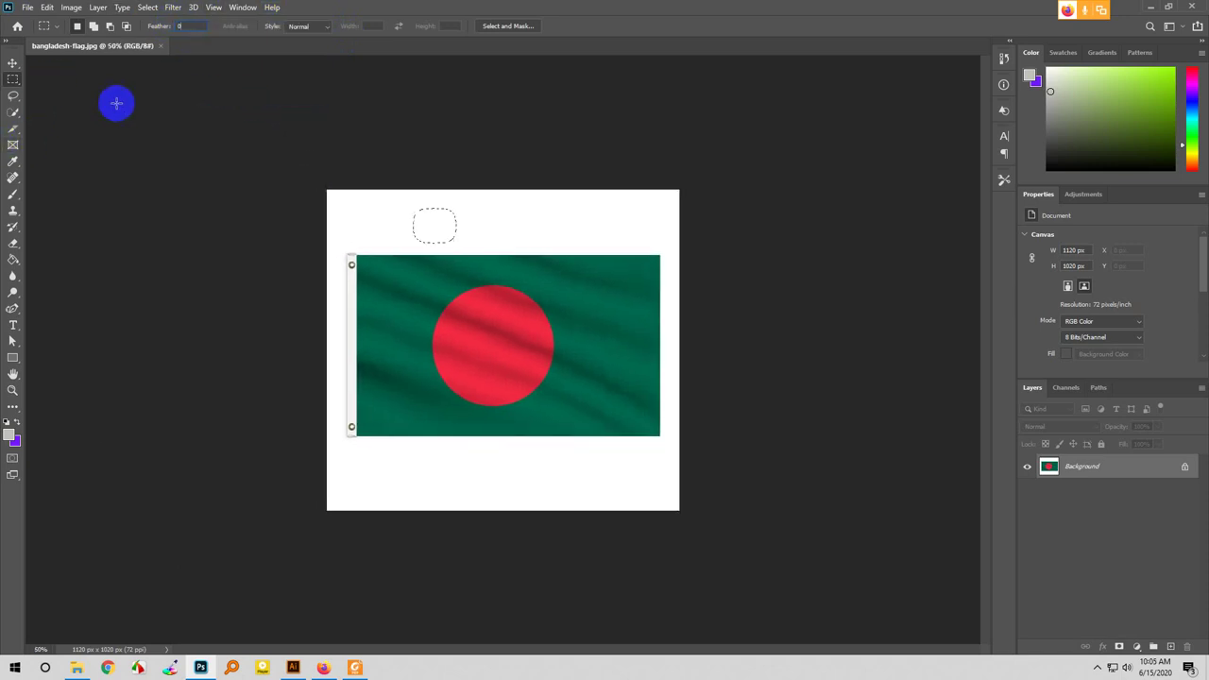
click(12, 62)
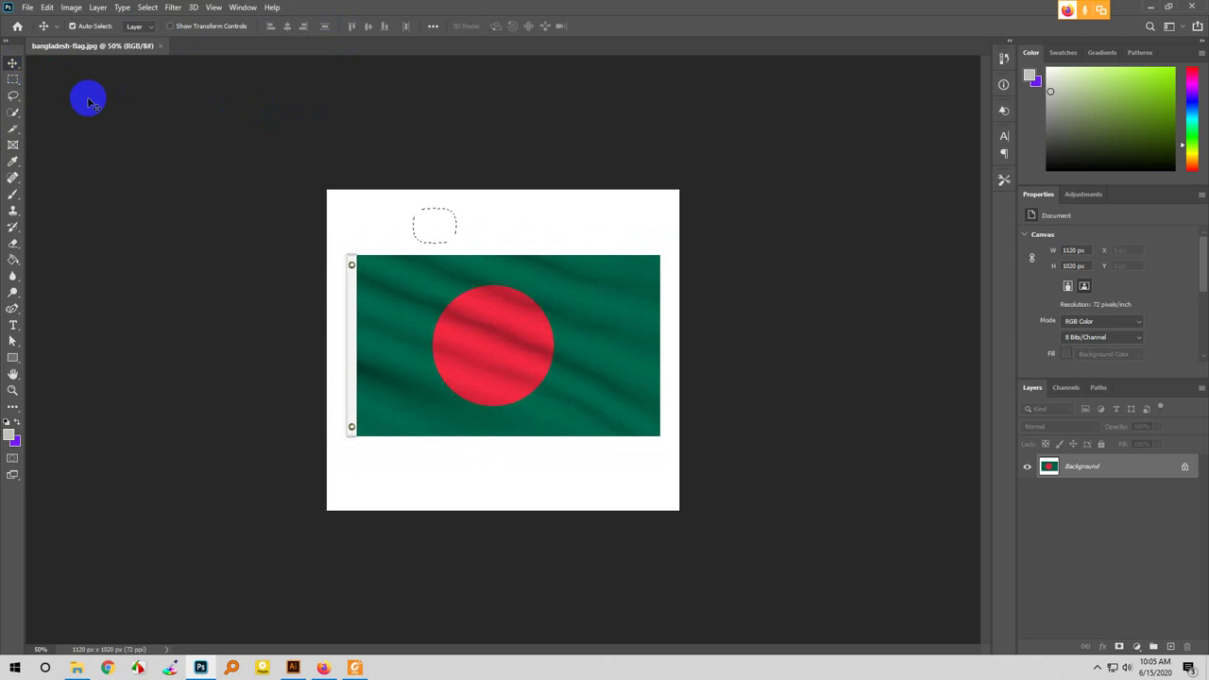
click(13, 81)
drag(472, 213, 525, 247)
click(531, 245)
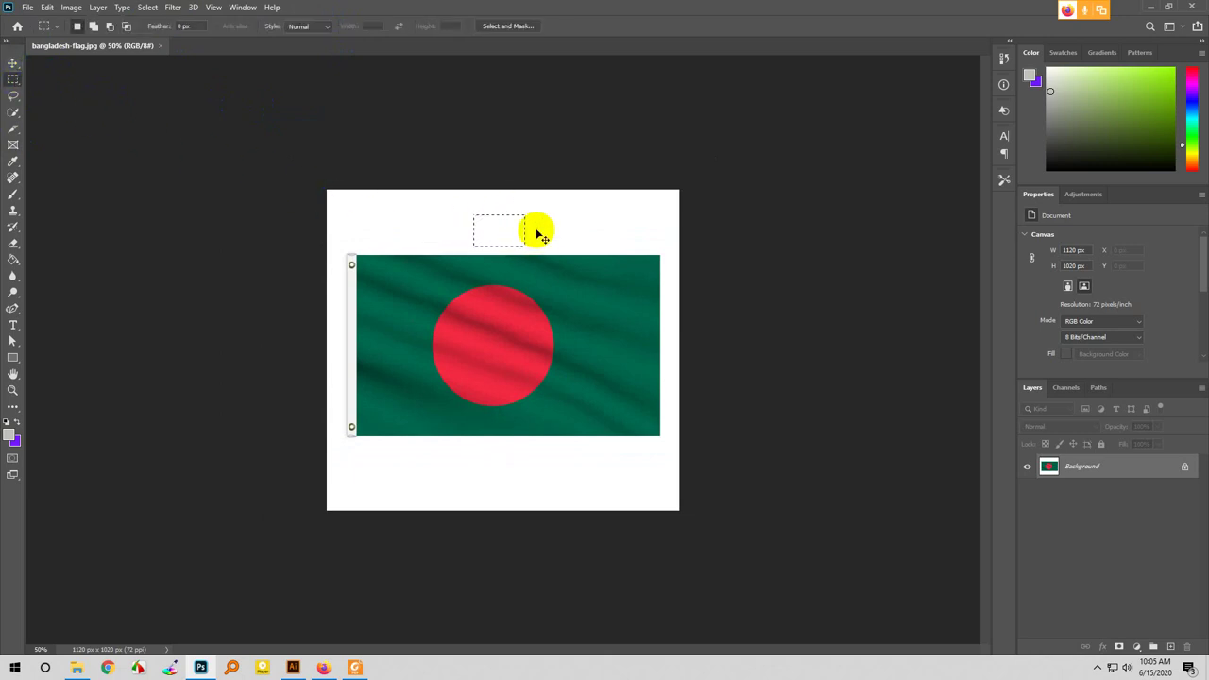
click(537, 234)
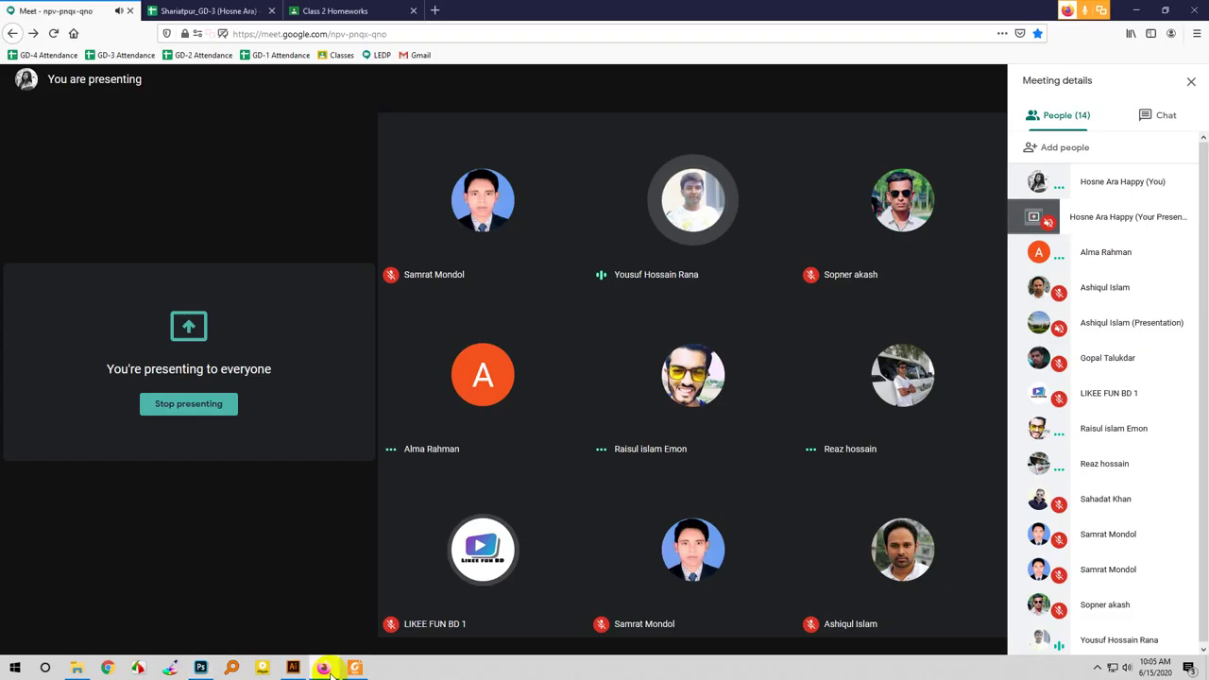
- Switch to the Google Meet call in Firefox and remove the first of the duplicate participant entries above the last two people listed
click(323, 667)
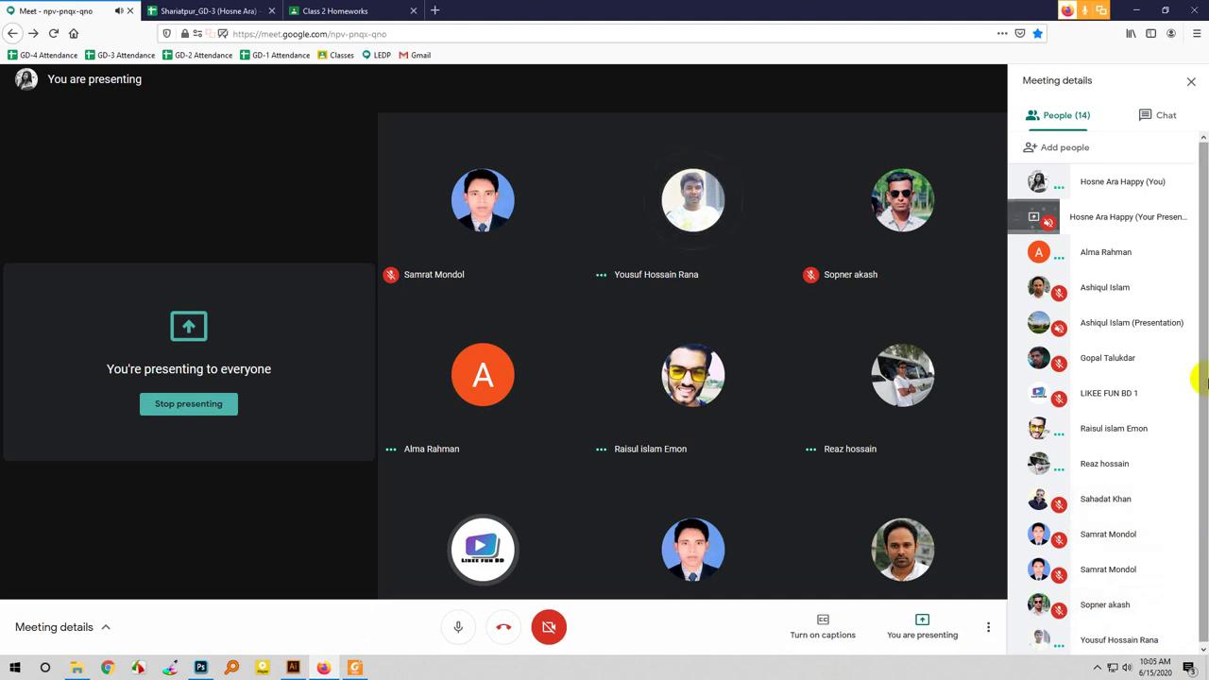
click(591, 251)
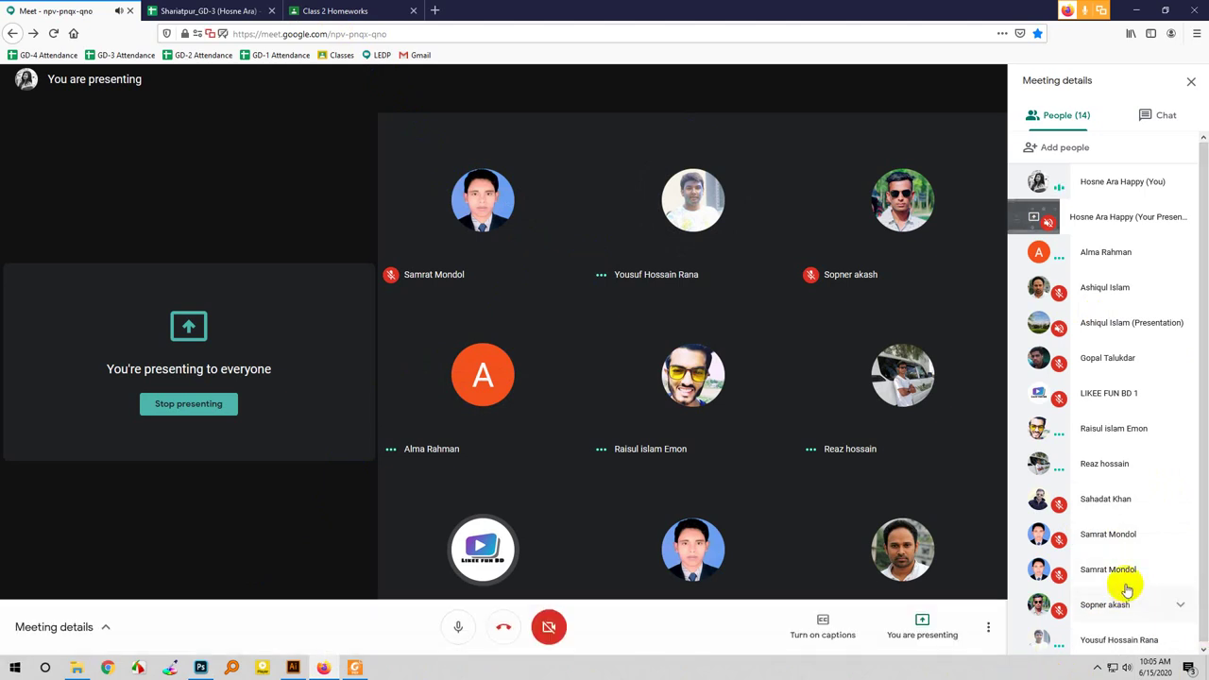
click(1167, 569)
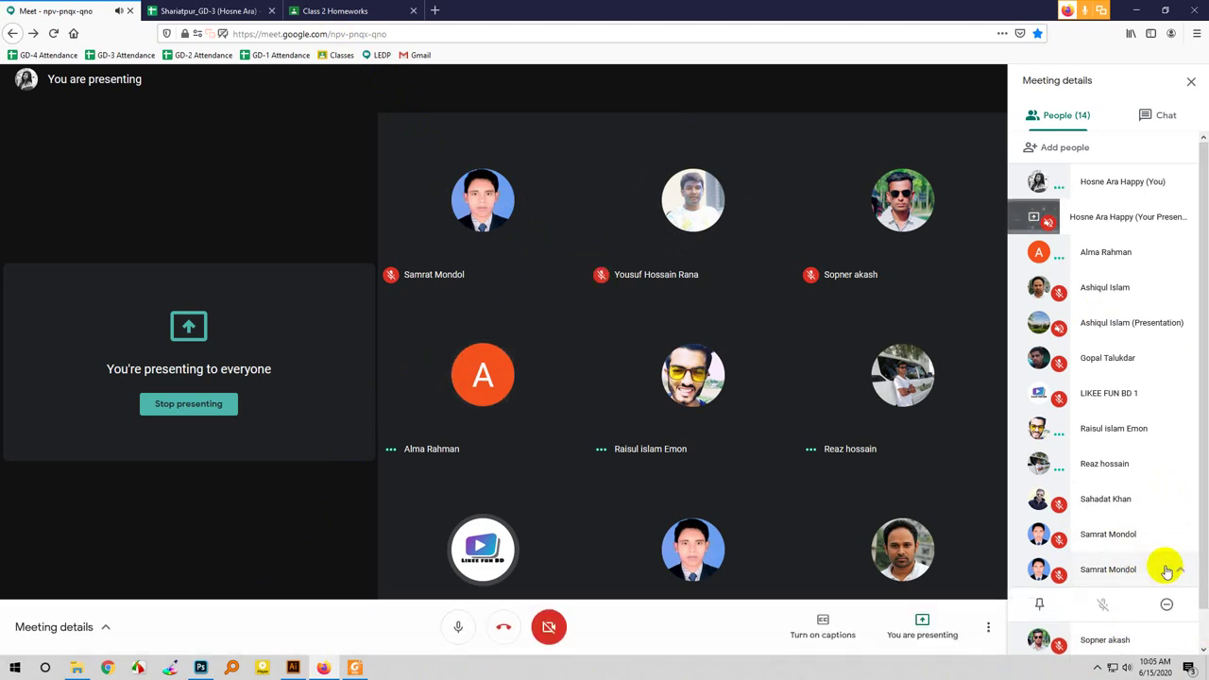
click(1134, 570)
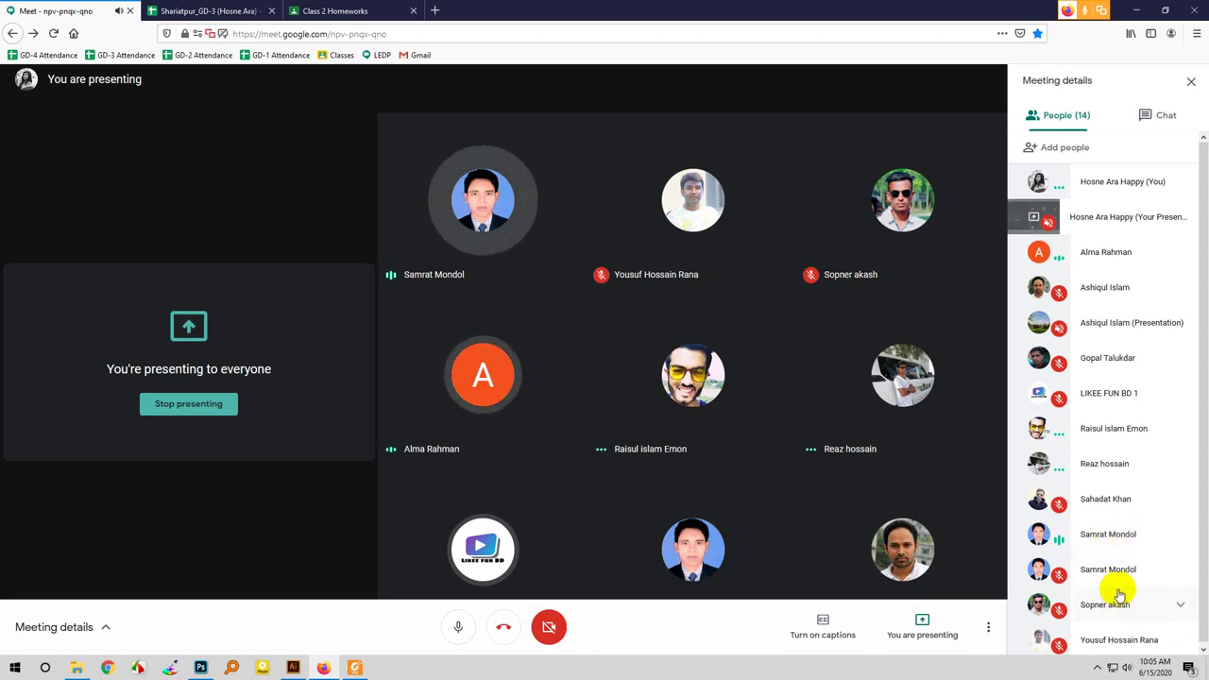
click(1176, 536)
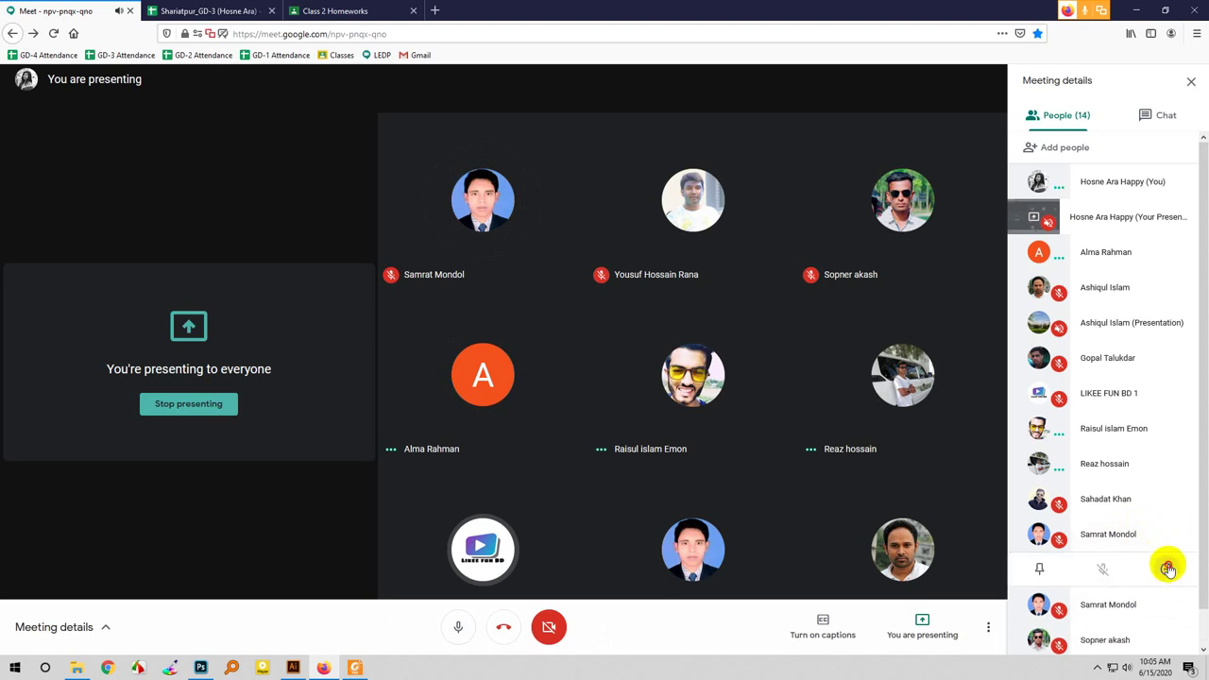
click(1166, 567)
click(656, 376)
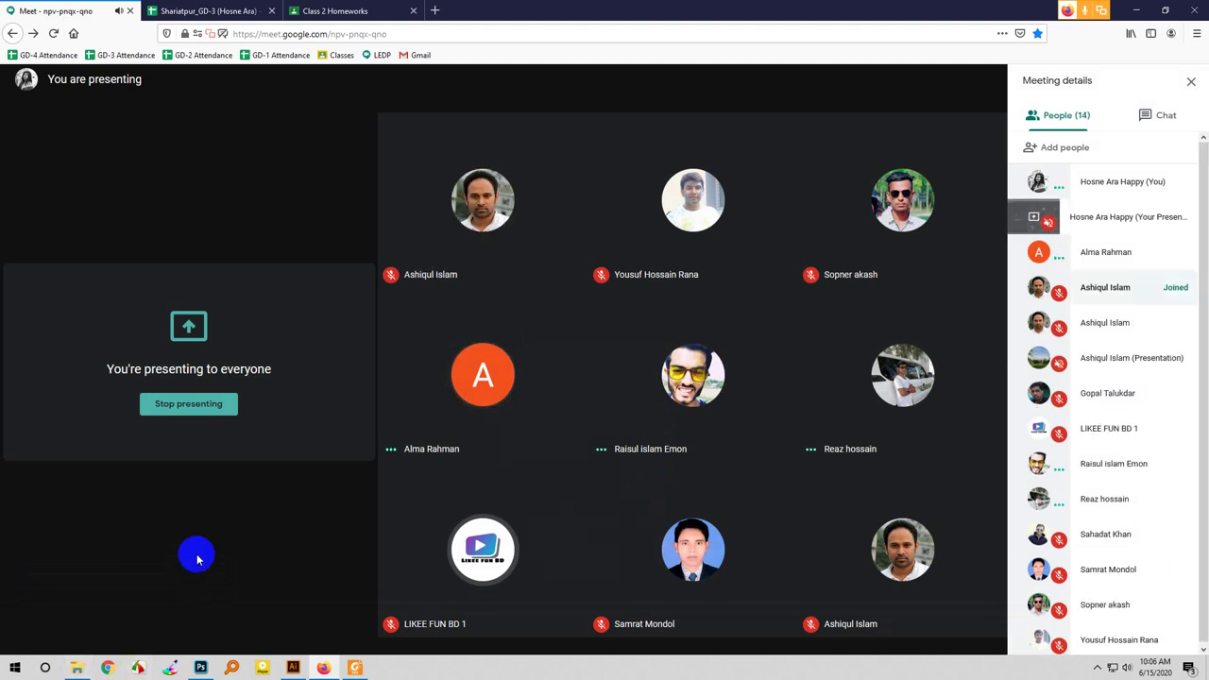
- Return to Photoshop and draw a wide rectangular selection in the white area above the flag
click(201, 667)
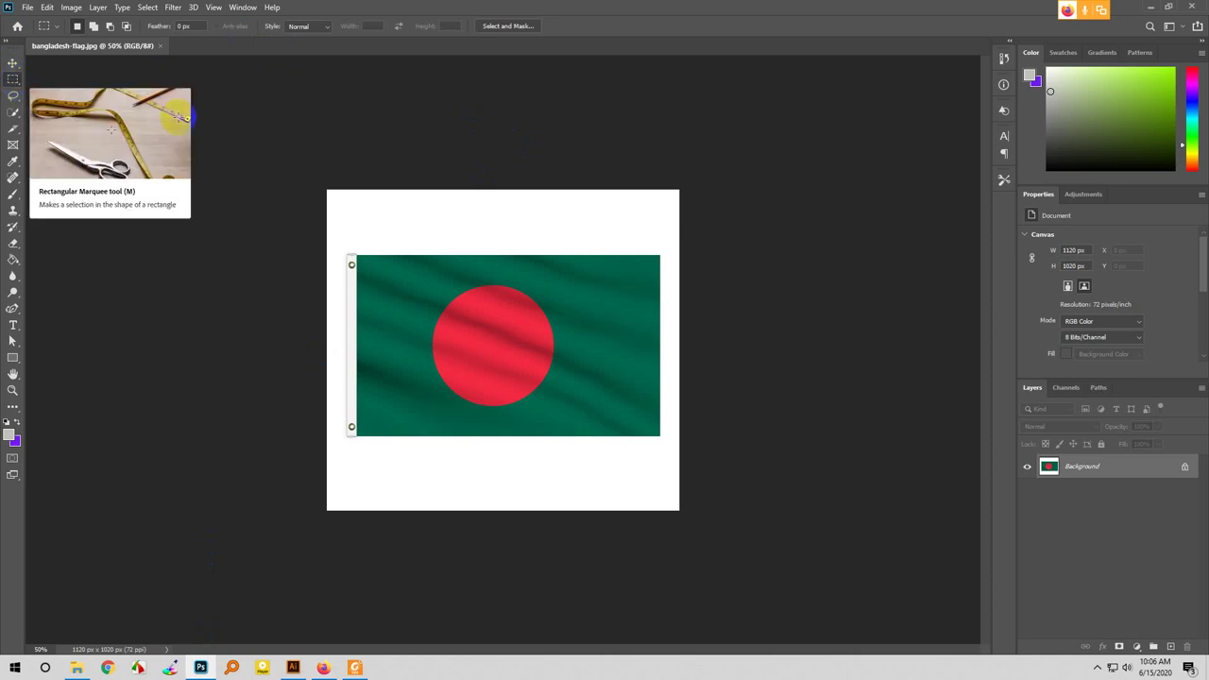
scroll(491, 202, up, 3)
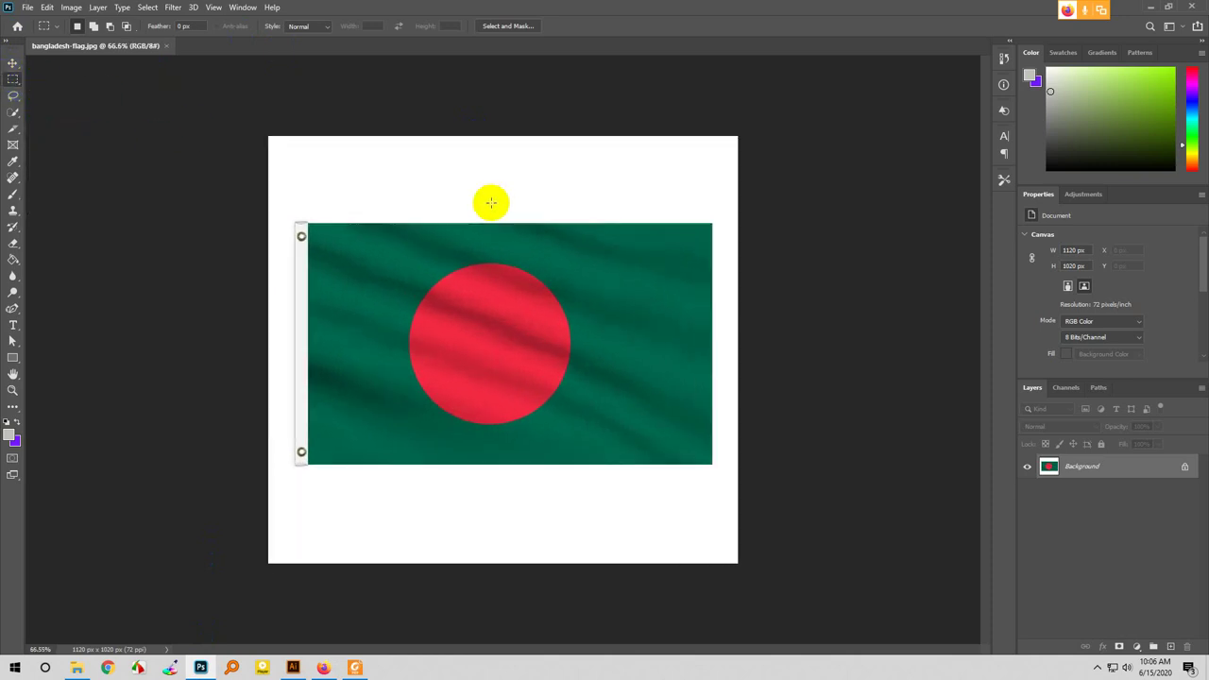
drag(375, 103, 519, 175)
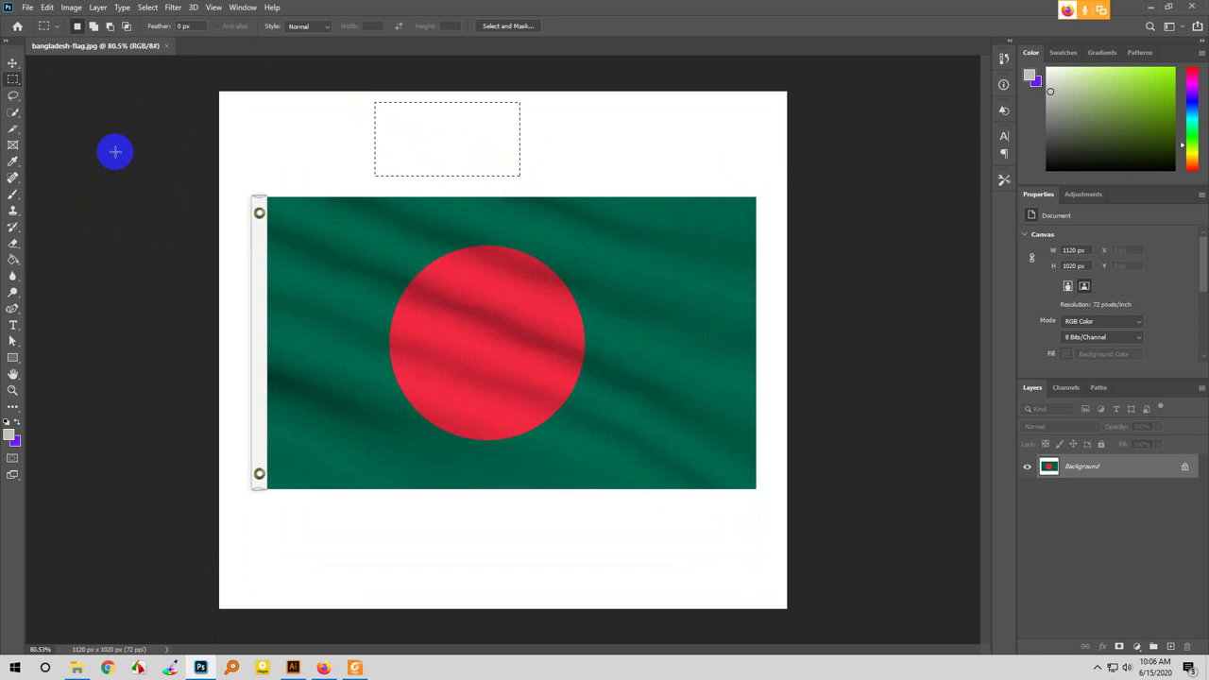
click(1098, 667)
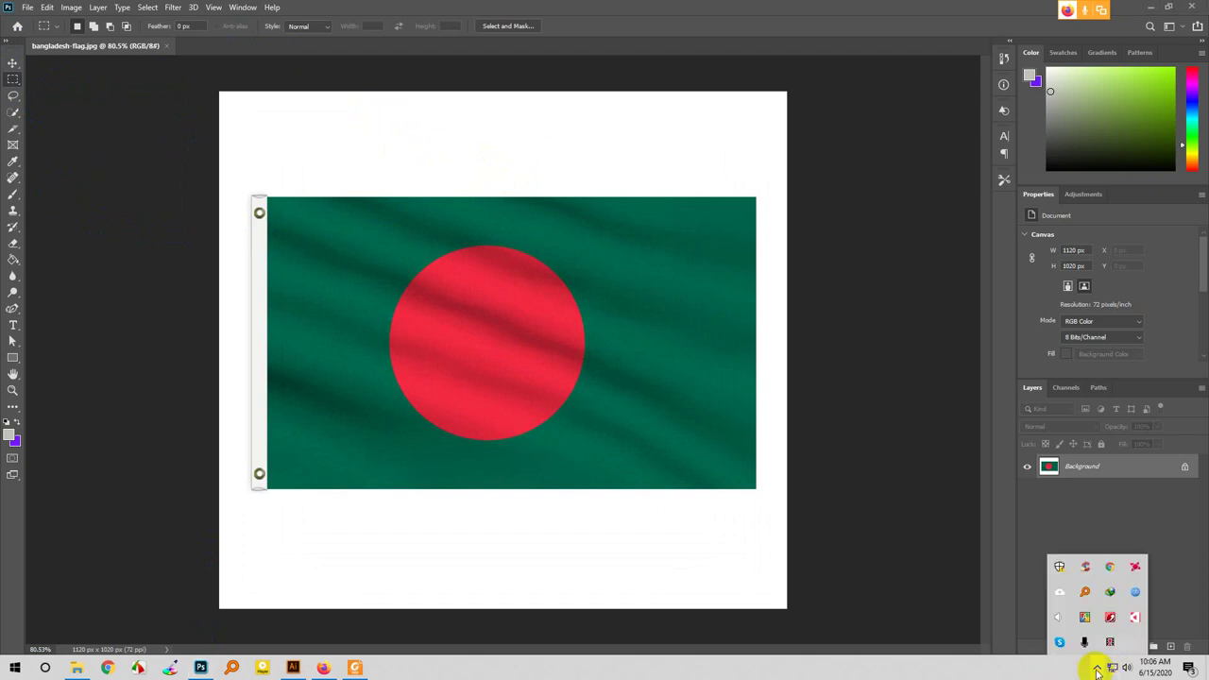
click(840, 472)
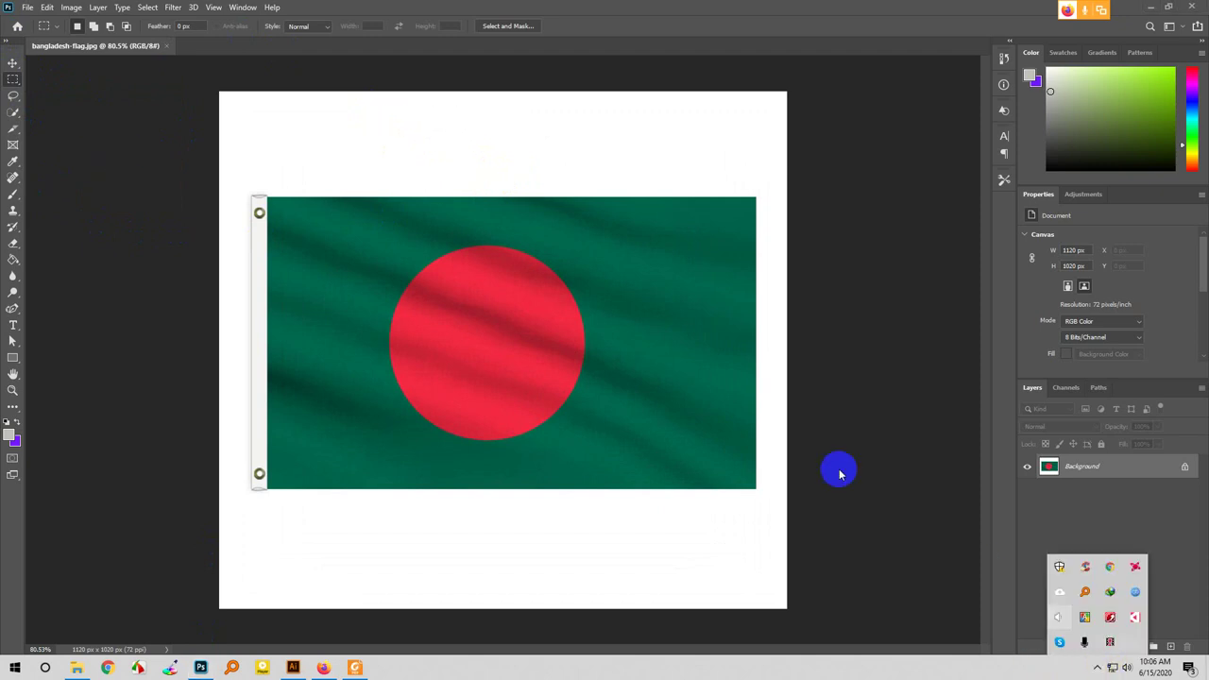
- Restore the previous selection and replace it with a rectangular marquee around the flag's entire green field
click(13, 78)
key(ctrl+shift+d)
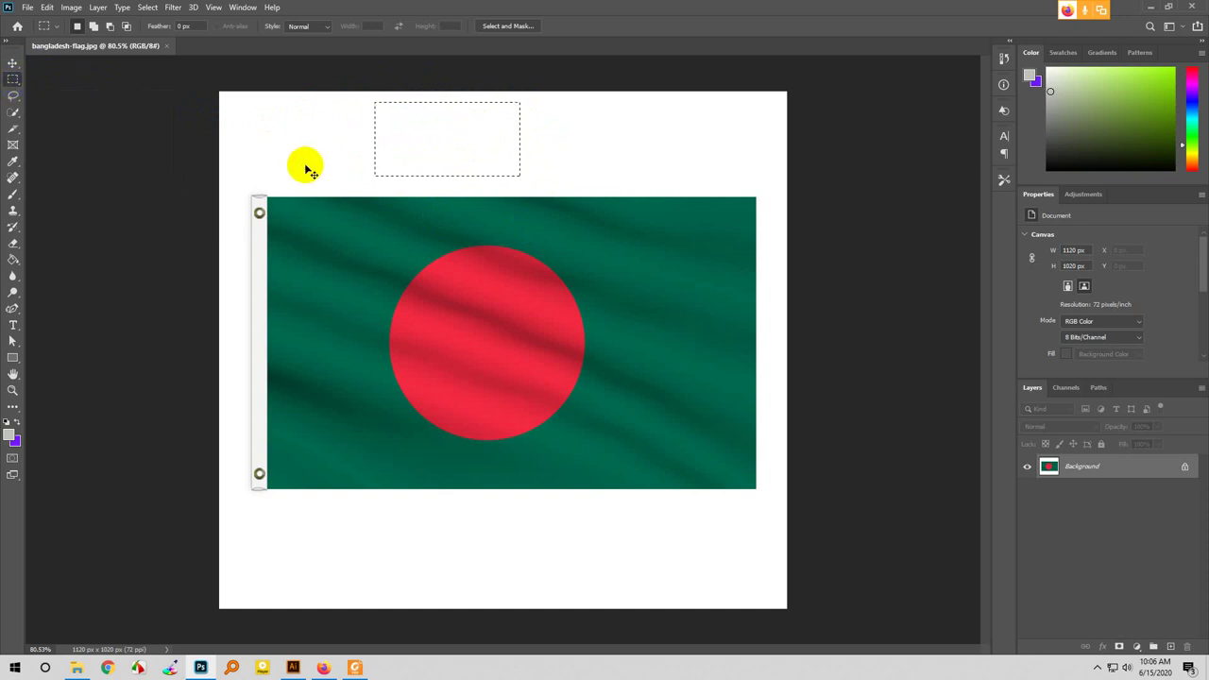
click(264, 196)
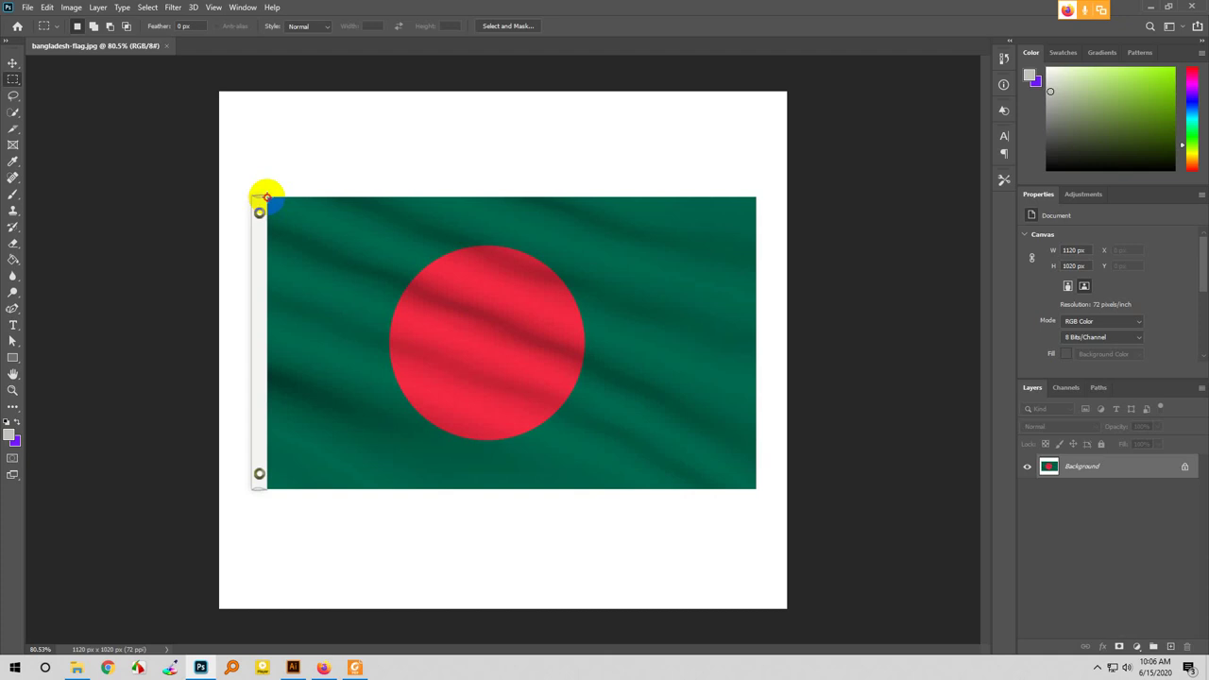
drag(268, 199, 749, 492)
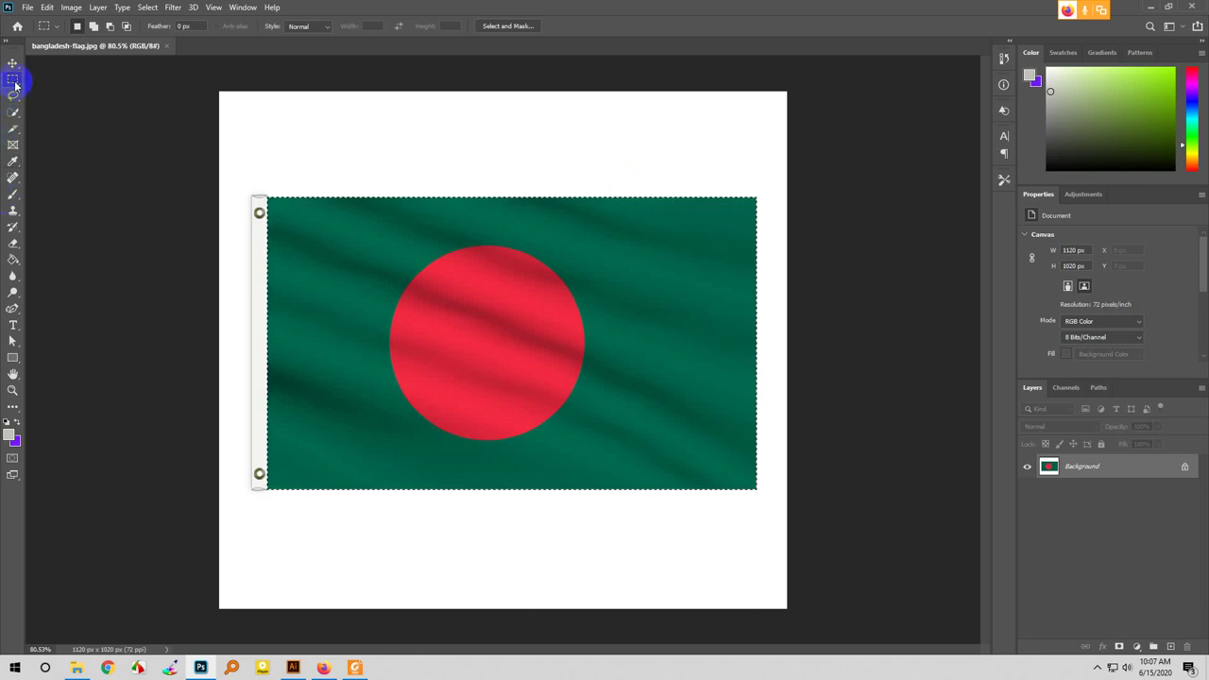
- Clear the rectangular selection and draw a nearly circular Elliptical Marquee selection overlapping the right edge of the red circle
click(273, 196)
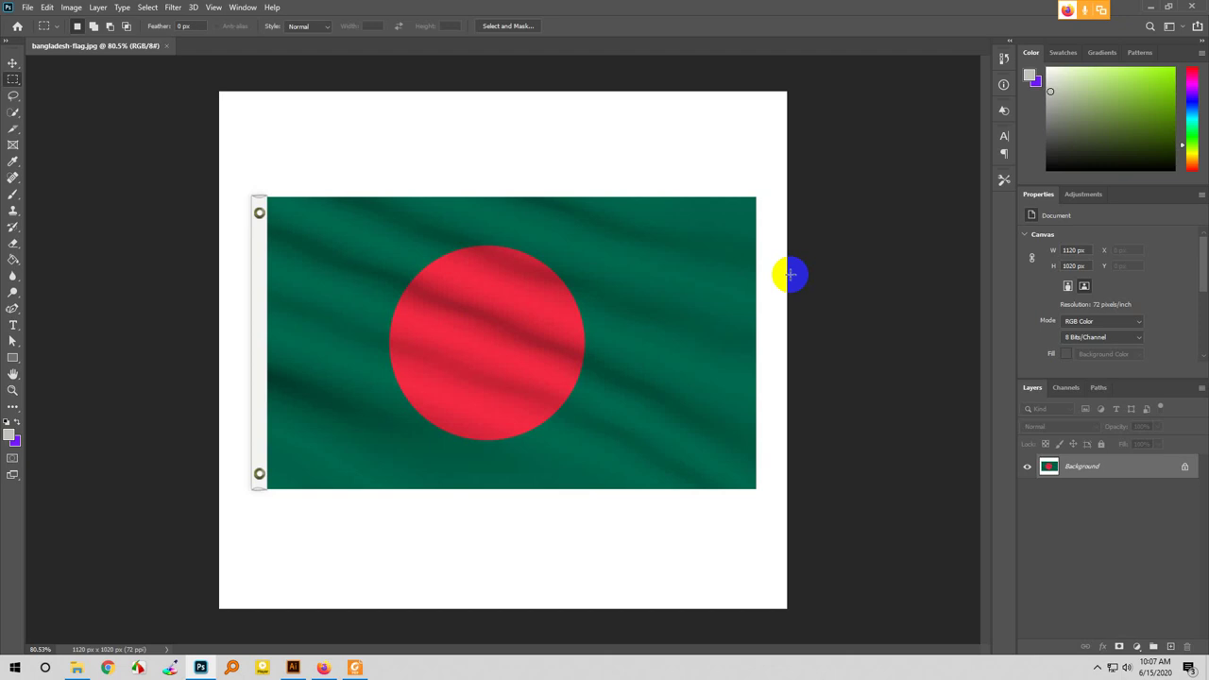
click(13, 82)
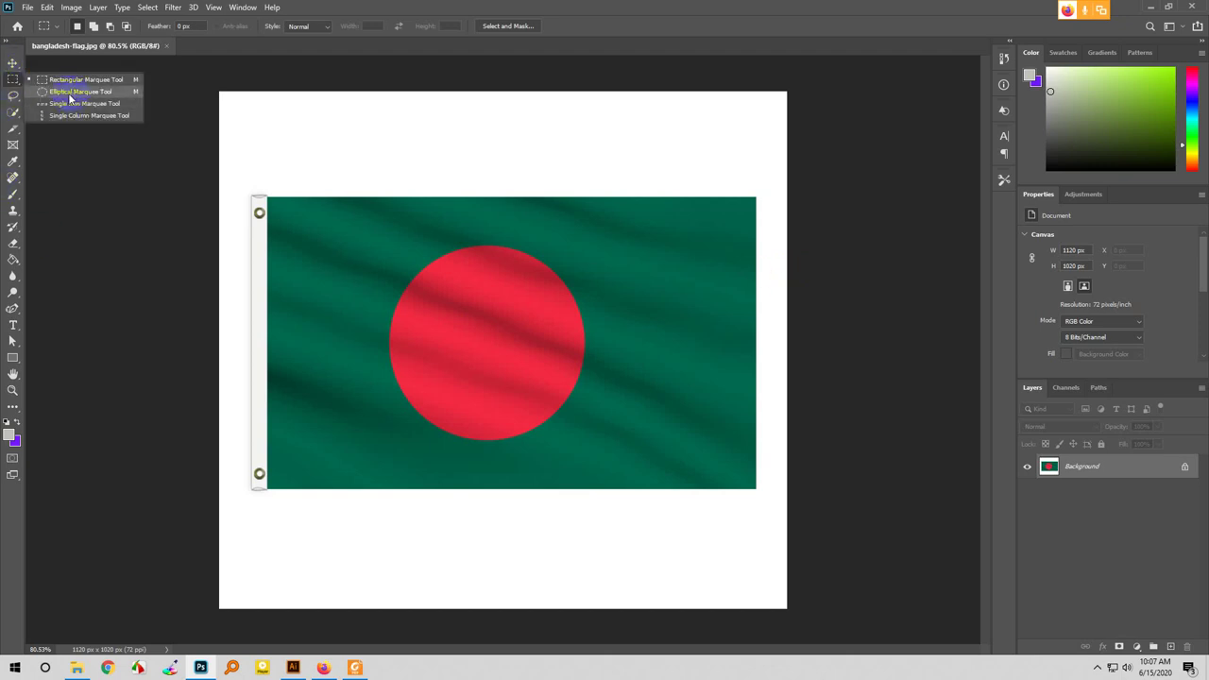
click(92, 92)
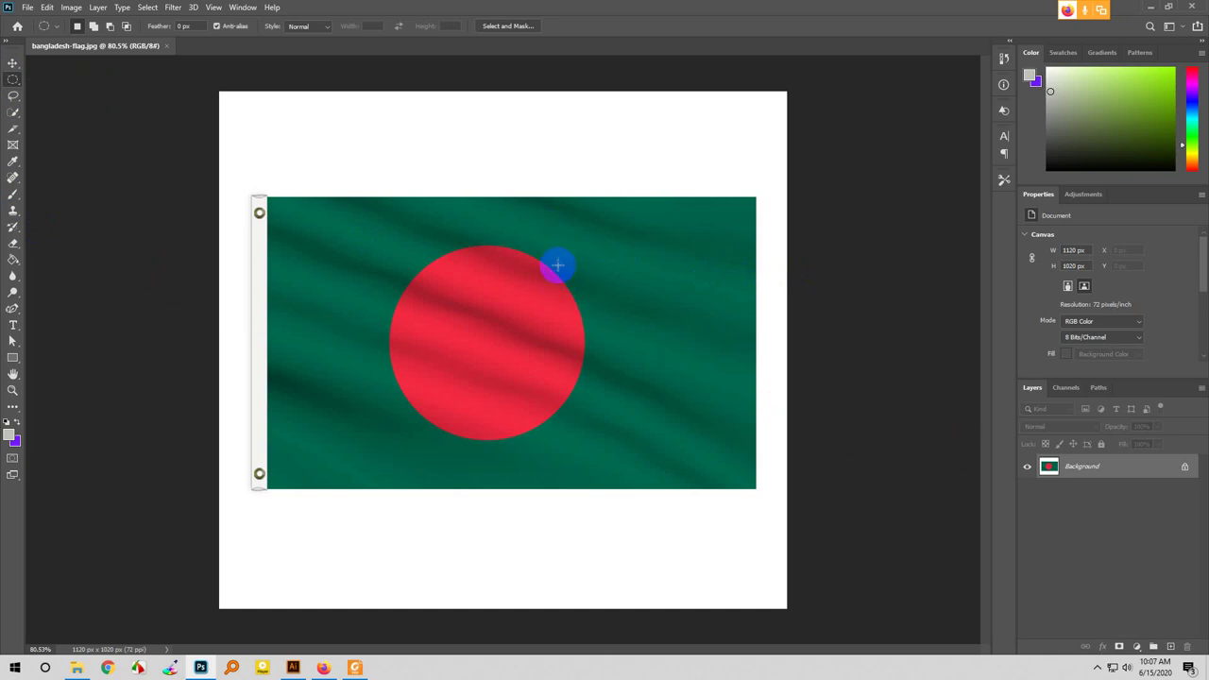
drag(547, 256, 574, 323)
drag(651, 366, 700, 422)
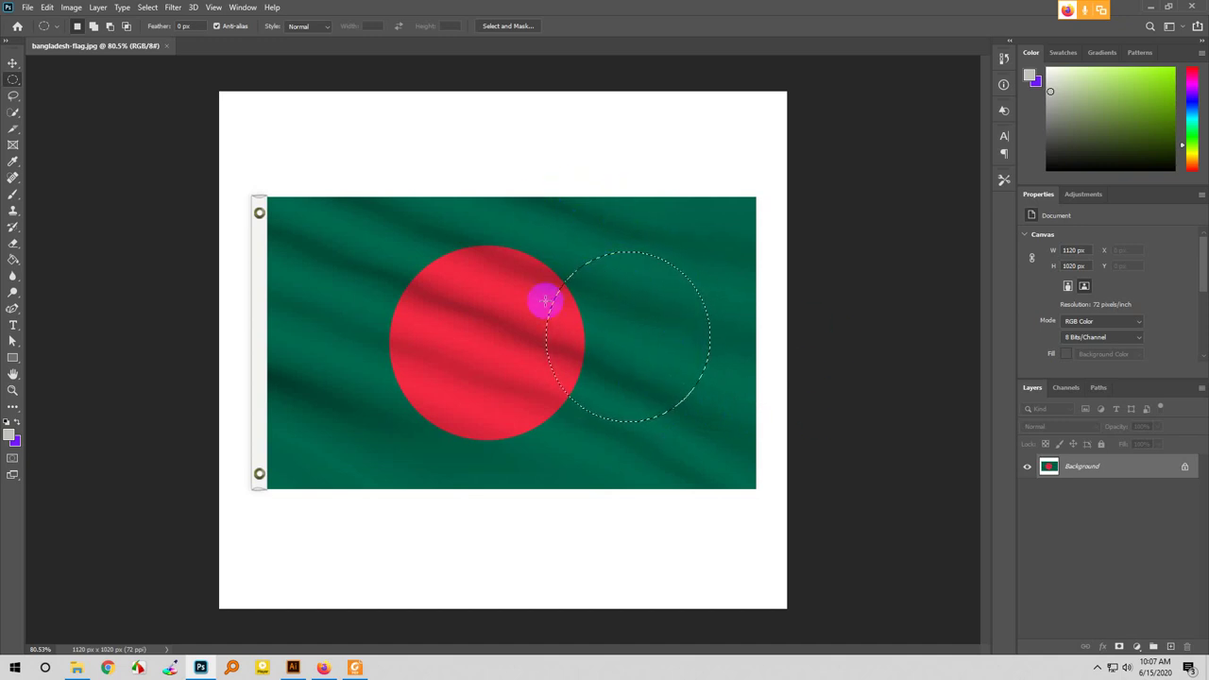
- Switch to the Move tool and clear the elliptical selection
right_click(13, 84)
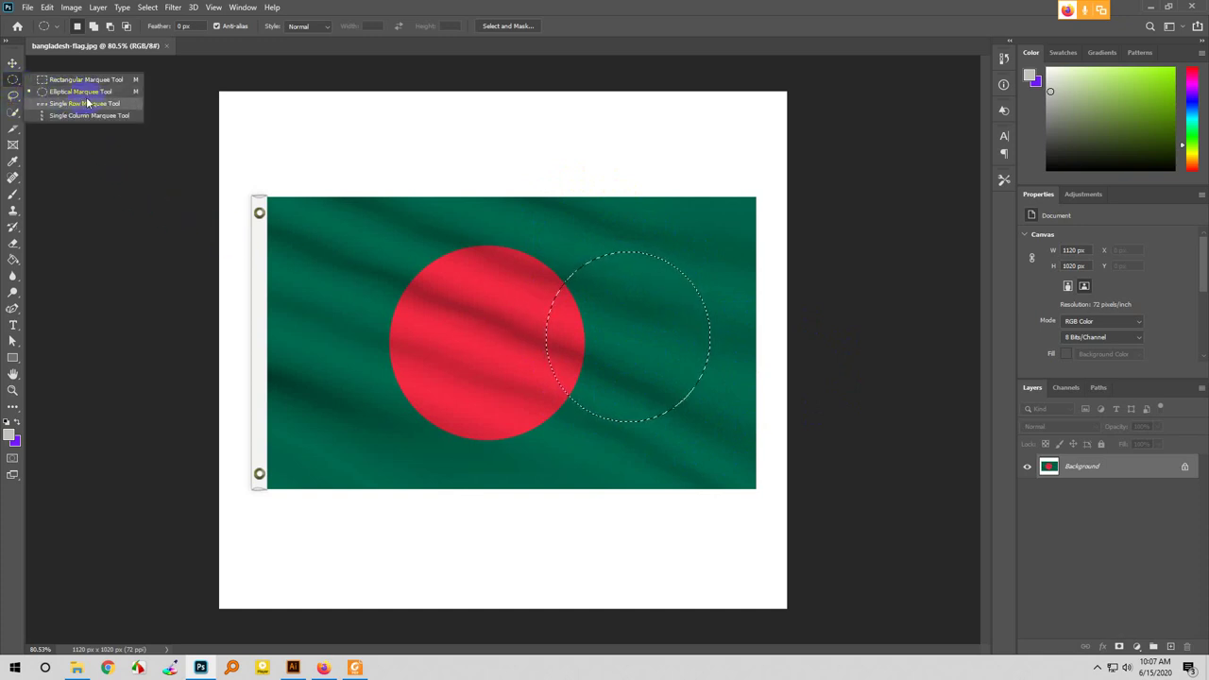
click(13, 63)
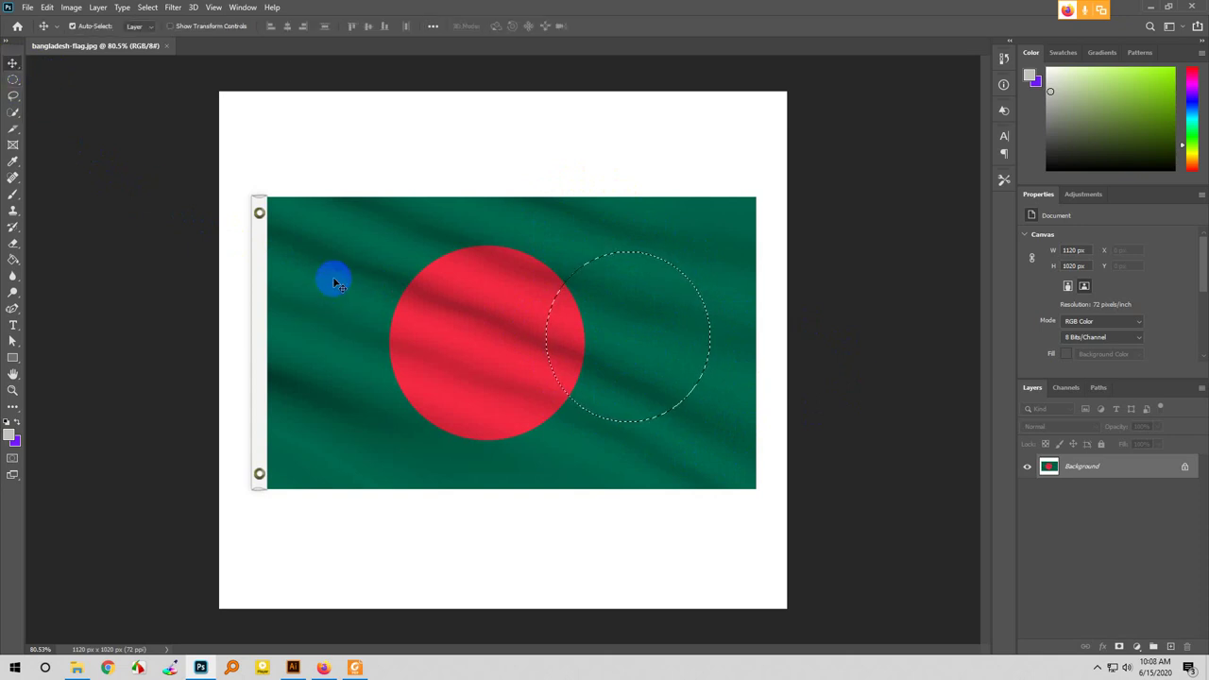
key(ctrl+d)
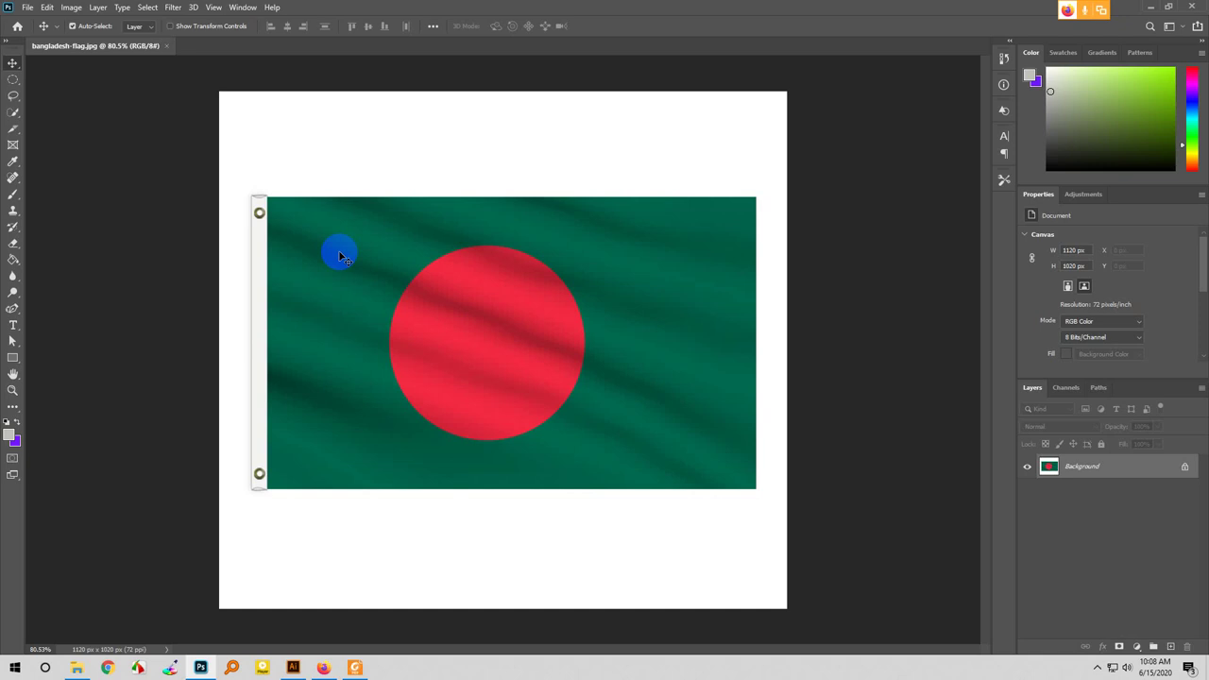
- Choose the Rectangular Marquee tool and select the flag's green field from its upper-left corner to its lower-right corner
click(14, 80)
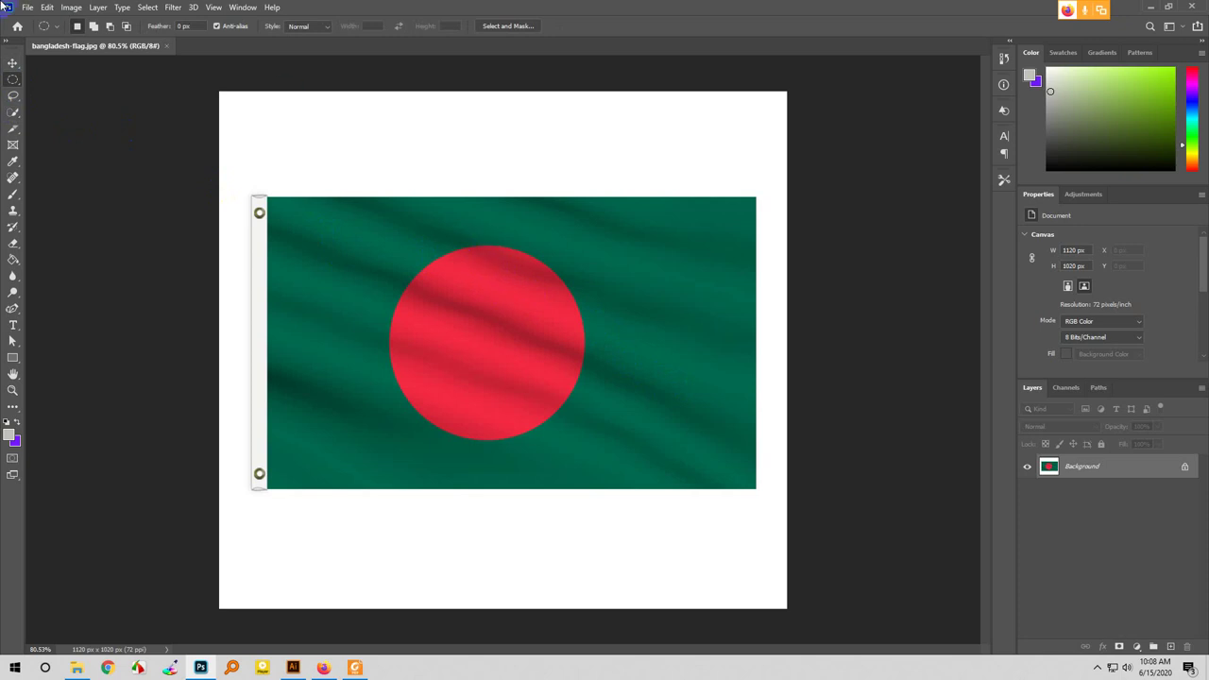
right_click(13, 79)
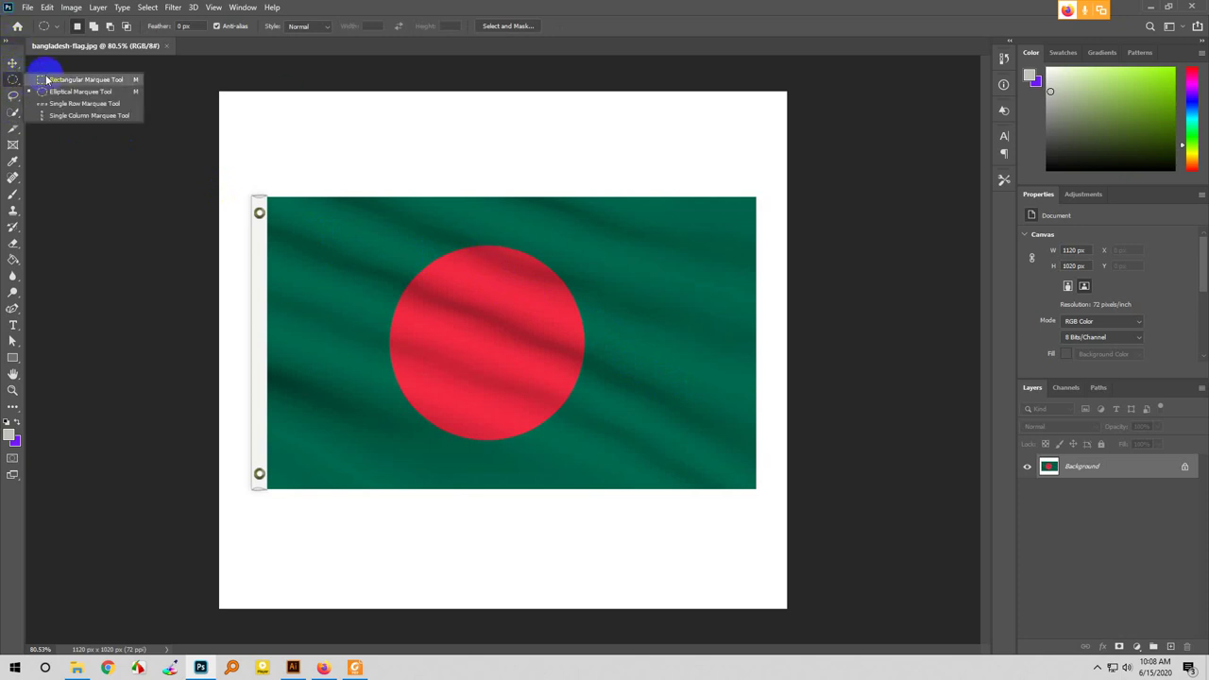
click(52, 80)
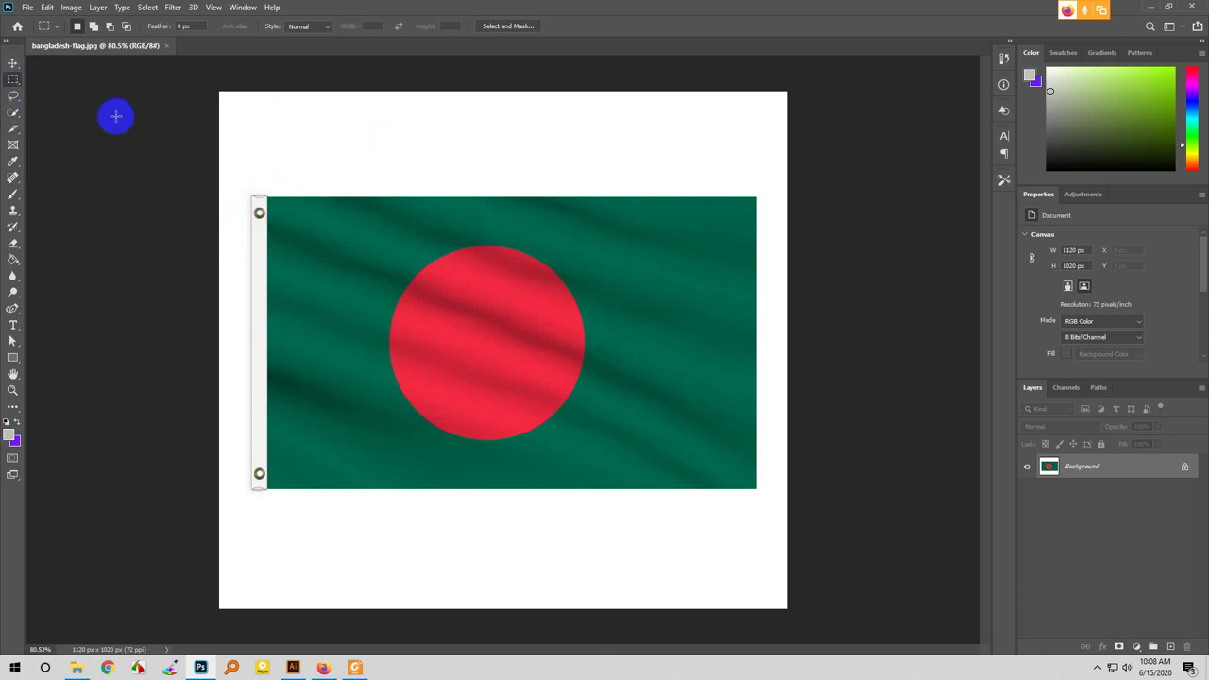
right_click(19, 81)
click(43, 80)
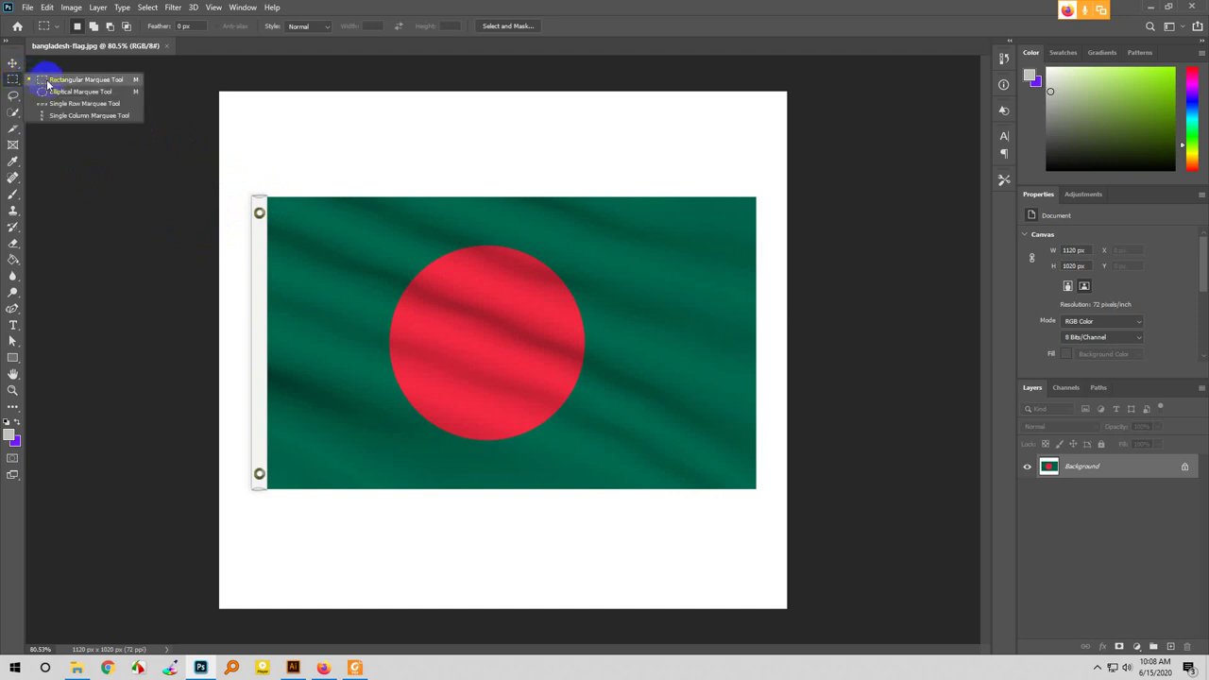
click(265, 196)
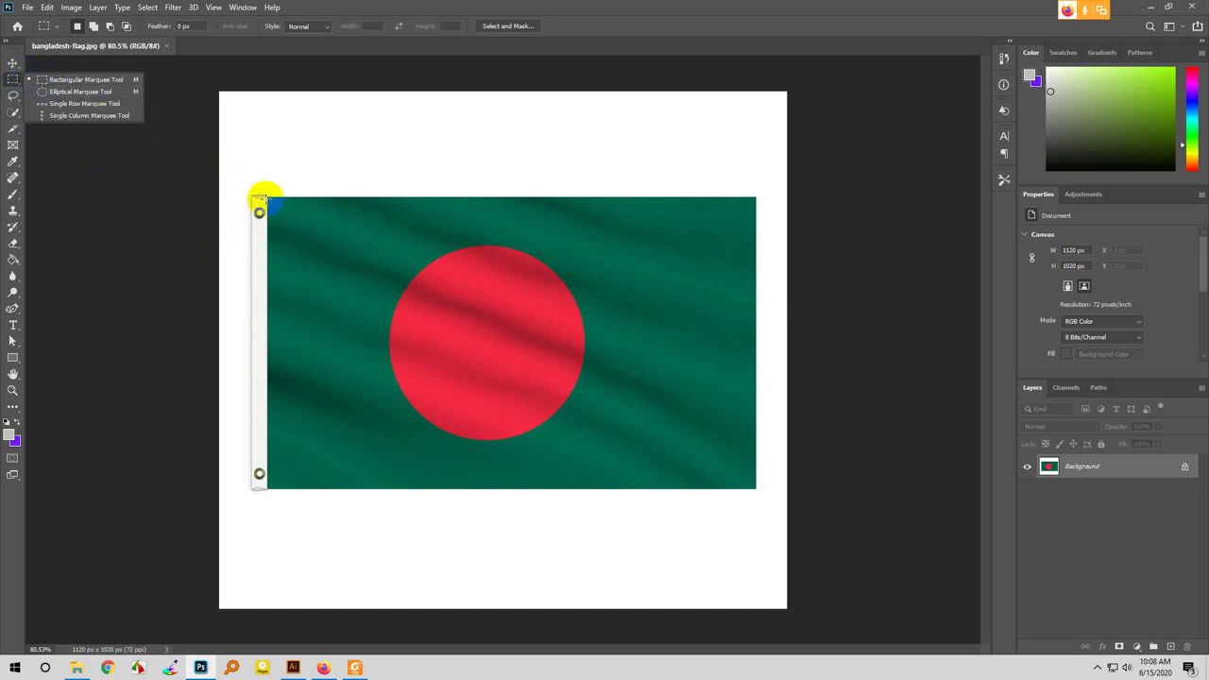
drag(265, 198, 754, 494)
click(754, 494)
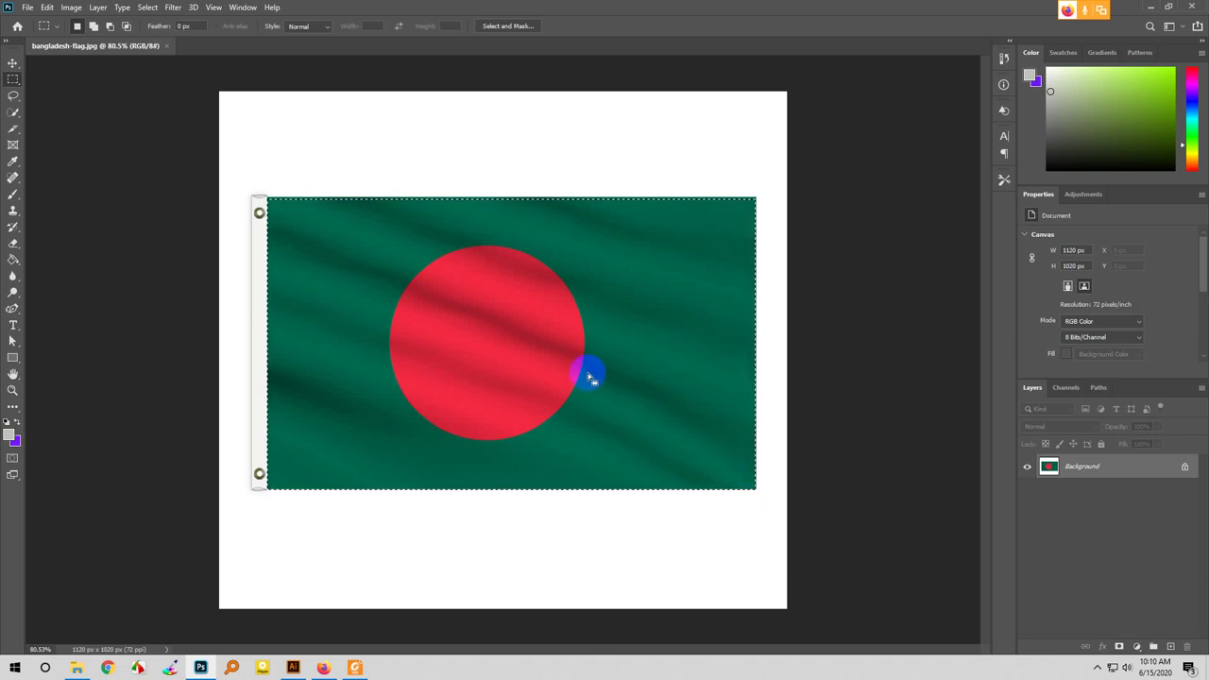
- Clear the green field selection and draw a trial square marquee about 260 px wide from the upper-left green area into the red circle
click(590, 401)
click(15, 79)
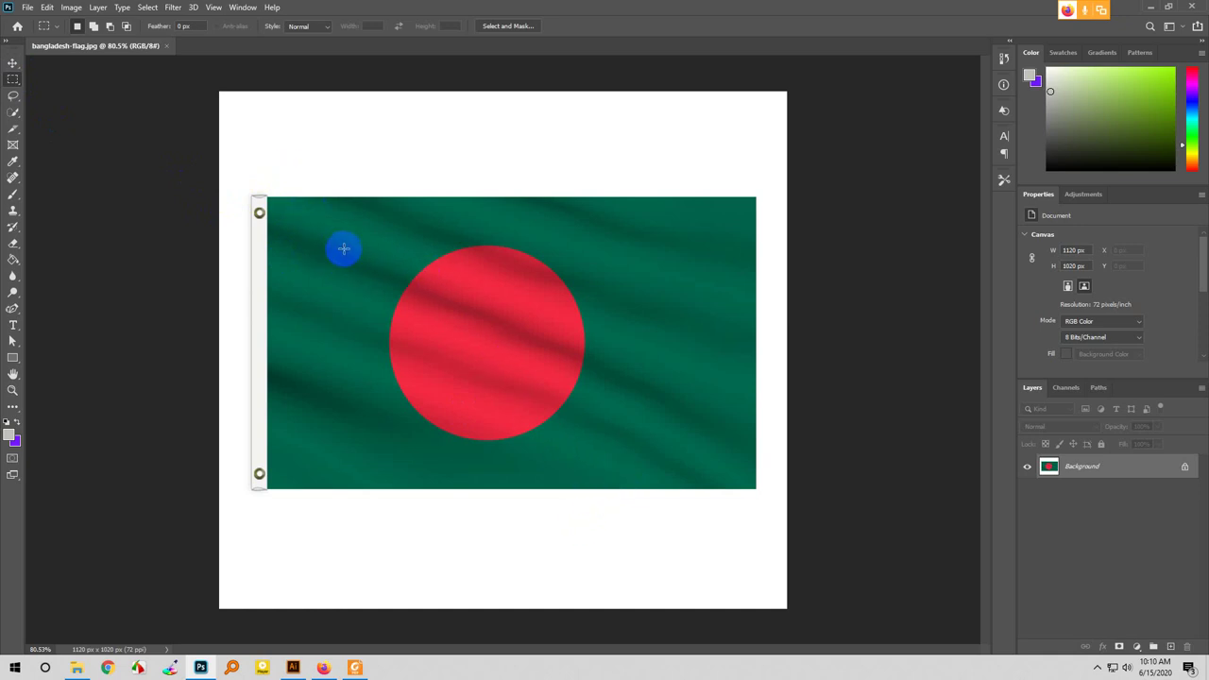
drag(343, 249, 371, 285)
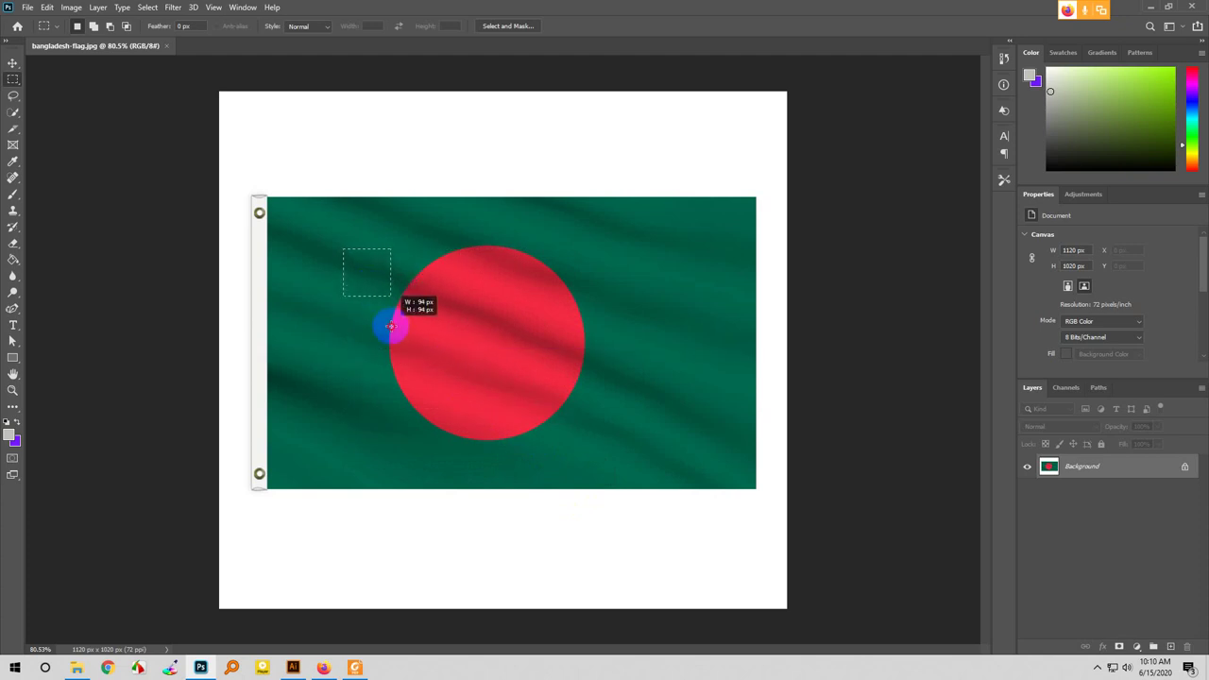
drag(390, 326, 407, 381)
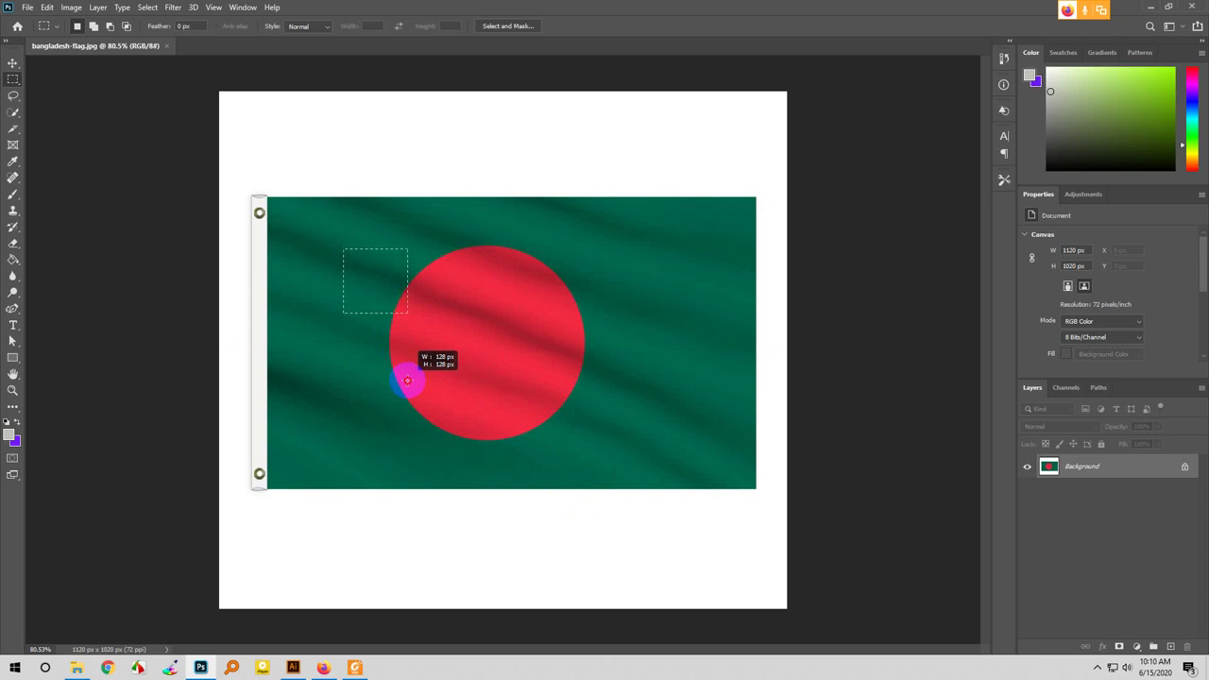
mouse_move(407, 380)
mouse_down()
mouse_move(396, 346)
mouse_move(409, 365)
mouse_up()
drag(409, 365, 474, 475)
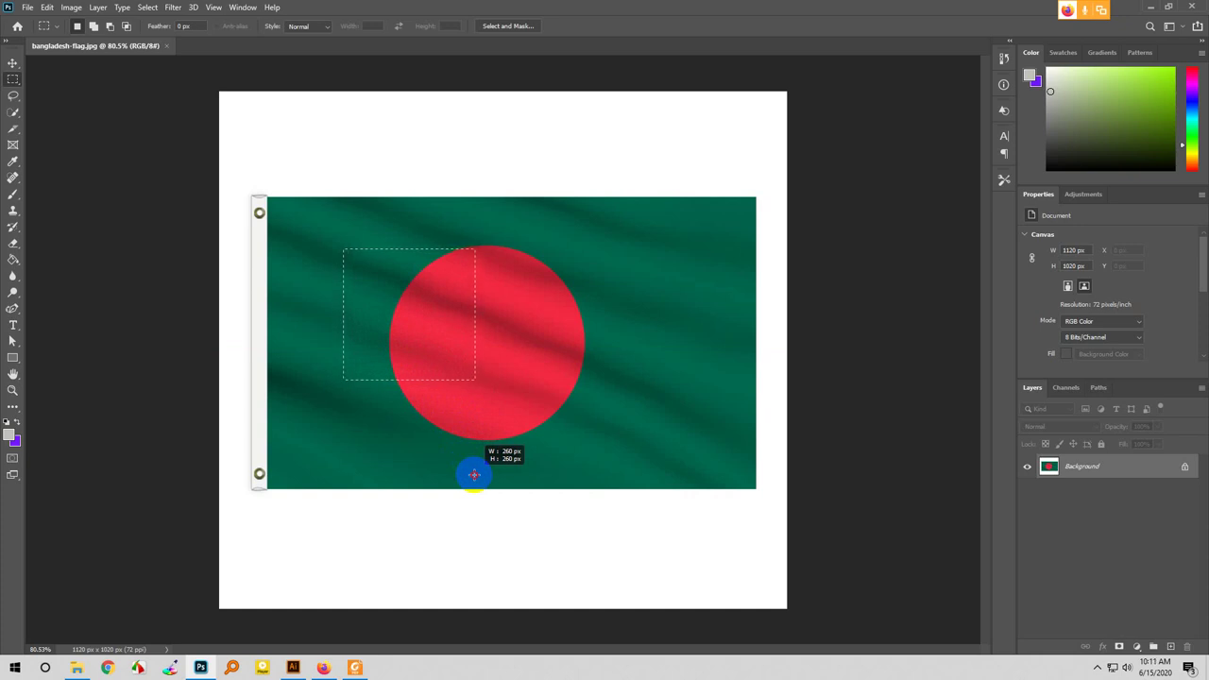
drag(474, 475, 454, 305)
click(534, 478)
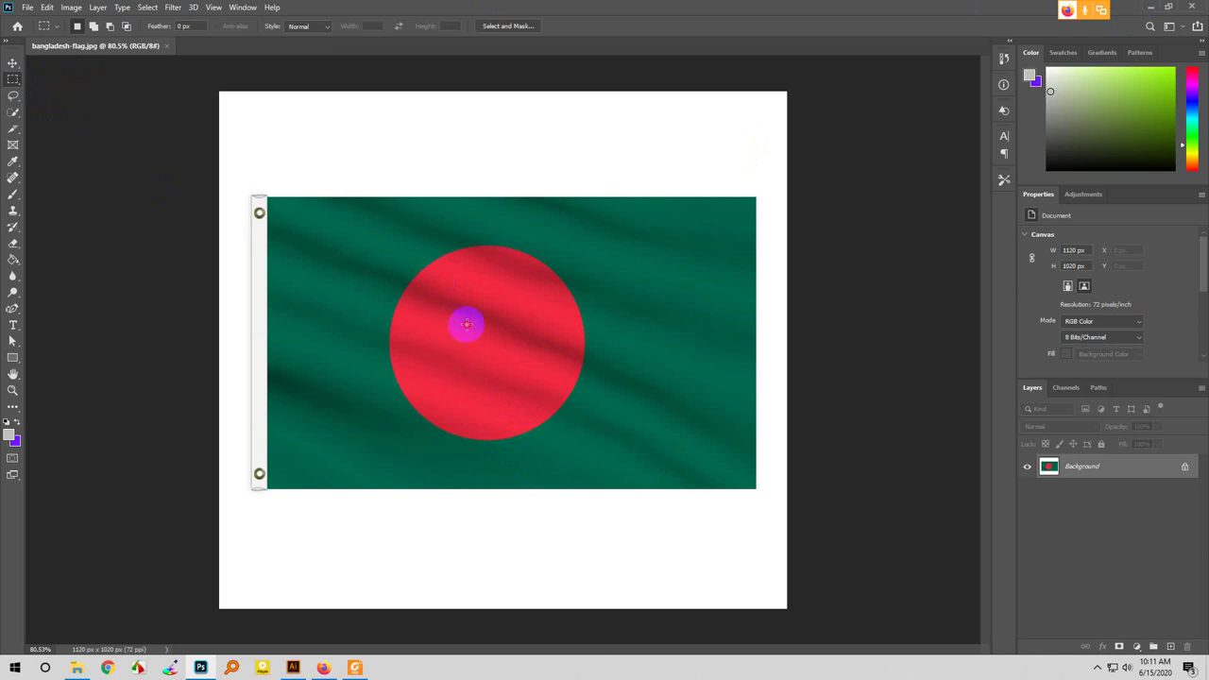
- Draw a rectangular marquee outward from the red circle's interior, clear it, and draw a smaller square marquee overlapping the circle's upper-left edge
drag(467, 324, 544, 409)
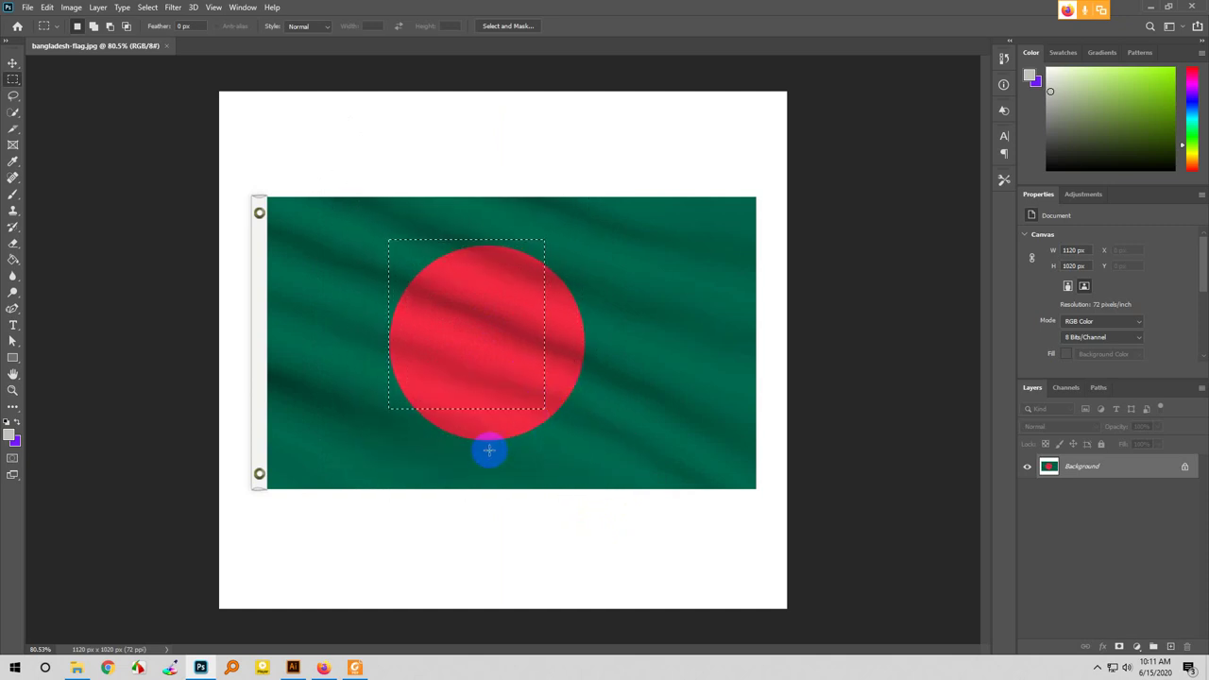
click(489, 381)
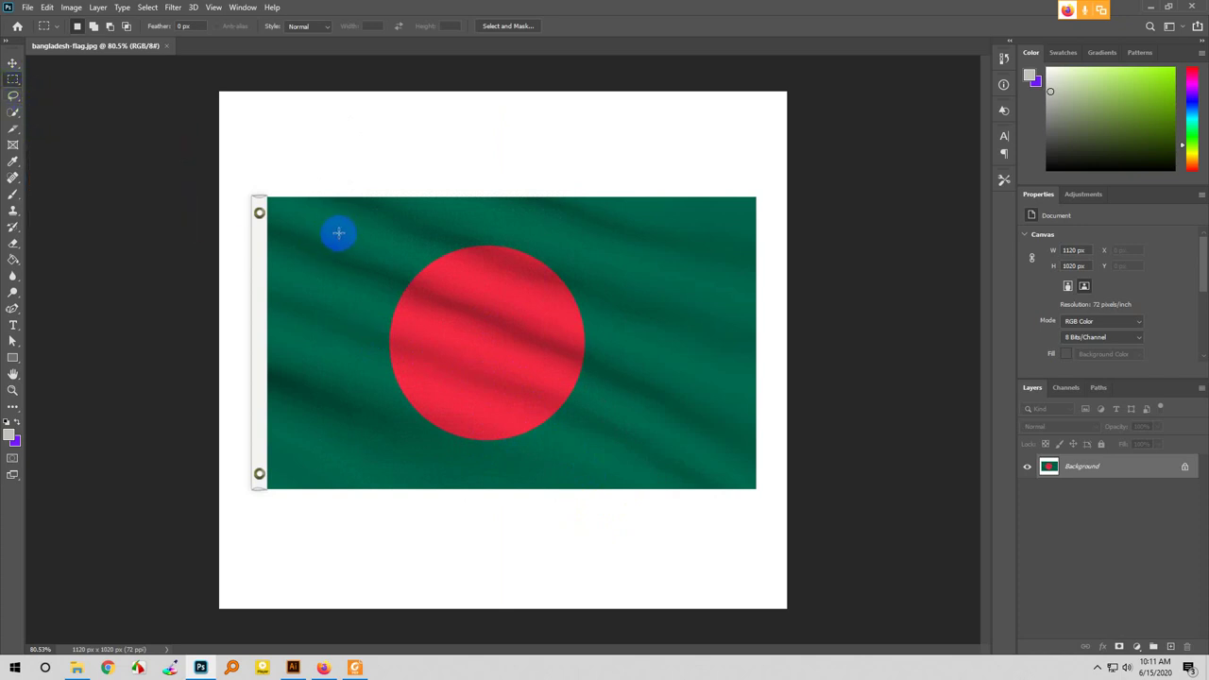
drag(336, 230, 451, 330)
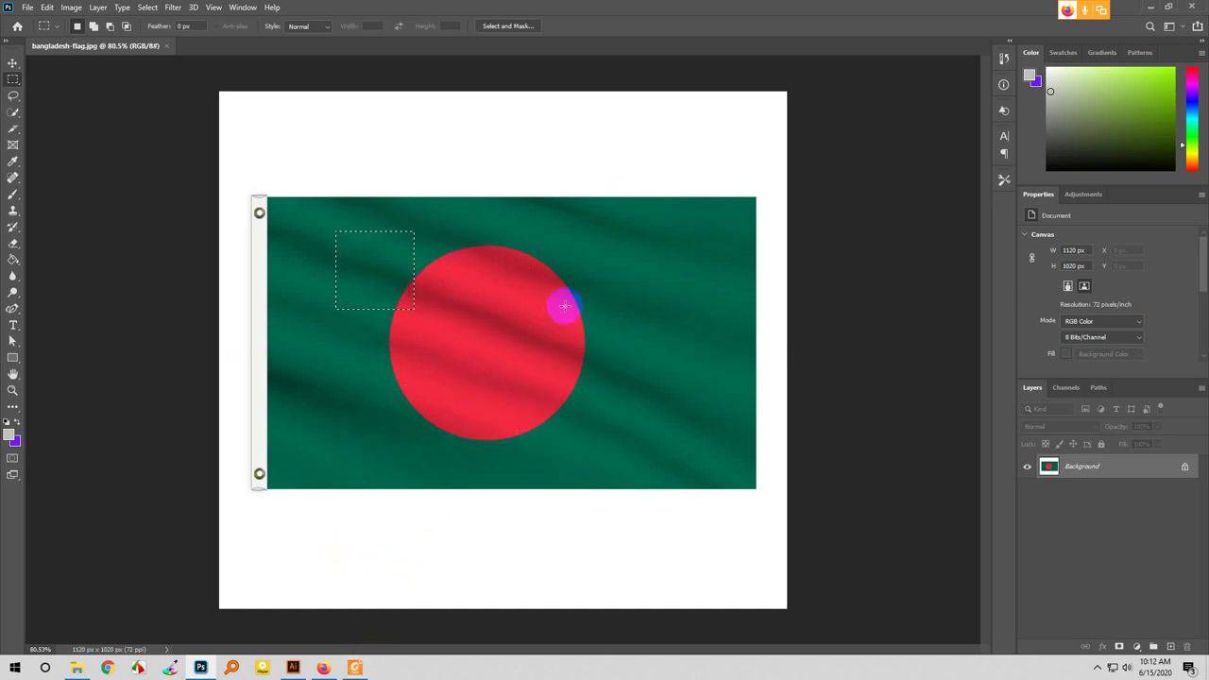
drag(565, 306, 613, 387)
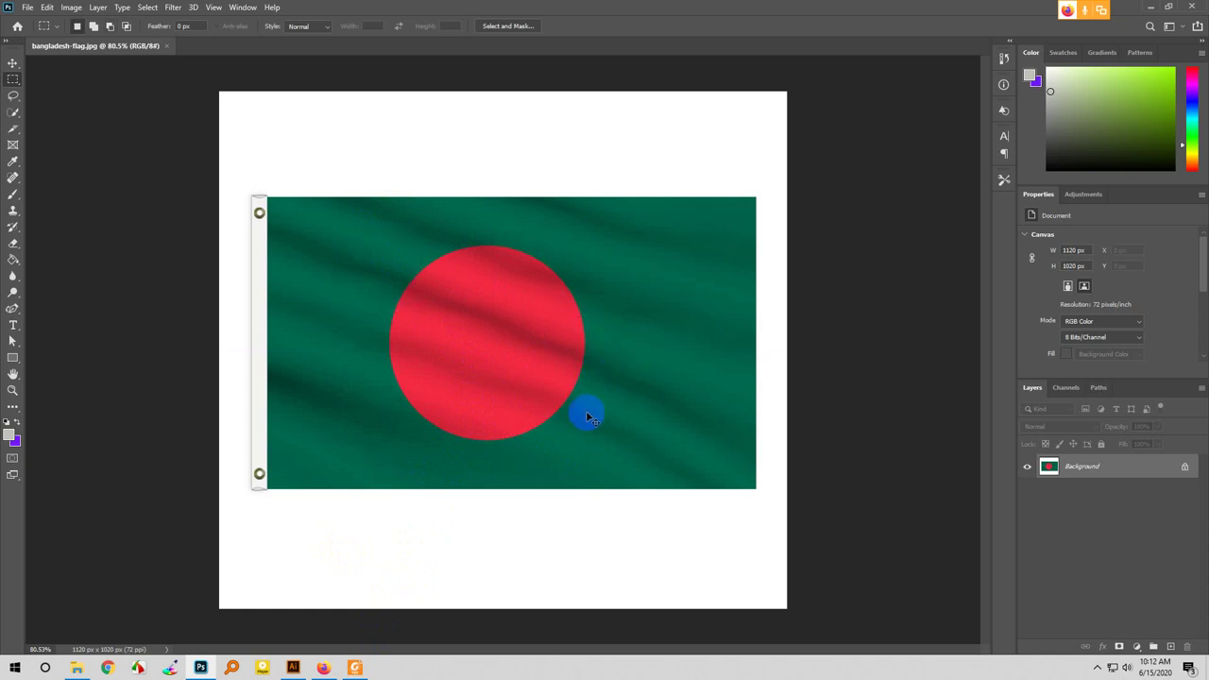
- Draw and clear several trial marquees outward from the red circle's centre and across its left side
drag(480, 337, 601, 491)
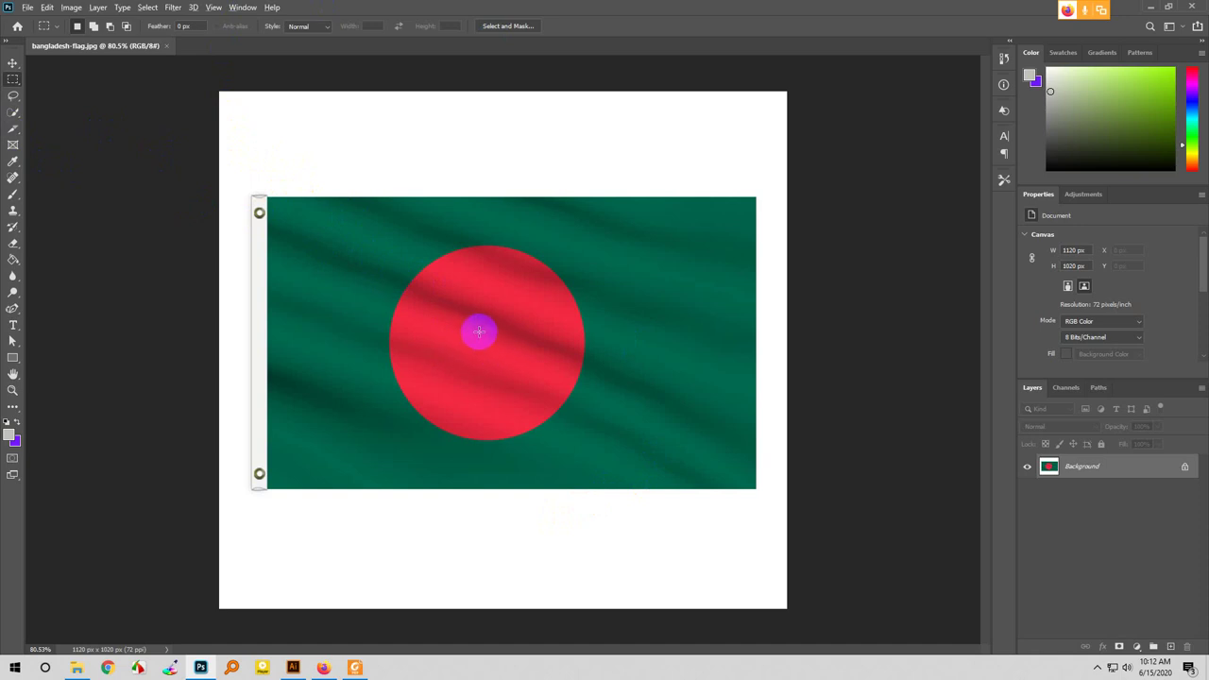
mouse_move(483, 343)
mouse_down()
mouse_move(566, 467)
mouse_move(483, 343)
mouse_up()
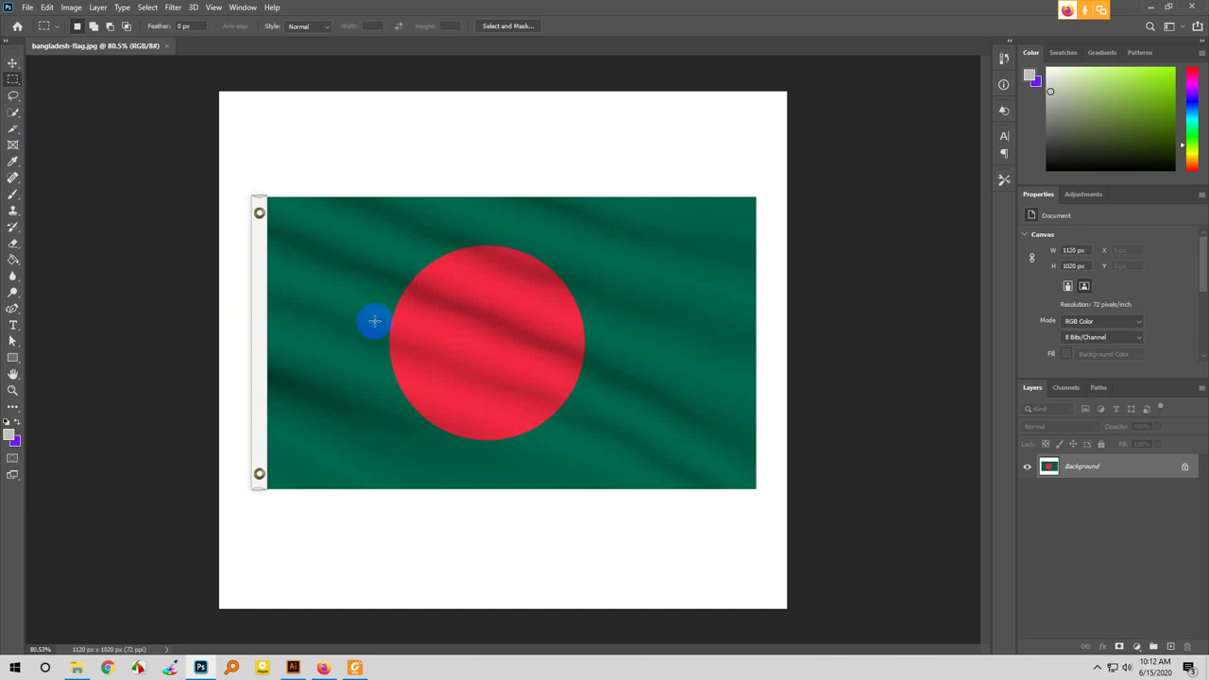
drag(338, 279, 532, 473)
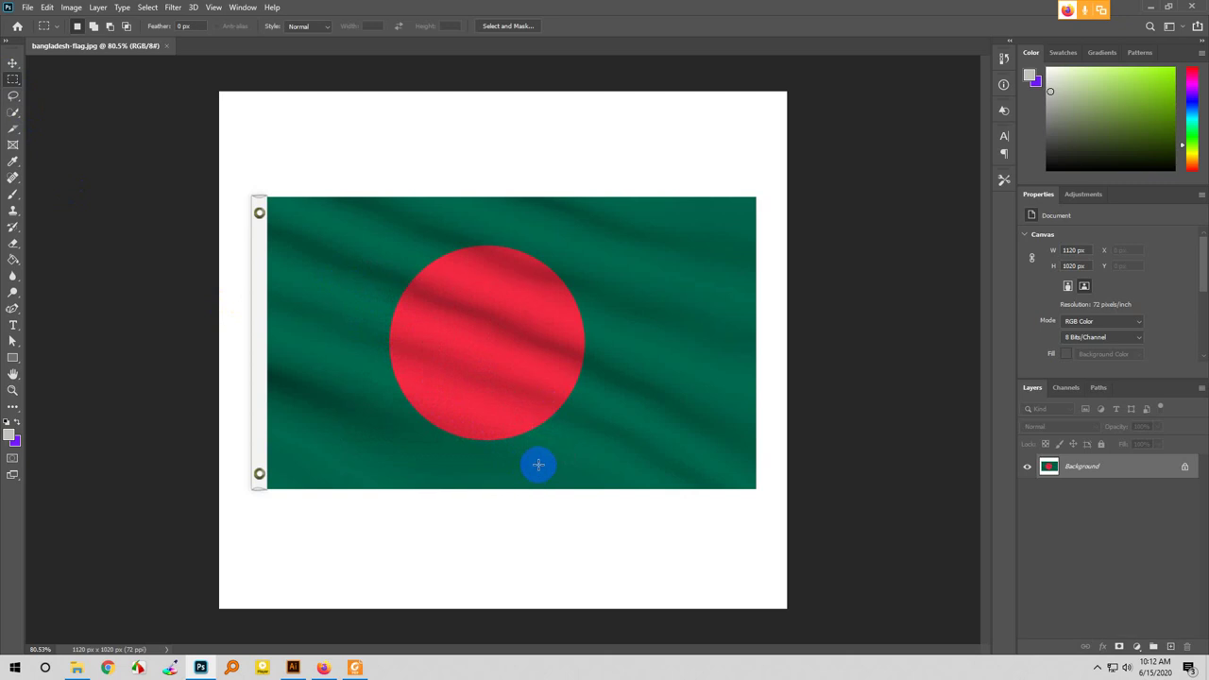
click(405, 310)
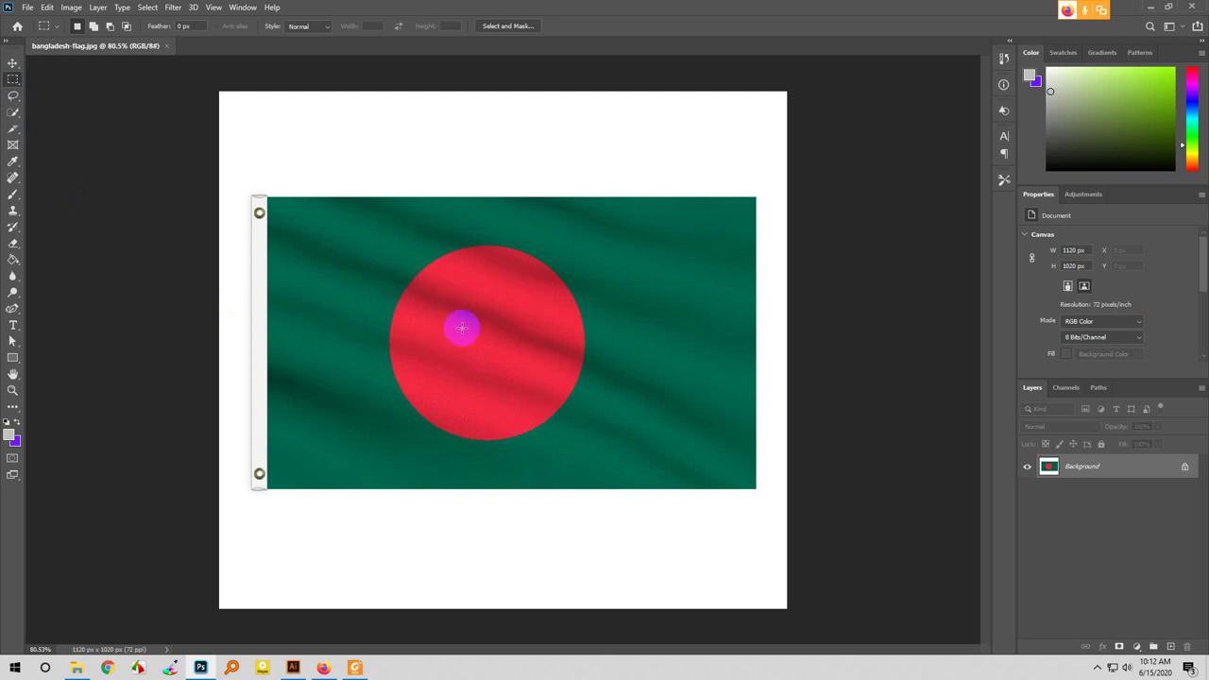
mouse_move(469, 324)
mouse_down()
mouse_move(592, 525)
mouse_move(576, 503)
mouse_up()
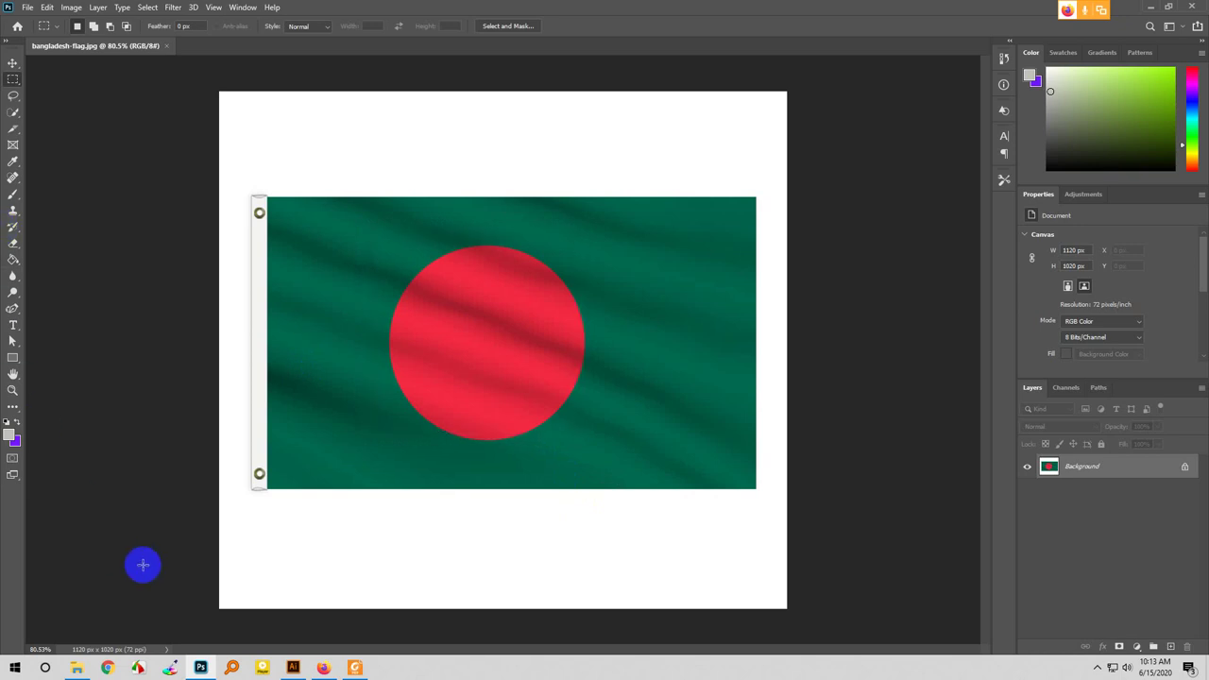
- Switch to the Google Meet window in Firefox to check the meeting, and return to the flag image in Photoshop
click(323, 668)
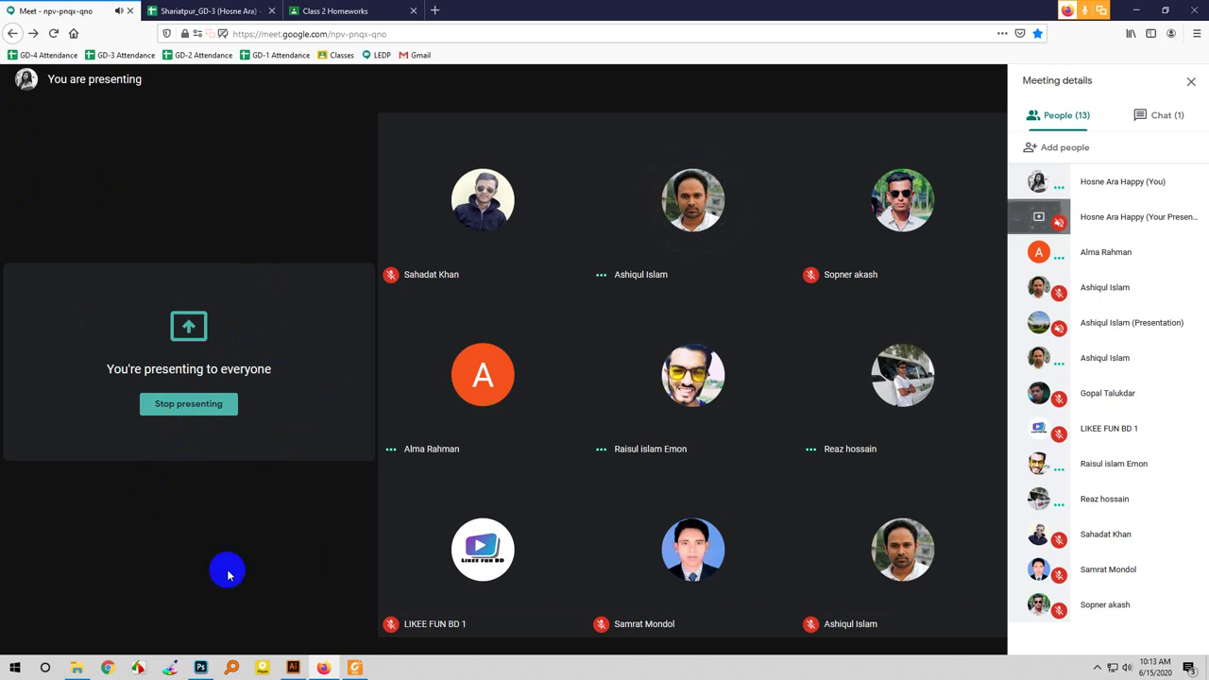
click(323, 668)
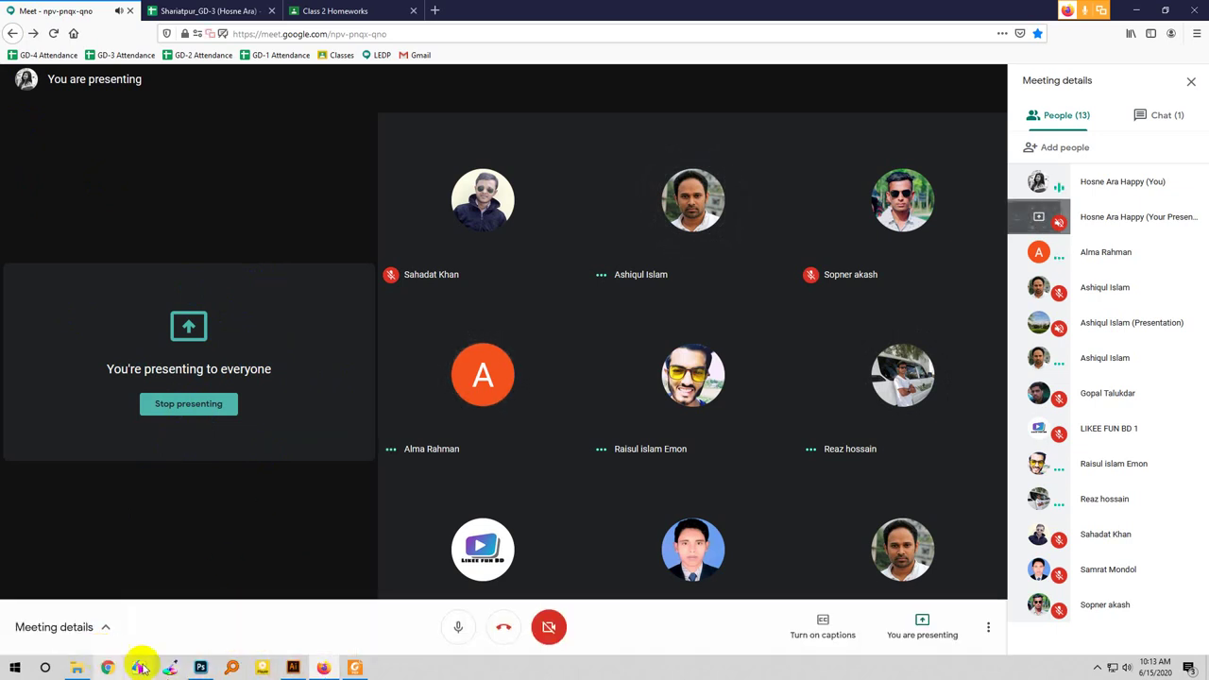
click(201, 668)
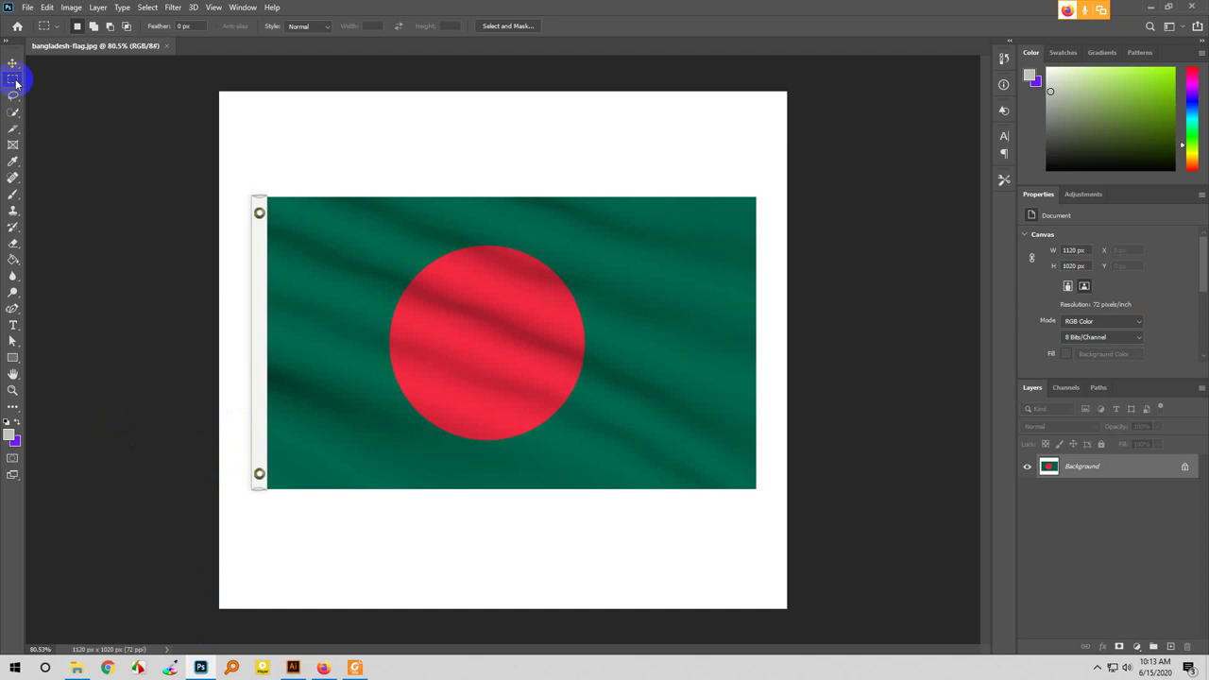
- Draw a rectangular marquee over the flag's left half, clear it, and select the right half from the upper edge's midpoint to the lower-right corner
click(53, 65)
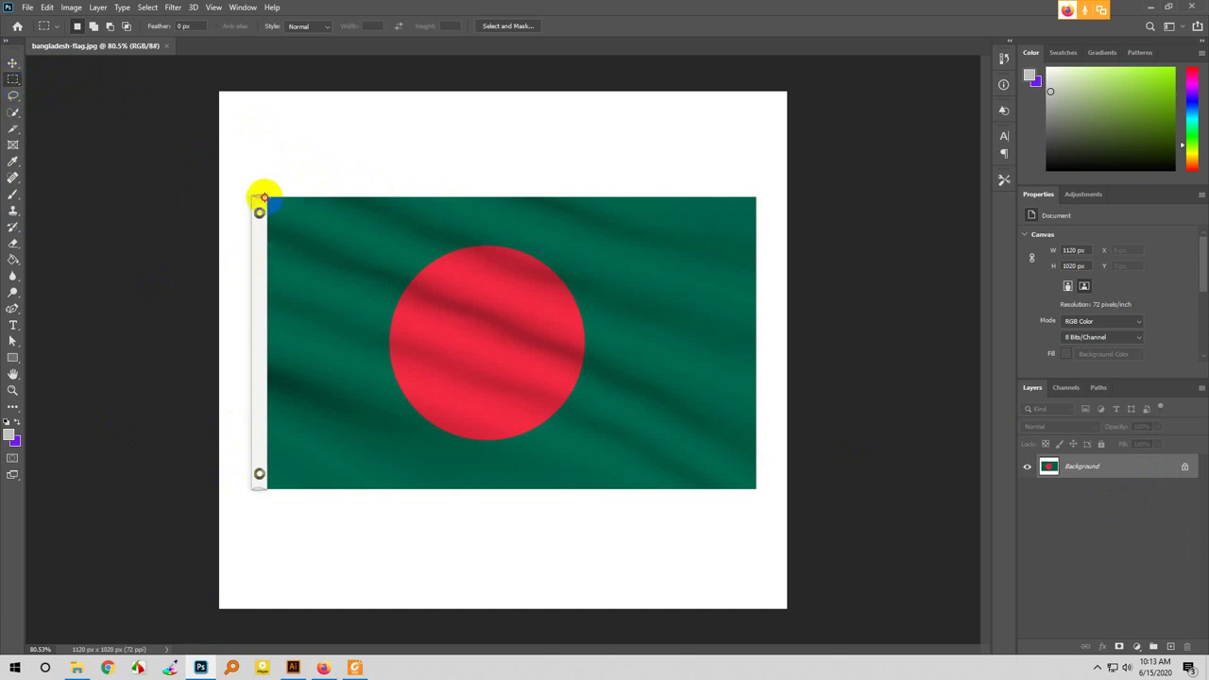
drag(264, 198, 513, 485)
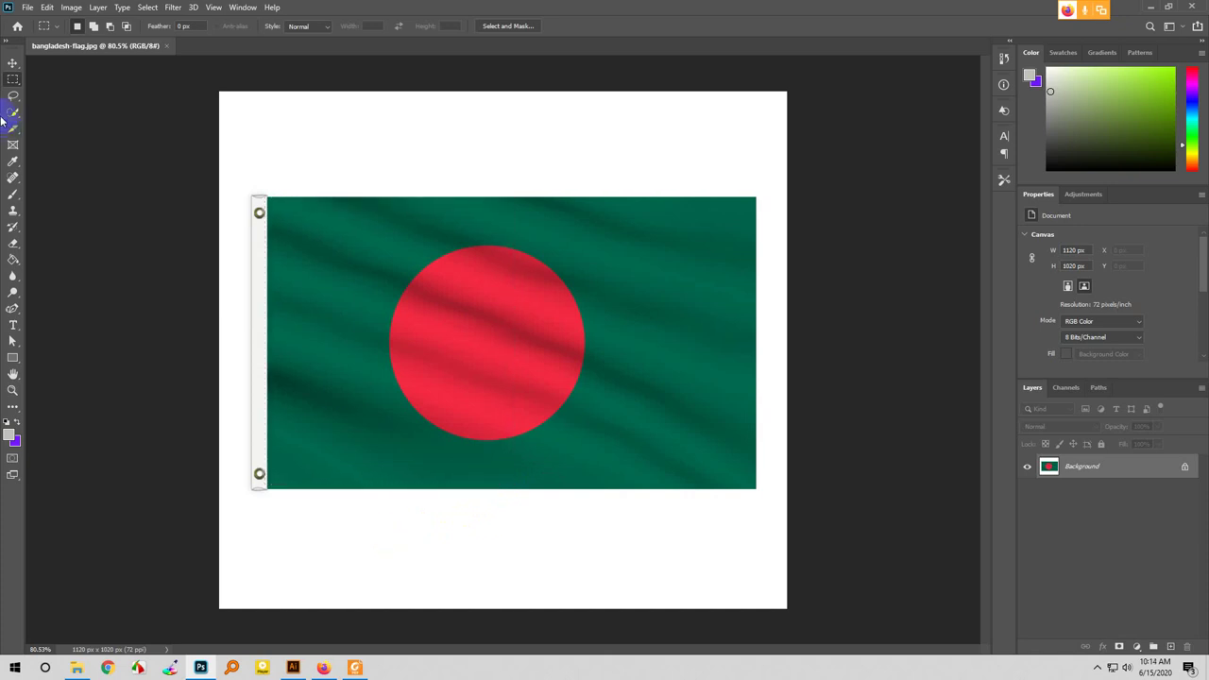
click(479, 277)
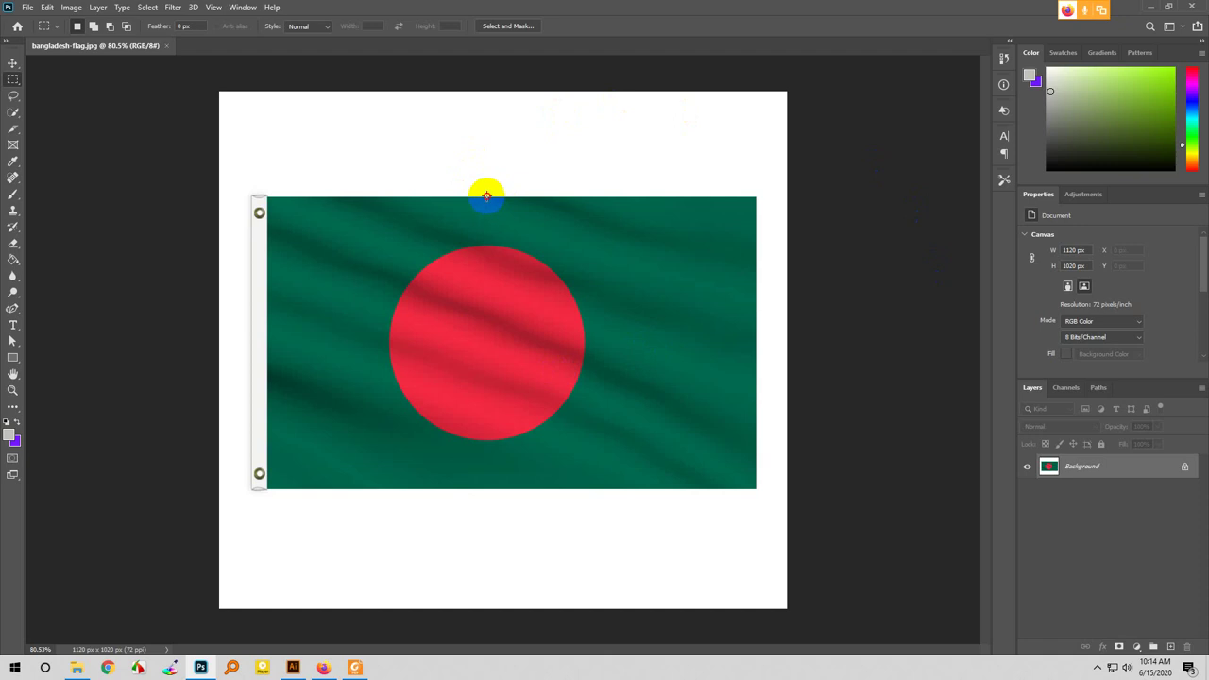
drag(486, 197, 757, 490)
click(491, 335)
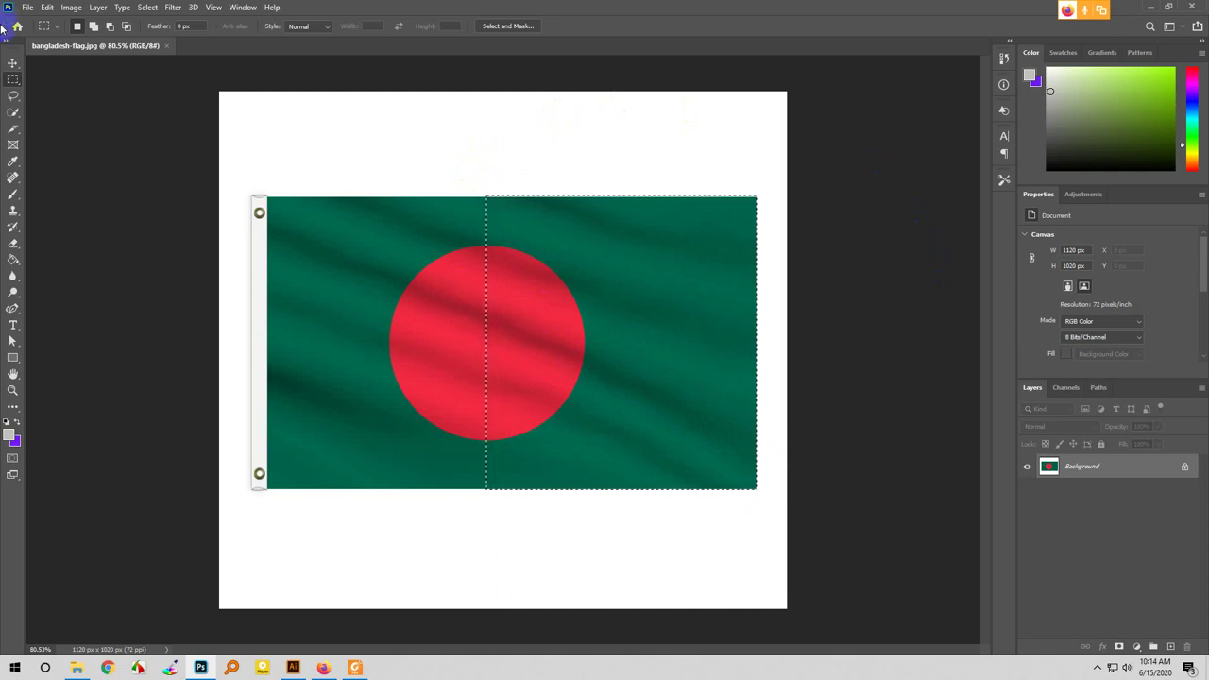
- Choose the Elliptical Marquee tool and subtract an ellipse about 242 by 287 px over the red circle's right part from the selection
click(15, 83)
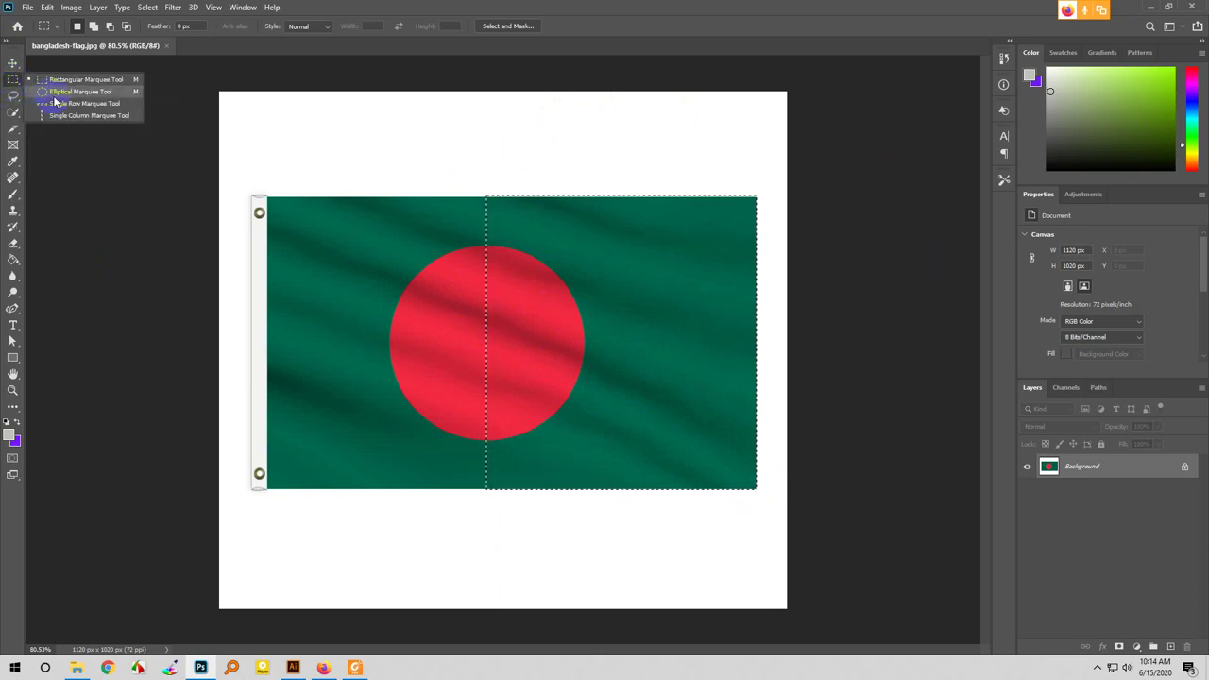
click(54, 93)
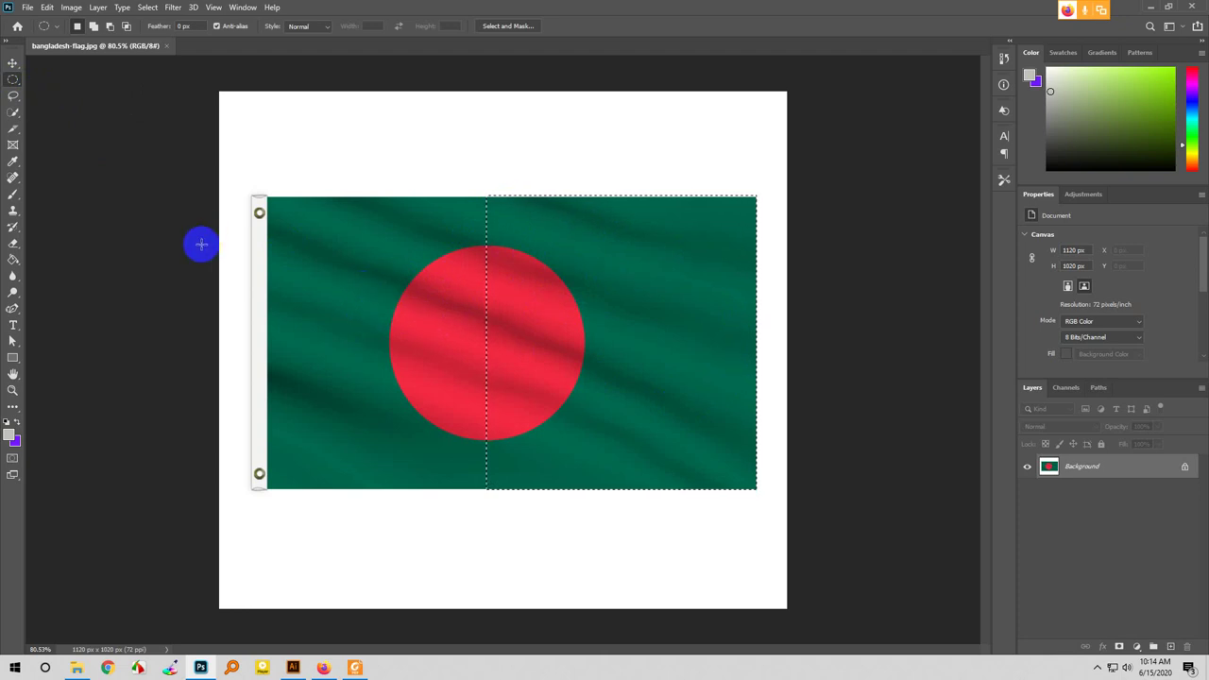
right_click(13, 81)
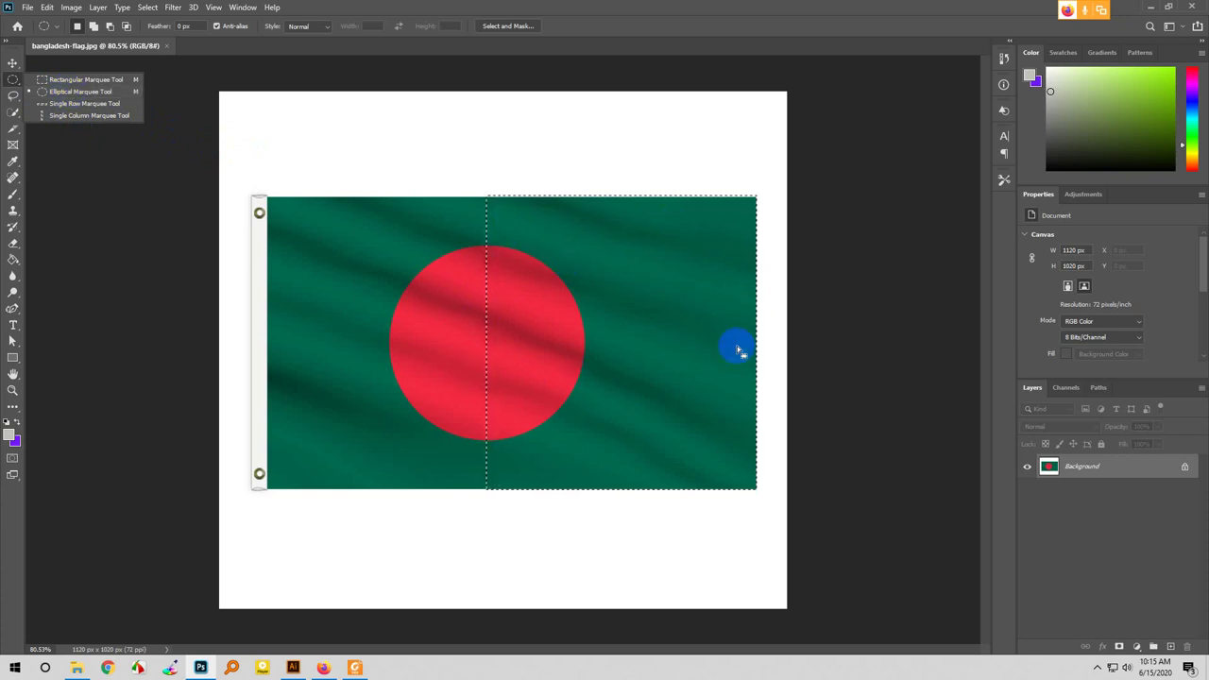
click(66, 93)
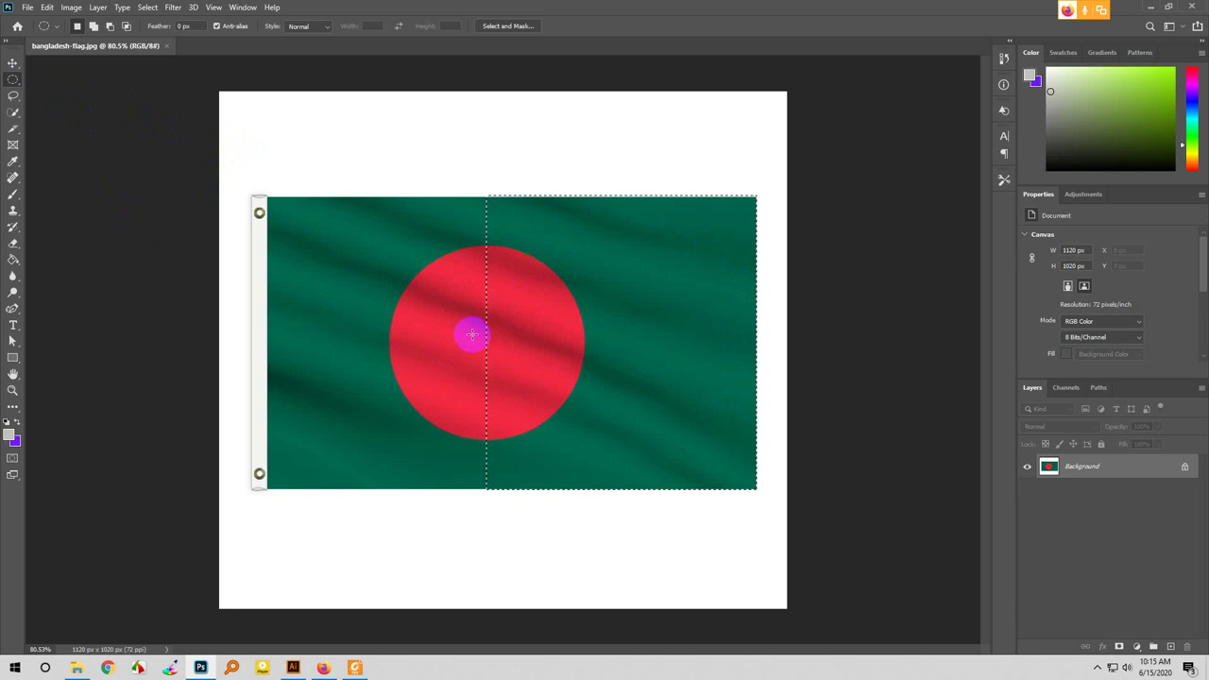
key(alt)
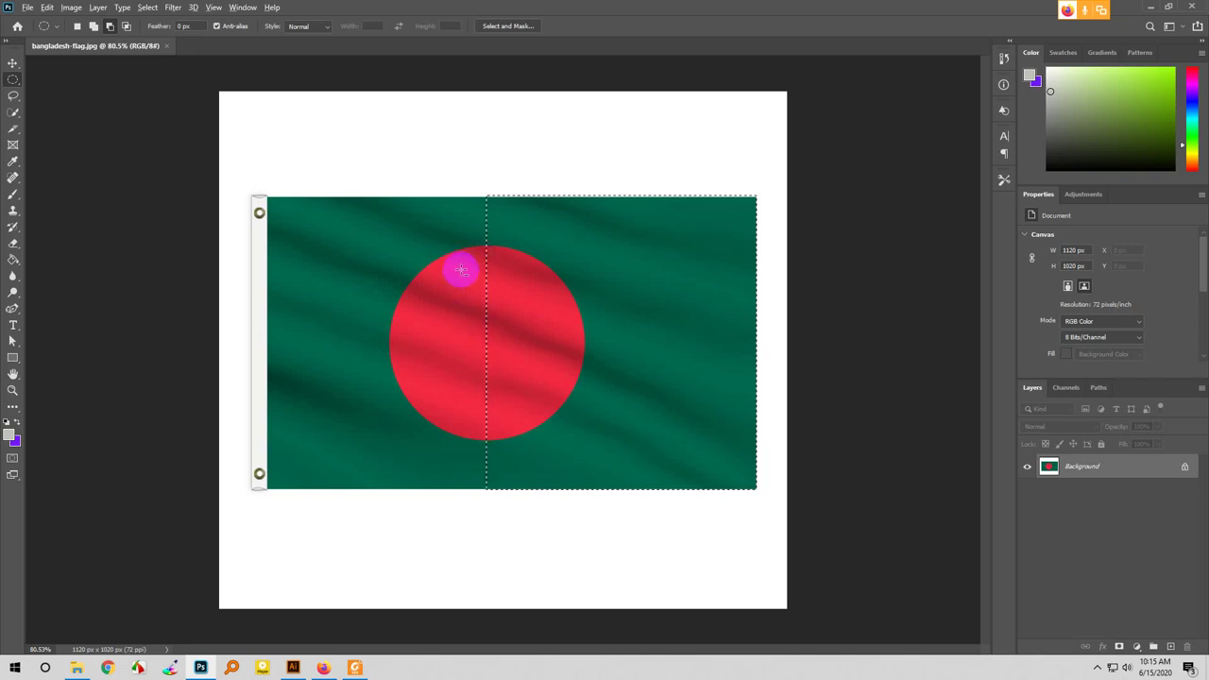
drag(461, 268, 523, 355)
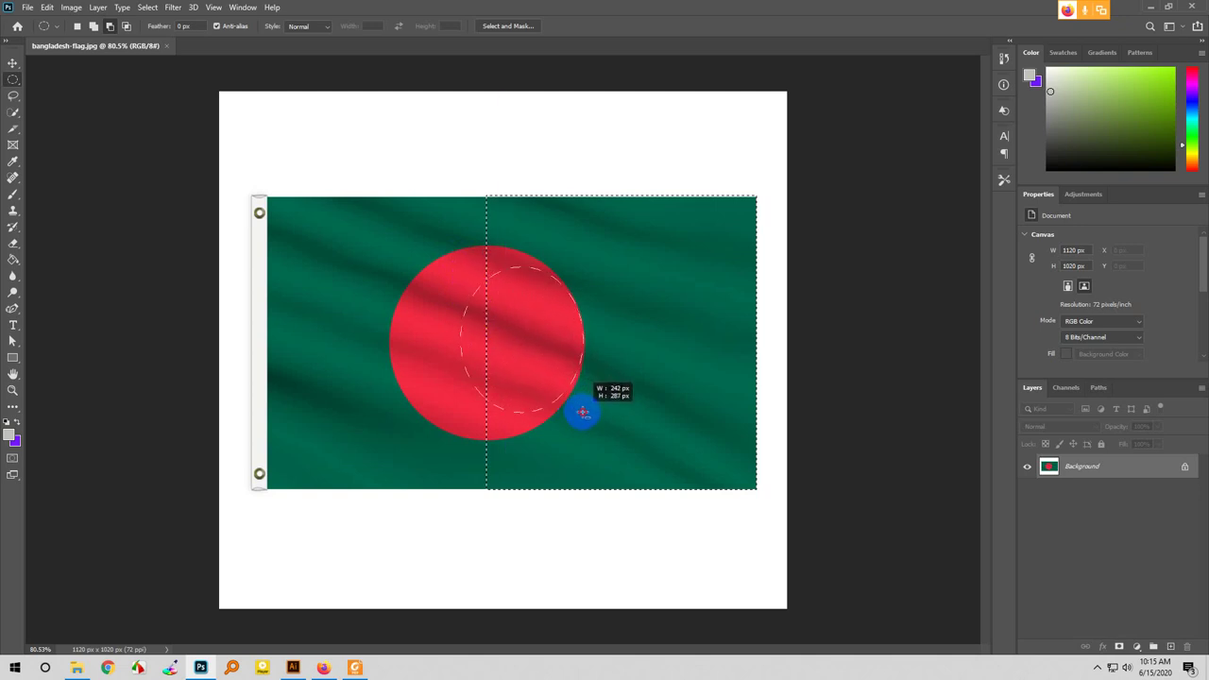
drag(583, 412, 583, 413)
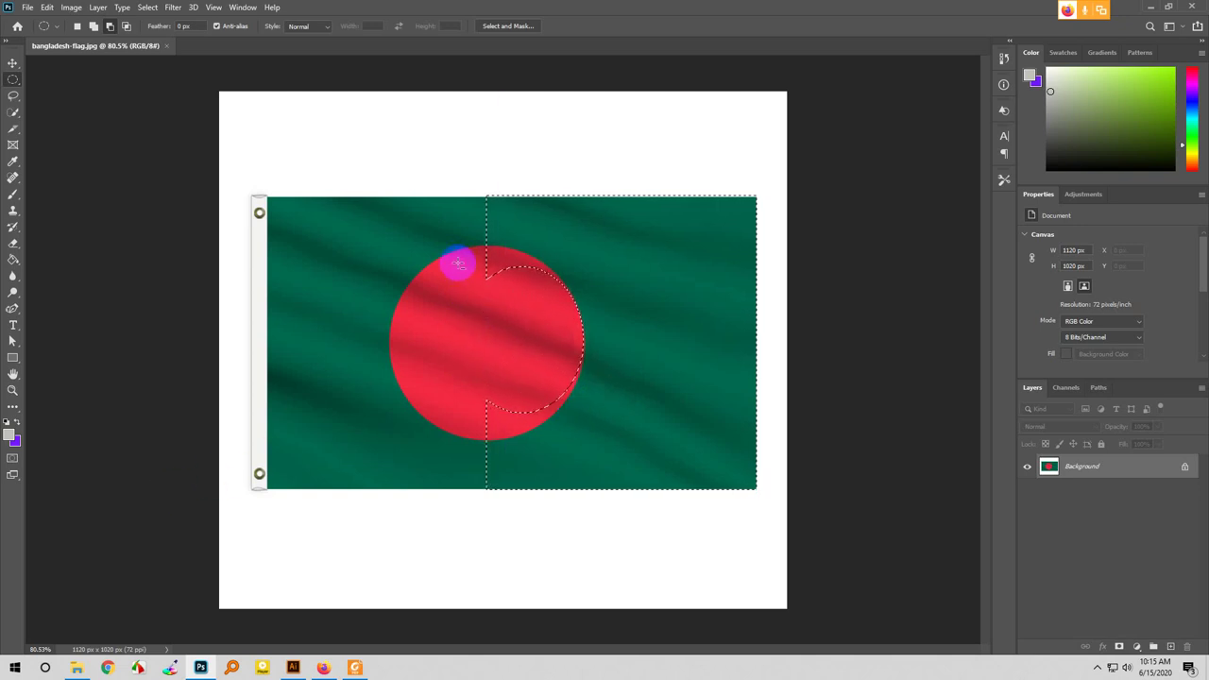
- Subtract further small ellipses along the red circle's upper and lower right edges until the selection boundary follows the circle
drag(449, 242, 531, 321)
drag(454, 366, 549, 433)
drag(521, 368, 567, 396)
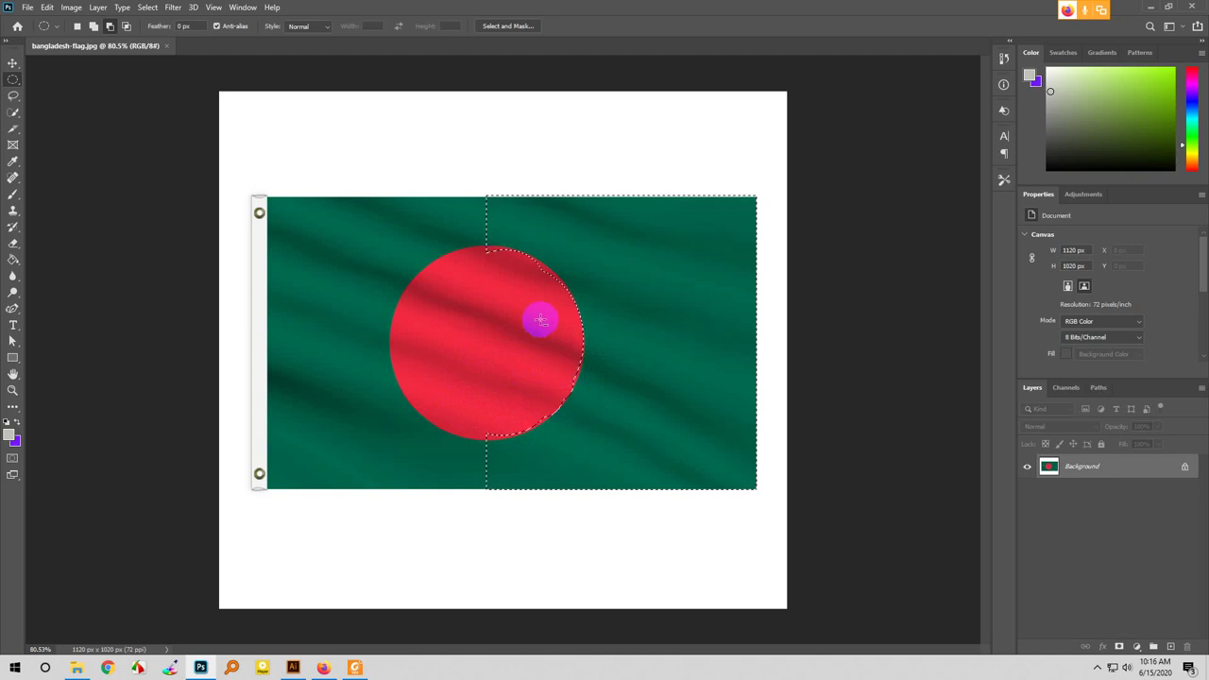
drag(539, 262, 555, 276)
drag(472, 251, 554, 339)
mouse_move(476, 431)
mouse_down()
mouse_move(499, 424)
mouse_move(482, 426)
mouse_up()
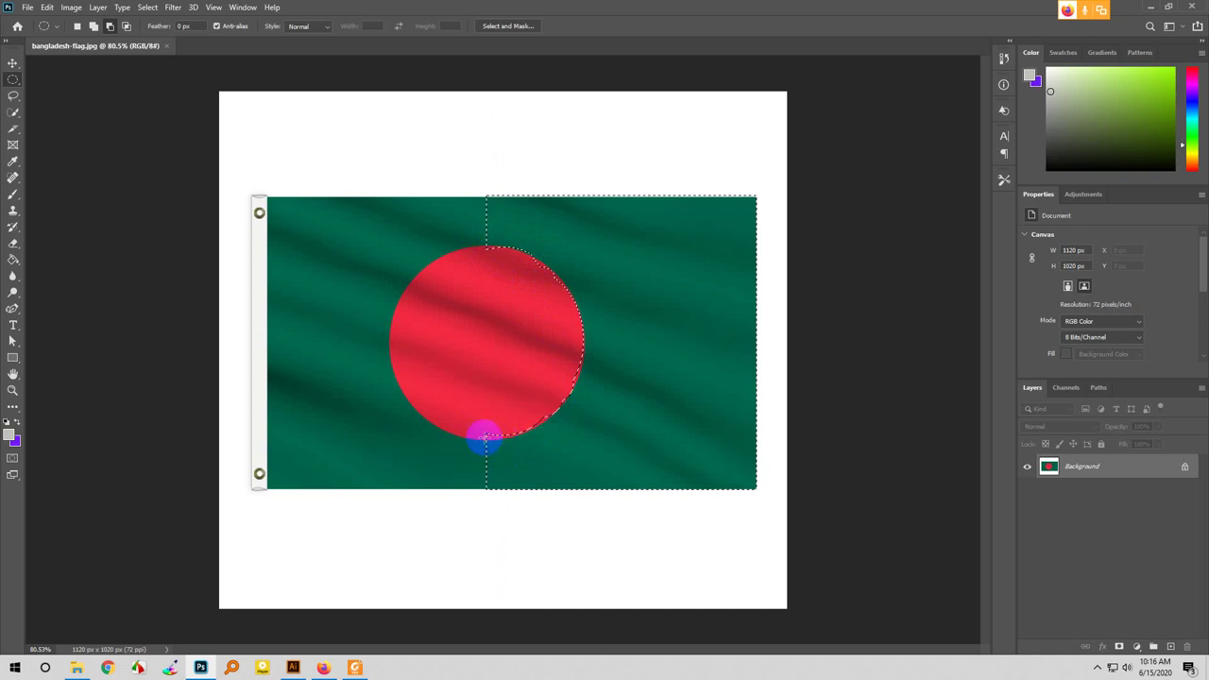
- Clear the selection, reselect the flag's right half with the Rectangular Marquee tool, and shift the selection slightly toward the red circle's centre line
click(162, 442)
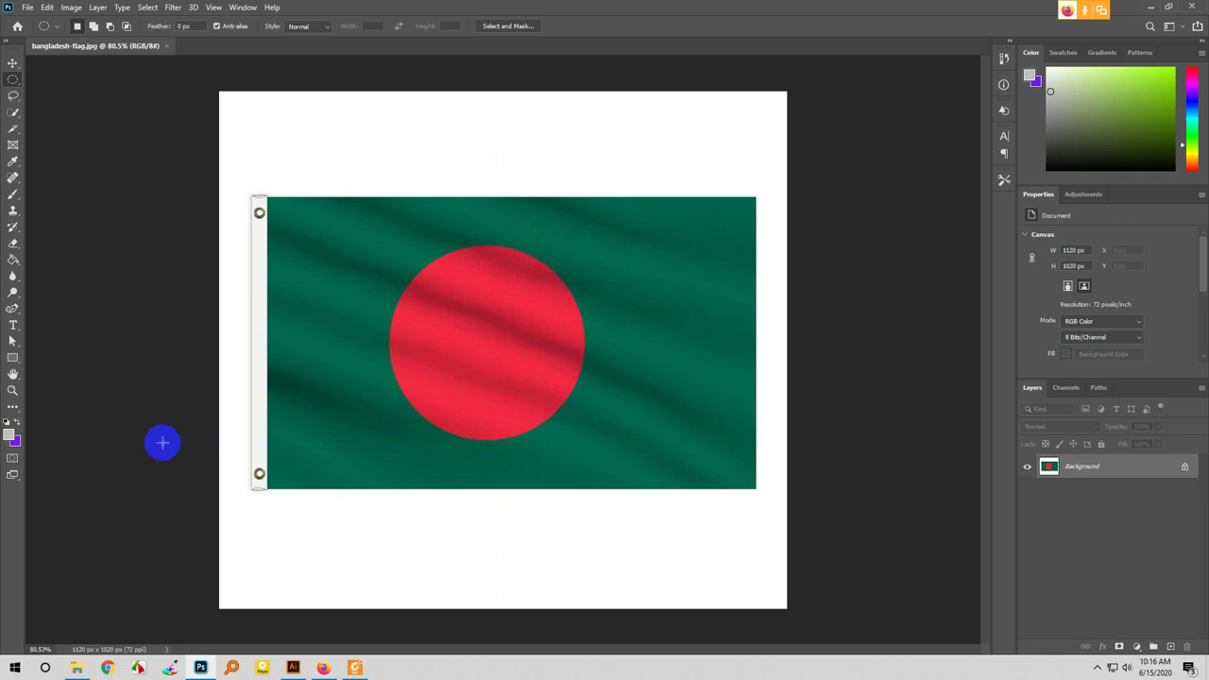
click(14, 81)
click(43, 79)
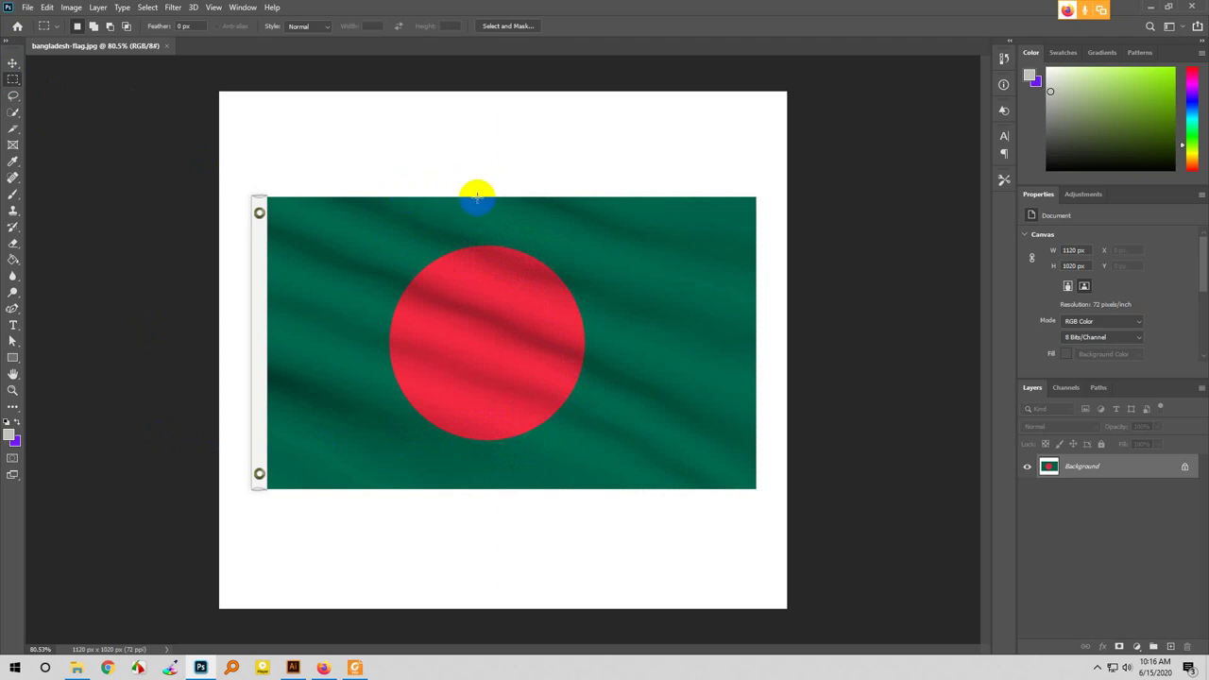
drag(500, 234, 756, 489)
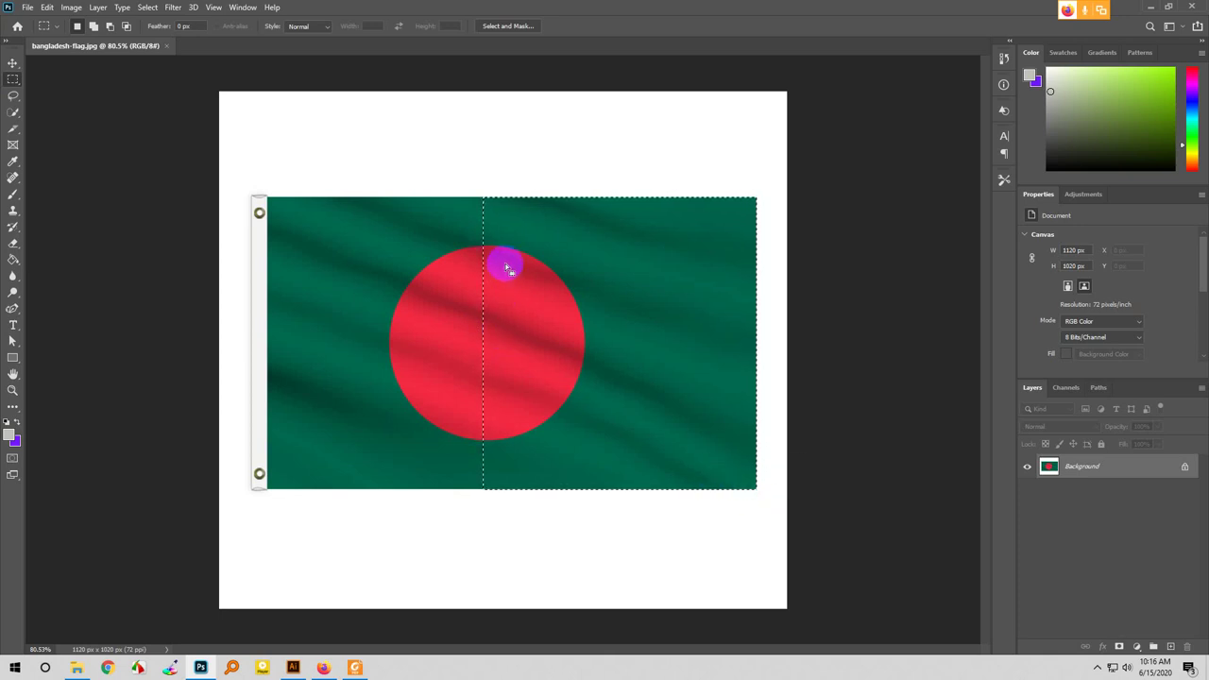
drag(507, 267, 510, 266)
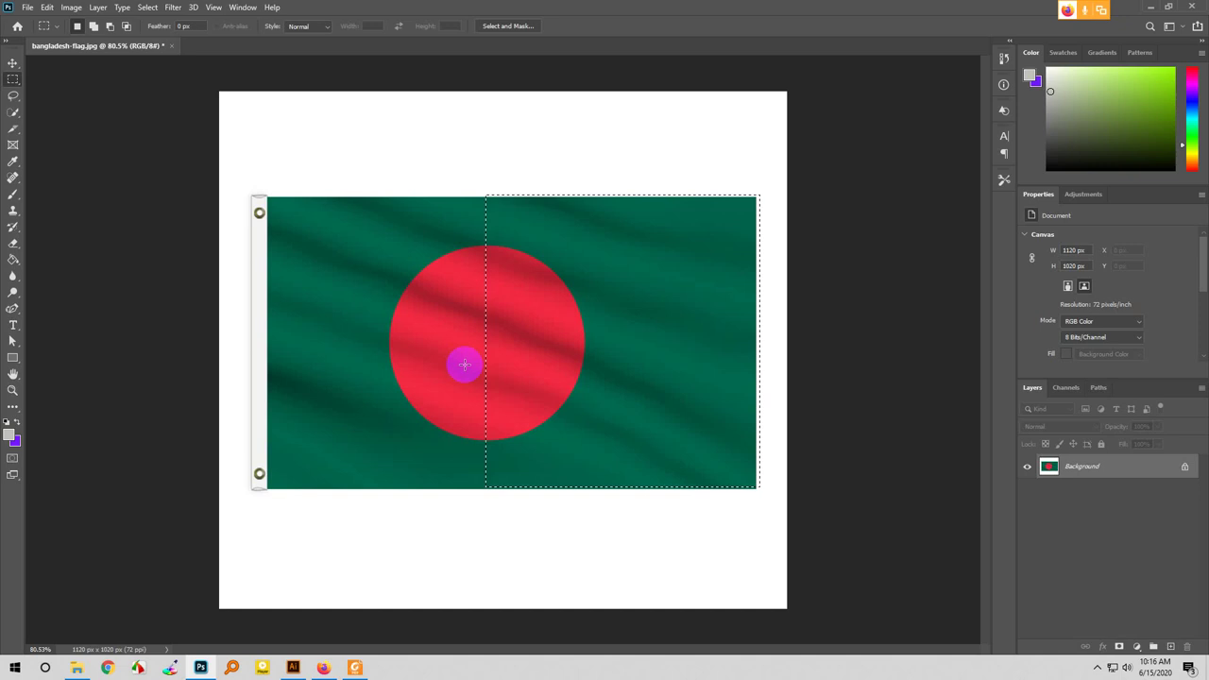
- Choose the Elliptical Marquee tool and add overlapping ellipses over the red circle's left part to the selection
right_click(13, 80)
click(56, 91)
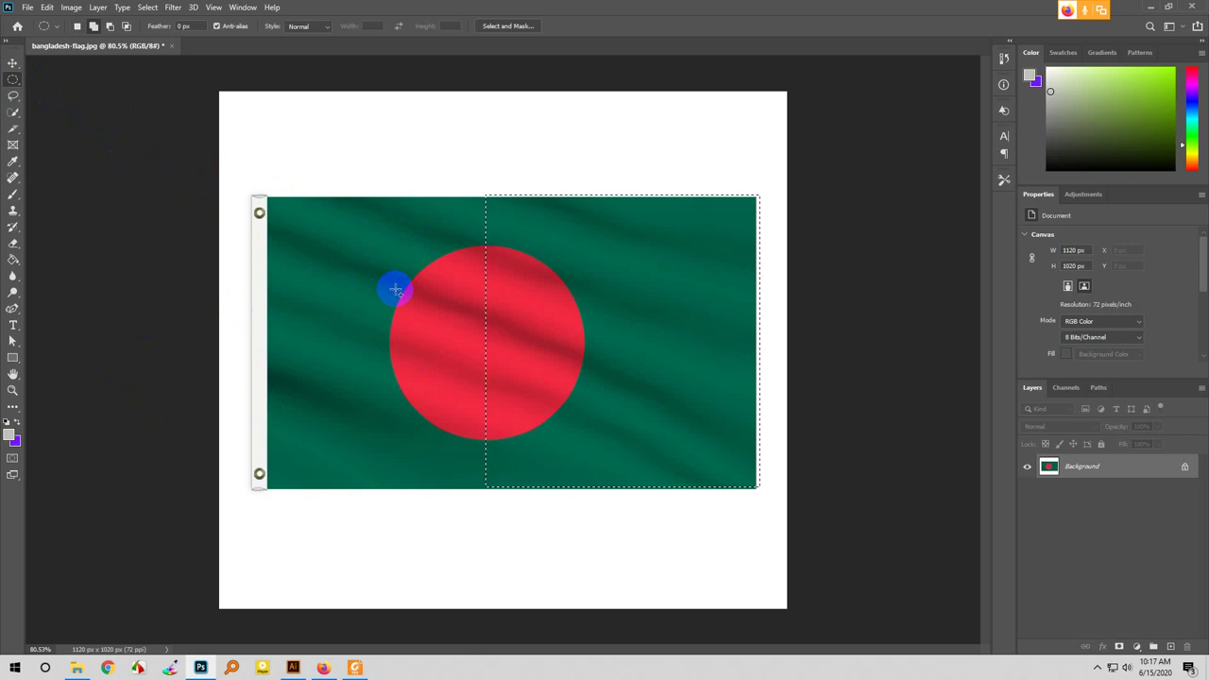
drag(408, 309, 426, 326)
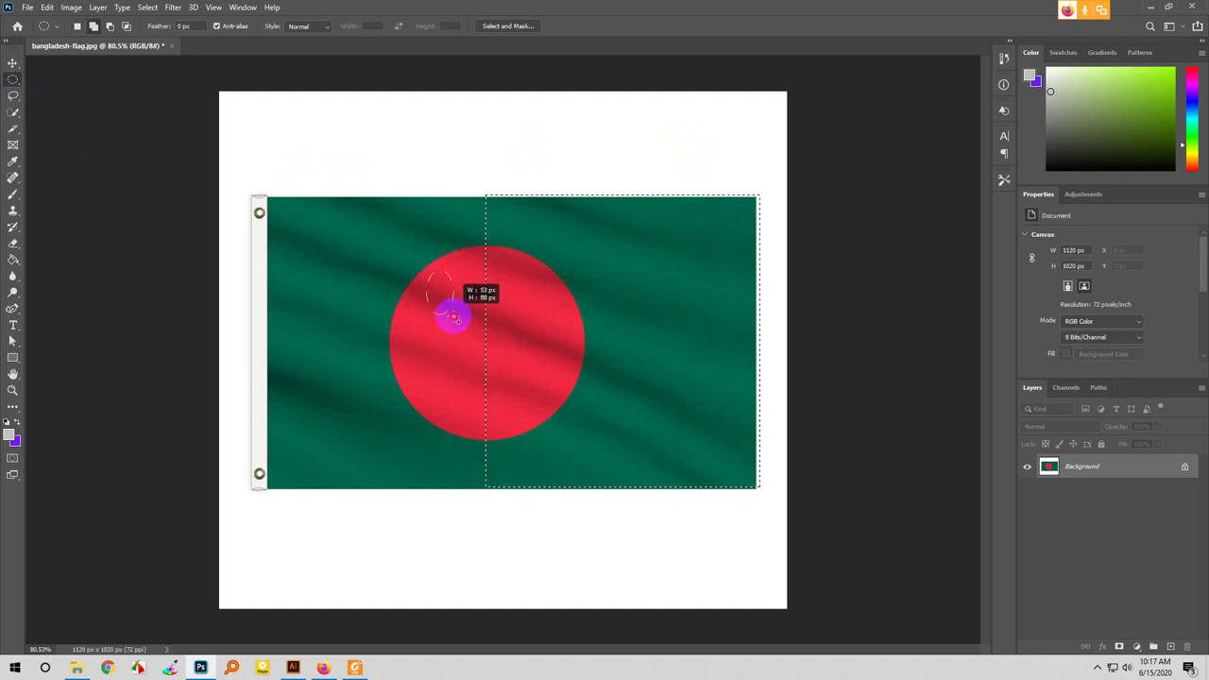
drag(515, 406, 517, 408)
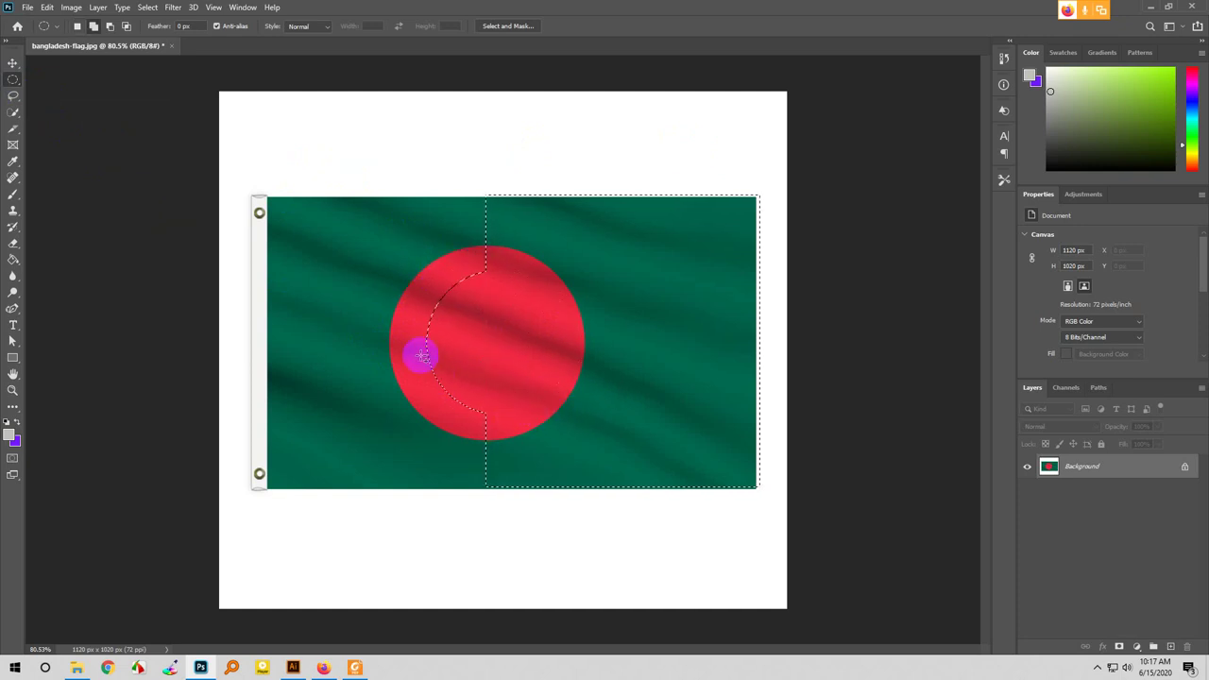
drag(407, 300, 546, 434)
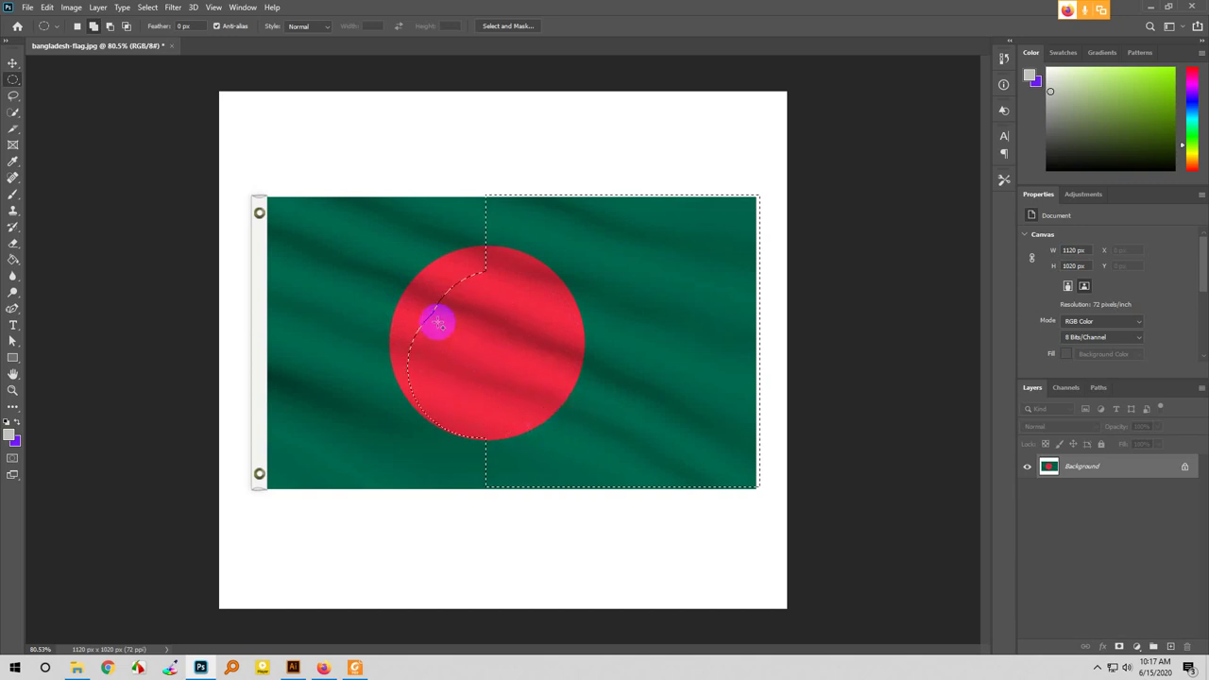
- Add smaller ellipses along the red circle's upper and lower left edges until the selection boundary follows the circle
drag(421, 284, 410, 256)
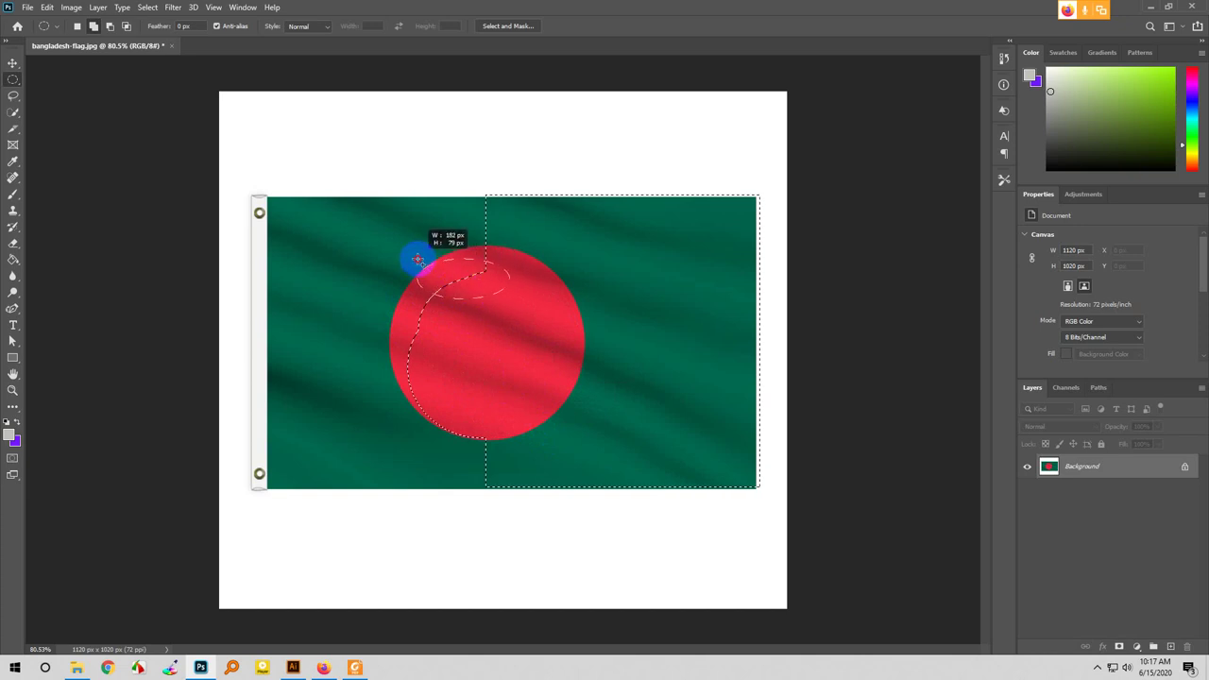
drag(459, 343, 406, 304)
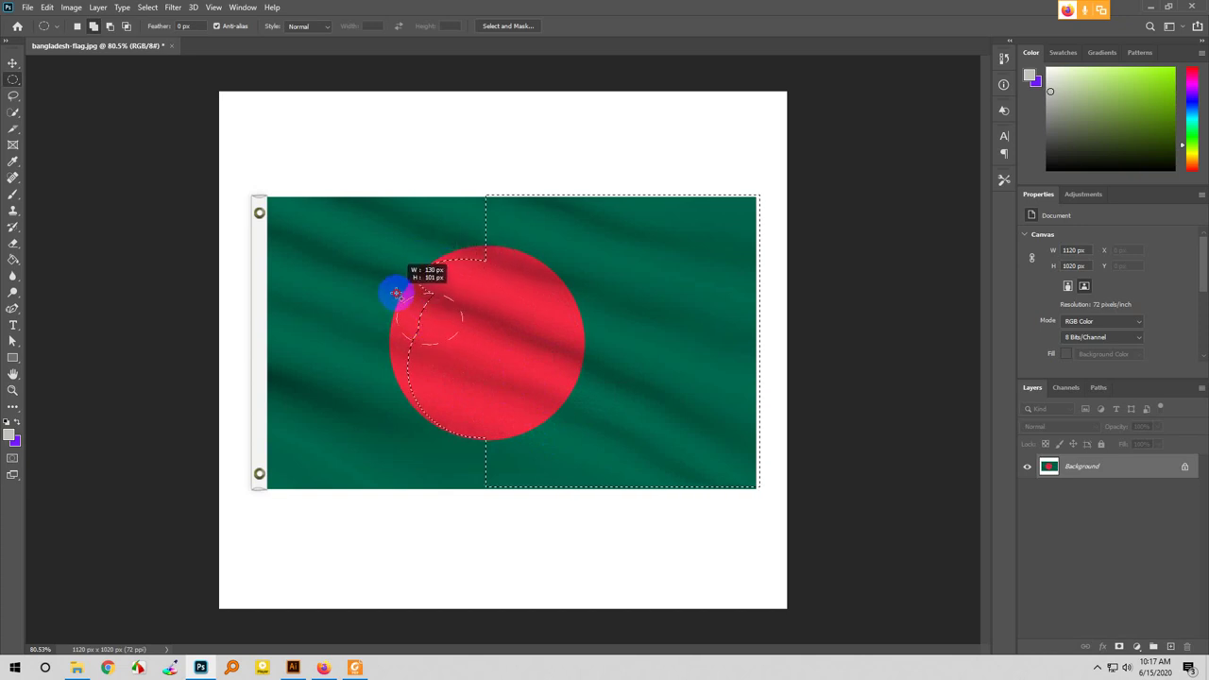
drag(430, 366, 417, 368)
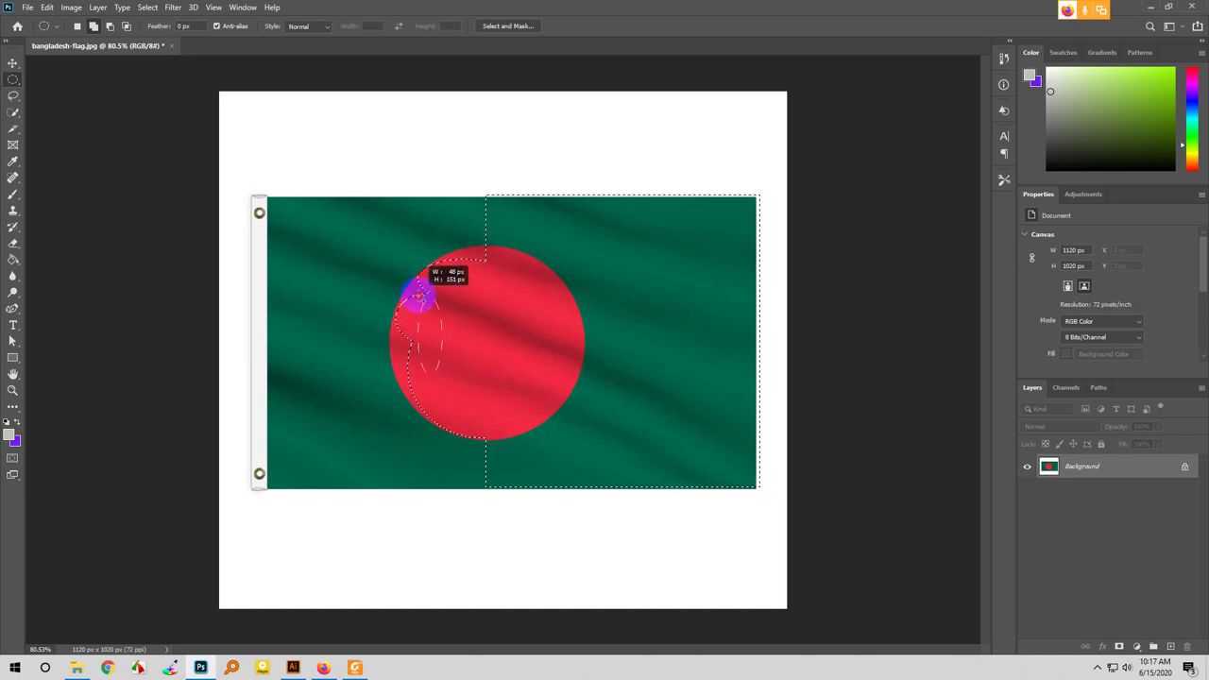
drag(416, 277, 413, 328)
drag(406, 380, 402, 380)
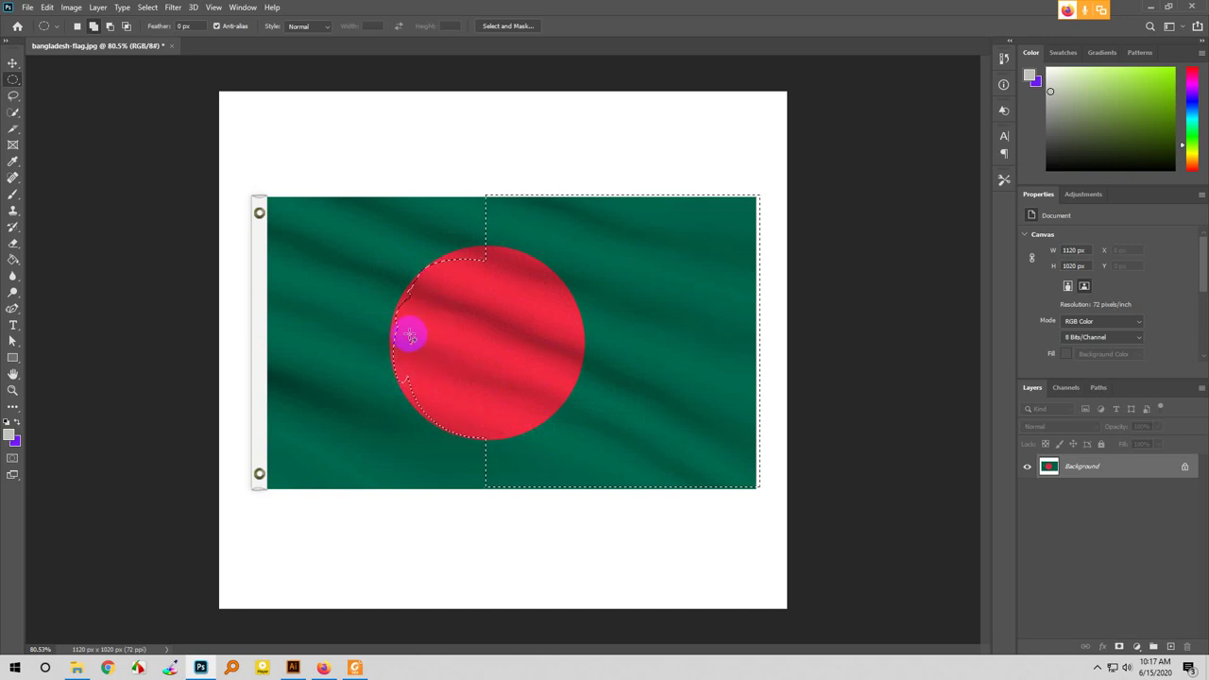
drag(410, 335, 435, 367)
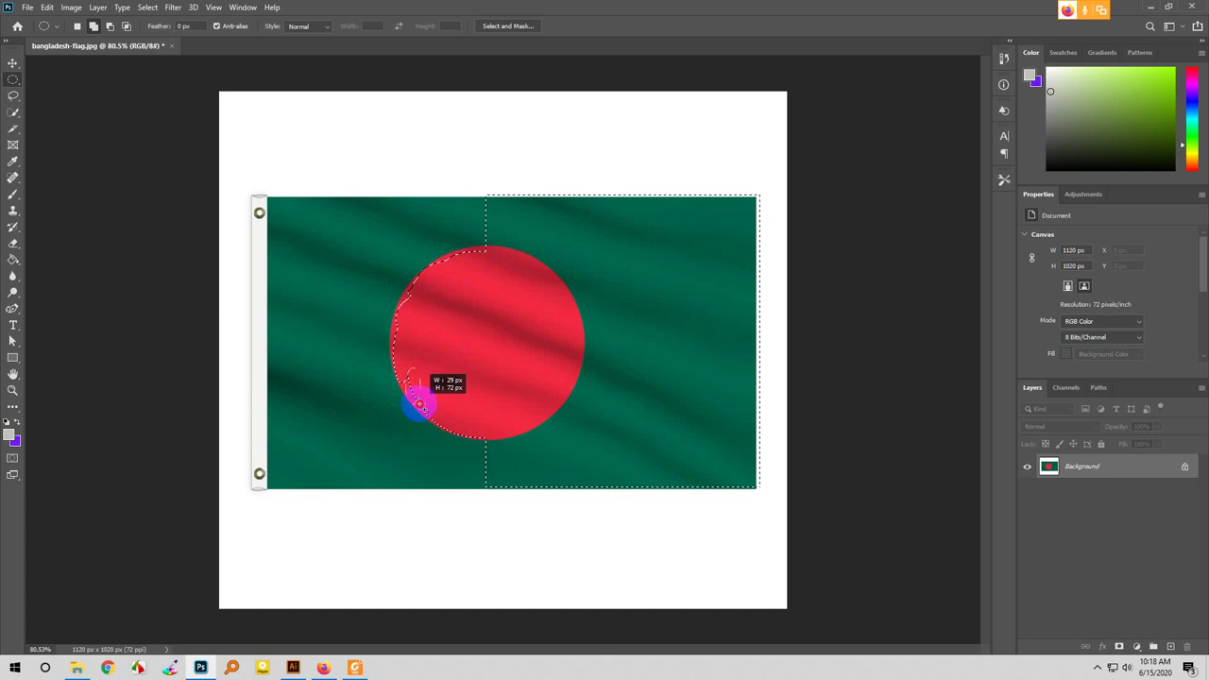
click(413, 307)
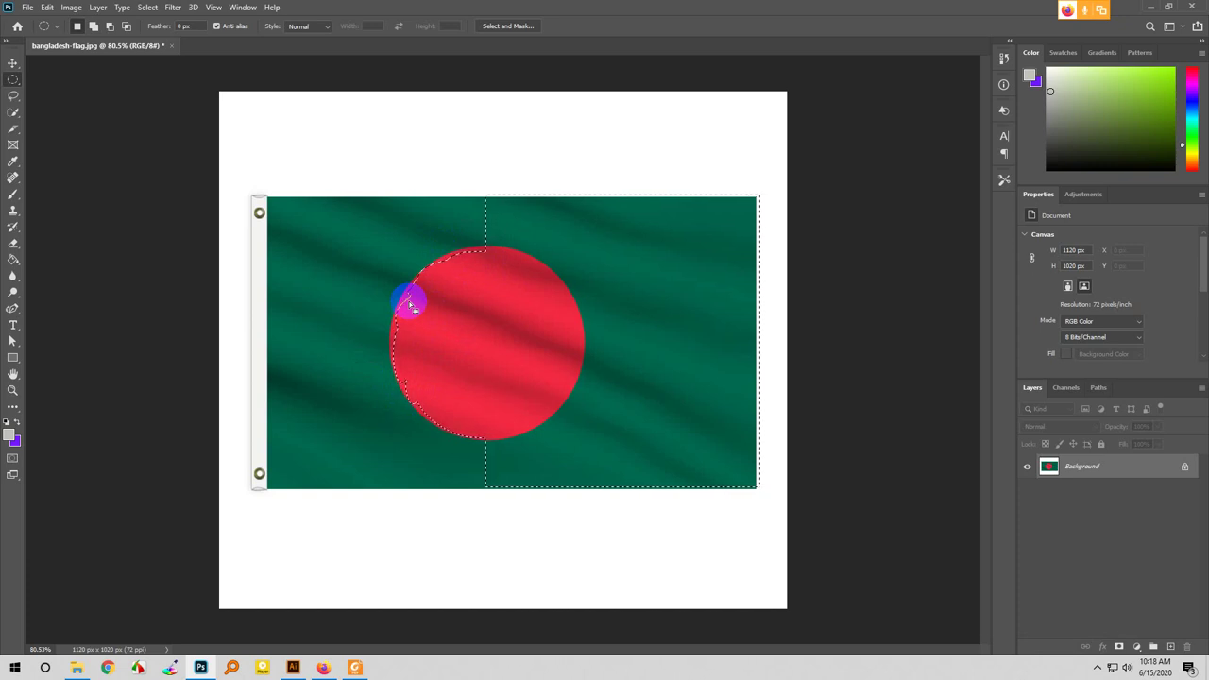
click(470, 248)
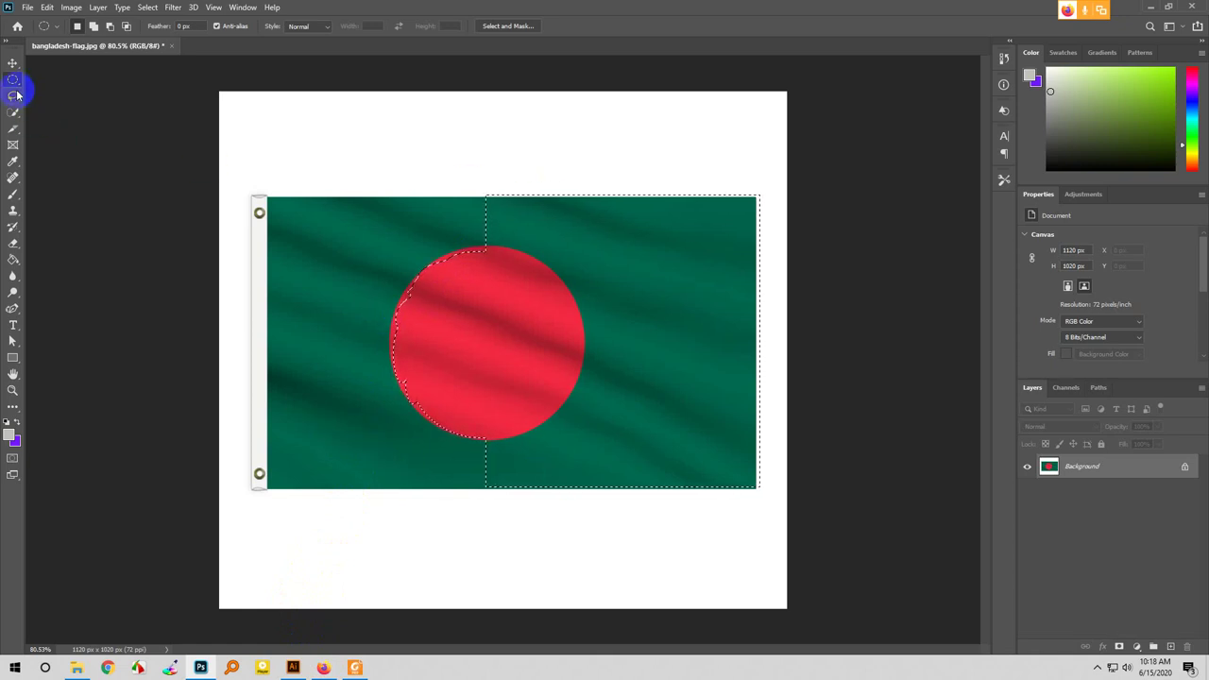
- Subtract ellipses across the whole red circle and its leftover fragments until the selection boundary follows the circle's right edge
click(481, 350)
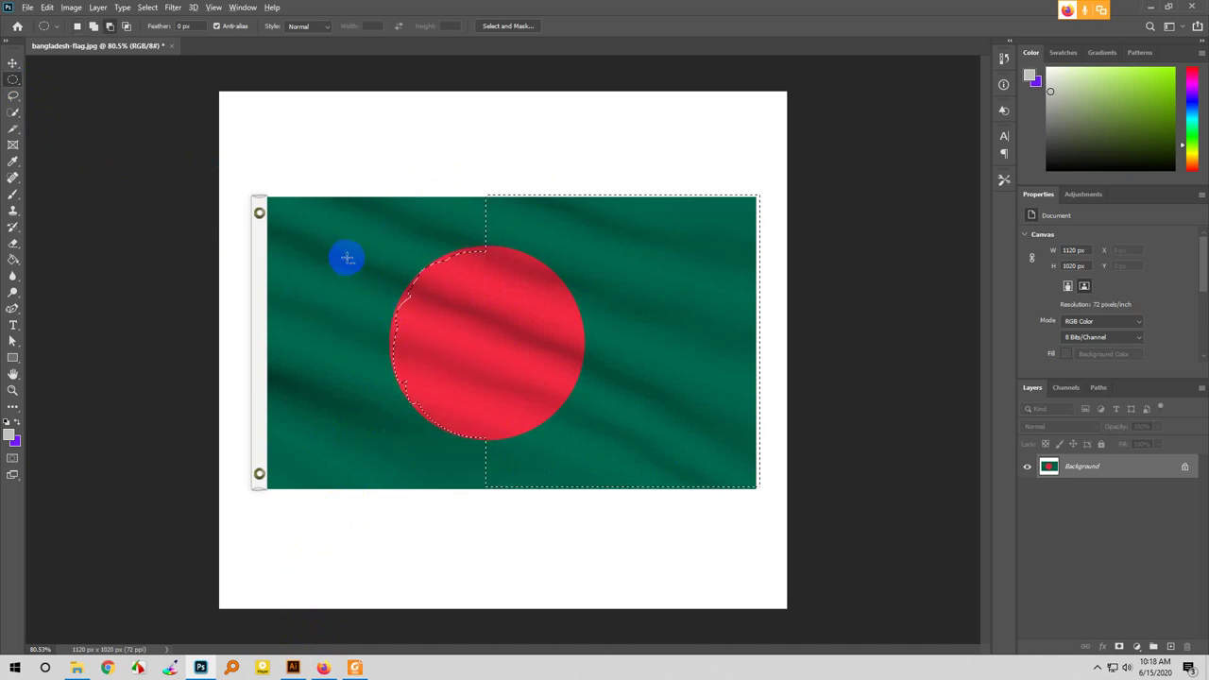
drag(345, 258, 574, 416)
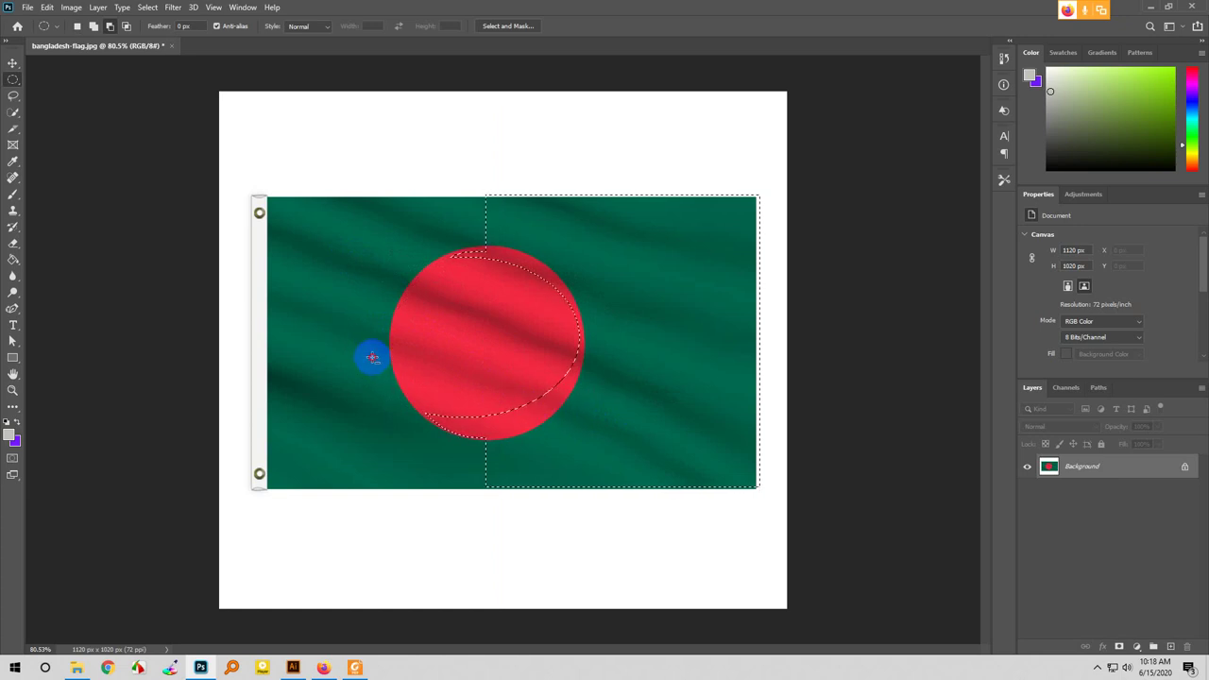
drag(370, 353, 553, 434)
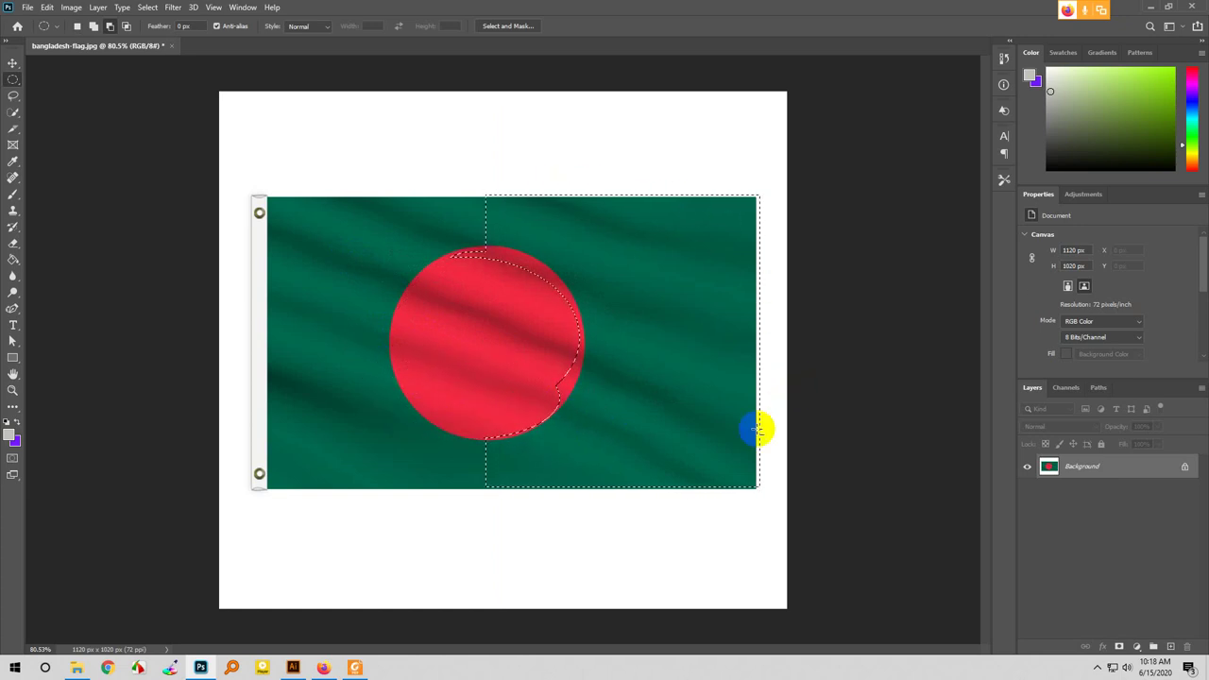
drag(461, 272, 560, 387)
drag(521, 312, 553, 403)
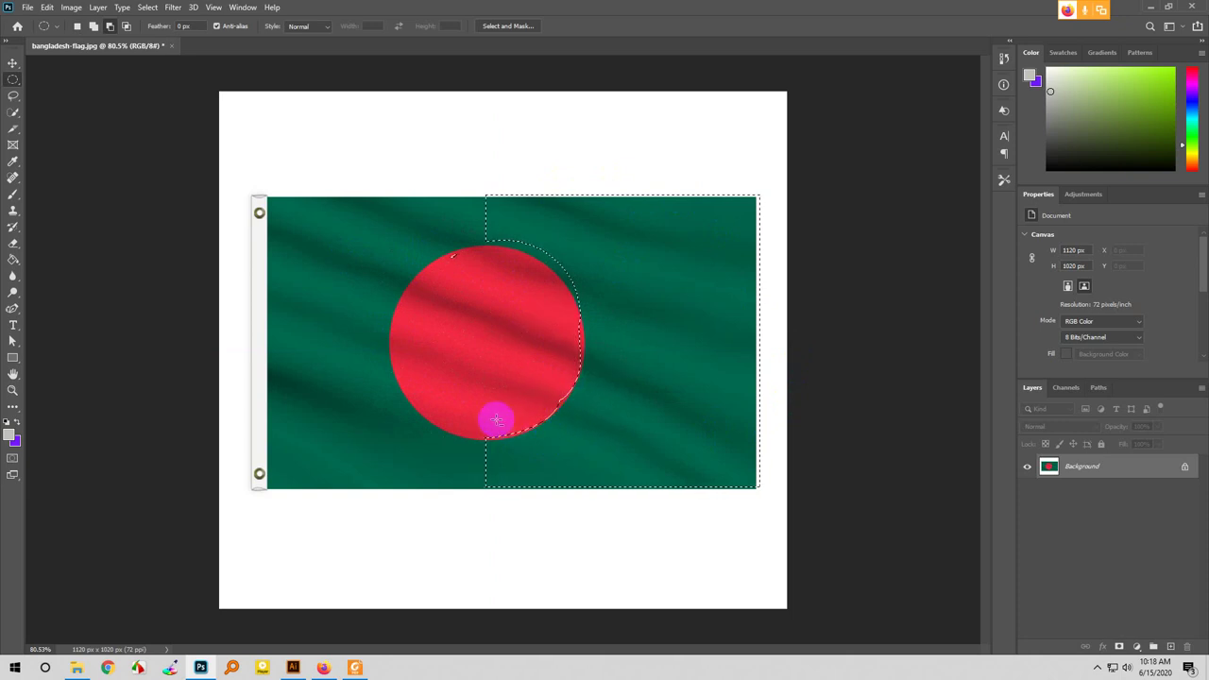
drag(406, 232, 467, 298)
drag(463, 388, 566, 408)
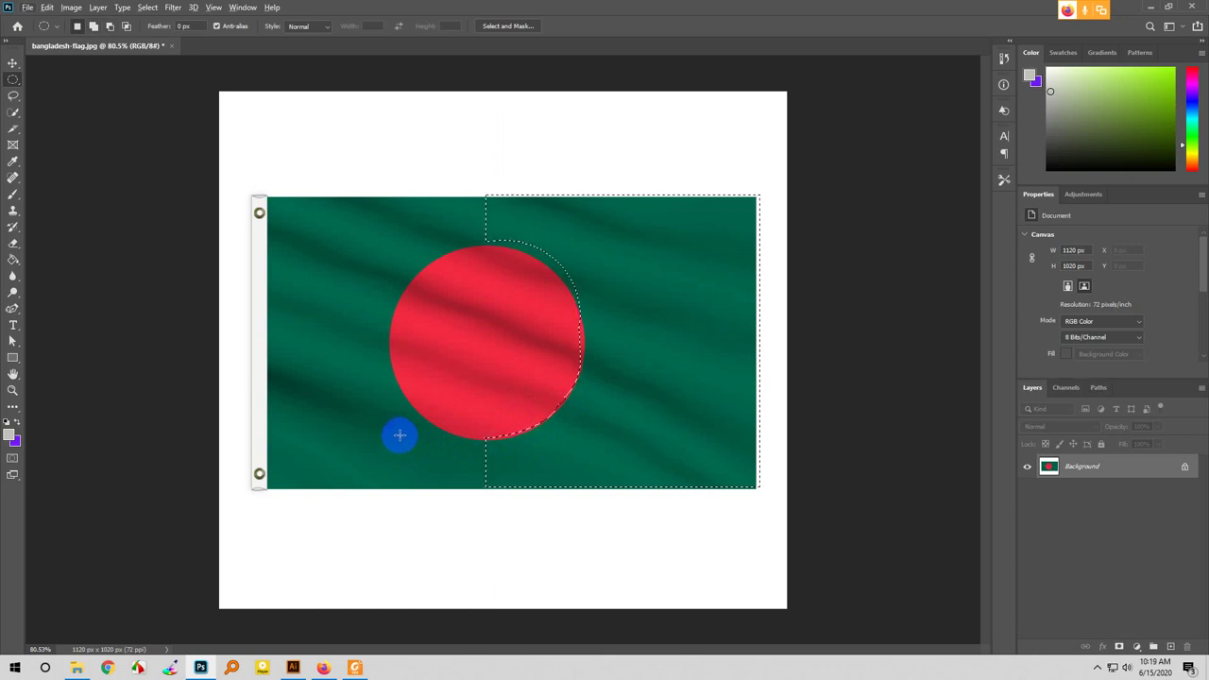
- Clear the selection from the flag image
click(415, 400)
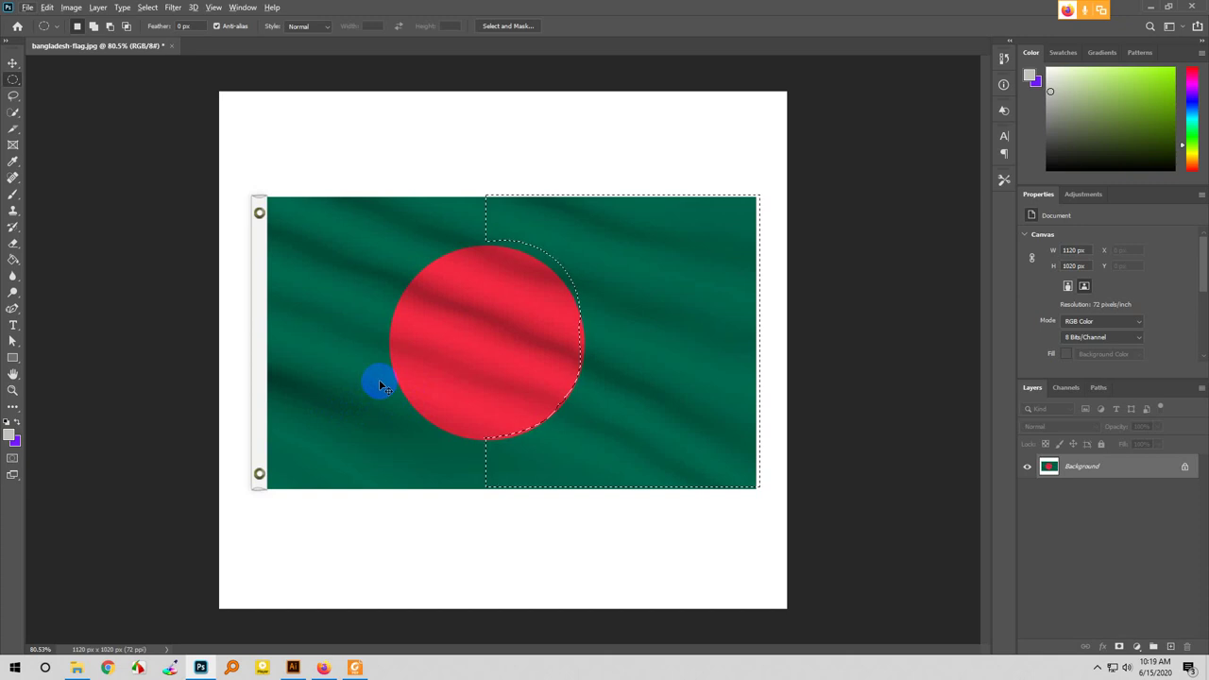
click(378, 383)
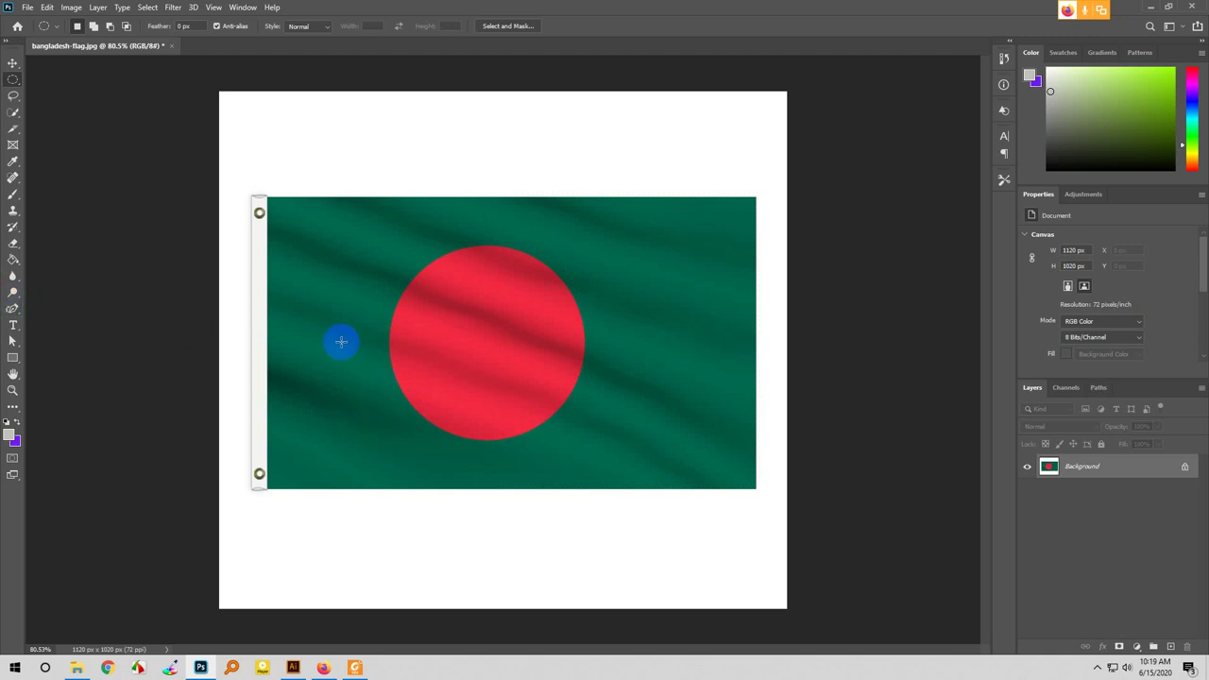
click(517, 378)
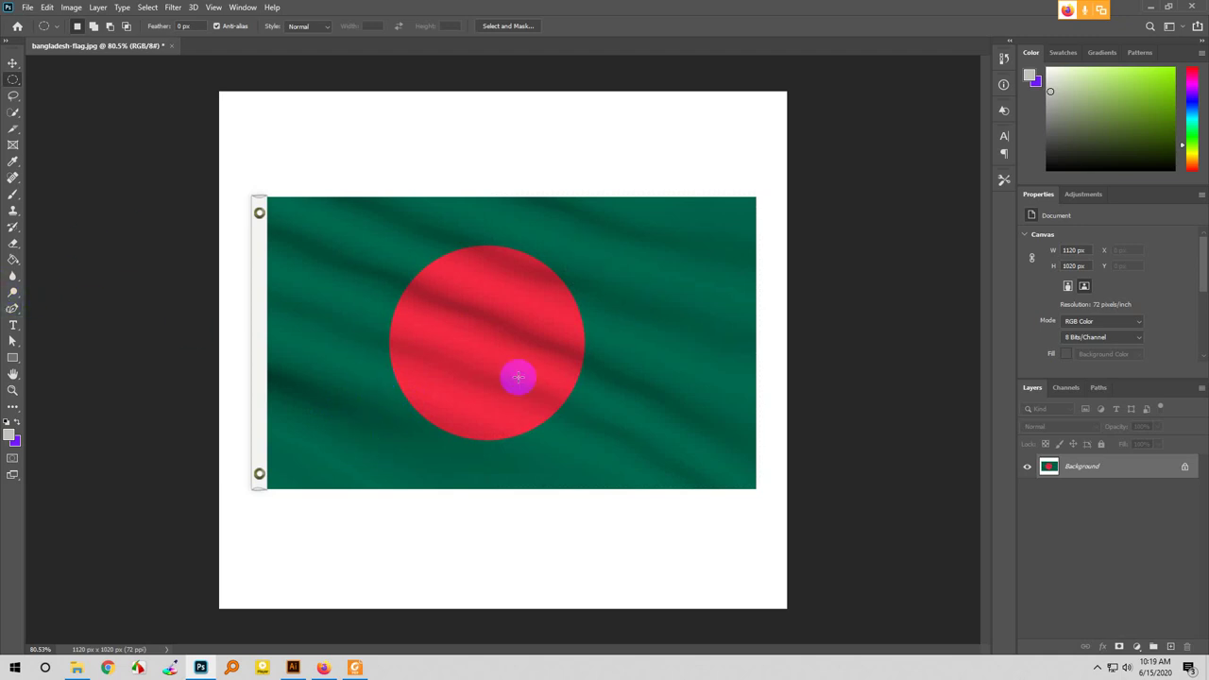
click(576, 307)
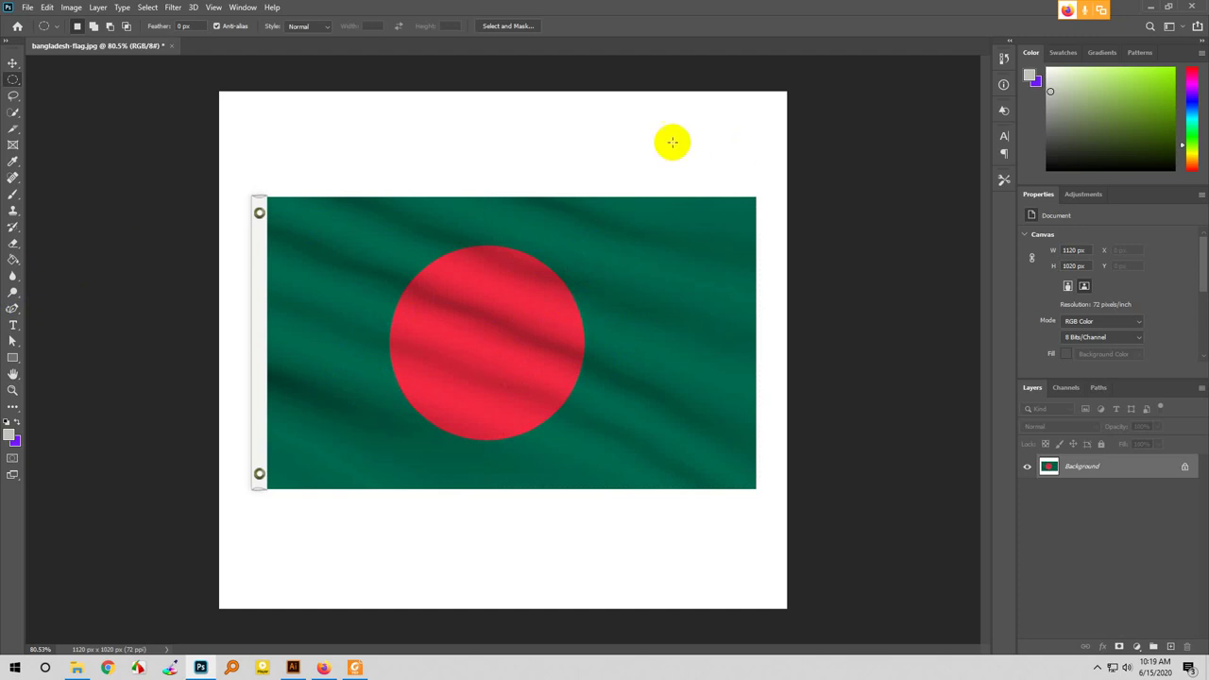
right_click(11, 81)
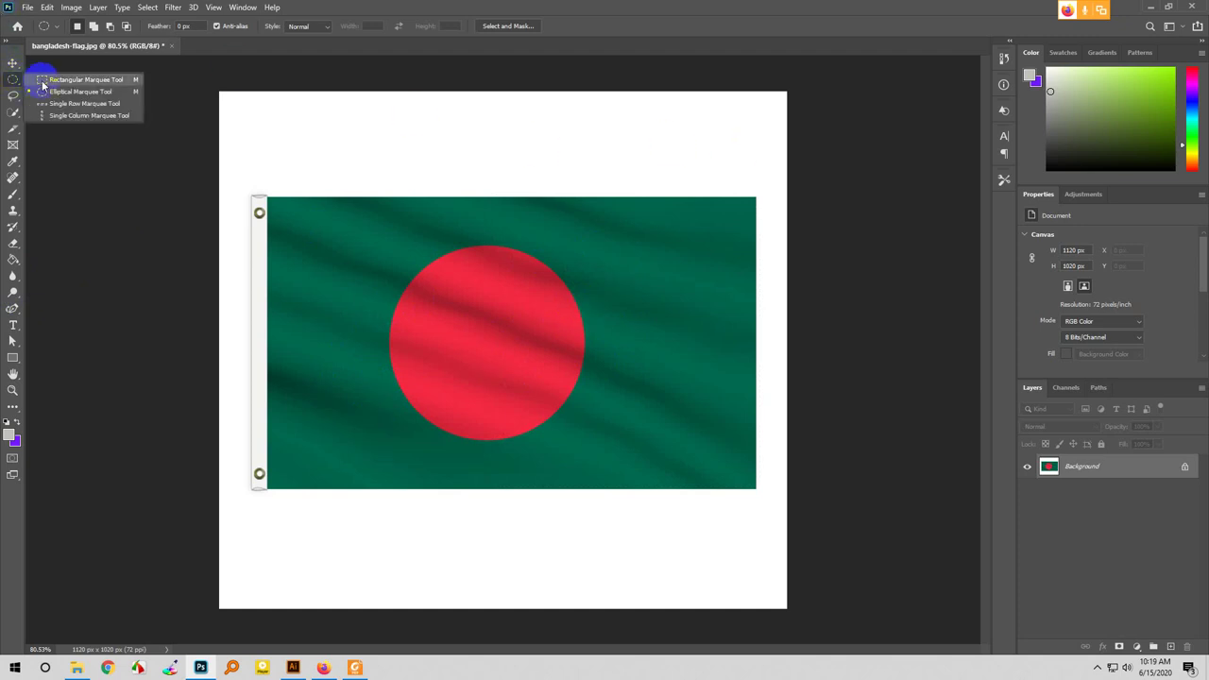
click(40, 80)
right_click(11, 81)
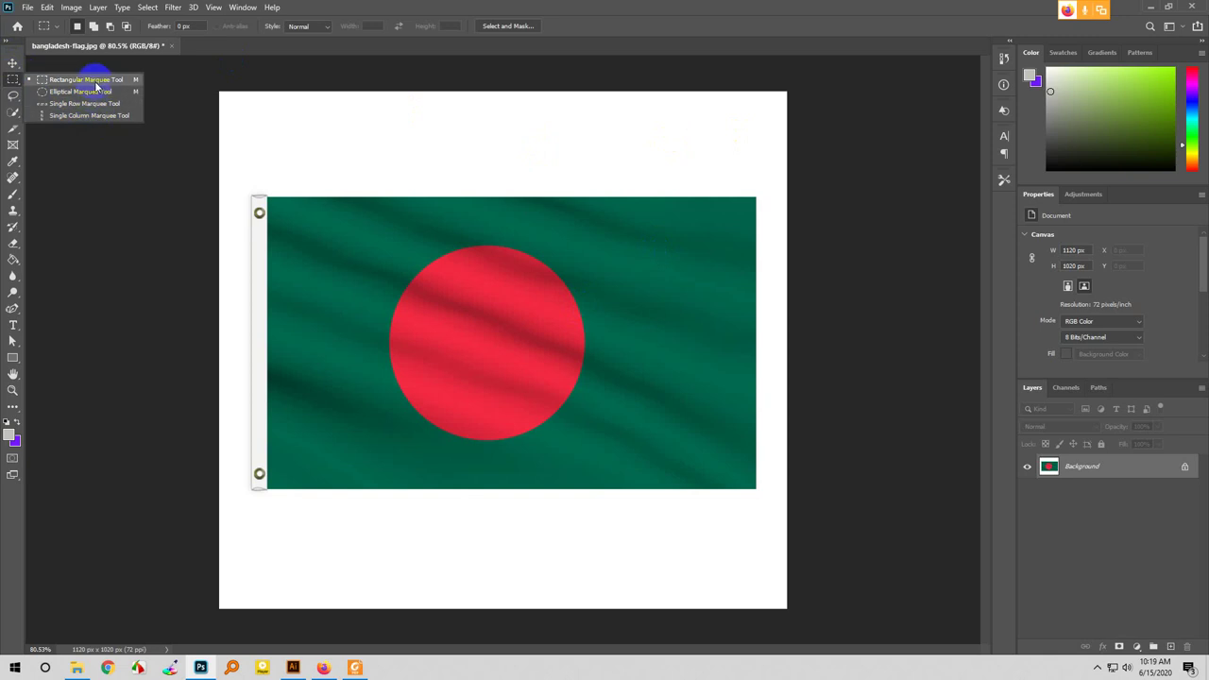
click(14, 98)
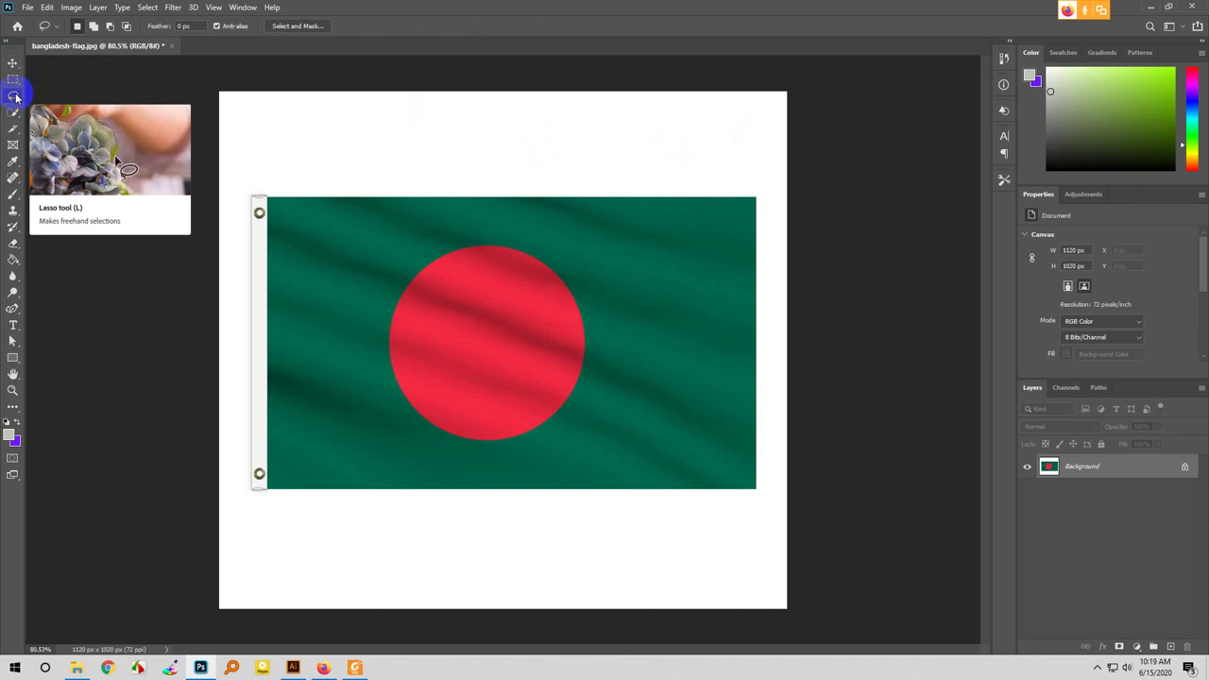
click(13, 79)
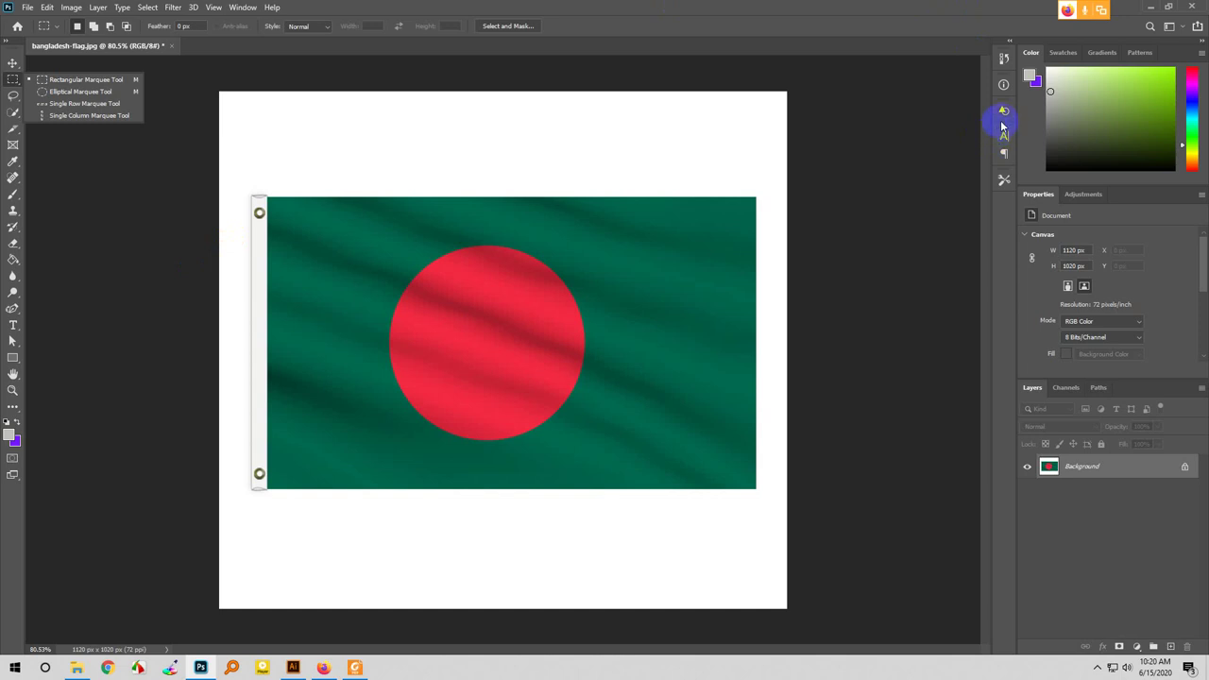
- Unlock the Background layer and select the red circle with an elliptical marquee drawn from its centre, about 389 by 389 px
click(1184, 465)
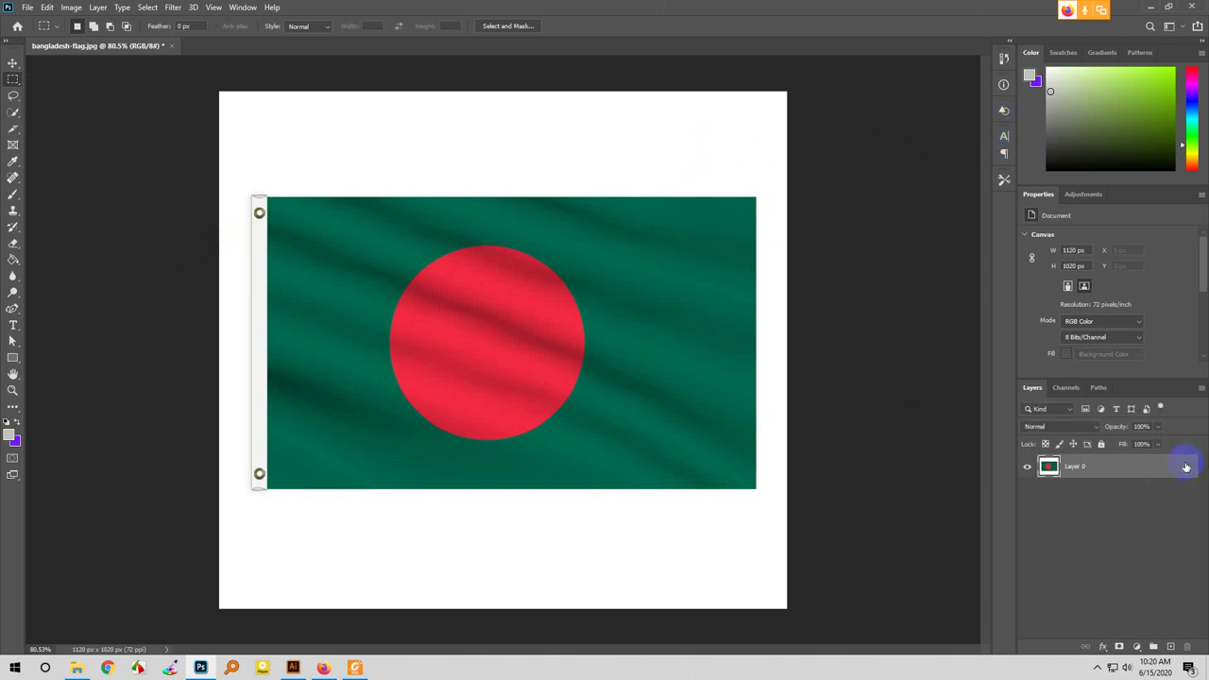
click(15, 87)
click(57, 92)
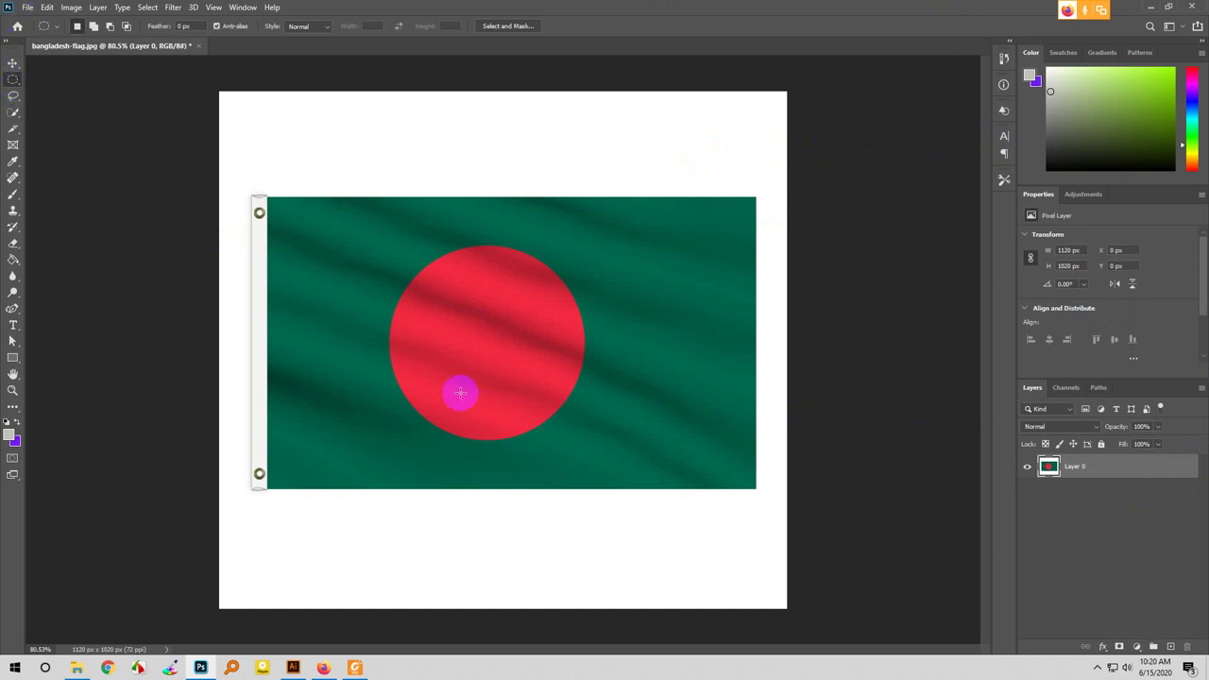
drag(485, 341, 583, 638)
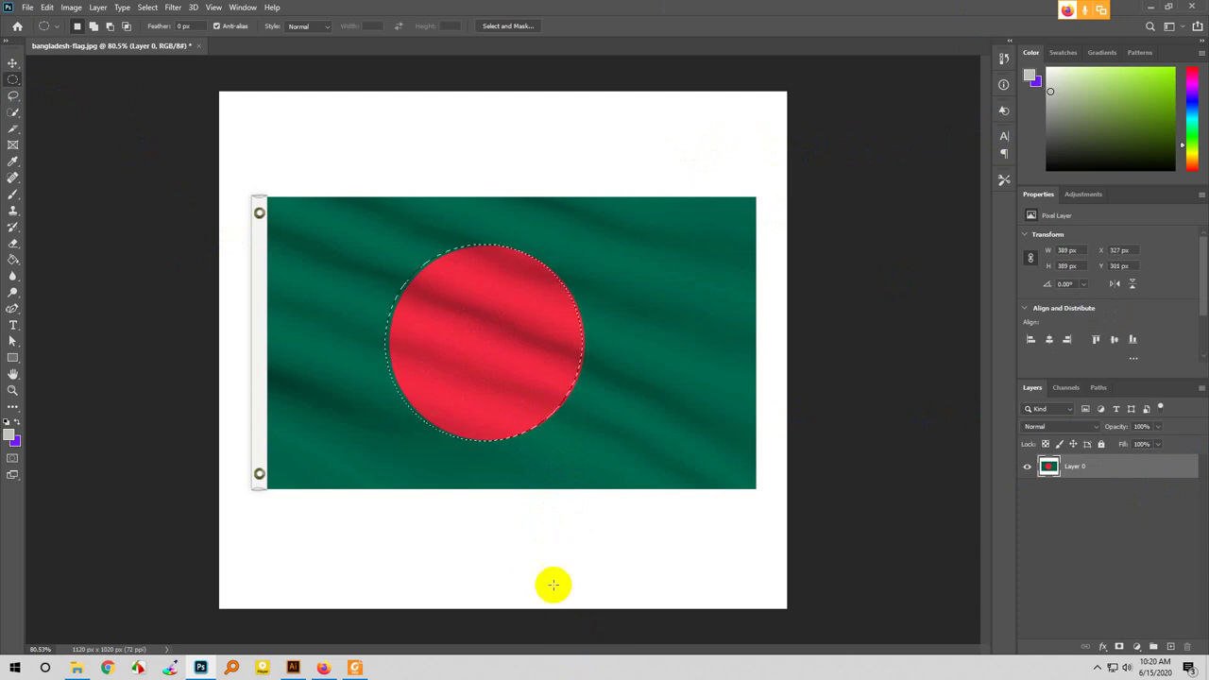
- Move the selected red circle off the flag's centre to several positions above and below it with the Move tool
click(11, 65)
drag(464, 369, 651, 218)
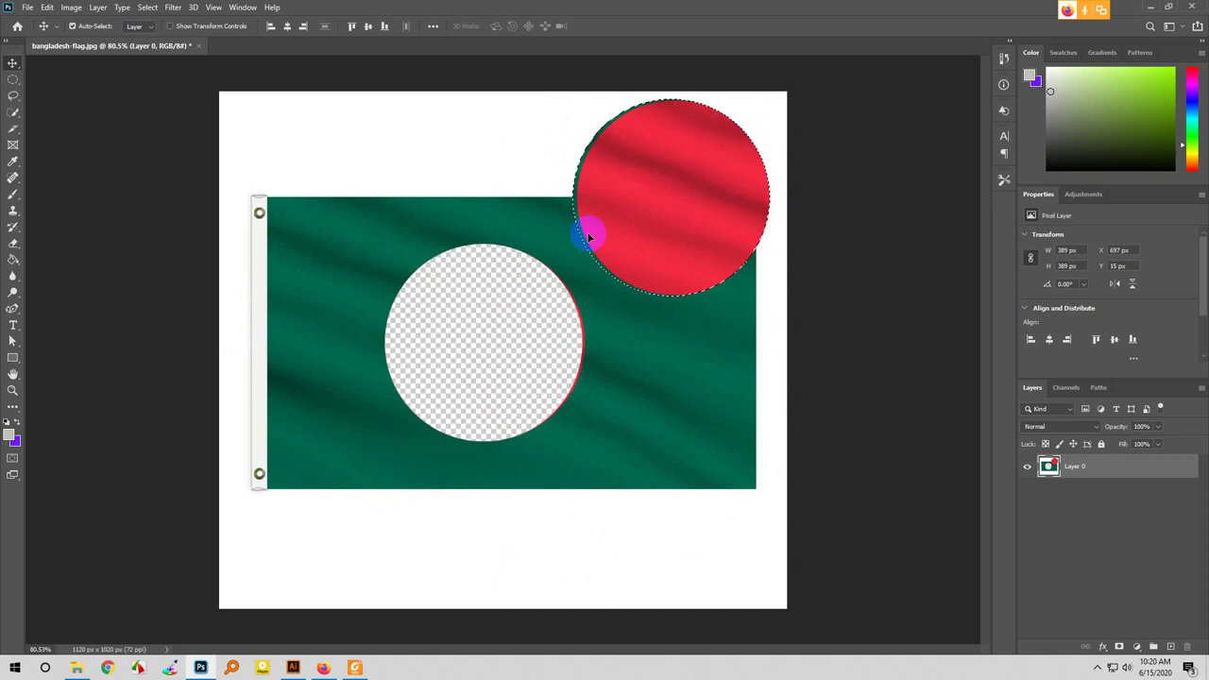
drag(659, 209, 542, 453)
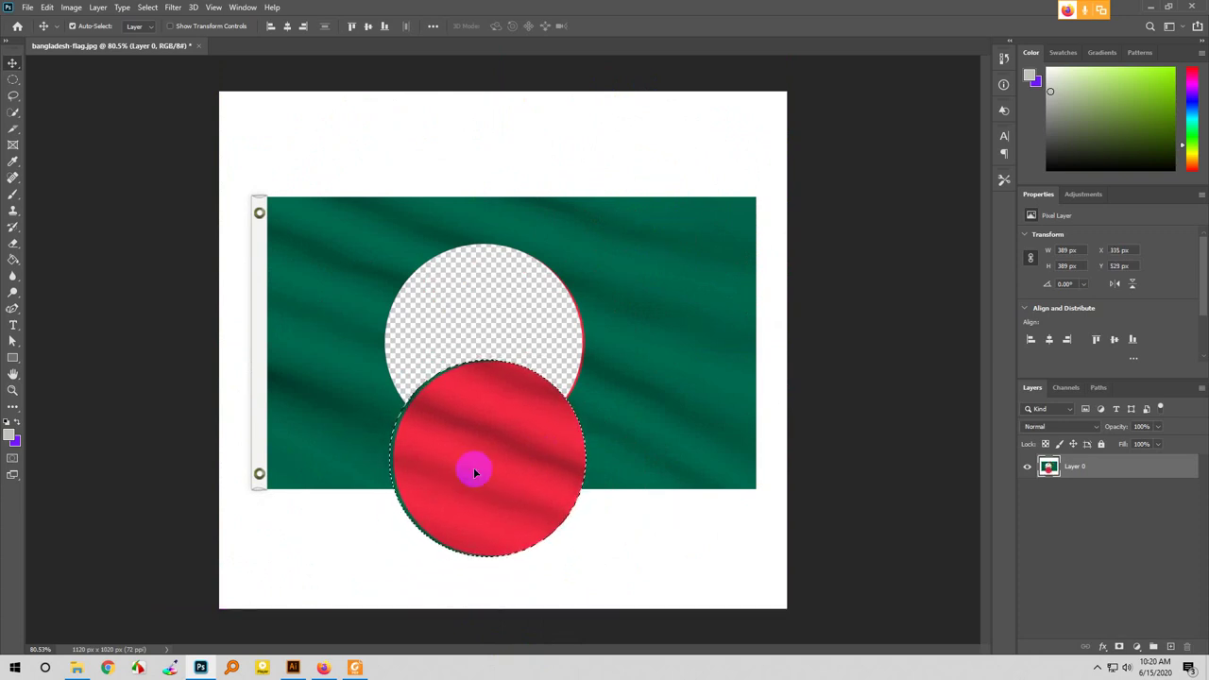
drag(530, 477, 623, 275)
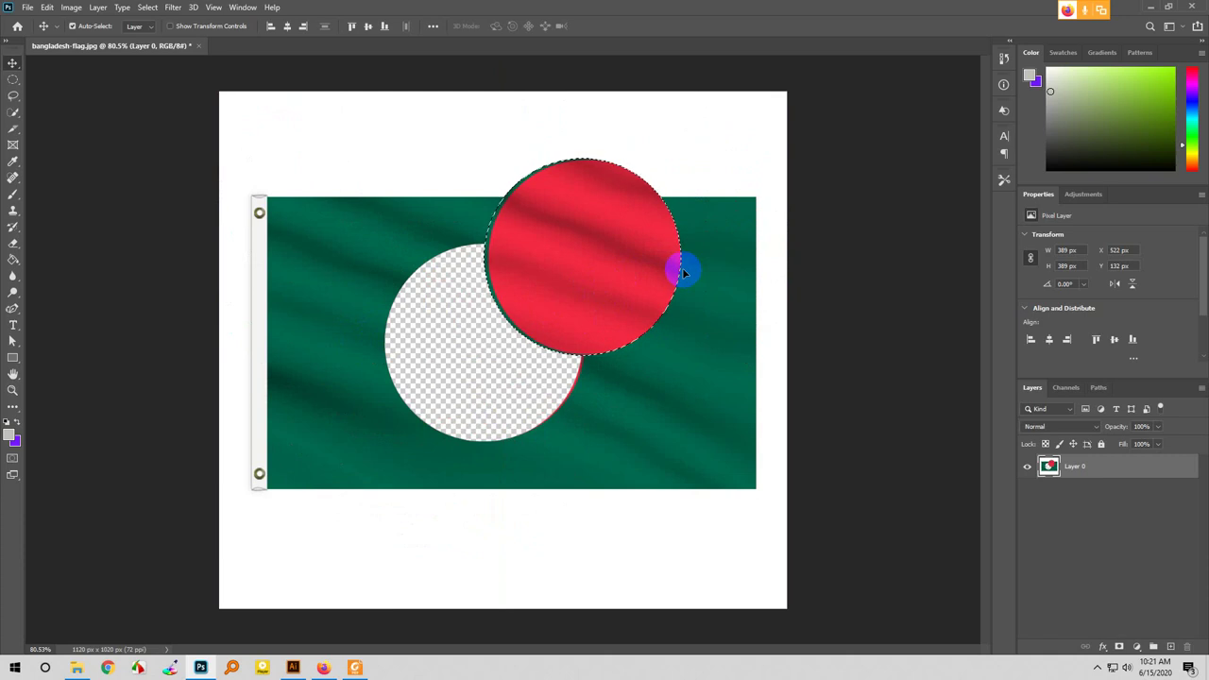
drag(685, 274, 510, 397)
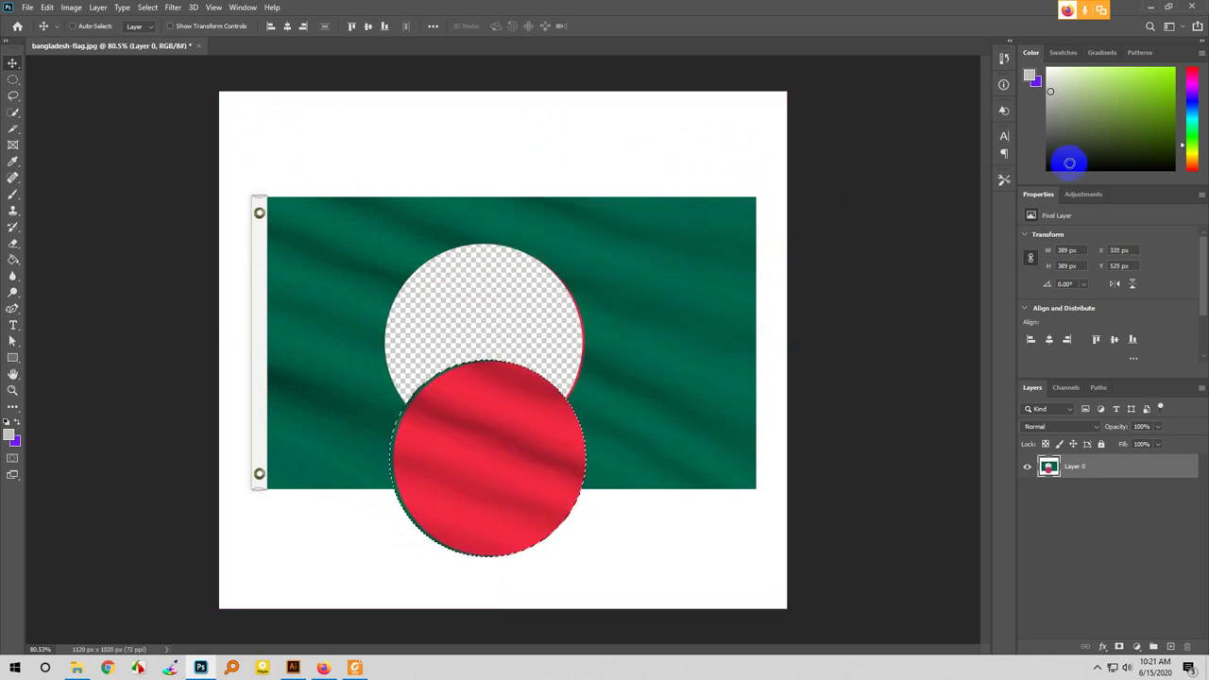
- Undo the red circle's moves and clear the selection, returning to the Elliptical Marquee tool
key(ctrl+z)
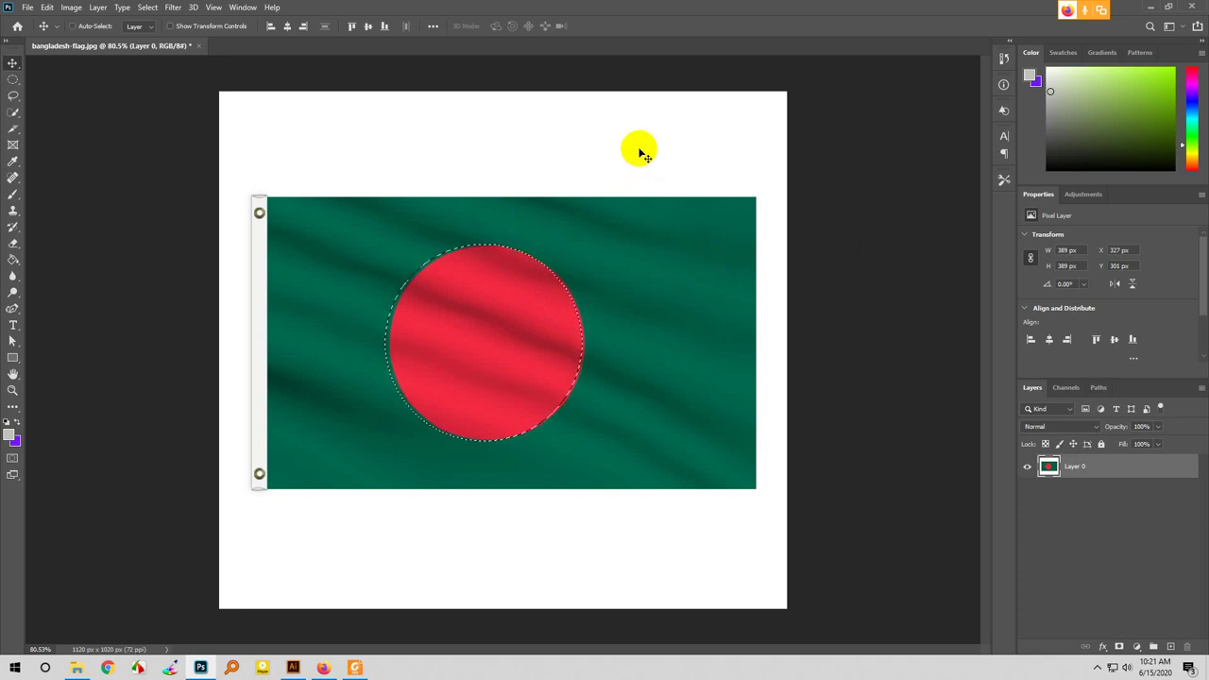
key(ctrl+d)
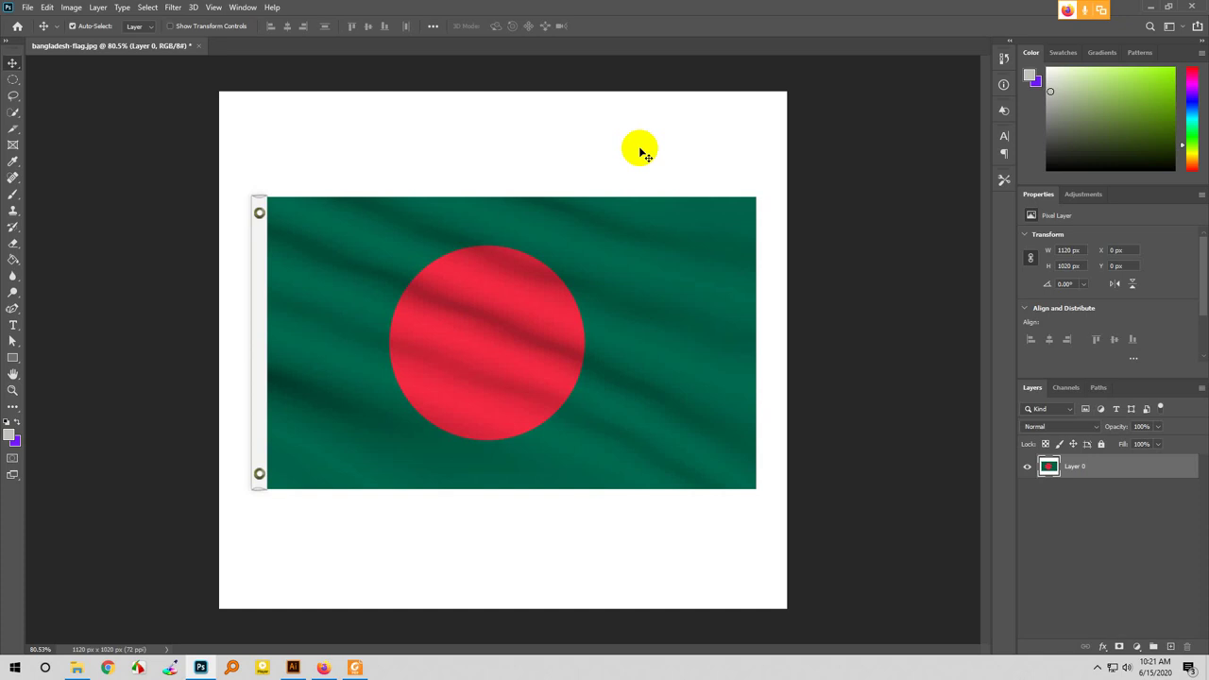
click(477, 382)
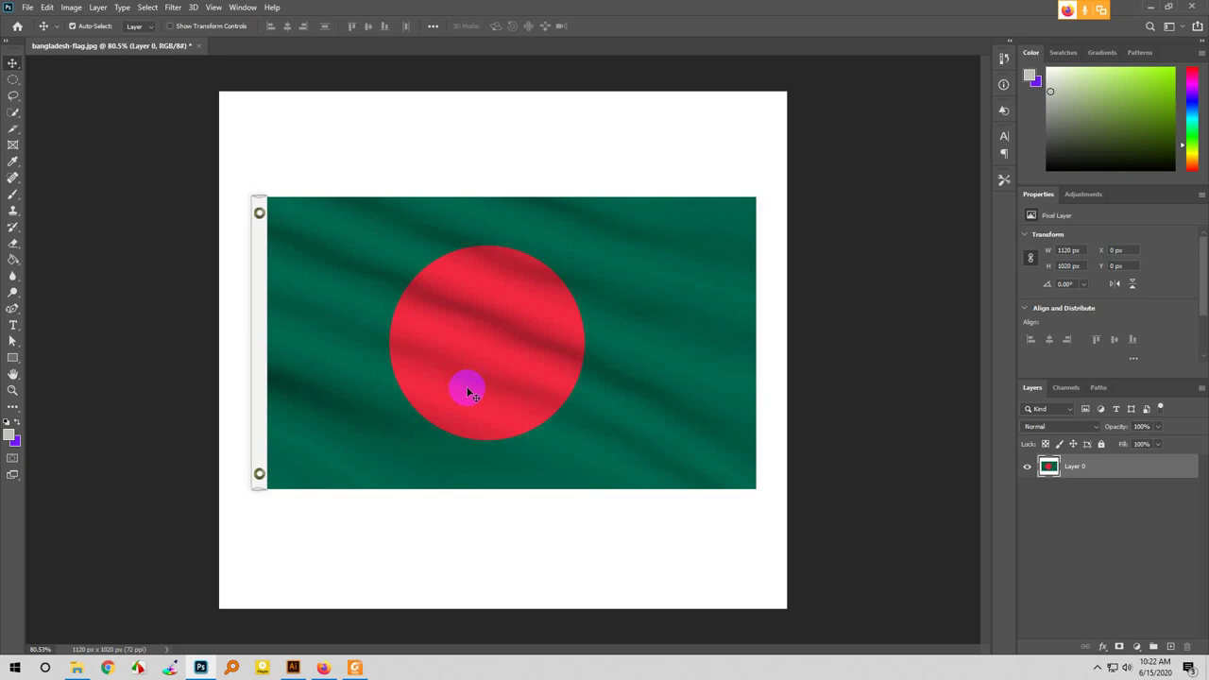
click(13, 79)
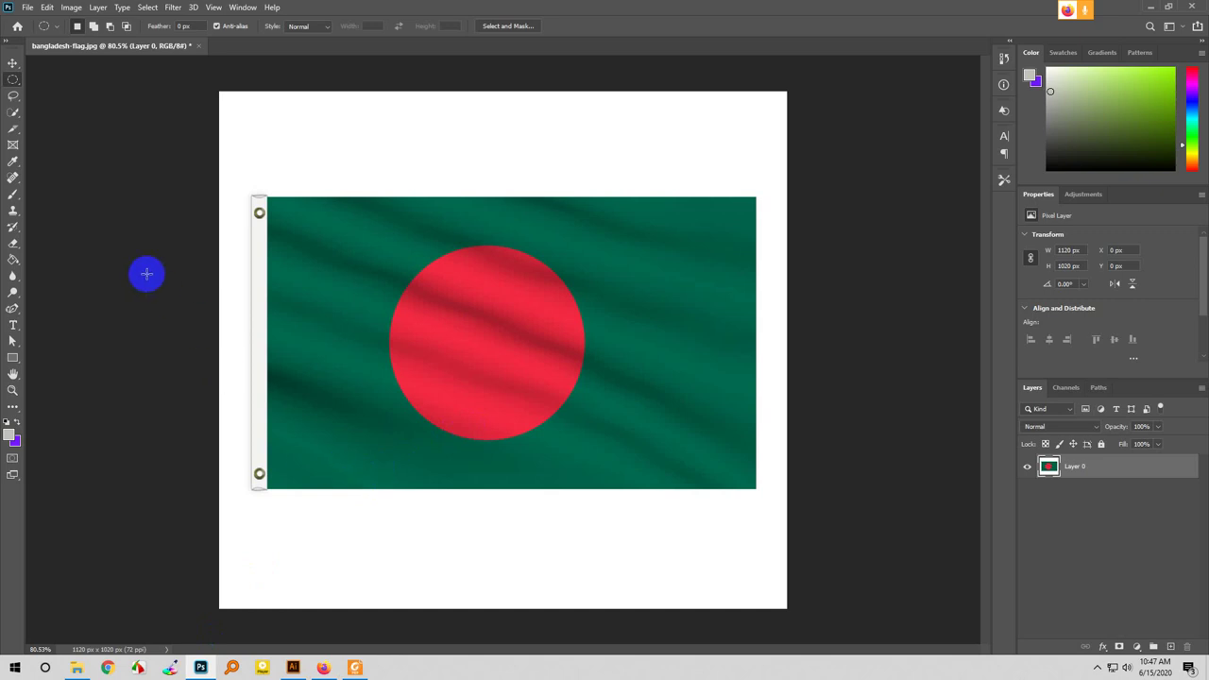
- Switch from the Elliptical Marquee to the Lasso tool and show its tool variants
click(12, 103)
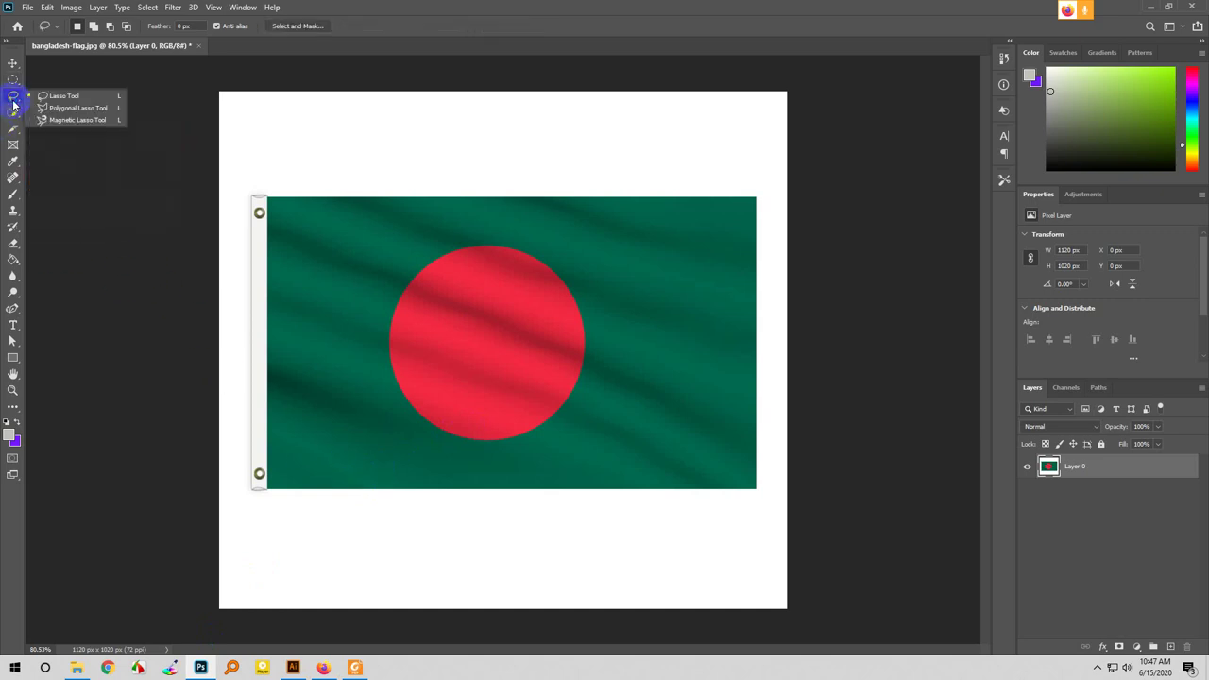
click(71, 152)
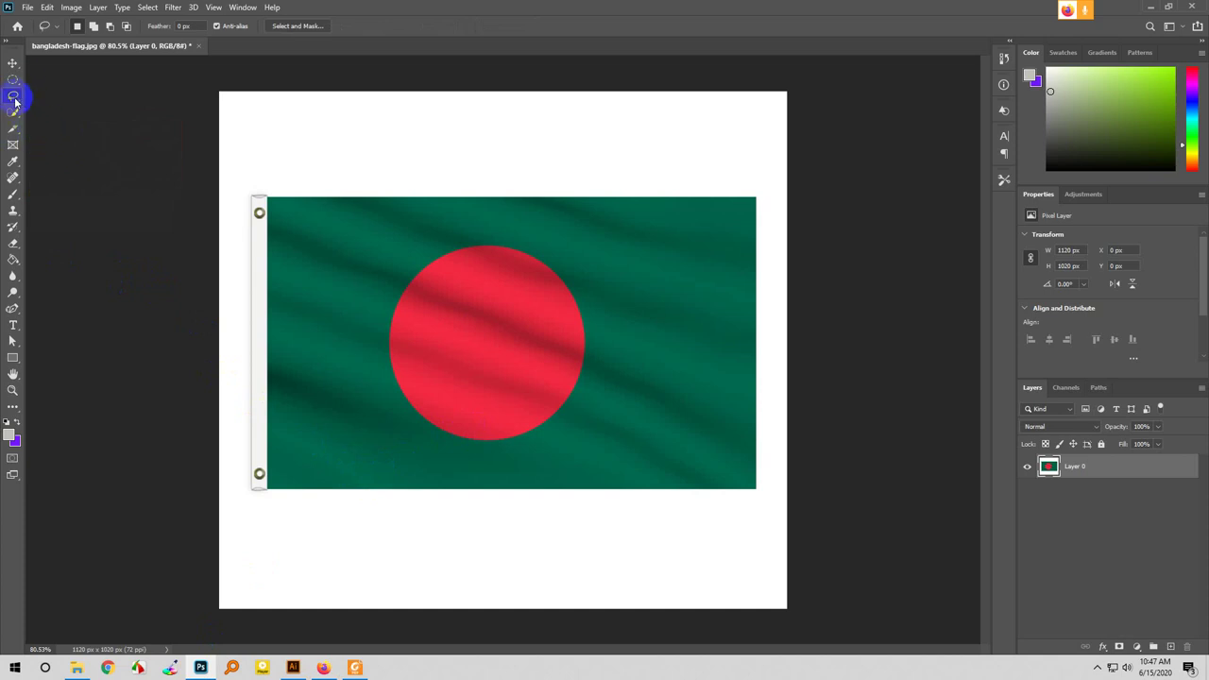
click(14, 101)
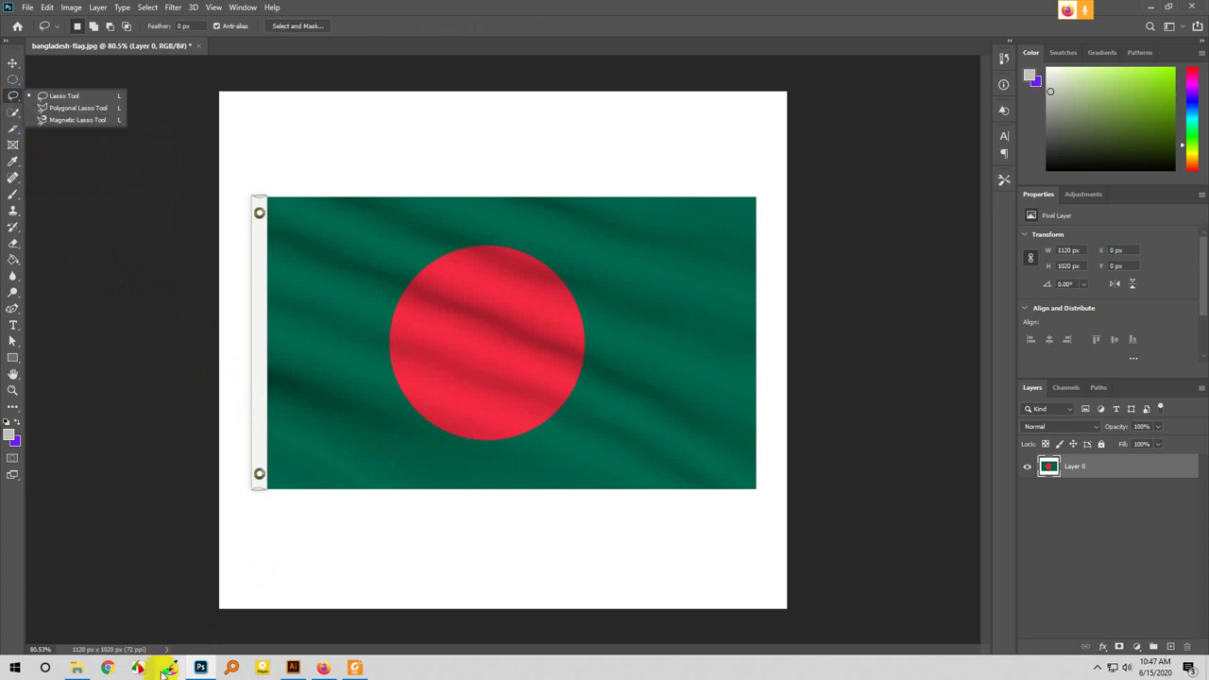
- Switch to the Google Meet call in Firefox and present the entire screen to the participants
click(323, 668)
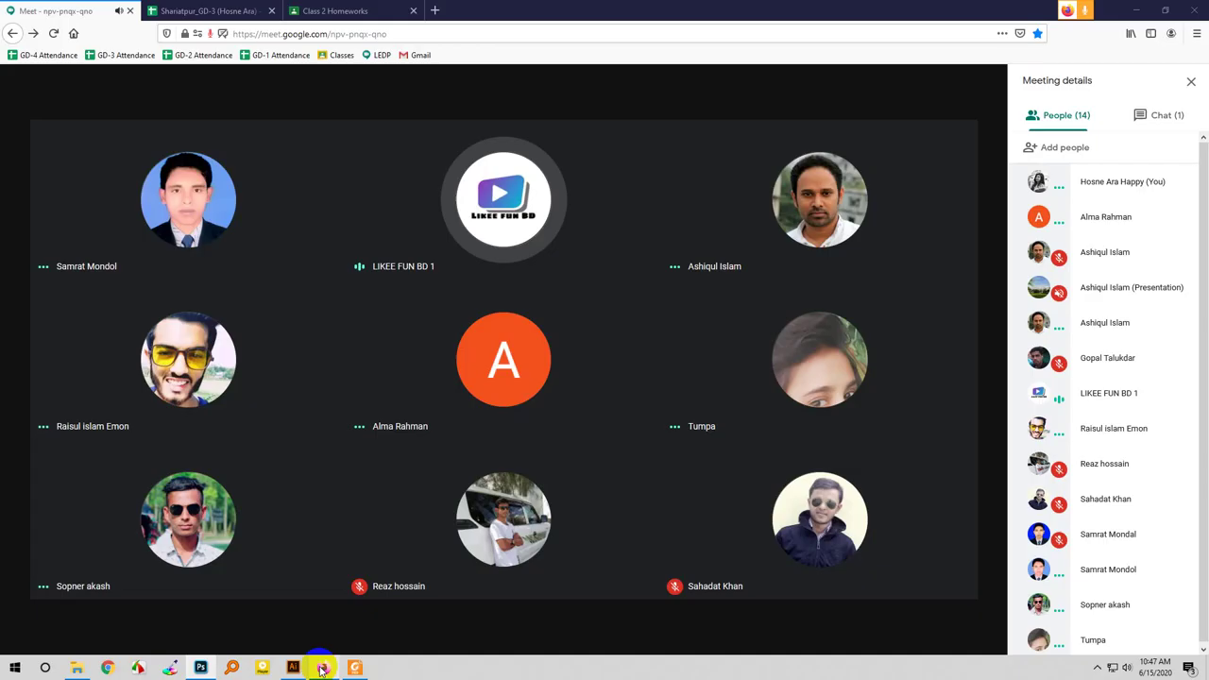
click(922, 642)
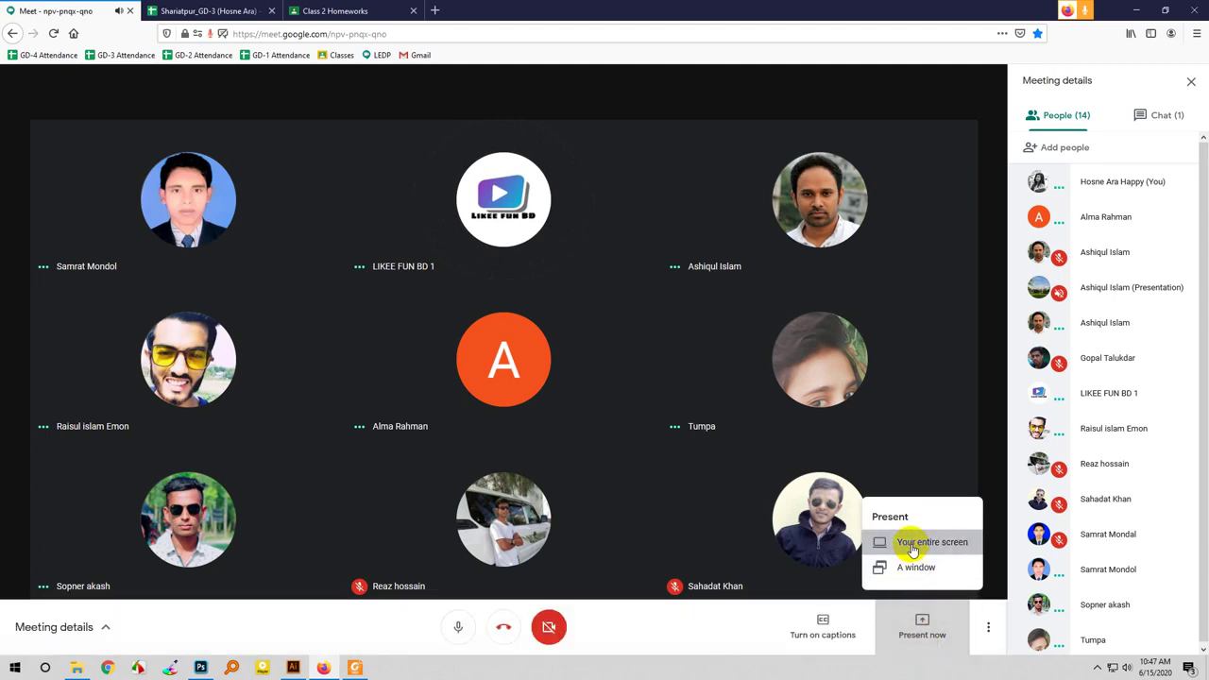
click(883, 539)
click(274, 88)
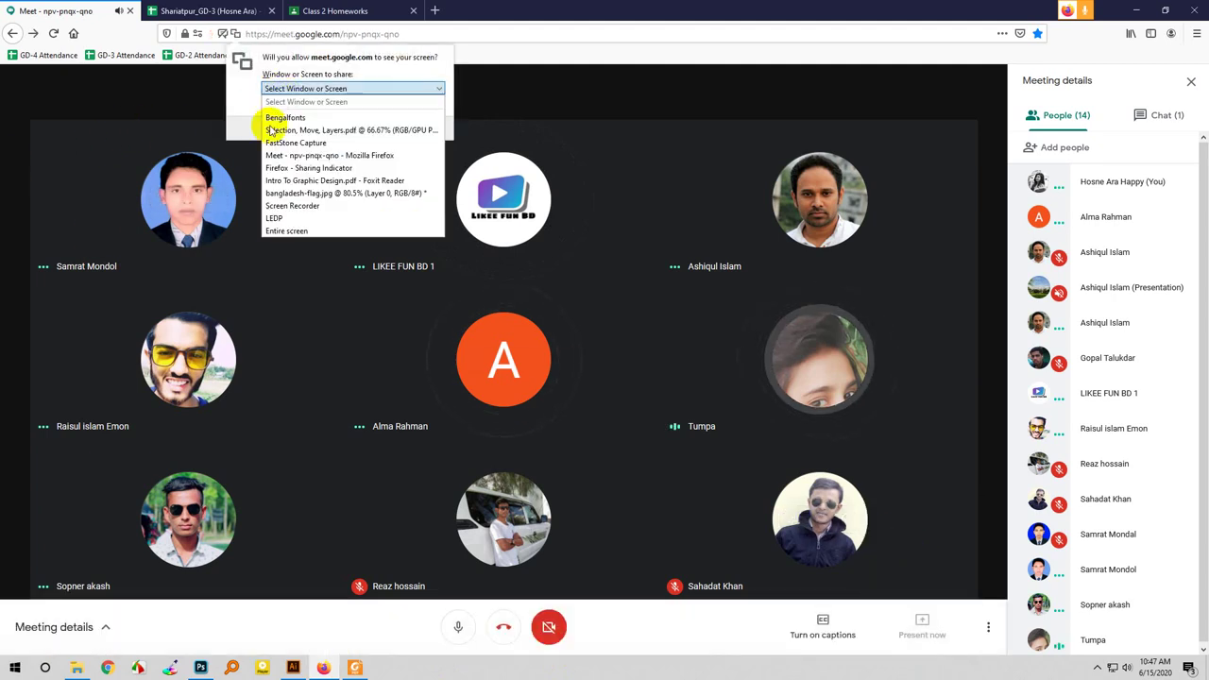
click(269, 230)
click(284, 253)
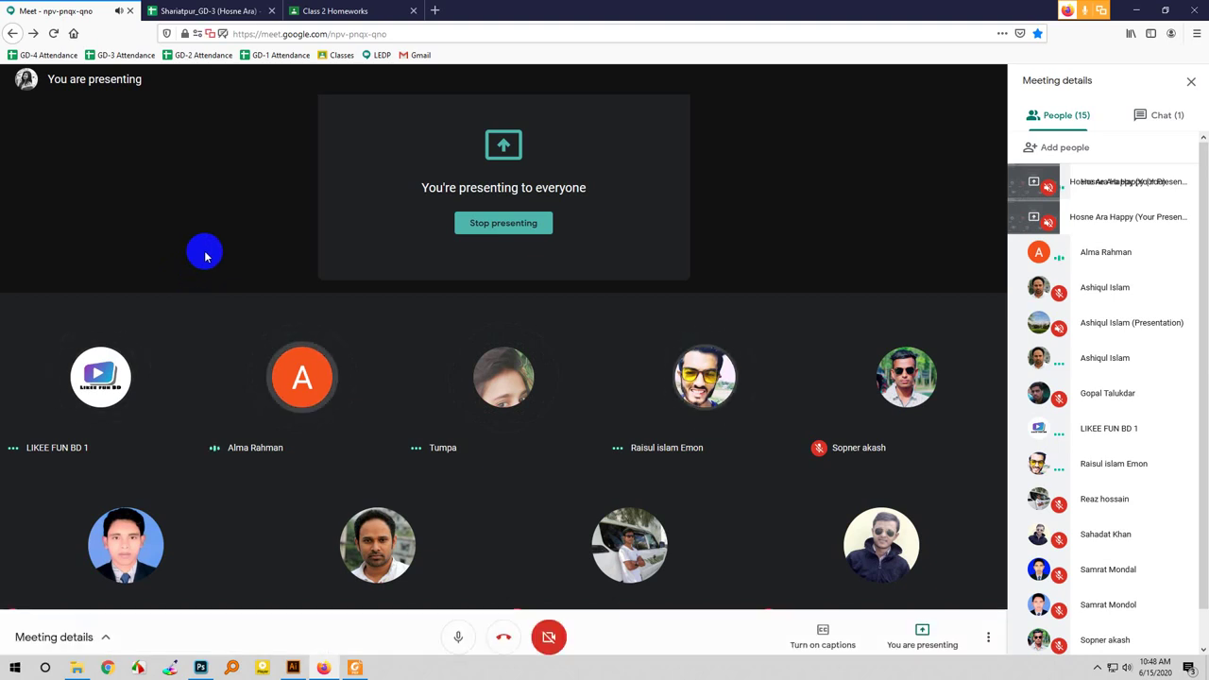
- Return to the flag image in Photoshop and choose the standard Lasso tool among the lasso variants
mouse_move(201, 668)
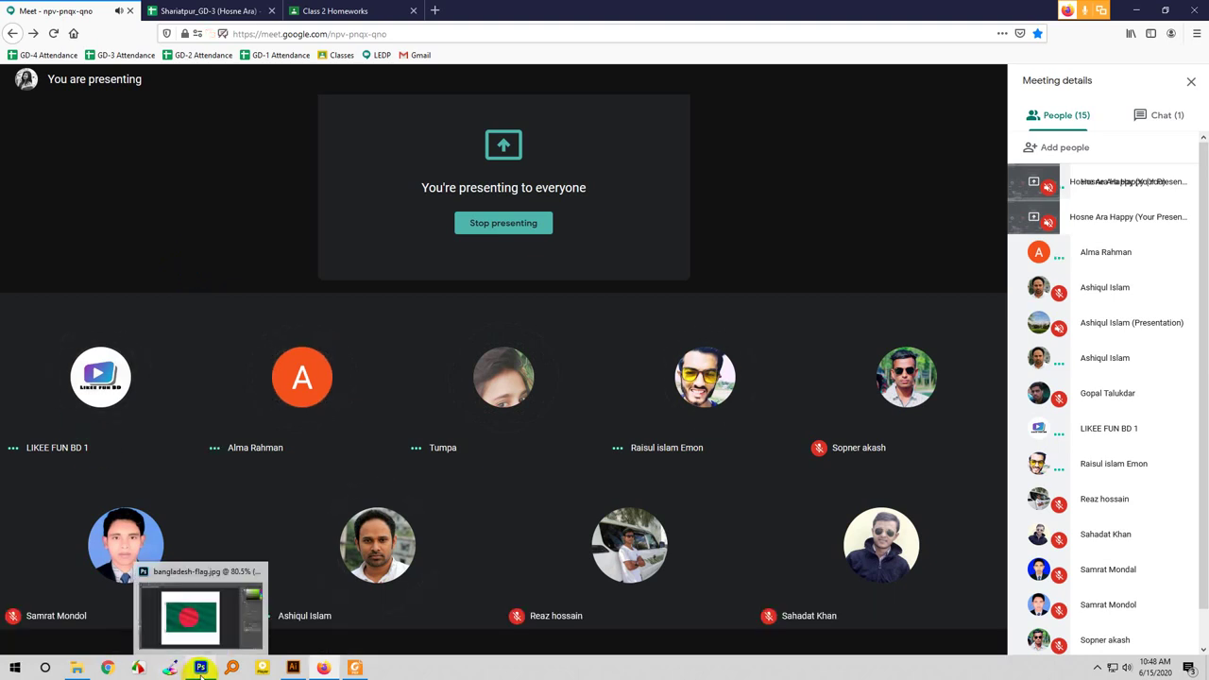
click(201, 668)
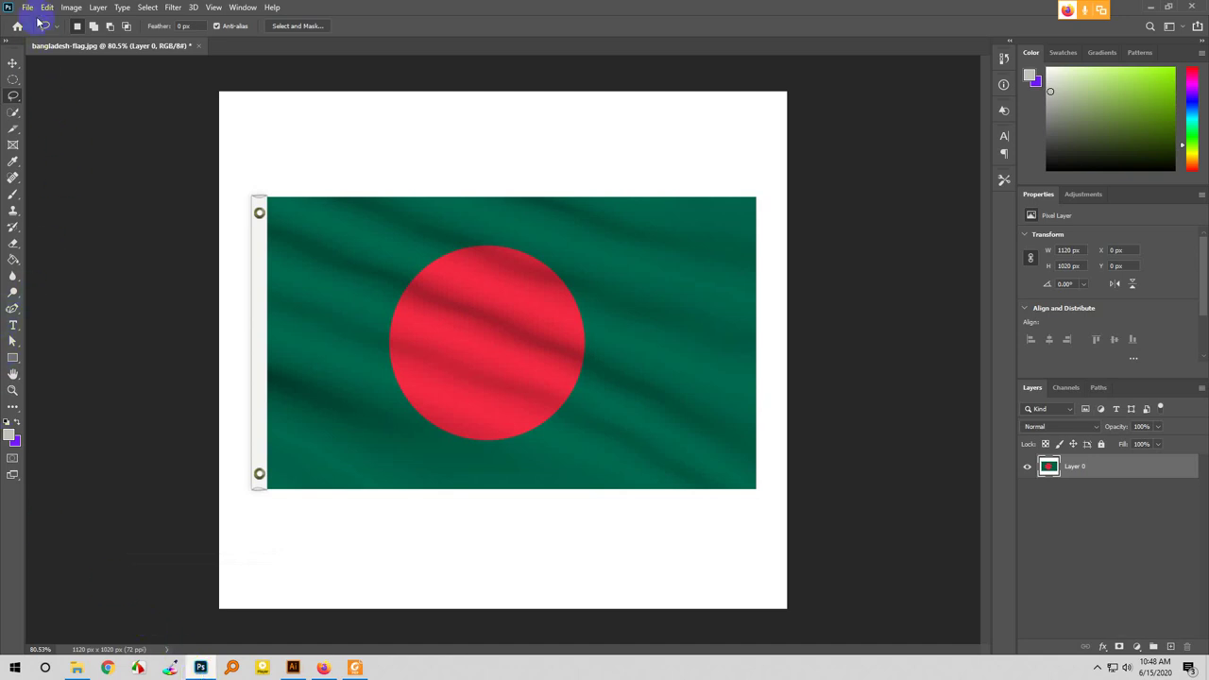
right_click(17, 97)
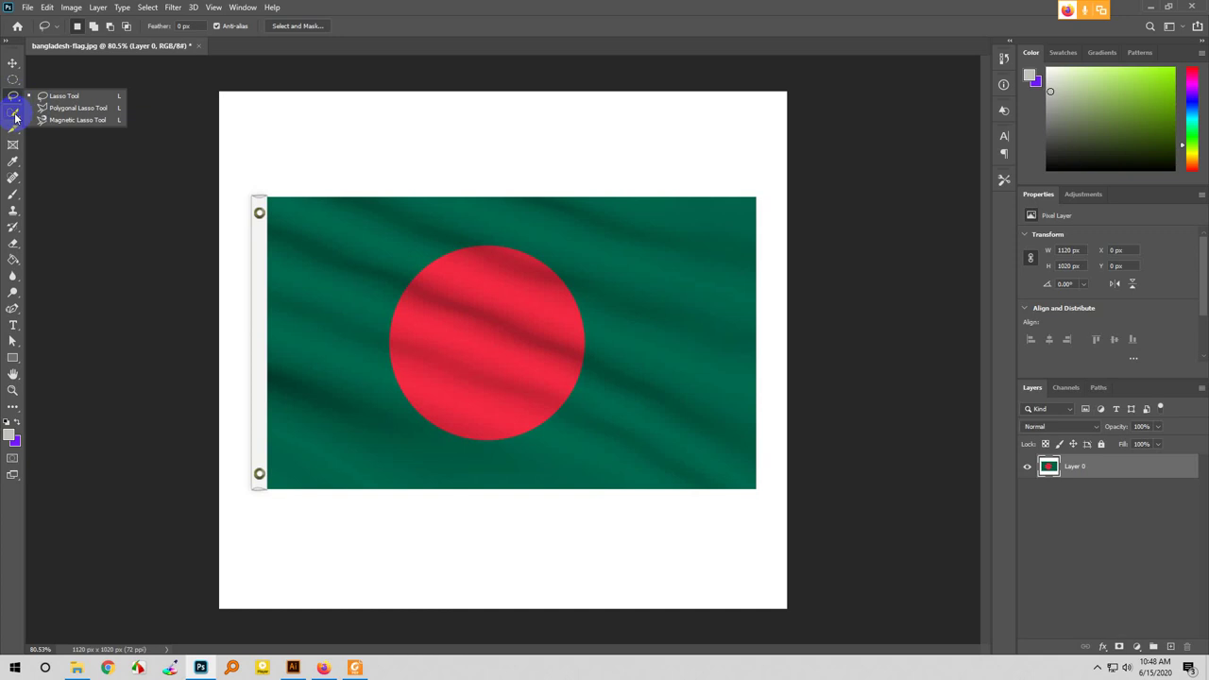
click(64, 97)
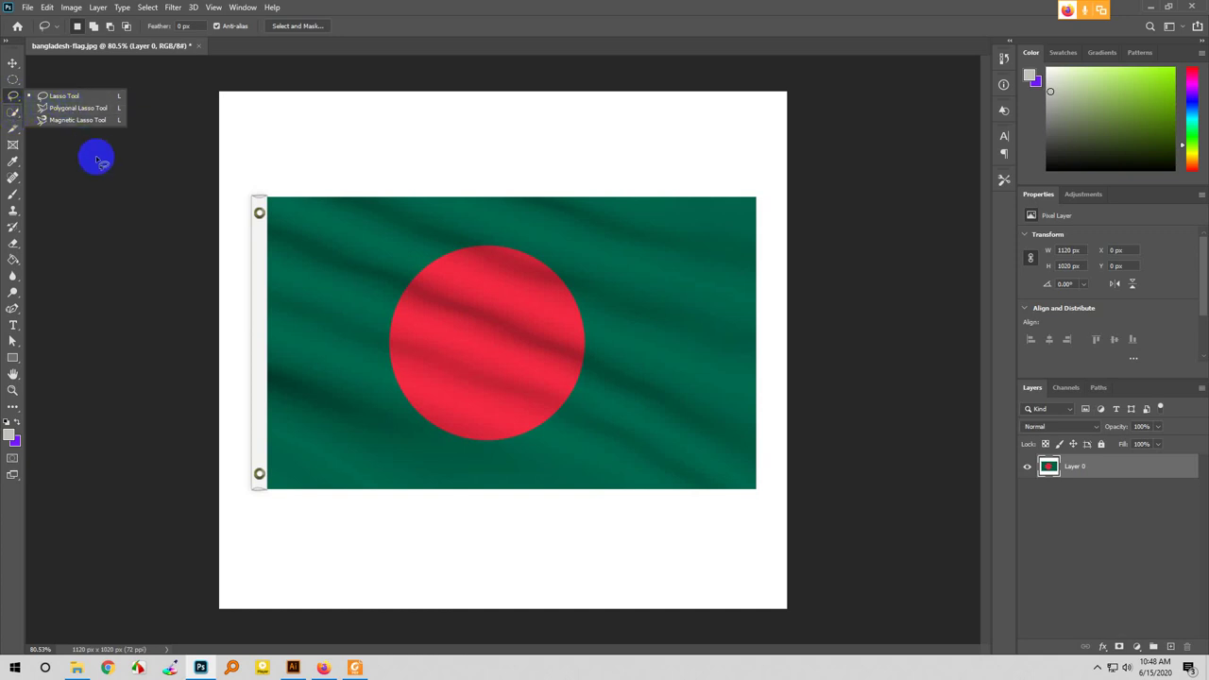
click(64, 98)
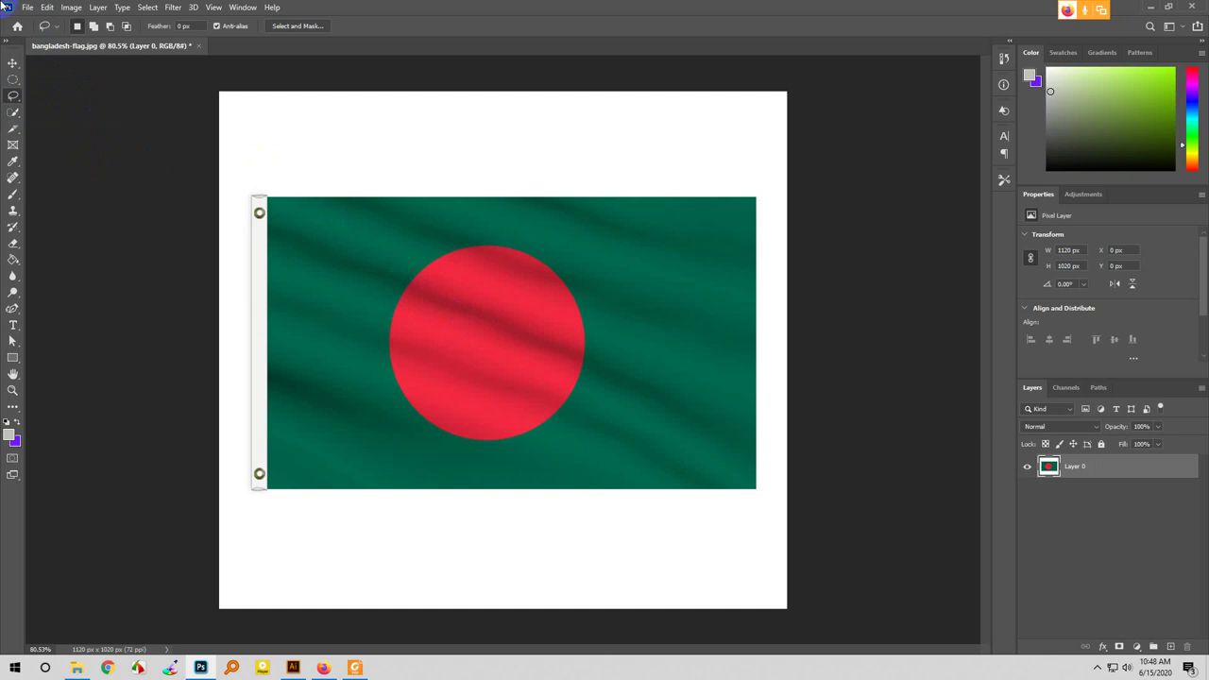
- Open Tree image.jpg from the Class 2 assets folder
click(25, 6)
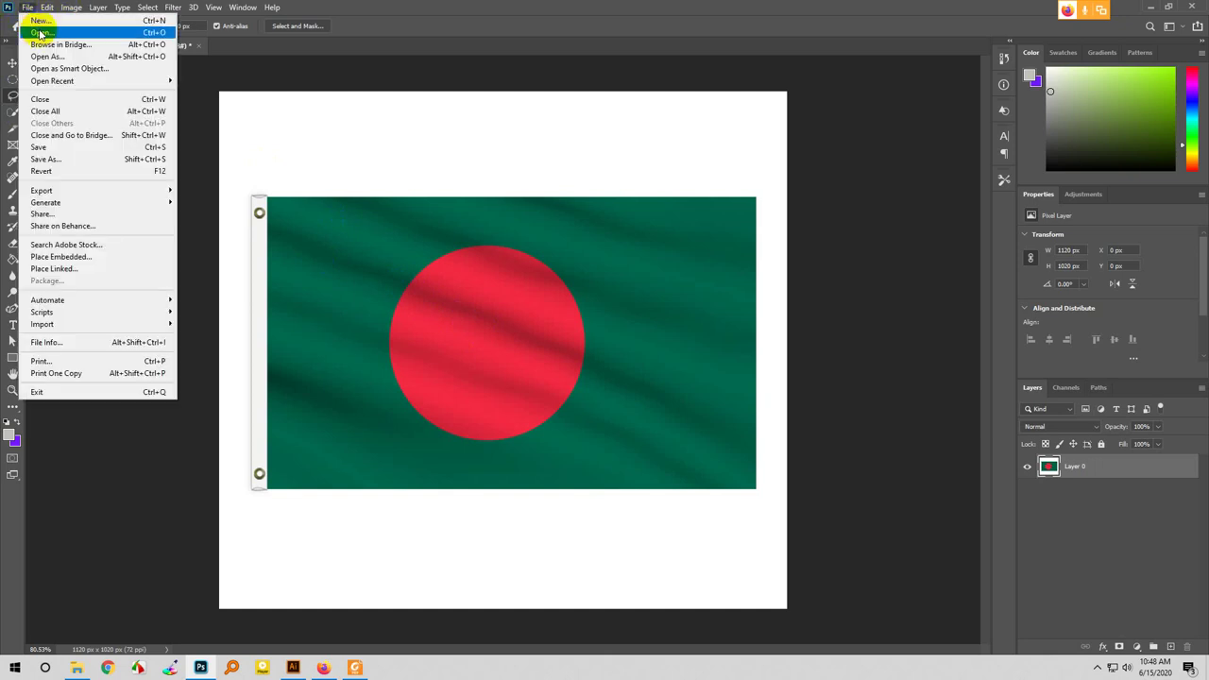
click(40, 34)
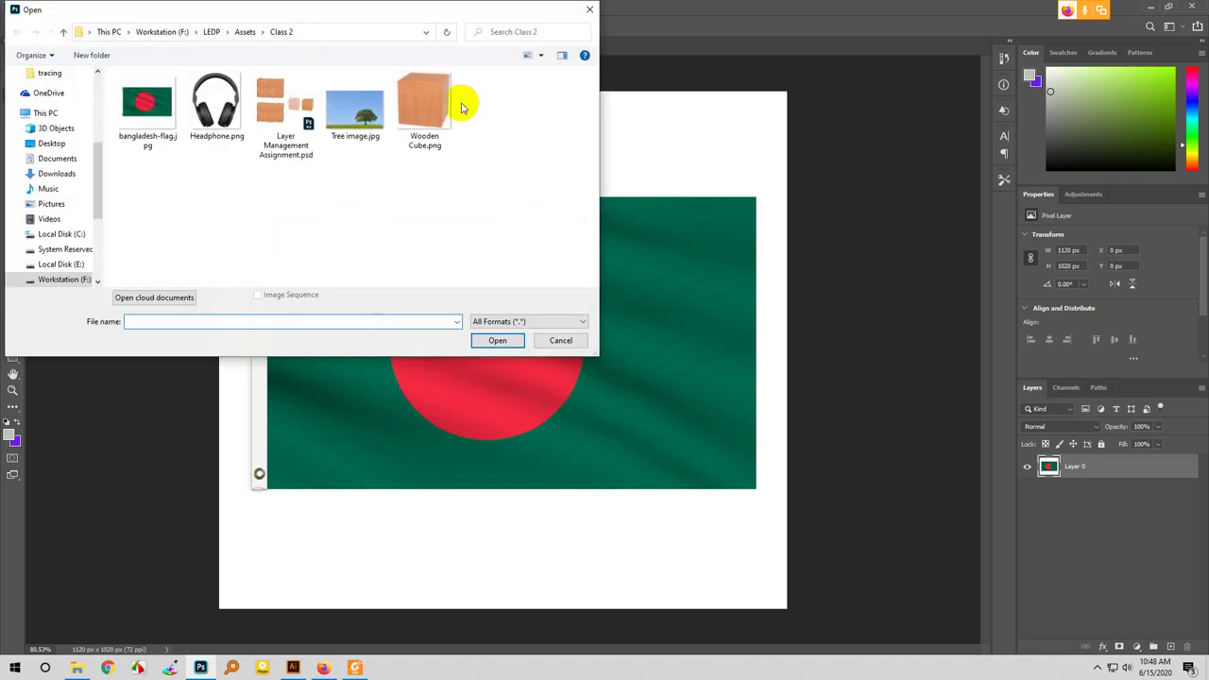
click(427, 106)
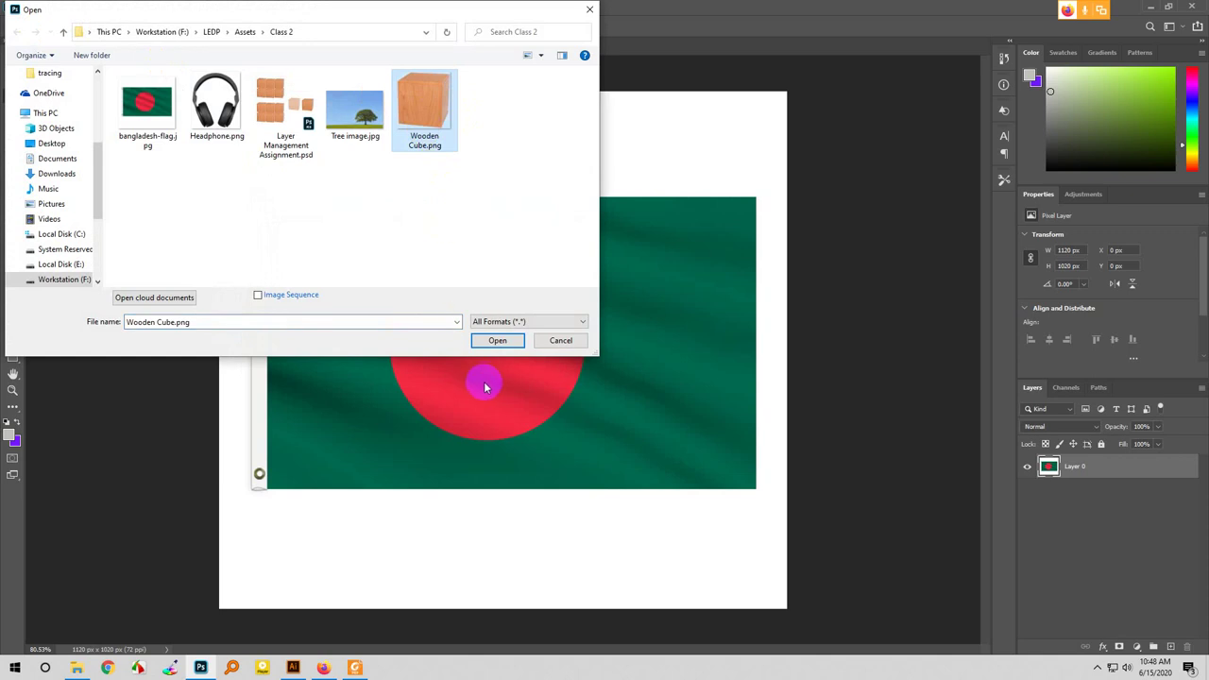
click(355, 106)
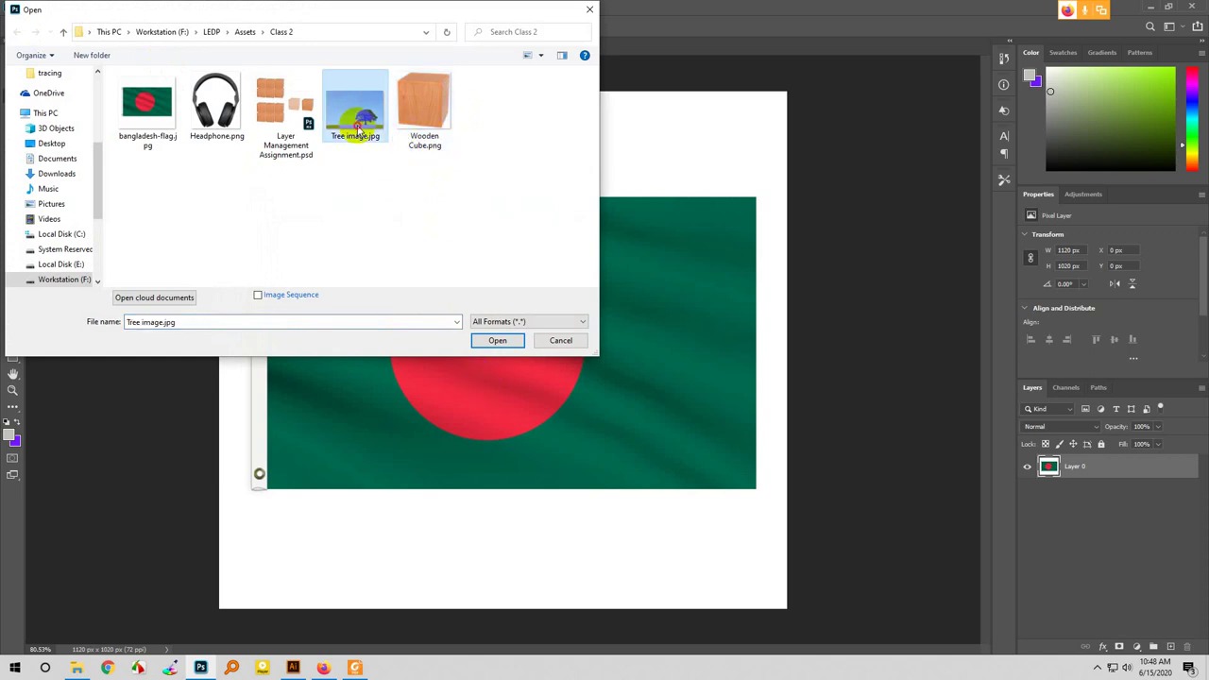
click(498, 340)
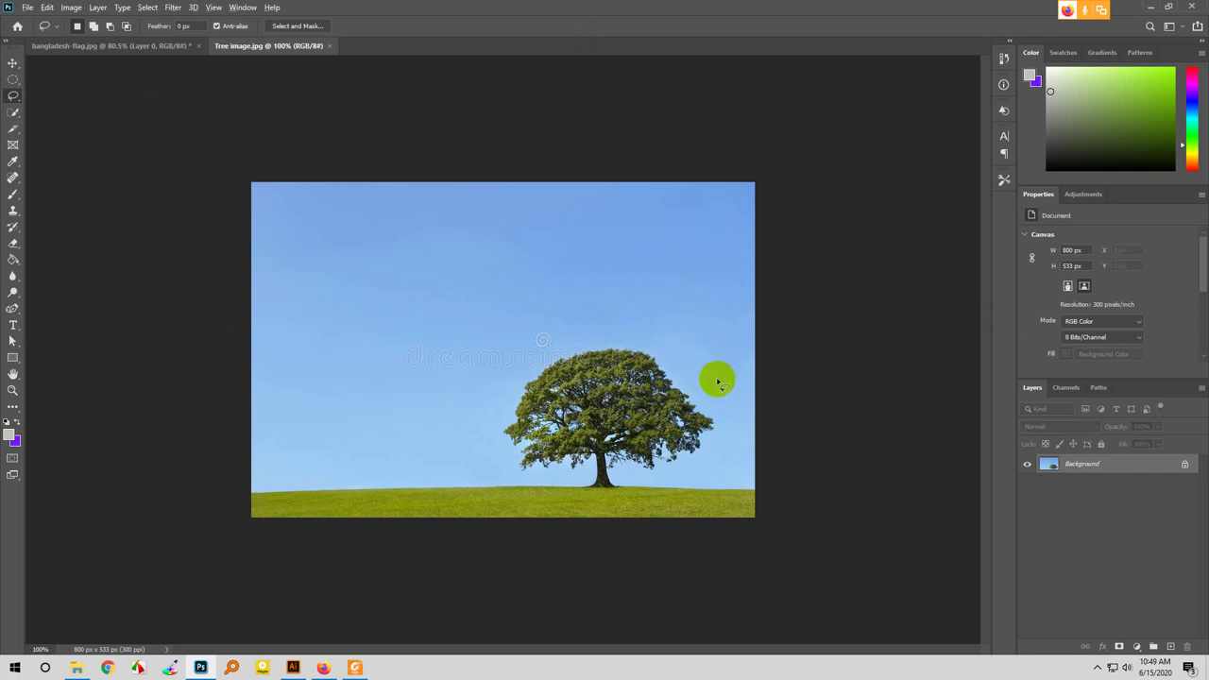
- Trace a freehand Lasso selection around the tree, starting at the trunk's base, following the crown and closing at the ground
scroll(718, 415, up, 1)
scroll(796, 473, up, 3)
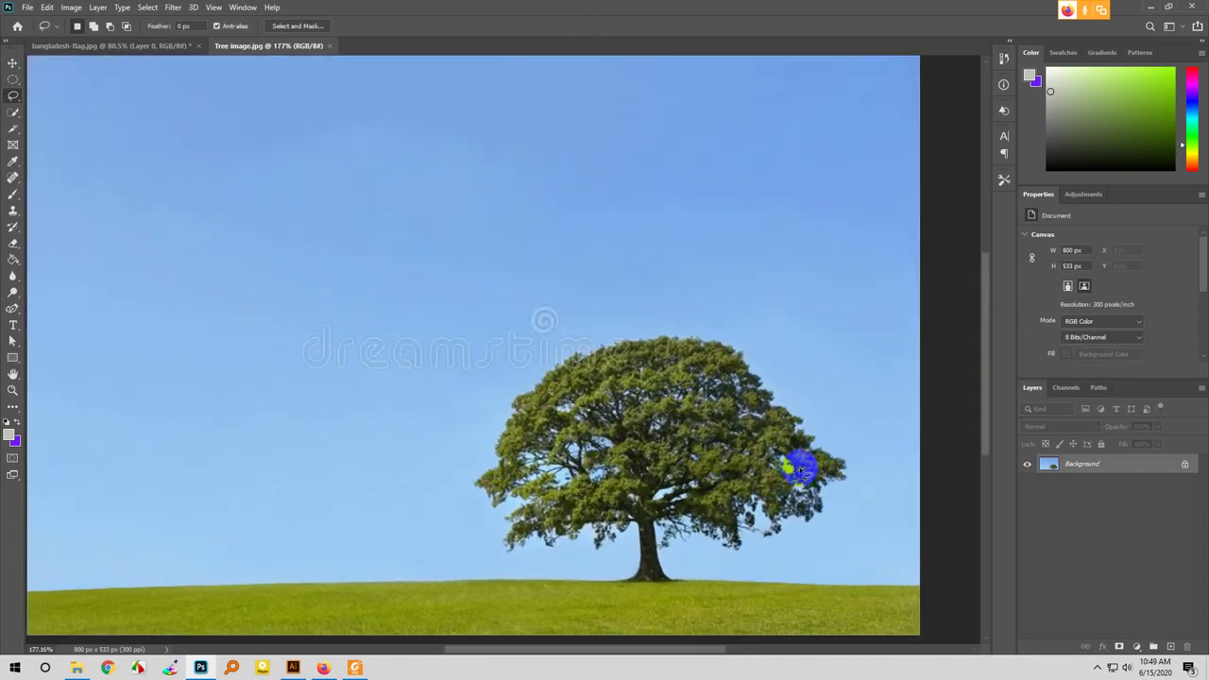
click(12, 383)
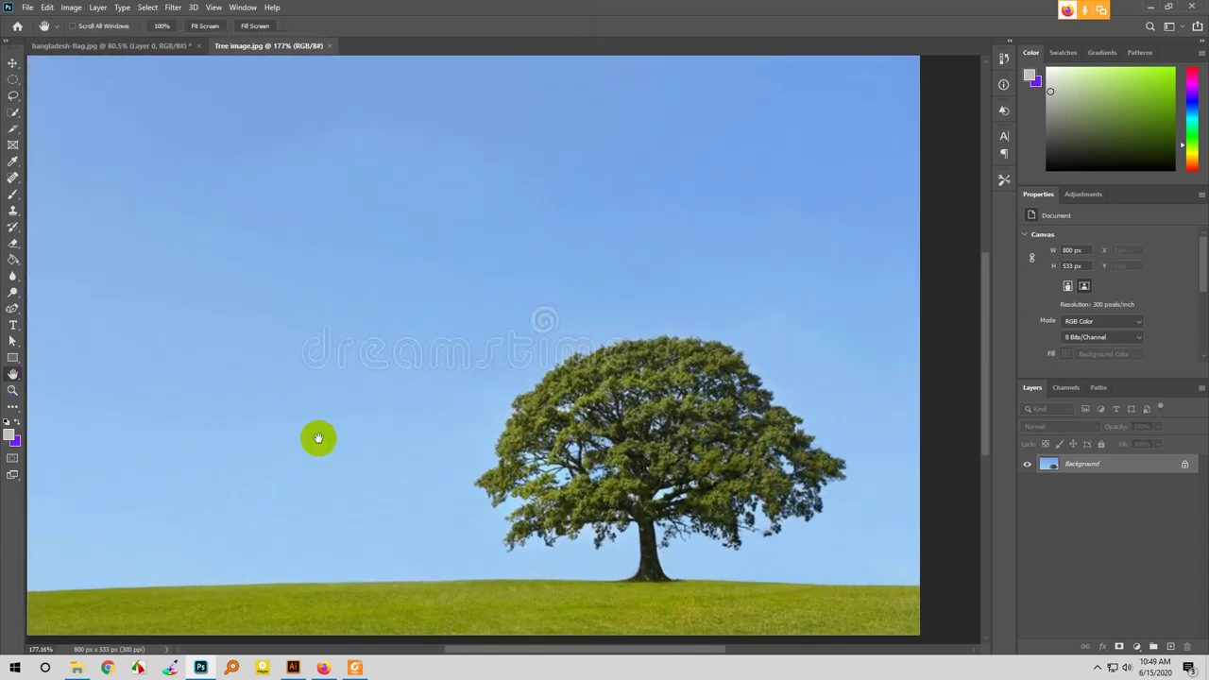
drag(501, 512, 380, 475)
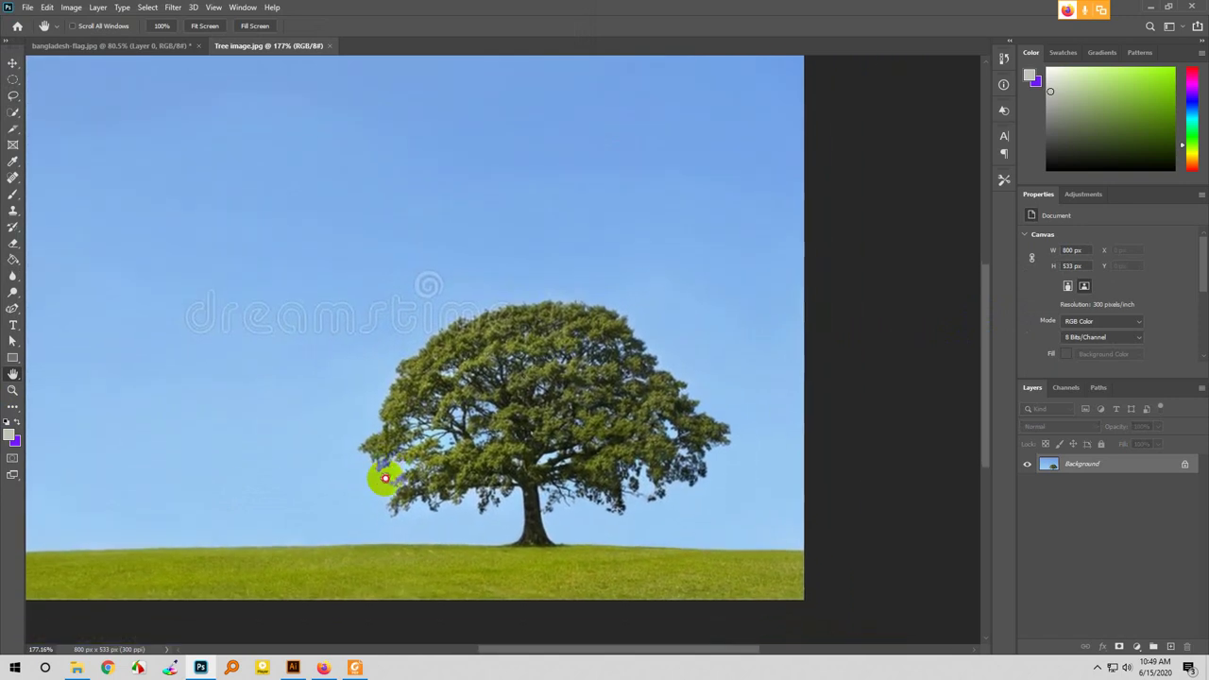
scroll(754, 441, up, 2)
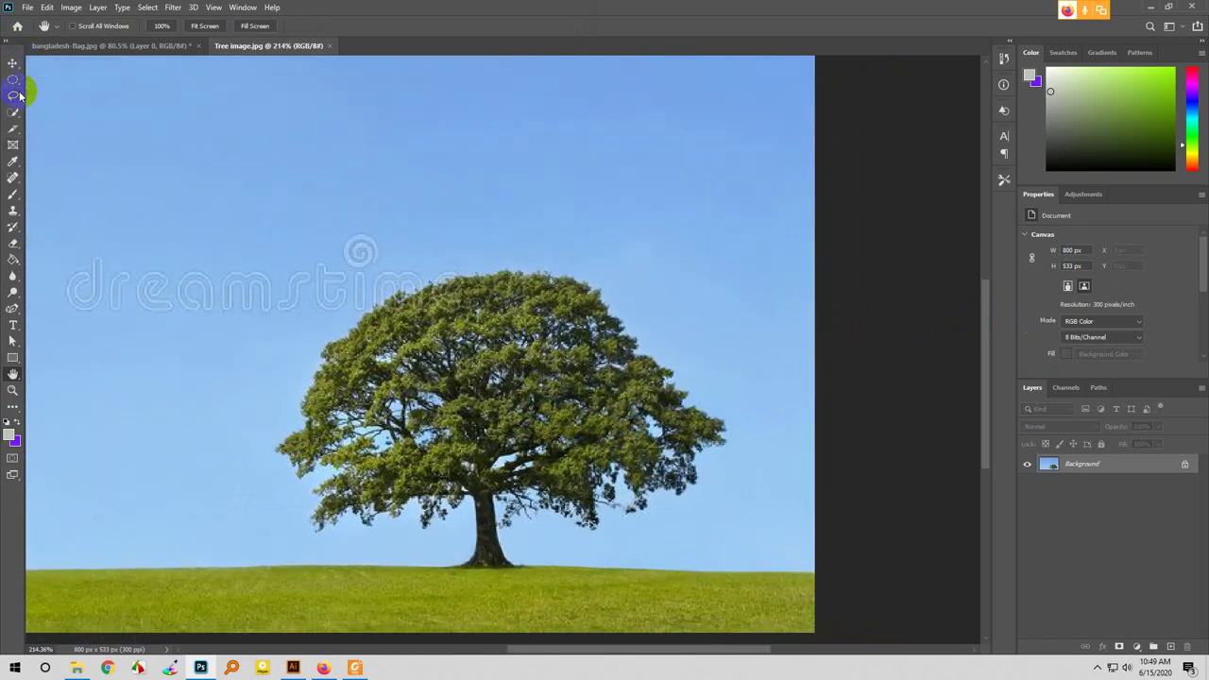
click(18, 94)
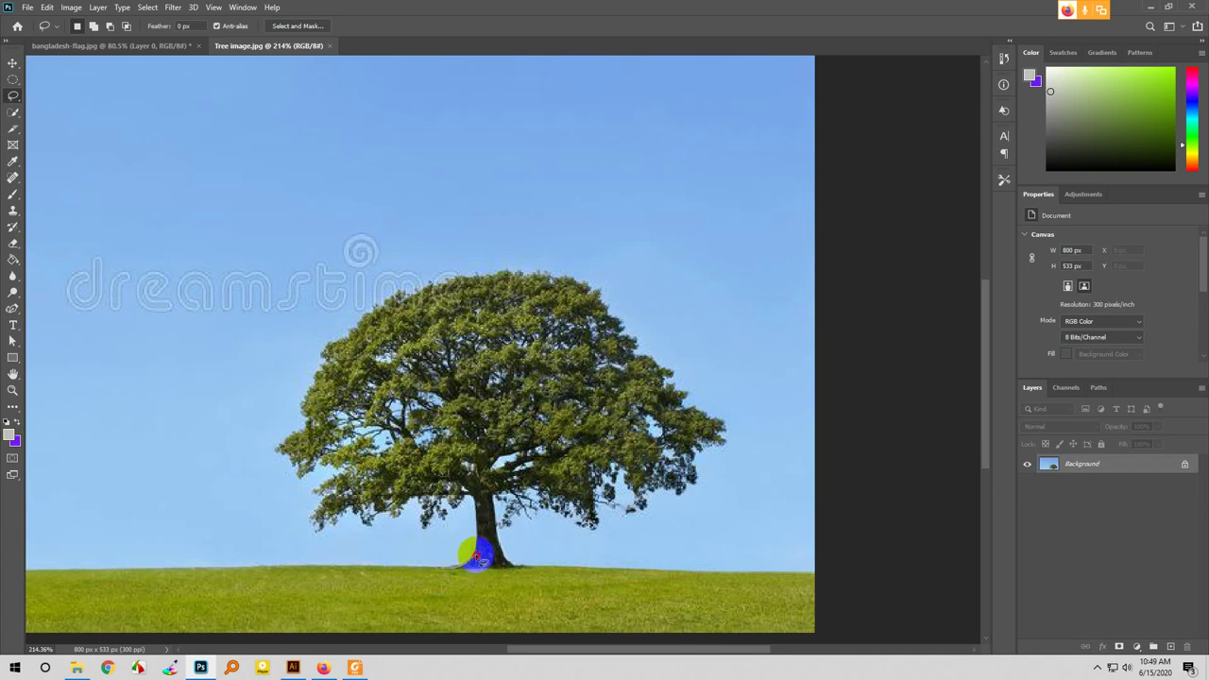
drag(479, 553, 480, 510)
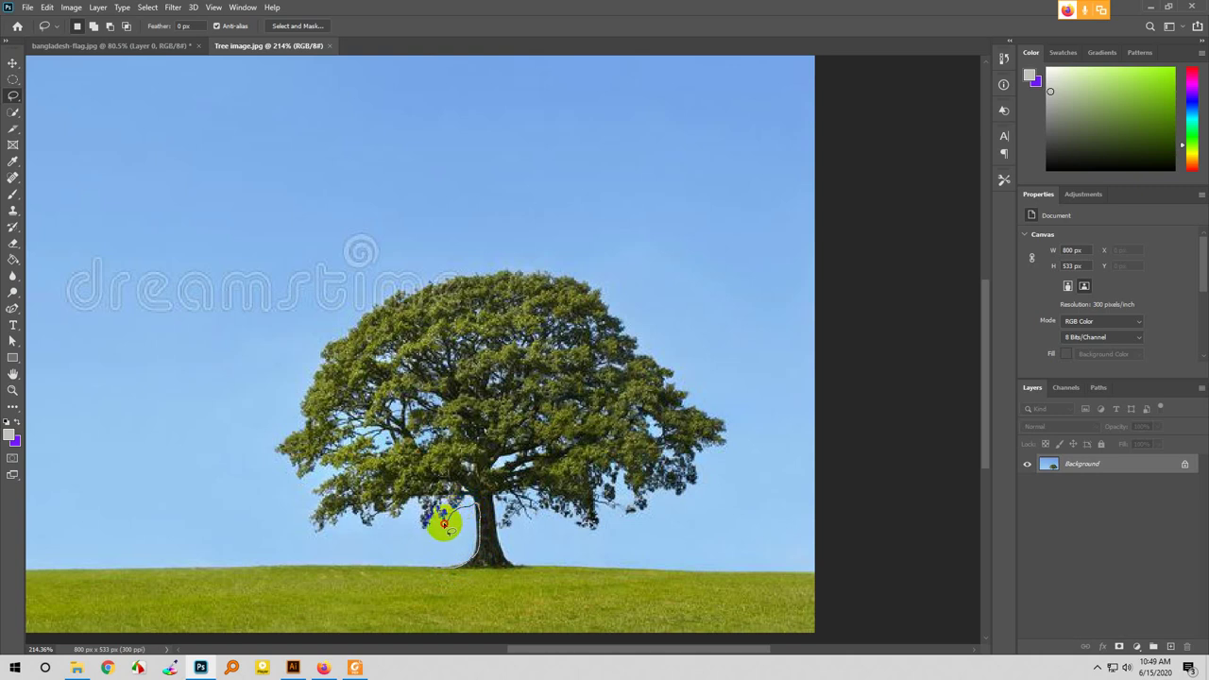
mouse_move(427, 532)
mouse_down()
mouse_move(415, 500)
mouse_move(399, 520)
mouse_move(359, 529)
mouse_move(349, 513)
mouse_move(308, 516)
mouse_up()
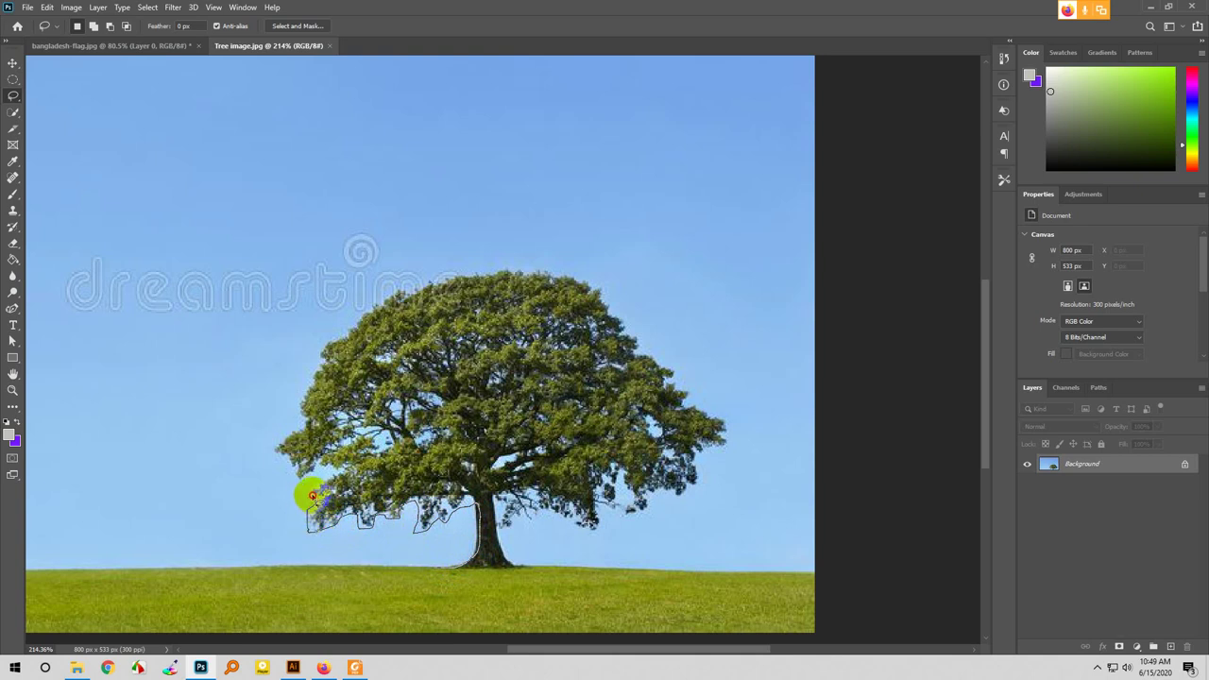
mouse_move(319, 483)
mouse_down()
mouse_move(330, 423)
mouse_move(338, 347)
mouse_up()
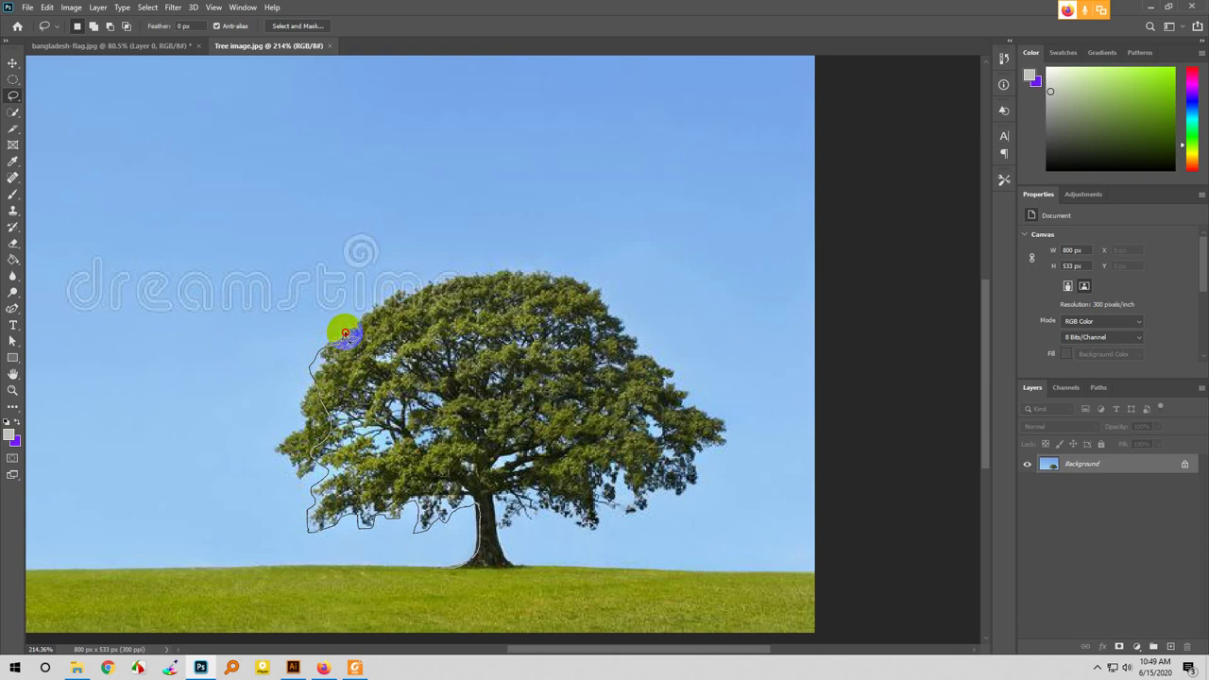
mouse_move(357, 318)
mouse_down()
mouse_move(437, 280)
mouse_move(539, 272)
mouse_move(619, 312)
mouse_move(698, 331)
mouse_move(693, 402)
mouse_move(726, 425)
mouse_move(726, 445)
mouse_move(695, 451)
mouse_move(672, 500)
mouse_move(650, 491)
mouse_move(634, 510)
mouse_move(618, 473)
mouse_move(615, 494)
mouse_move(588, 513)
mouse_move(590, 536)
mouse_move(558, 506)
mouse_move(495, 520)
mouse_up()
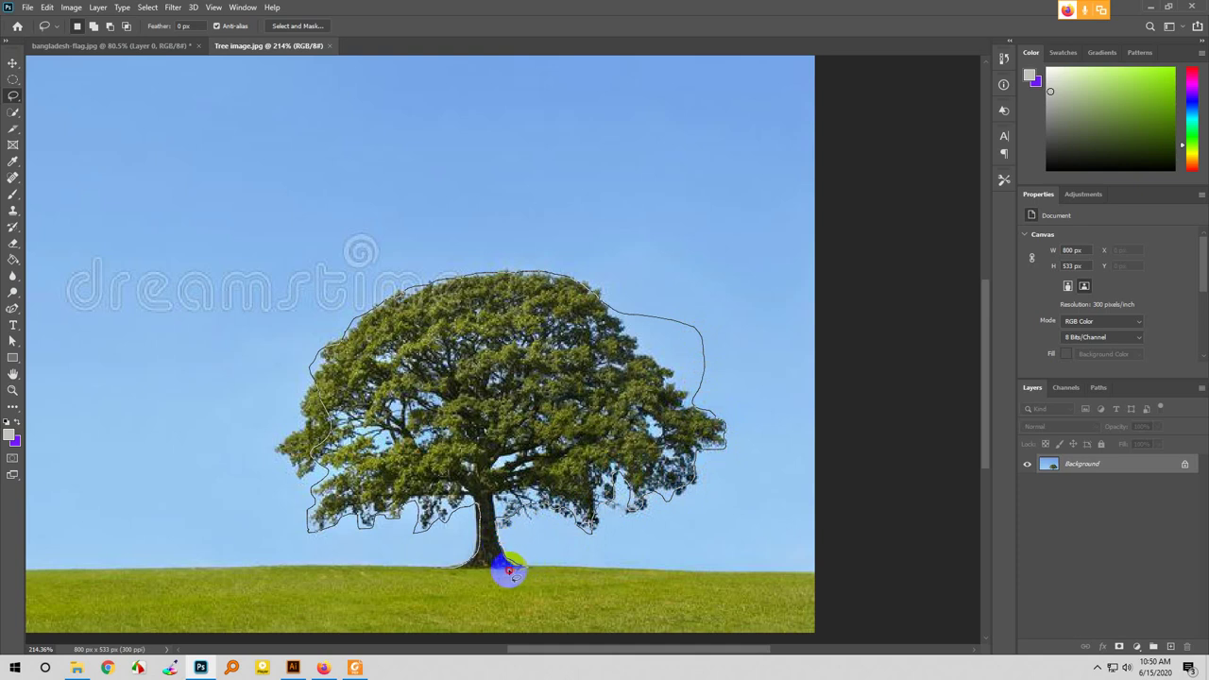
drag(503, 569, 487, 570)
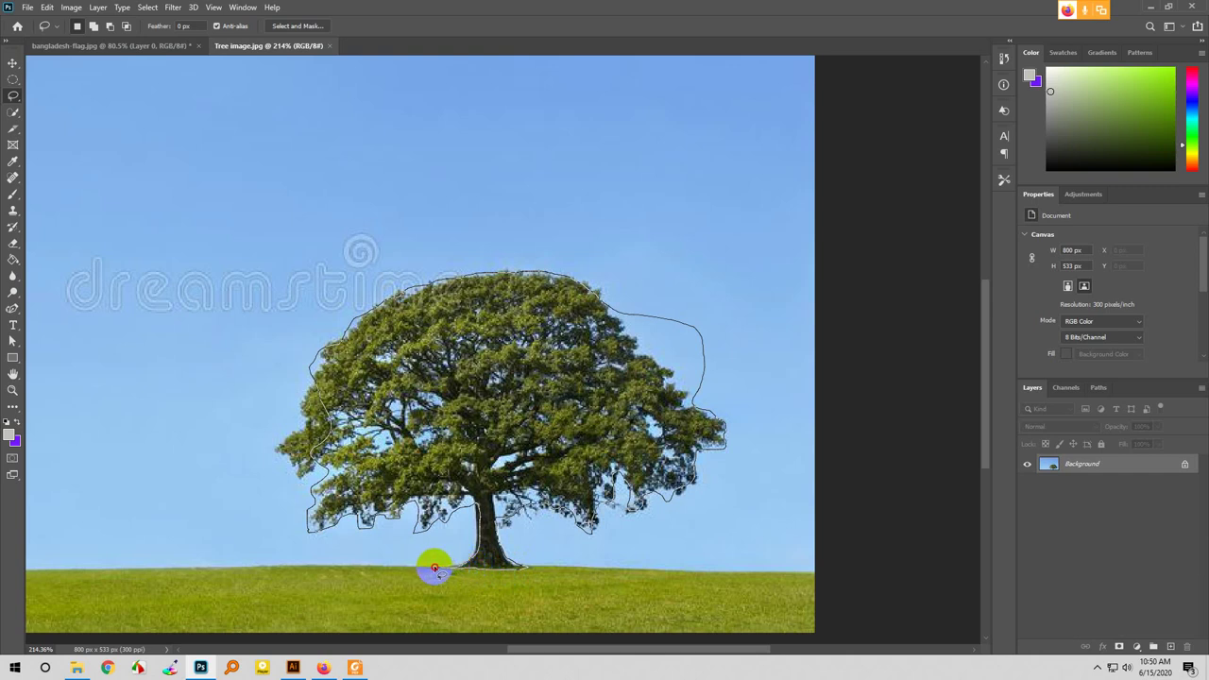
drag(435, 568, 443, 570)
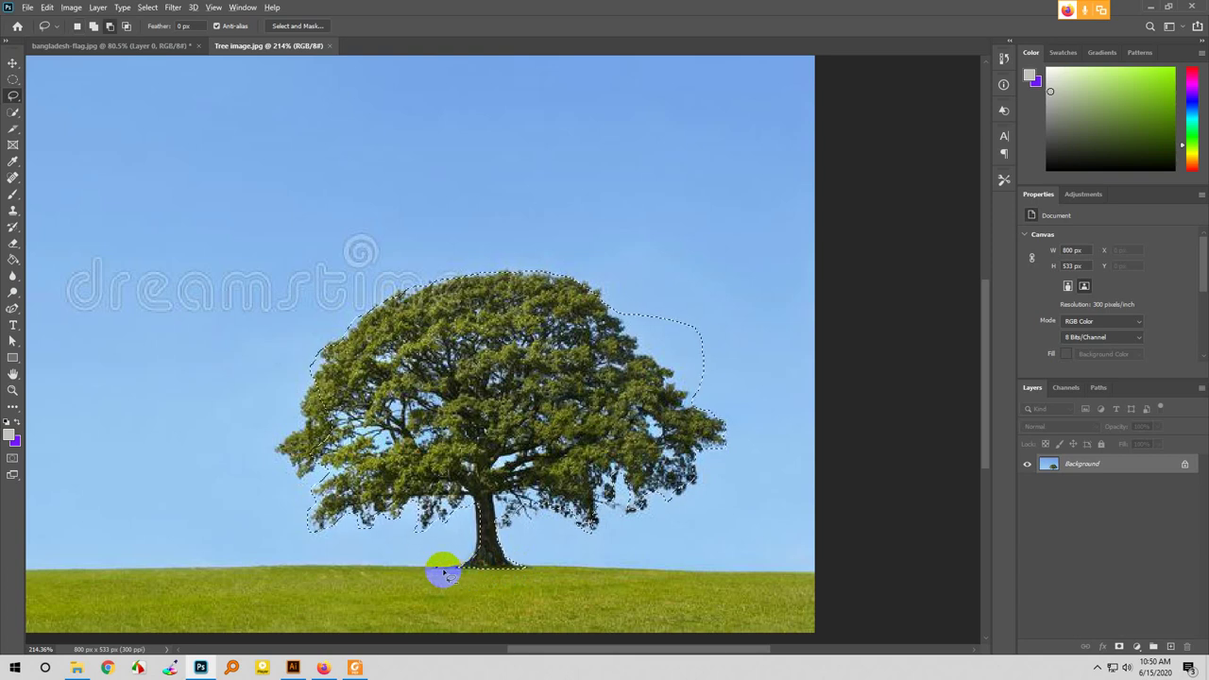
- Examine the lasso selection's edges around the trunk base and the loose area beside the tree's crown
scroll(440, 566, up, 5)
scroll(443, 572, up, 3)
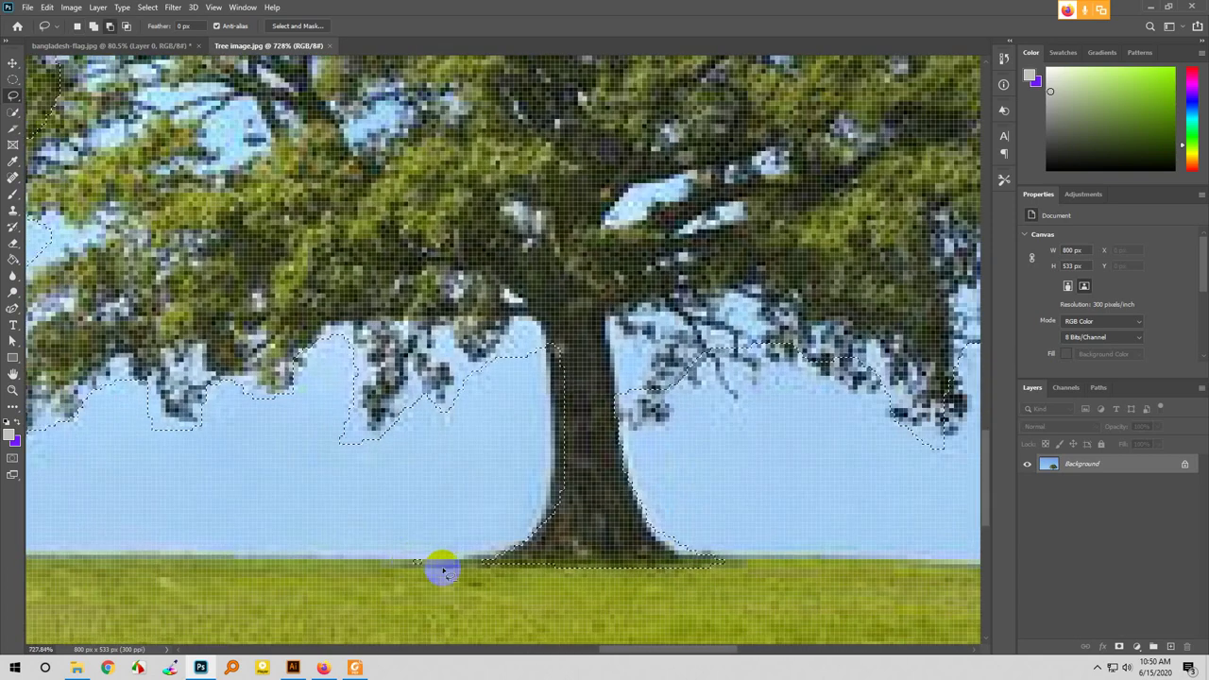
scroll(402, 553, down, 4)
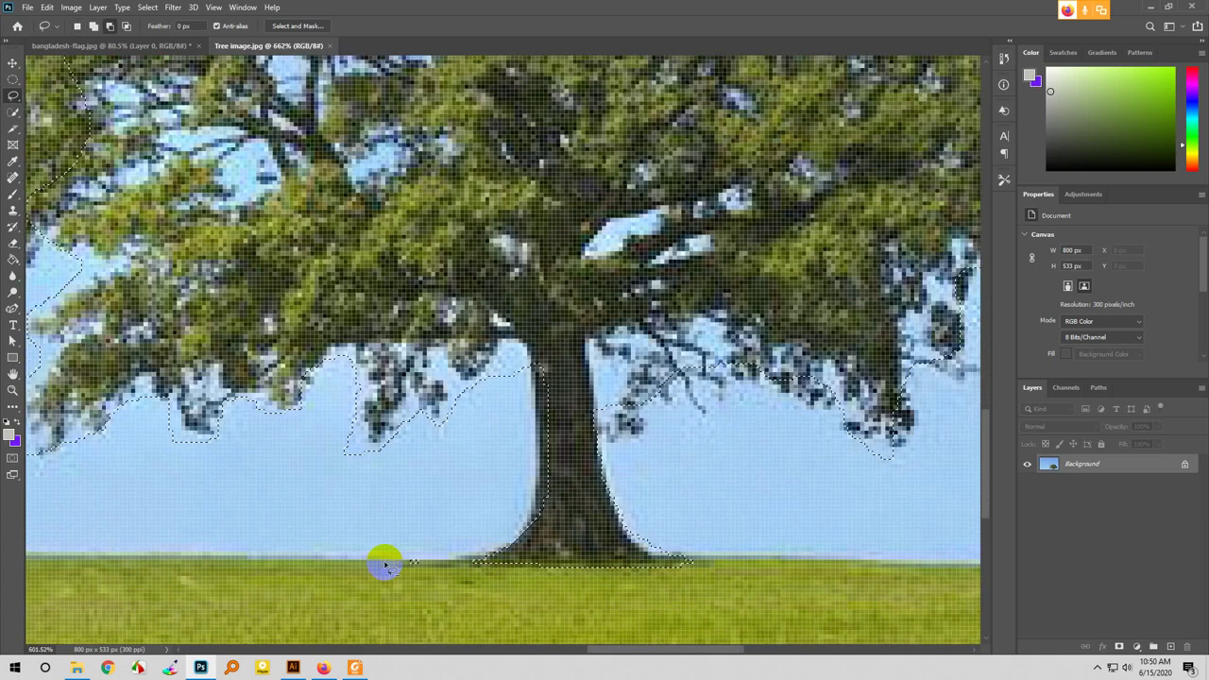
scroll(399, 577, up, 8)
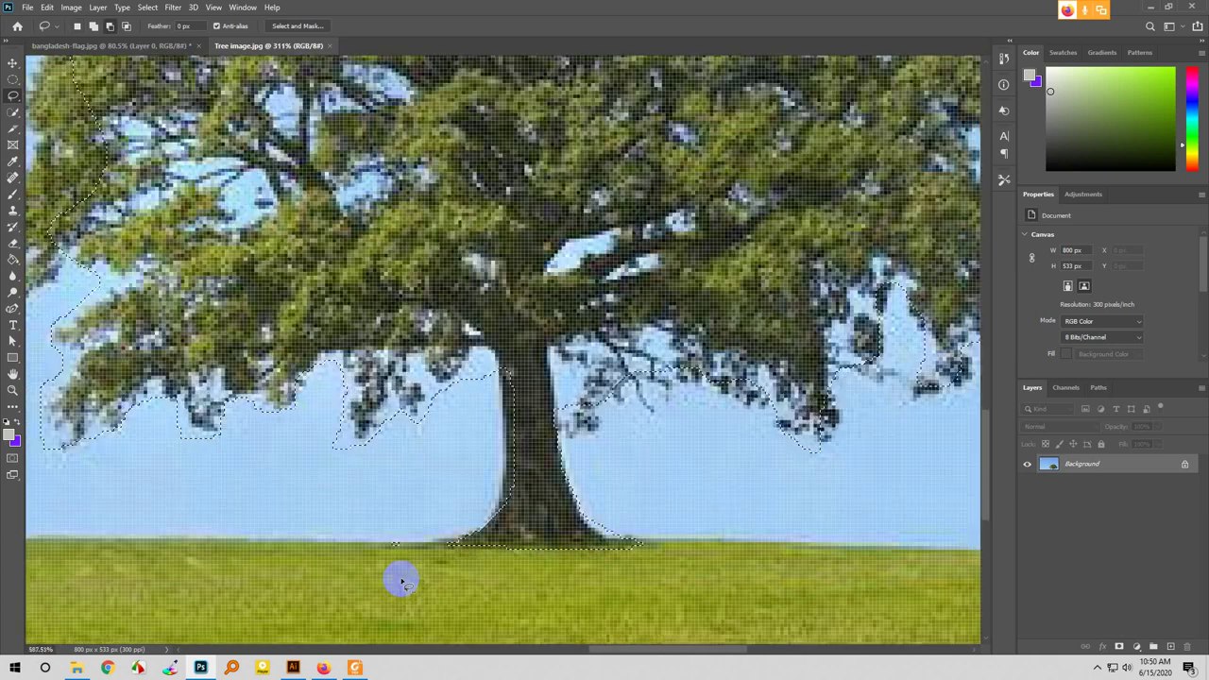
drag(378, 533, 394, 539)
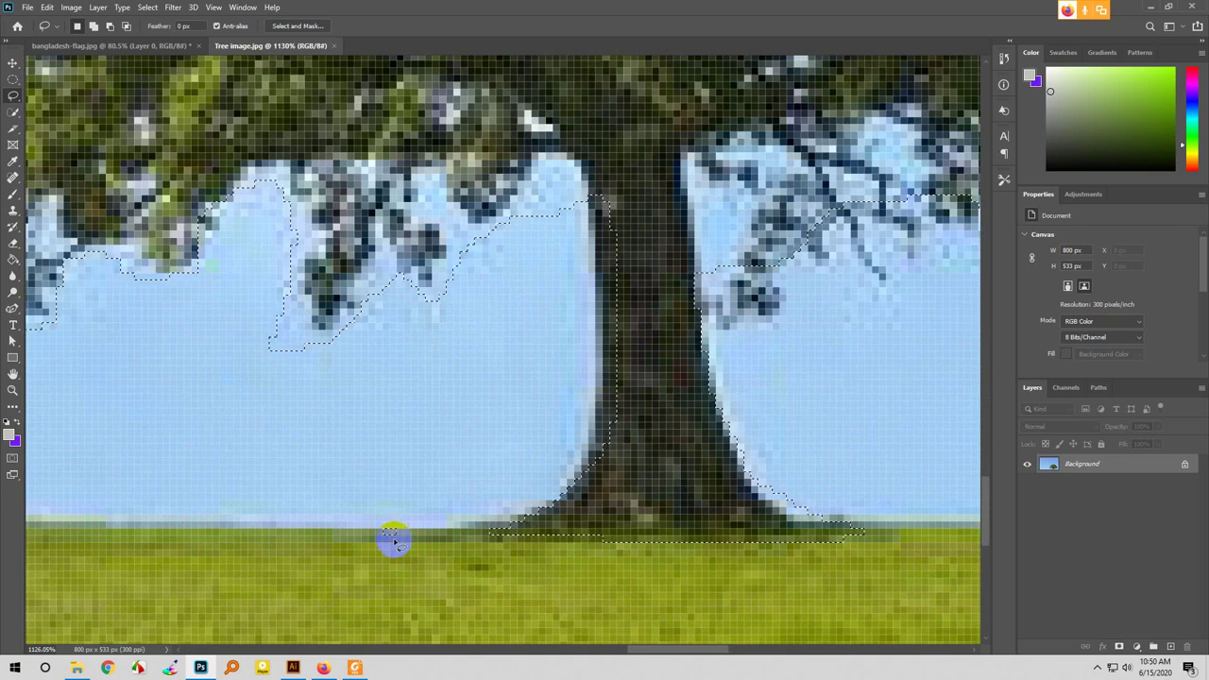
scroll(396, 541, down, 3)
scroll(397, 545, down, 4)
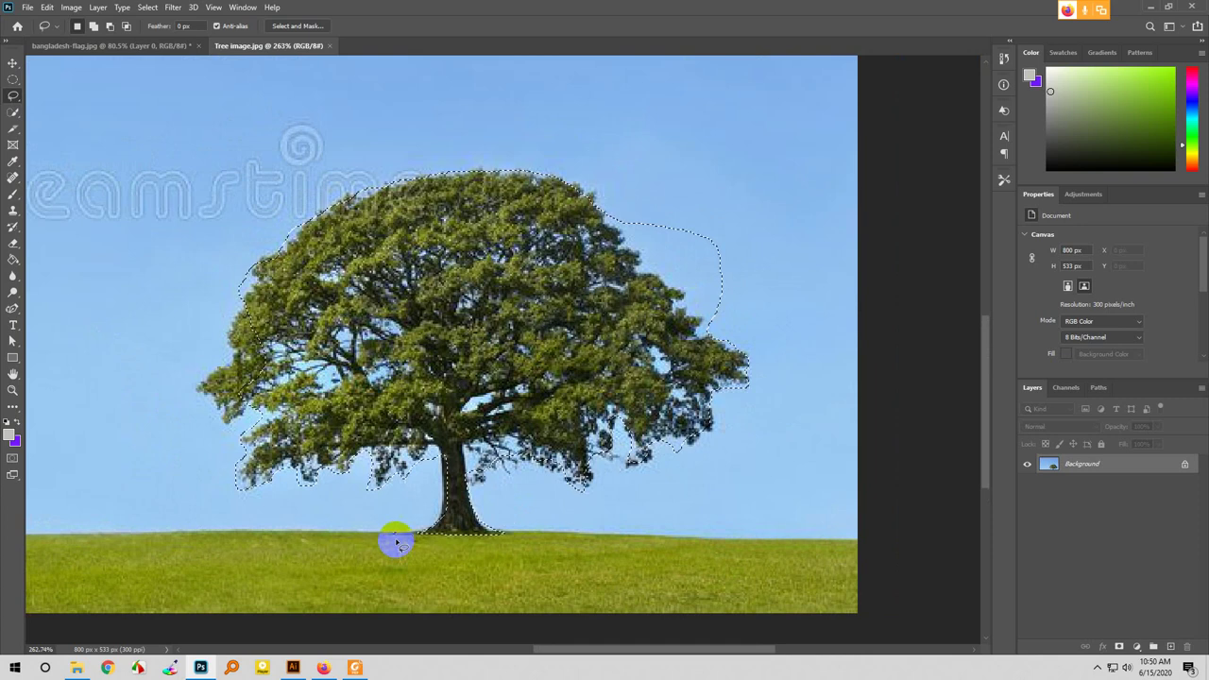
scroll(699, 186, up, 3)
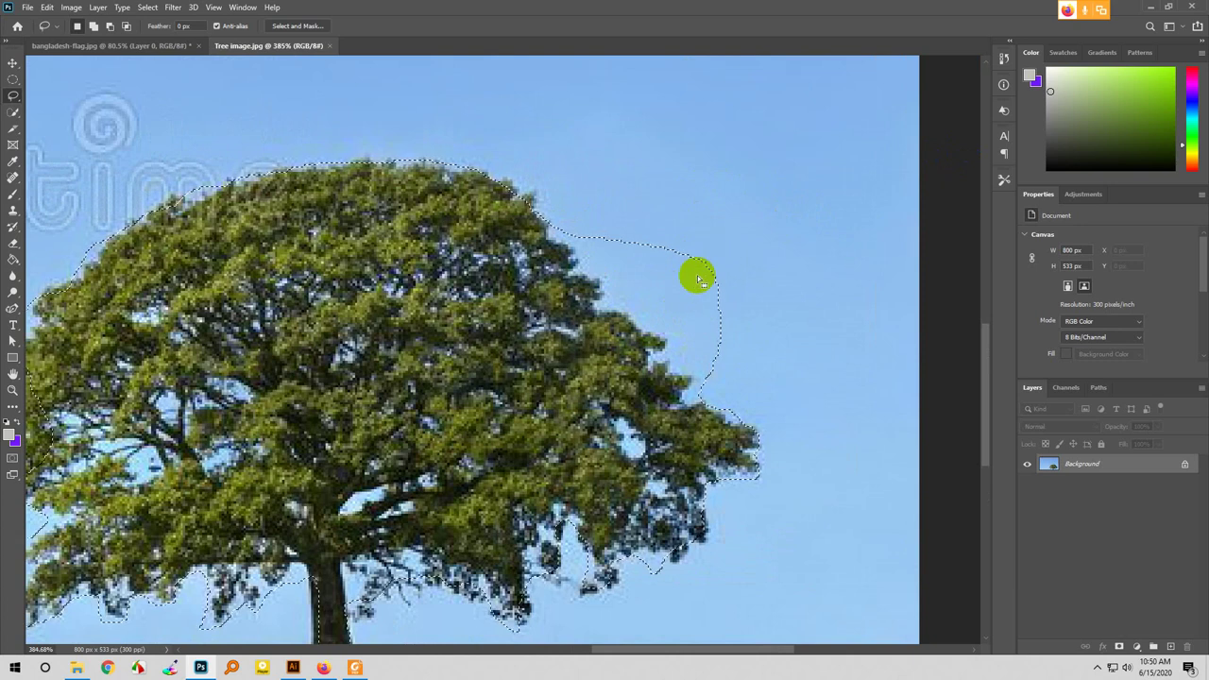
scroll(796, 295, down, 5)
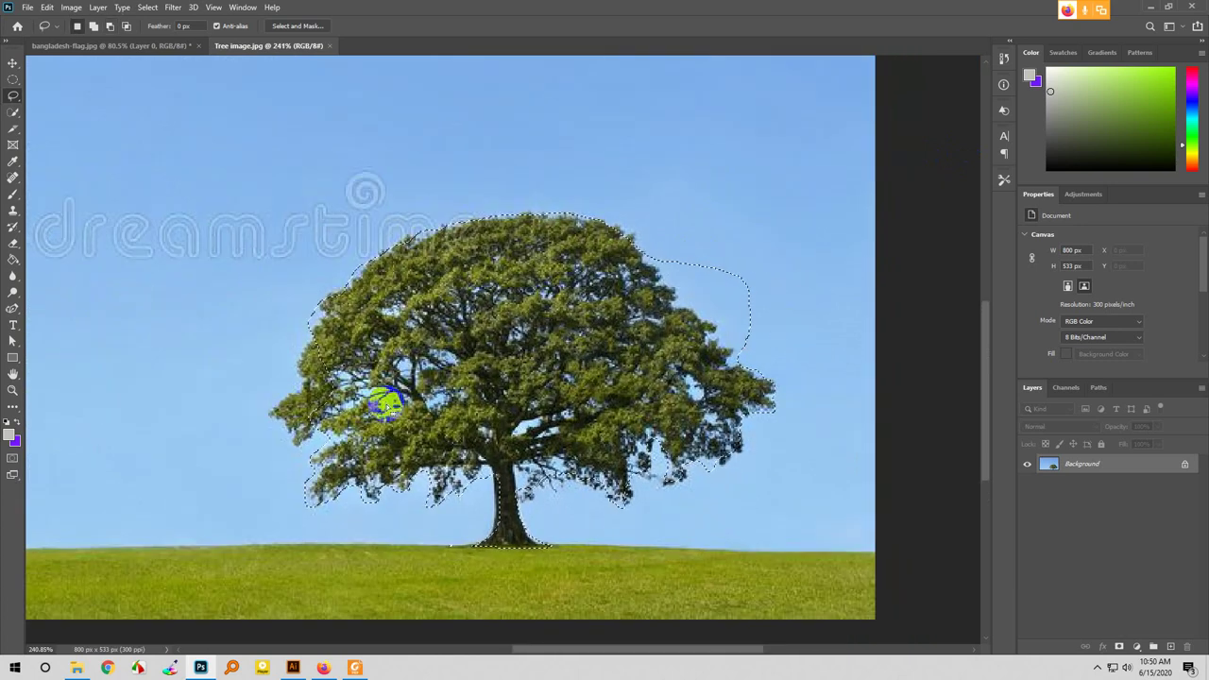
- Examine the tree crown's left edge where the lasso selection cuts through the foliage
scroll(278, 391, up, 5)
mouse_move(296, 397)
mouse_down()
mouse_move(364, 428)
mouse_move(376, 390)
mouse_up()
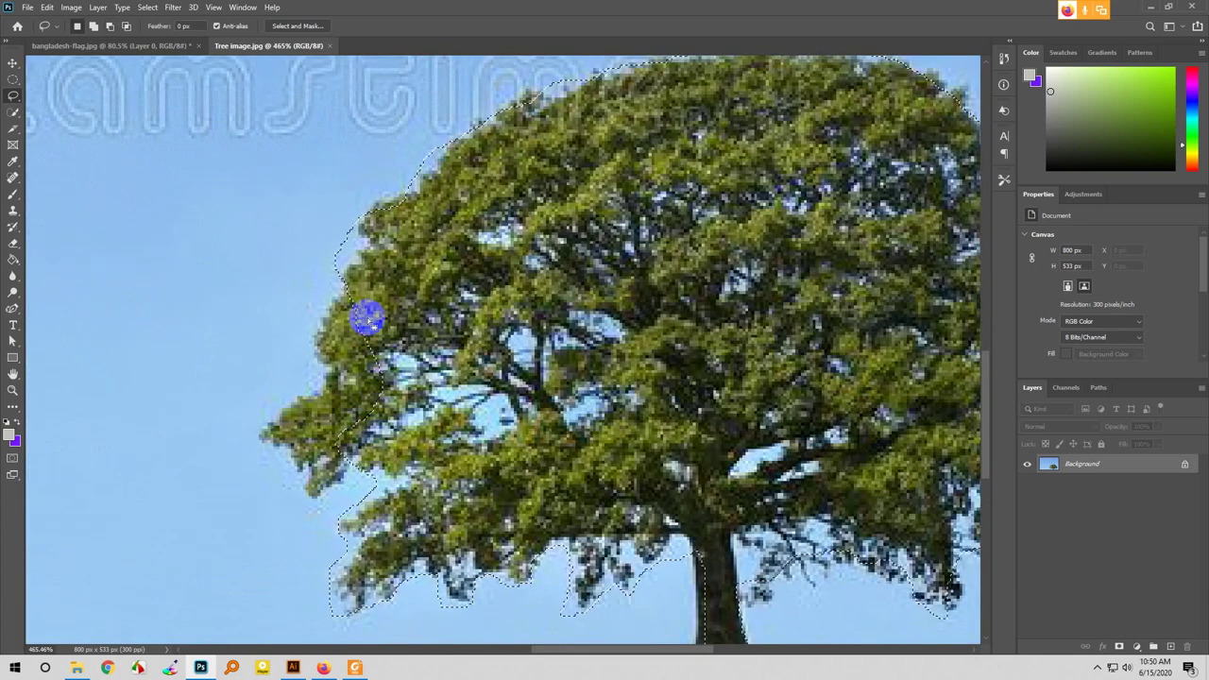
drag(313, 422, 273, 412)
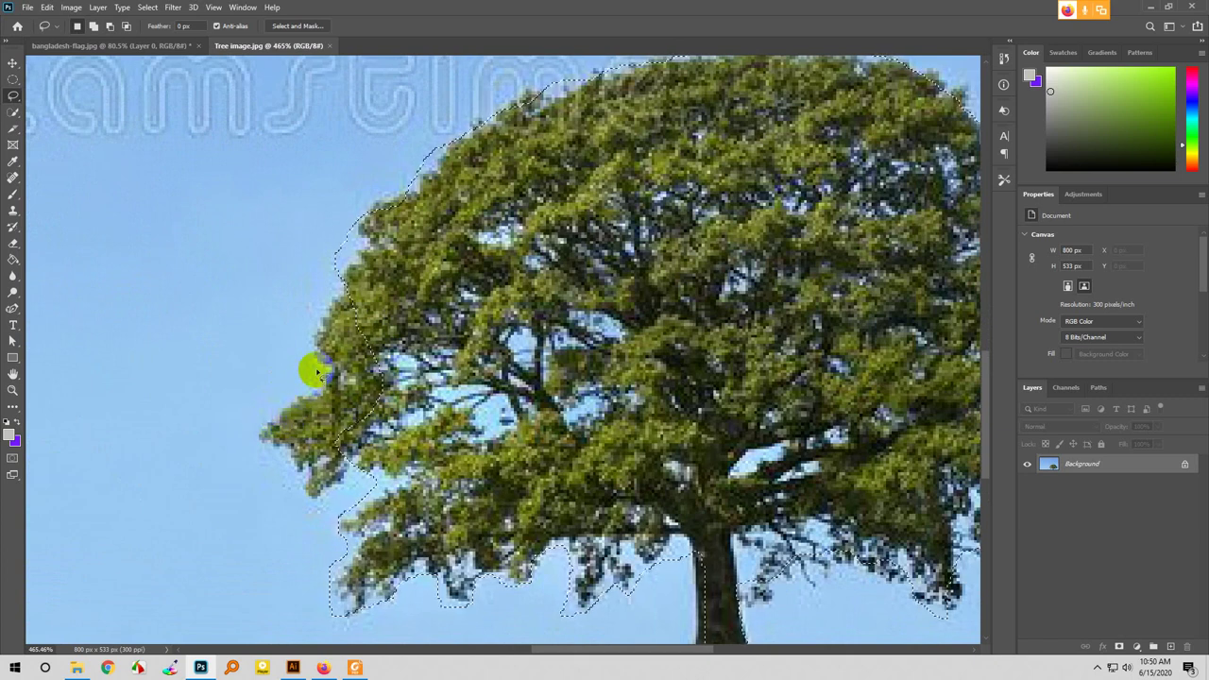
mouse_move(317, 372)
mouse_down()
mouse_move(502, 489)
mouse_move(610, 475)
mouse_move(464, 396)
mouse_move(347, 364)
mouse_move(283, 439)
mouse_up()
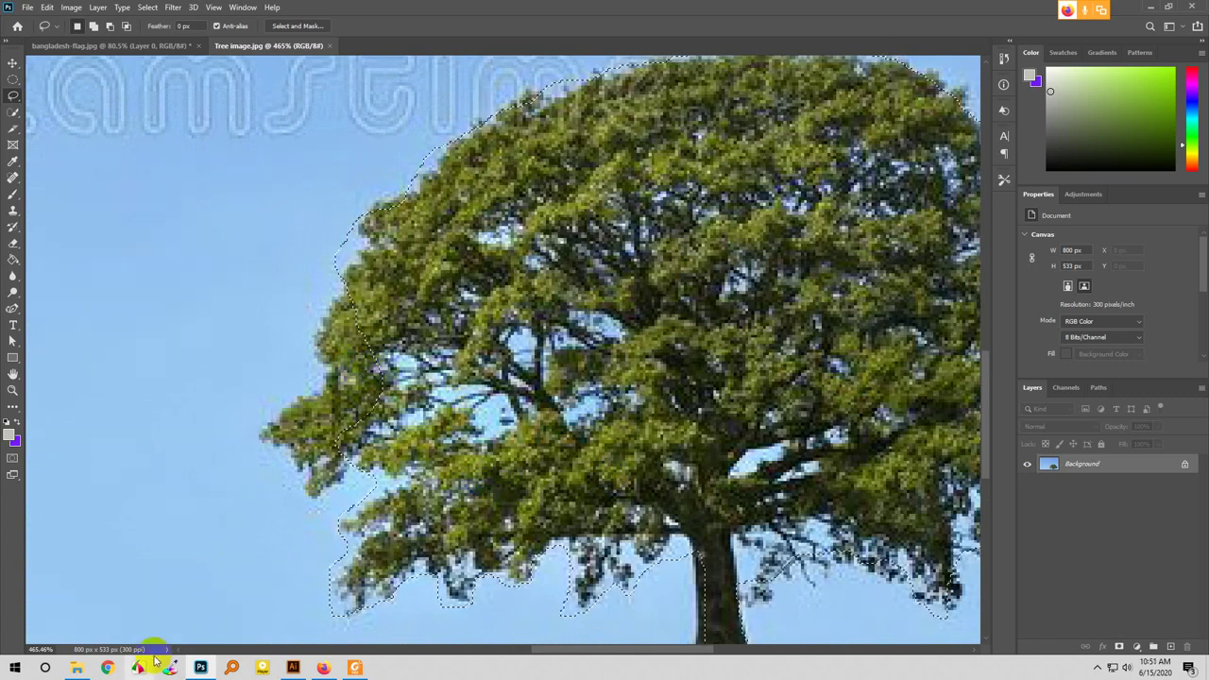
key(ctrl+0)
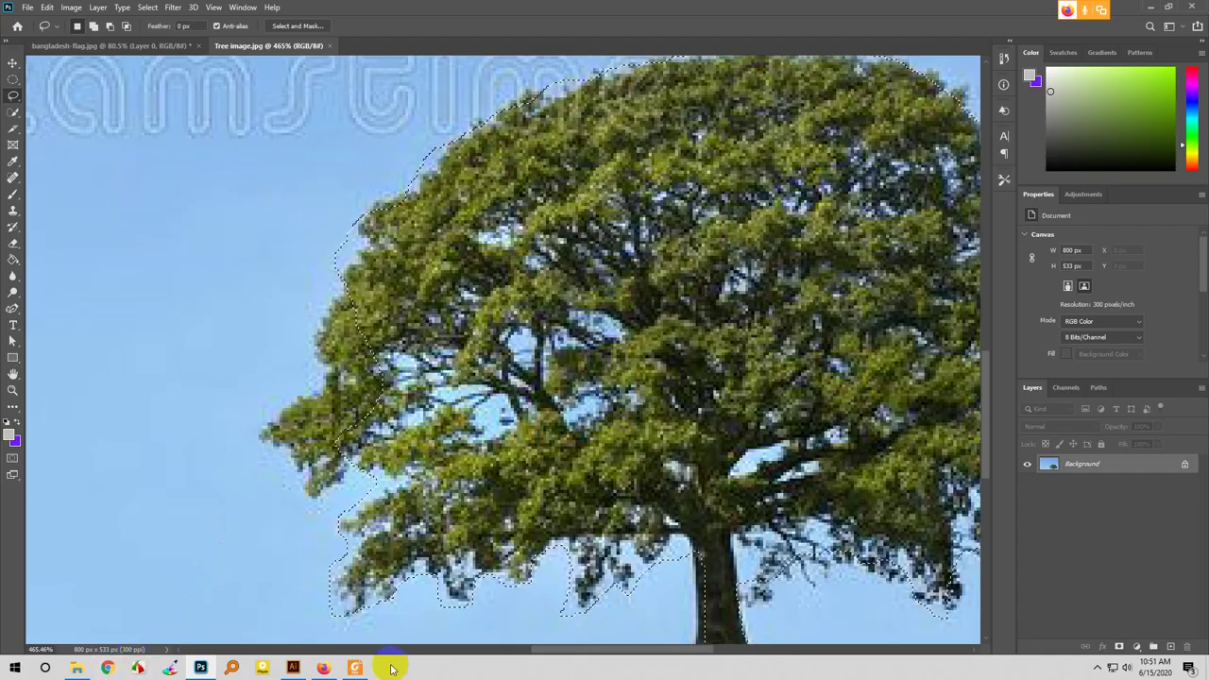
- Switch to the Google Meet call in Firefox and mute the participant in the middle of the upper tile row for everyone
click(323, 667)
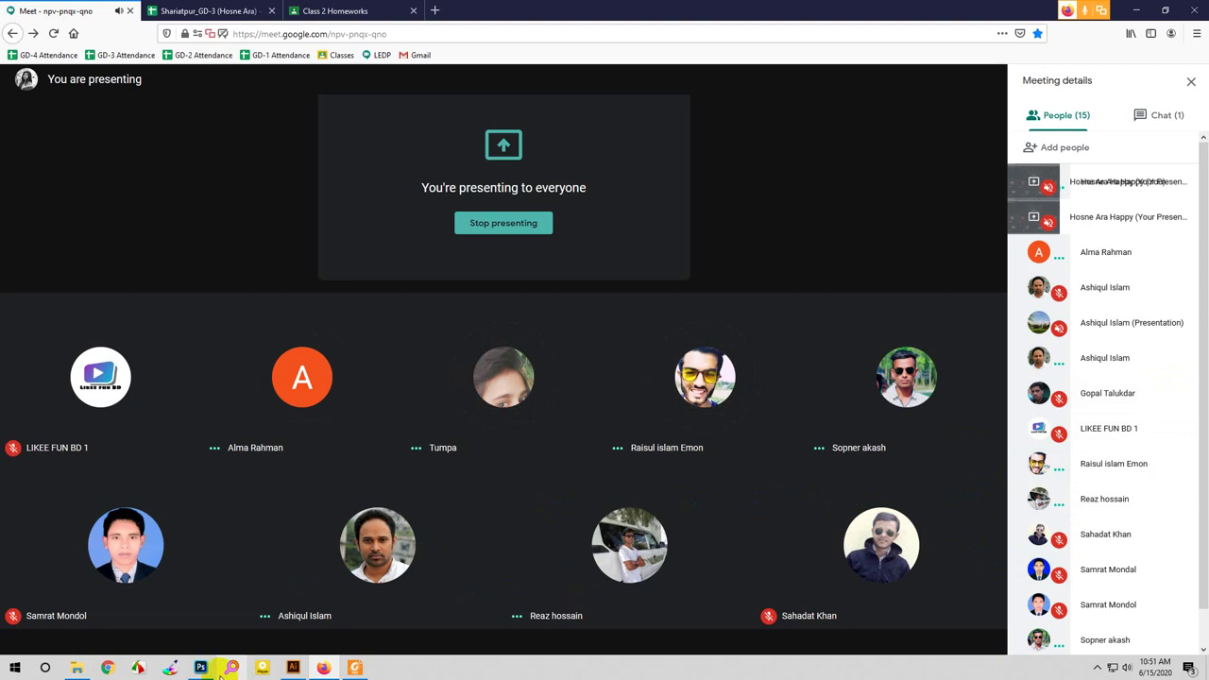
mouse_move(463, 410)
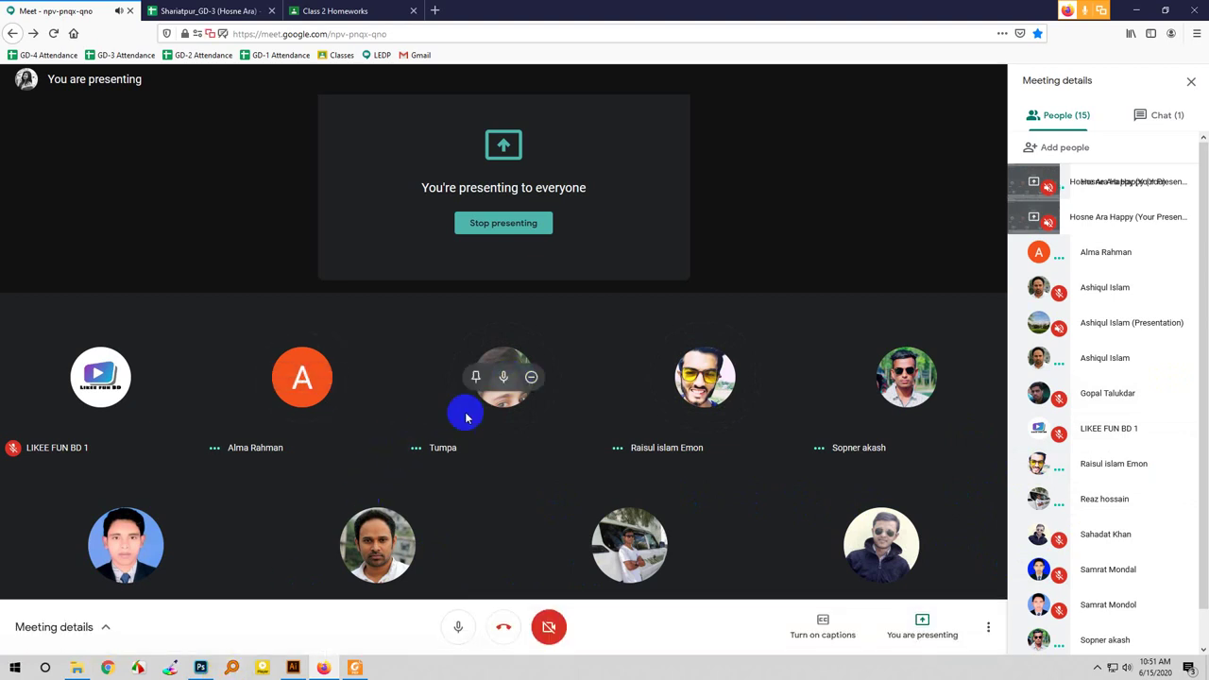
click(503, 378)
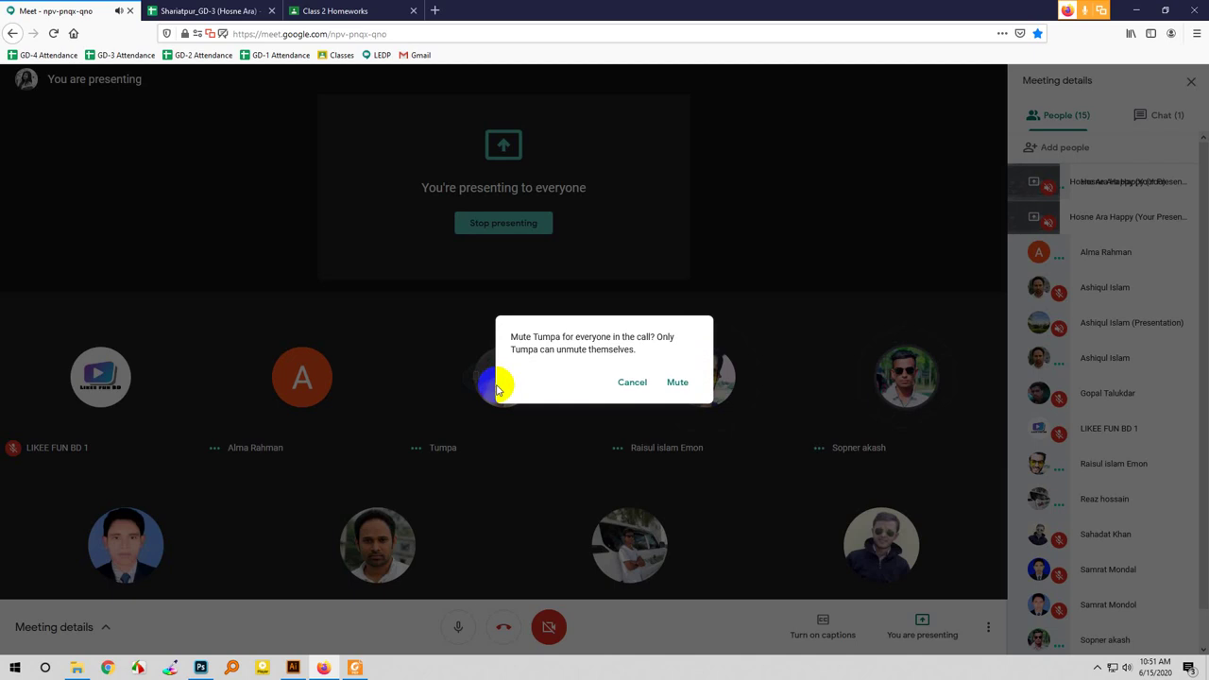
click(675, 381)
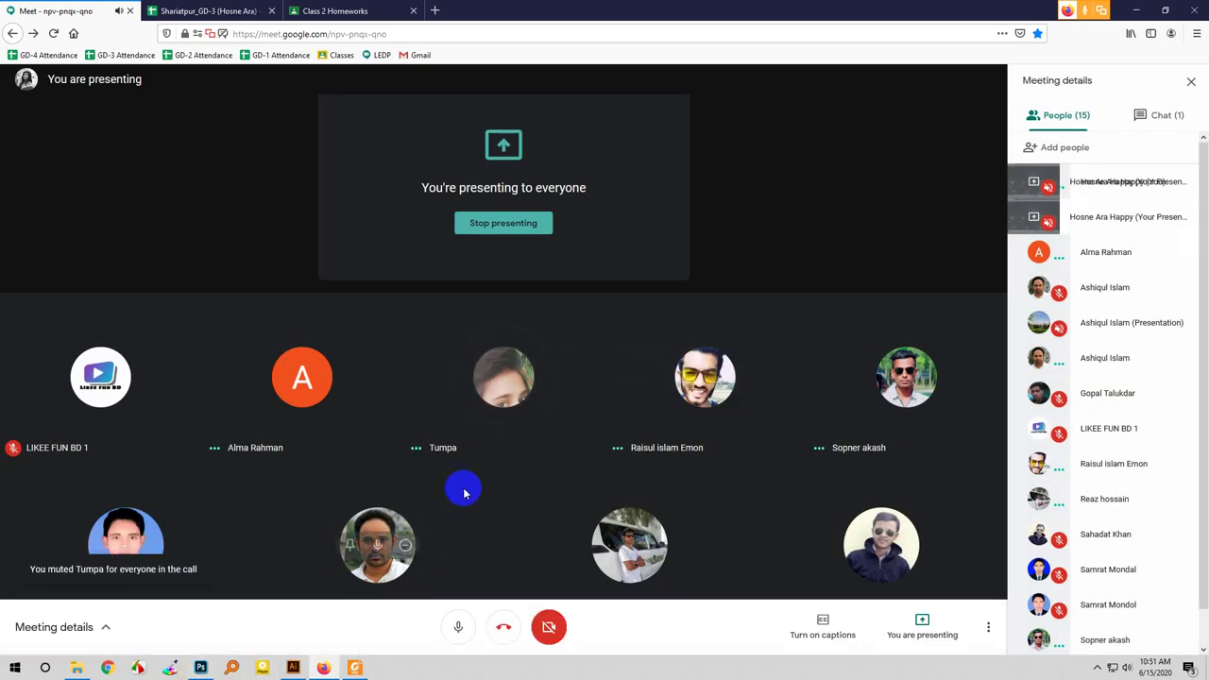
click(505, 378)
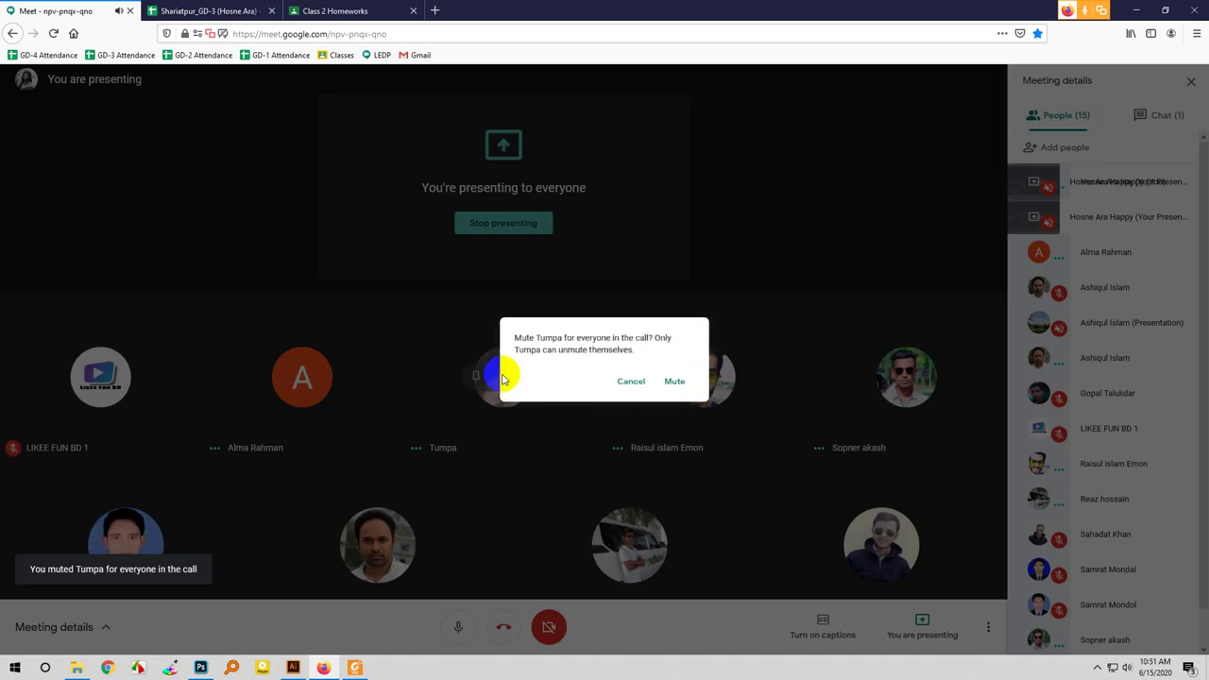
click(675, 380)
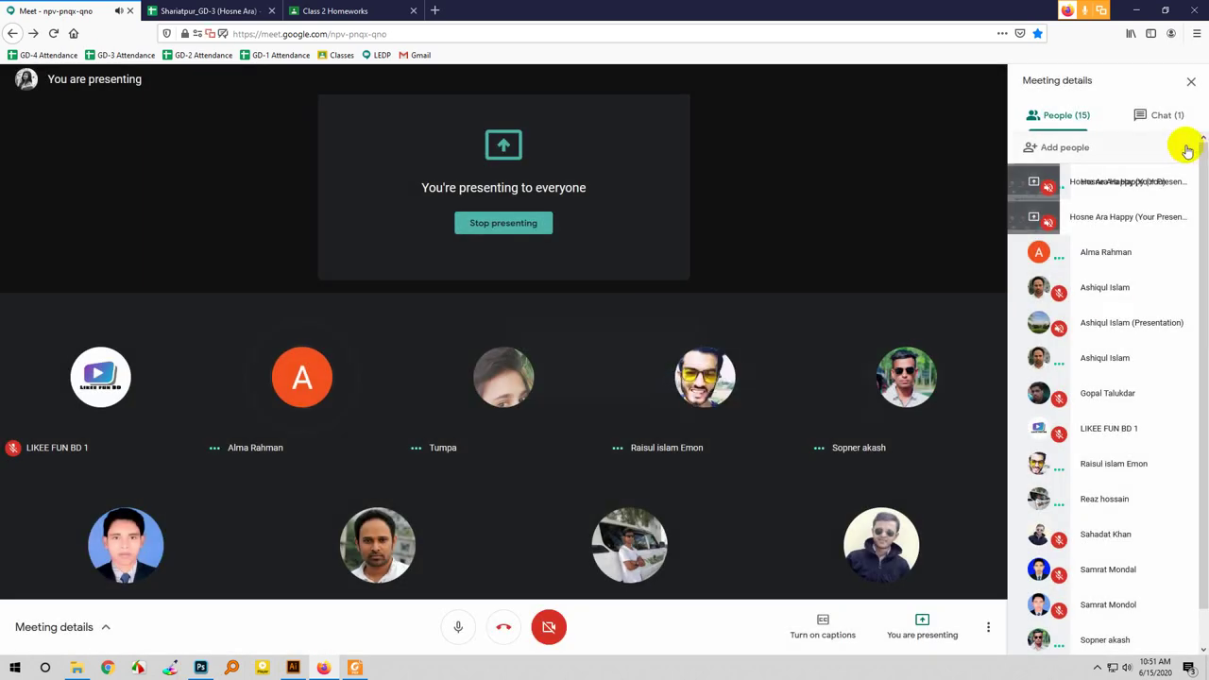
- Mute the last participant in the meeting's people list for everyone in the call
scroll(1157, 571, down, 1)
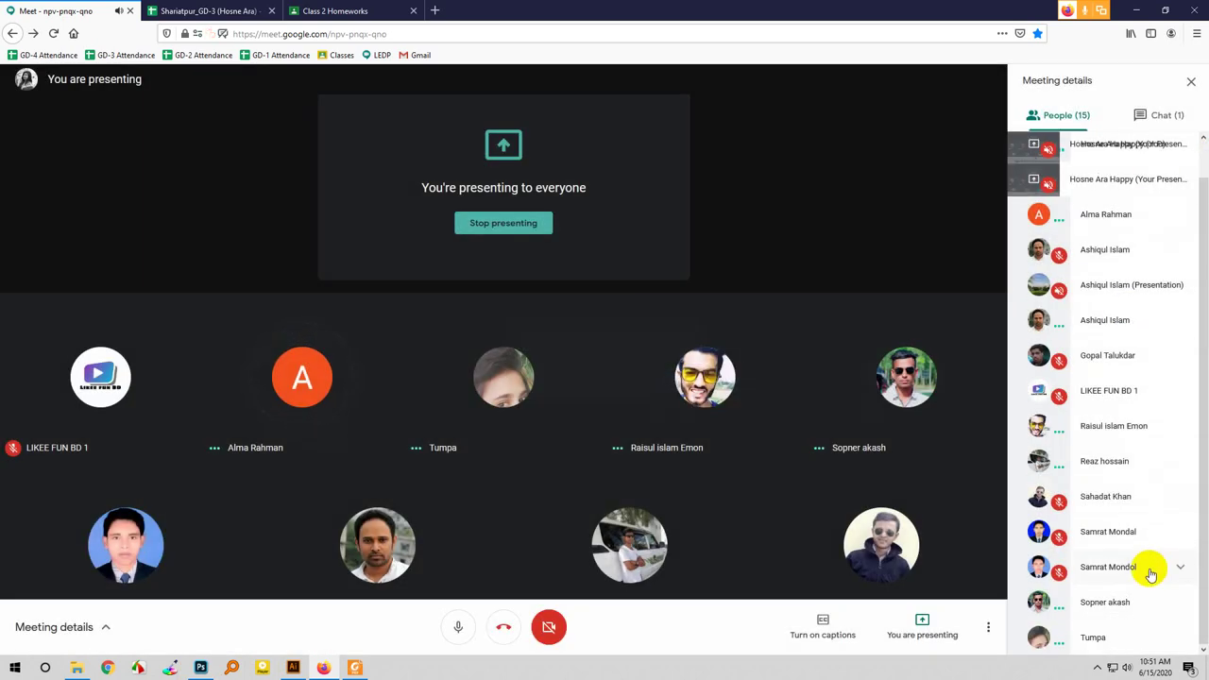
click(1180, 639)
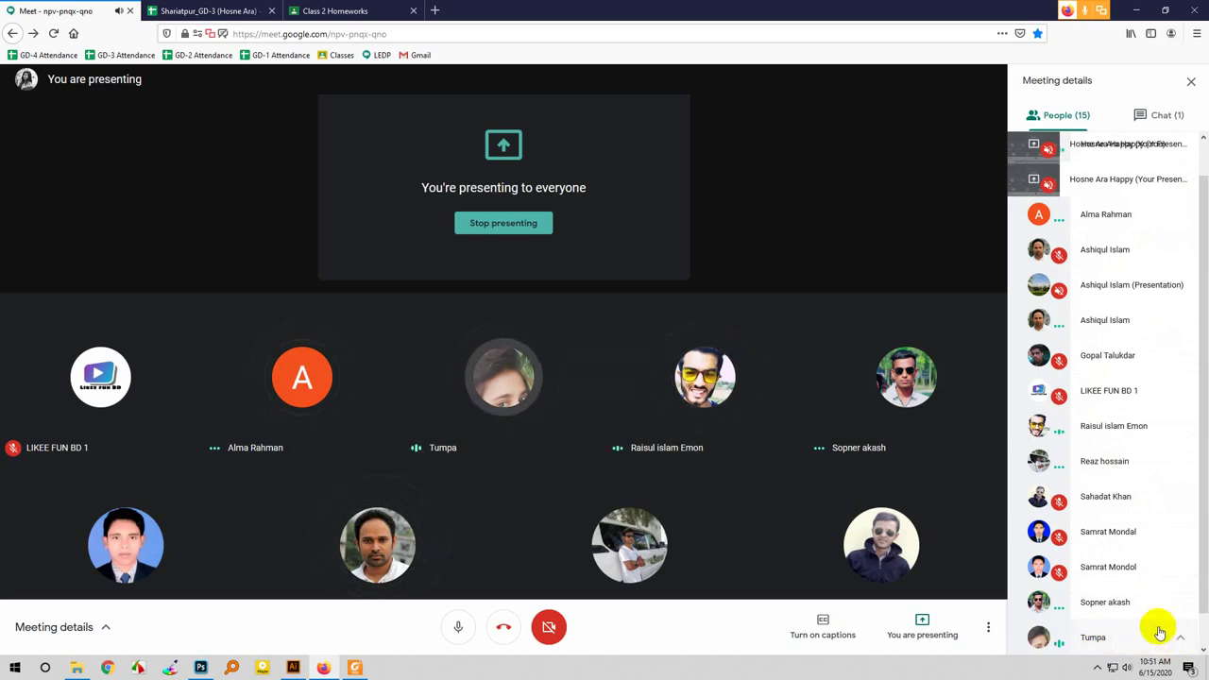
mouse_move(1185, 647)
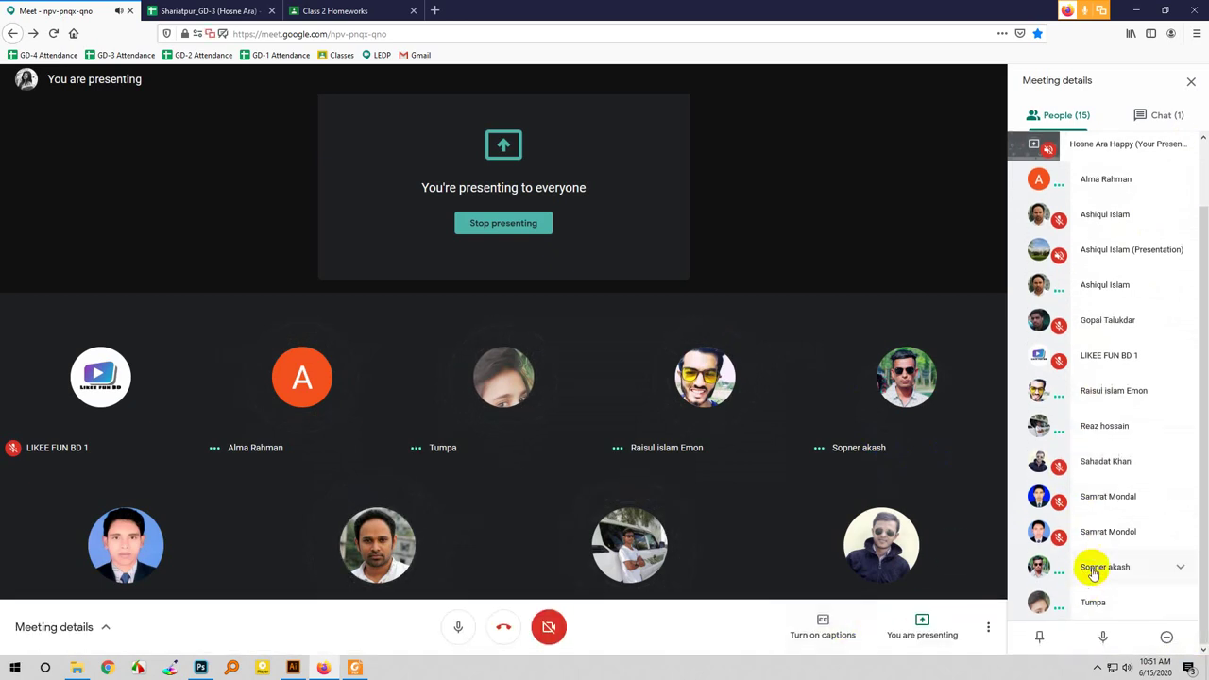
click(1102, 635)
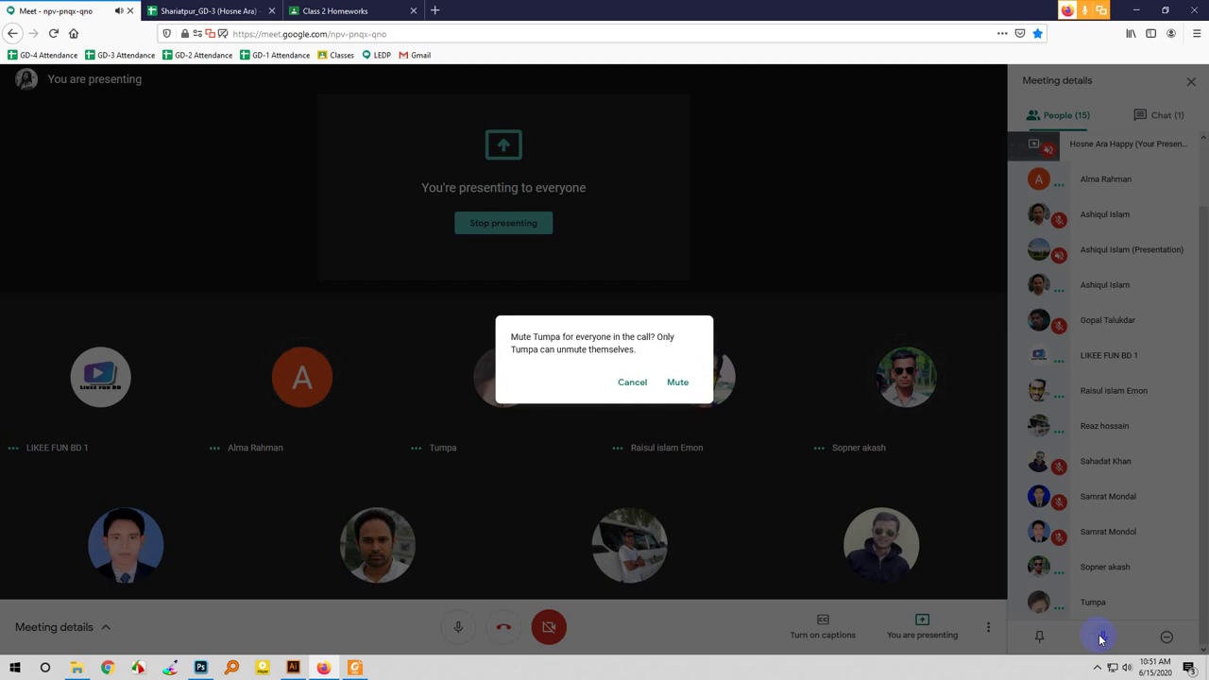
click(676, 385)
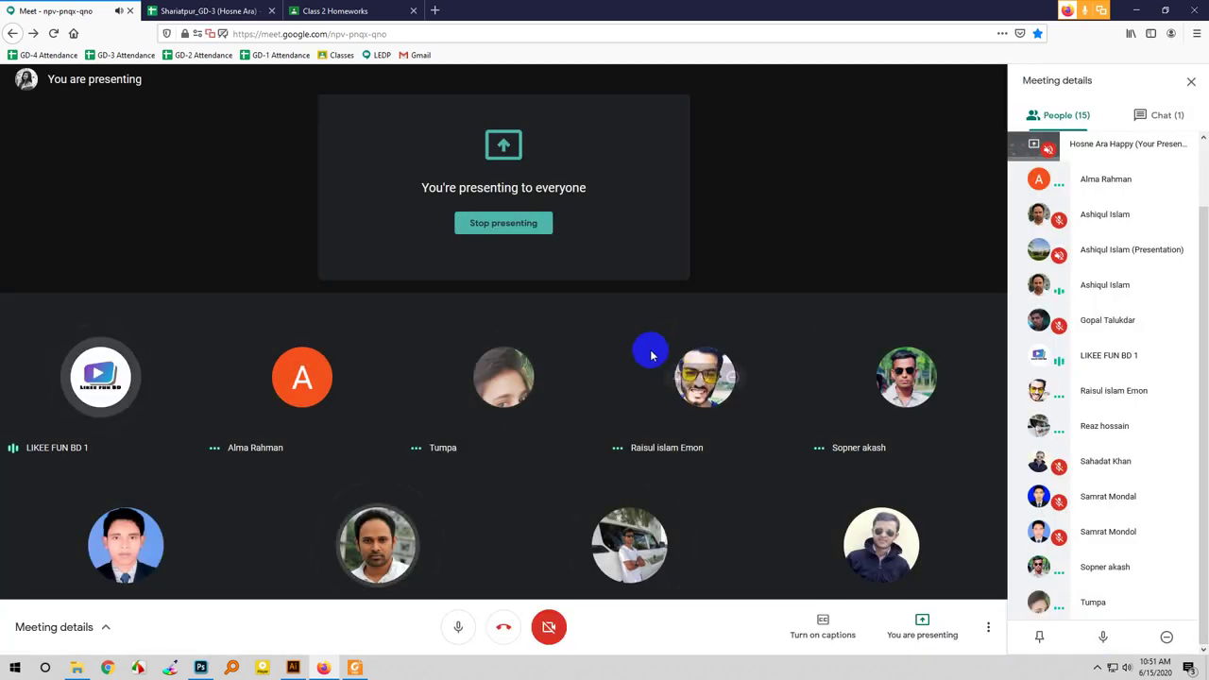
mouse_move(490, 539)
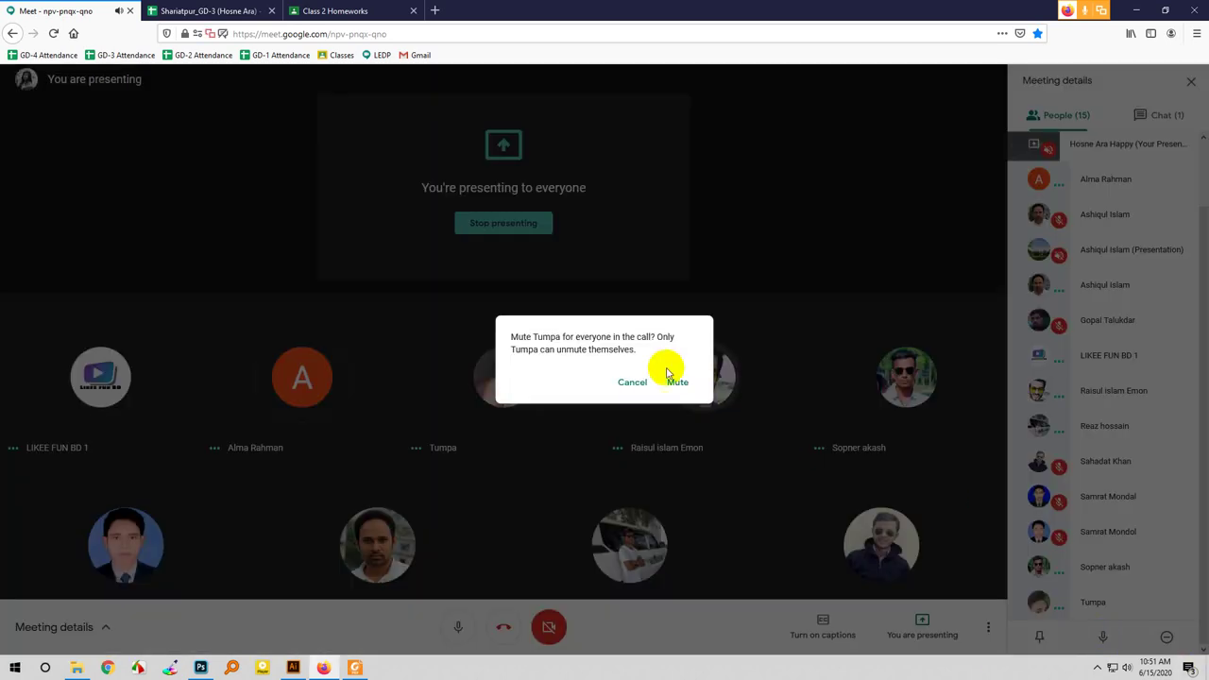
click(677, 380)
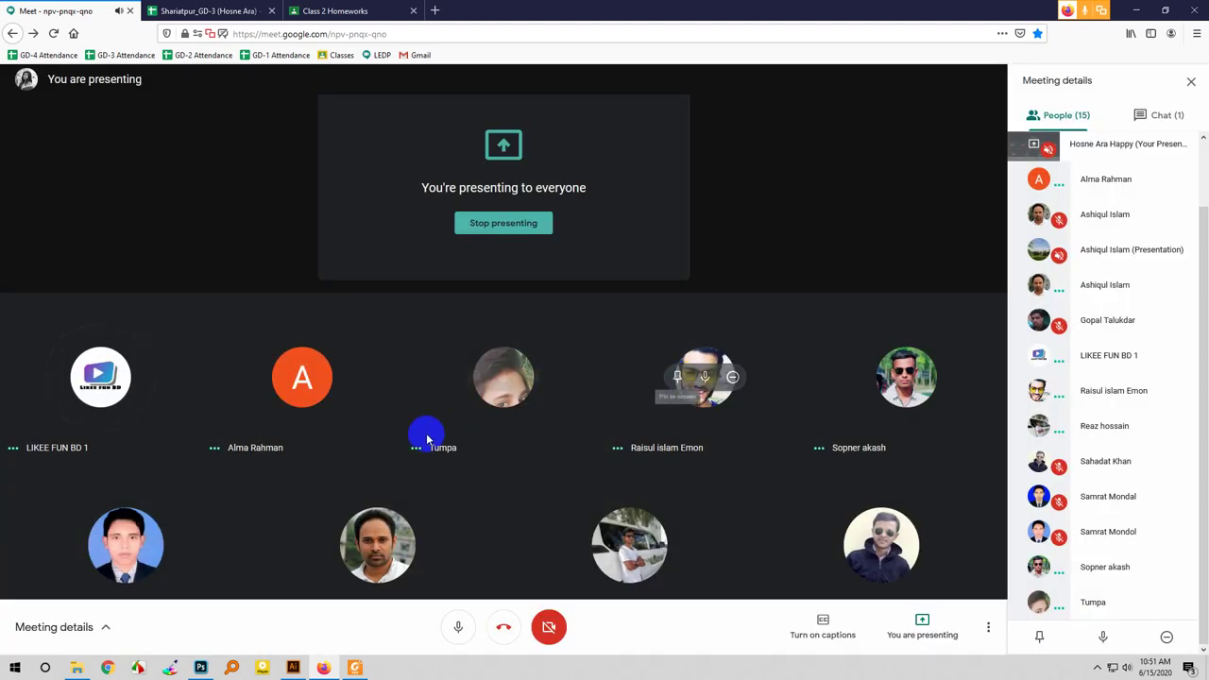
- Return to Photoshop and subtract the loose sky area beside the crown's upper right from the tree selection with the Lasso tool
click(205, 669)
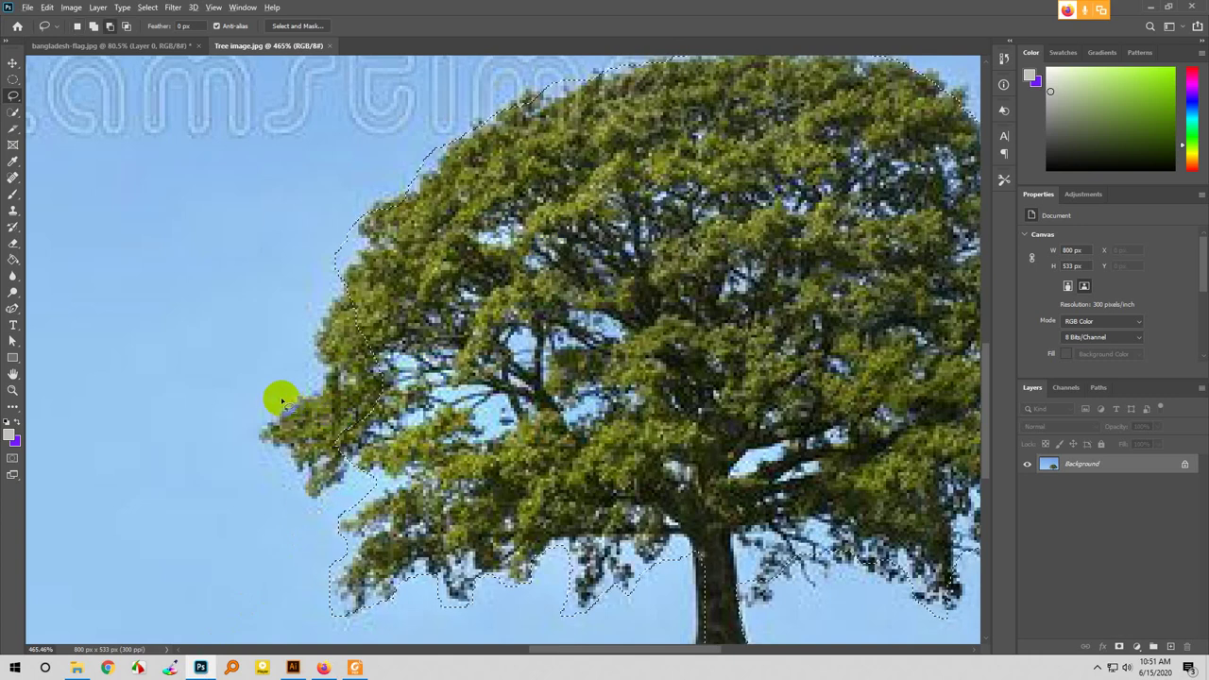
scroll(278, 399, down, 3)
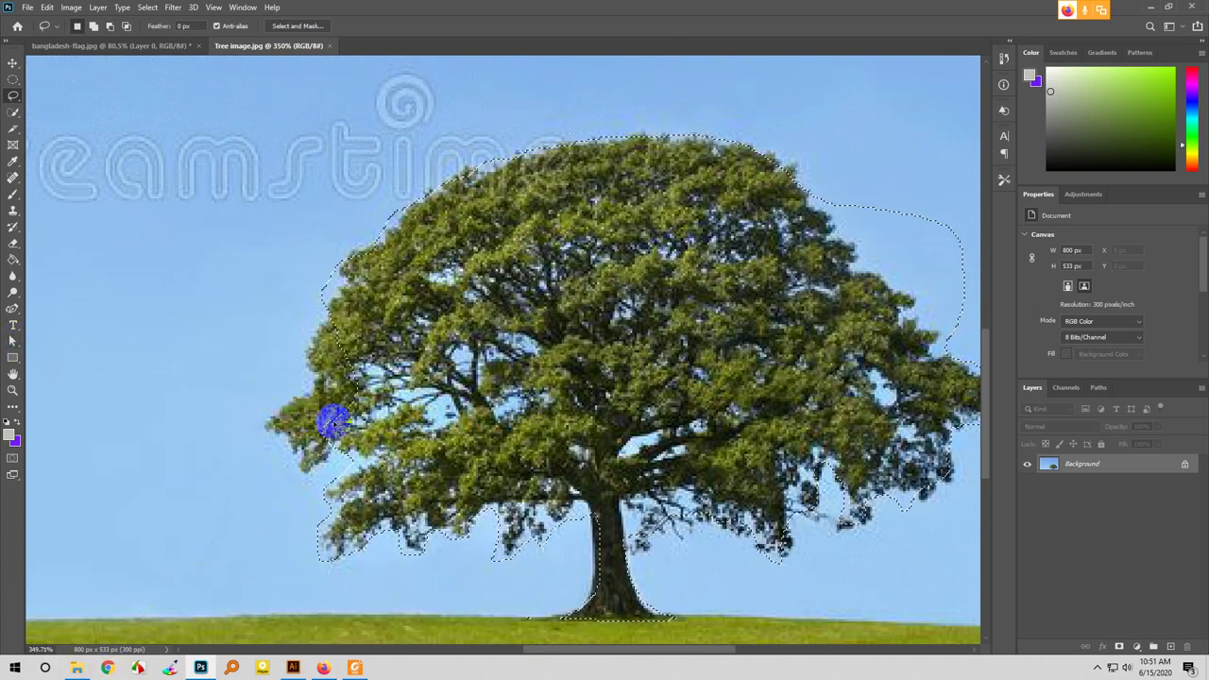
scroll(286, 381, down, 3)
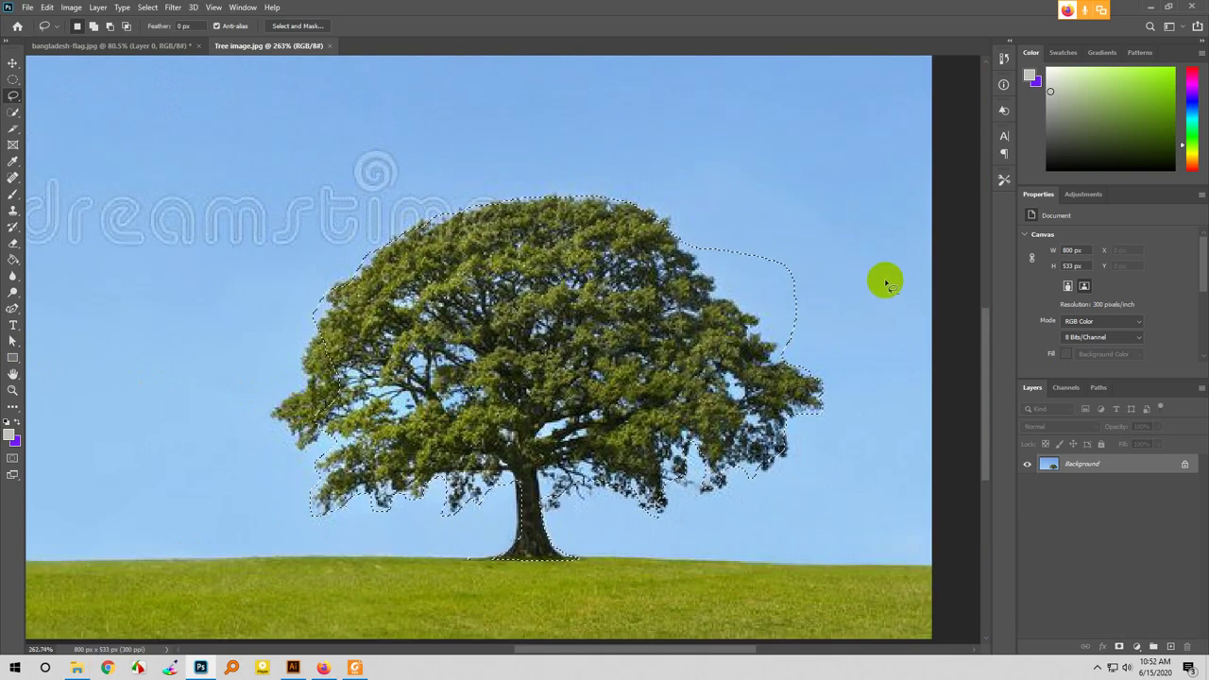
scroll(870, 274, up, 1)
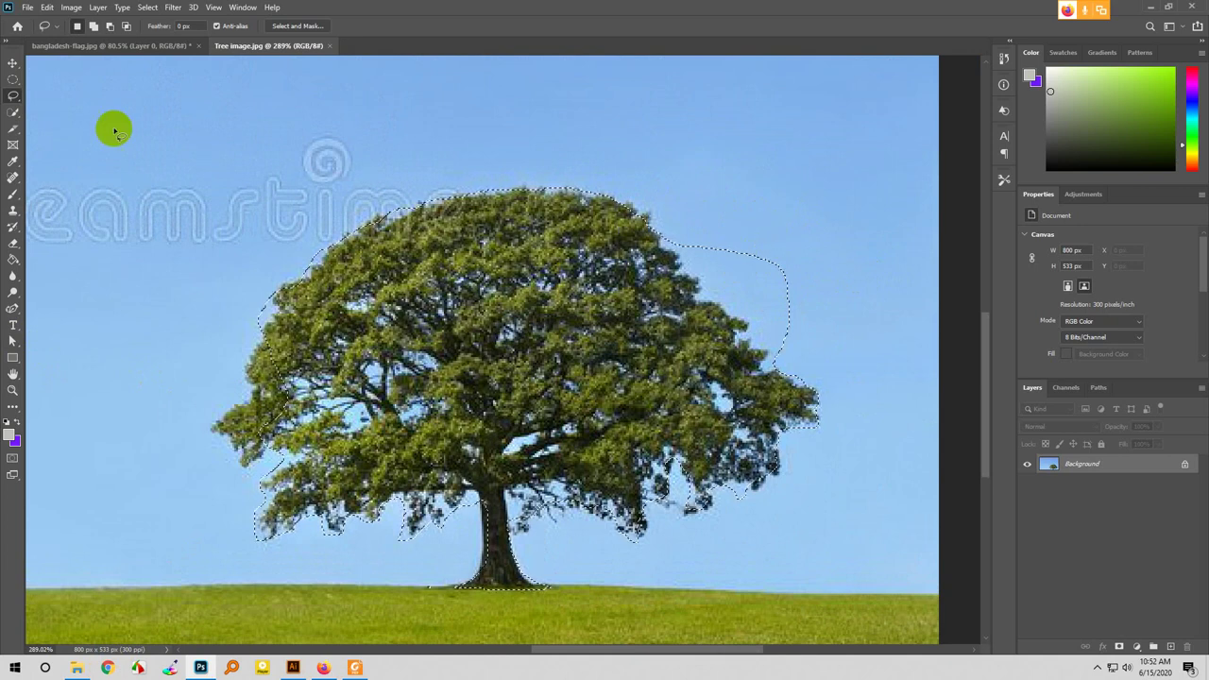
click(13, 82)
click(14, 96)
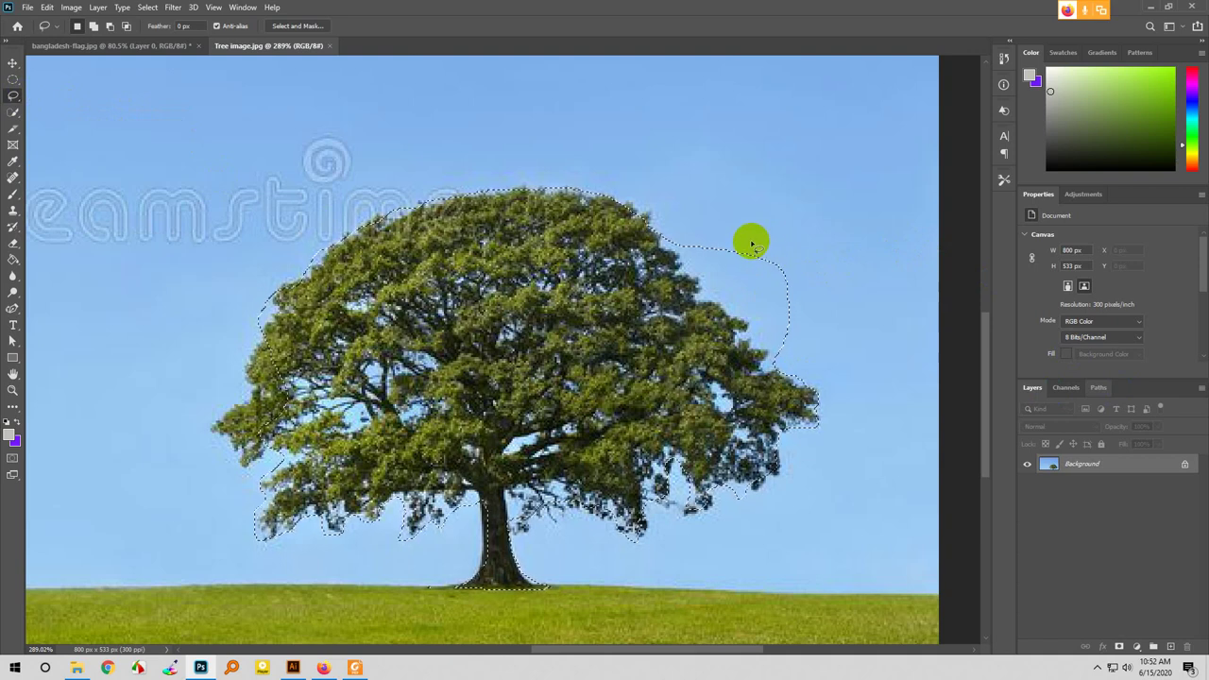
key(alt)
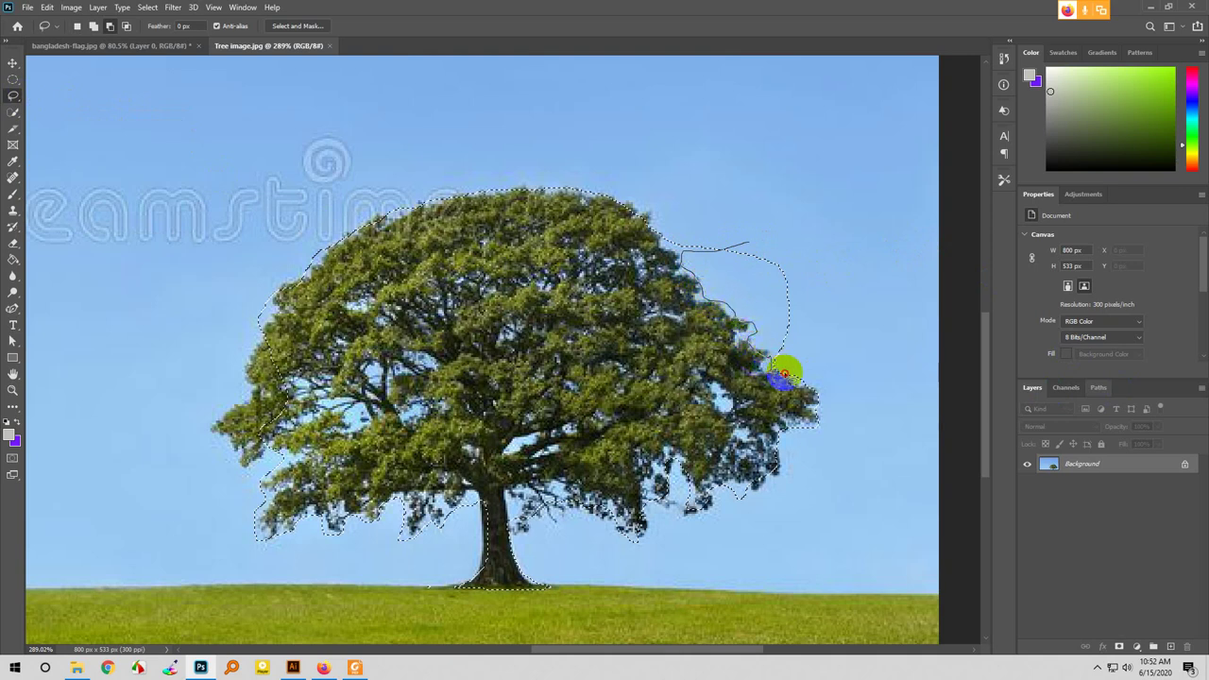
mouse_move(813, 329)
mouse_down()
mouse_move(777, 248)
mouse_move(746, 247)
mouse_up()
mouse_move(675, 238)
mouse_down()
mouse_move(719, 260)
mouse_move(727, 243)
mouse_move(679, 238)
mouse_up()
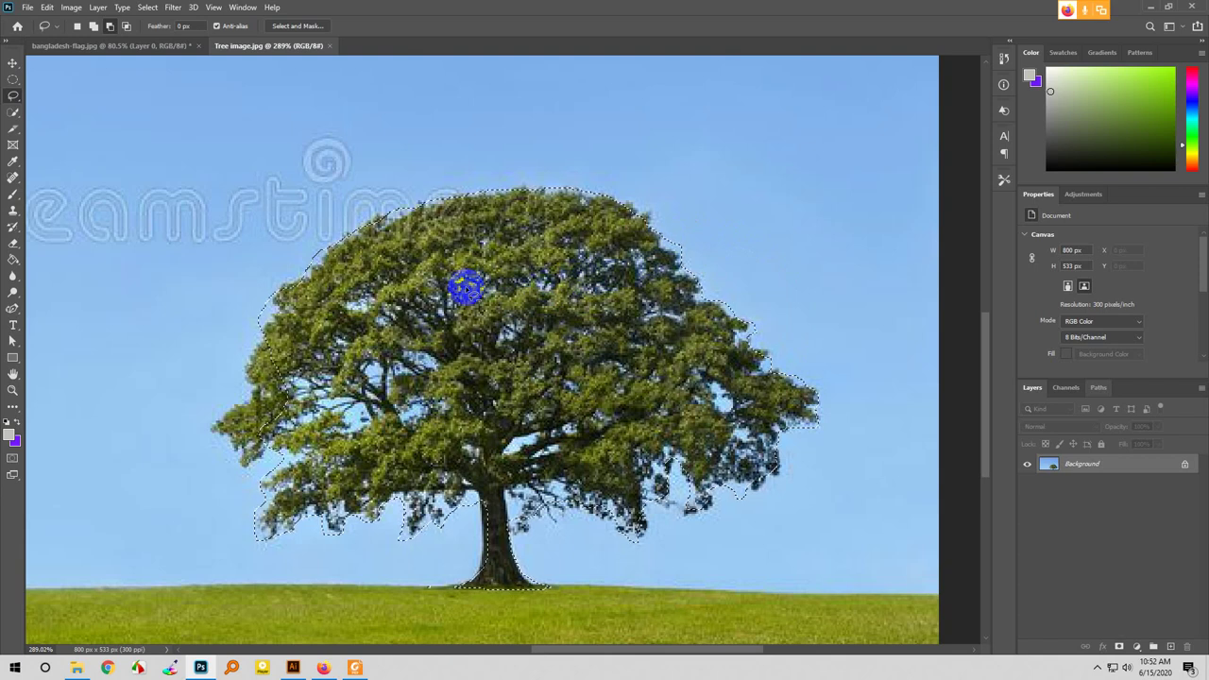
- Drop the tree selection and undo the deselection
mouse_move(304, 350)
mouse_down()
mouse_move(224, 478)
mouse_move(284, 369)
mouse_up()
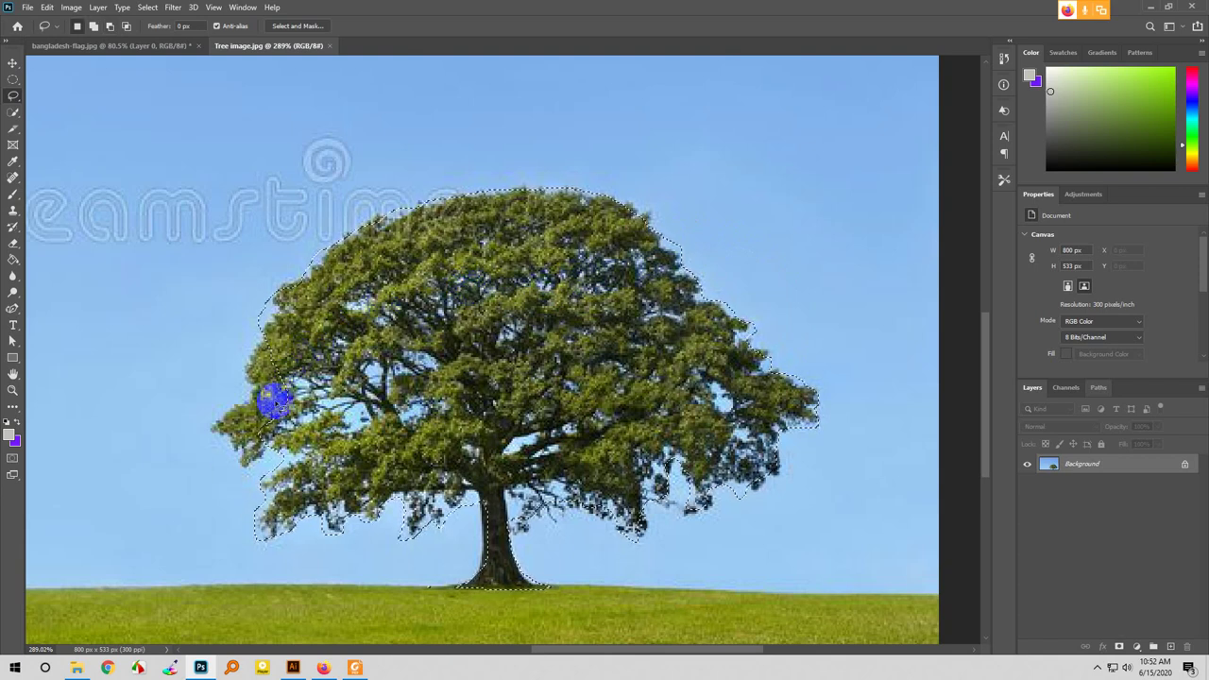
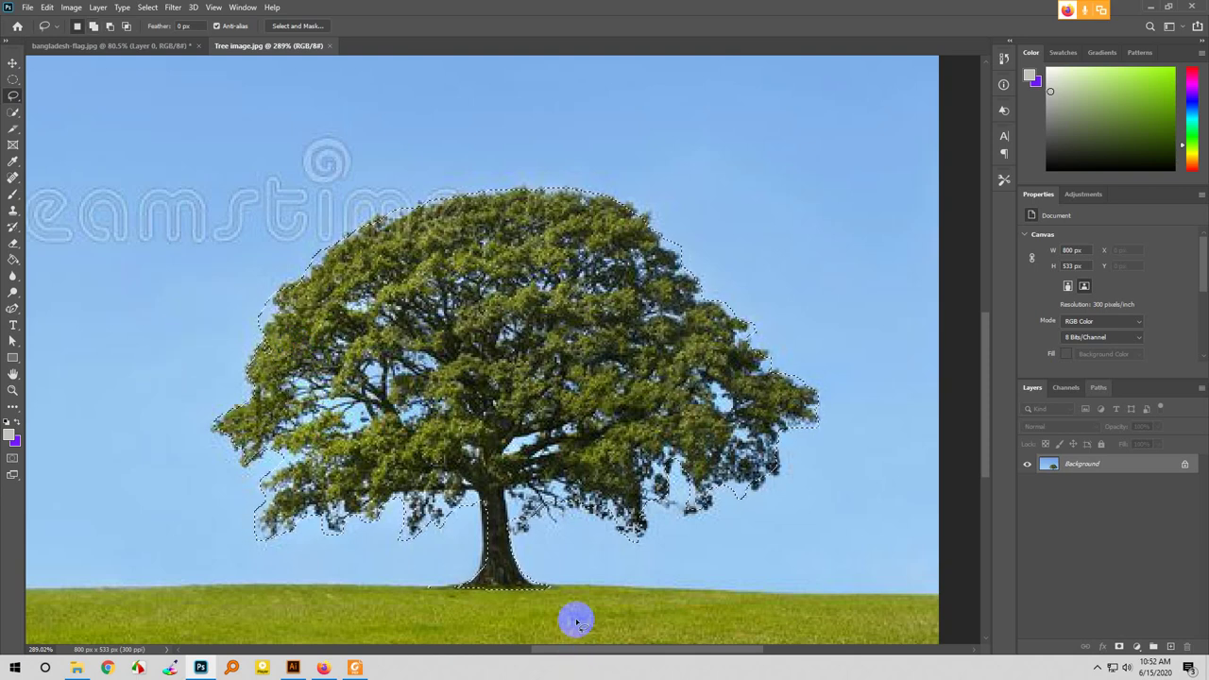
click(535, 526)
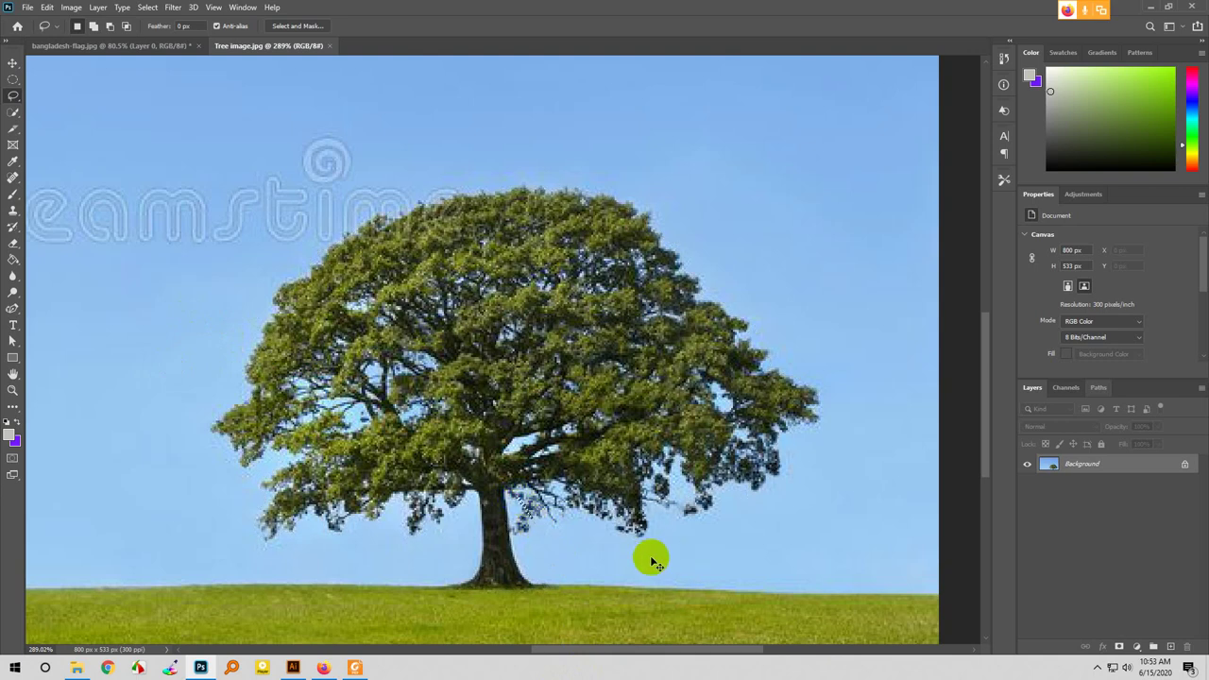
key(ctrl+z)
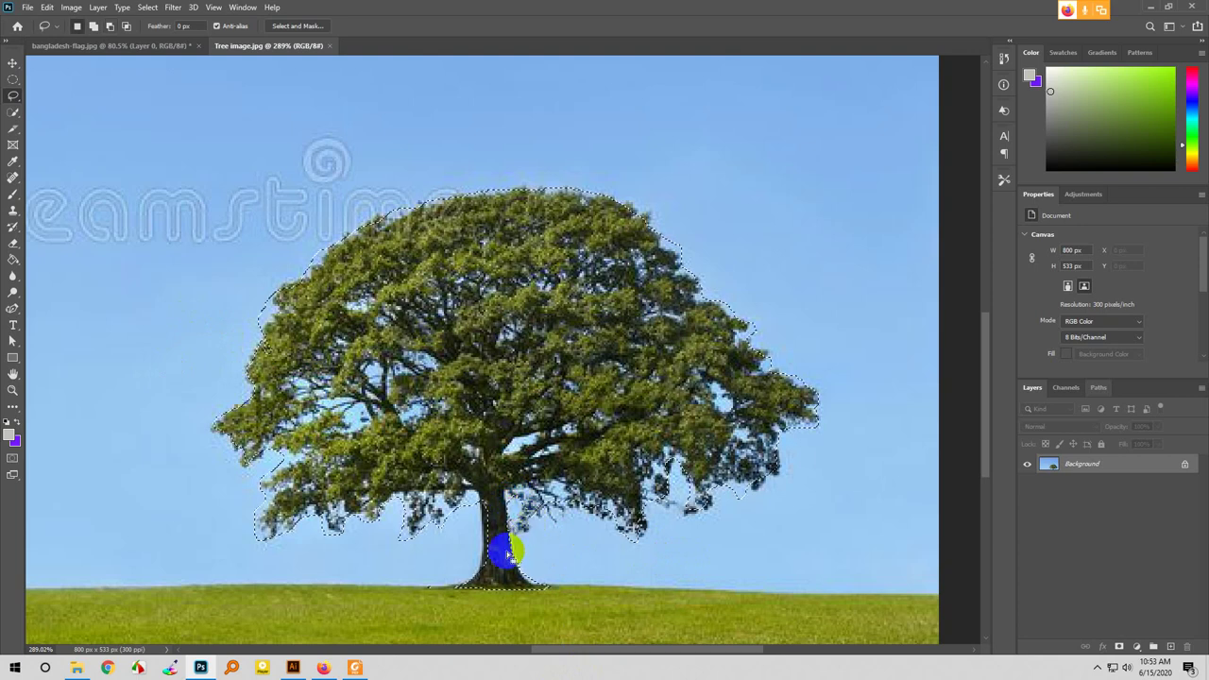
- Subtract the stray sliver on the ground left of the trunk's base from the tree selection with a freehand Lasso loop
scroll(480, 561, down, 3)
scroll(383, 568, up, 5)
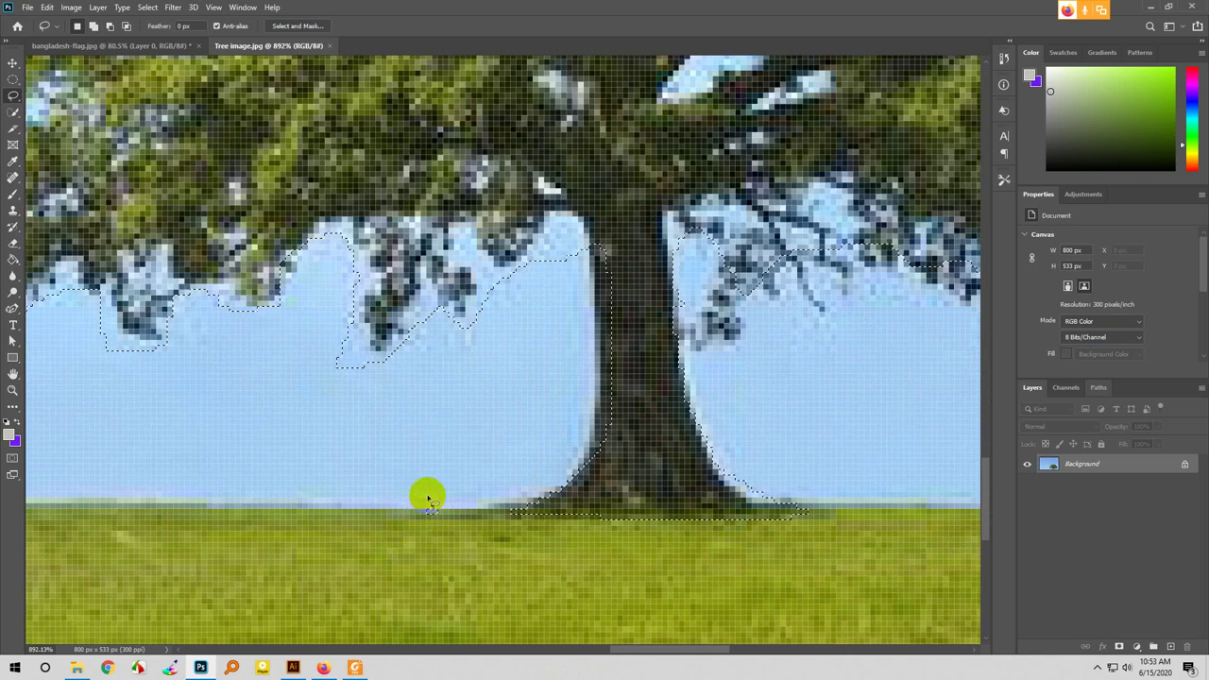
key(alt)
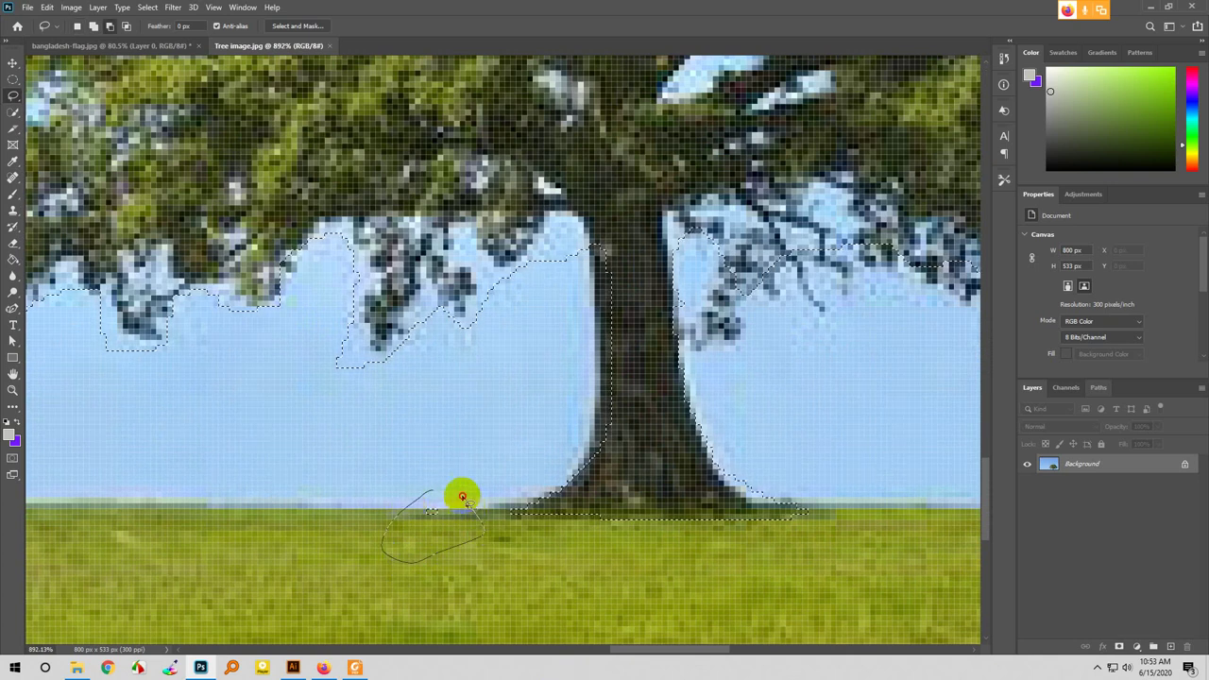
drag(430, 491, 429, 493)
scroll(430, 491, down, 2)
scroll(426, 451, down, 2)
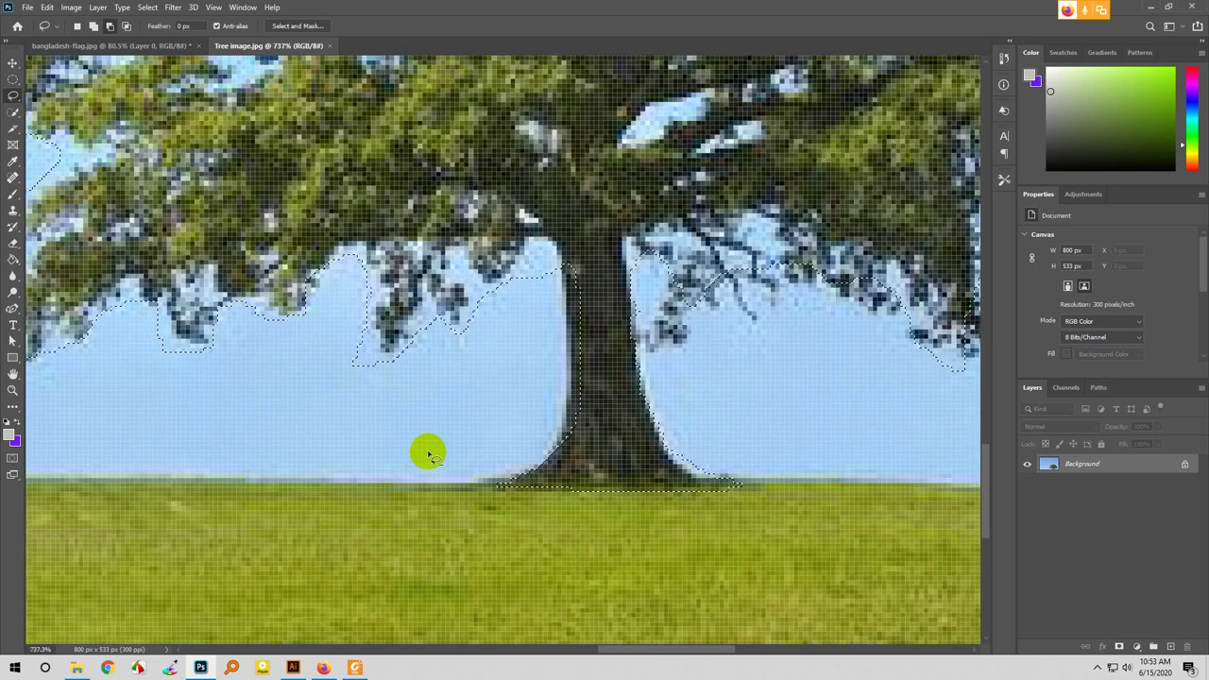
scroll(430, 457, down, 2)
scroll(459, 284, up, 3)
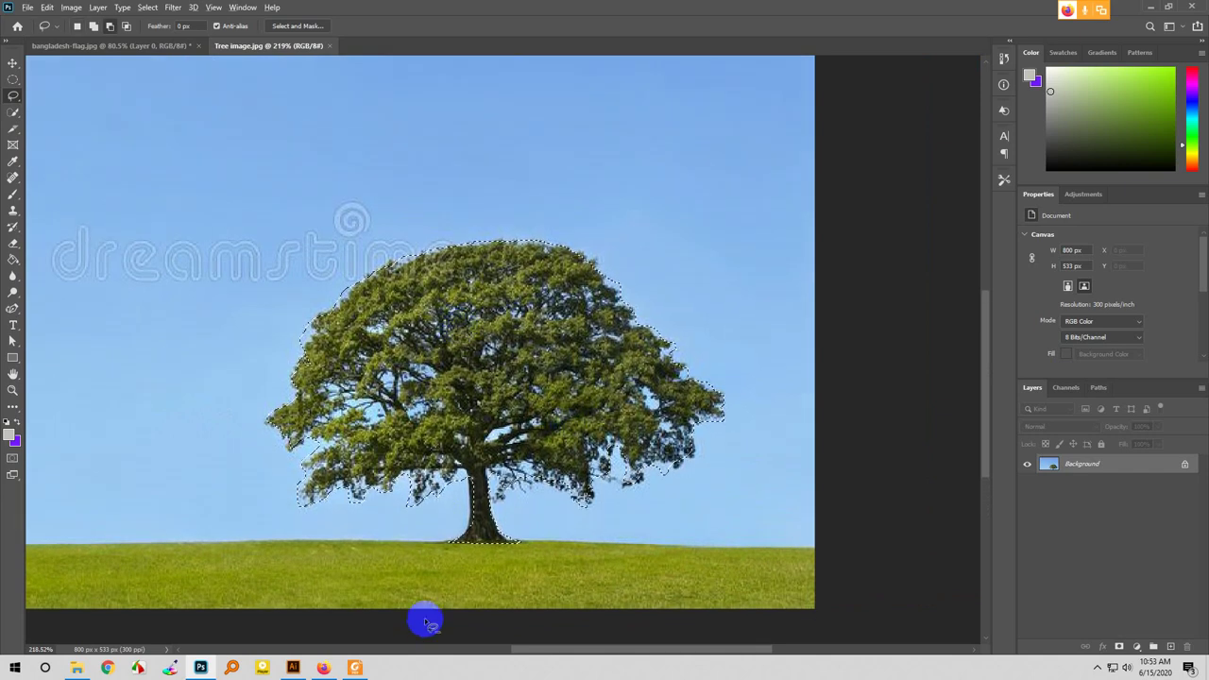
scroll(420, 482, up, 2)
scroll(420, 483, down, 4)
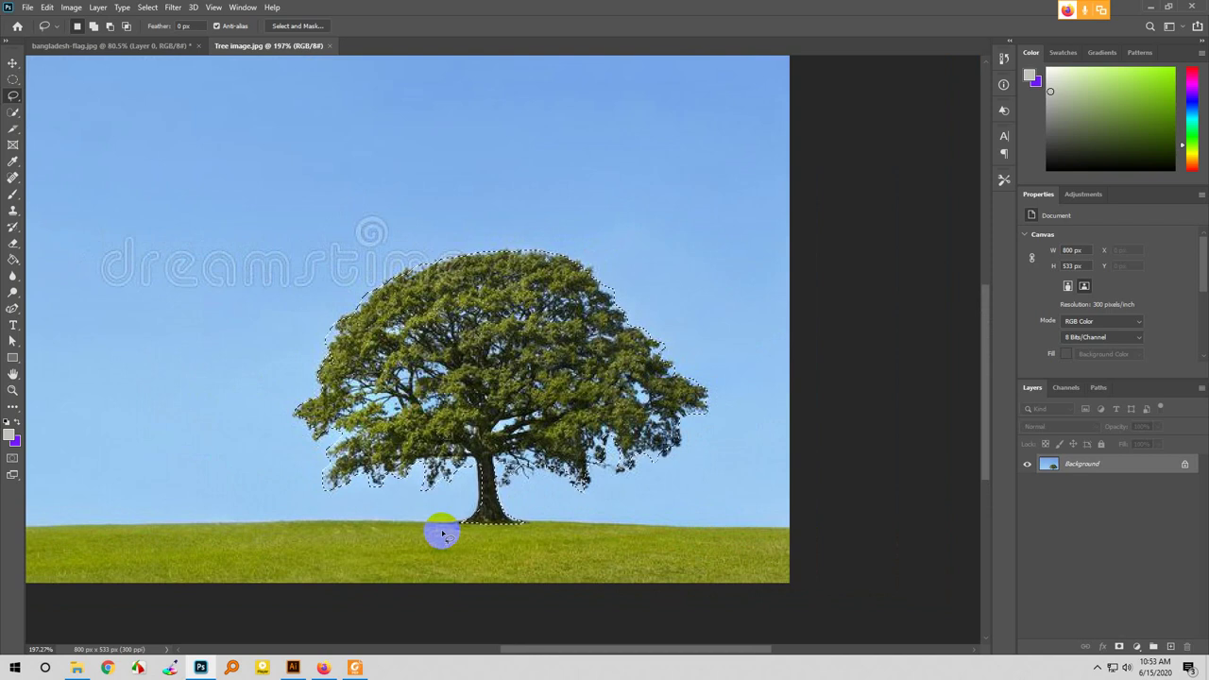
- Choose the standard Lasso tool again among the lasso variants
right_click(13, 97)
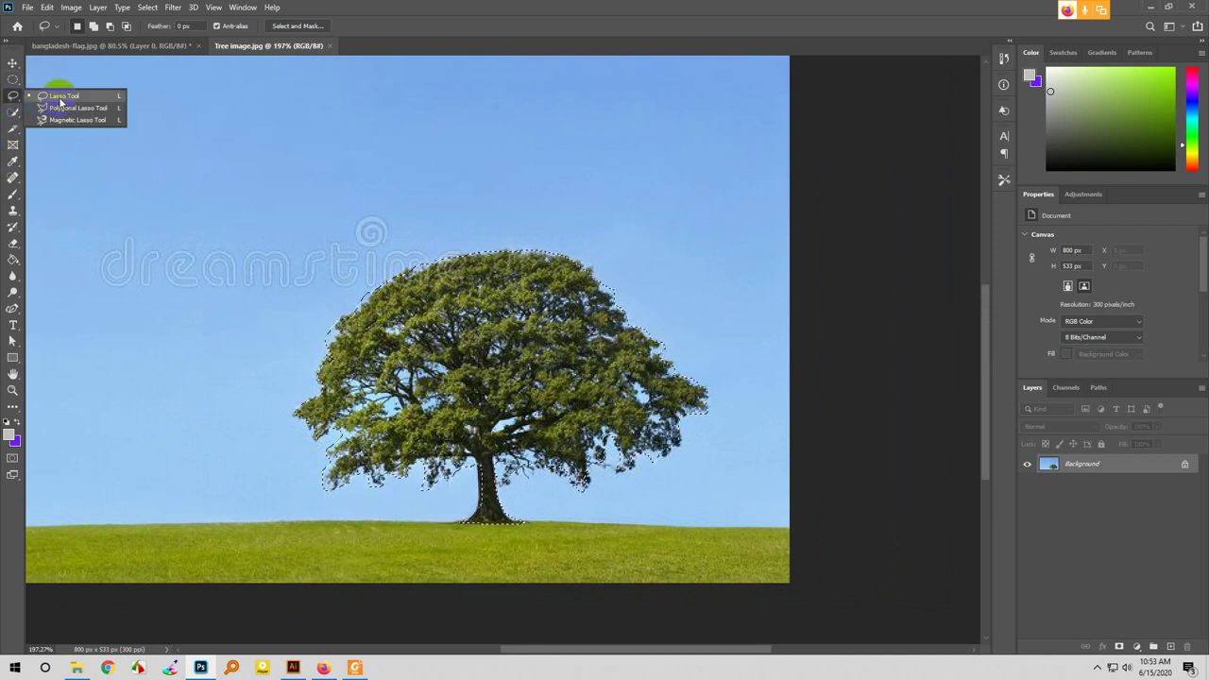
click(57, 100)
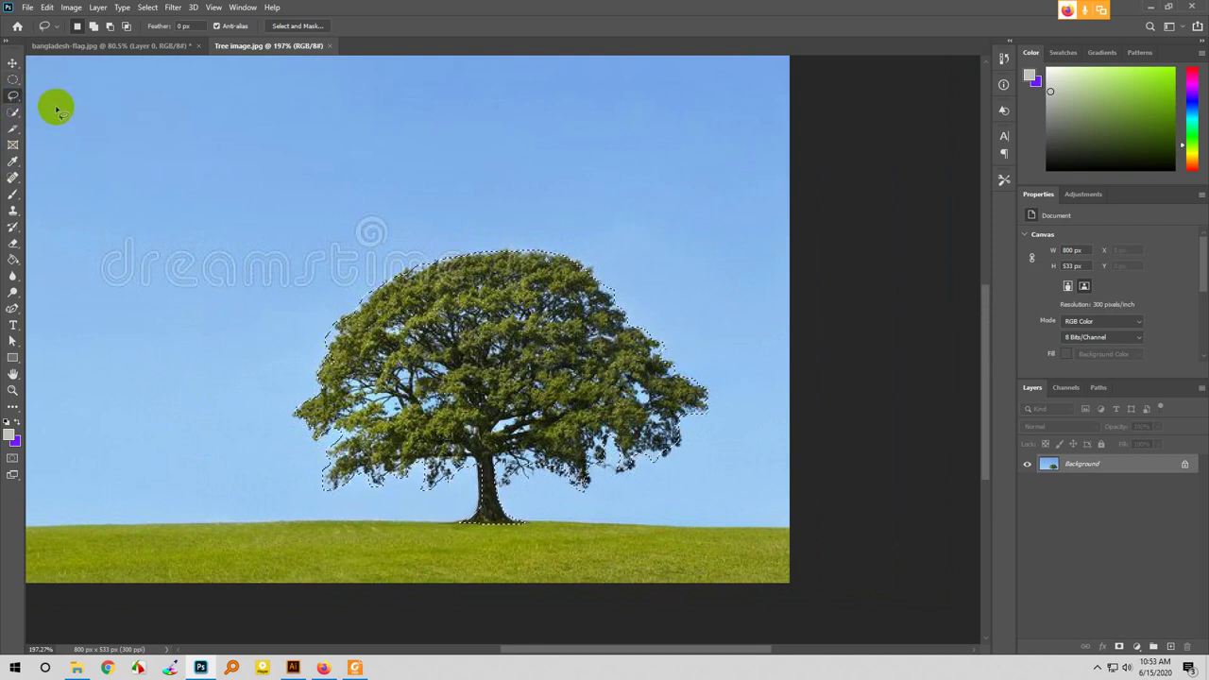
mouse_move(560, 239)
mouse_down()
mouse_move(560, 405)
mouse_move(601, 349)
mouse_move(628, 466)
mouse_up()
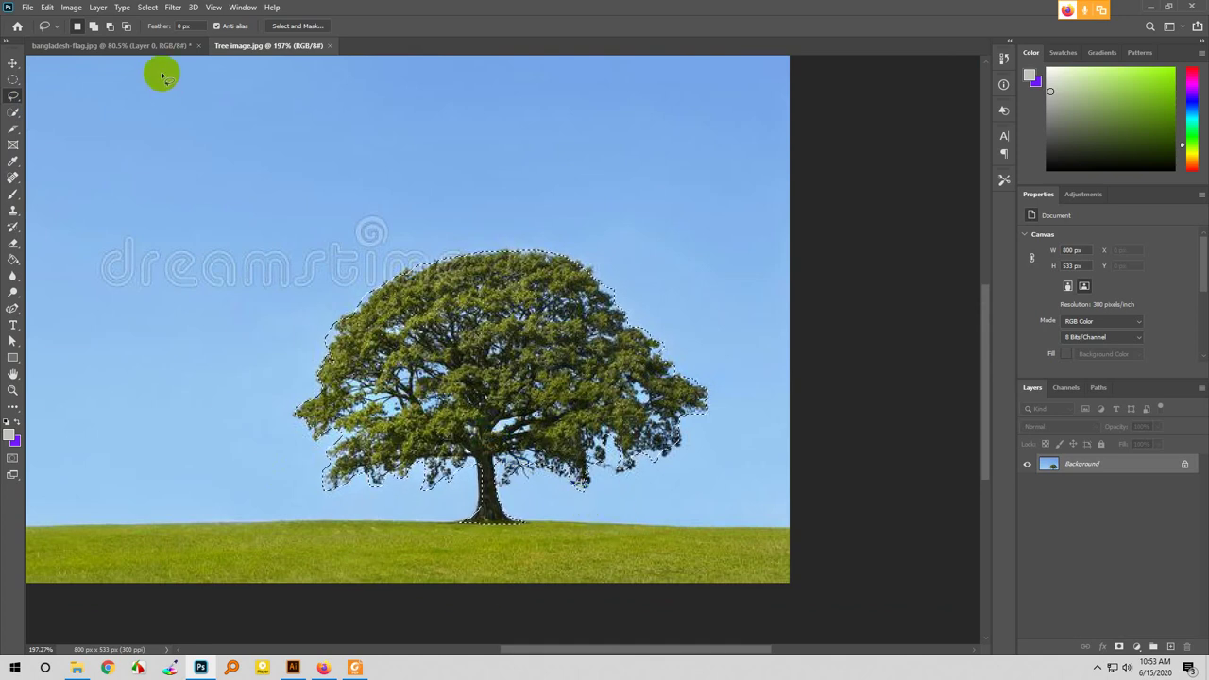
click(124, 46)
click(418, 255)
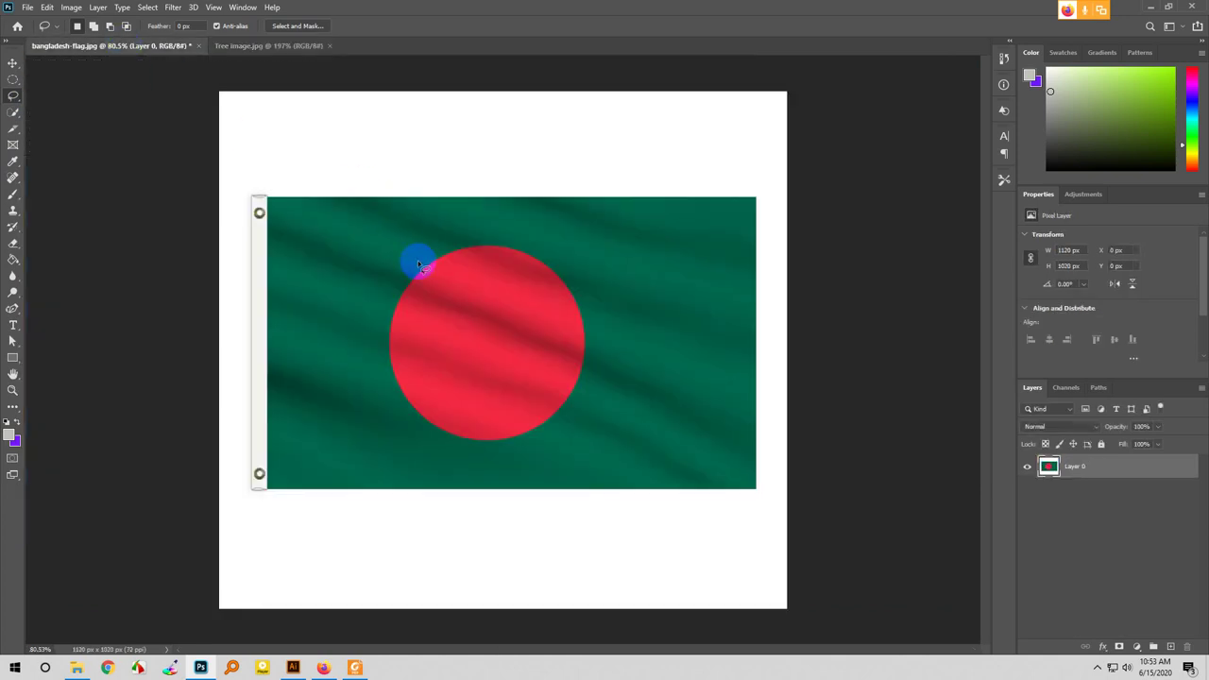
click(228, 48)
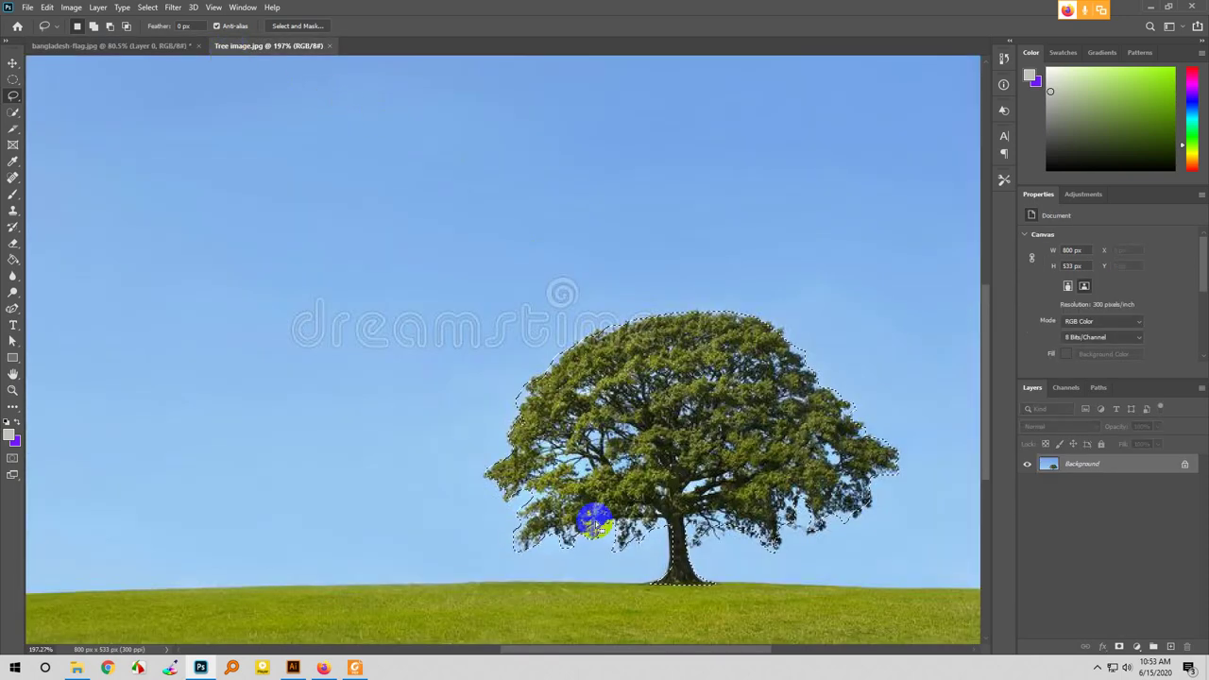
scroll(599, 529, down, 1)
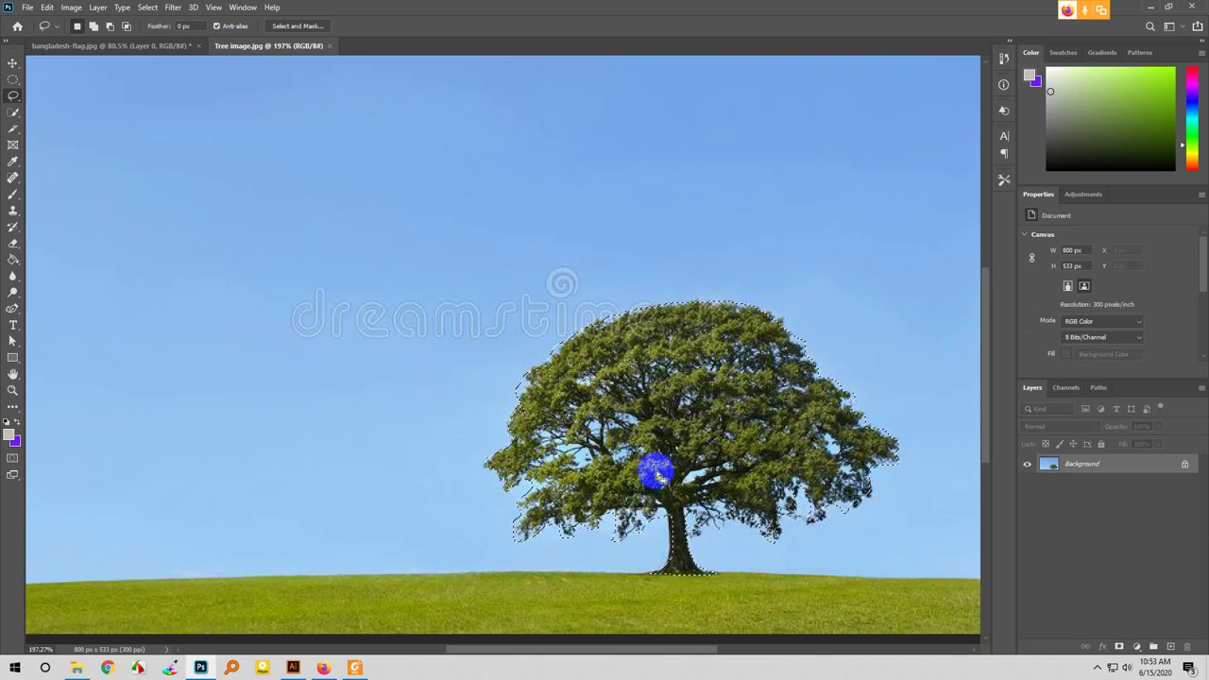
right_click(12, 94)
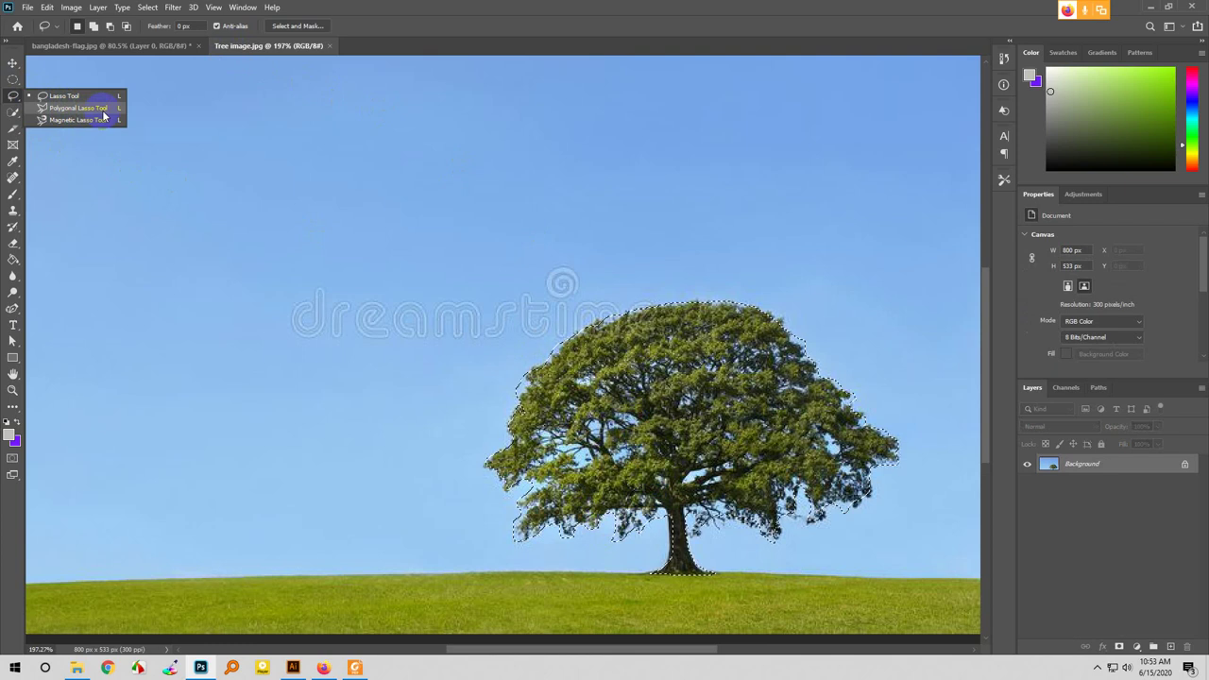
scroll(368, 355, down, 1)
scroll(369, 354, down, 1)
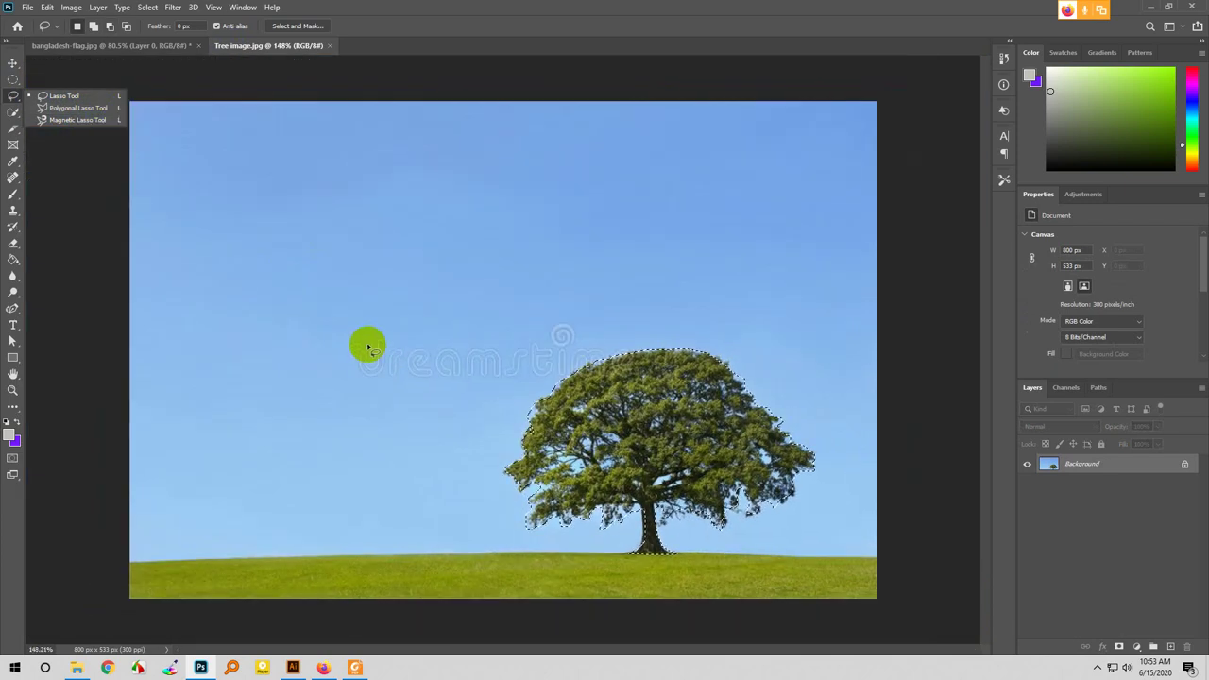
- Open the image Wooden Cube.png from the Class 2 folder
click(28, 7)
click(39, 33)
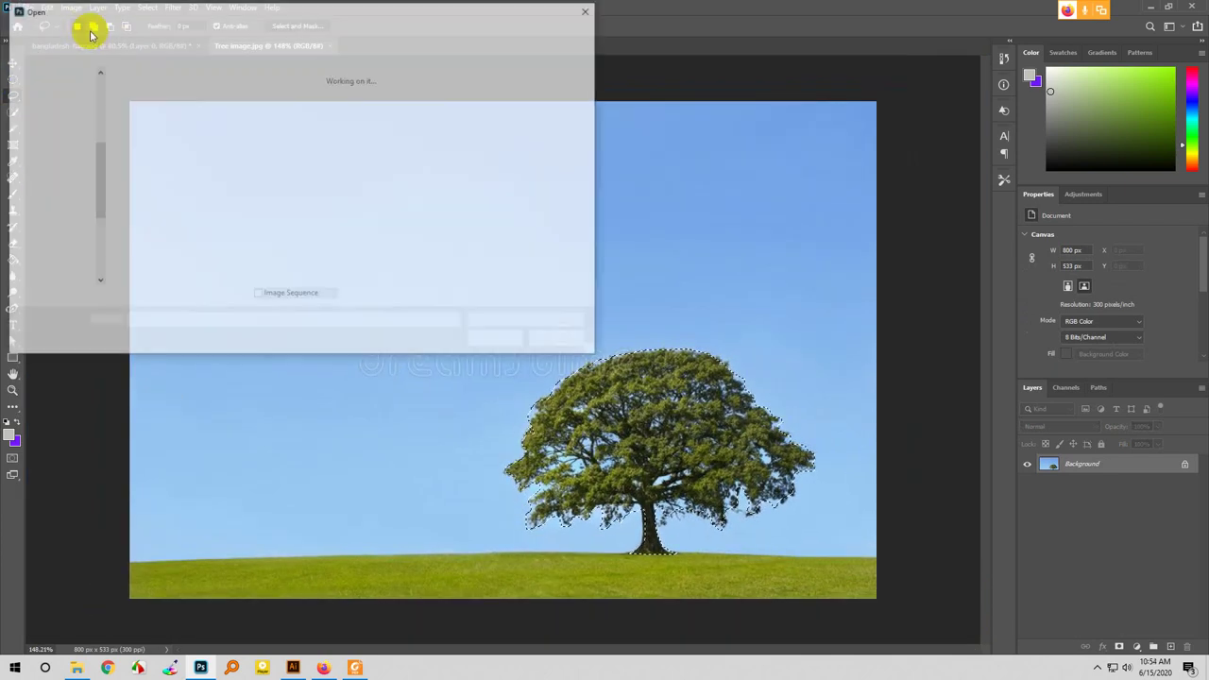
click(430, 113)
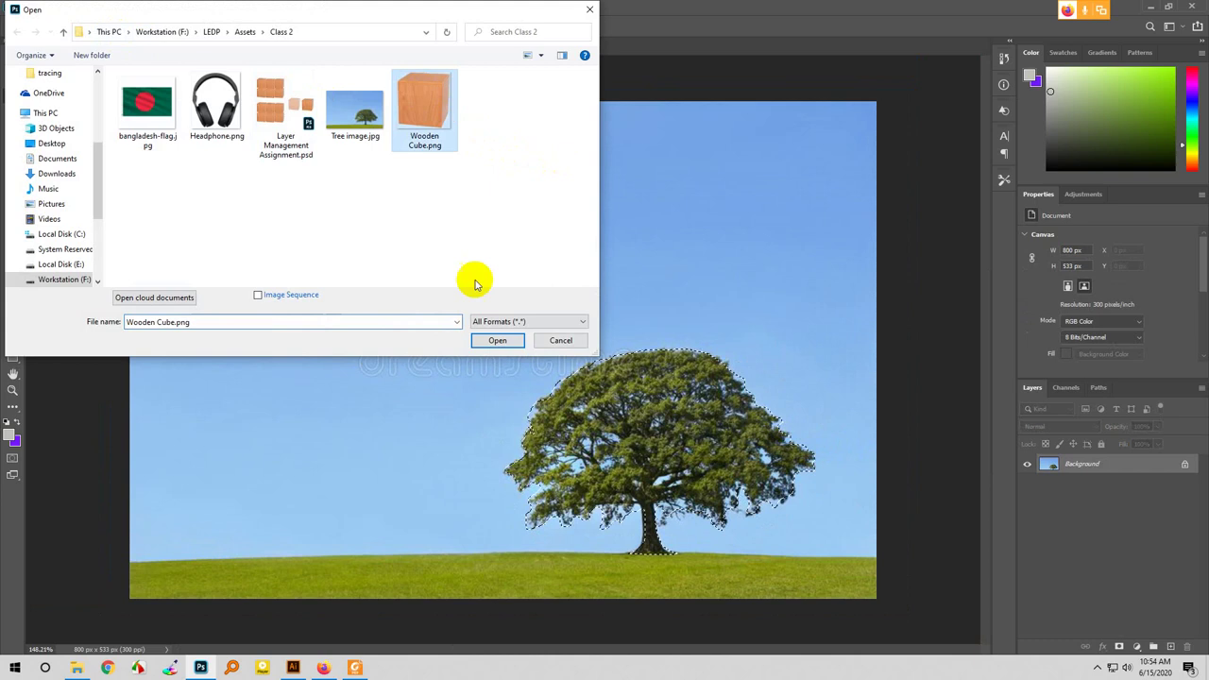
click(497, 340)
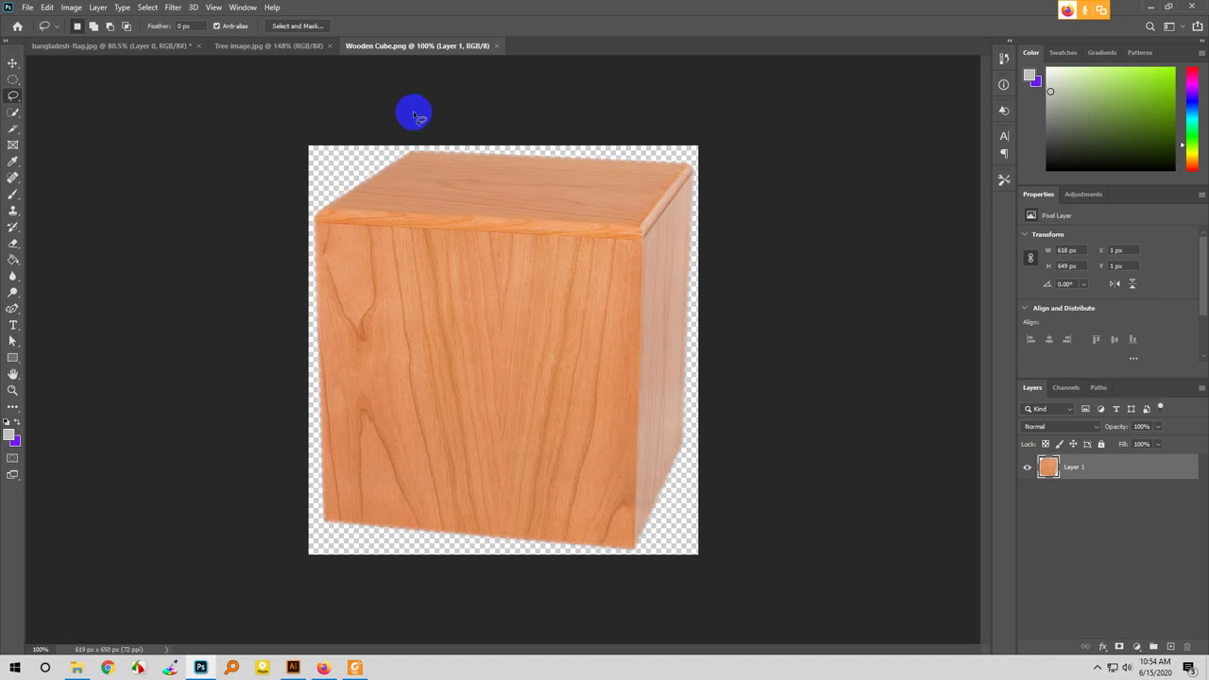
- Select the whole wooden cube by tracing its outer edges corner by corner with the Polygonal Lasso tool, closing at the starting corner
right_click(14, 98)
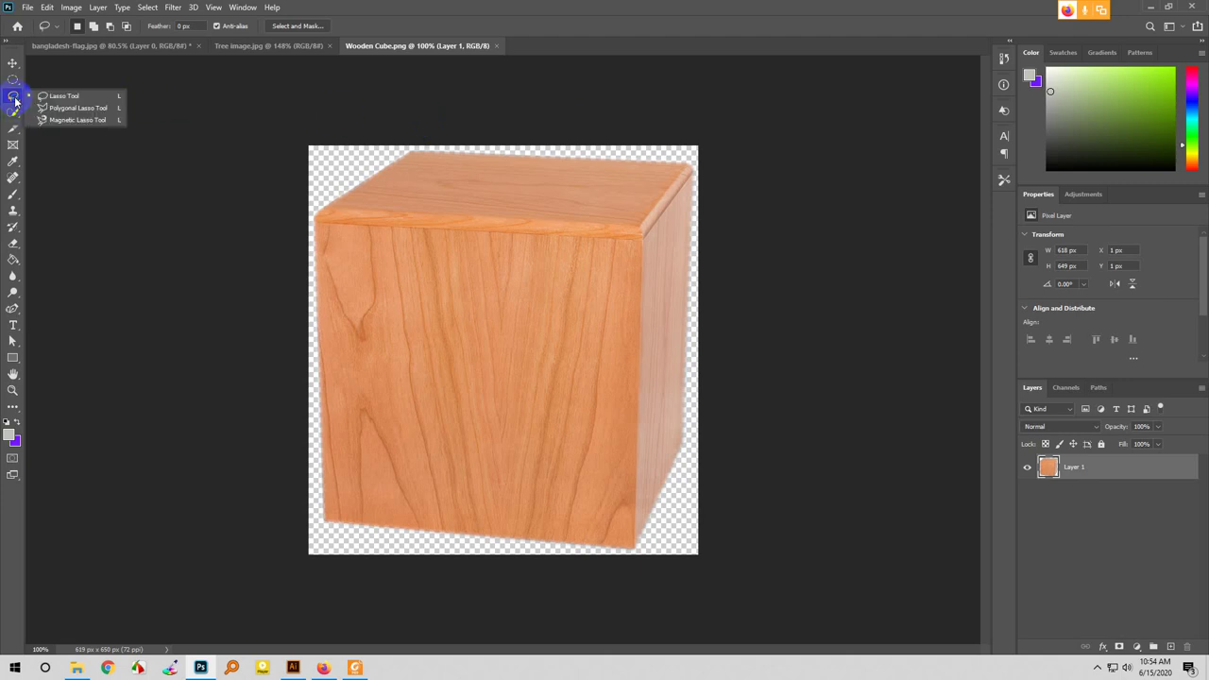
click(66, 109)
click(413, 150)
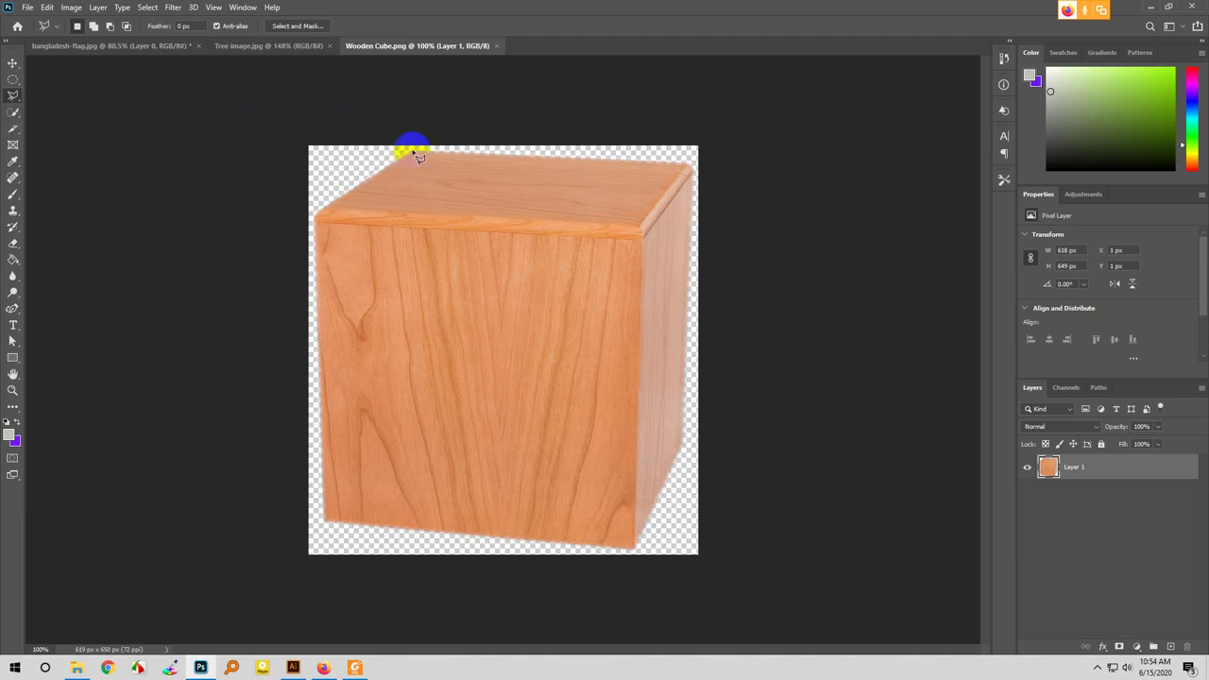
click(318, 216)
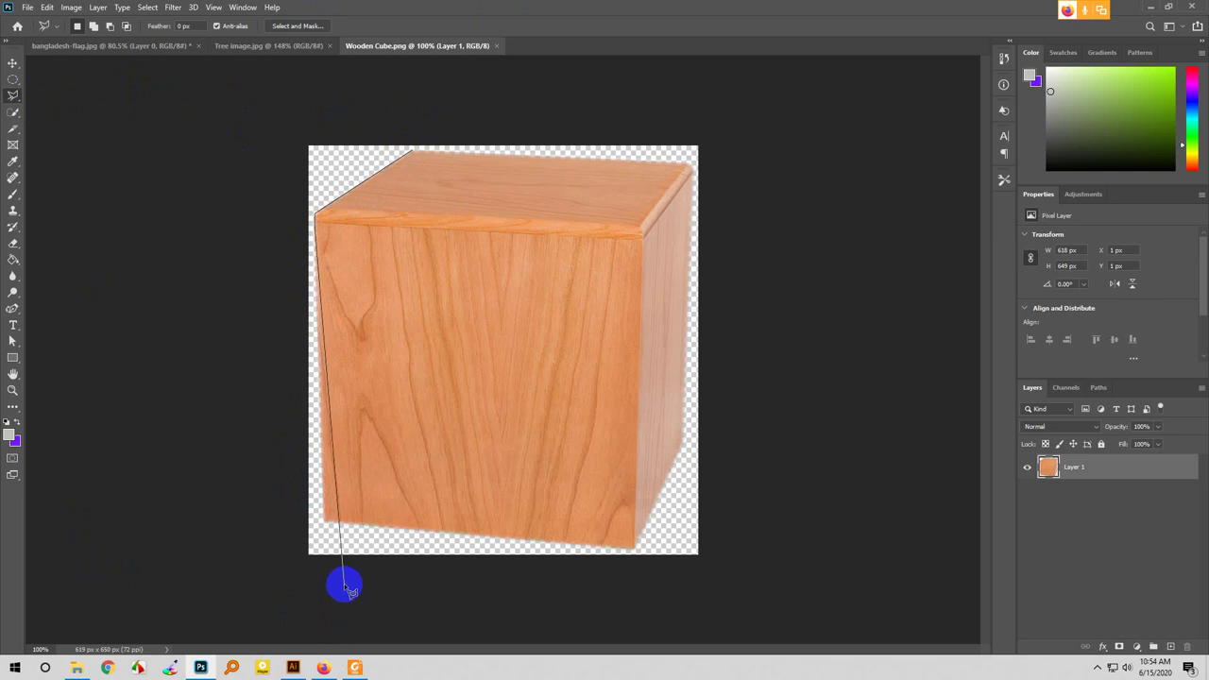
click(322, 520)
click(663, 546)
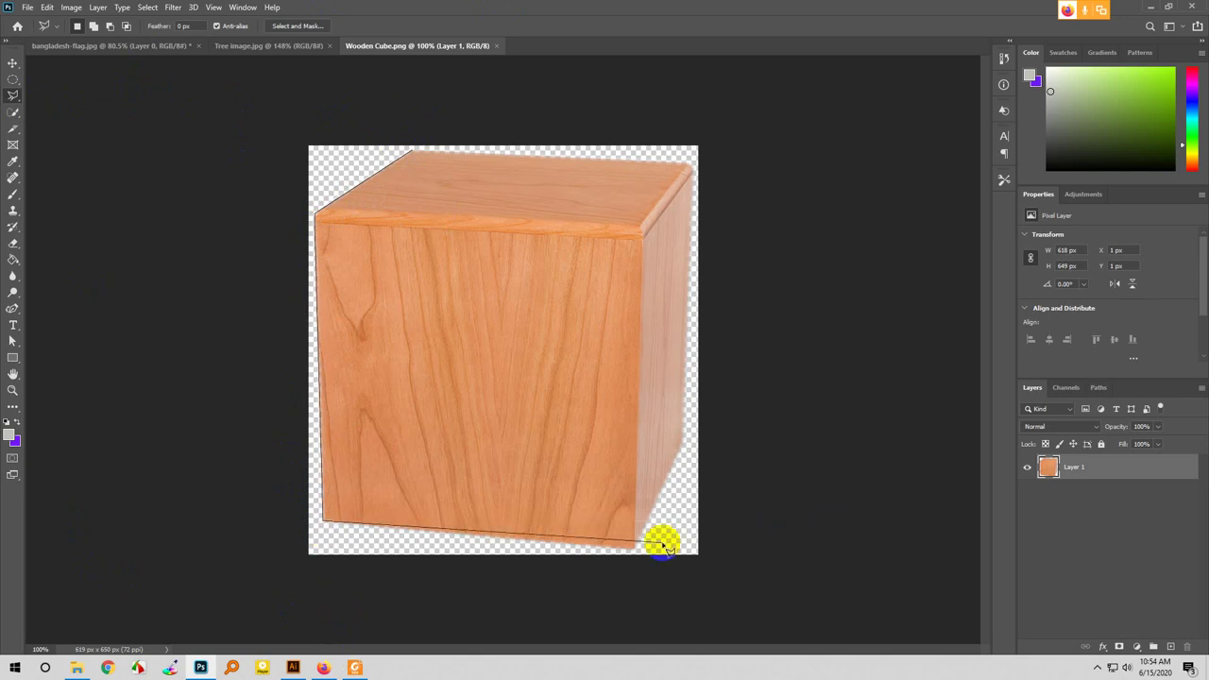
key(BackSpace)
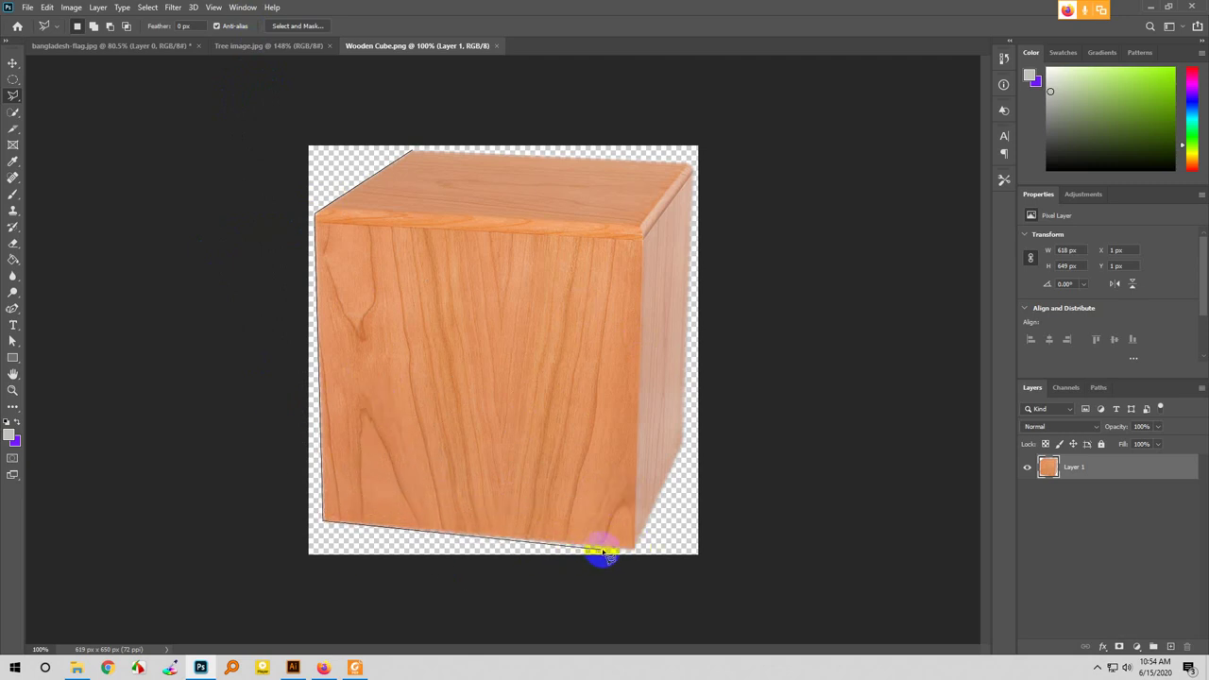
click(635, 550)
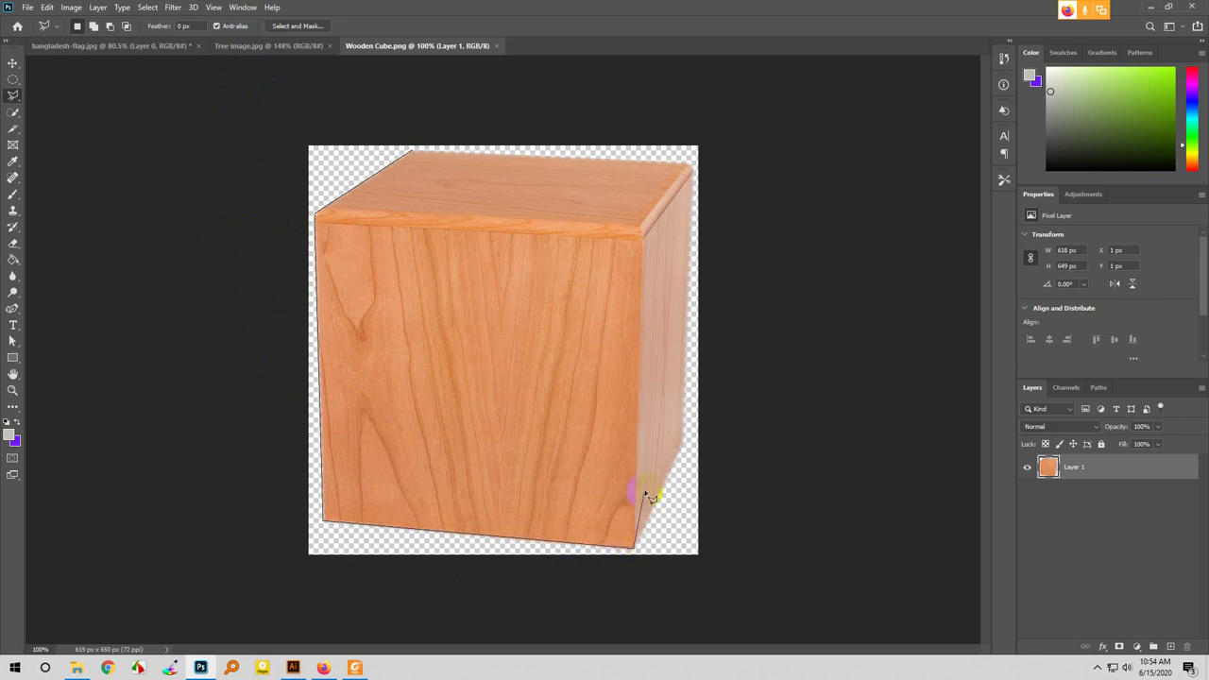
click(681, 445)
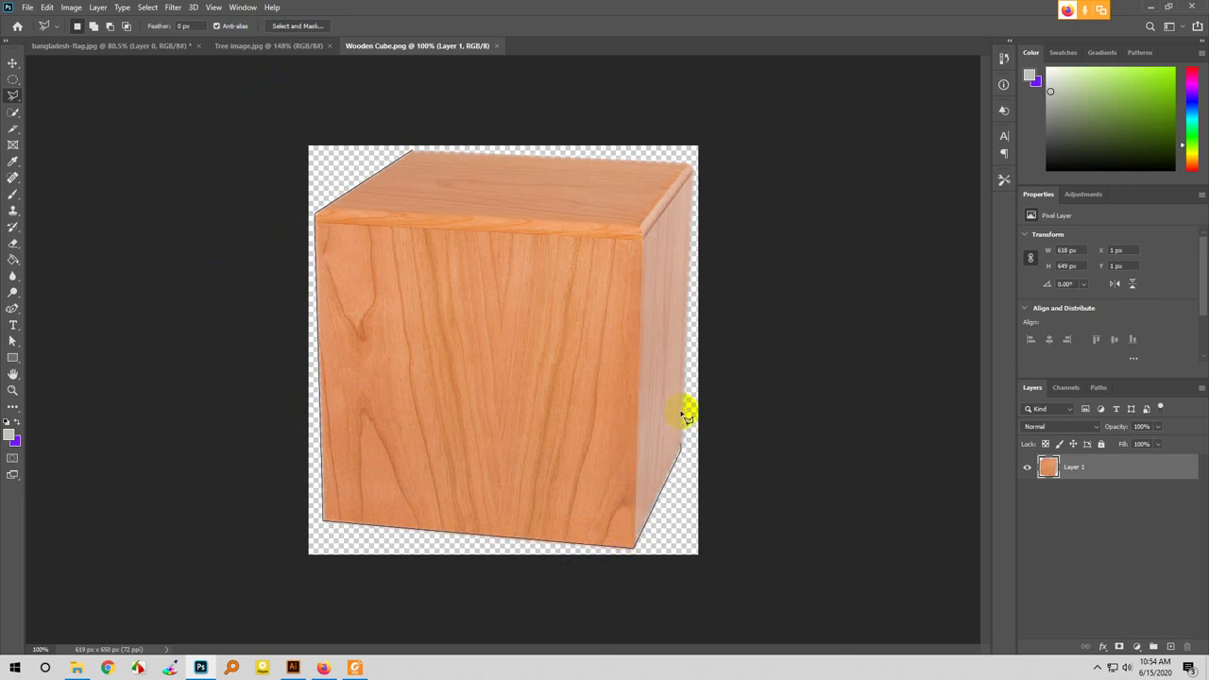
click(695, 173)
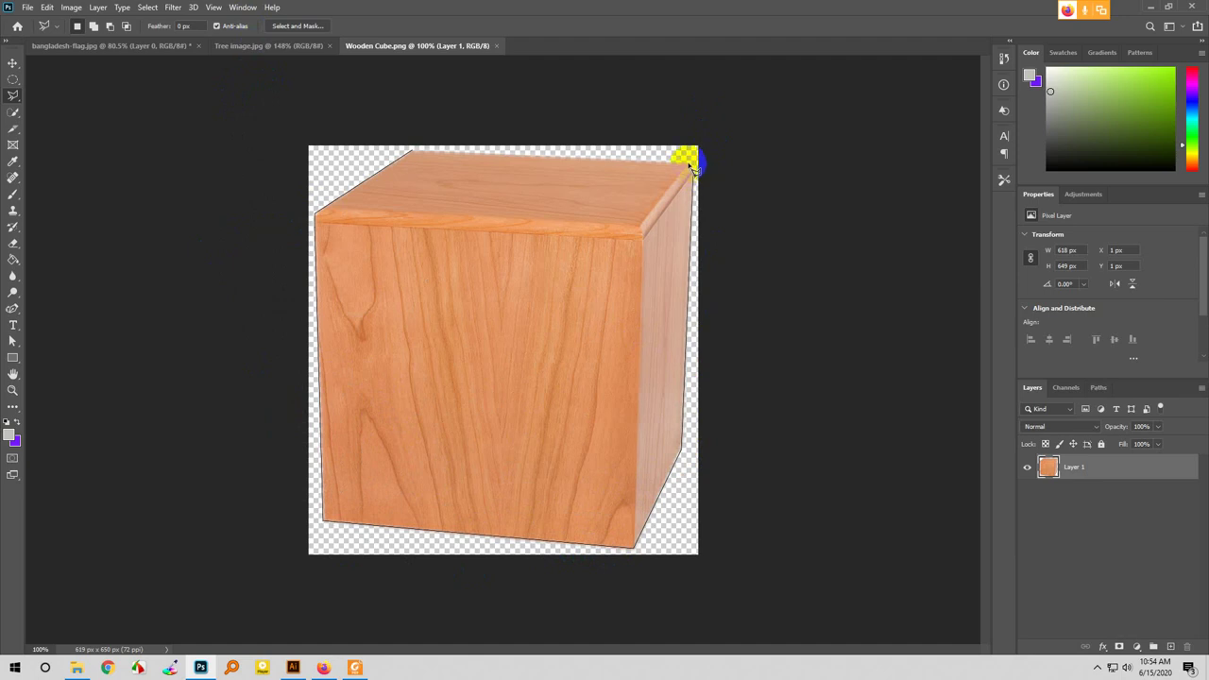
click(412, 150)
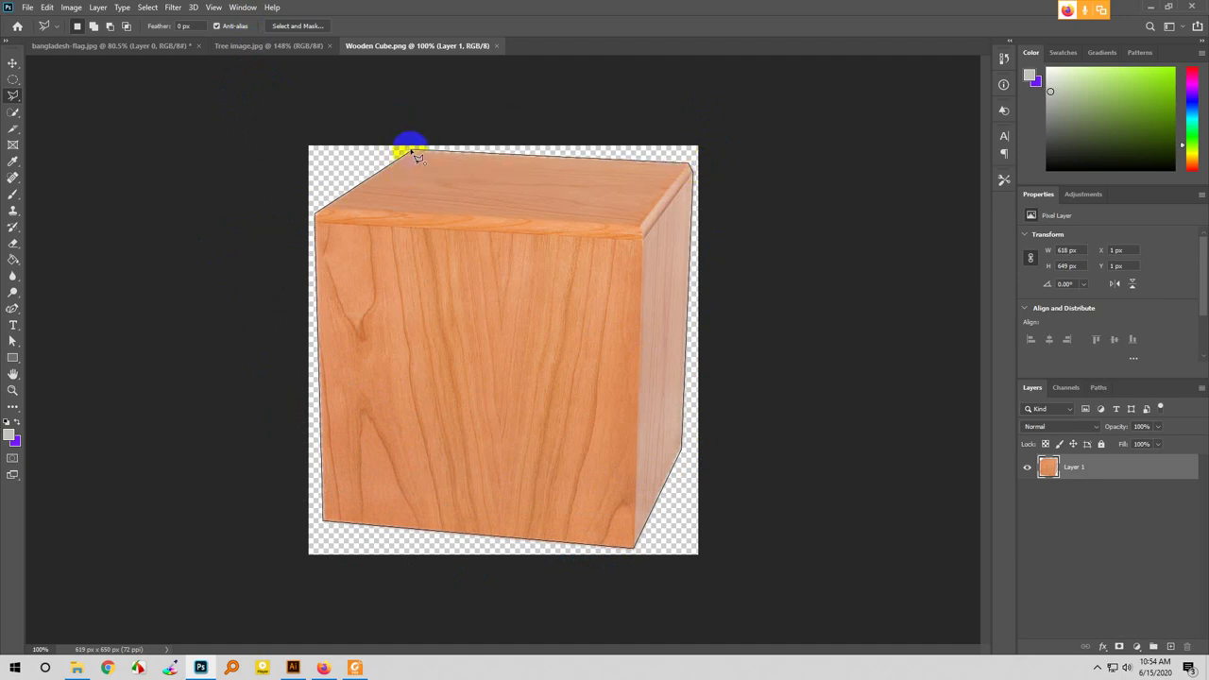
click(415, 153)
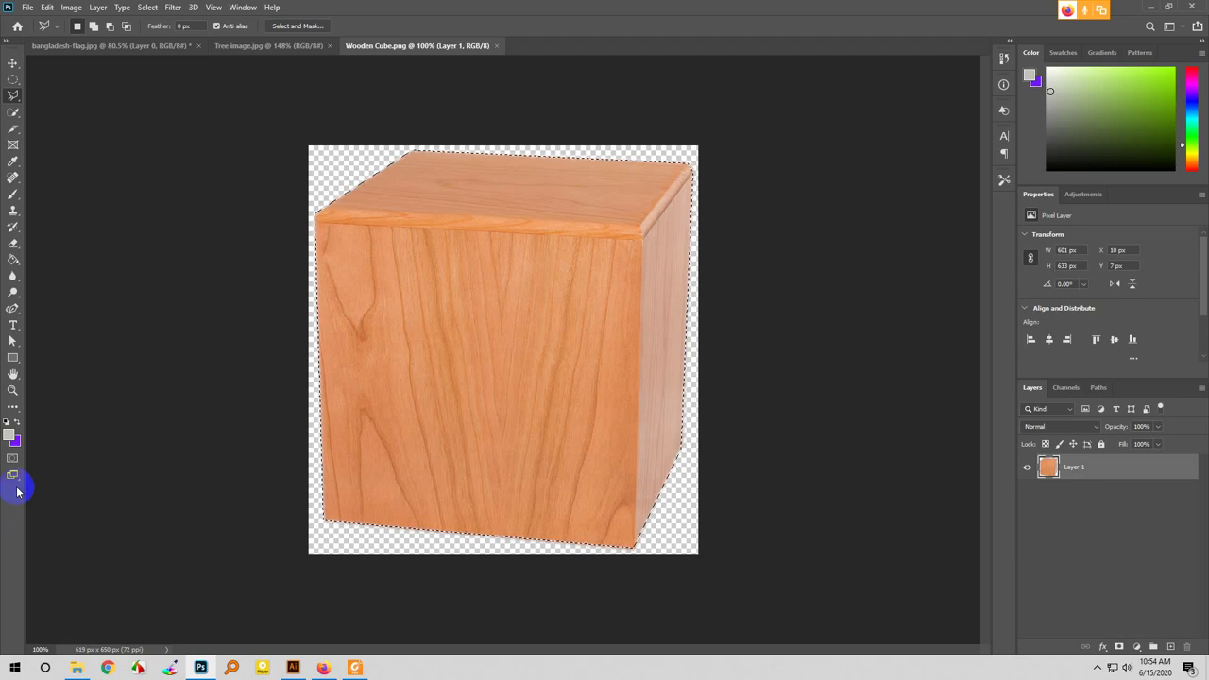
- Drop the selection around the wooden cube
click(14, 96)
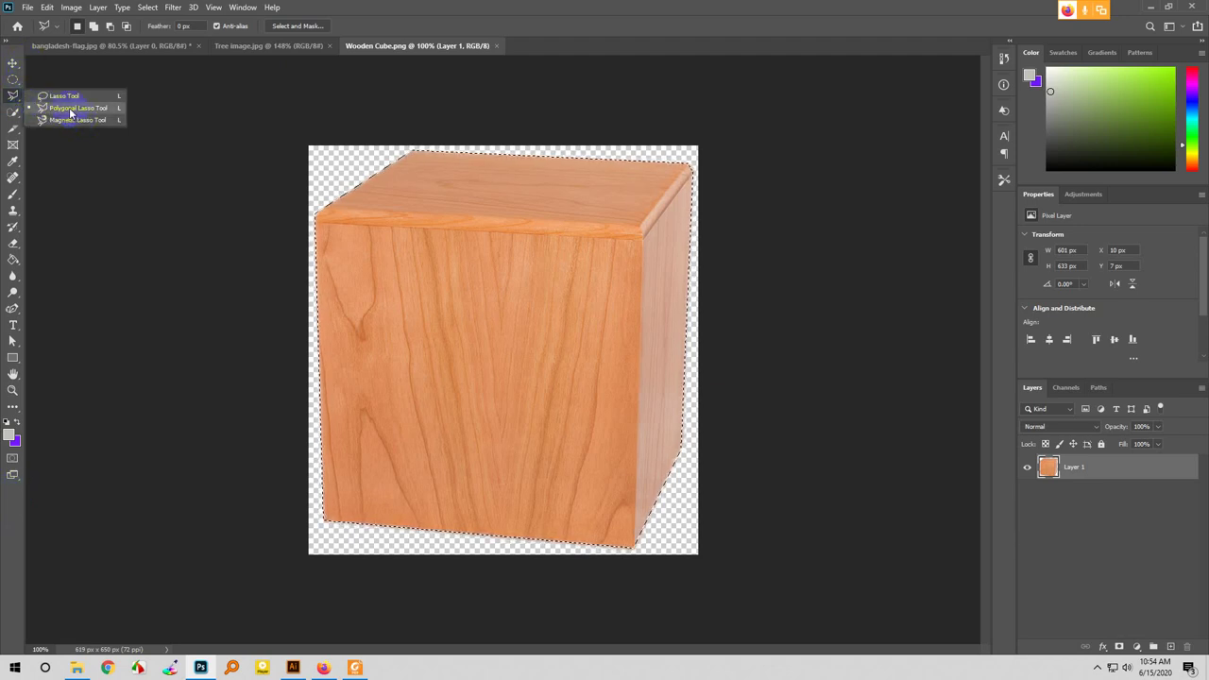
click(282, 225)
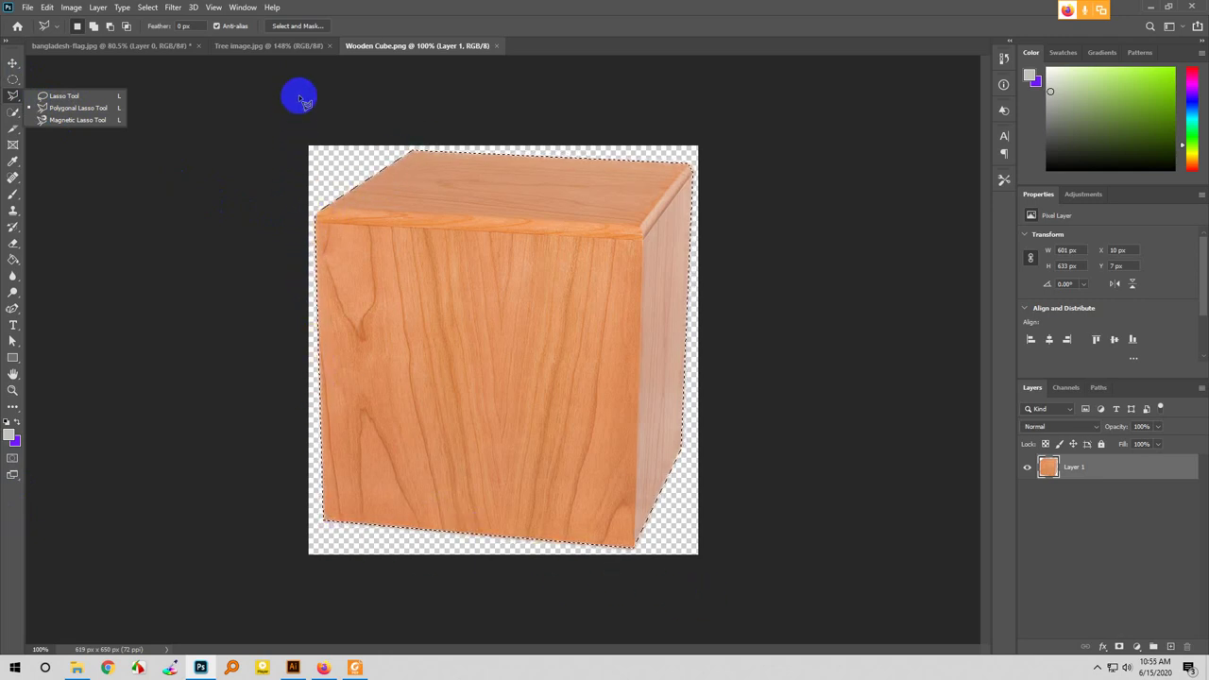
click(356, 104)
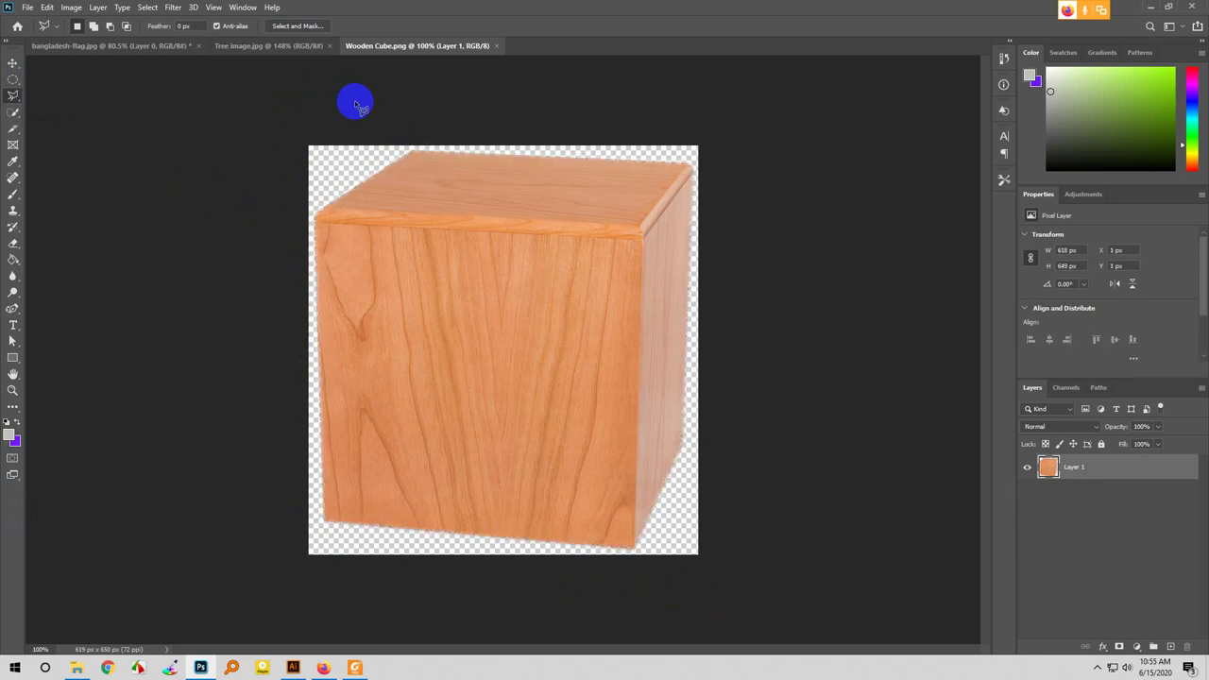
click(15, 87)
mouse_move(17, 96)
mouse_down()
mouse_move(42, 100)
mouse_move(13, 99)
mouse_up()
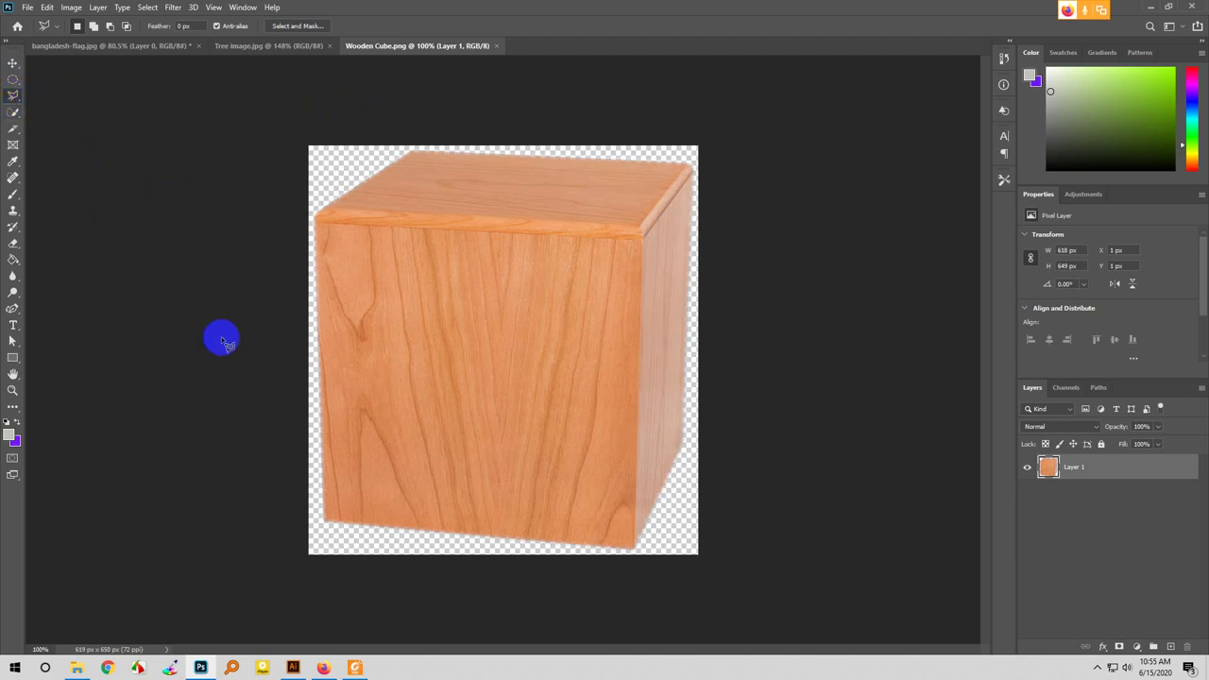
click(245, 366)
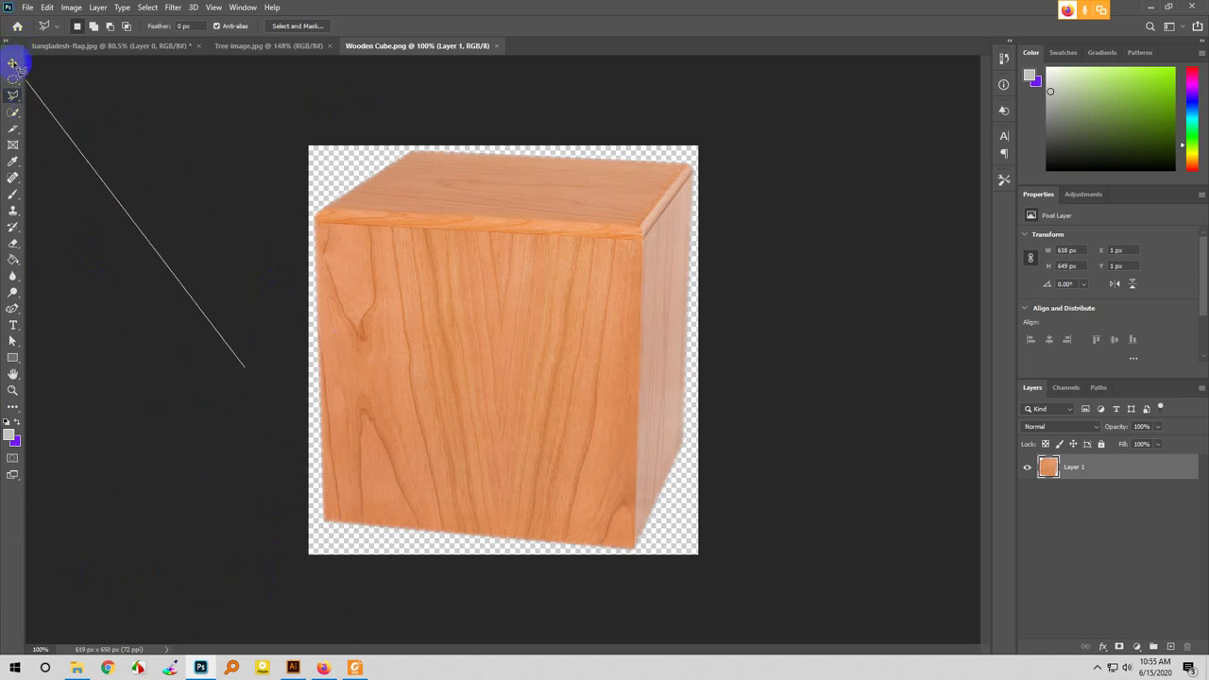
click(331, 244)
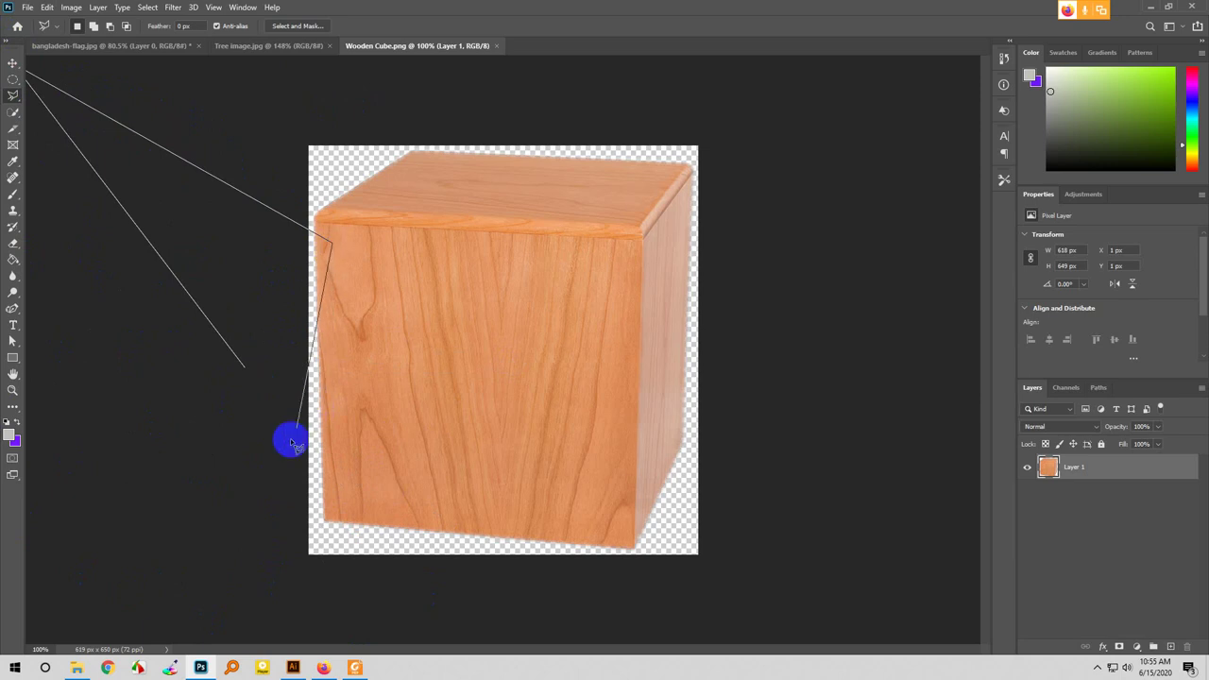
click(223, 532)
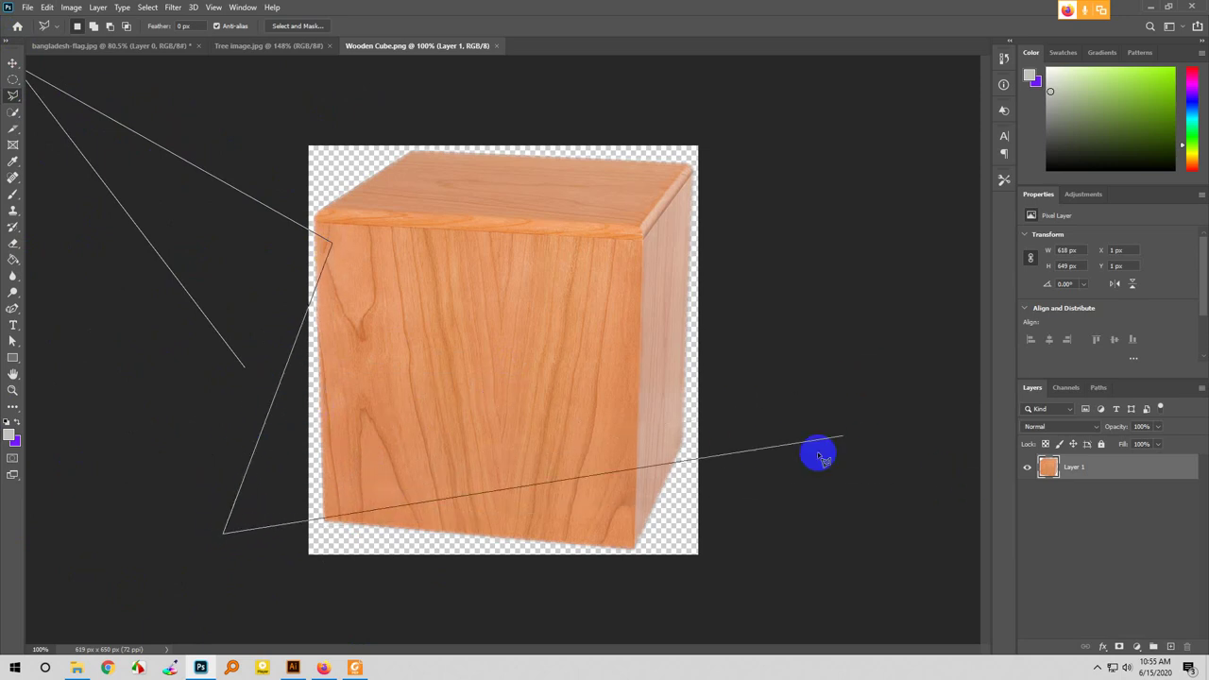
click(690, 432)
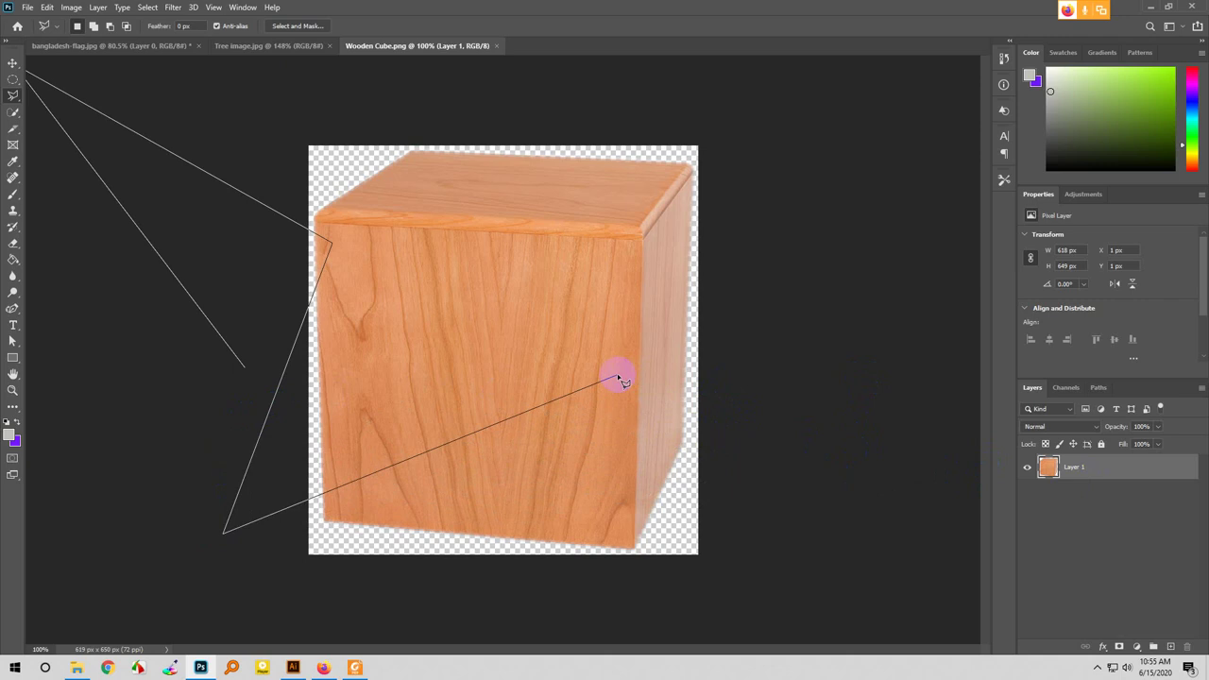
click(309, 508)
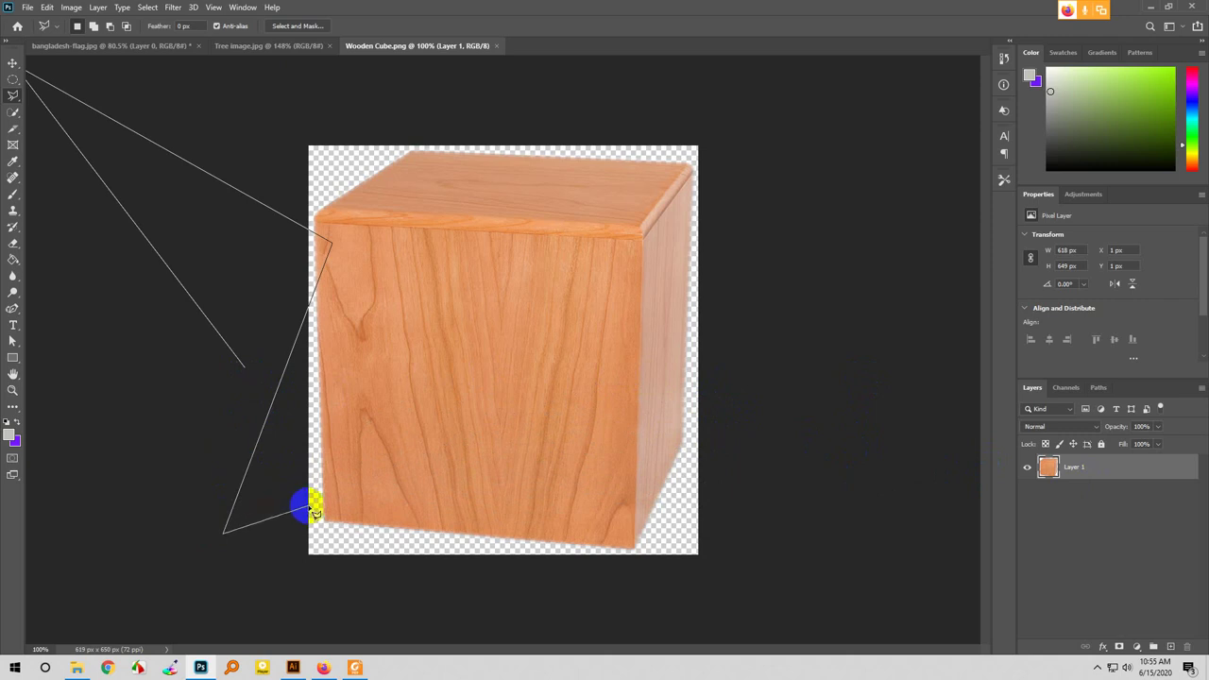
key(Escape)
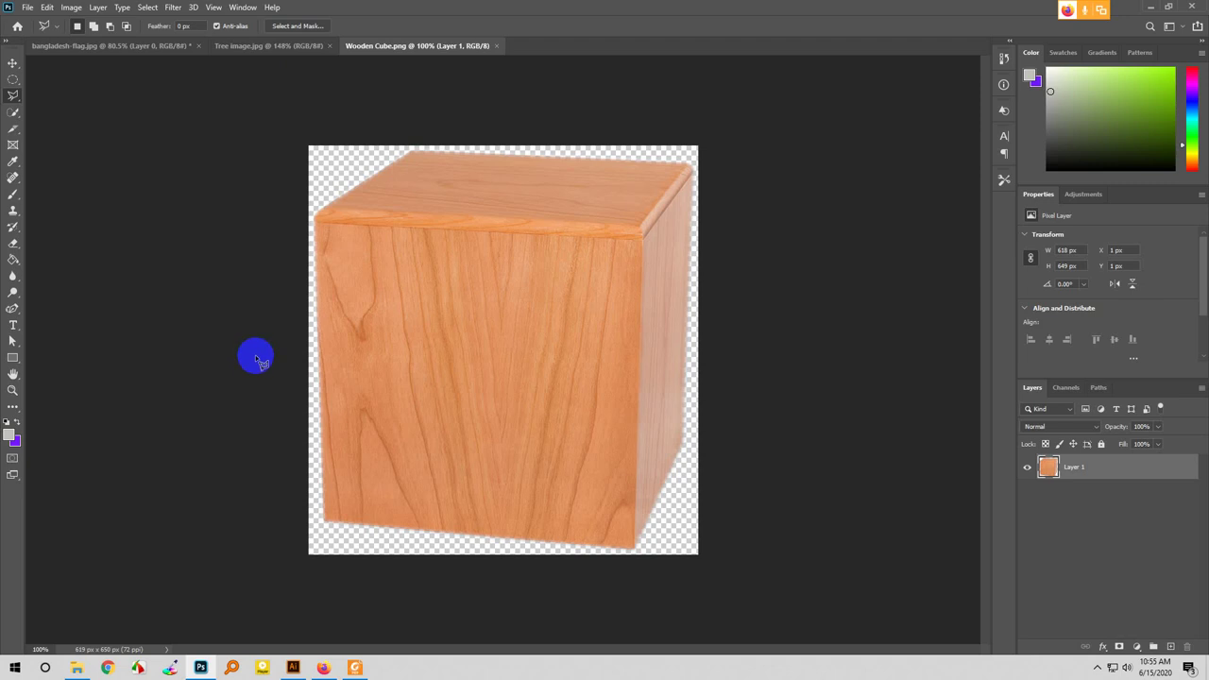
- Switch to the standard Lasso tool and return to the Polygonal Lasso tool
click(13, 97)
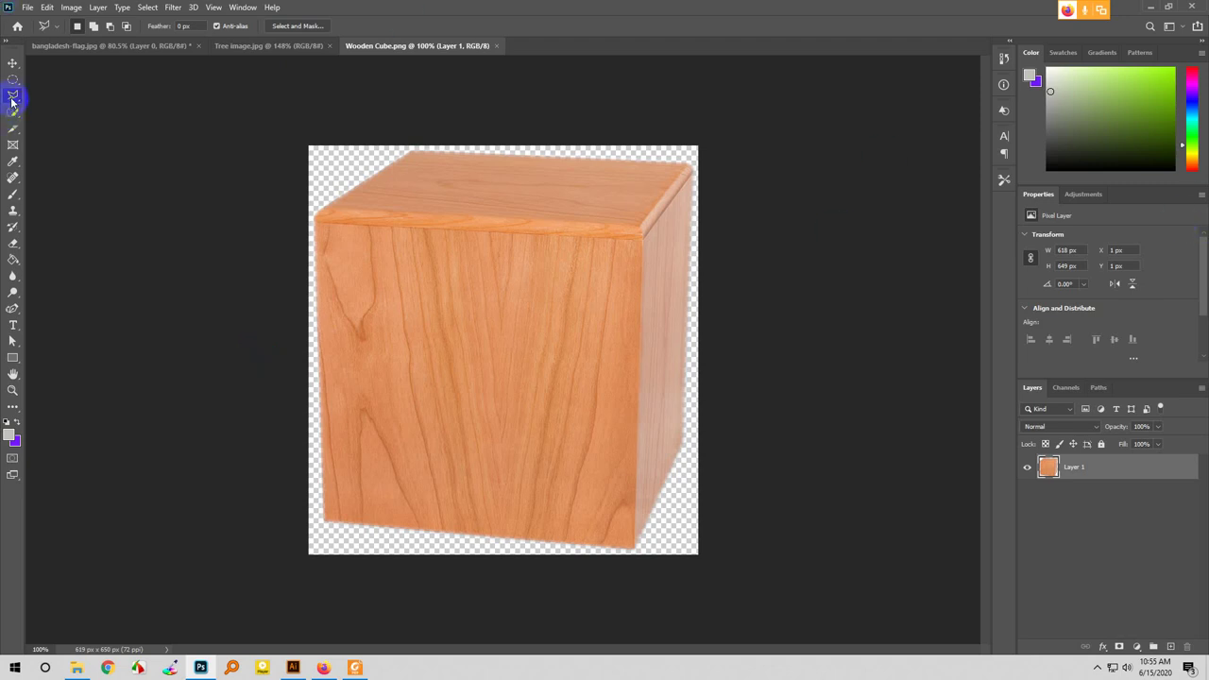
click(53, 89)
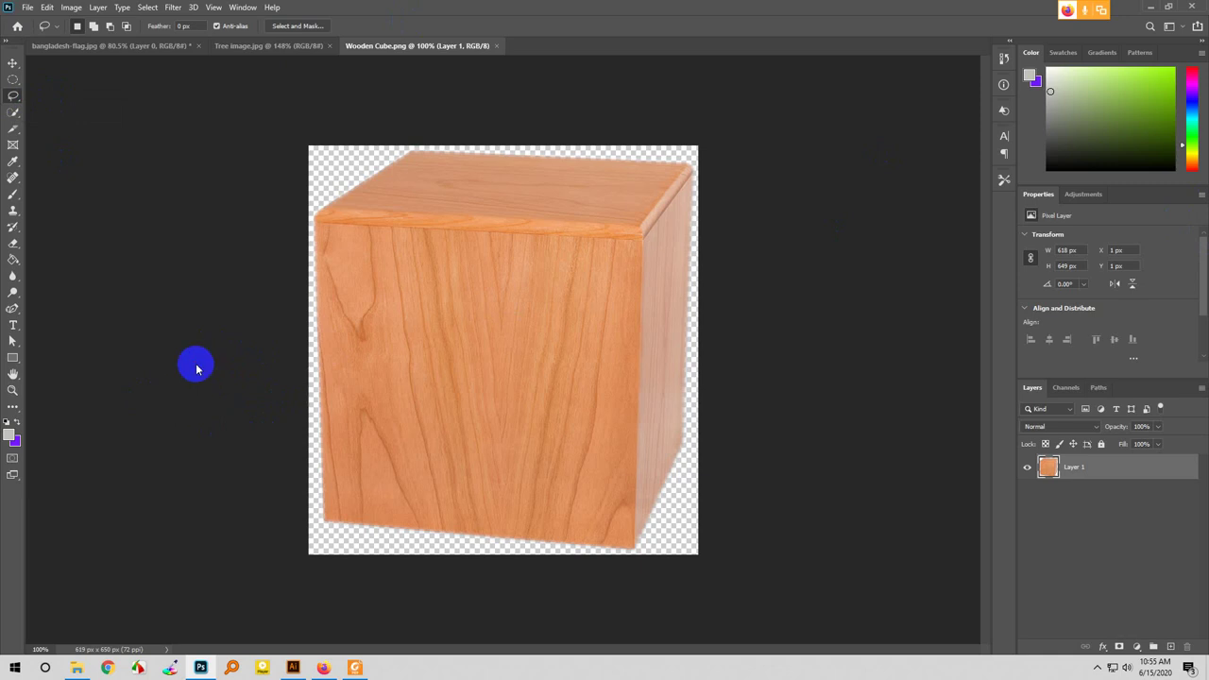
click(13, 96)
click(48, 113)
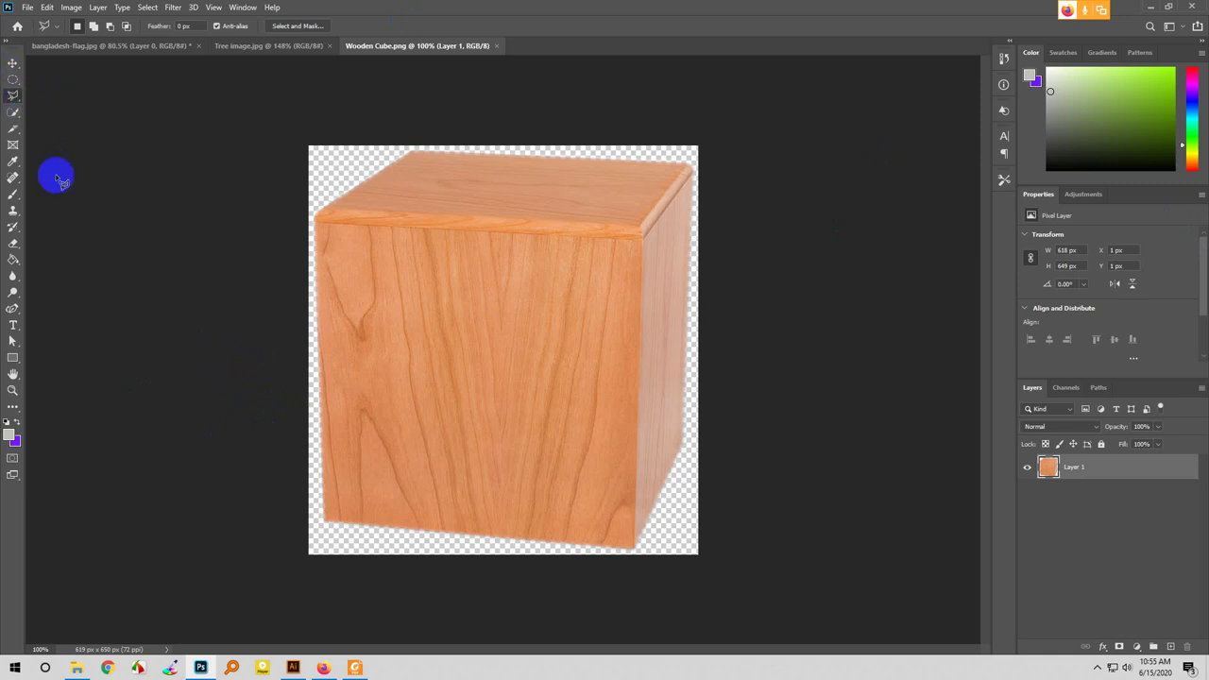
mouse_move(656, 421)
mouse_down()
mouse_move(691, 438)
mouse_move(700, 519)
mouse_move(654, 507)
mouse_up()
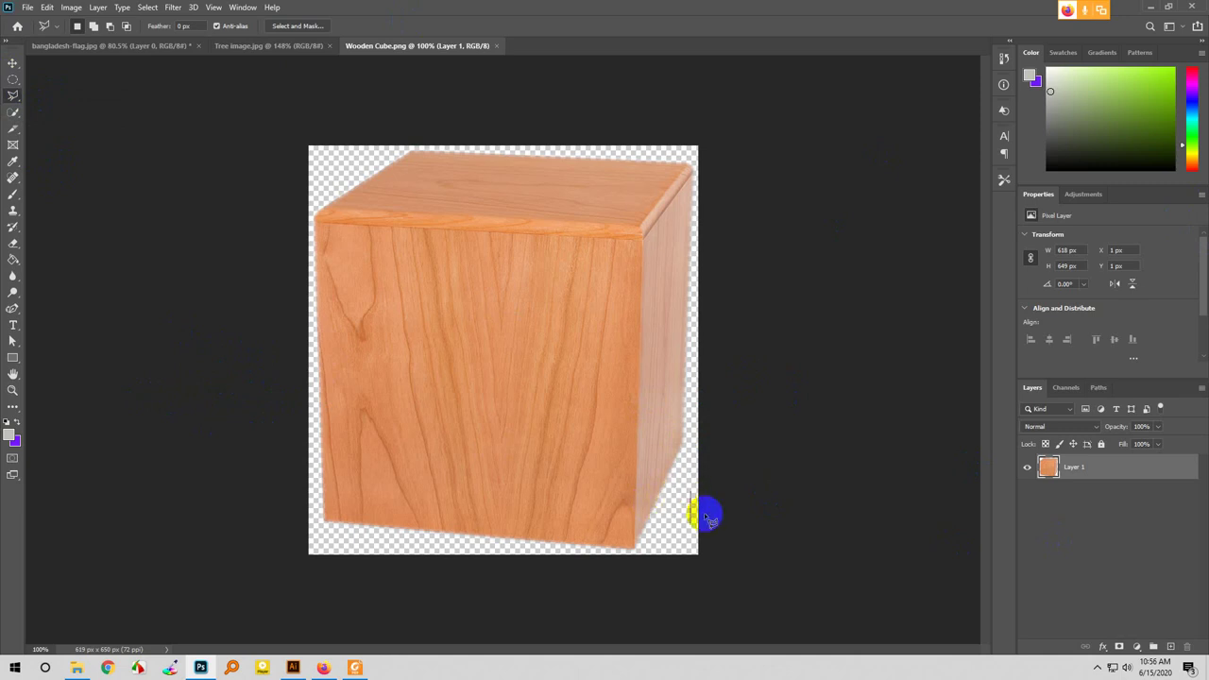
click(671, 529)
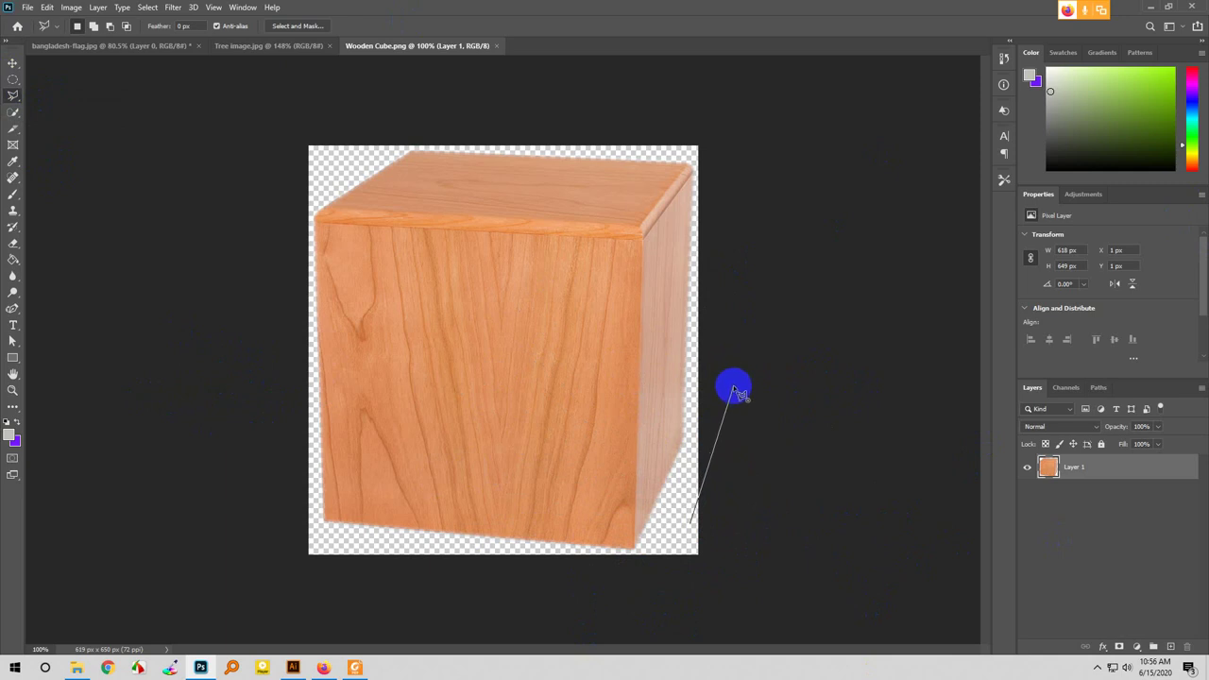
click(642, 459)
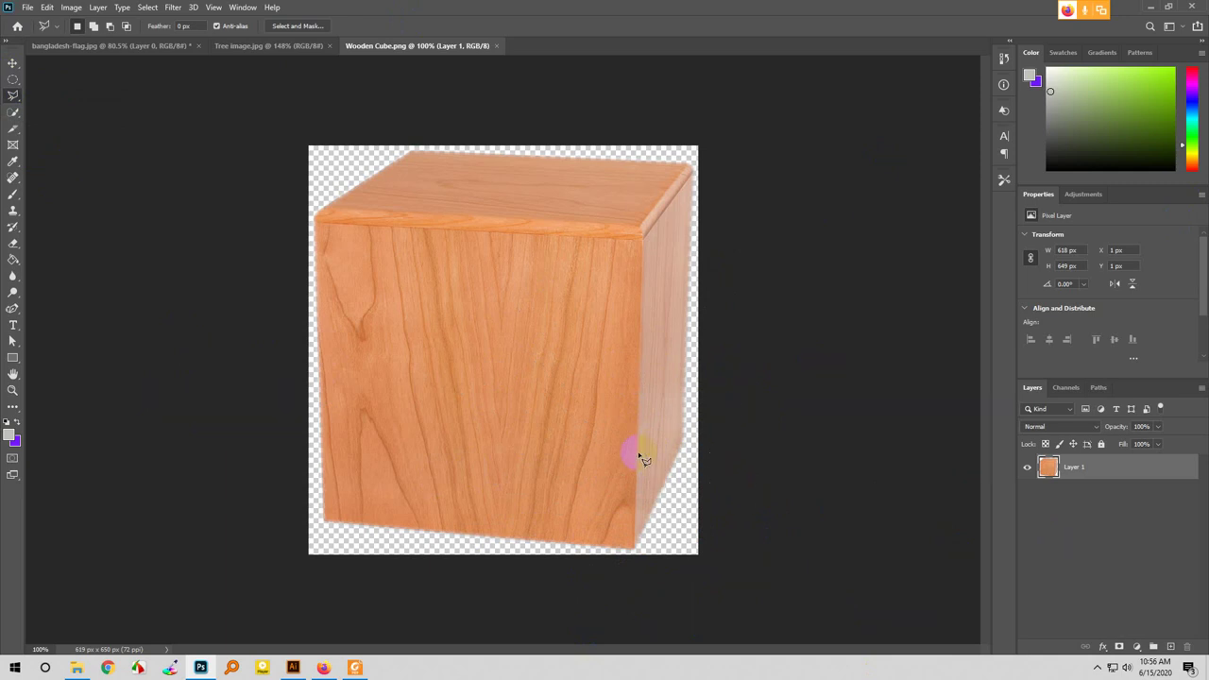
click(408, 535)
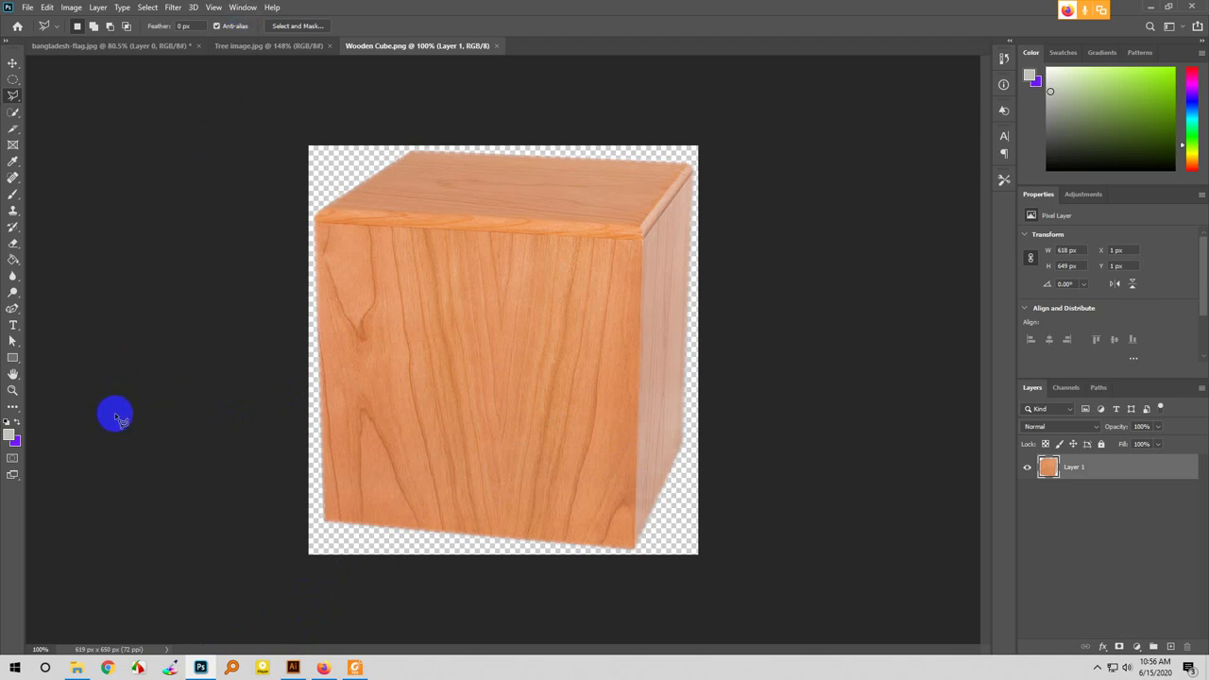
click(133, 414)
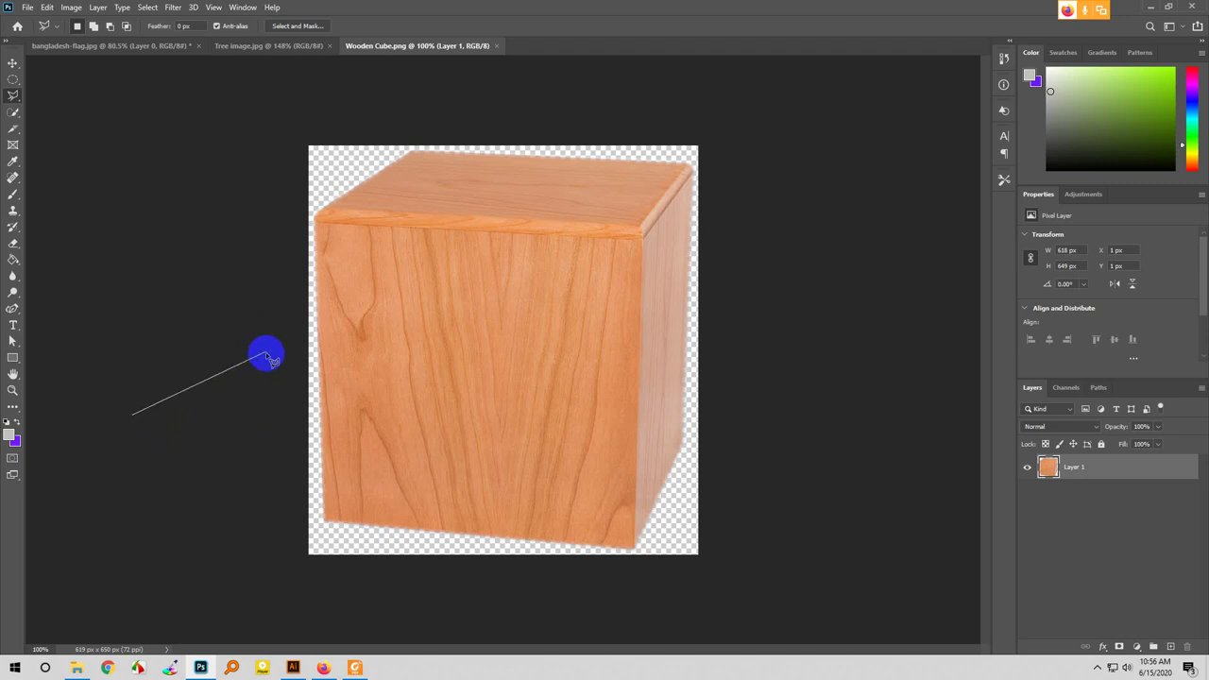
click(251, 321)
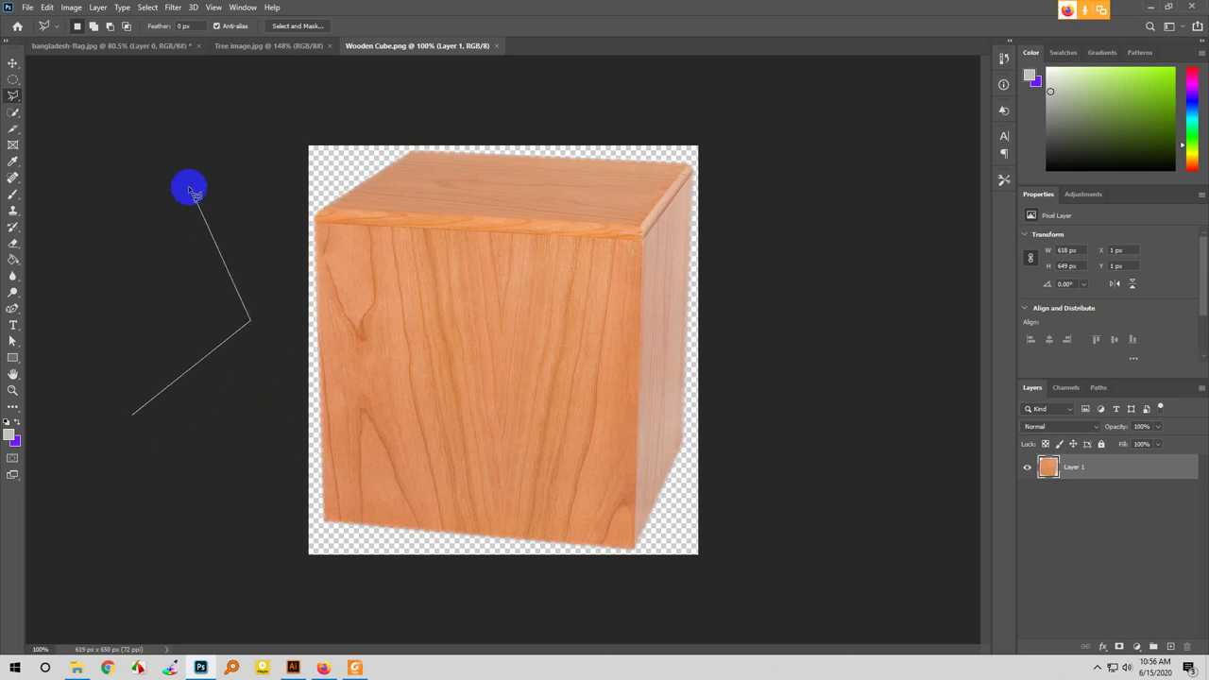
click(117, 185)
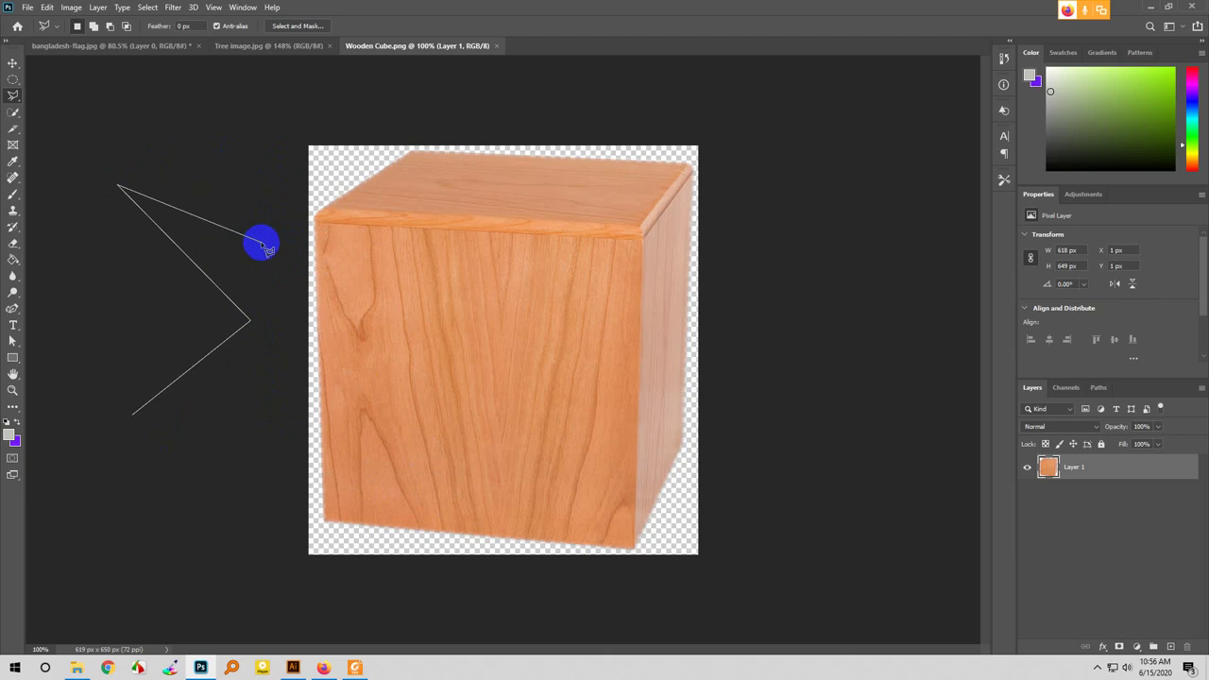
key(Escape)
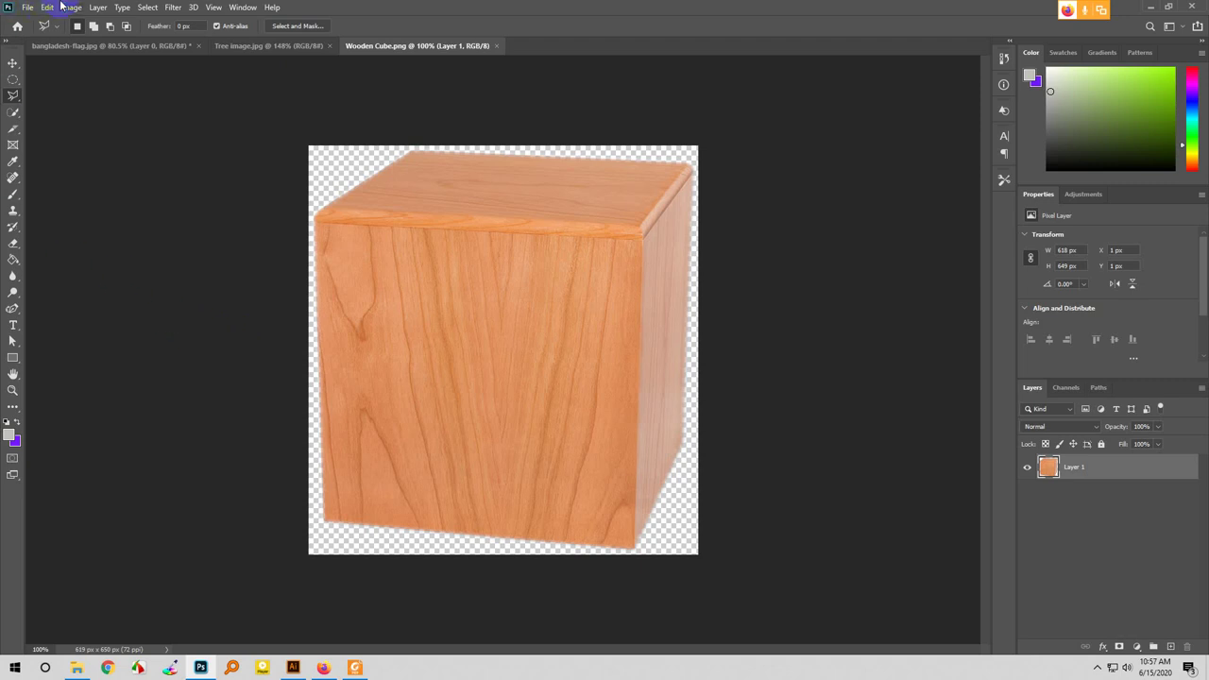
- Open the image Headphone.png from the Class 2 folder
click(28, 7)
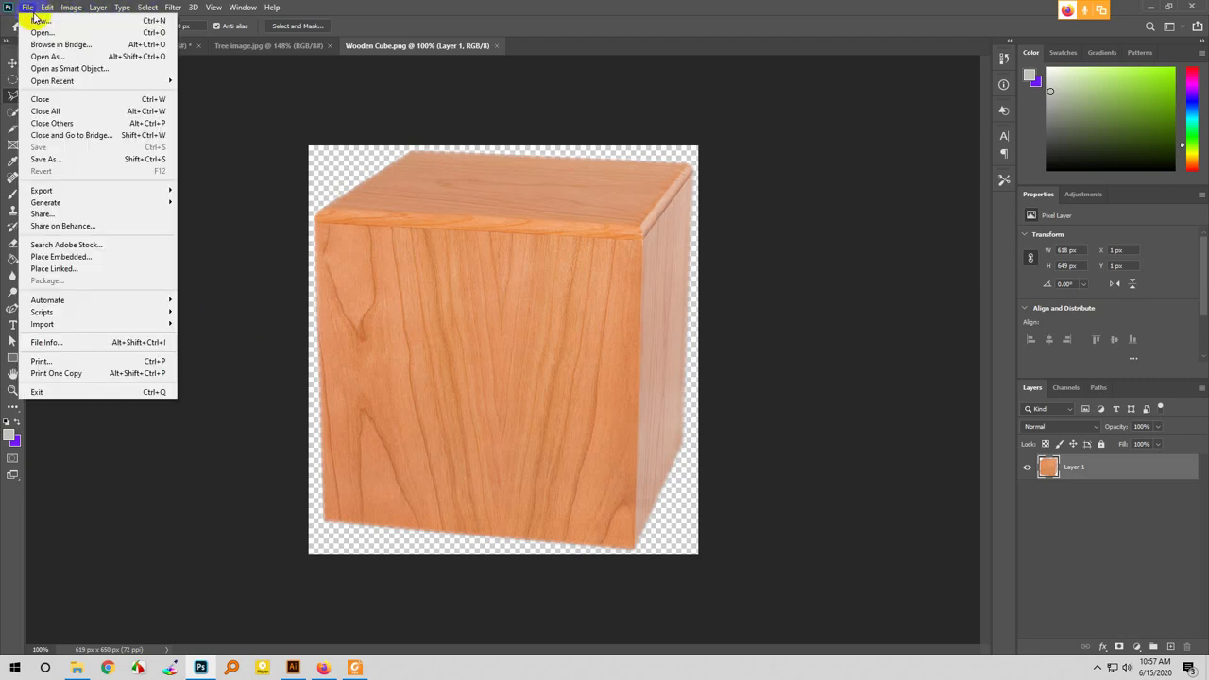
click(203, 351)
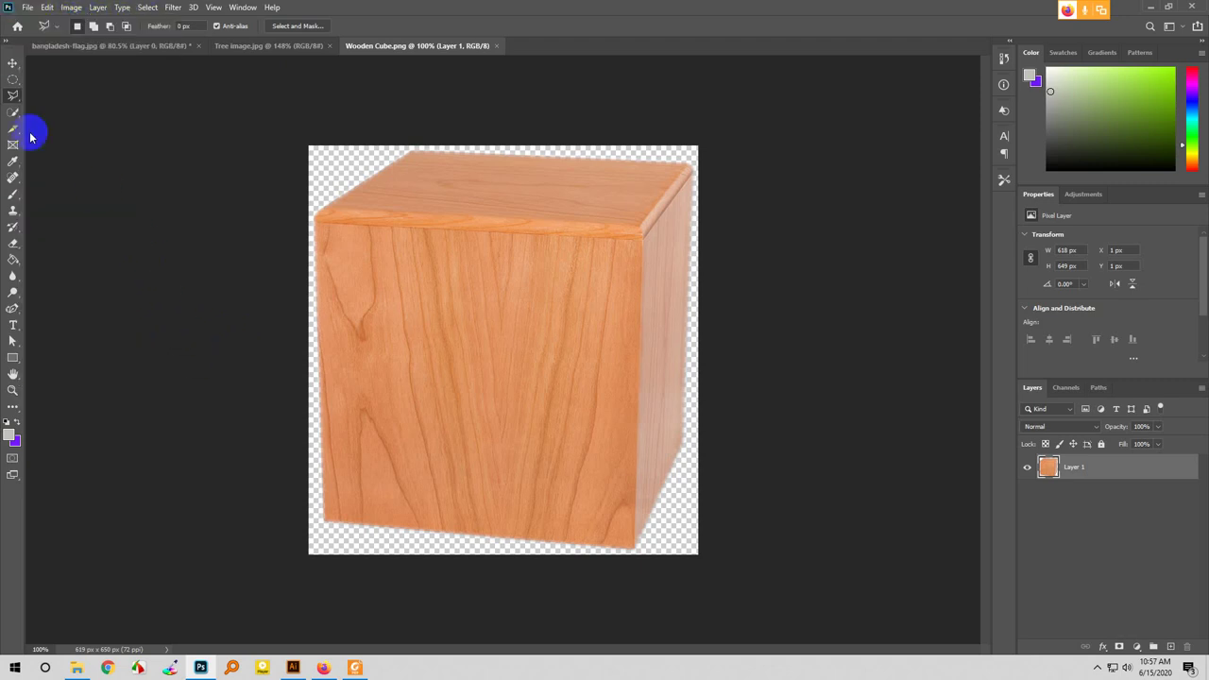
mouse_move(9, 101)
mouse_down()
mouse_move(48, 140)
mouse_move(77, 128)
mouse_up()
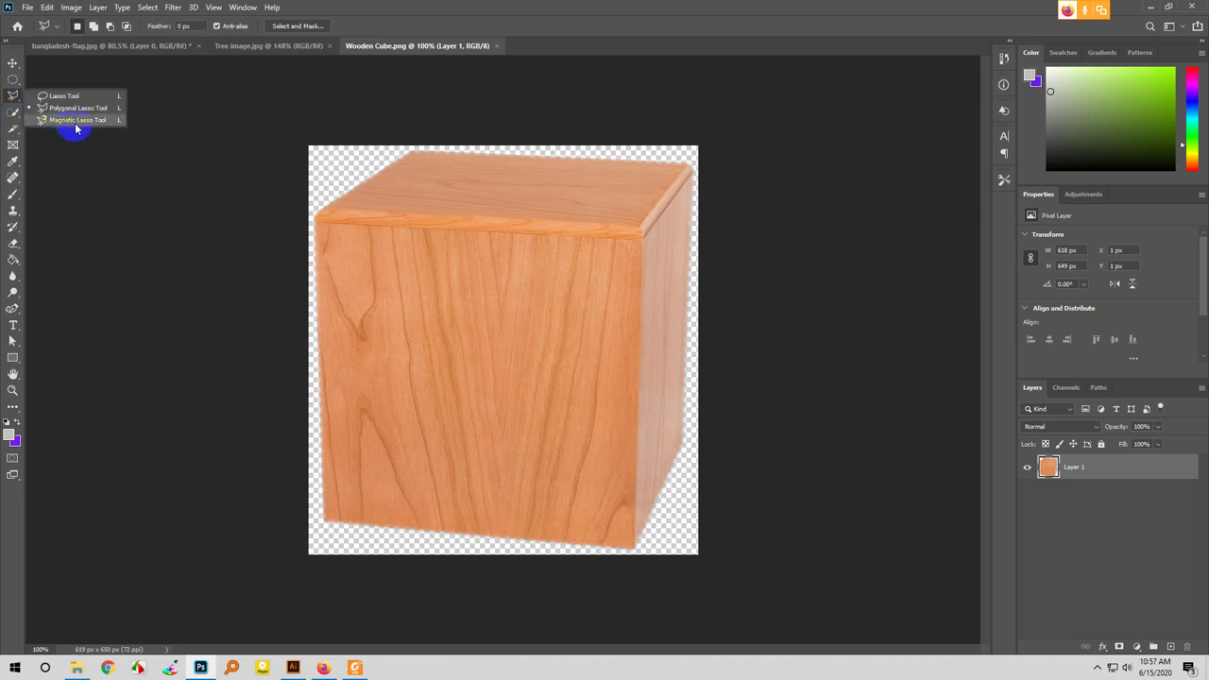
click(28, 8)
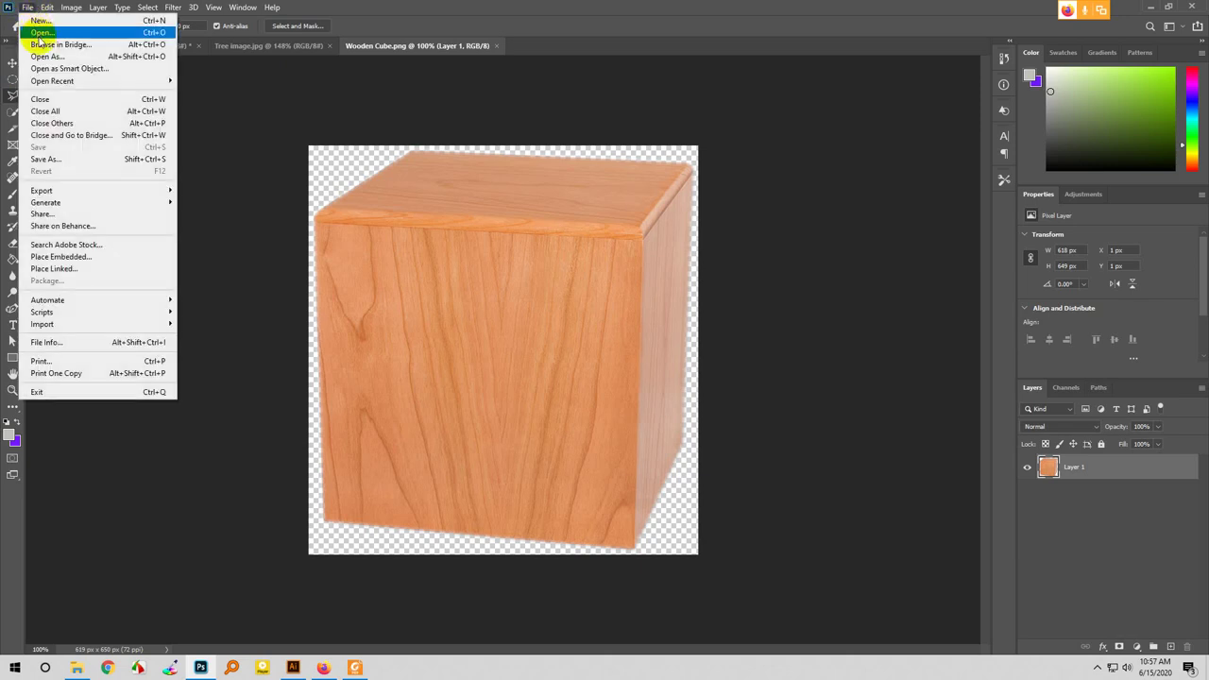
click(64, 35)
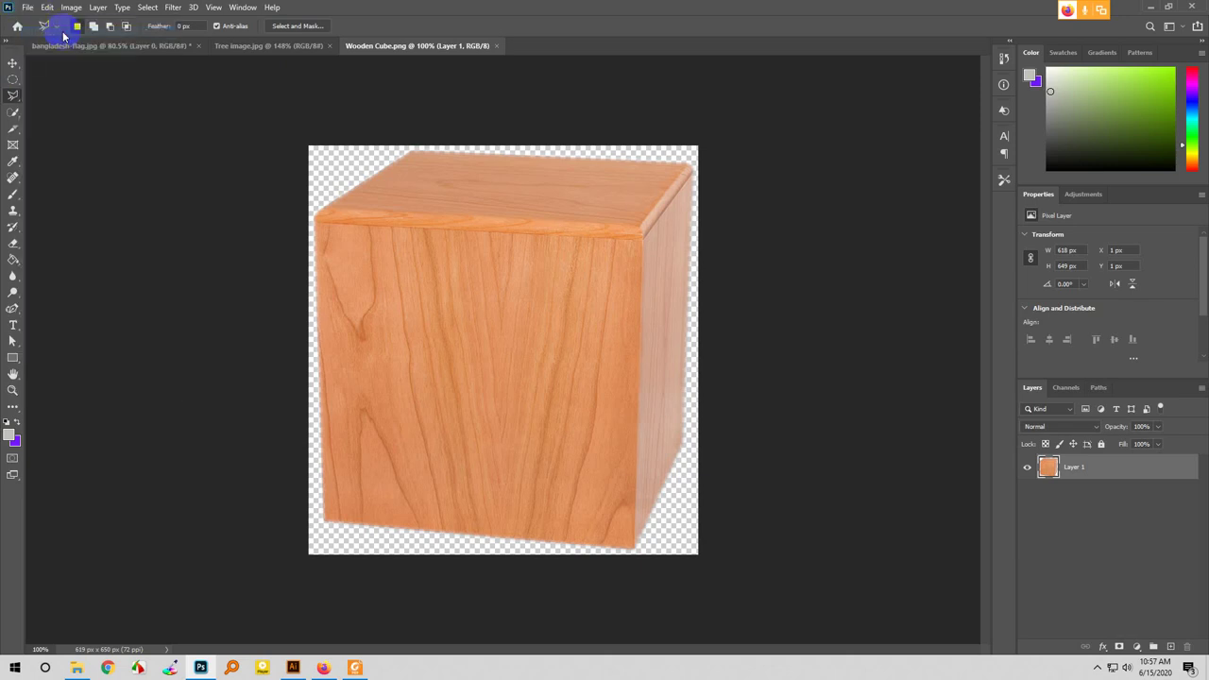
click(224, 108)
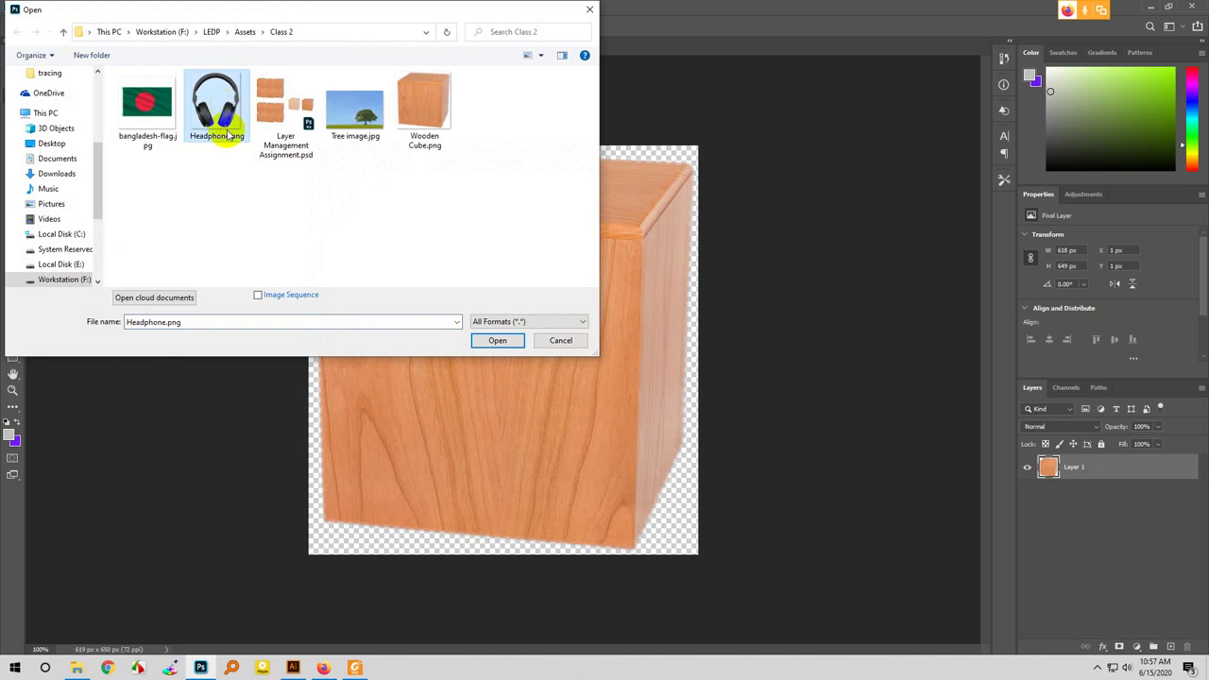
click(498, 341)
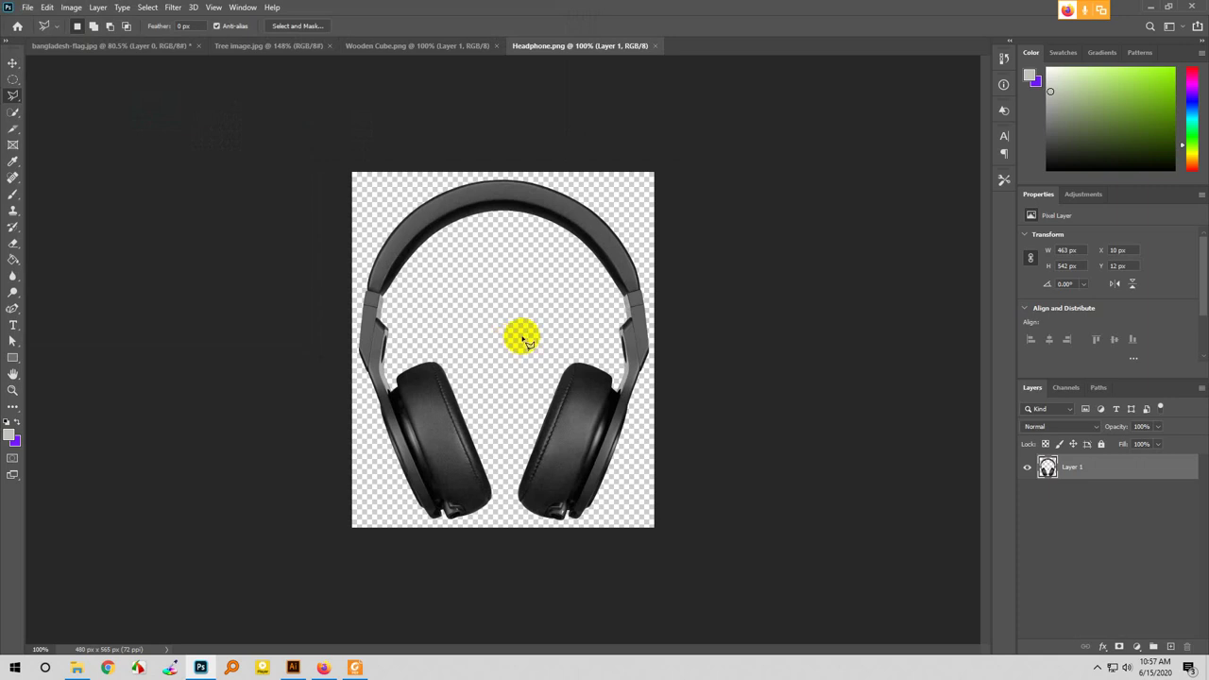
- Try to trace the headphones with the Polygonal Lasso tool, from the base of the left ear cup up along the headband's inner edge
click(571, 362)
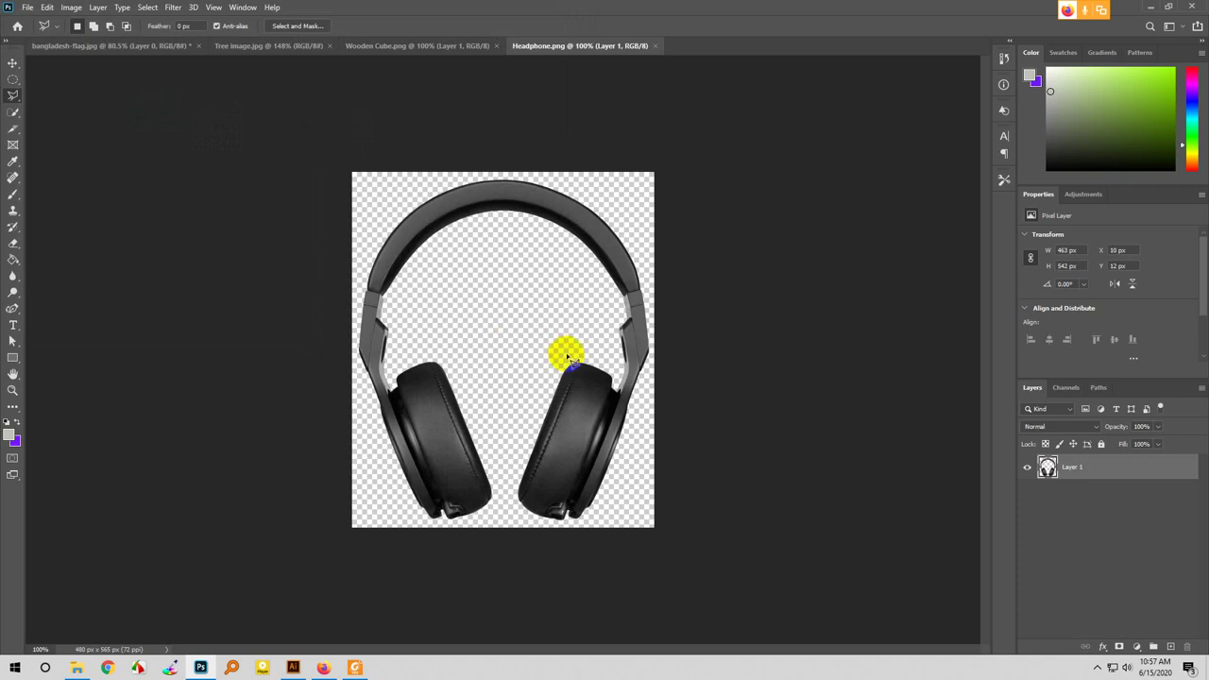
scroll(458, 515, up, 4)
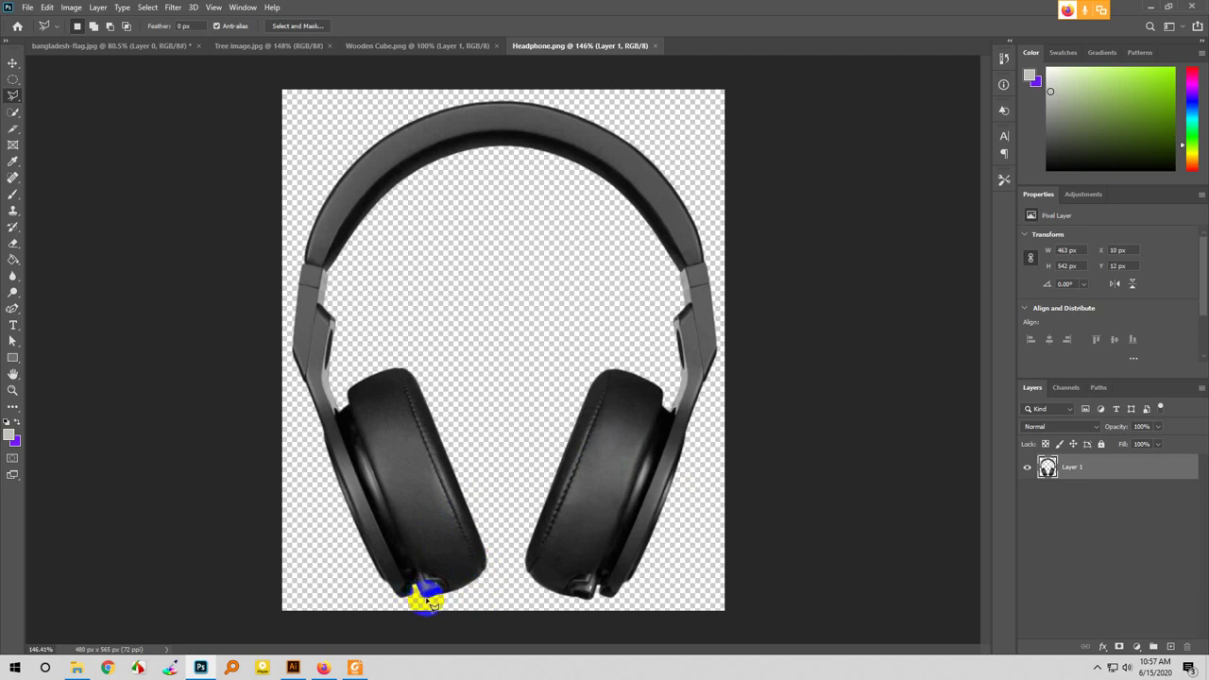
drag(433, 602, 446, 597)
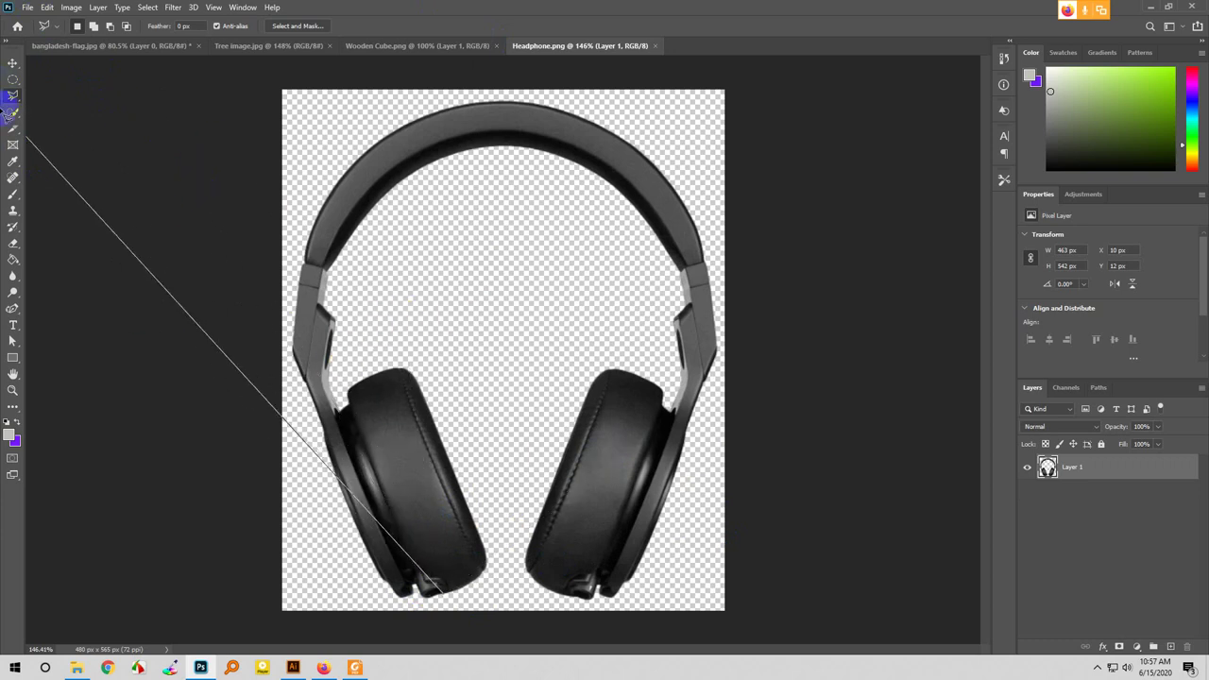
click(631, 545)
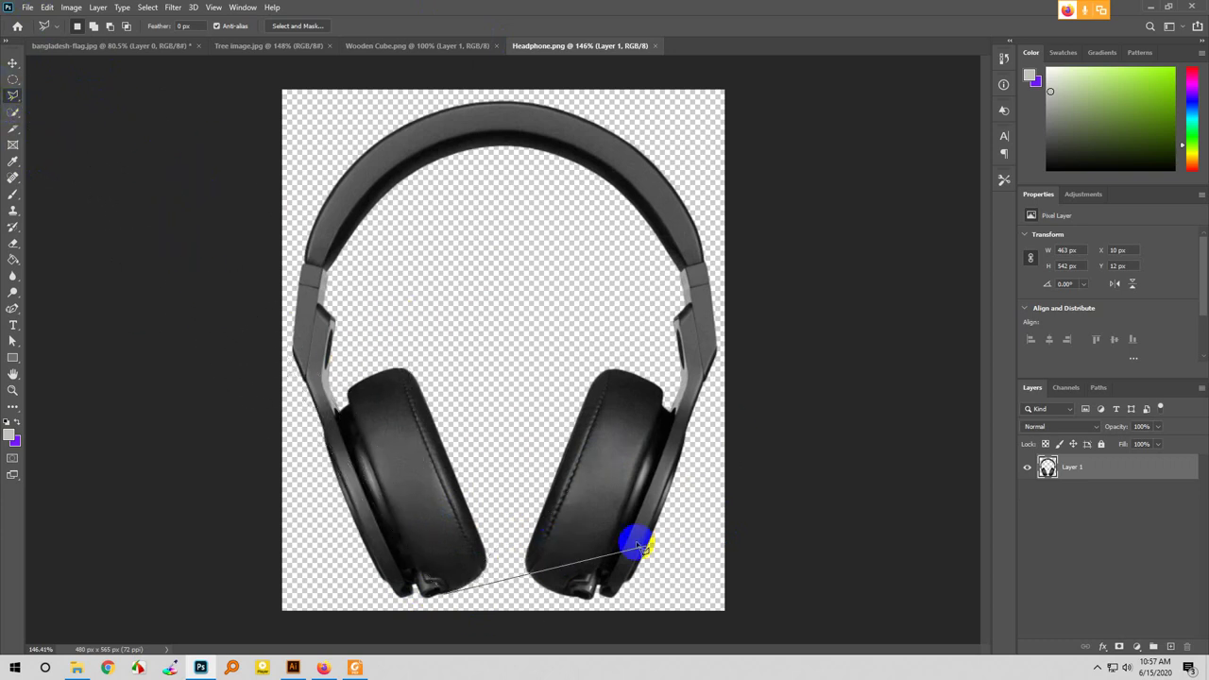
click(475, 573)
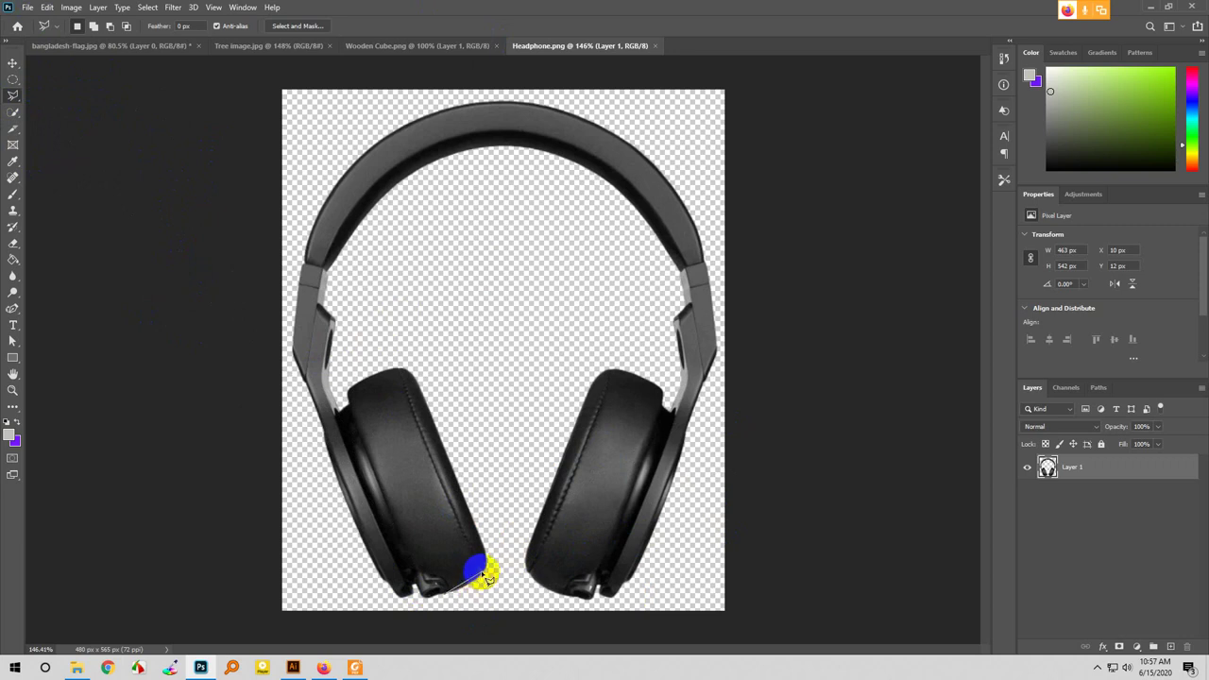
click(482, 562)
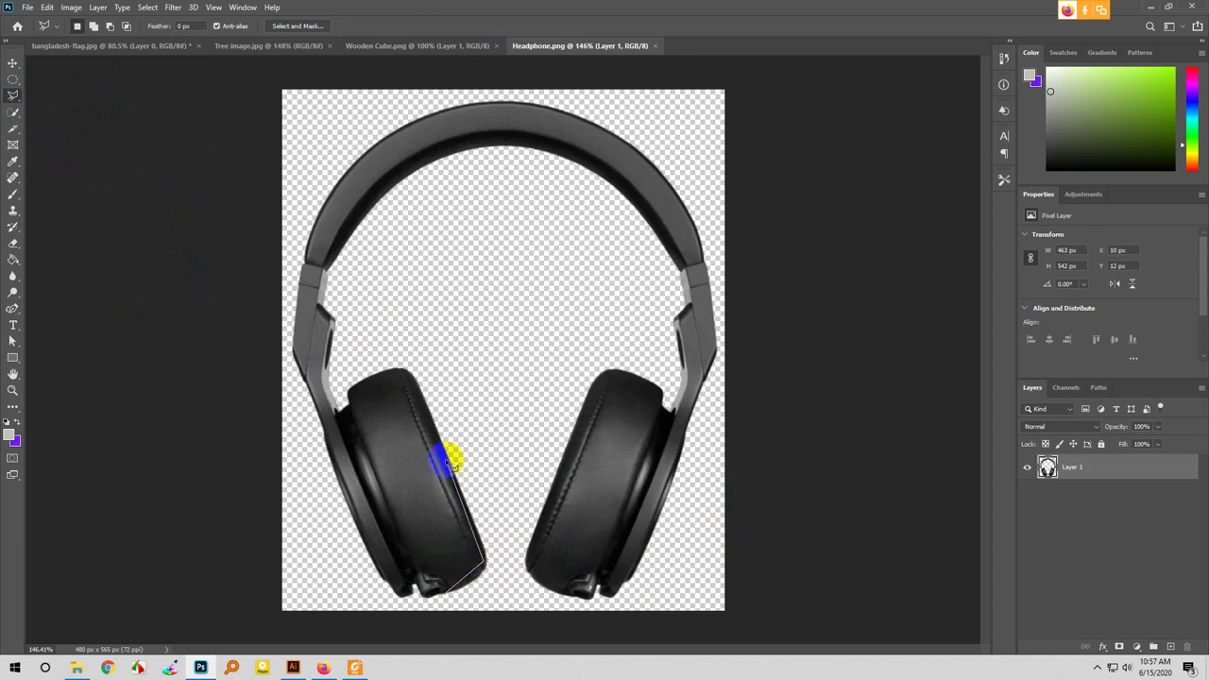
click(407, 372)
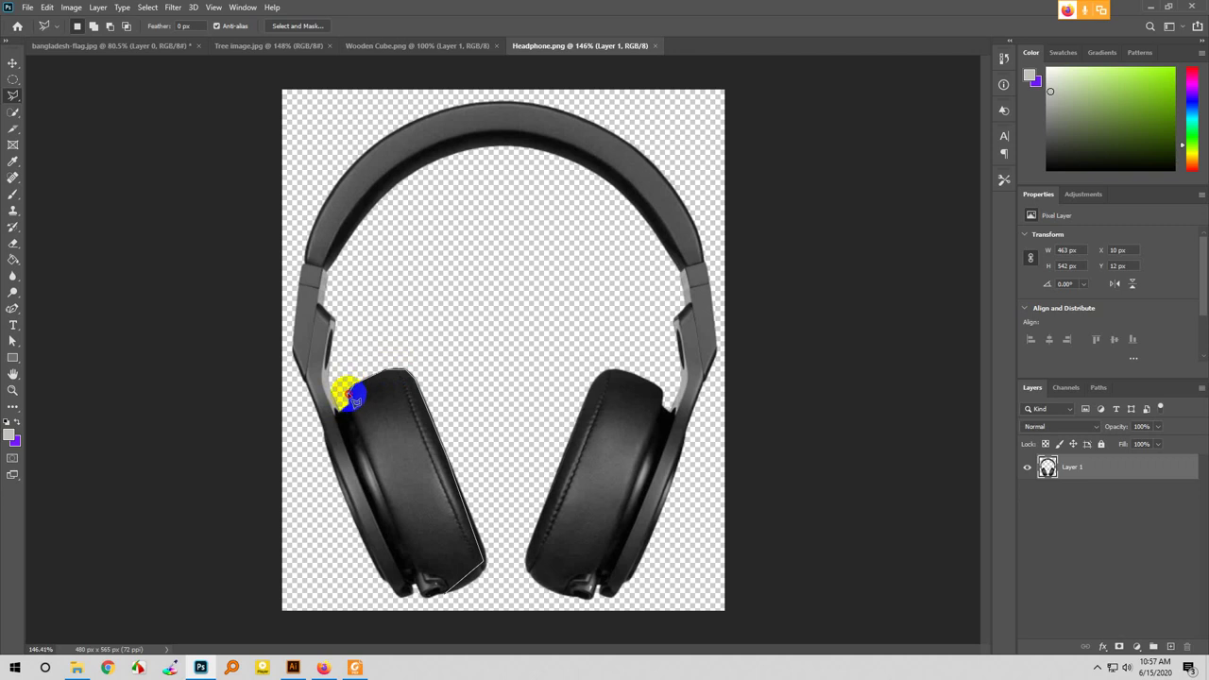
click(349, 387)
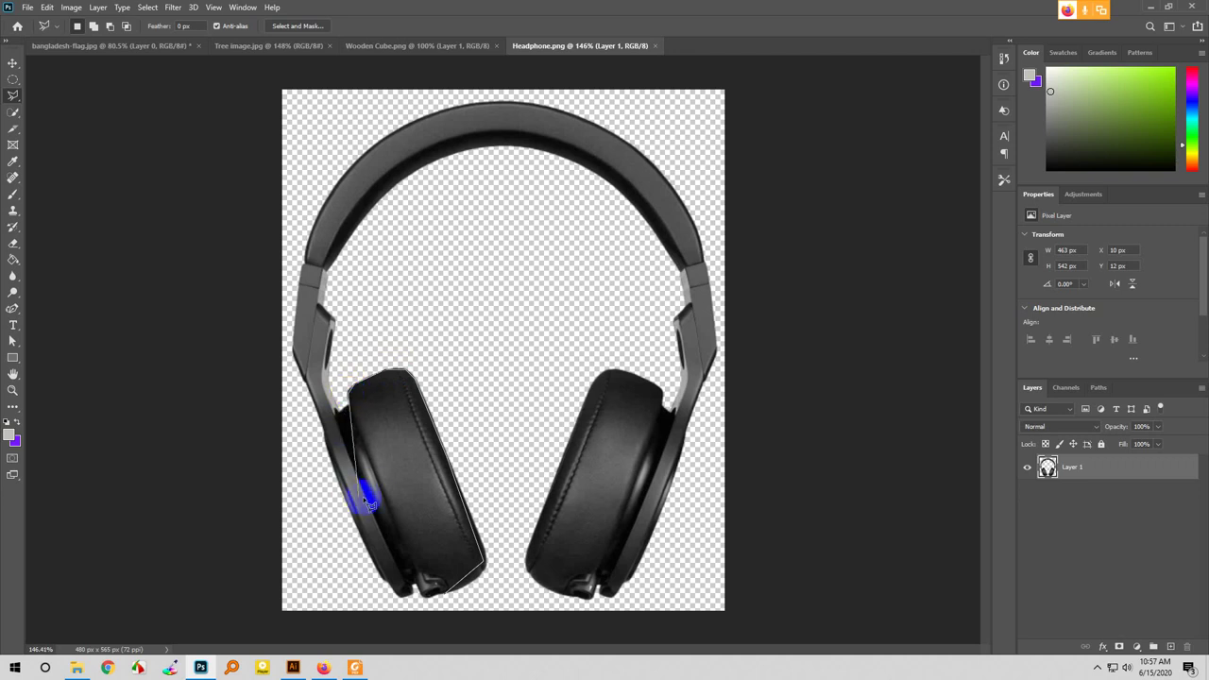
click(344, 404)
click(353, 408)
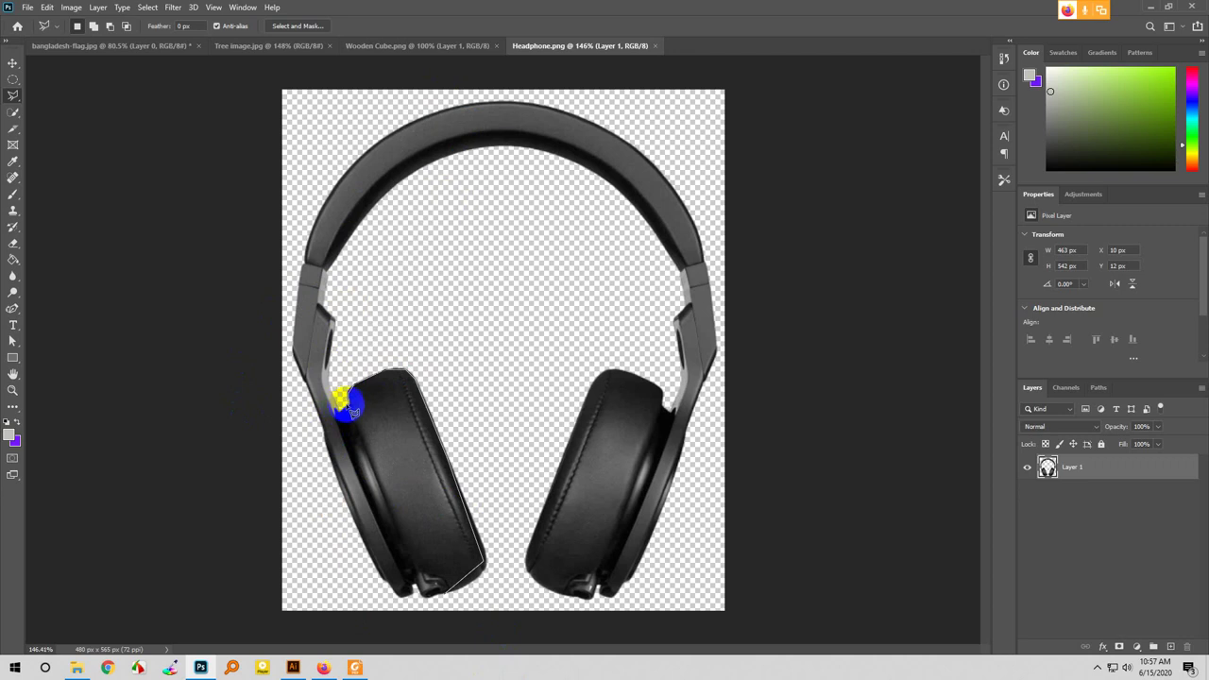
click(327, 319)
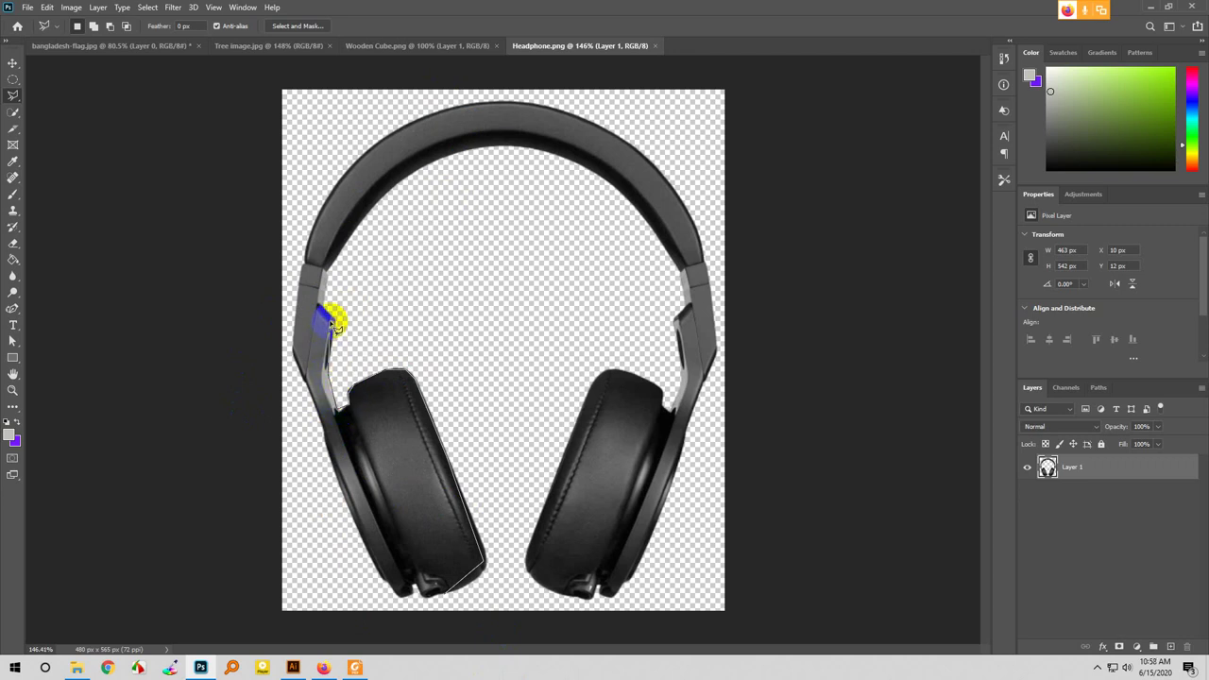
click(330, 257)
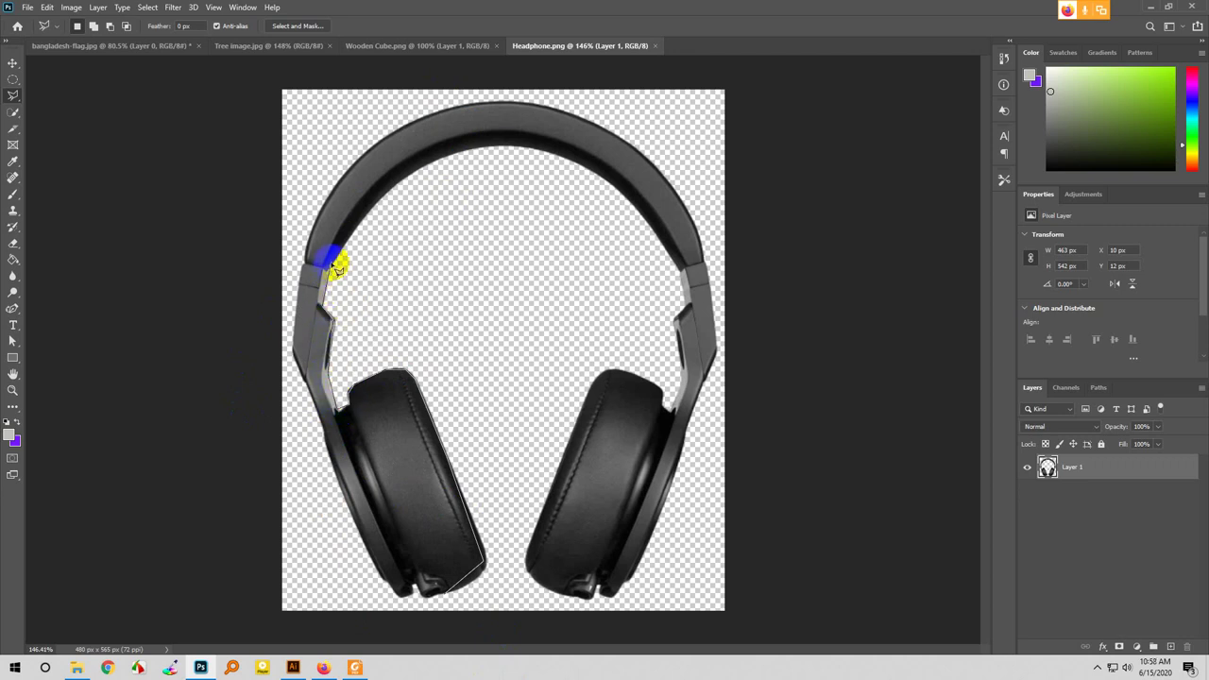
click(381, 199)
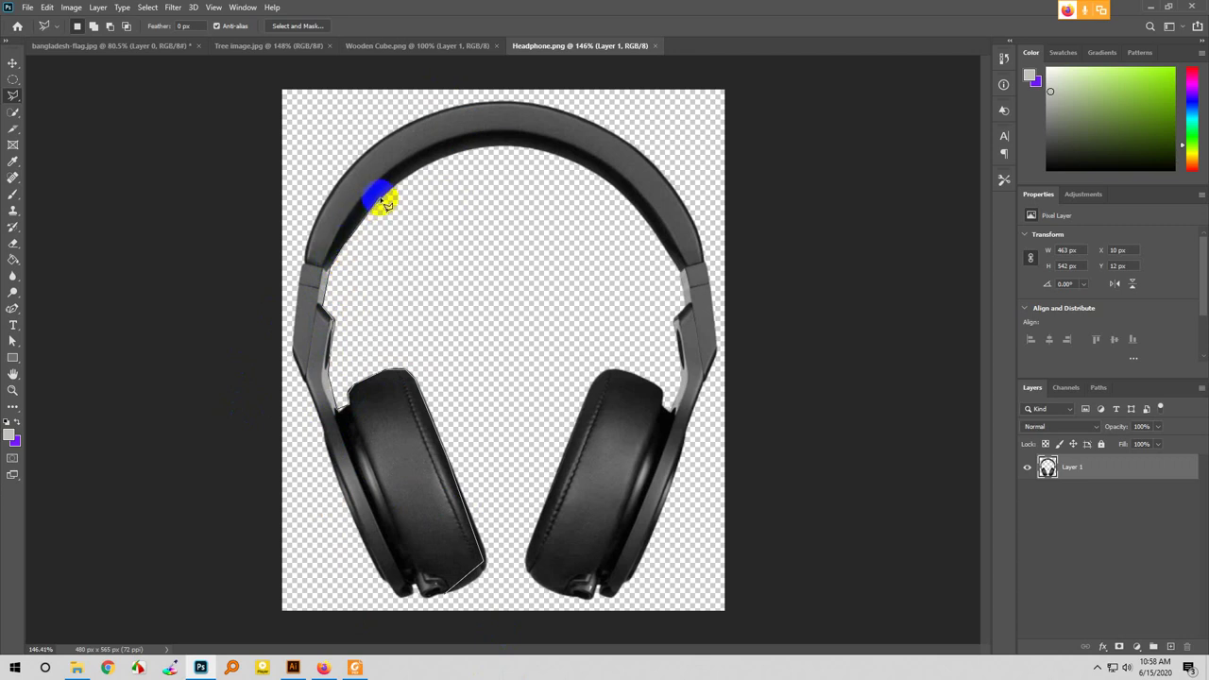
click(444, 151)
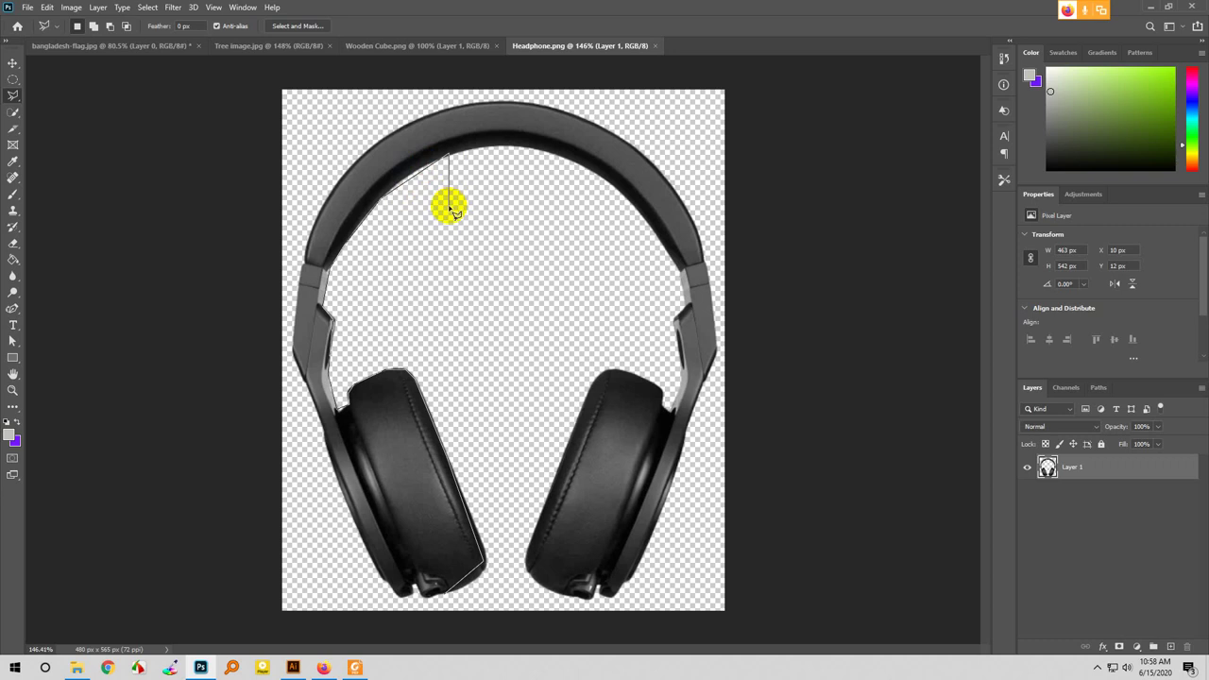
key(Escape)
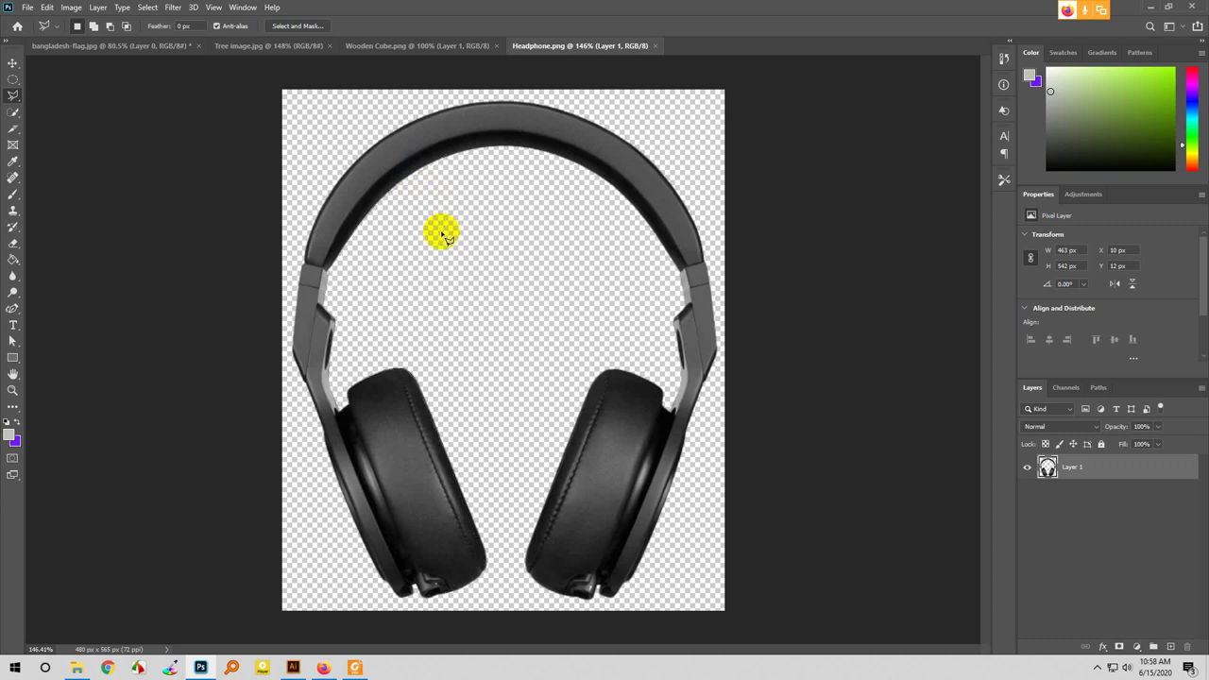
- Select the whole headphones by tracing their inner and outer contours with the Magnetic Lasso tool, closing at the starting point on the left ear cup
click(224, 176)
right_click(14, 96)
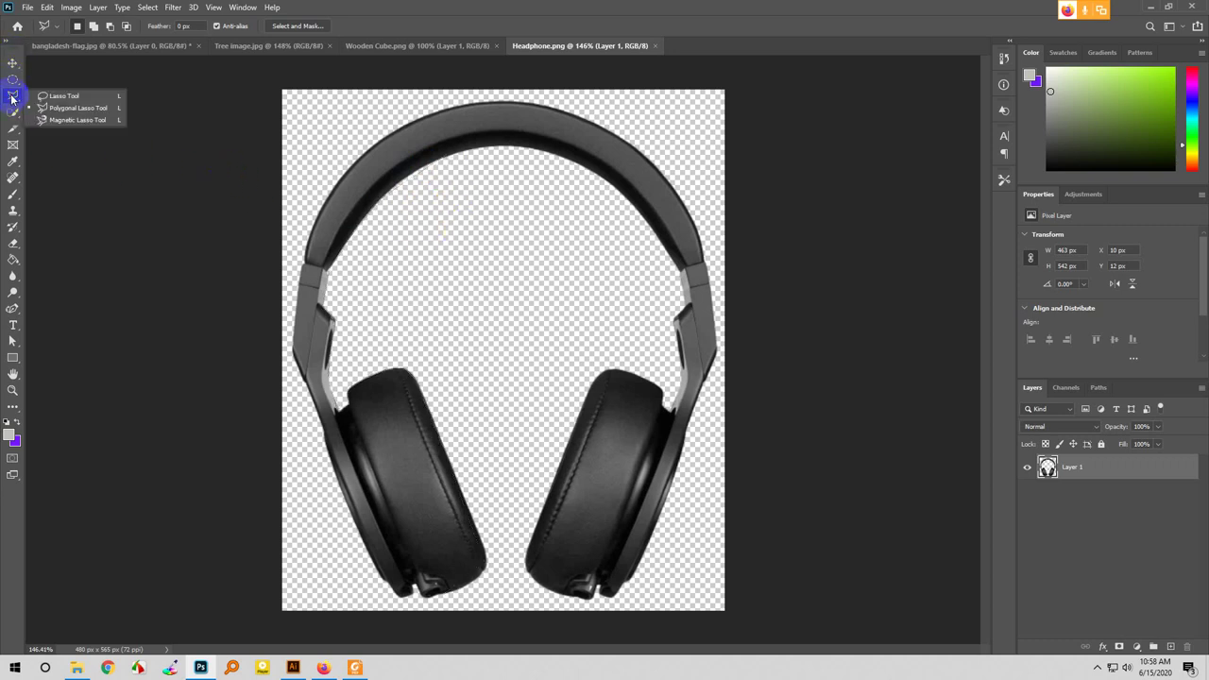
click(95, 119)
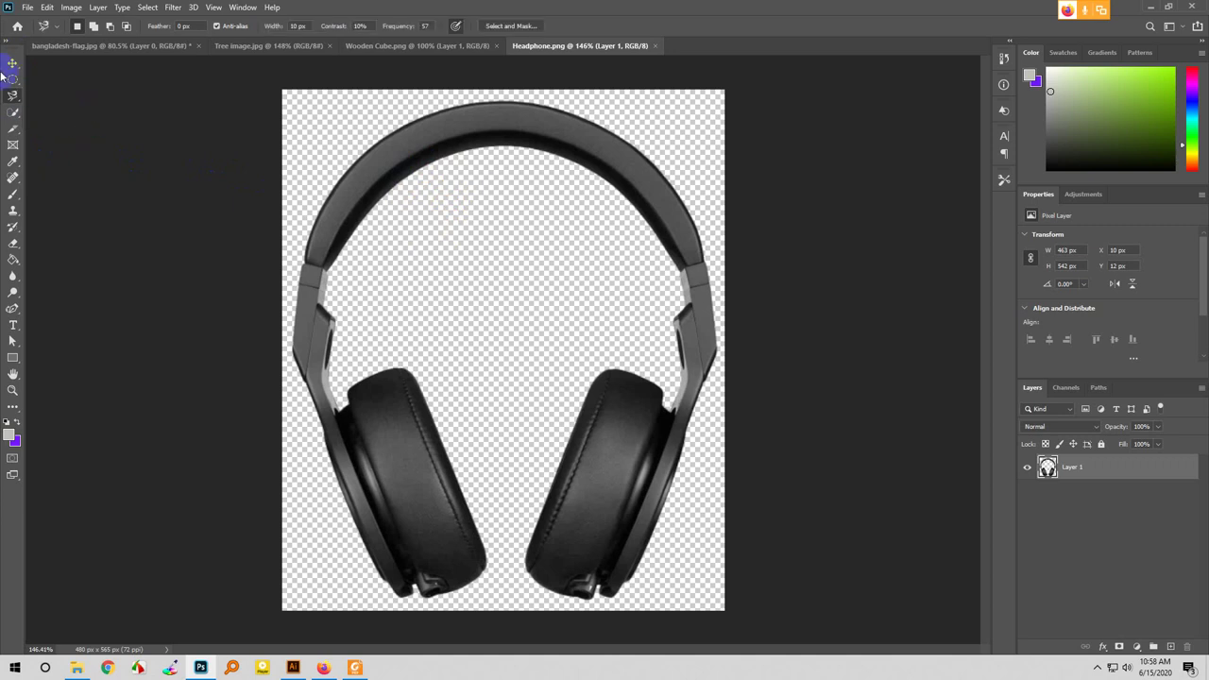
right_click(12, 97)
click(54, 126)
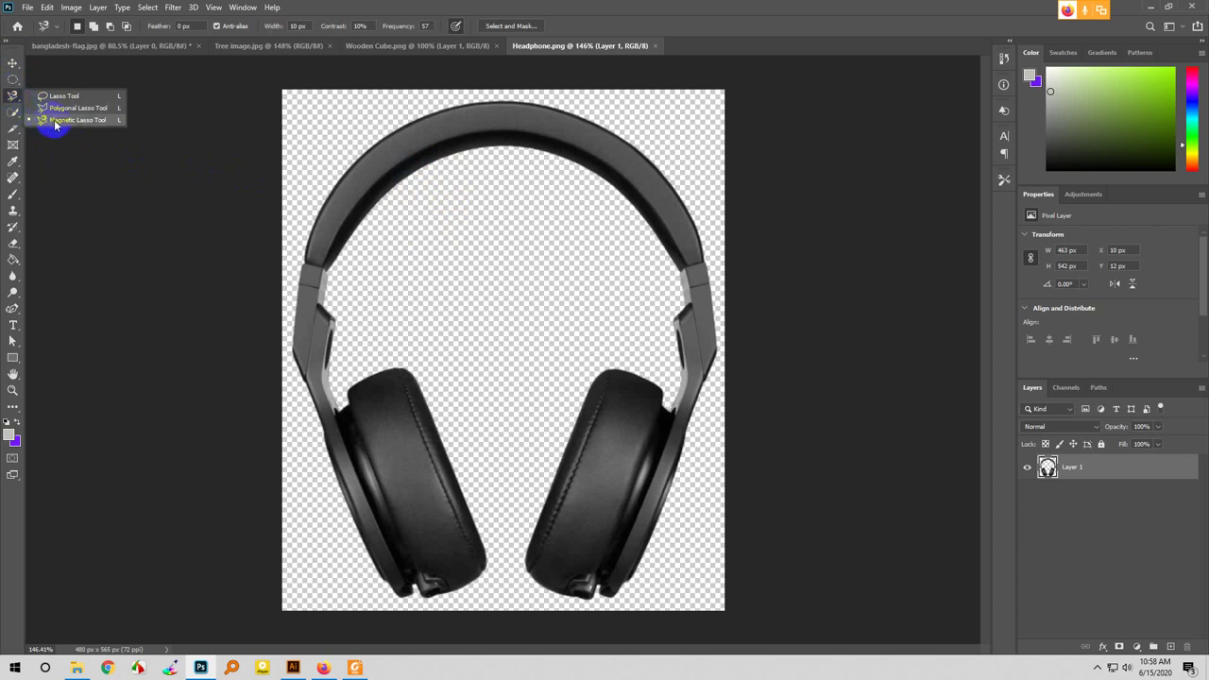
mouse_move(438, 571)
mouse_down()
mouse_move(461, 599)
mouse_move(488, 571)
mouse_up()
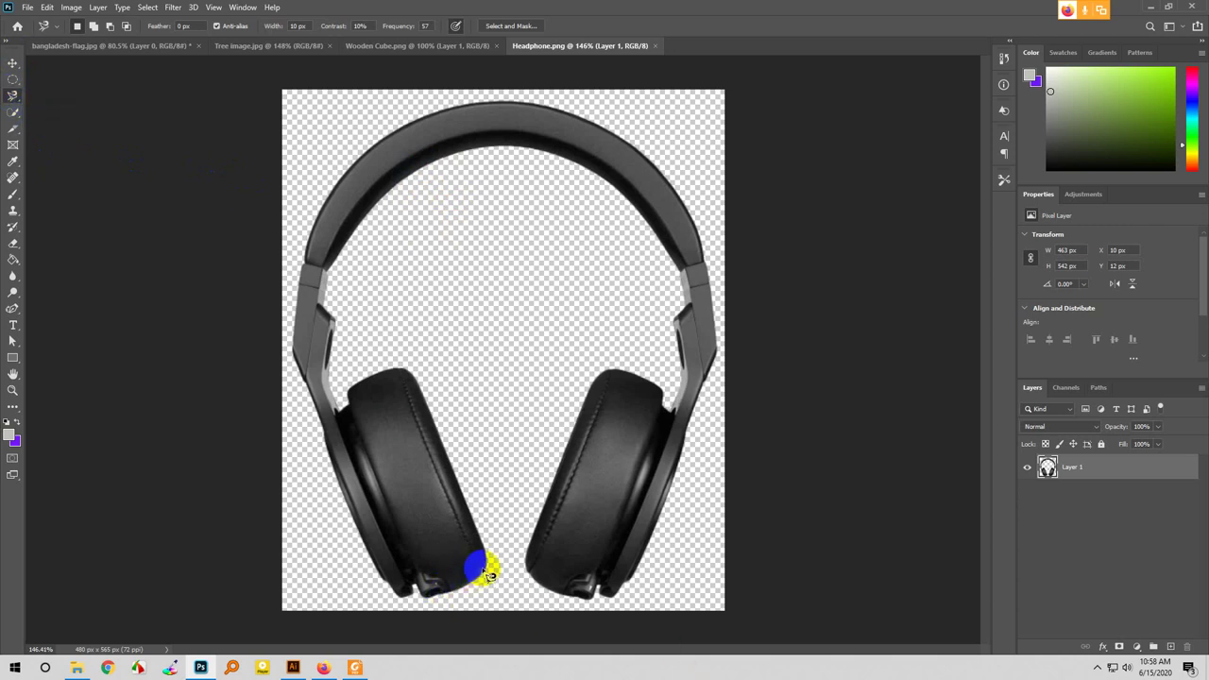
mouse_move(491, 576)
mouse_down()
mouse_move(411, 602)
mouse_move(382, 570)
mouse_move(321, 393)
mouse_move(296, 358)
mouse_move(297, 288)
mouse_move(338, 202)
mouse_move(340, 185)
mouse_move(328, 185)
mouse_move(467, 113)
mouse_move(545, 111)
mouse_move(651, 162)
mouse_move(699, 219)
mouse_move(718, 366)
mouse_move(628, 598)
mouse_move(553, 591)
mouse_move(532, 577)
mouse_move(574, 430)
mouse_move(610, 377)
mouse_move(667, 392)
mouse_move(676, 417)
mouse_move(695, 387)
mouse_move(686, 331)
mouse_move(698, 299)
mouse_move(642, 196)
mouse_move(561, 153)
mouse_move(501, 148)
mouse_move(397, 184)
mouse_move(328, 275)
mouse_move(336, 392)
mouse_move(352, 409)
mouse_move(352, 385)
mouse_move(405, 377)
mouse_move(467, 475)
mouse_move(490, 574)
mouse_up()
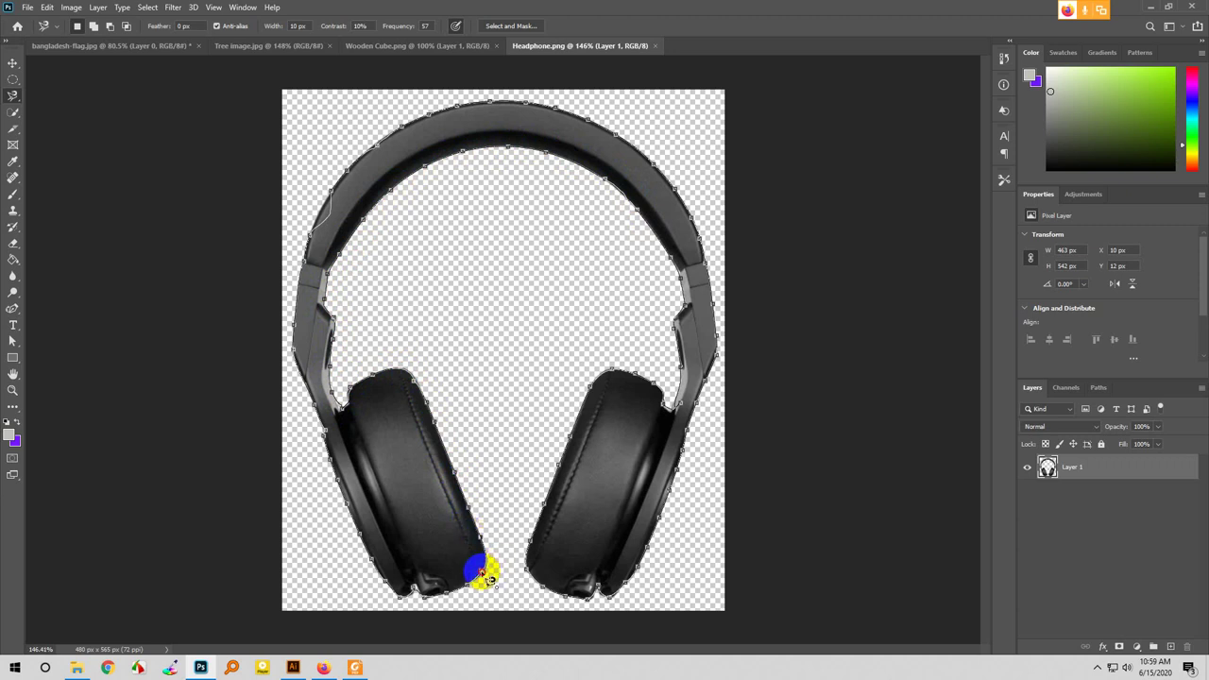
double_click(489, 576)
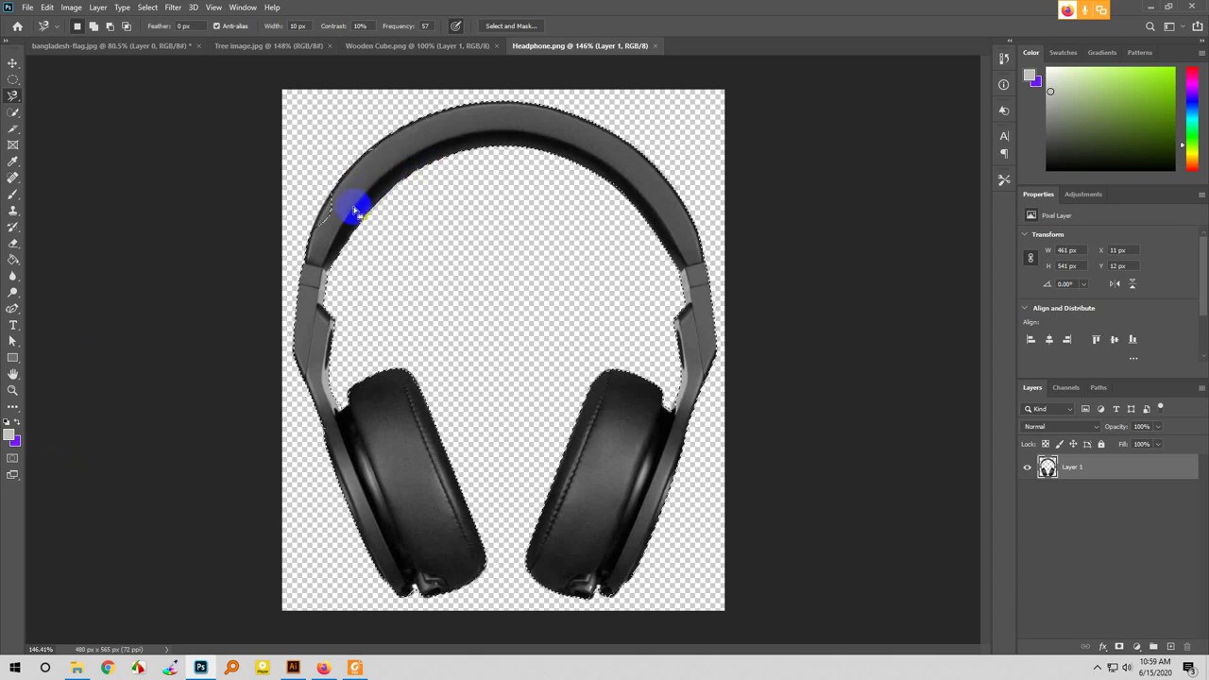
- Add the missed notch on the headband's outer left edge to the headphone selection with the Magnetic Lasso tool
mouse_move(355, 208)
mouse_down()
mouse_move(342, 220)
mouse_move(337, 202)
mouse_move(312, 211)
mouse_move(331, 238)
mouse_move(337, 223)
mouse_move(319, 226)
mouse_move(349, 219)
mouse_up()
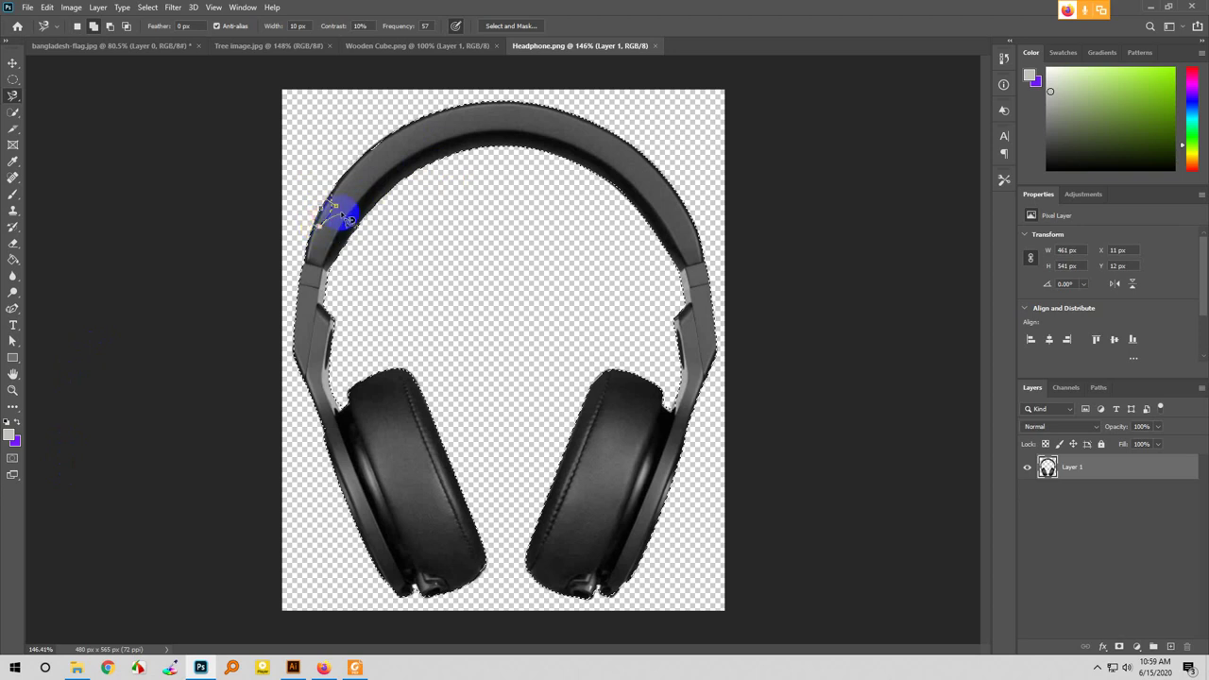
key(Escape)
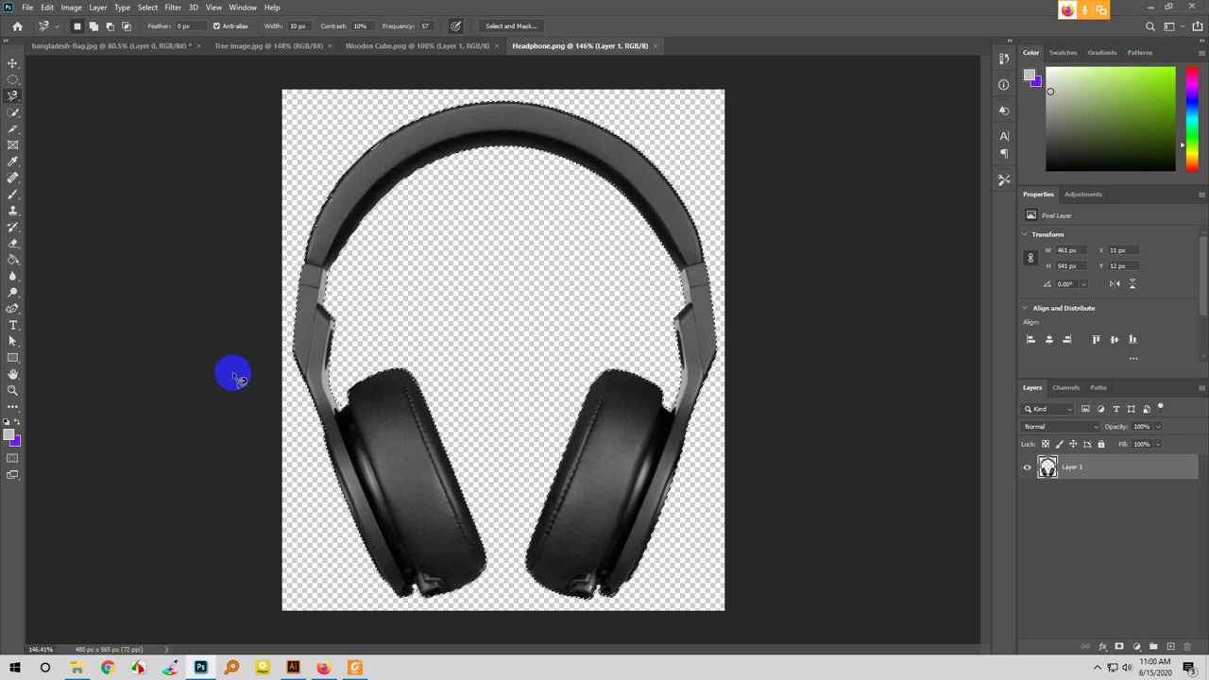
click(13, 63)
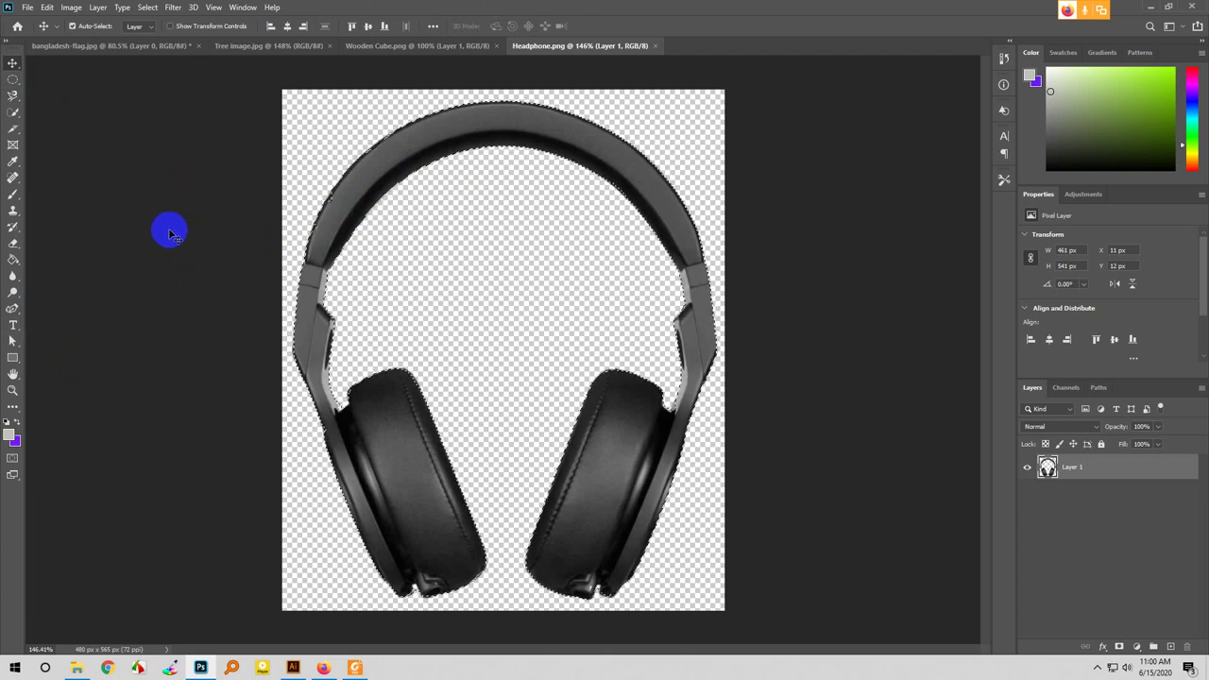
click(15, 98)
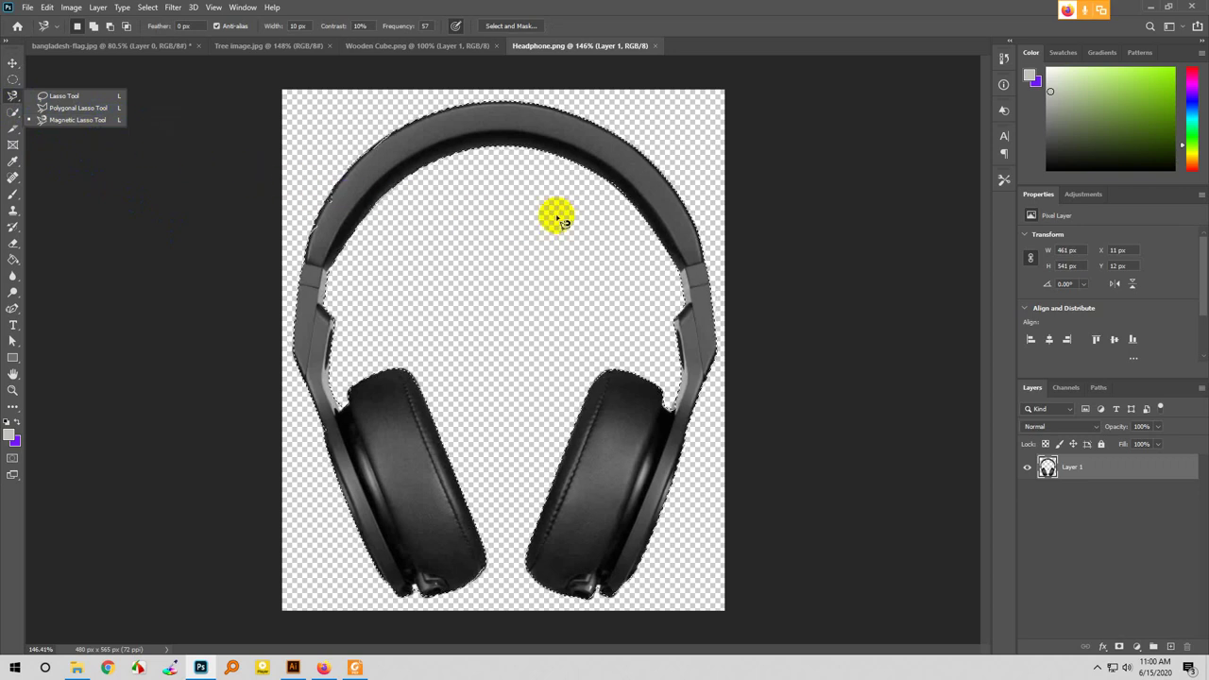
click(322, 226)
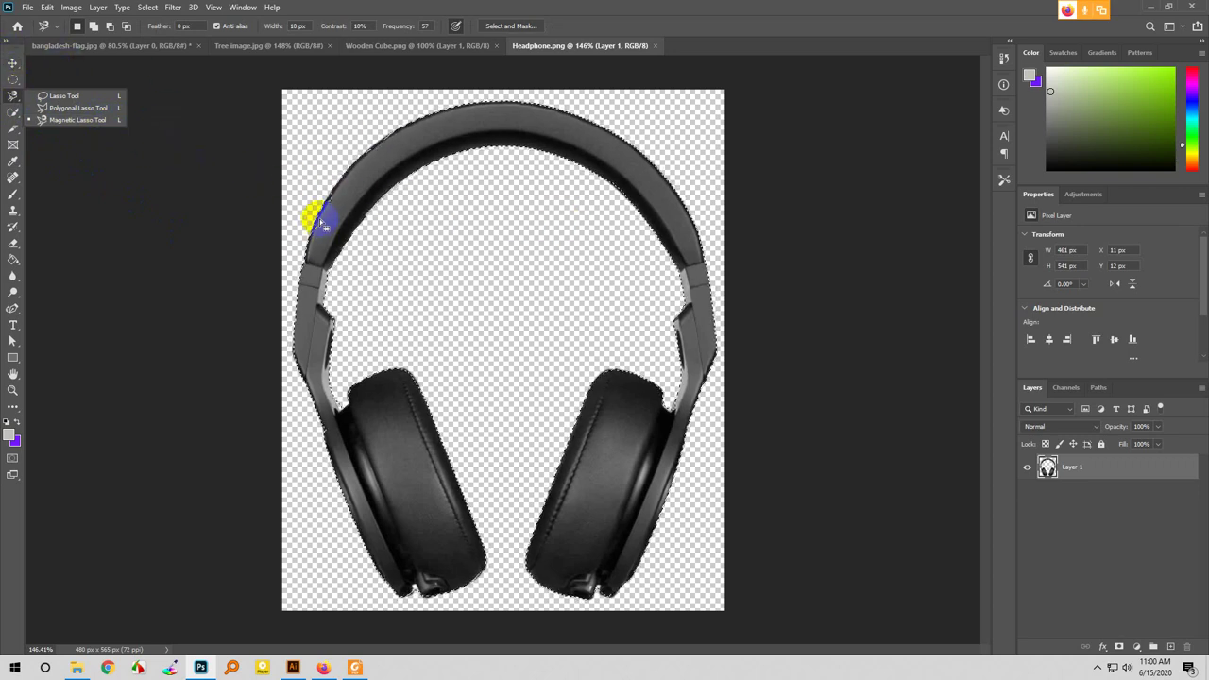
mouse_move(323, 224)
mouse_down()
mouse_move(318, 242)
mouse_move(346, 231)
mouse_move(356, 244)
mouse_up()
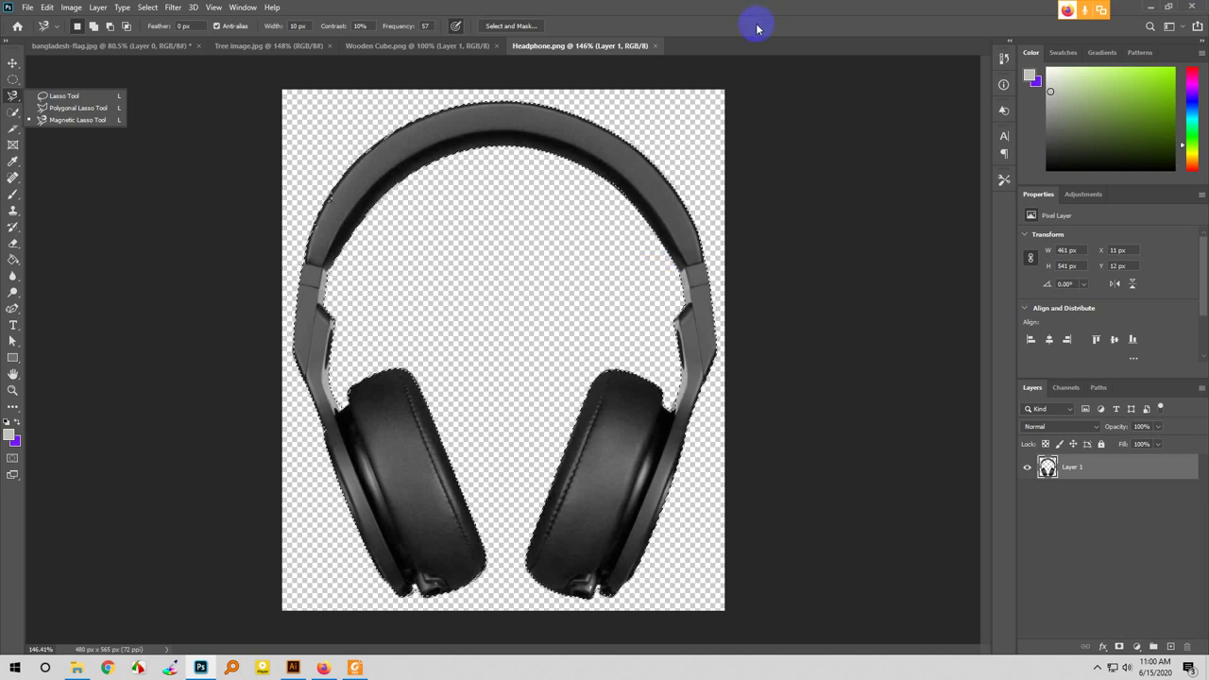
click(13, 63)
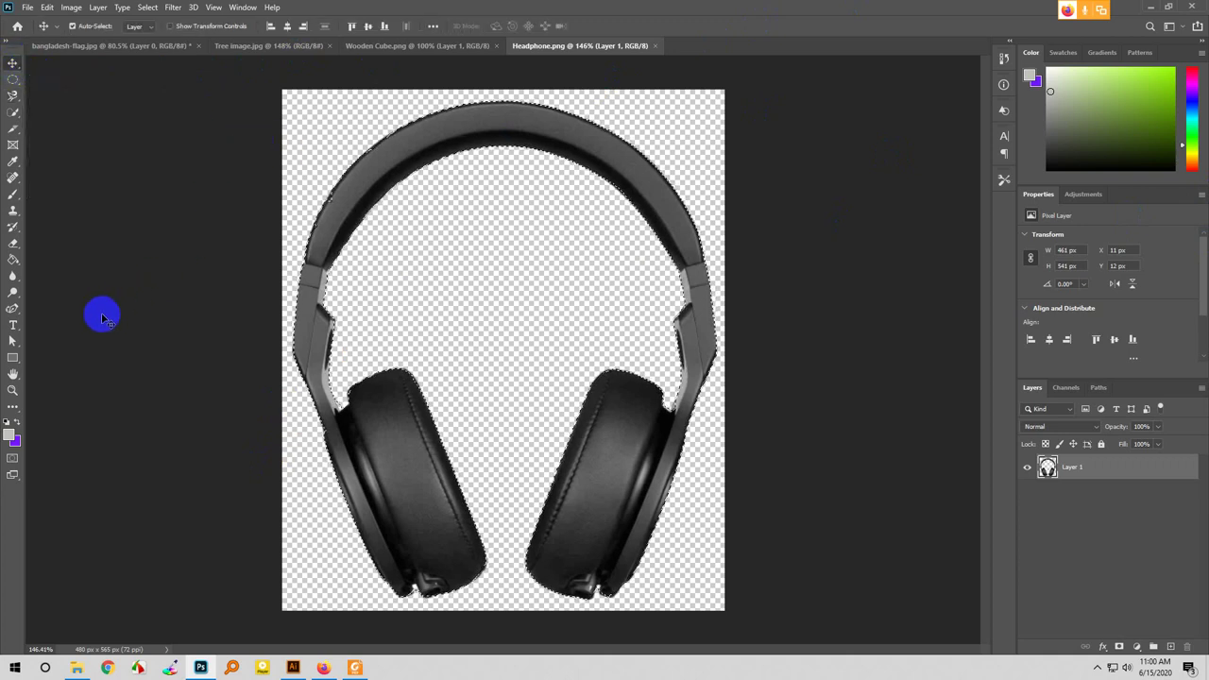
click(54, 340)
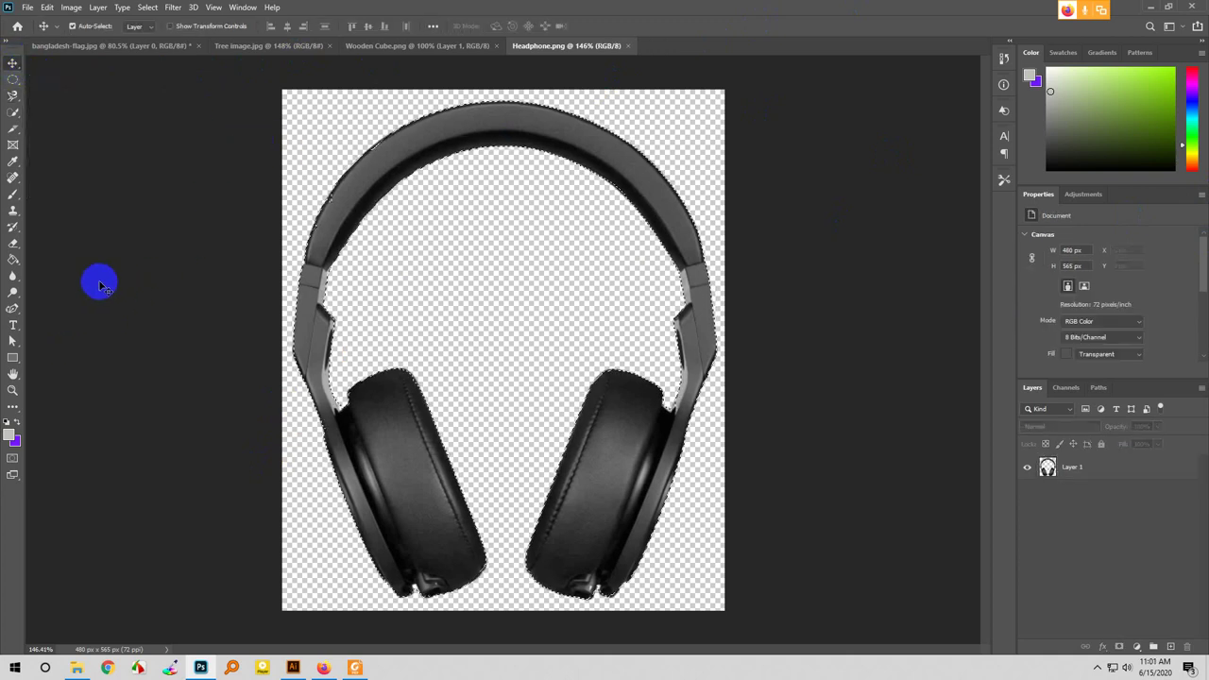
- Try the Quick Selection tool on the flag's red circle and surrounding green area, clearing the selection
click(12, 114)
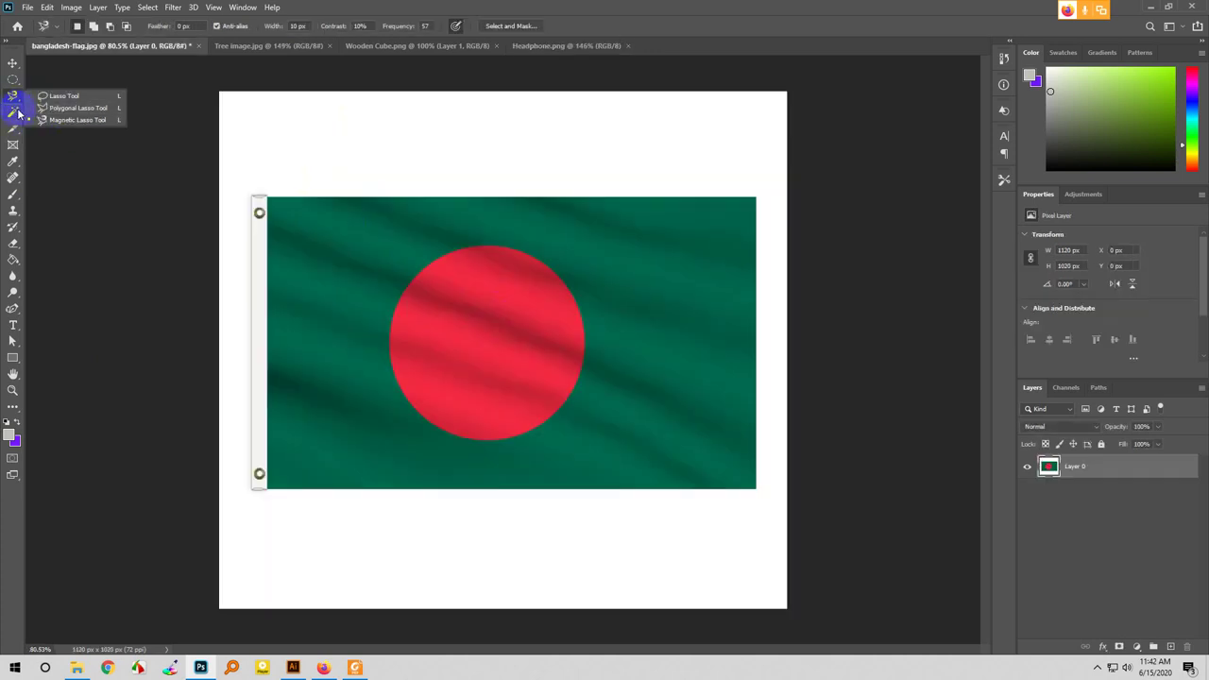
click(16, 112)
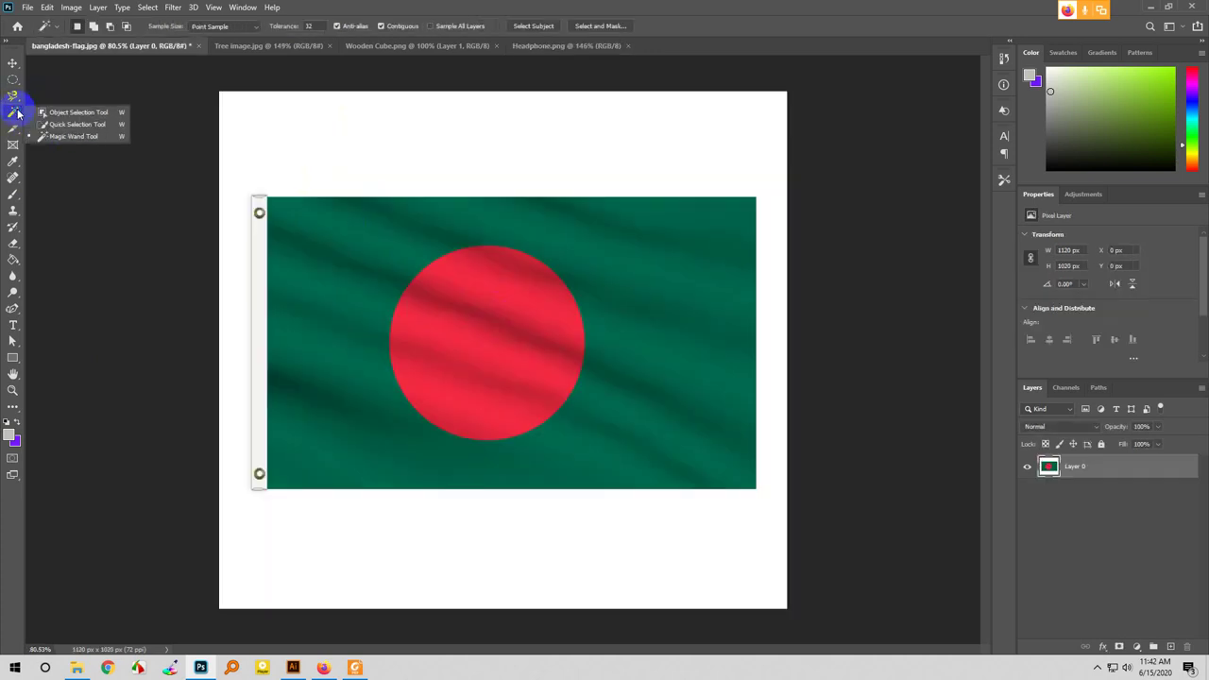
click(65, 124)
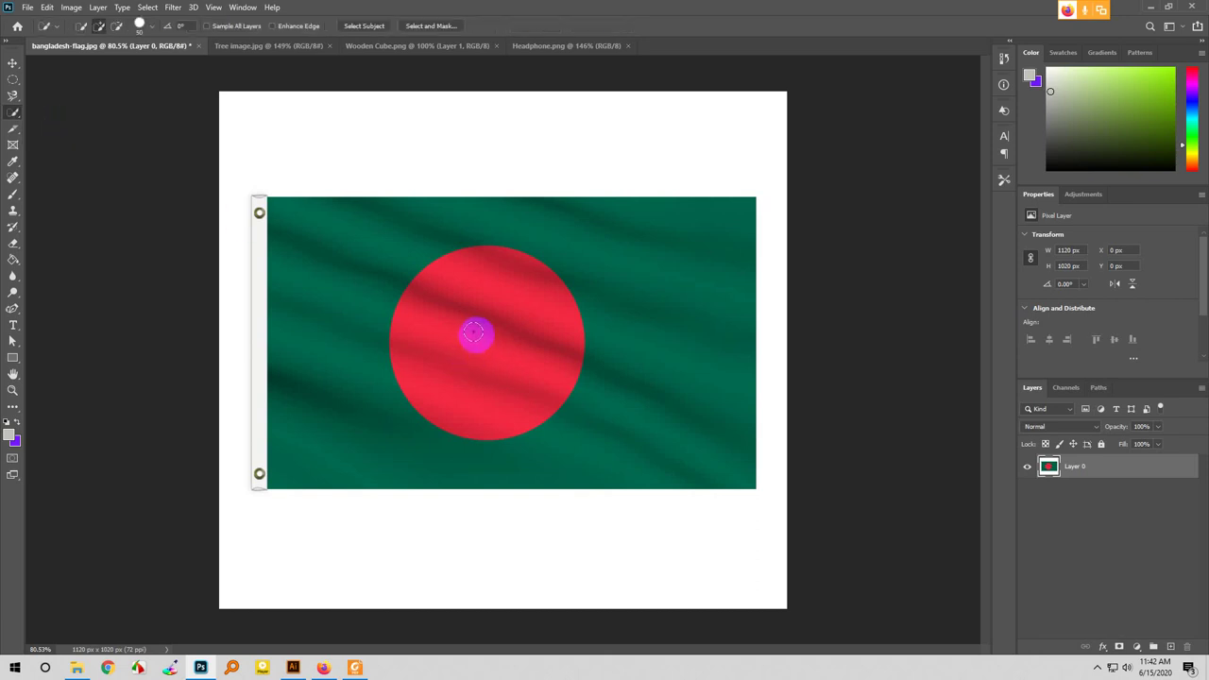
drag(473, 333, 476, 346)
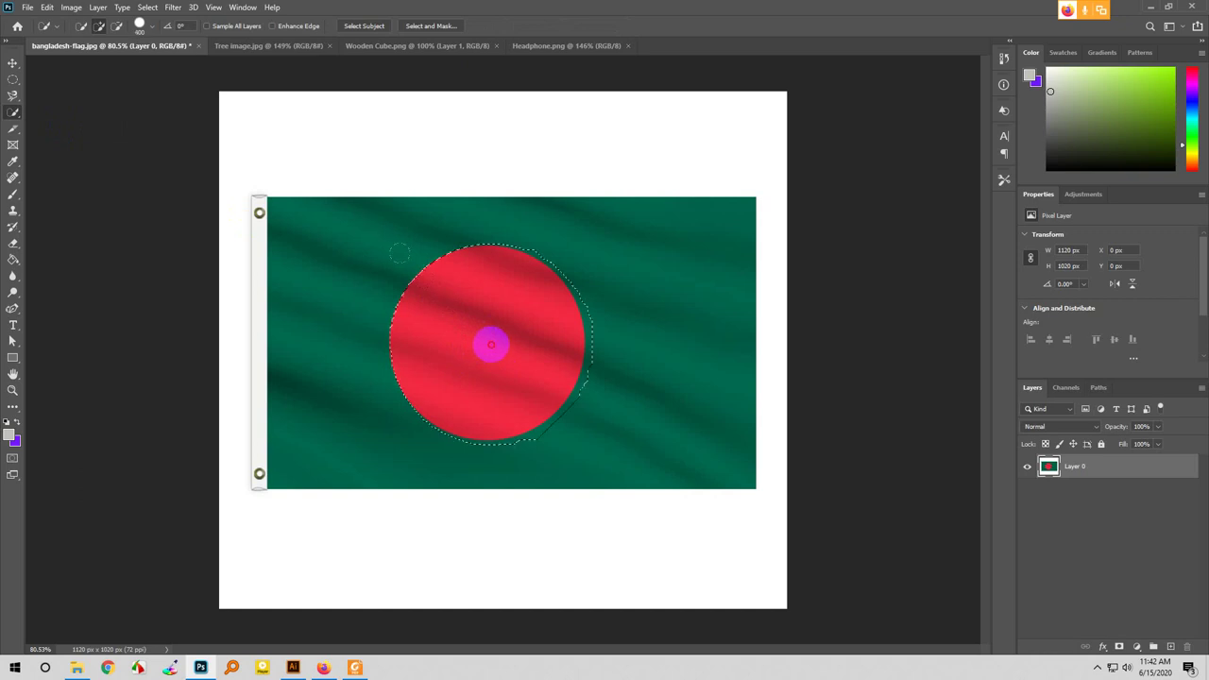
click(413, 286)
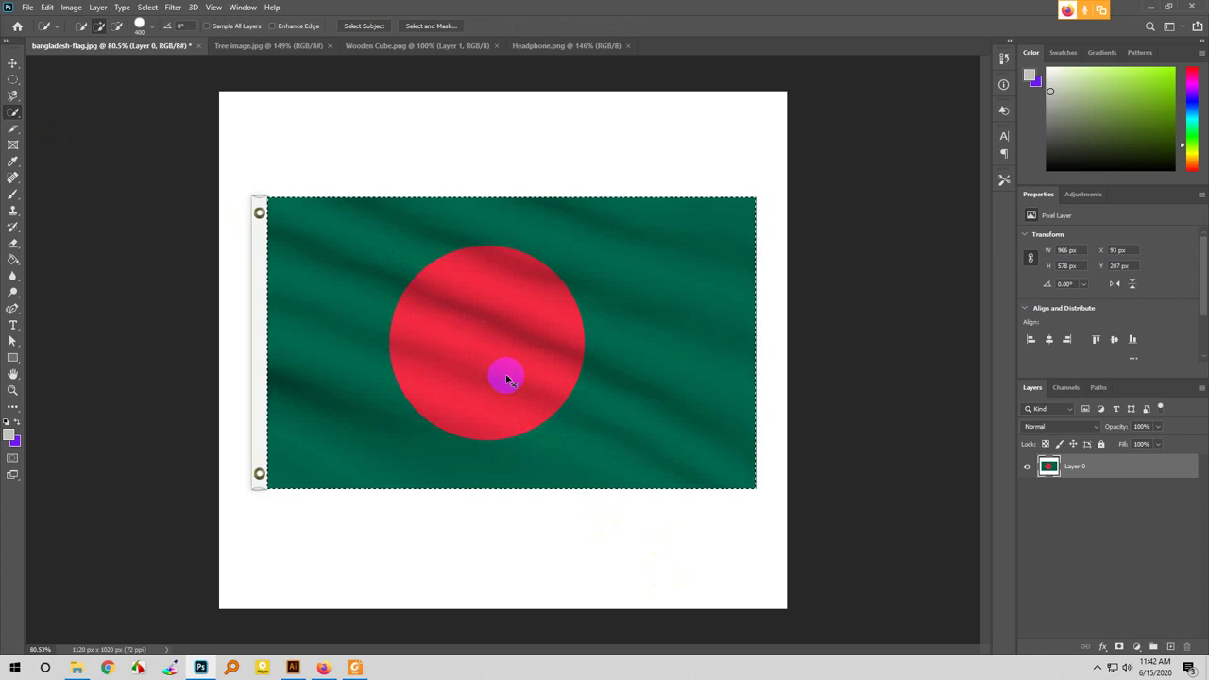
key(ctrl+d)
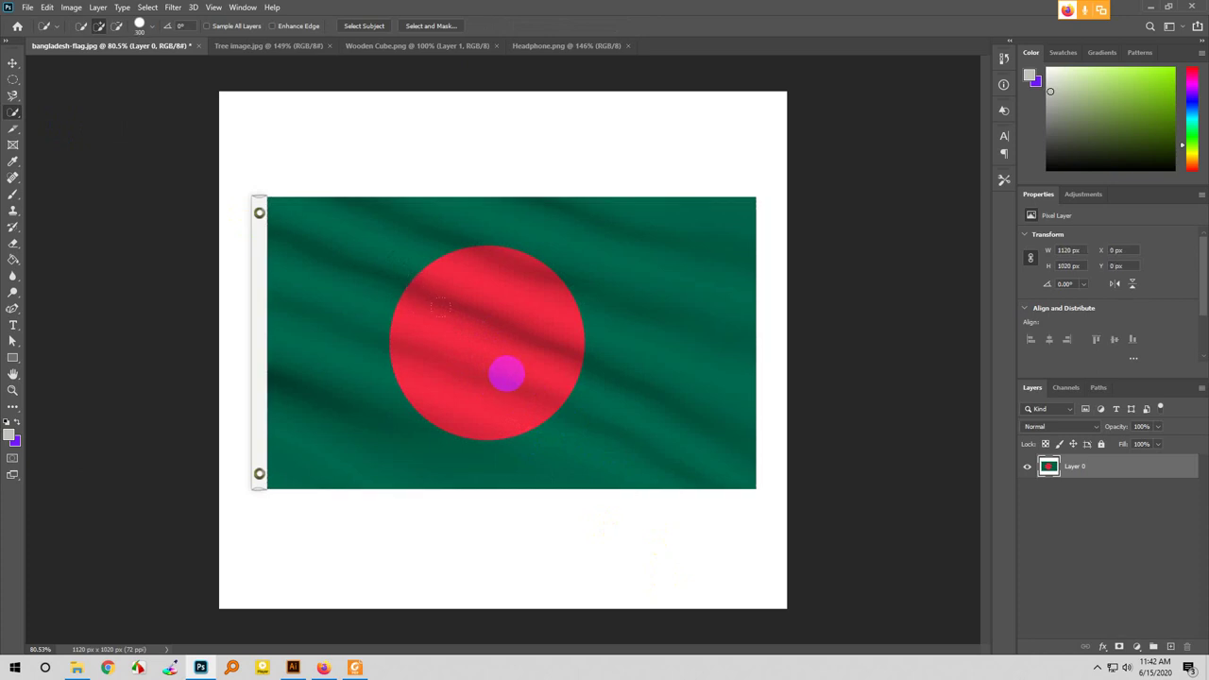
- Reduce the Quick Selection brush to 125, try selecting the red circle and extending into the green, and deselect
key(bracketleft)
key(bracketleft)
key(bracketleft)
key(bracketleft)
key(bracketleft)
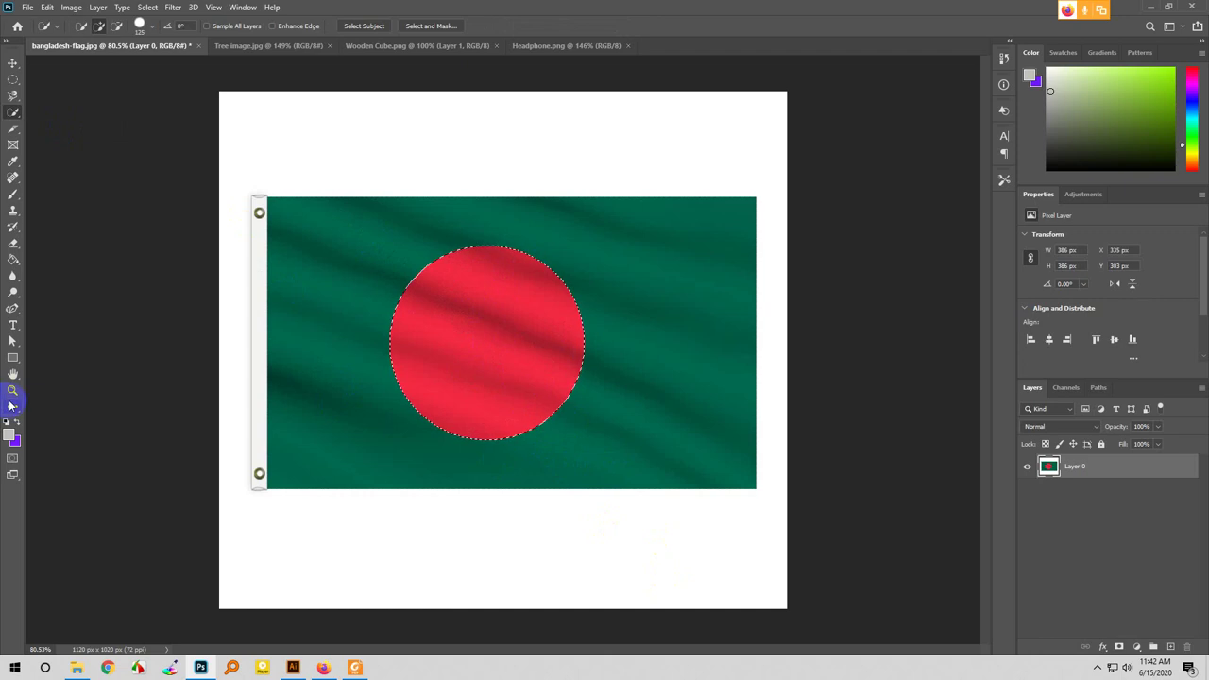
click(47, 403)
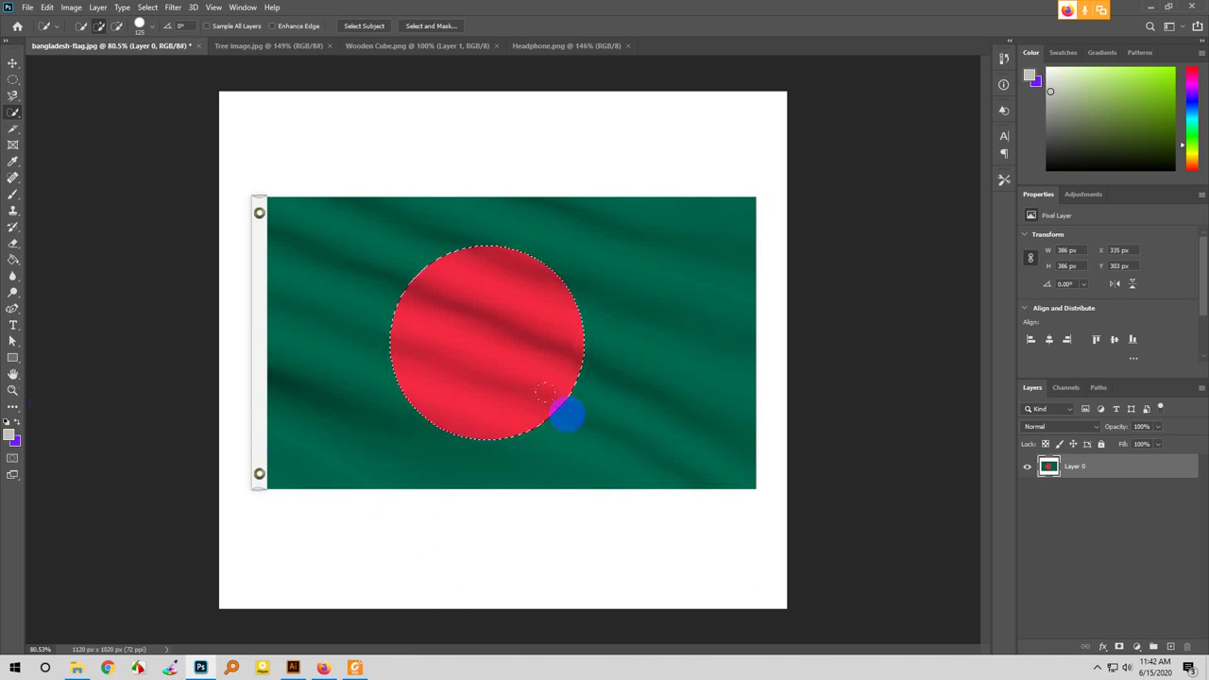
mouse_move(563, 401)
mouse_down()
mouse_move(544, 370)
mouse_move(528, 249)
mouse_move(620, 271)
mouse_up()
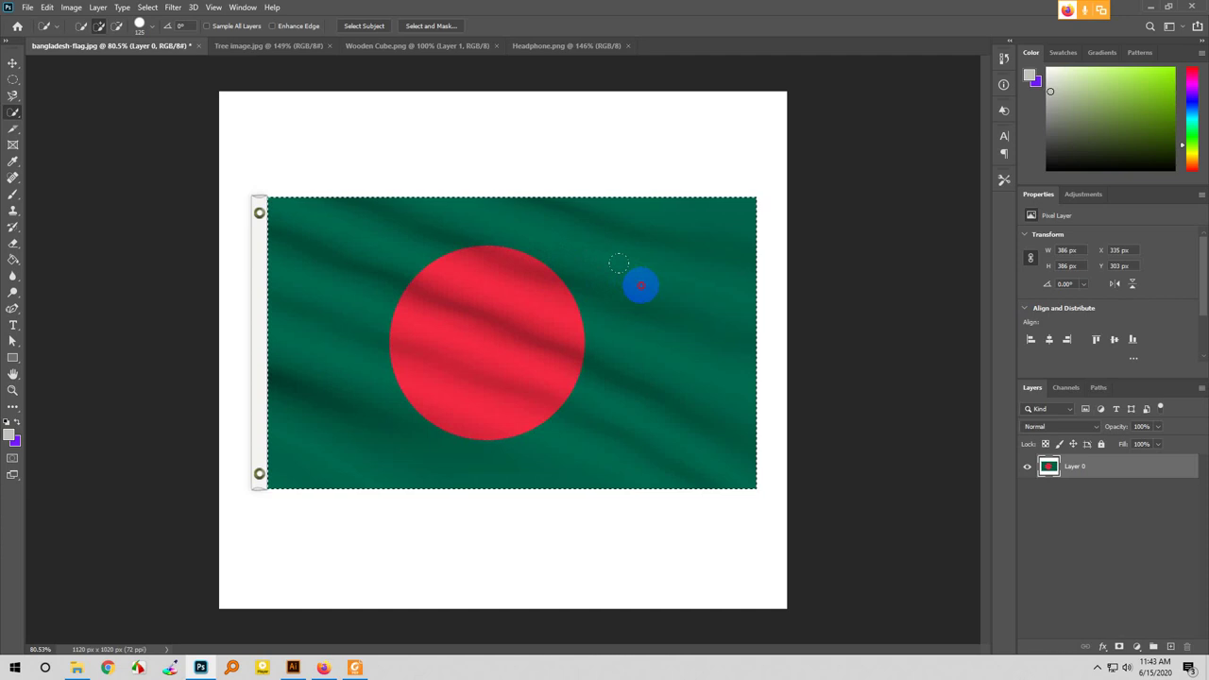
key(ctrl+d)
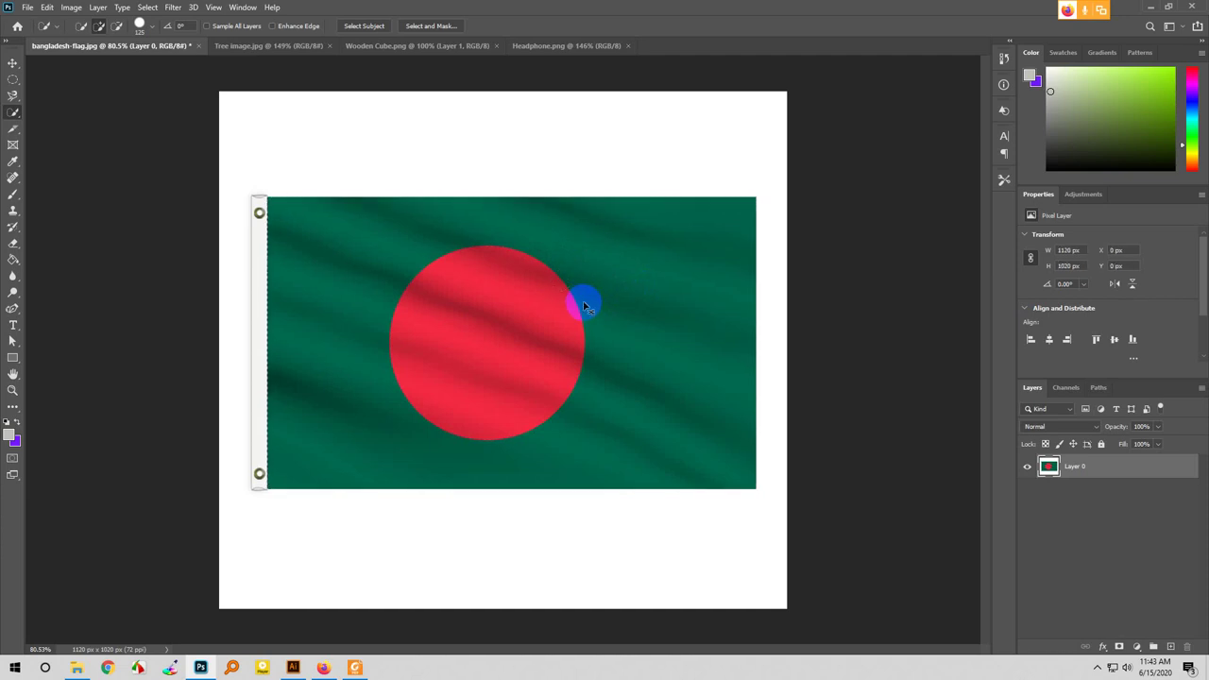
- Reselect the red circle, extend the selection into the green with the brush reduced to 70, and deselect
mouse_move(519, 304)
mouse_down()
mouse_move(500, 307)
mouse_move(546, 317)
mouse_move(553, 332)
mouse_up()
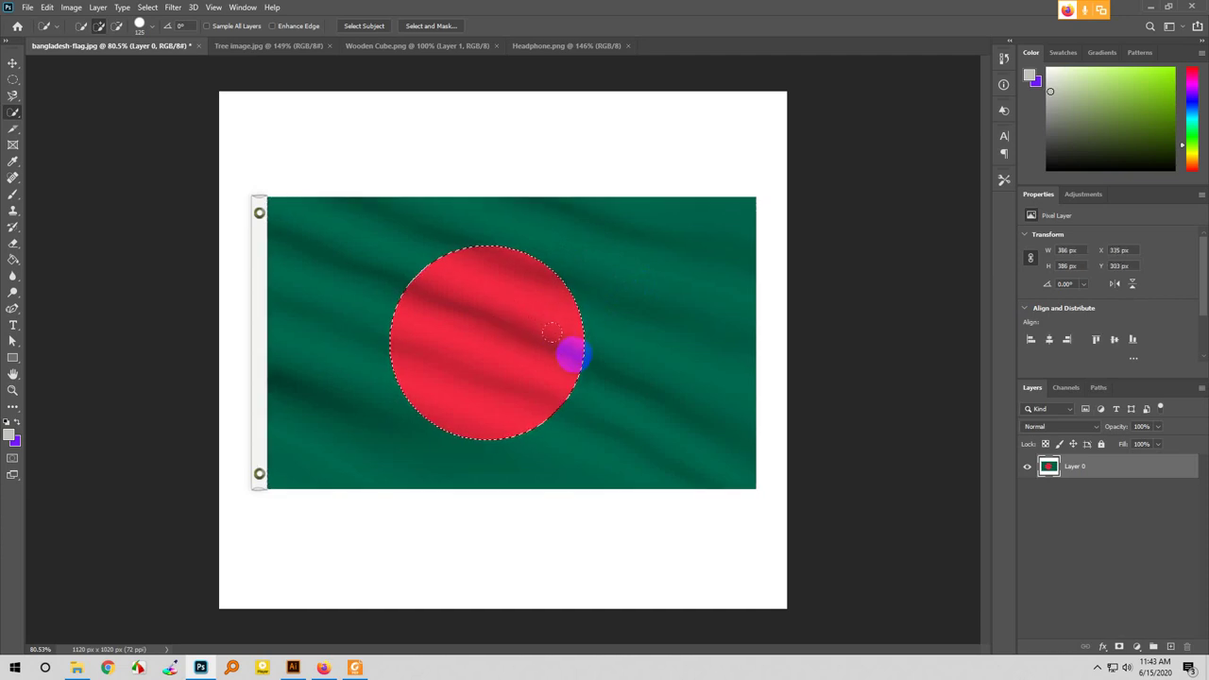
key(bracketleft)
key(bracketleft)
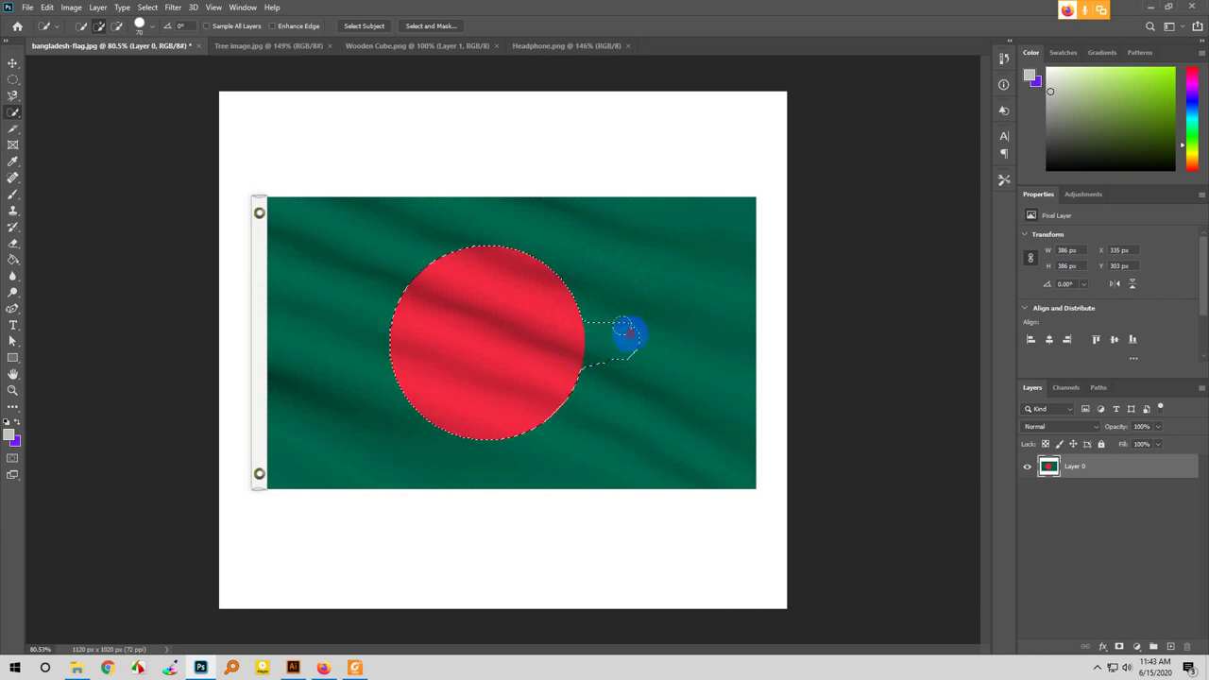
click(631, 331)
key(ctrl+d)
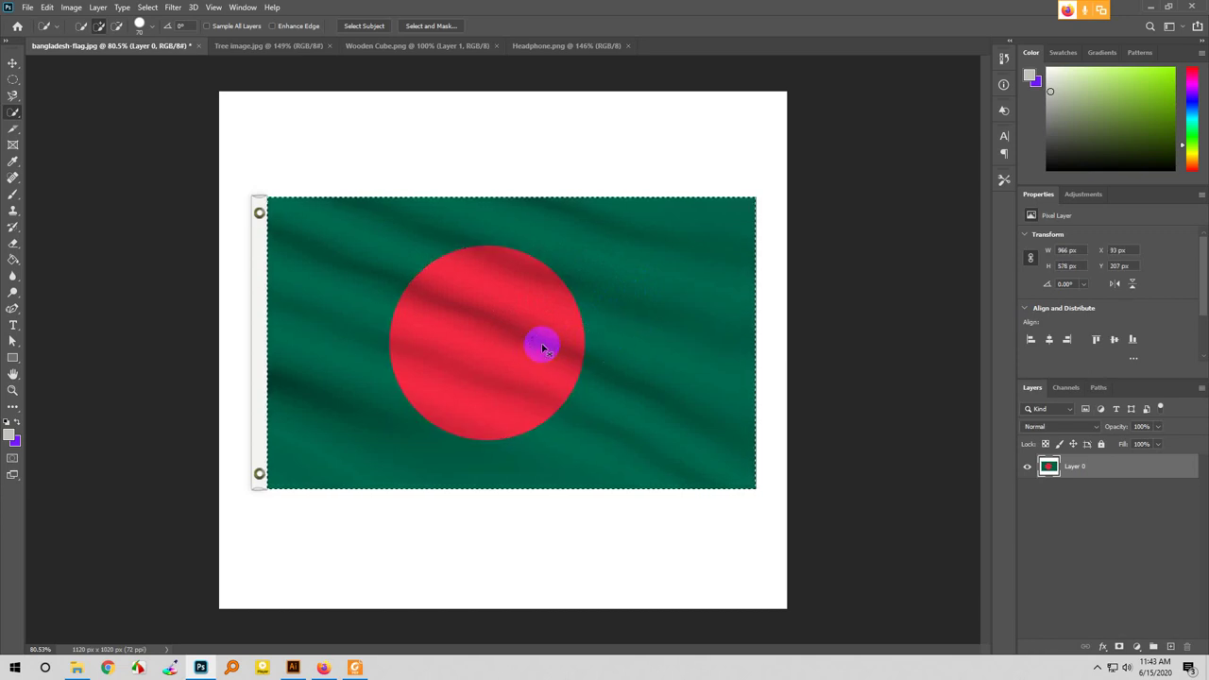
- Quick-select the red circle, subtract the green spill beyond its right edge from the selection, and clear the selection
mouse_move(534, 338)
mouse_down()
mouse_move(519, 345)
mouse_move(594, 362)
mouse_move(556, 404)
mouse_up()
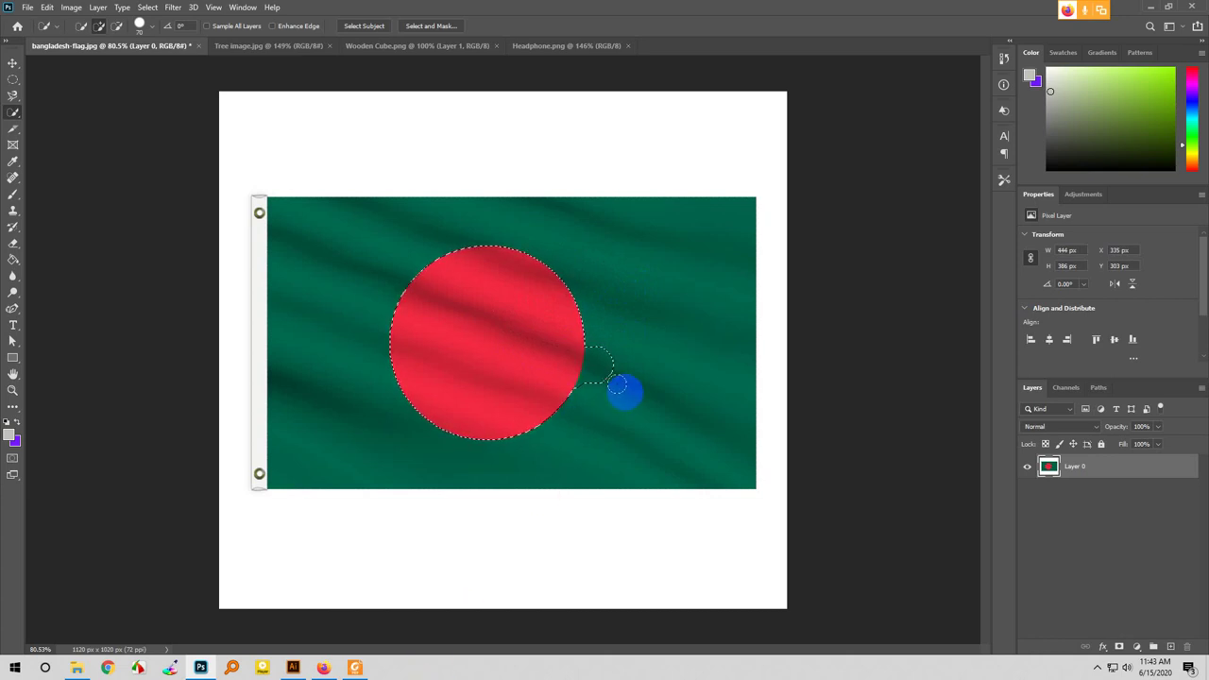
key(alt)
mouse_move(616, 378)
mouse_down()
mouse_move(604, 353)
mouse_move(596, 375)
mouse_move(605, 349)
mouse_move(629, 426)
mouse_move(926, 626)
mouse_move(874, 624)
mouse_up()
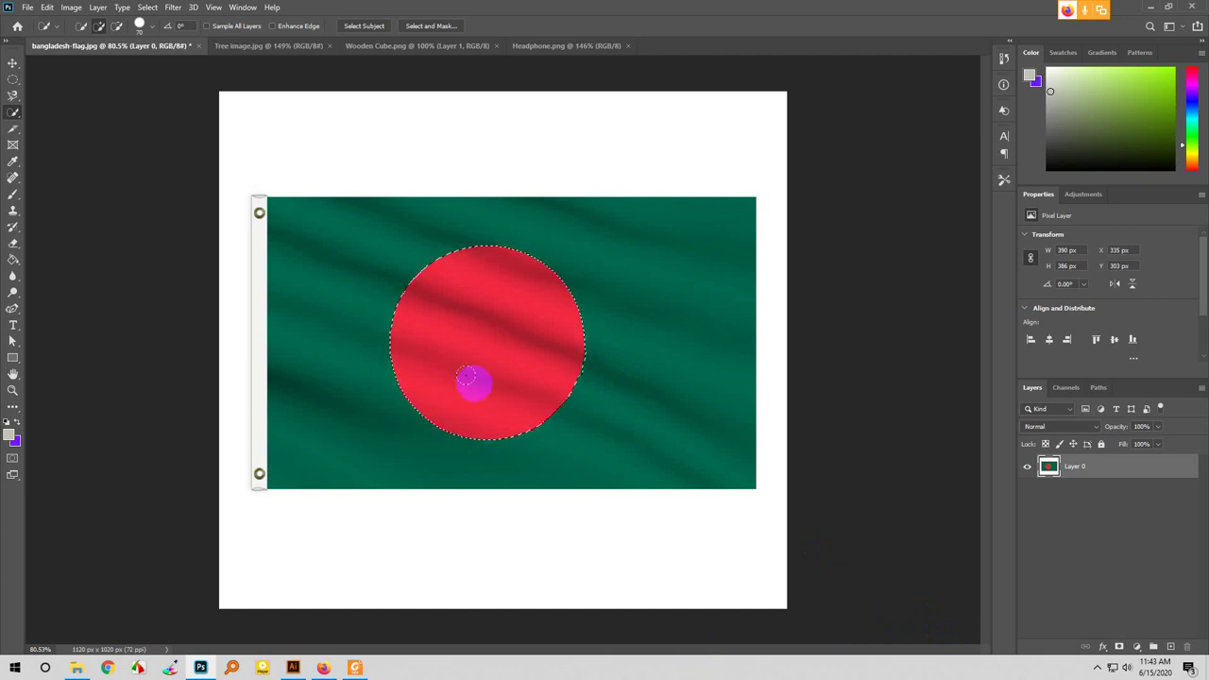
mouse_move(447, 392)
mouse_down()
mouse_move(54, 183)
mouse_move(828, 651)
mouse_move(881, 592)
mouse_up()
key(ctrl+d)
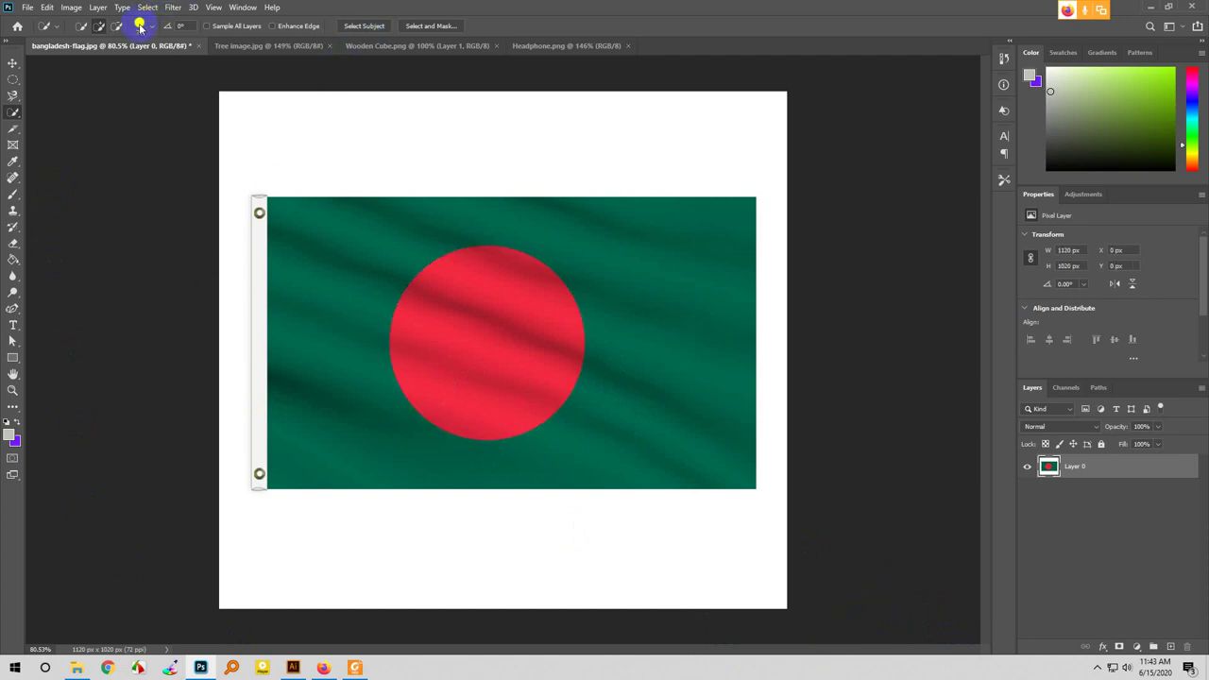
- Start a Color Range selection in Tree image.jpg and sample the blue in the upper part of the sky
click(255, 46)
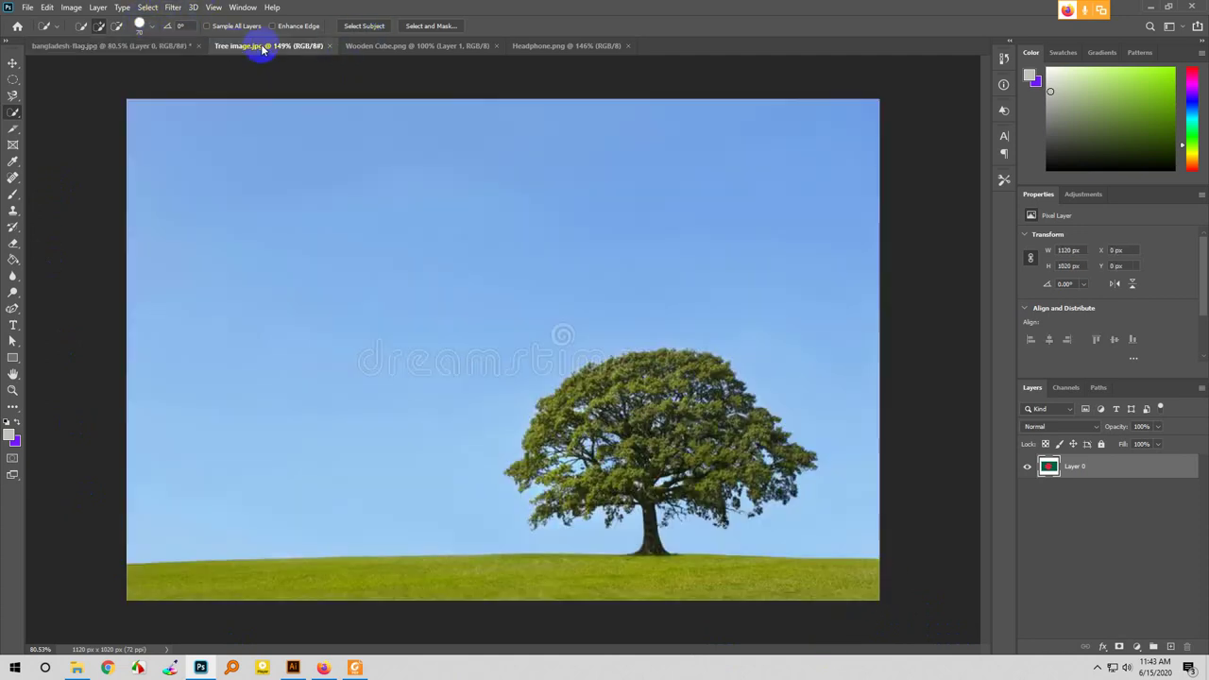
click(370, 47)
click(312, 49)
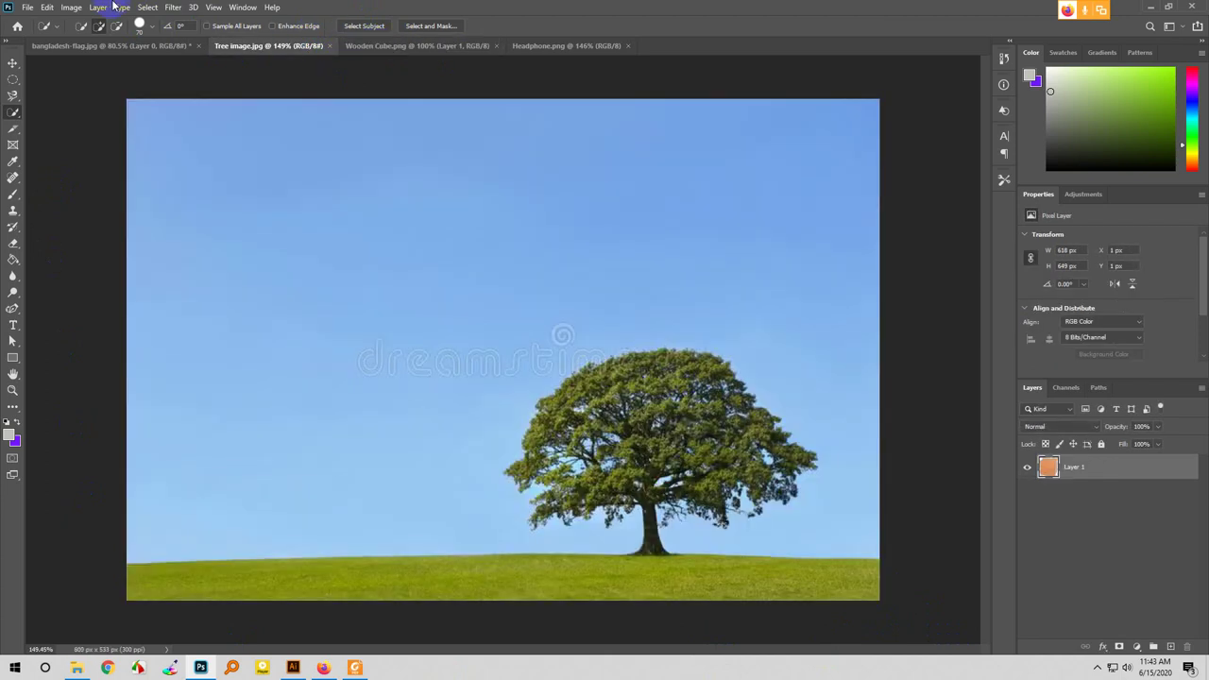
click(146, 8)
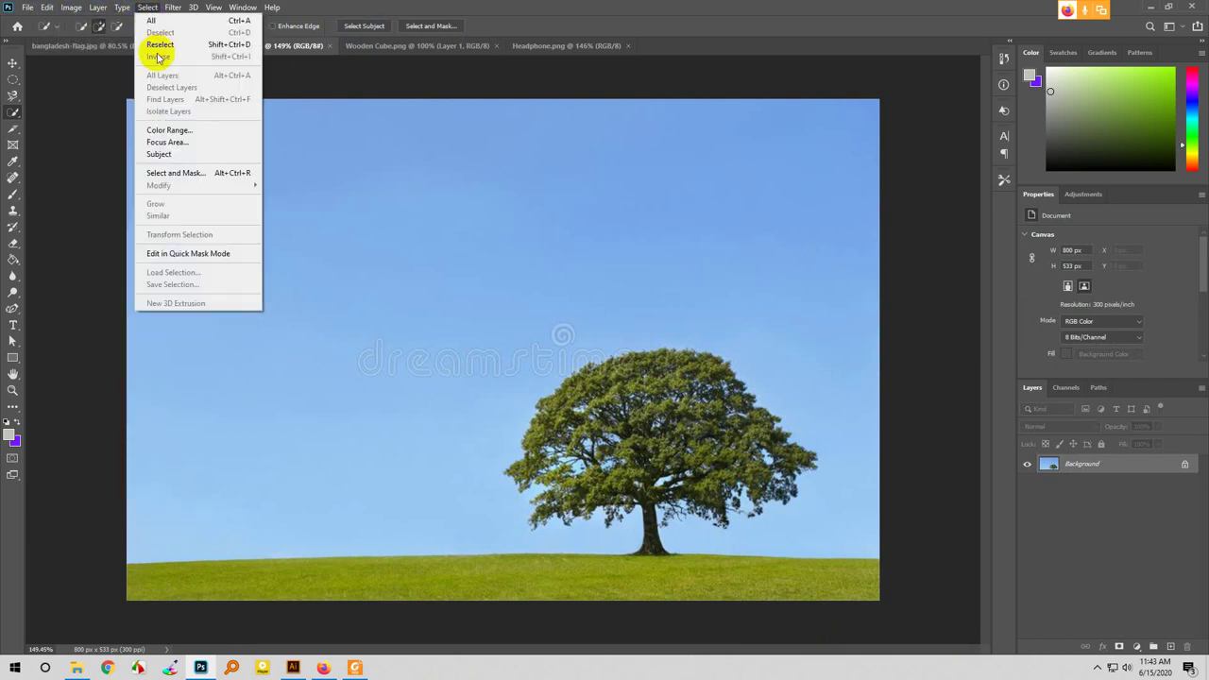
click(189, 131)
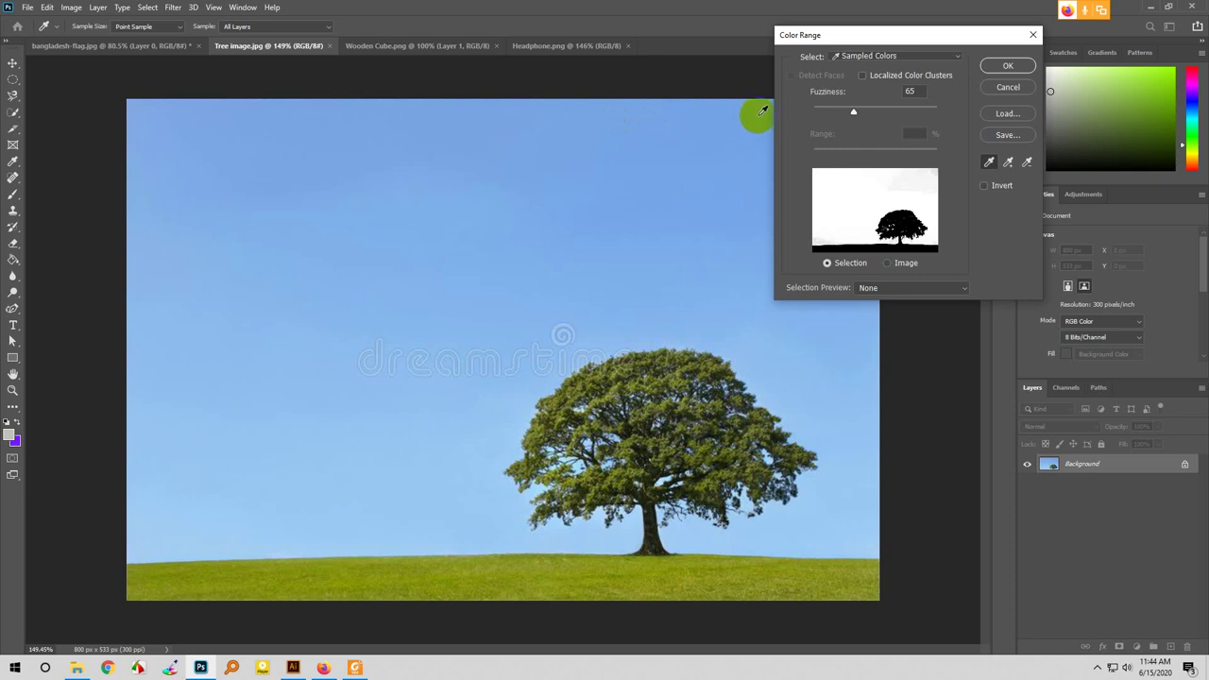
click(718, 125)
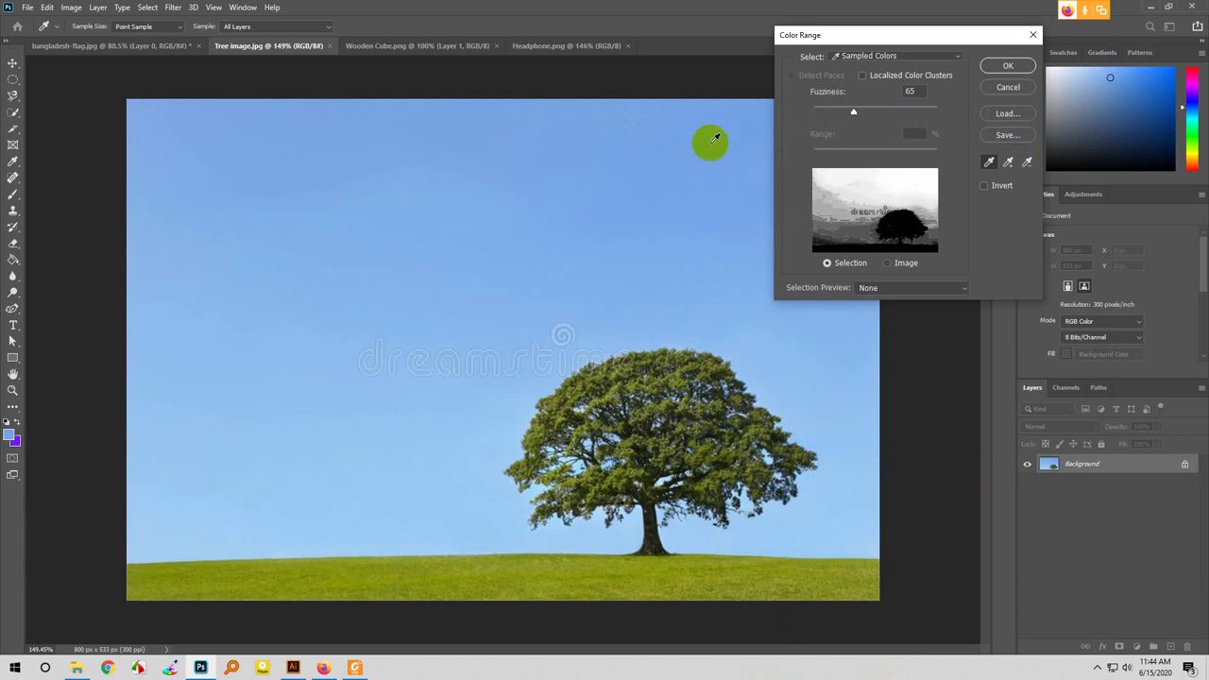
click(842, 230)
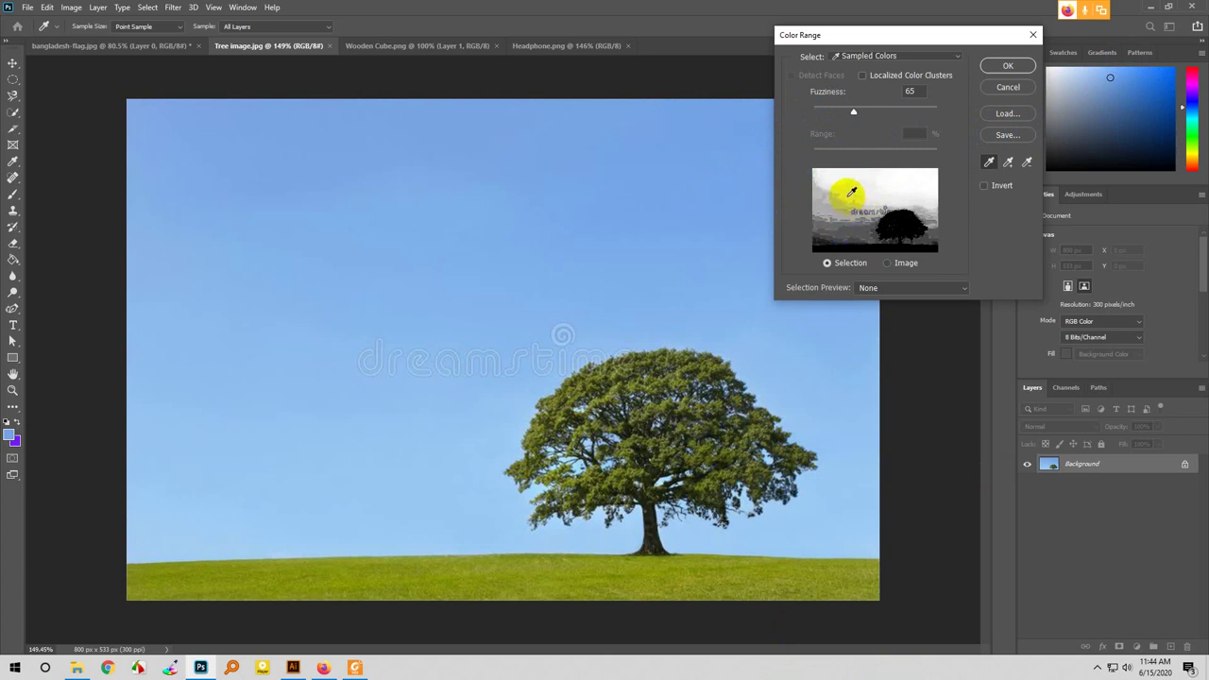
click(897, 217)
click(928, 243)
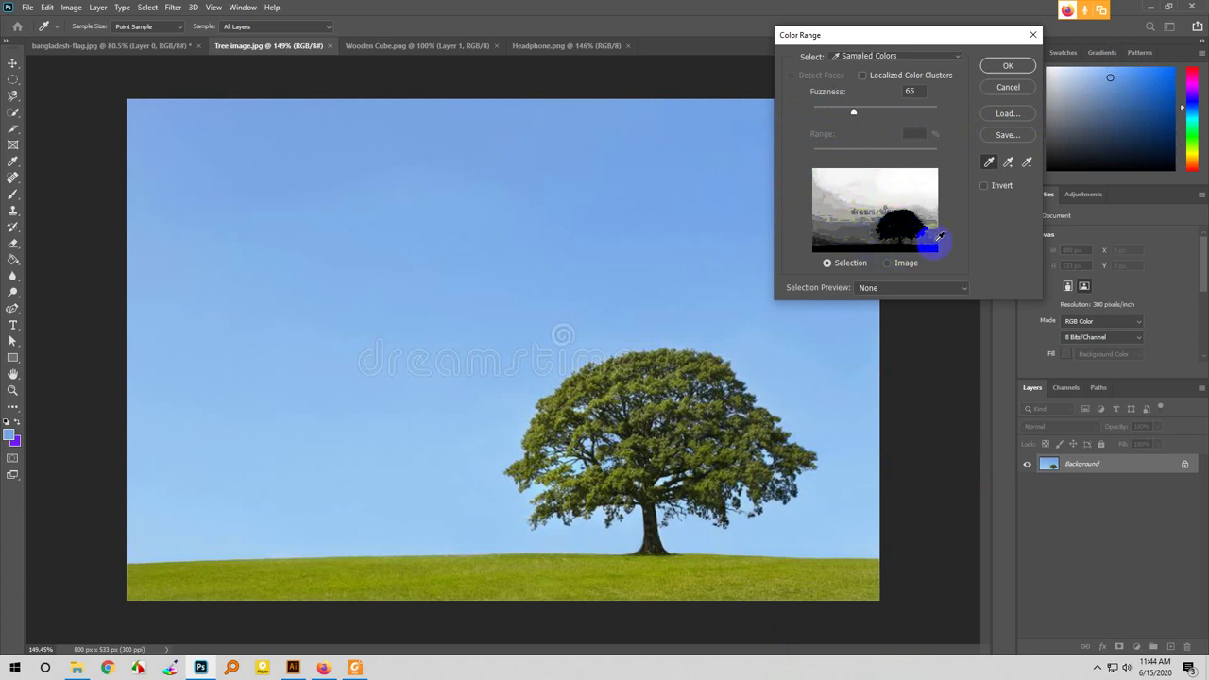
click(933, 232)
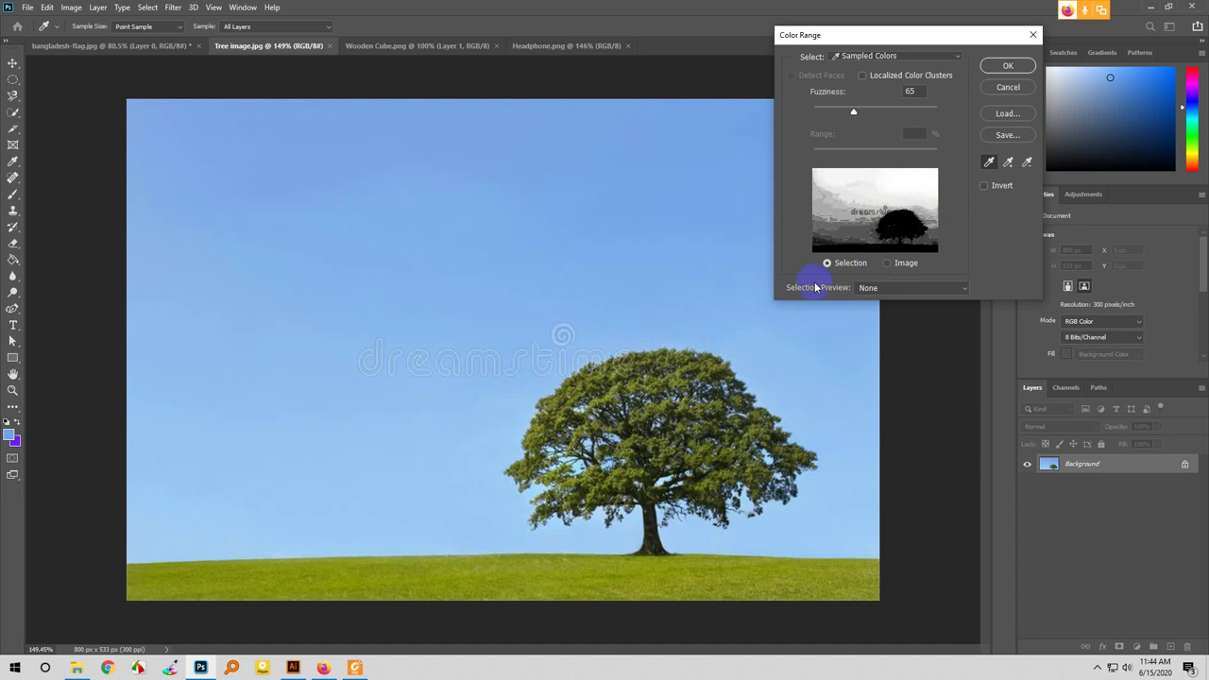
click(874, 244)
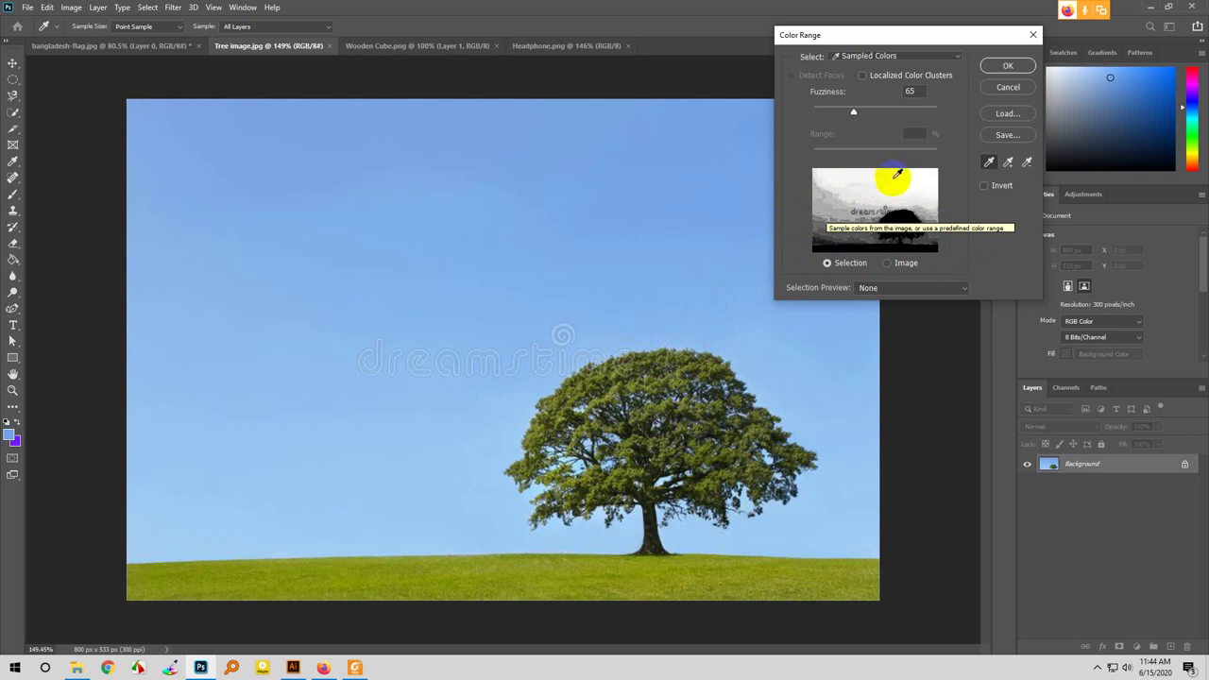
click(856, 174)
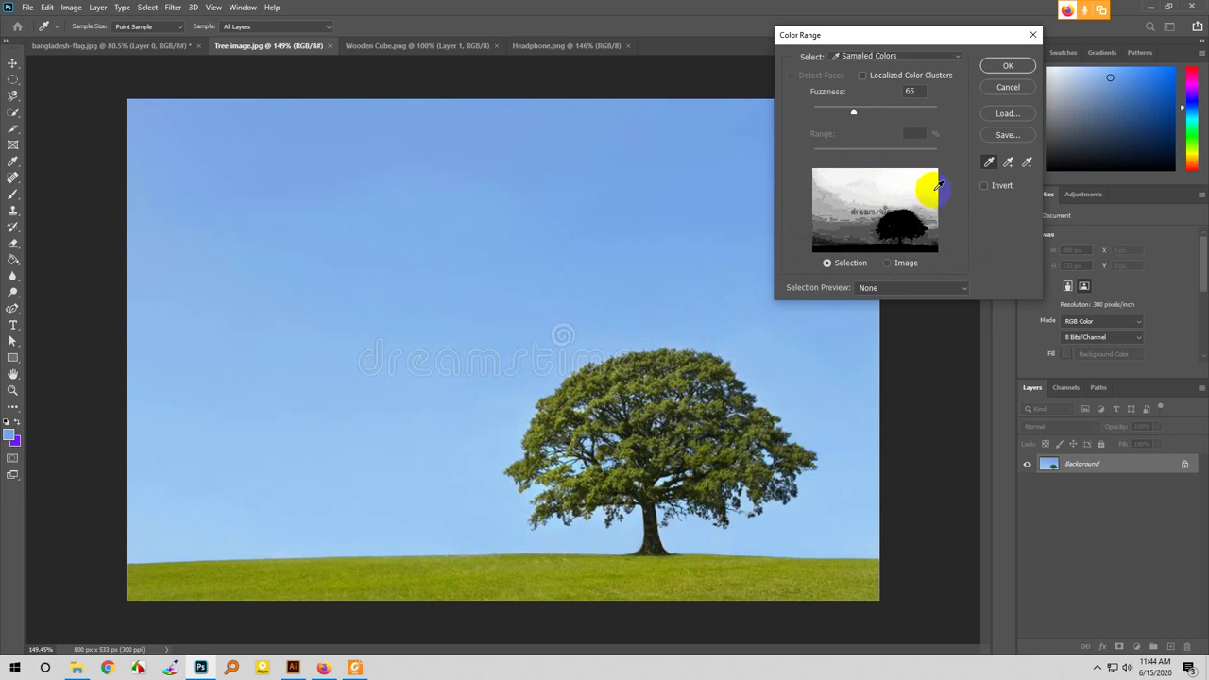
- Sample the green grass, resample the lighter blue in the lower left sky, and set Fuzziness to 200
click(545, 570)
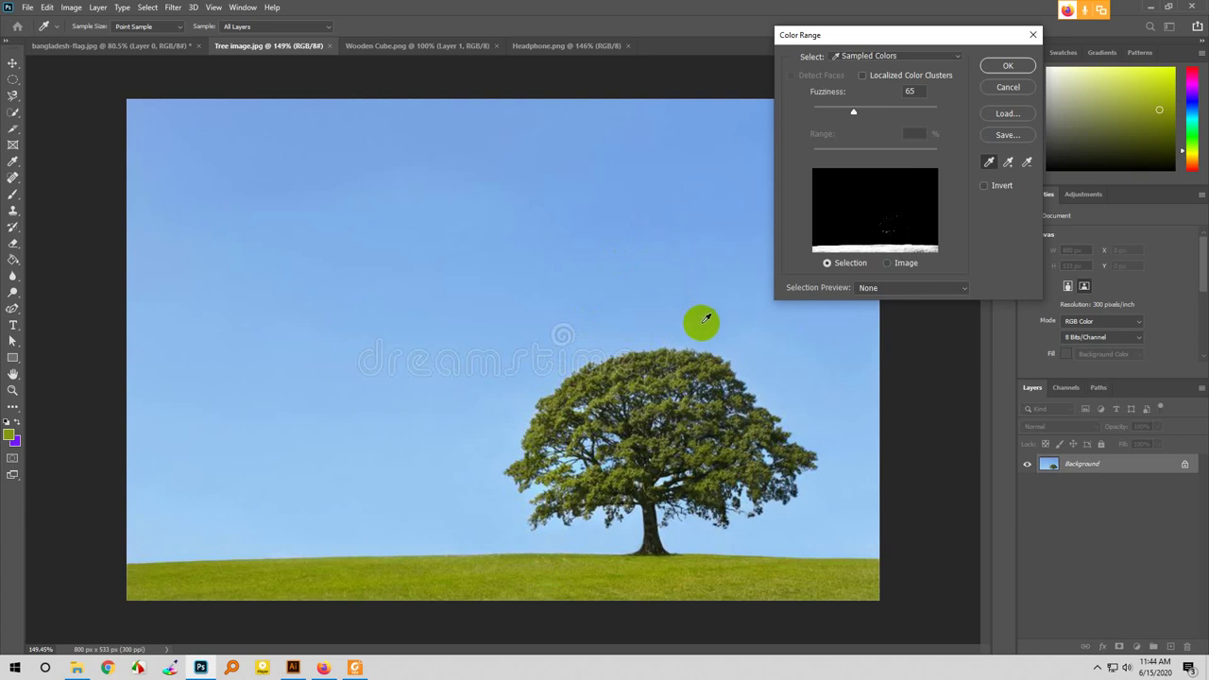
click(272, 412)
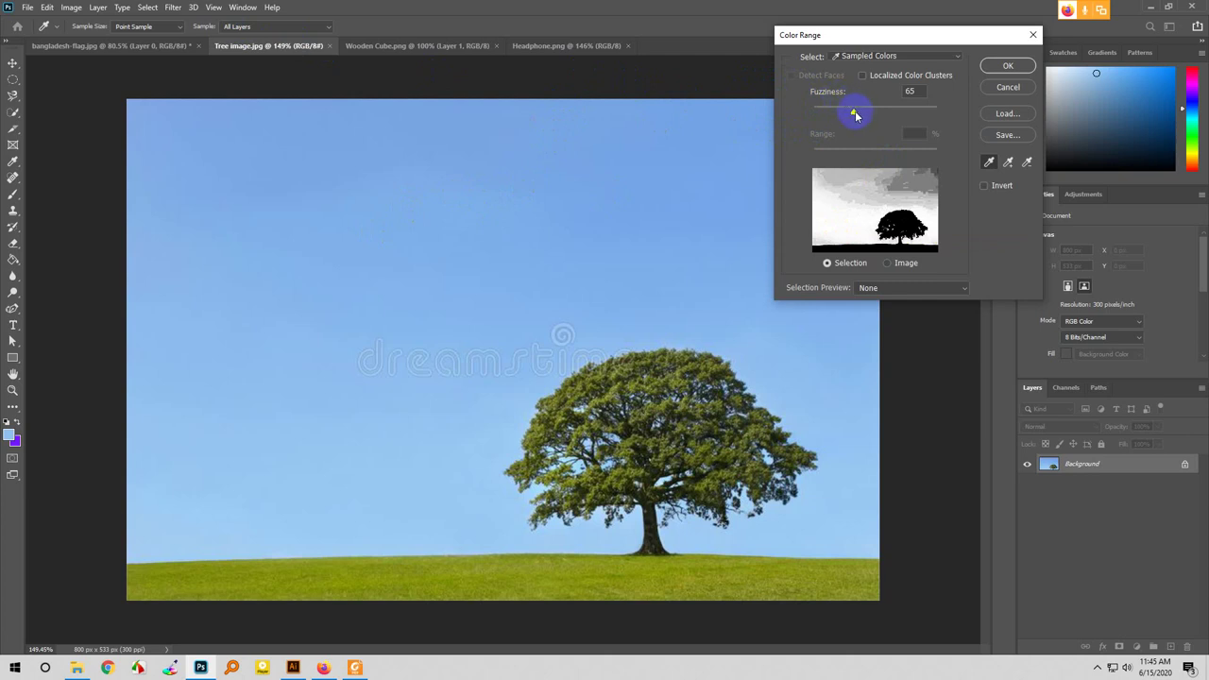
drag(856, 114, 964, 121)
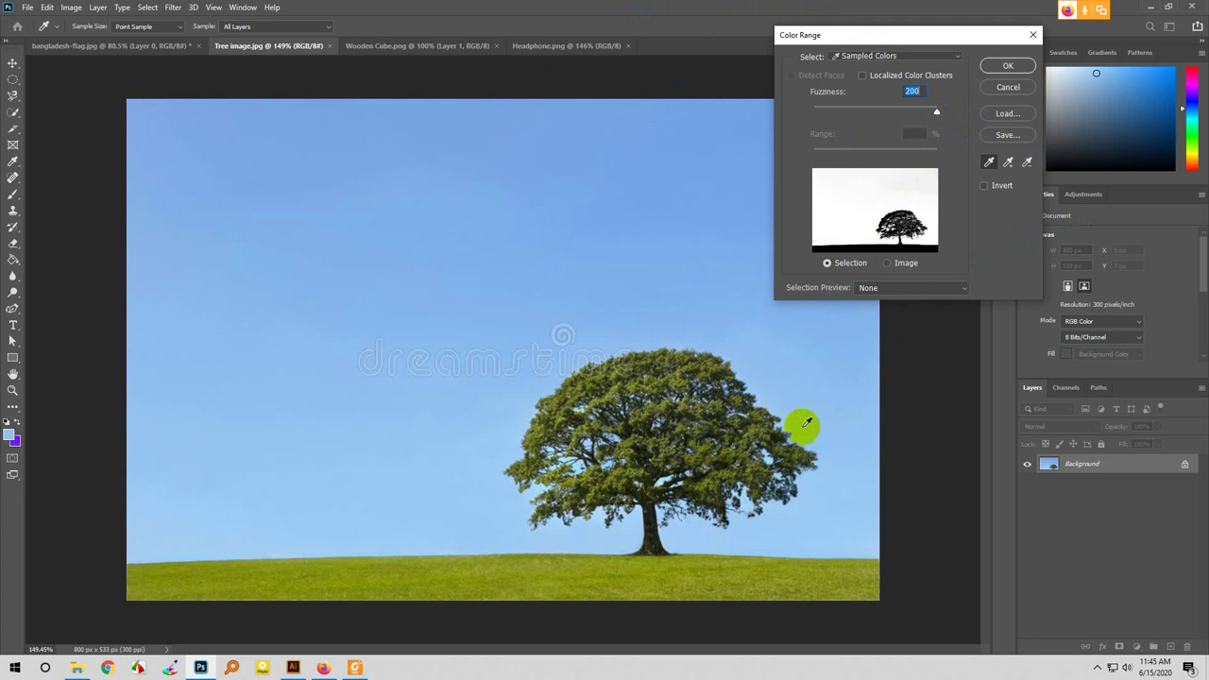
- Lower the sky sample's Fuzziness to 58, sample the tree's green foliage instead, and try Fuzziness values of 159 and 89
click(881, 201)
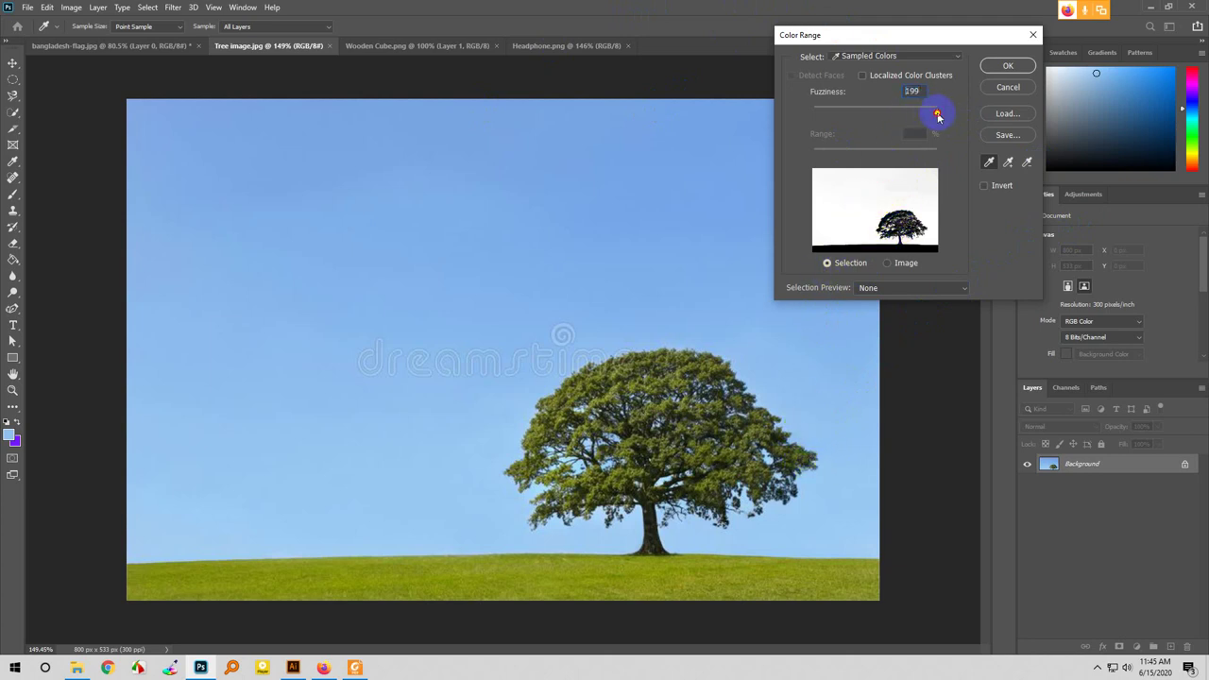
drag(937, 115, 851, 127)
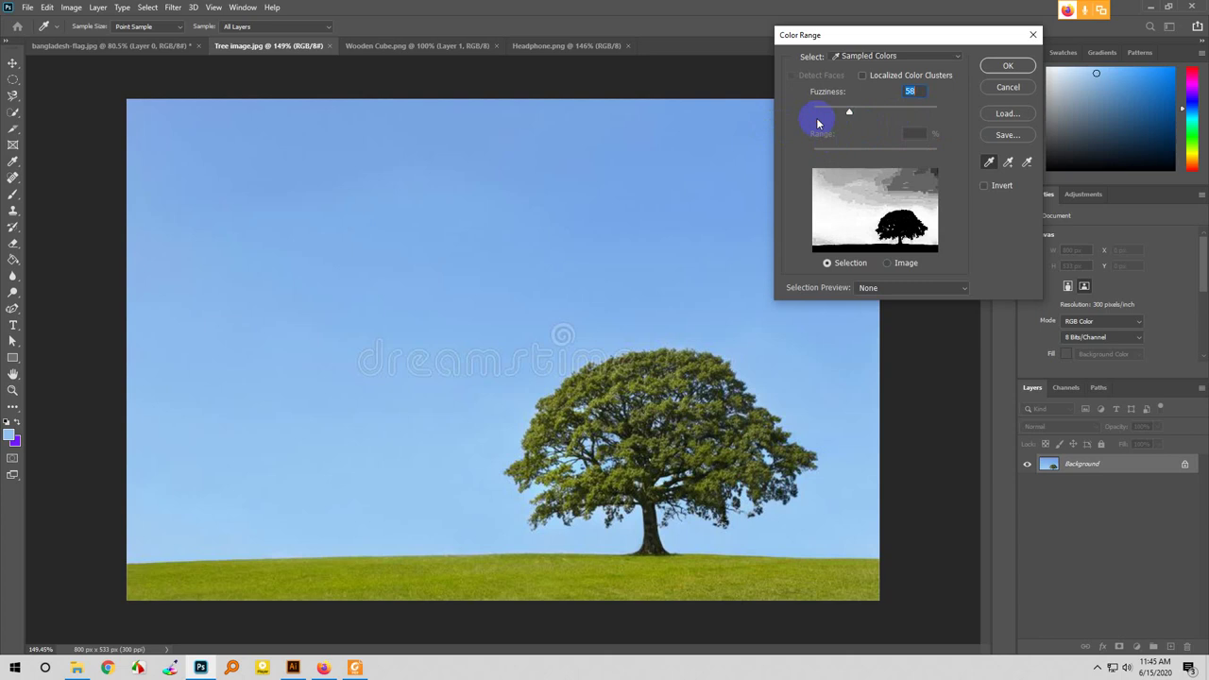
click(707, 447)
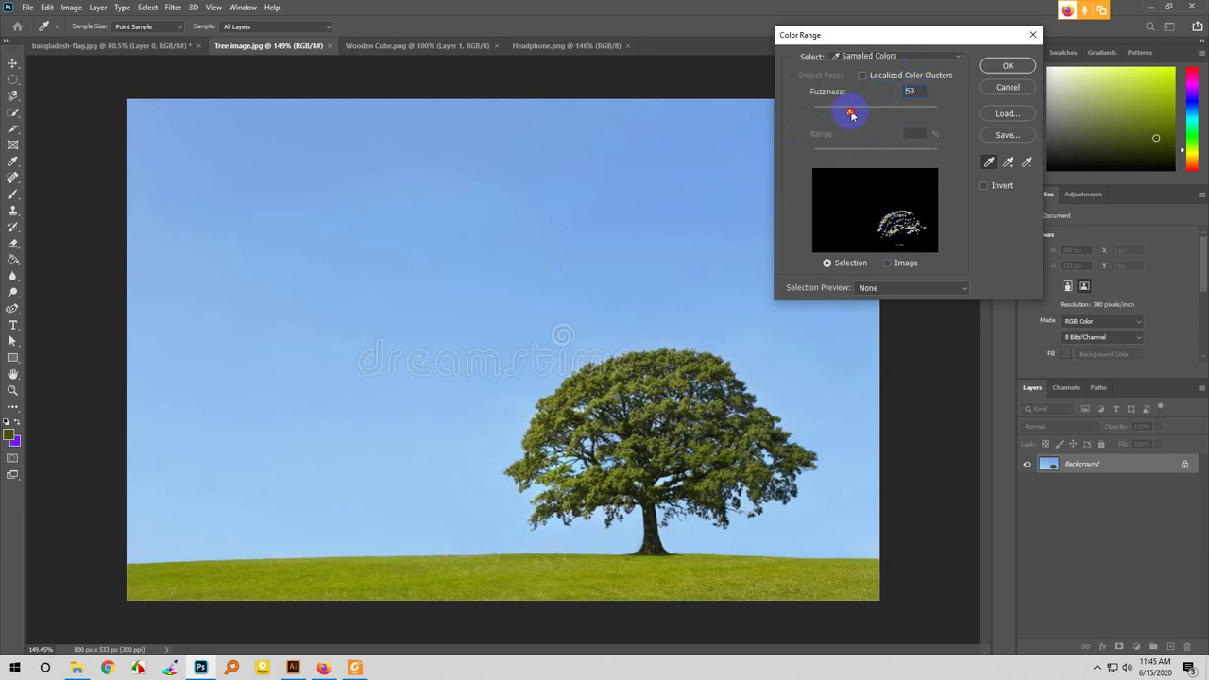
drag(851, 115, 912, 114)
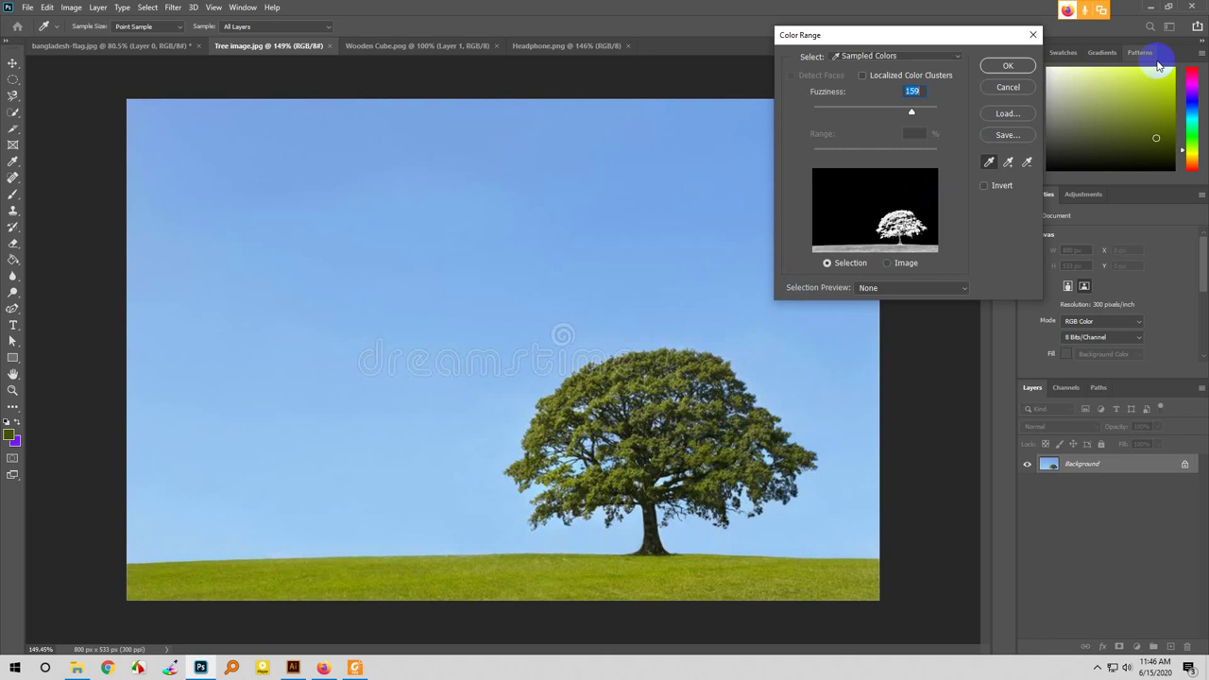
drag(912, 112, 871, 114)
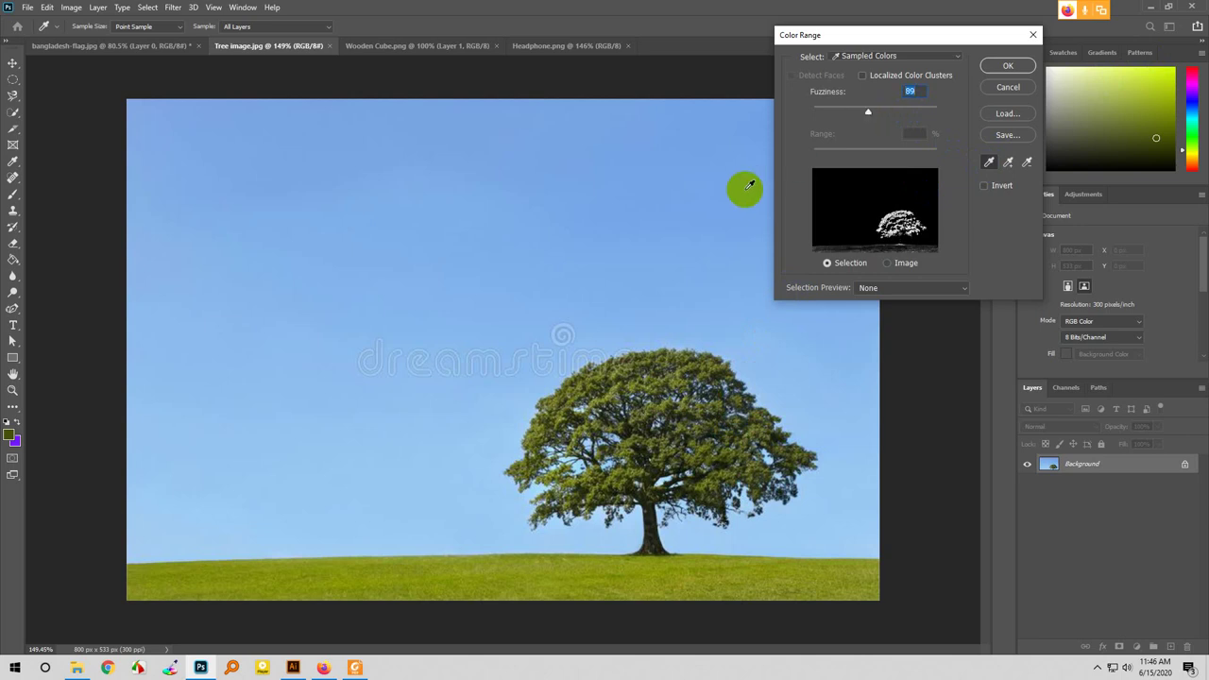
- Resample the blue in the upper sky and cancel the Color Range selection
click(696, 172)
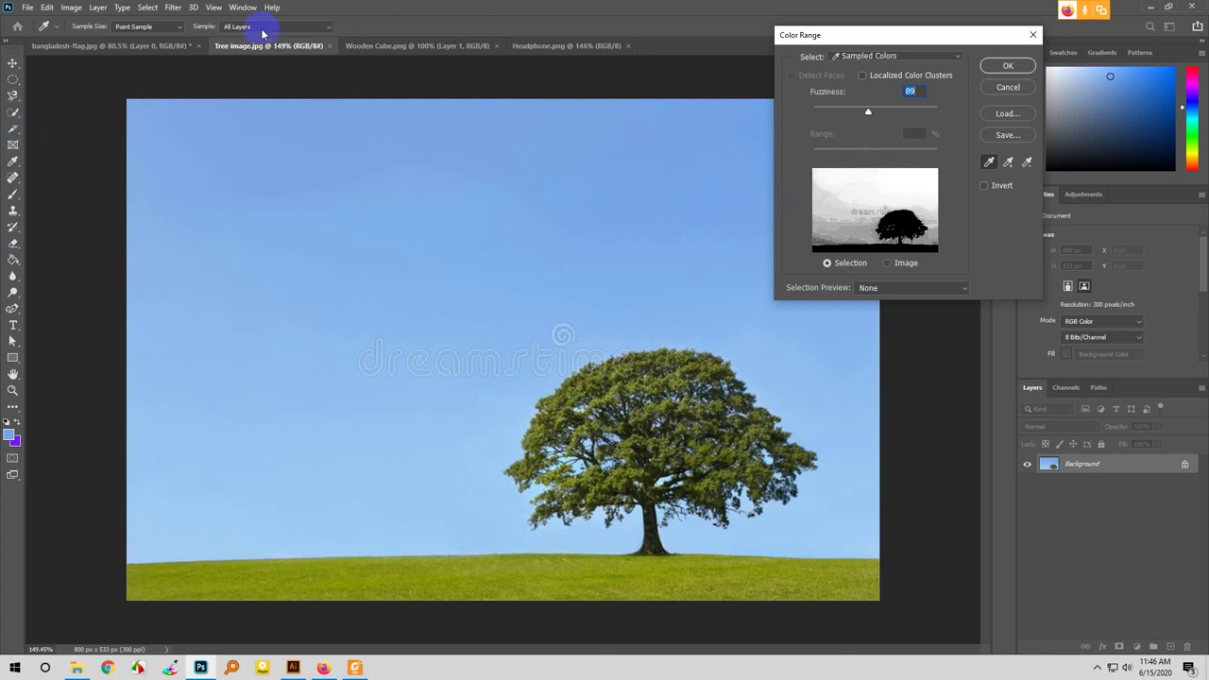
click(171, 54)
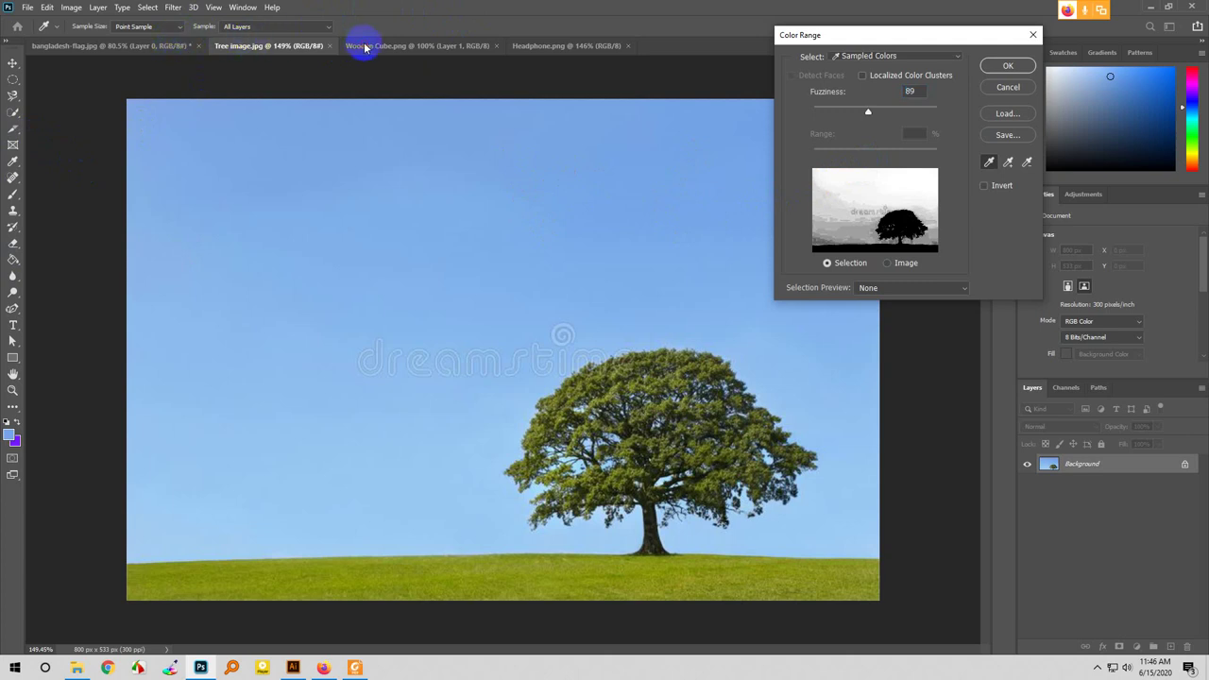
click(1019, 87)
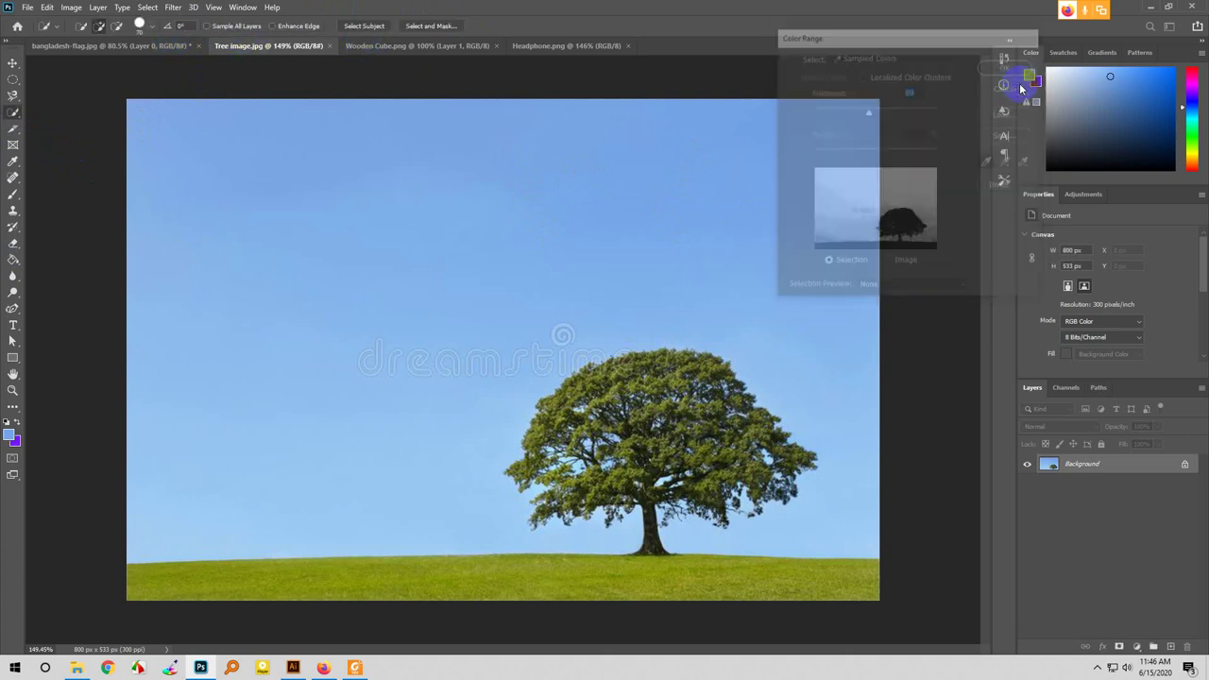
- Start a Color Range selection in bangladesh-flag.jpg, sampling the green field first and the red circle after it
click(157, 45)
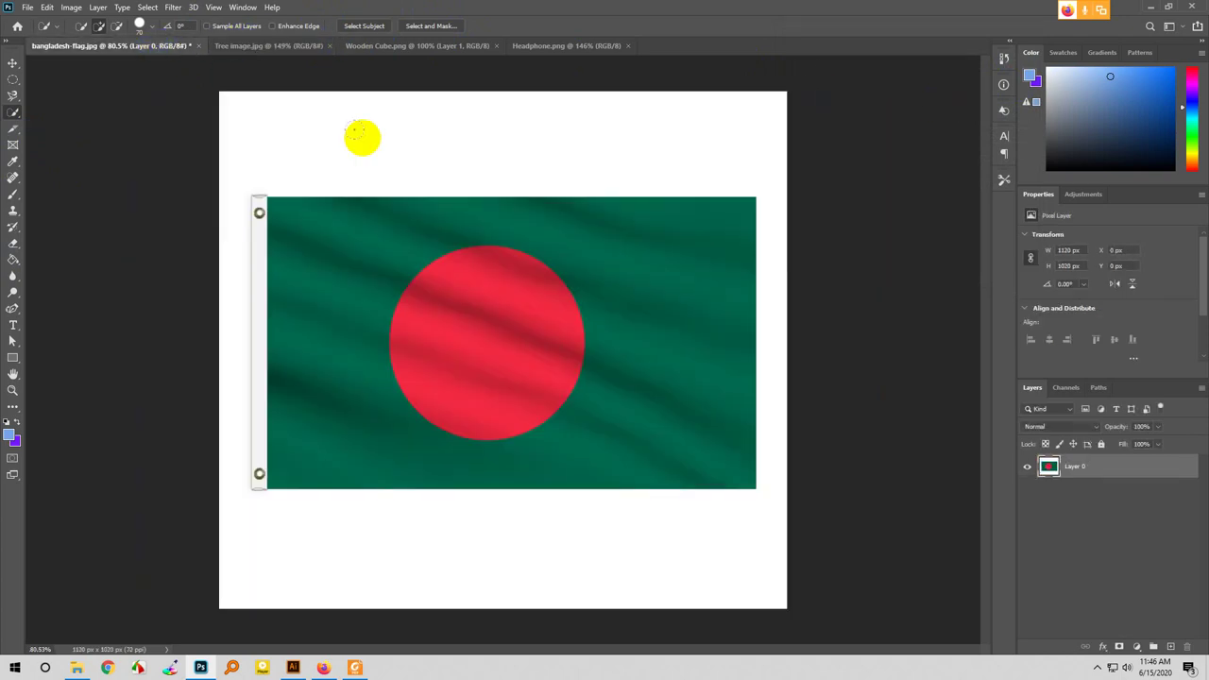
click(147, 7)
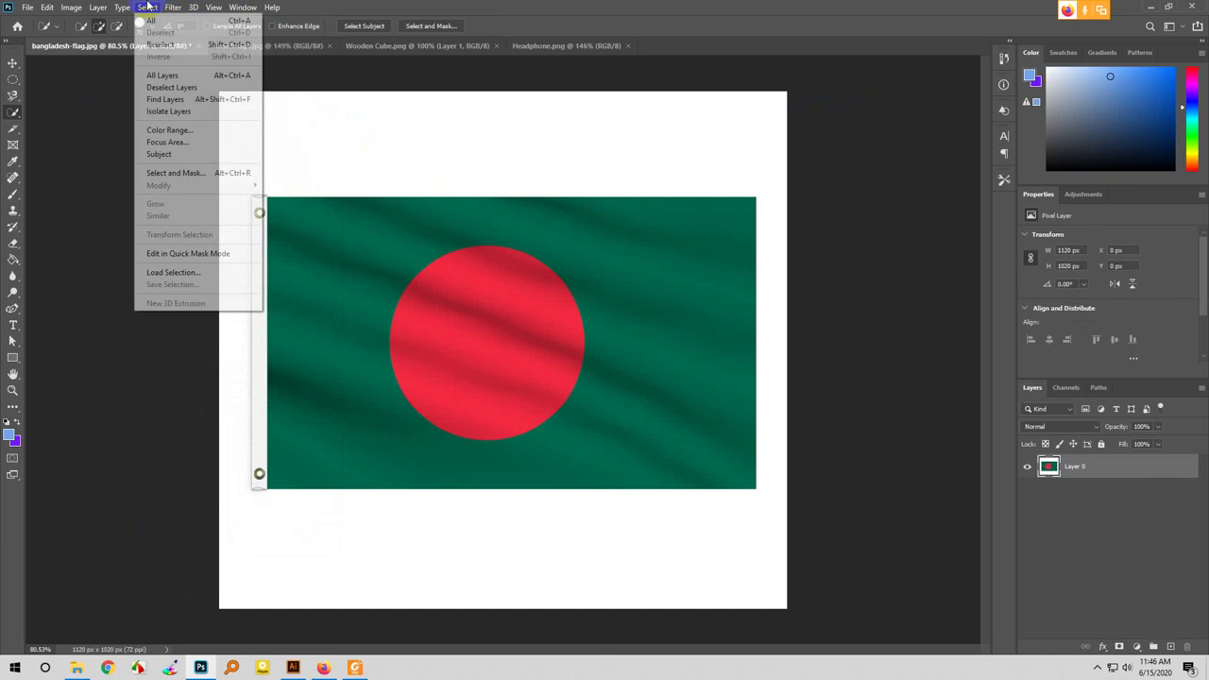
click(146, 8)
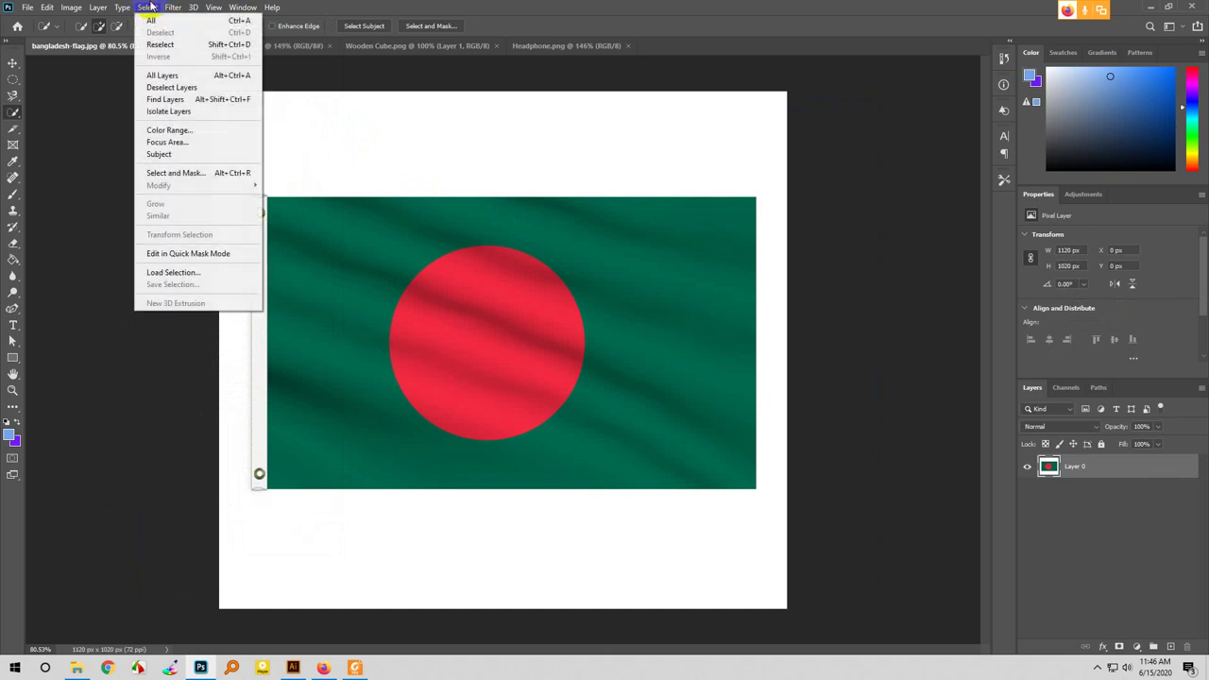
click(181, 128)
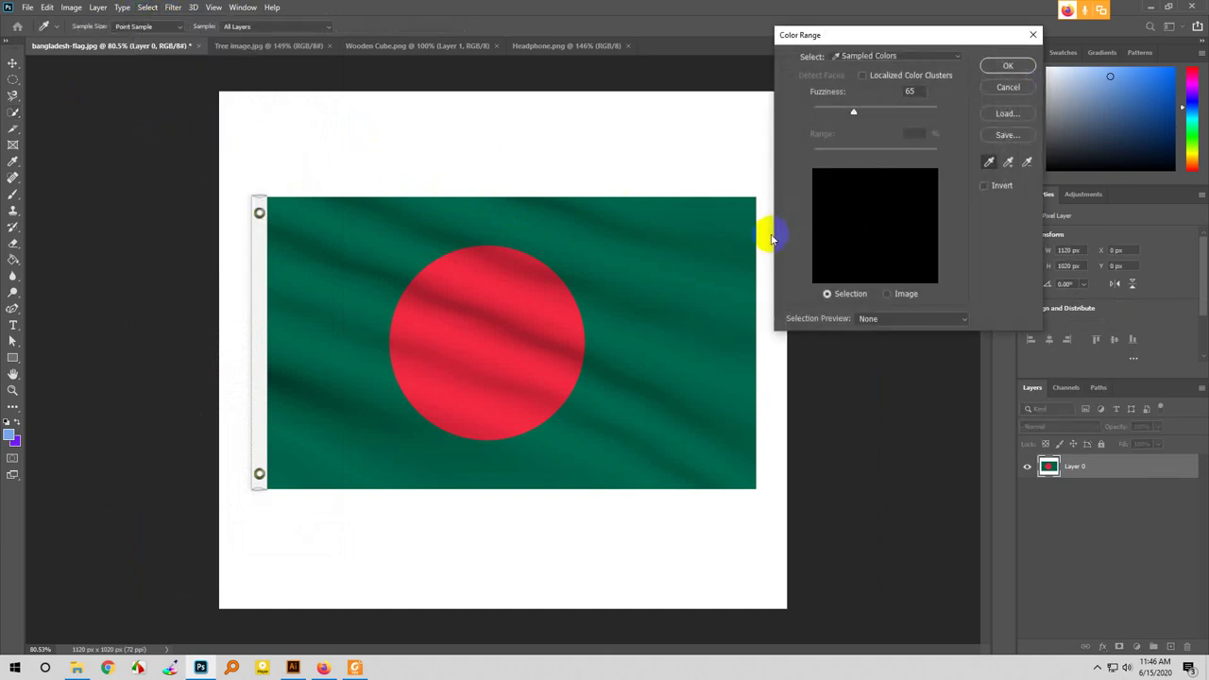
click(700, 250)
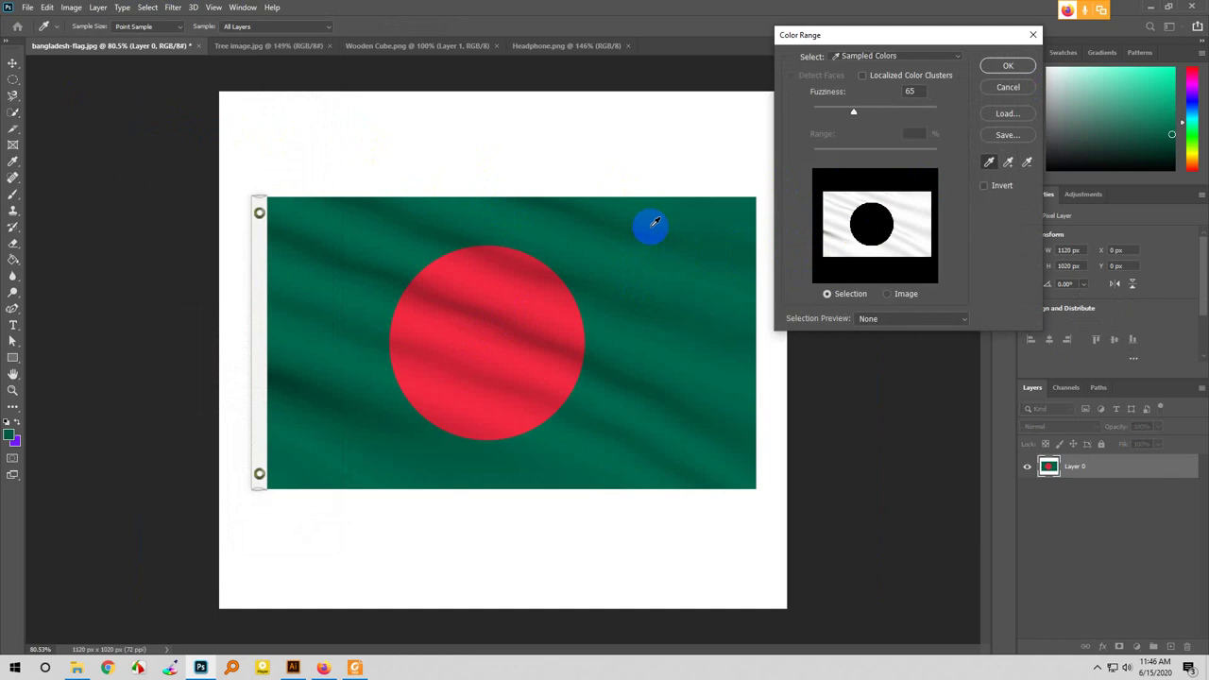
click(500, 335)
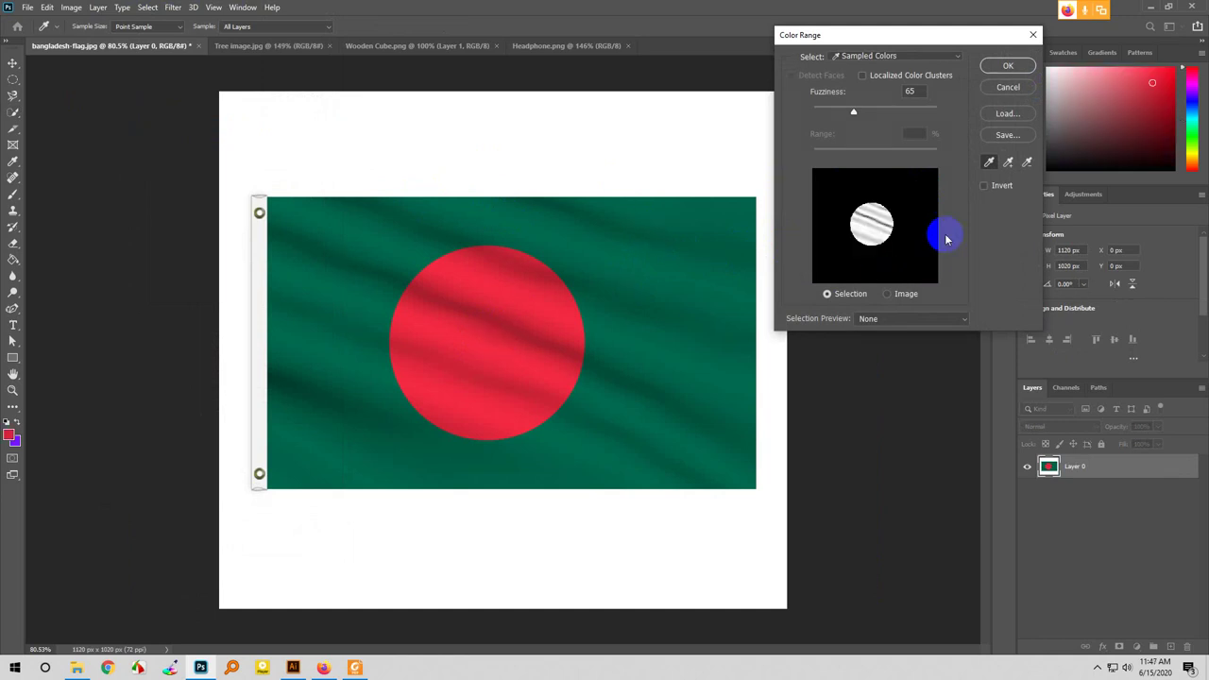
click(450, 343)
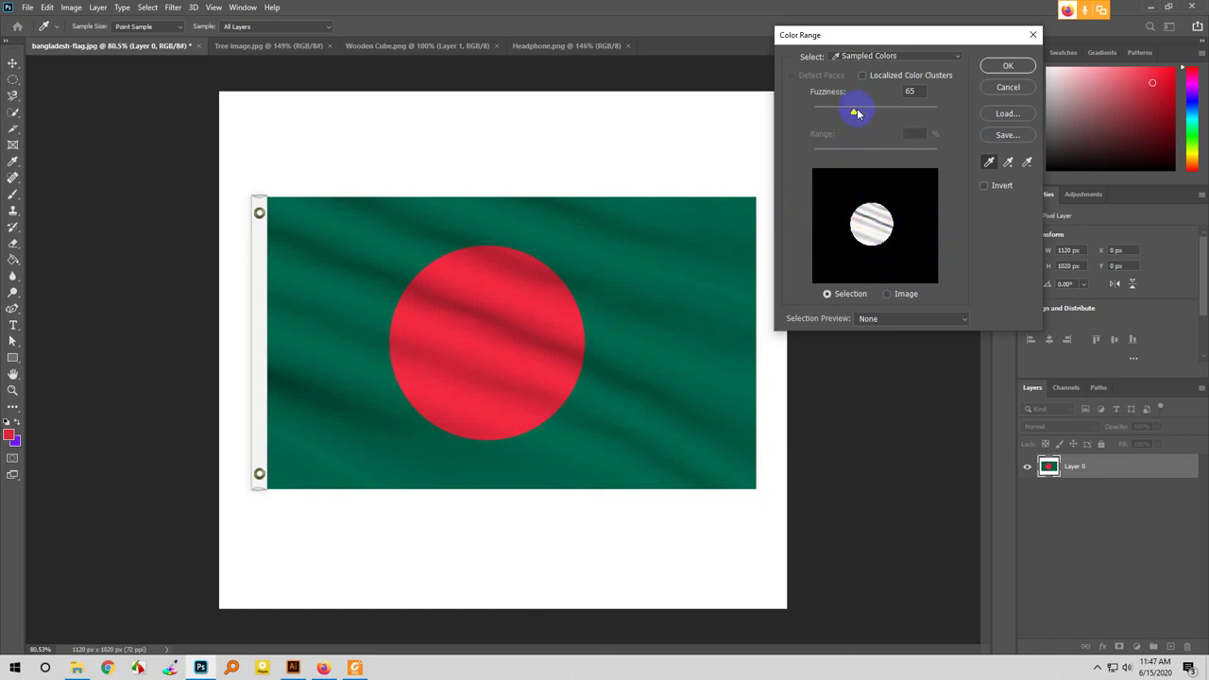
- Raise the red sample's Fuzziness to 200, reduce it to 82, and cancel the Color Range selection
drag(853, 112, 950, 119)
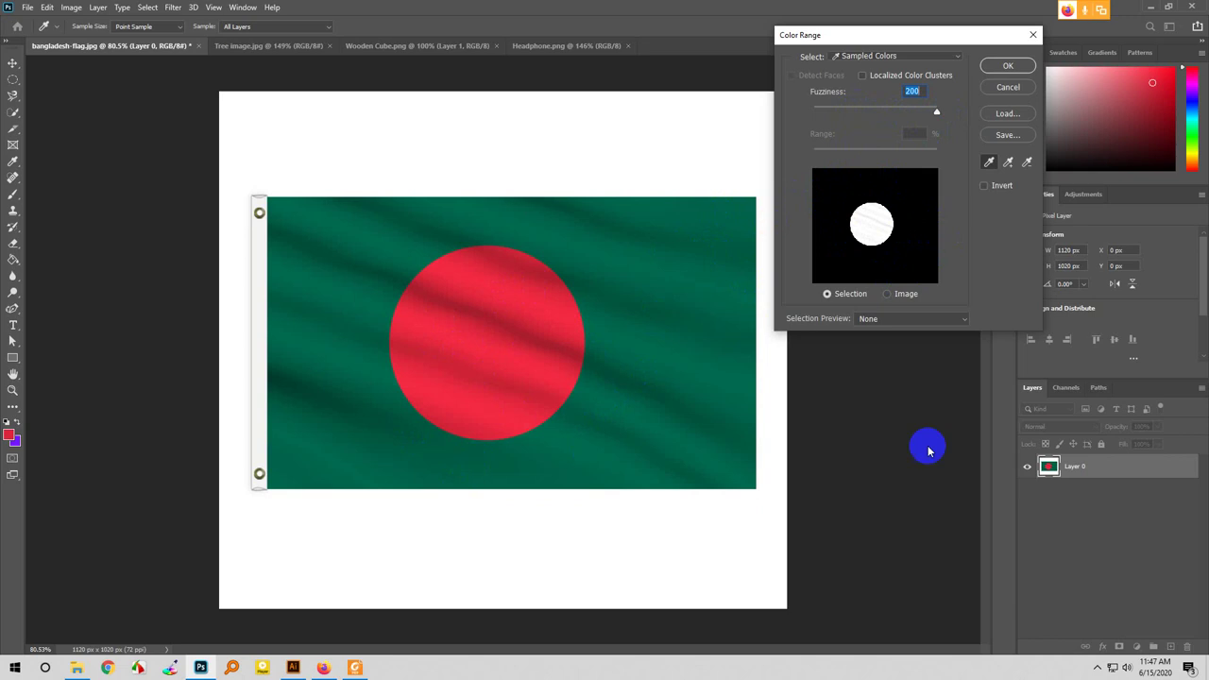
click(865, 111)
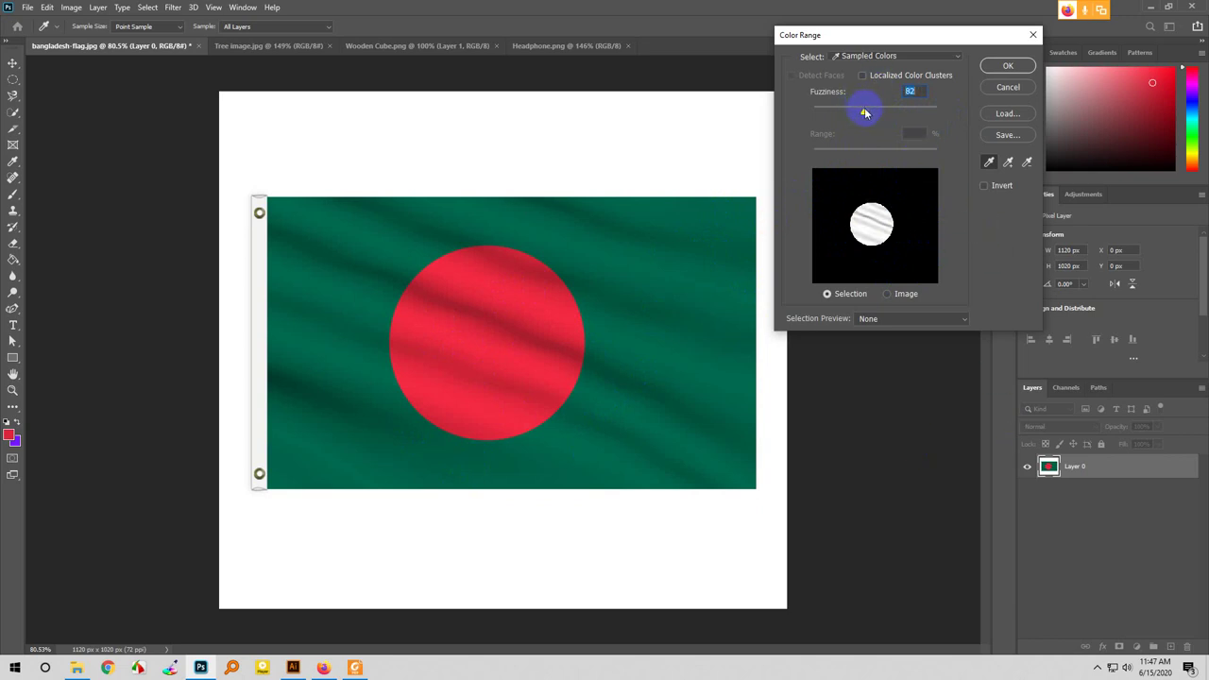
click(1008, 86)
- Look through the open tree, wooden cube and headphone images and return to bangladesh-flag.jpg
click(276, 52)
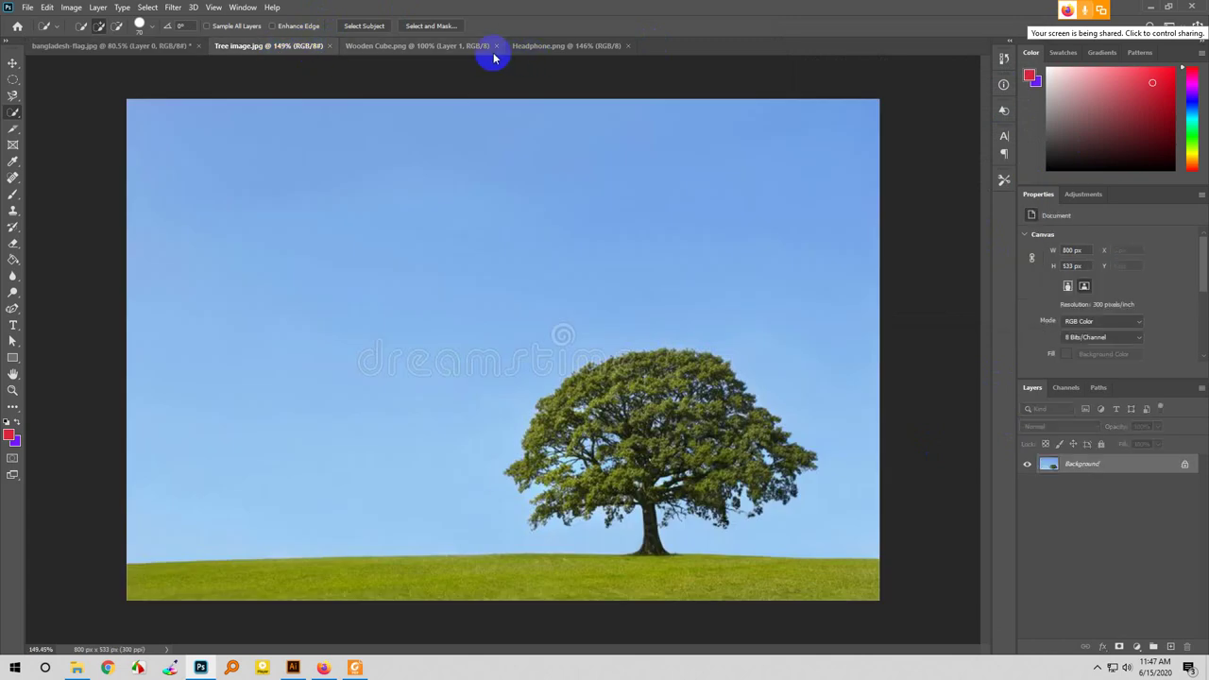
click(443, 47)
click(588, 47)
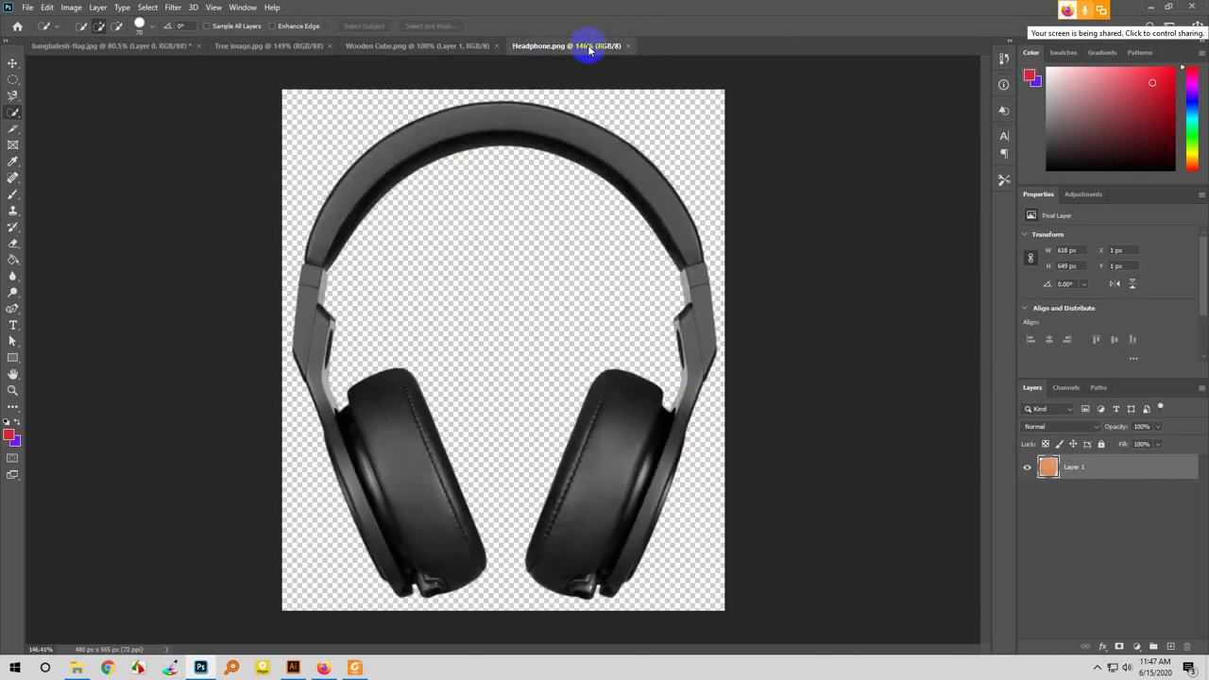
click(413, 49)
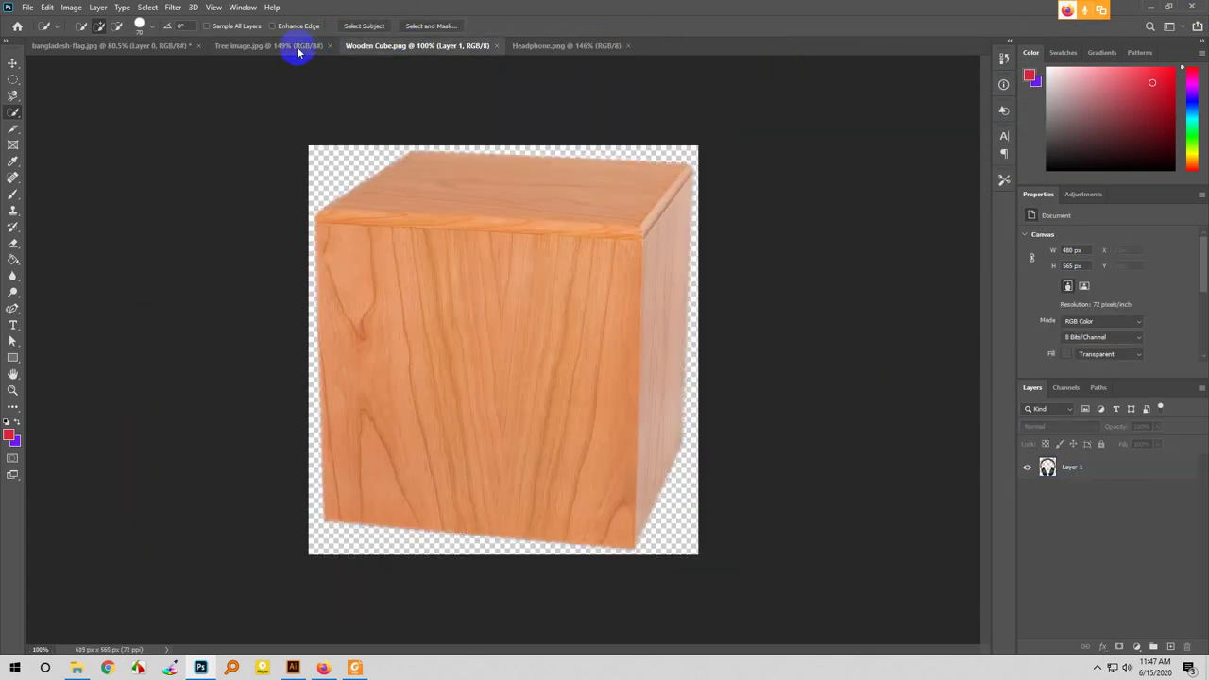
click(283, 47)
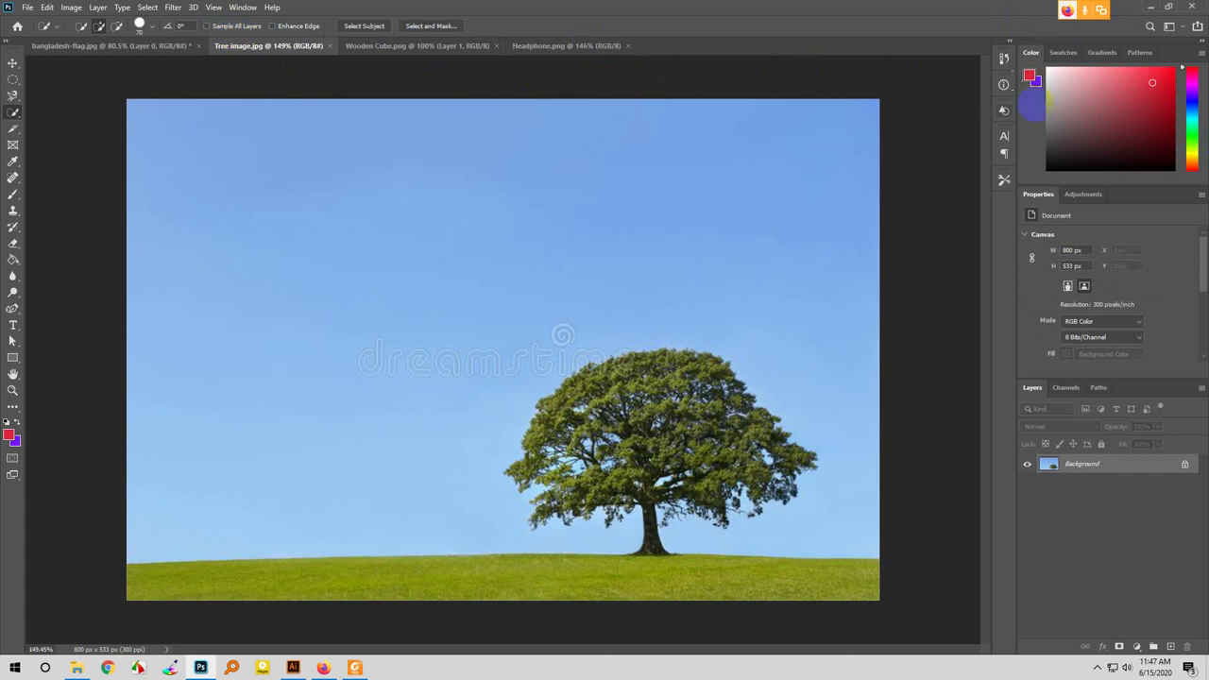
click(113, 47)
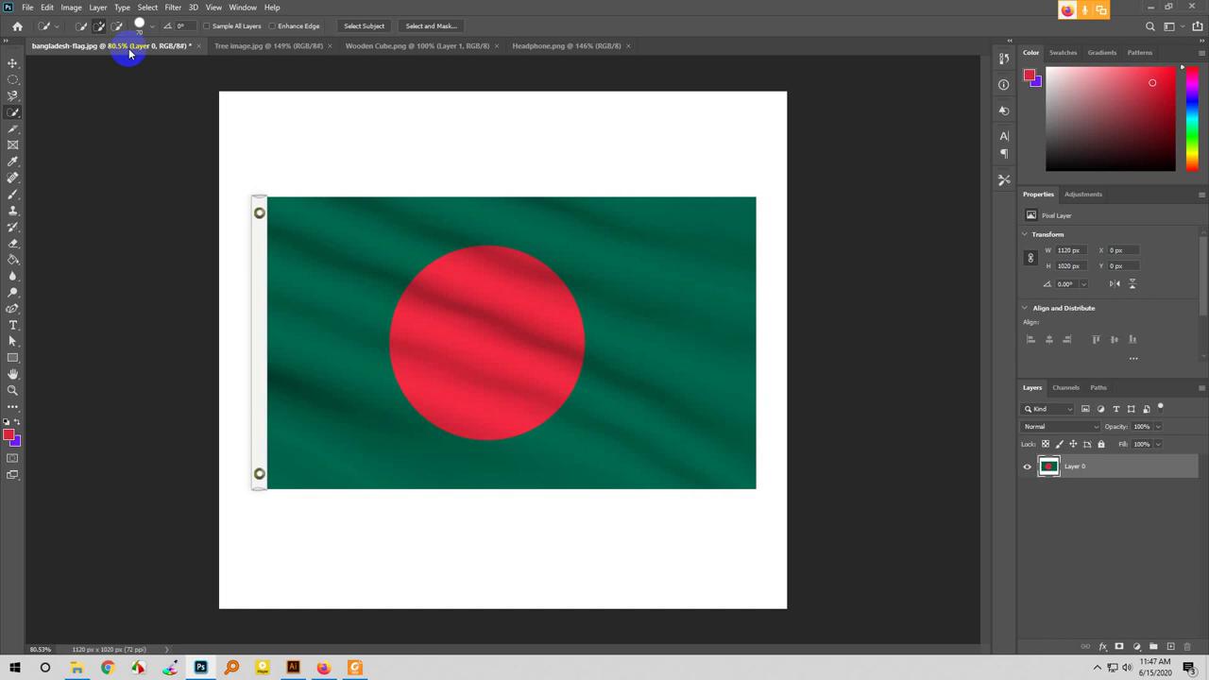
- Add three new empty layers above the flag layer
click(1052, 472)
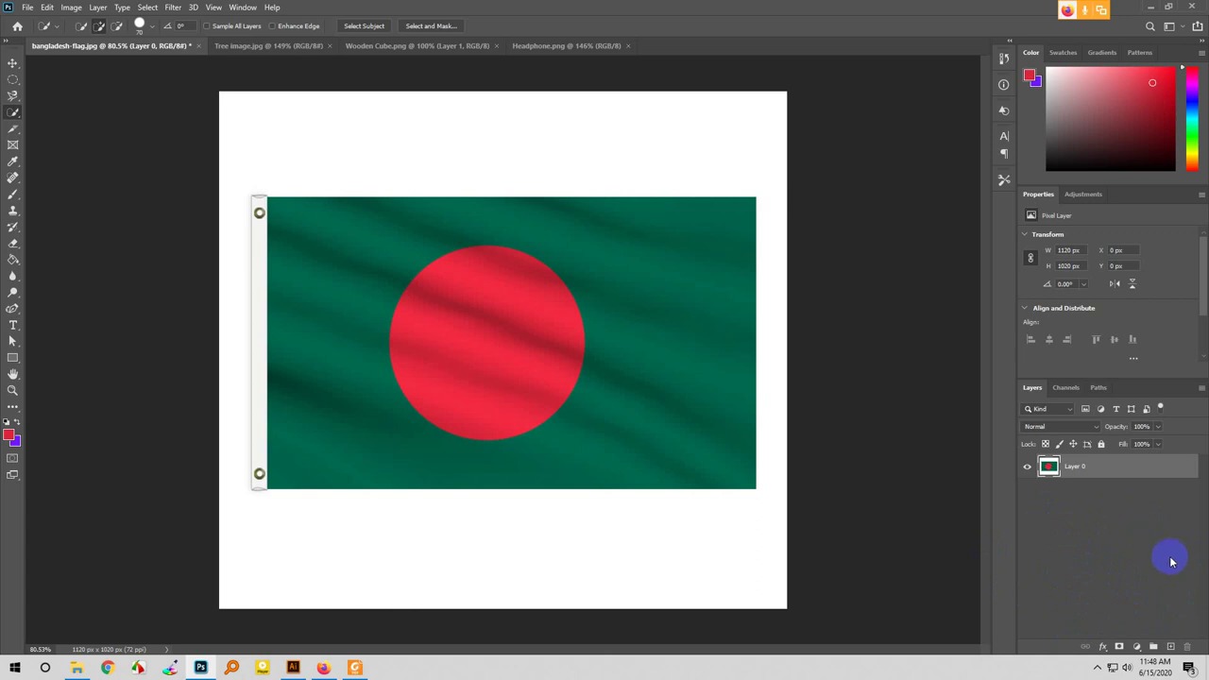
click(1170, 647)
click(1171, 647)
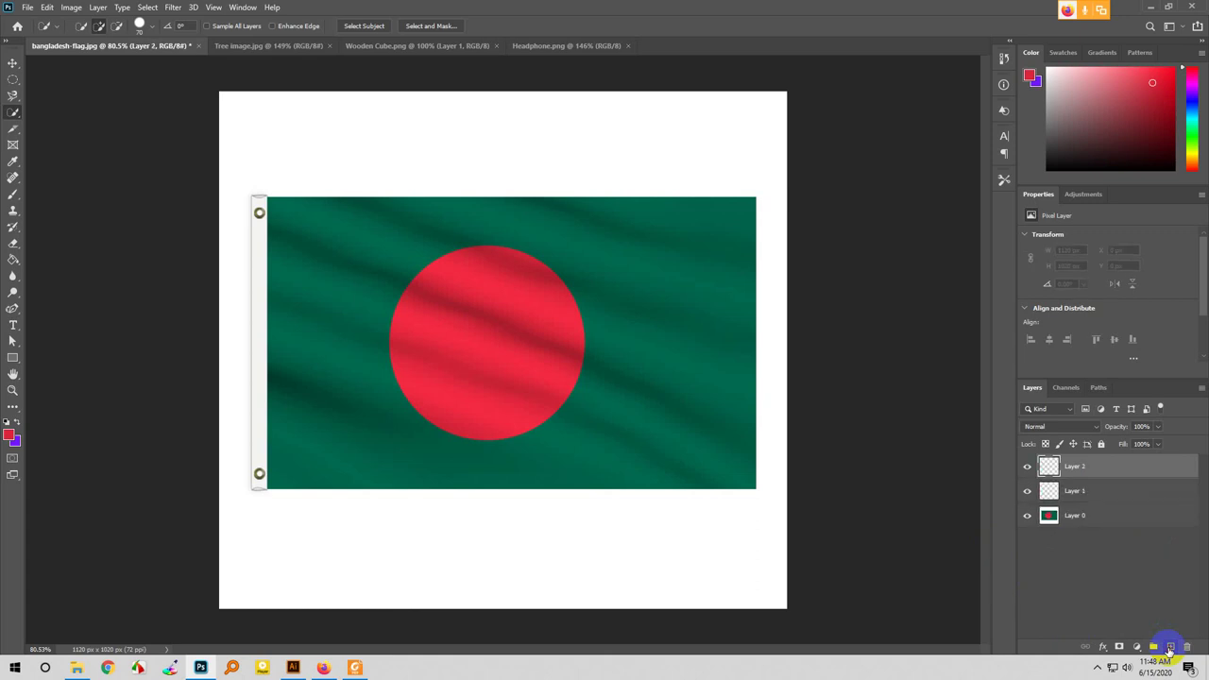
click(1170, 647)
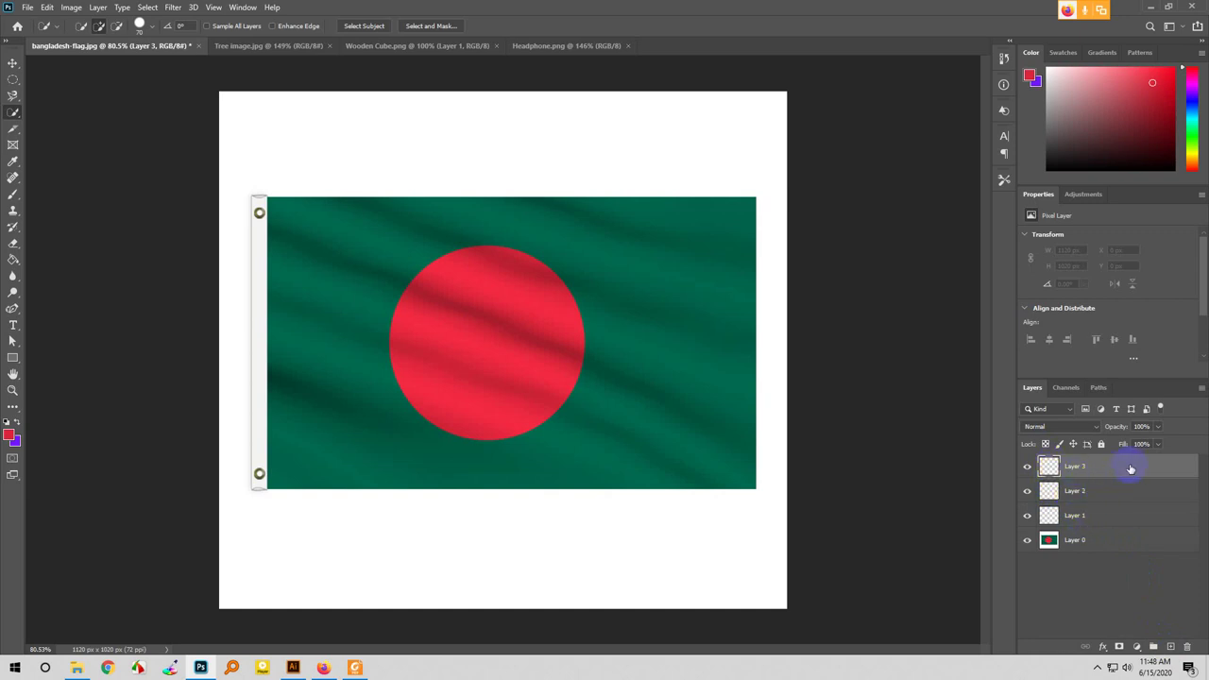
- Delete the three empty layers, leaving only the flag layer
click(1050, 518)
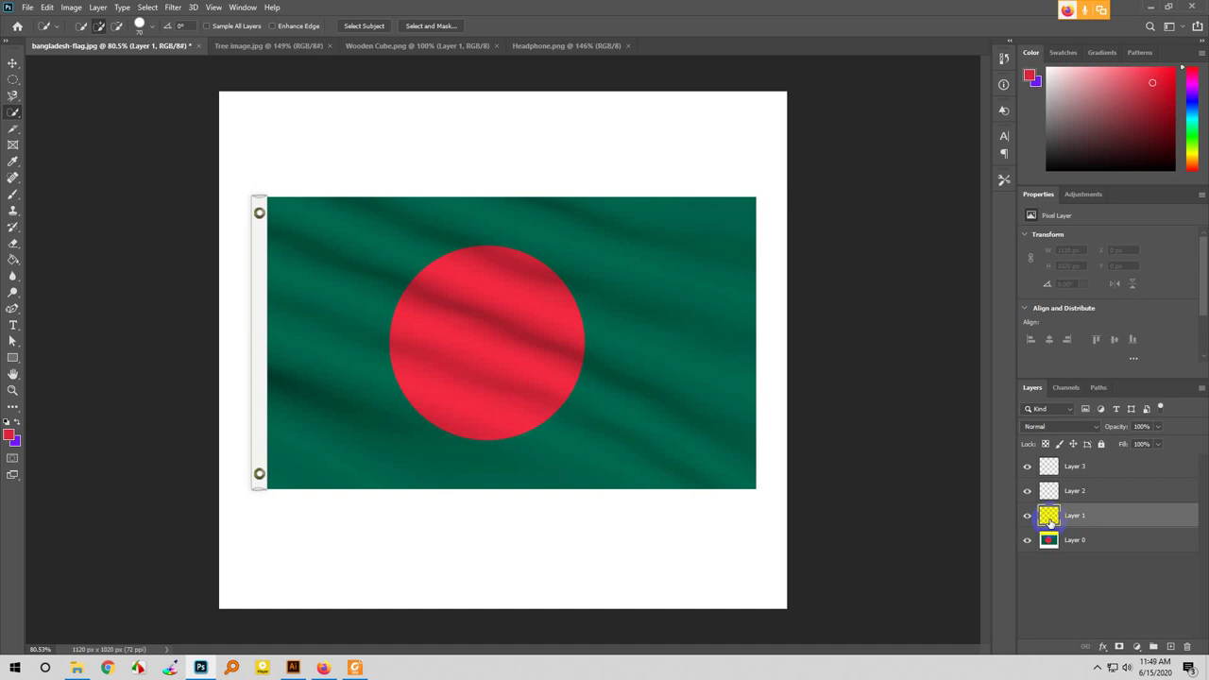
key(Delete)
key(Delete)
key(Delete)
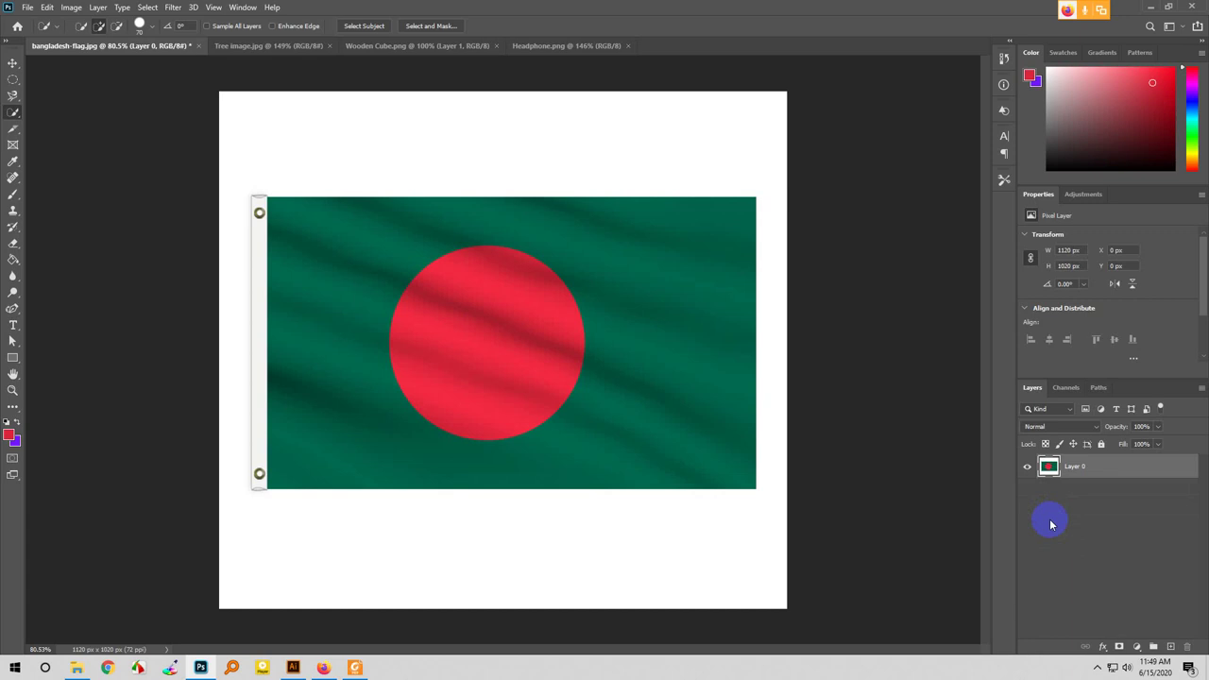
- Switch to the Move tool
click(466, 362)
click(490, 430)
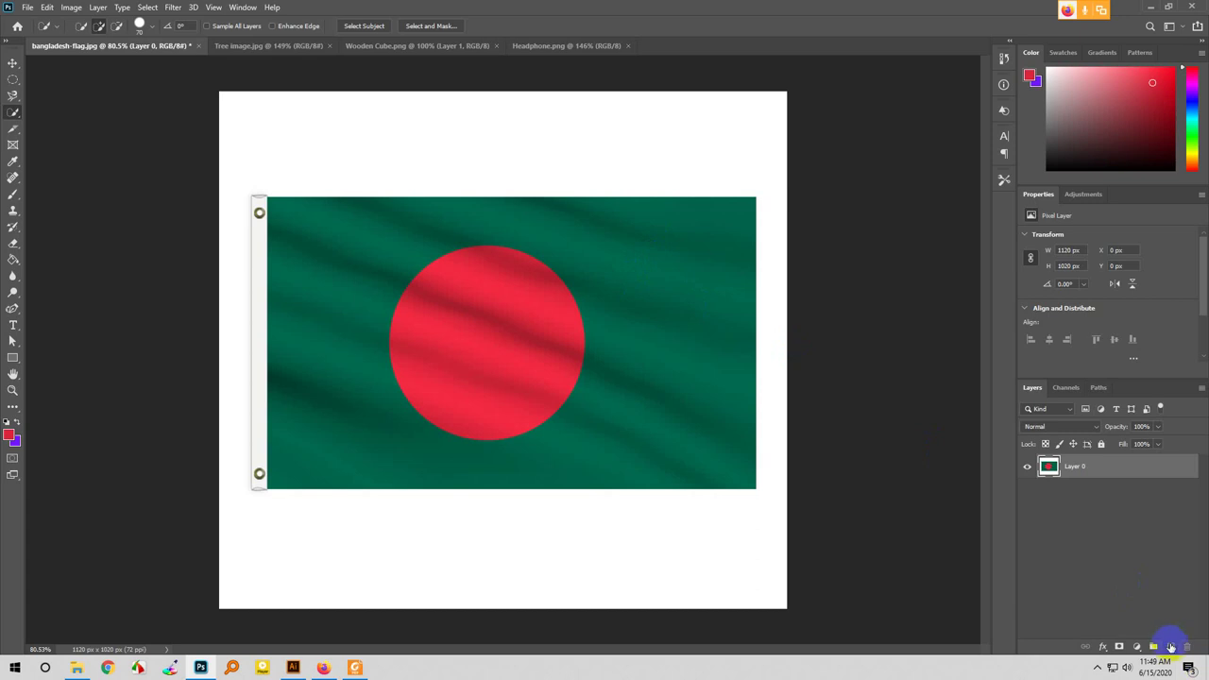
click(11, 62)
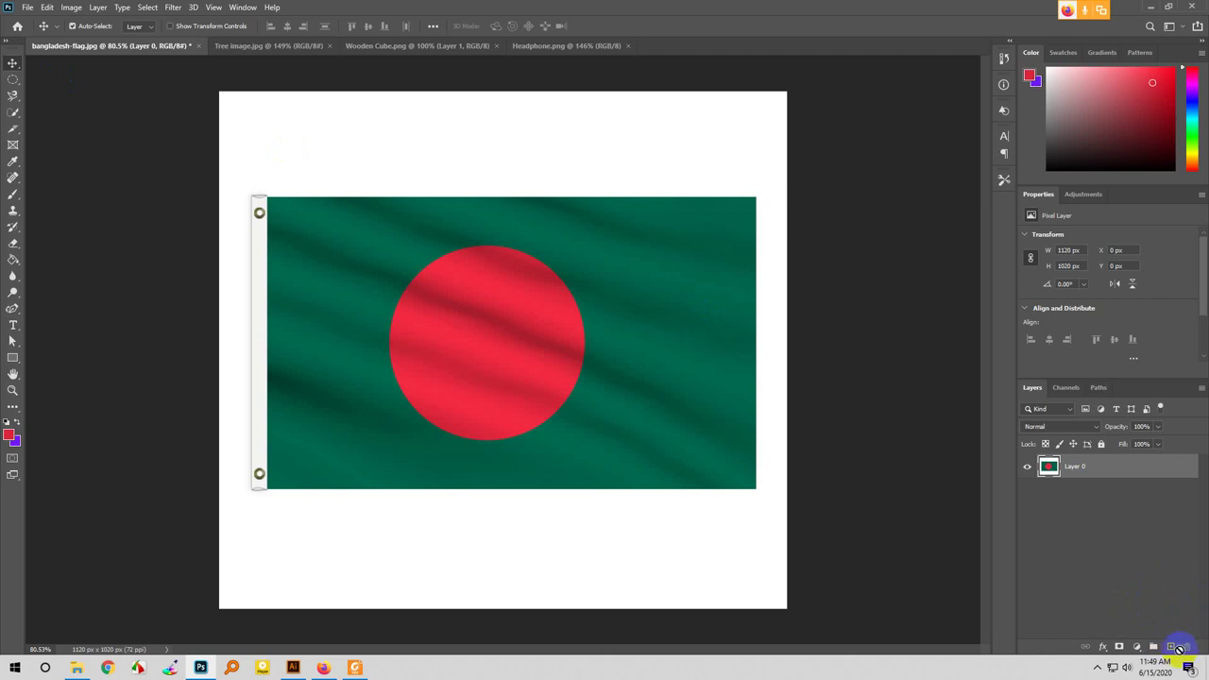
click(4, 649)
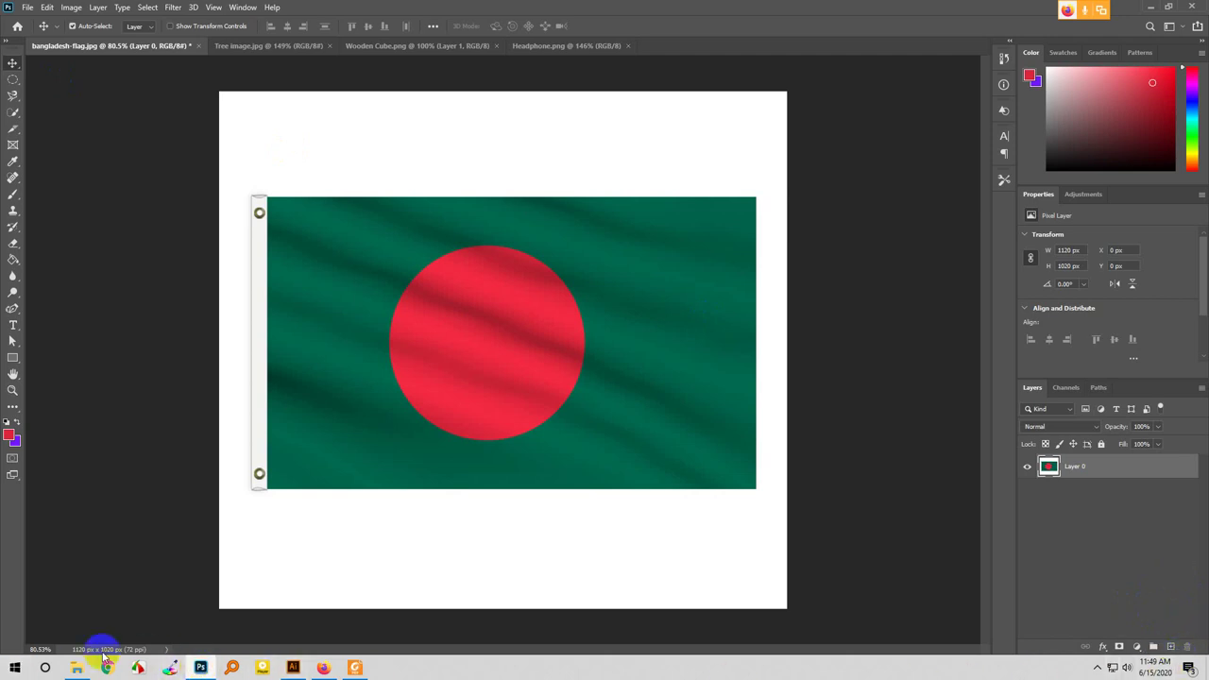
- Switch to Google Meet in the browser to check the meeting participants and return to Photoshop
click(323, 668)
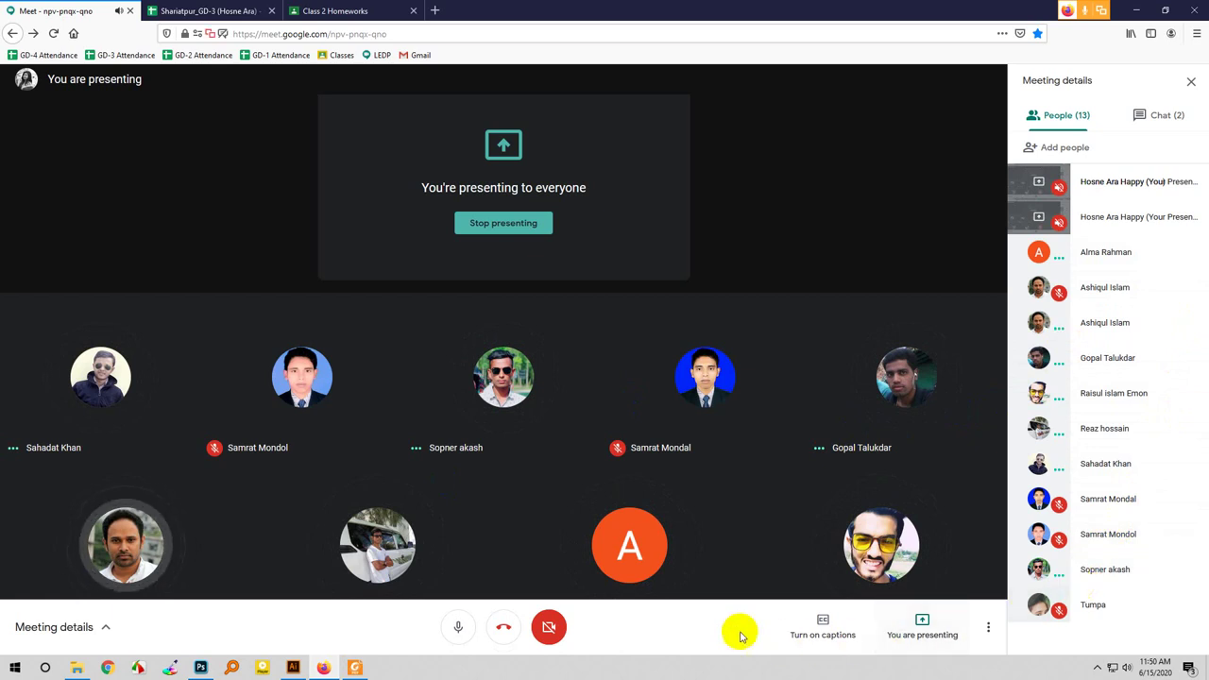
click(292, 667)
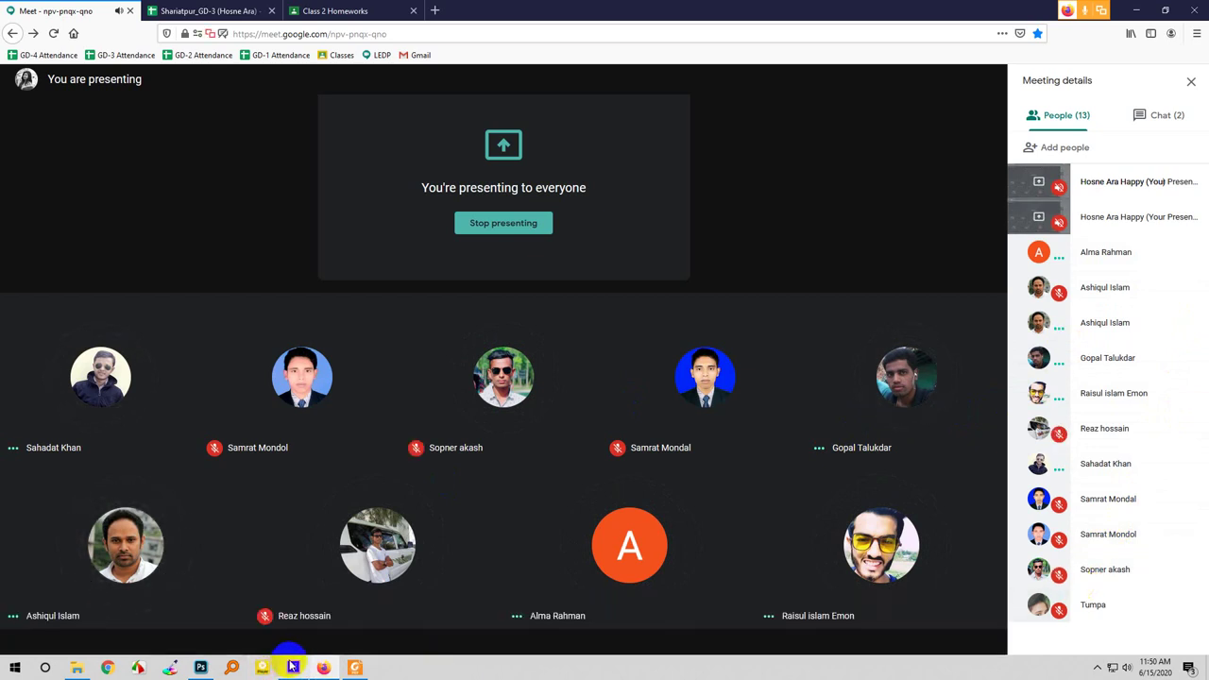
click(201, 668)
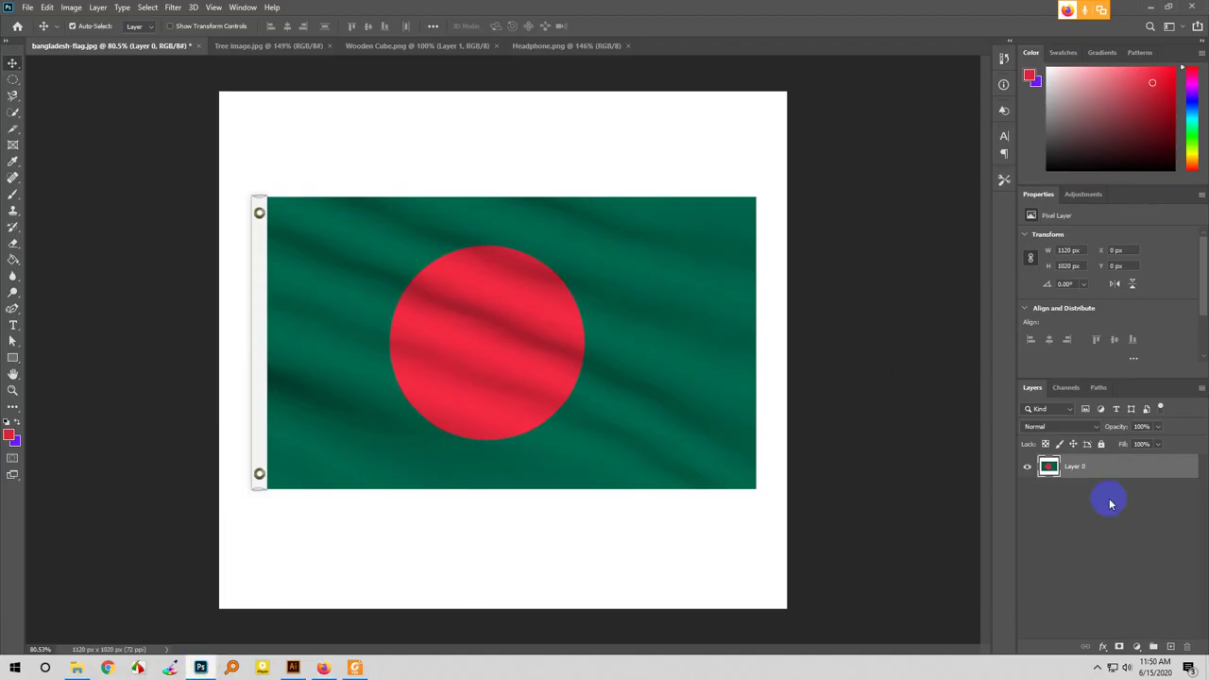
- Add two new empty layers above the flag layer
click(1172, 648)
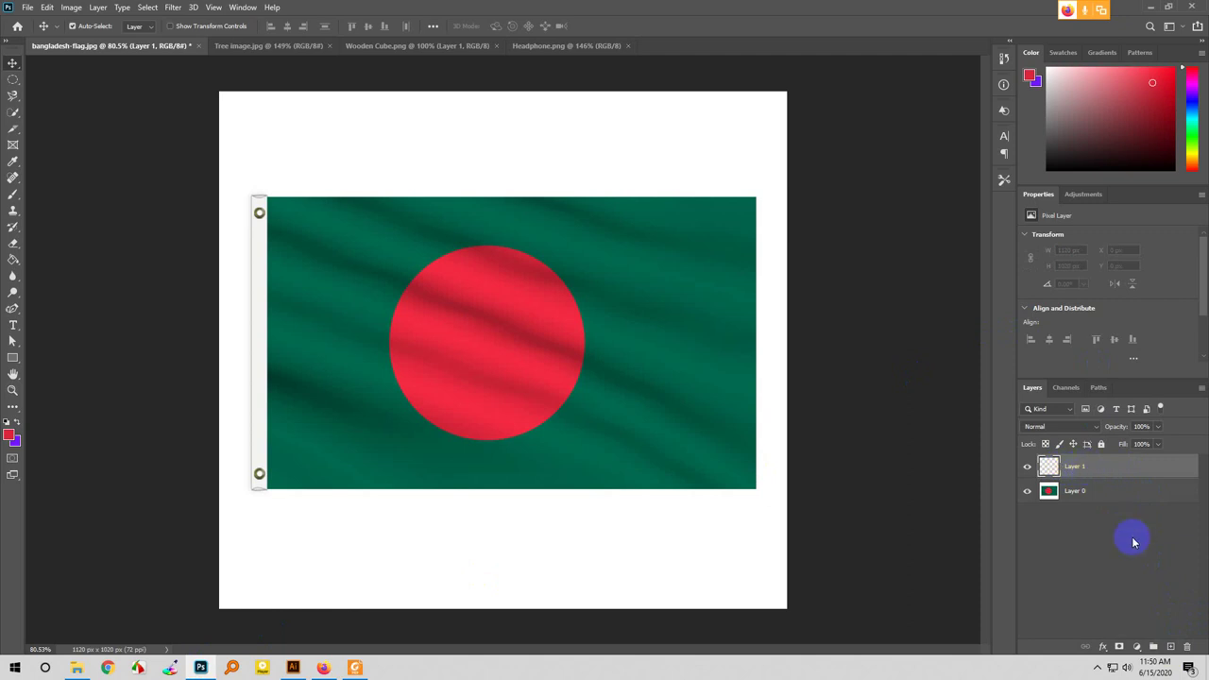
click(1172, 647)
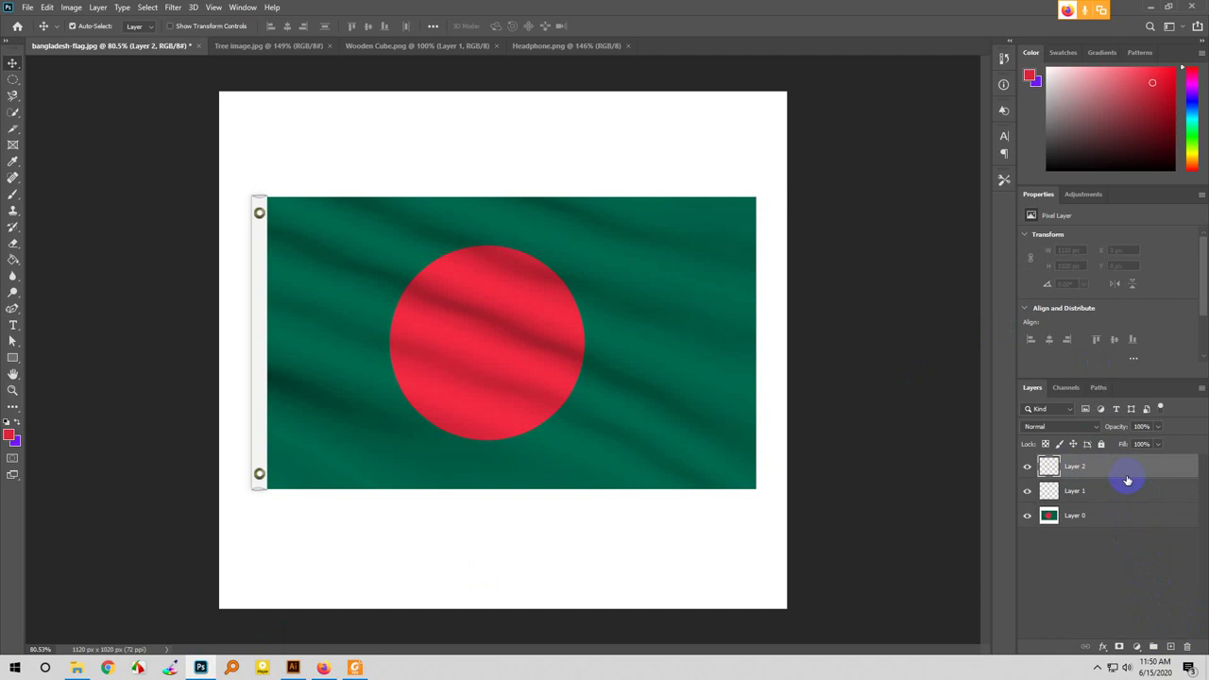
- On Layer 0, select the flag's red disc with a circular Elliptical Marquee selection about 375 px across
click(1056, 524)
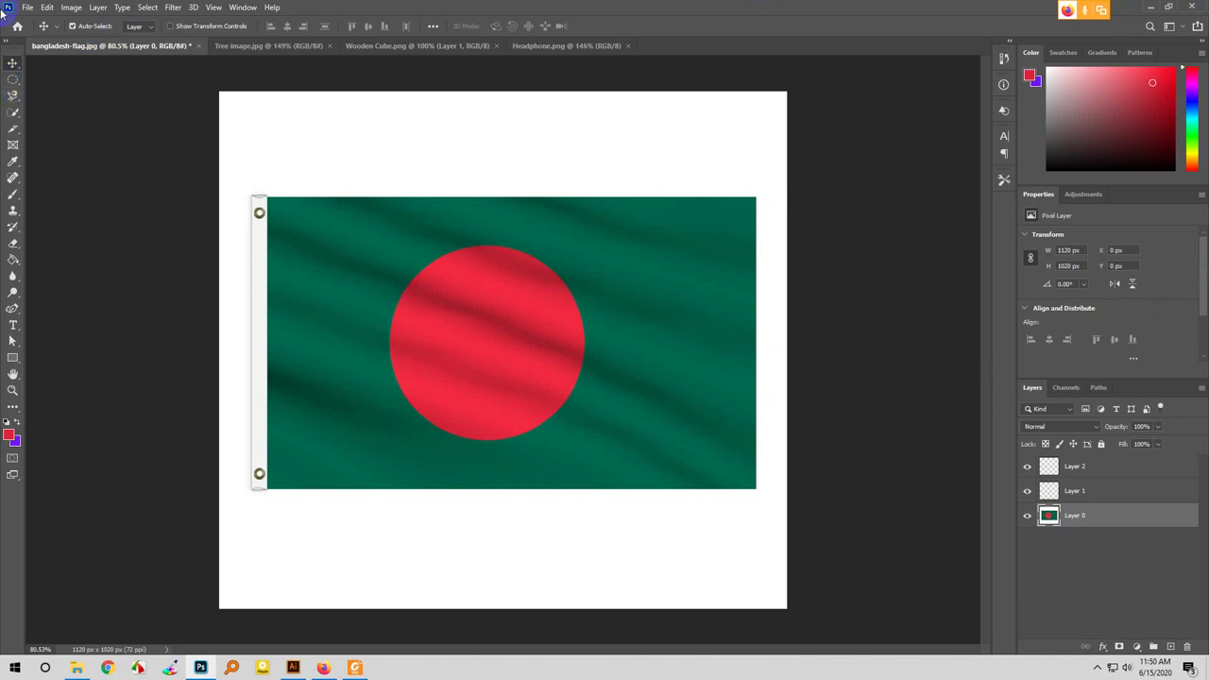
click(13, 79)
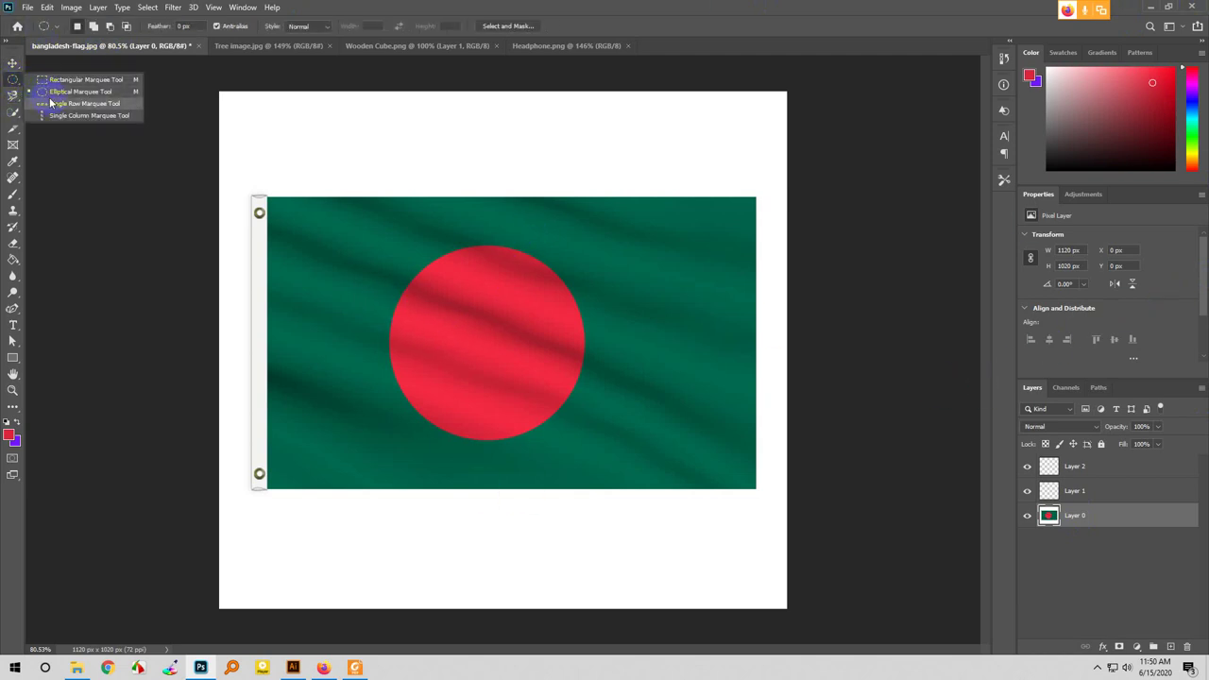
click(52, 95)
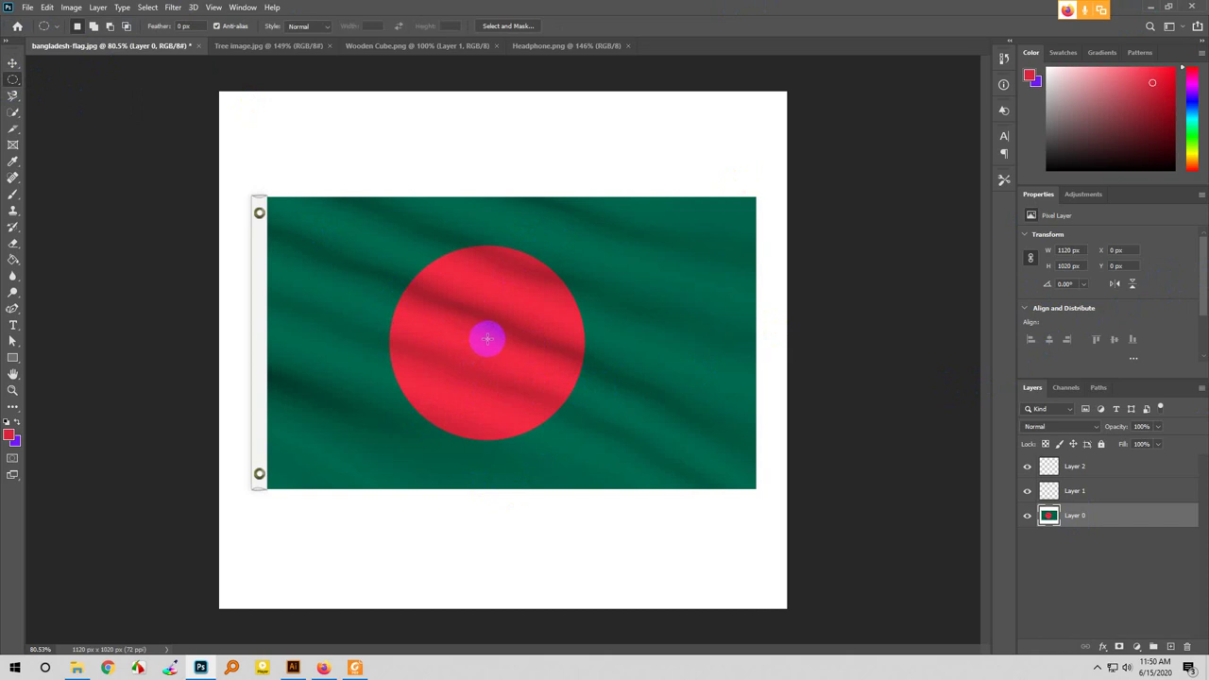
drag(489, 338, 582, 565)
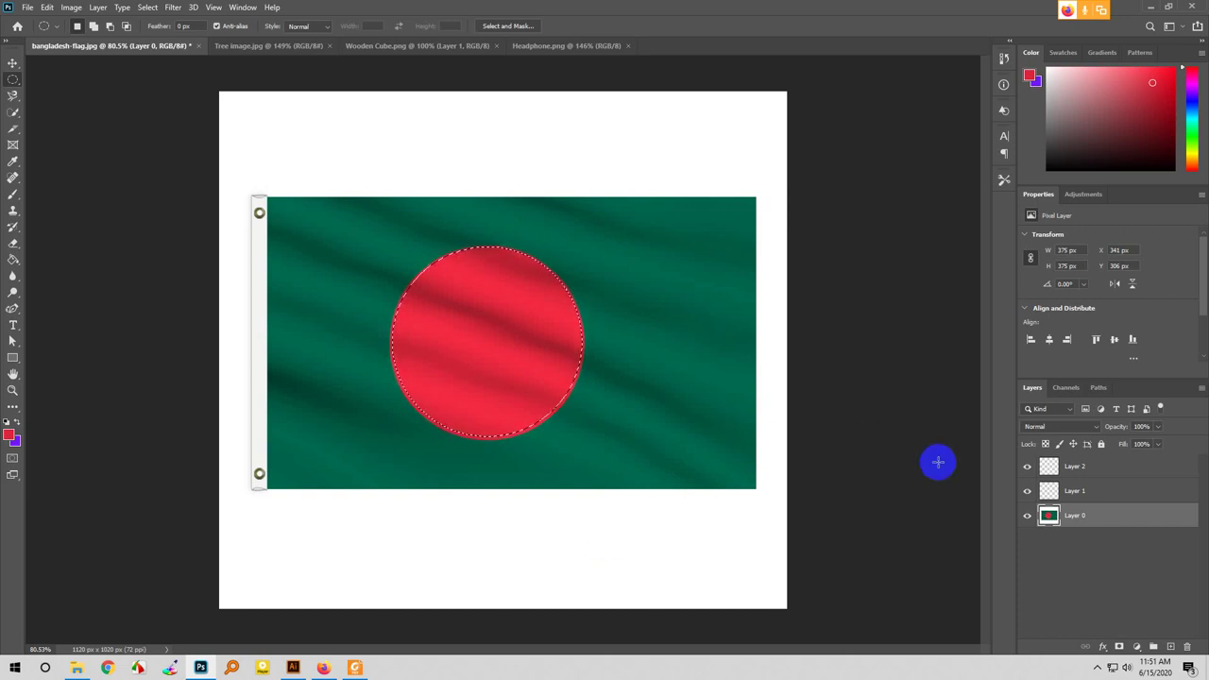
- Copy the selected red disc onto the empty Layer 1, leaving no active selection
click(1075, 491)
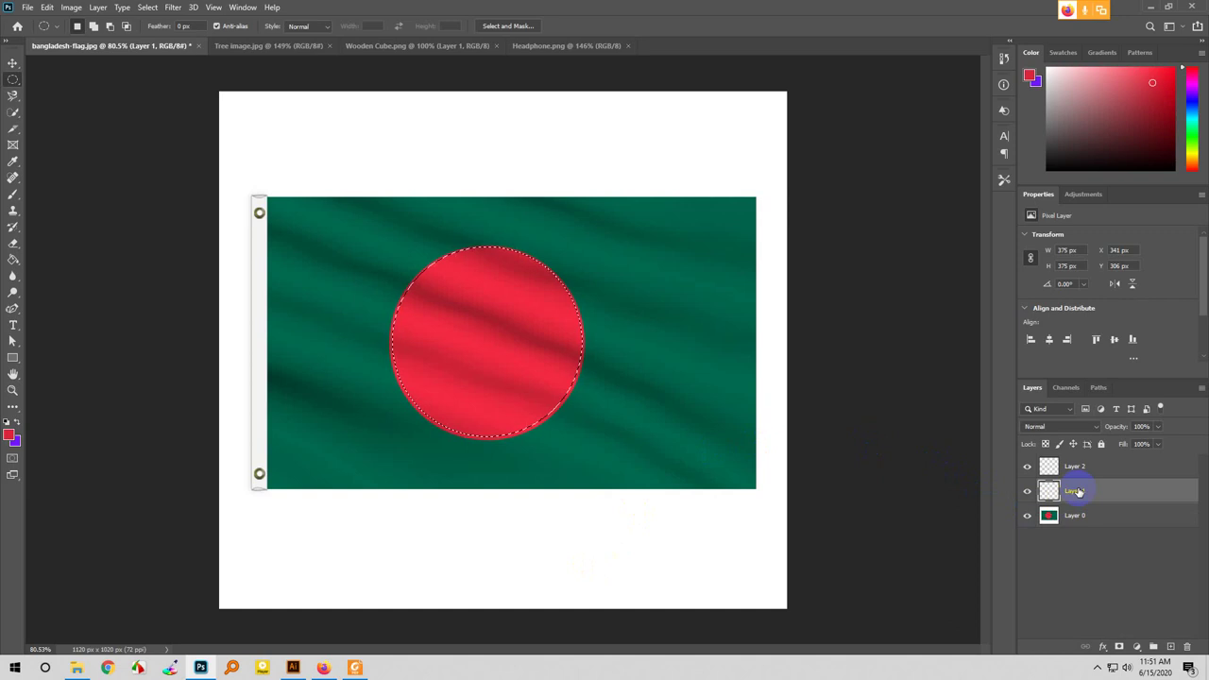
key(alt+BackSpace)
key(ctrl+d)
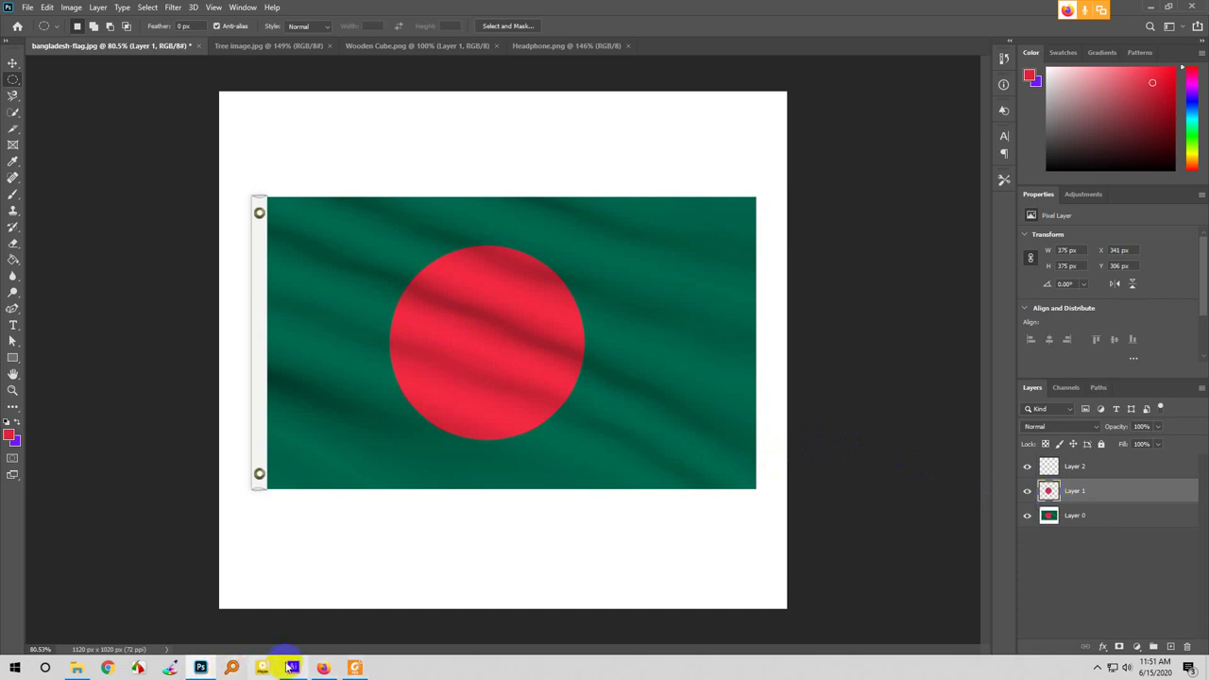
- Switch to Google Meet in the browser to check the participants and return to Photoshop
click(322, 667)
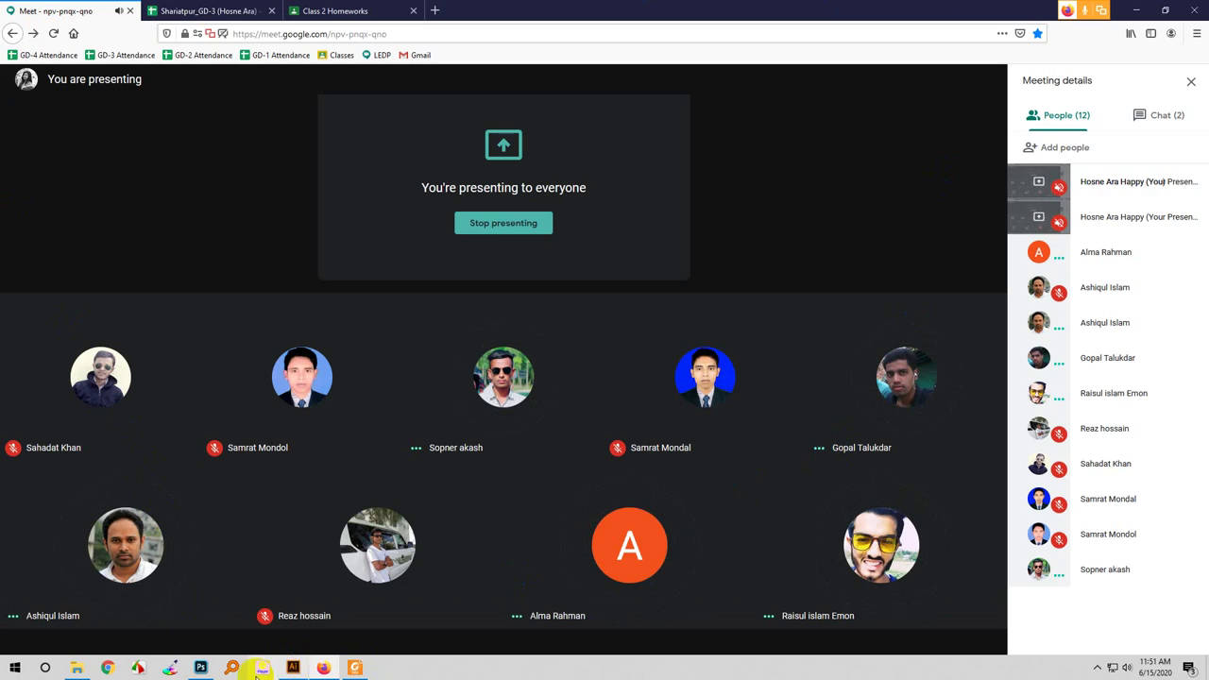
click(201, 667)
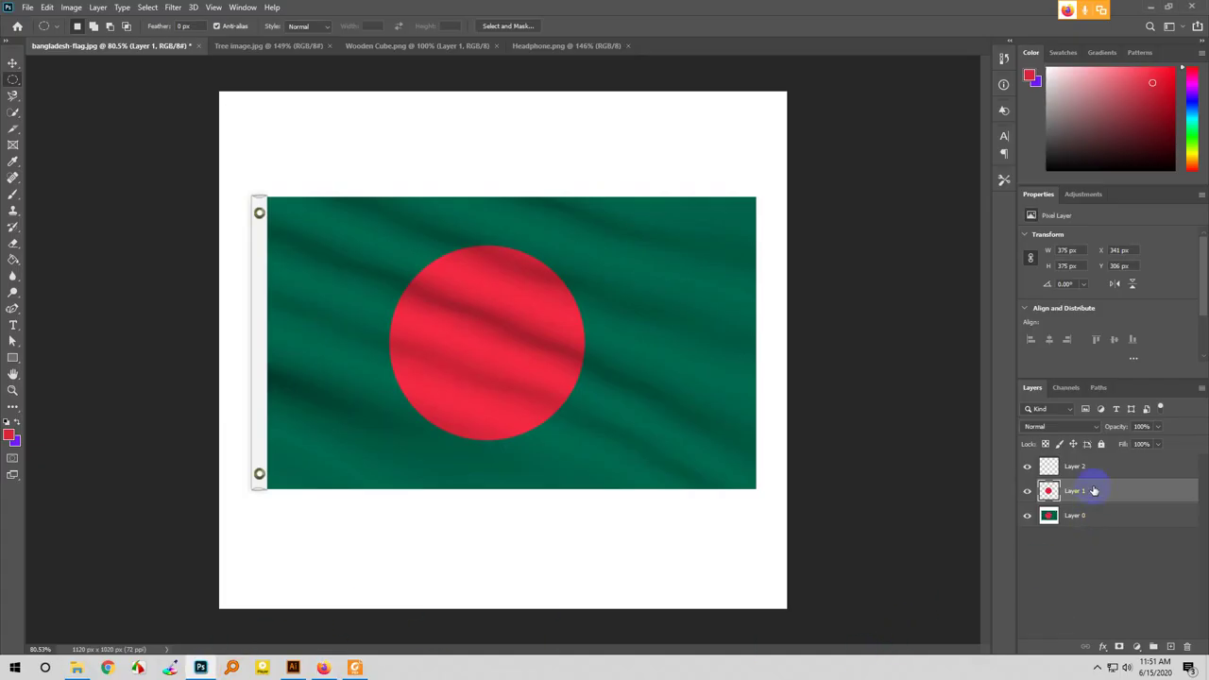
- Move the disc copy on Layer 1 to about X 704 px, Y 549 px with the Move tool, with Auto-Select off
click(13, 61)
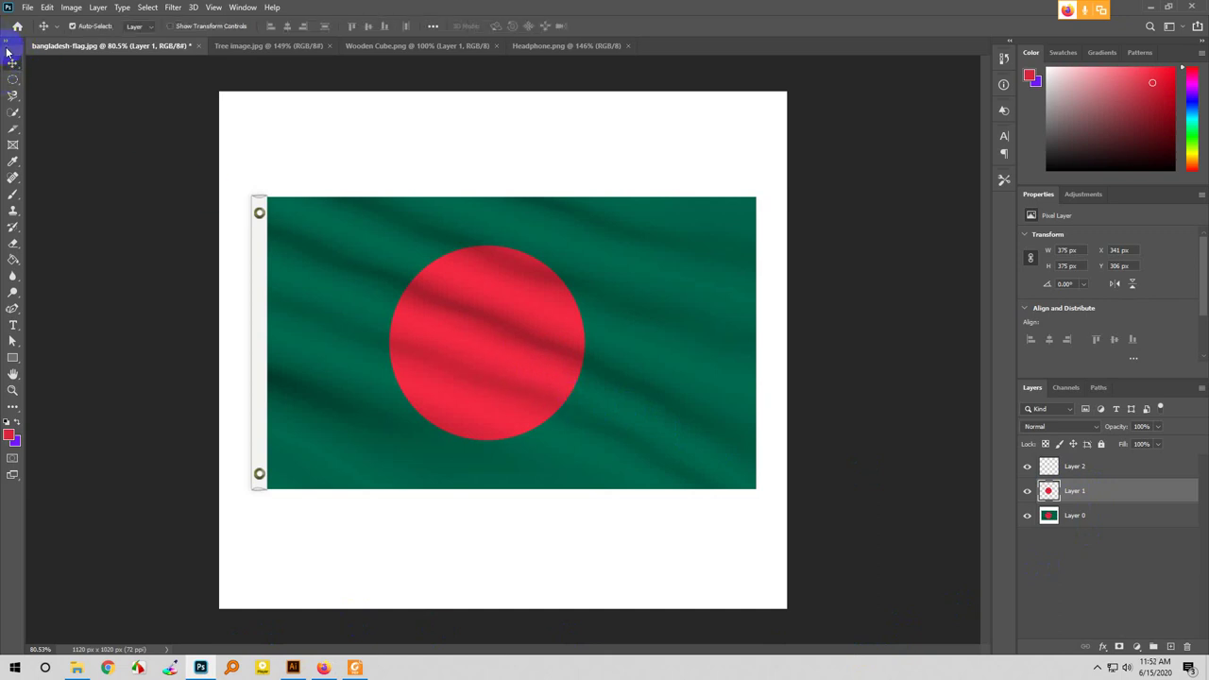
right_click(12, 66)
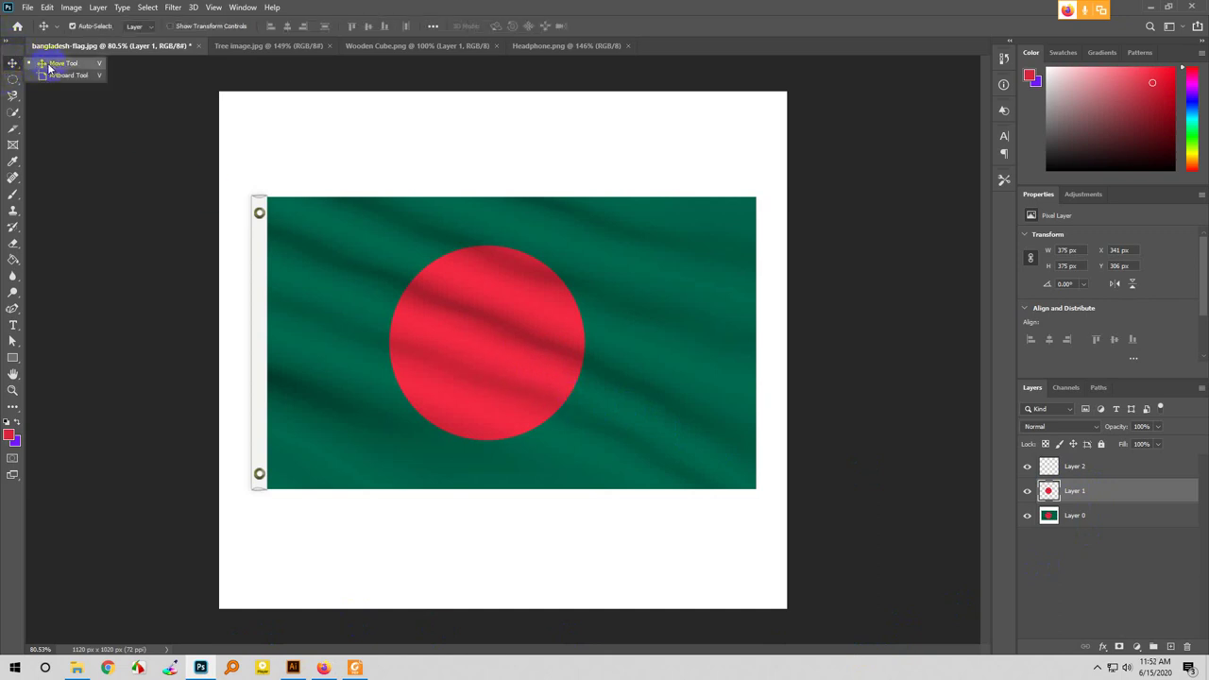
click(57, 64)
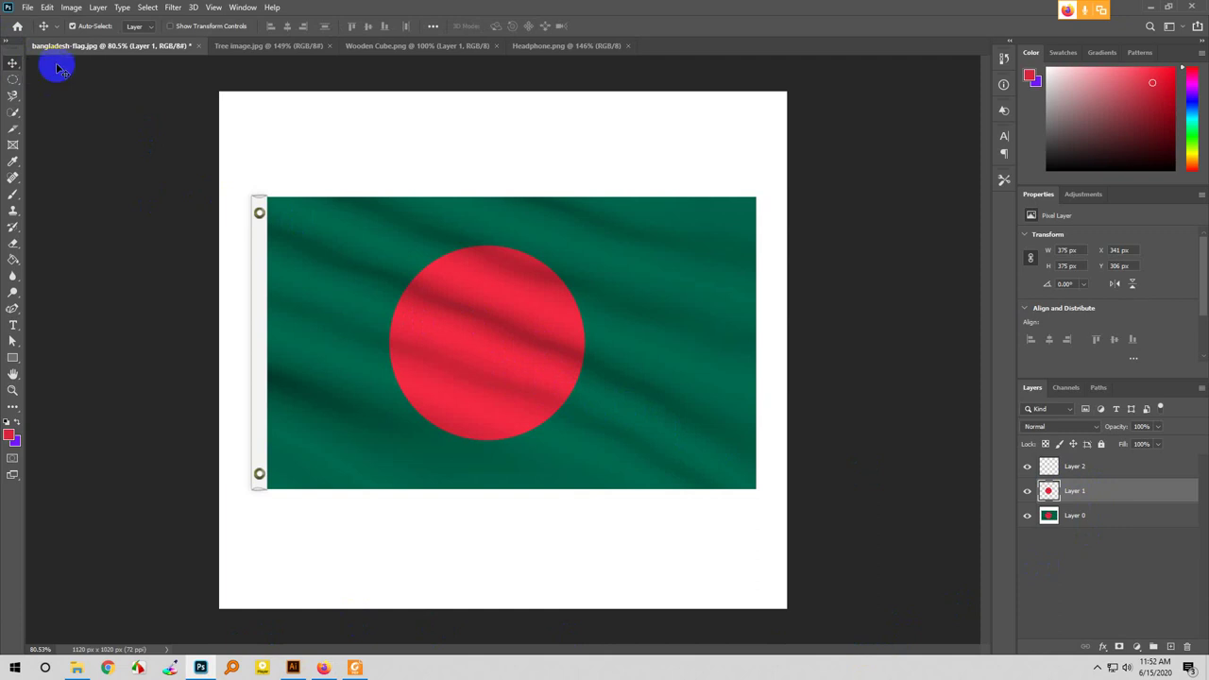
drag(534, 392, 761, 394)
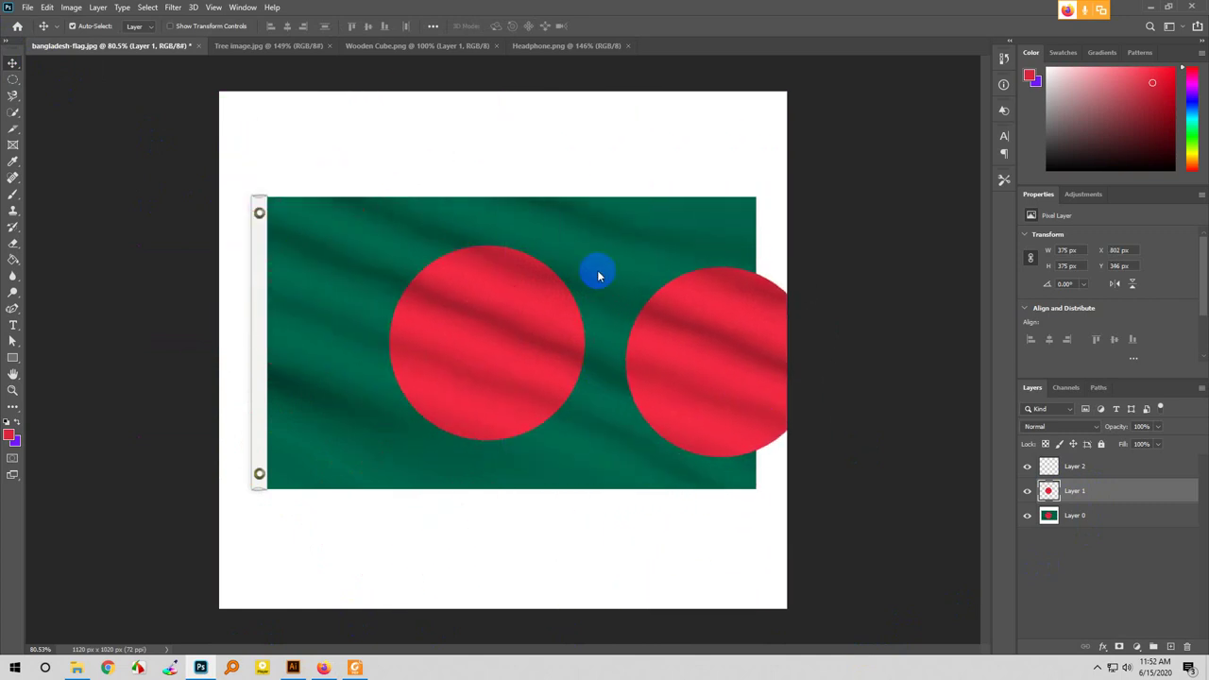
click(696, 246)
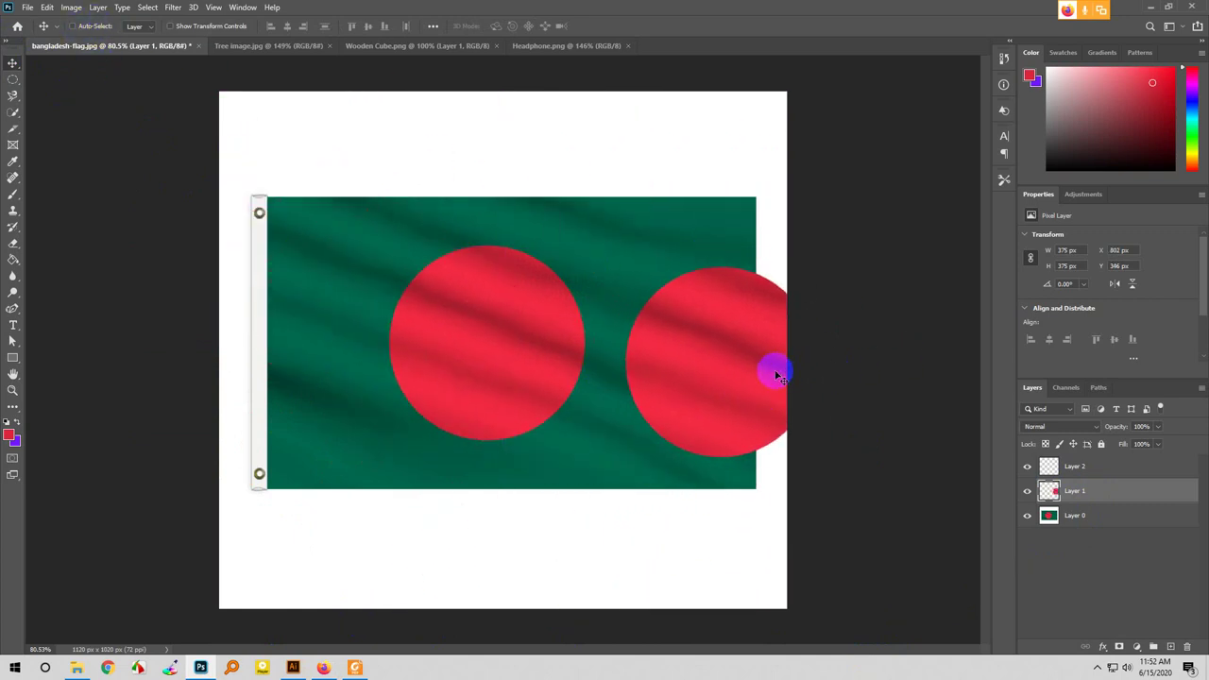
drag(696, 388, 657, 487)
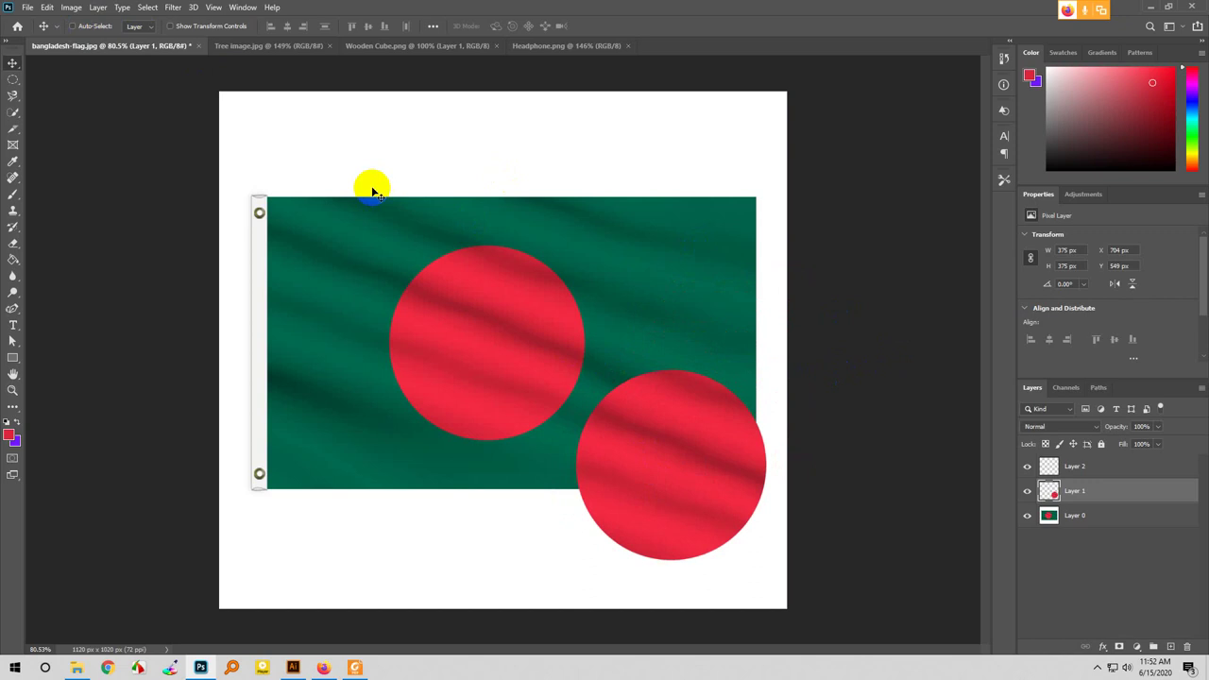
- Delete the empty Layer 2 and move the disc copy to about X 681 px, Y 634 px
click(1062, 467)
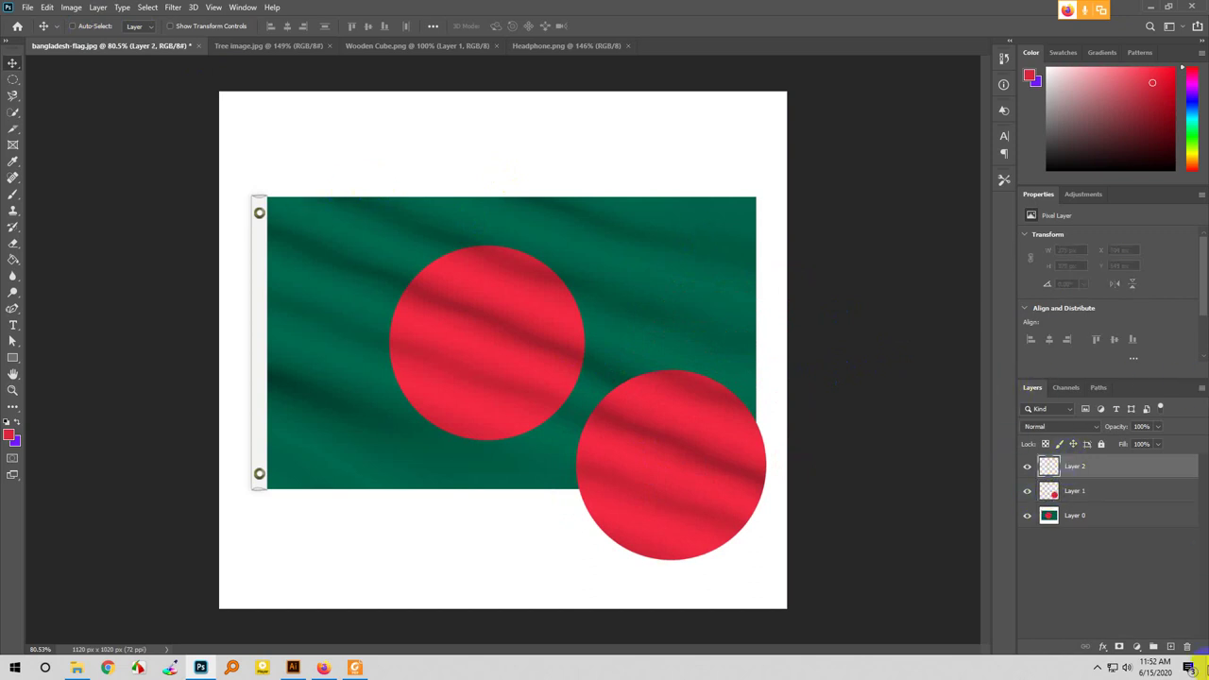
click(1187, 647)
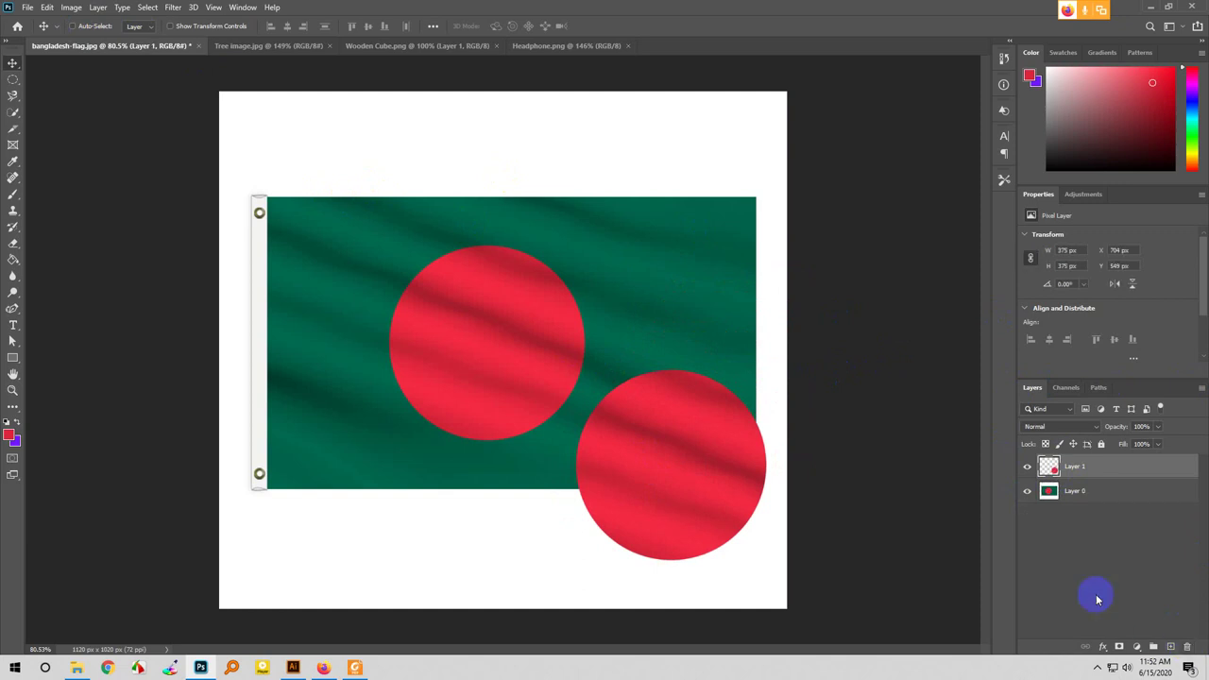
drag(690, 459, 677, 497)
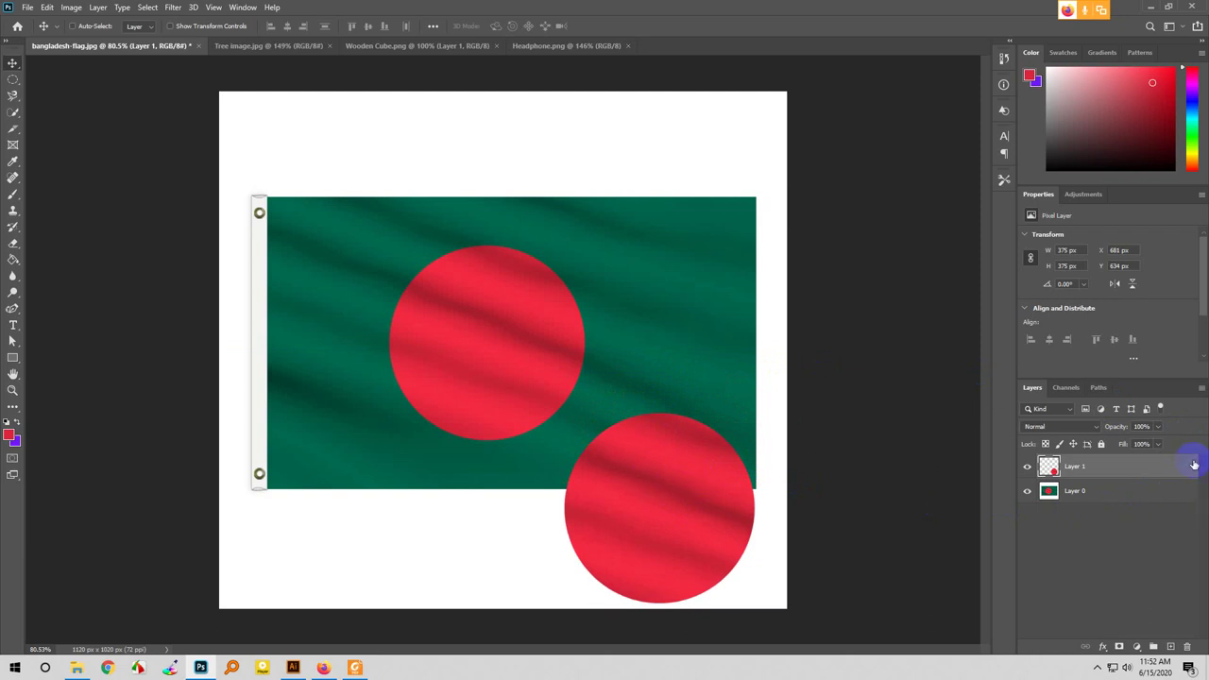
- Try moving the flag layer, restore it to X 0, Y 0, and shift the disc copy to about X 699 px, Y 621 px
click(1117, 497)
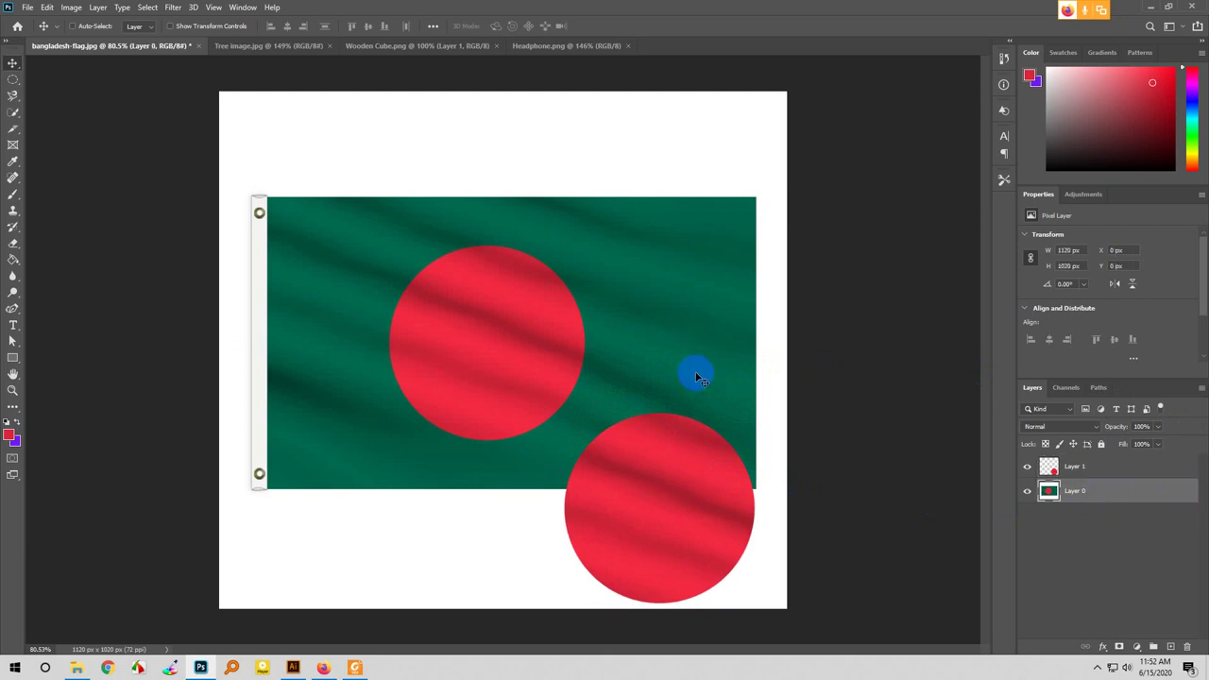
drag(464, 343, 521, 262)
drag(643, 501, 583, 442)
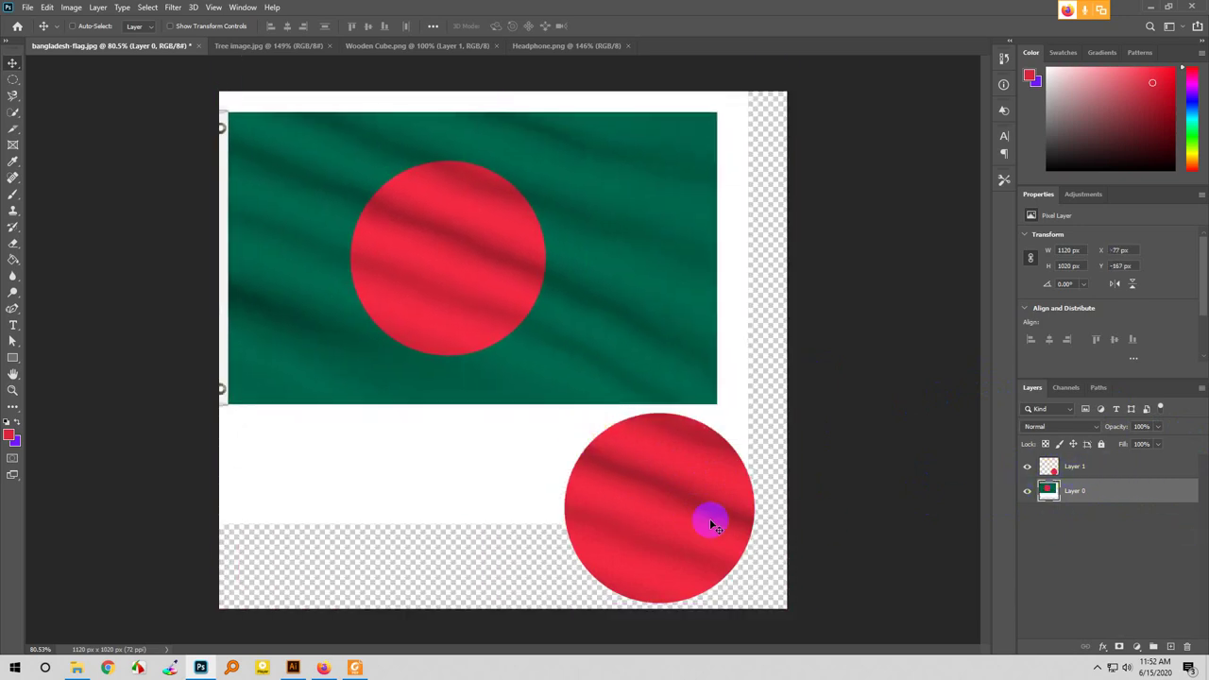
drag(707, 518, 774, 541)
drag(404, 510, 747, 605)
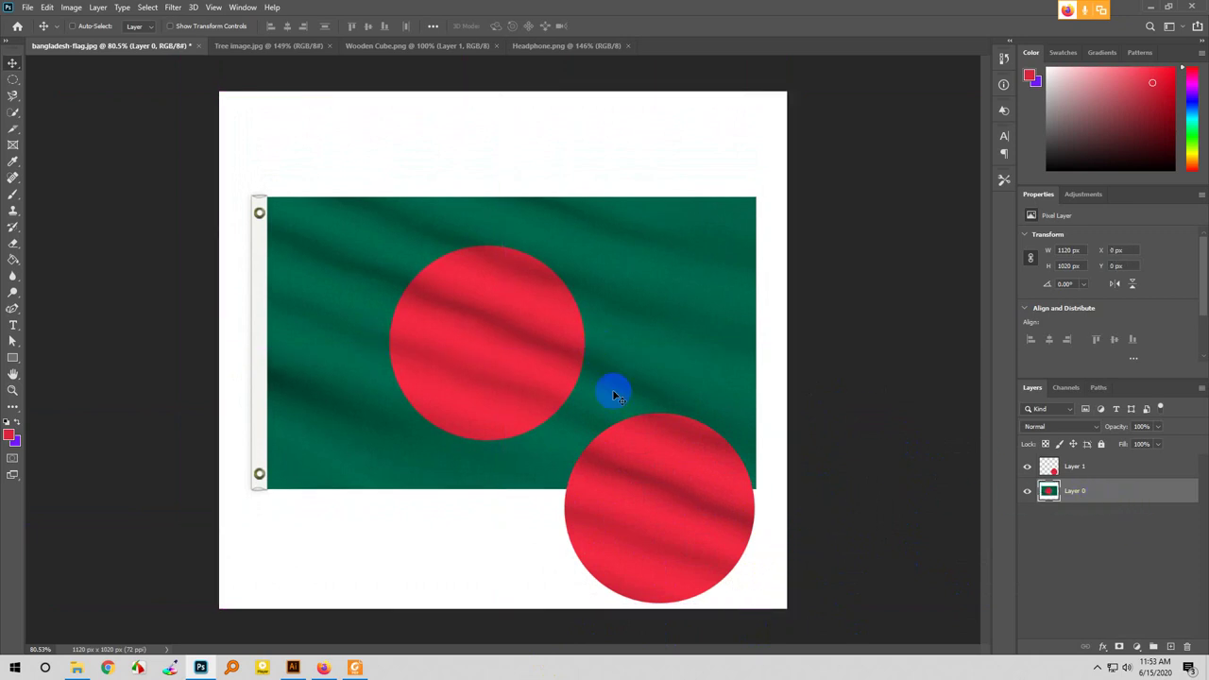
click(1095, 471)
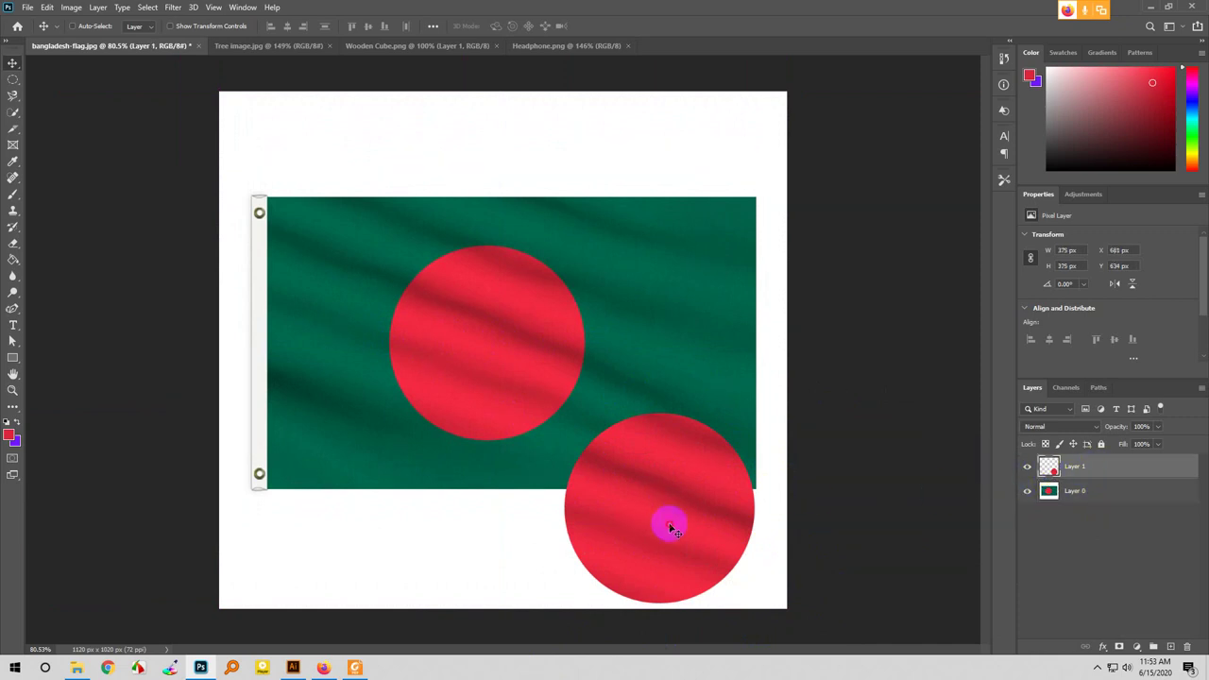
mouse_move(667, 521)
mouse_down()
mouse_move(643, 273)
mouse_move(322, 198)
mouse_move(365, 488)
mouse_move(894, 445)
mouse_move(532, 208)
mouse_move(343, 496)
mouse_move(766, 485)
mouse_move(585, 211)
mouse_move(332, 321)
mouse_move(611, 585)
mouse_move(682, 523)
mouse_up()
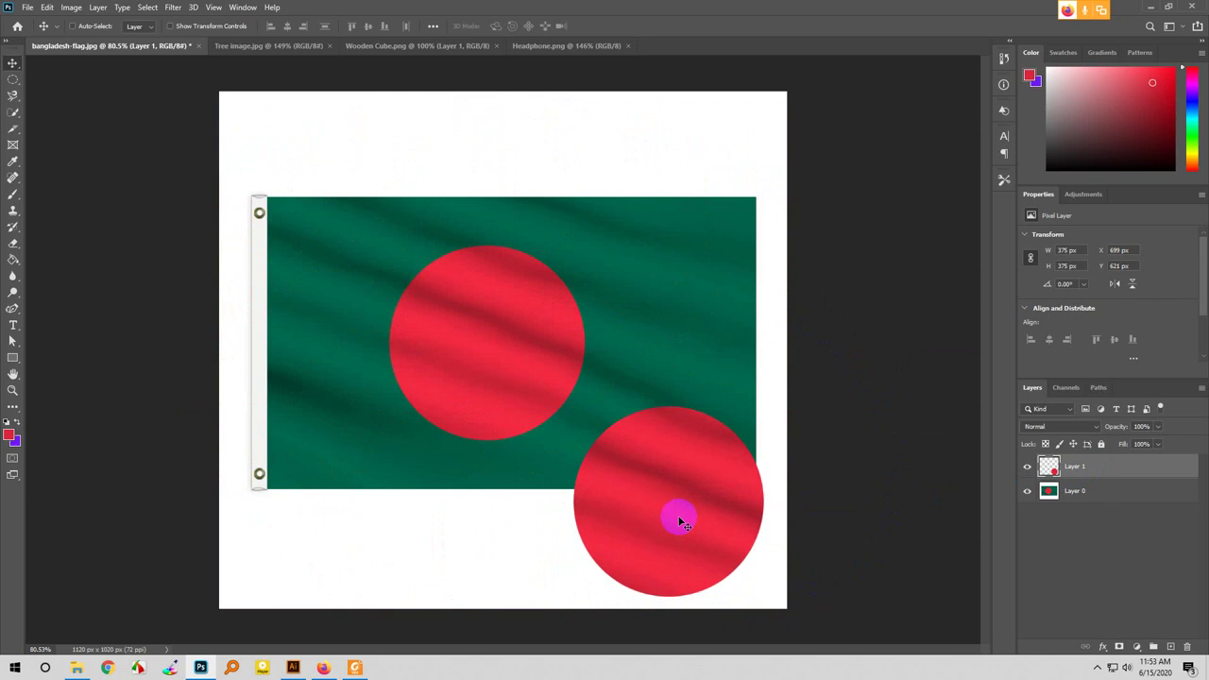
- Shift the flag layer up and back to X 0, Y 0, and move the disc copy to about X 718 px, Y 635 px
click(1067, 498)
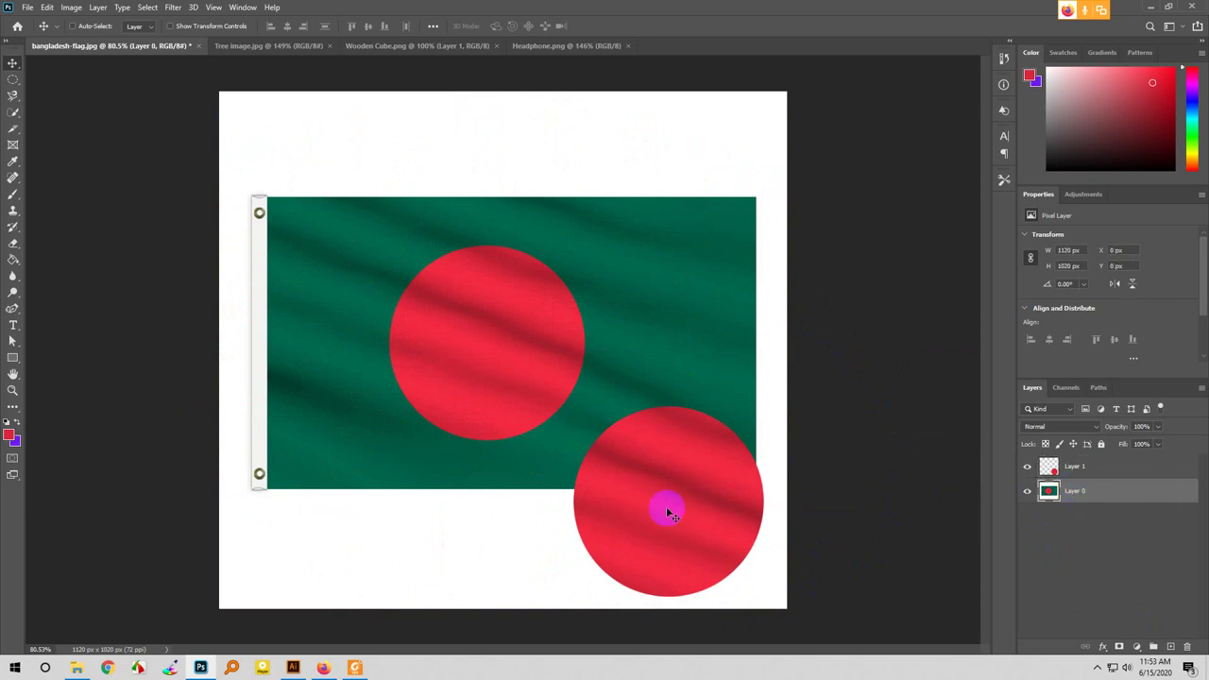
drag(668, 513, 519, 283)
click(549, 362)
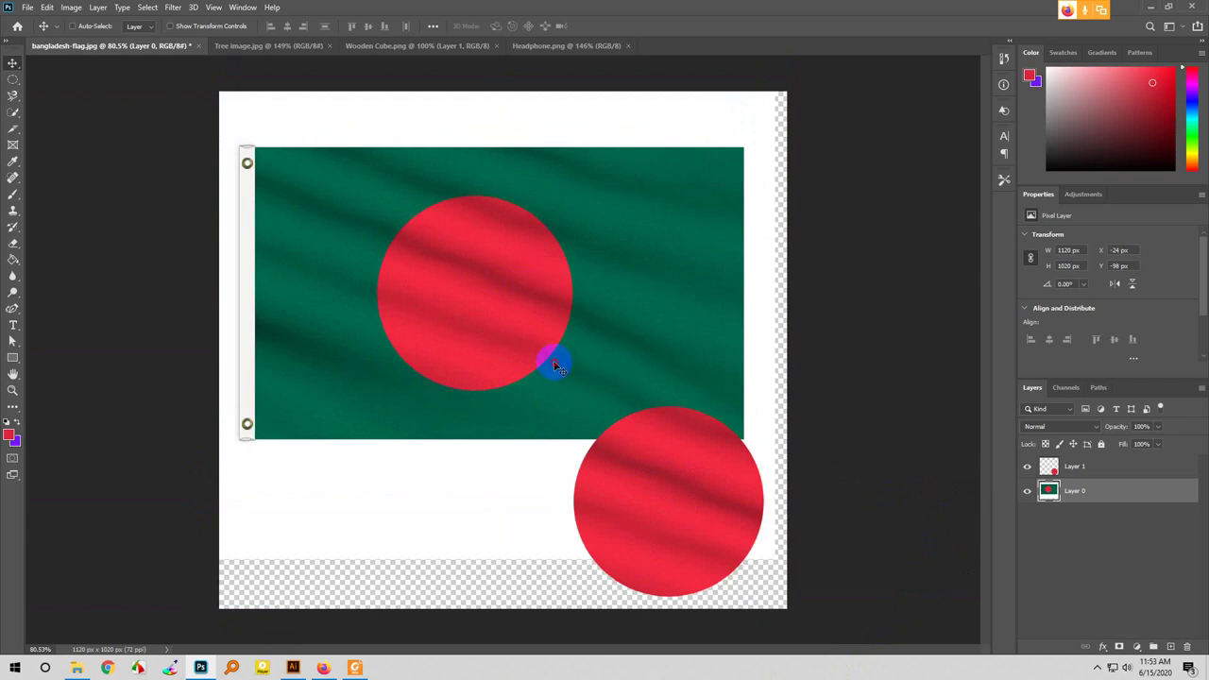
drag(553, 362, 568, 409)
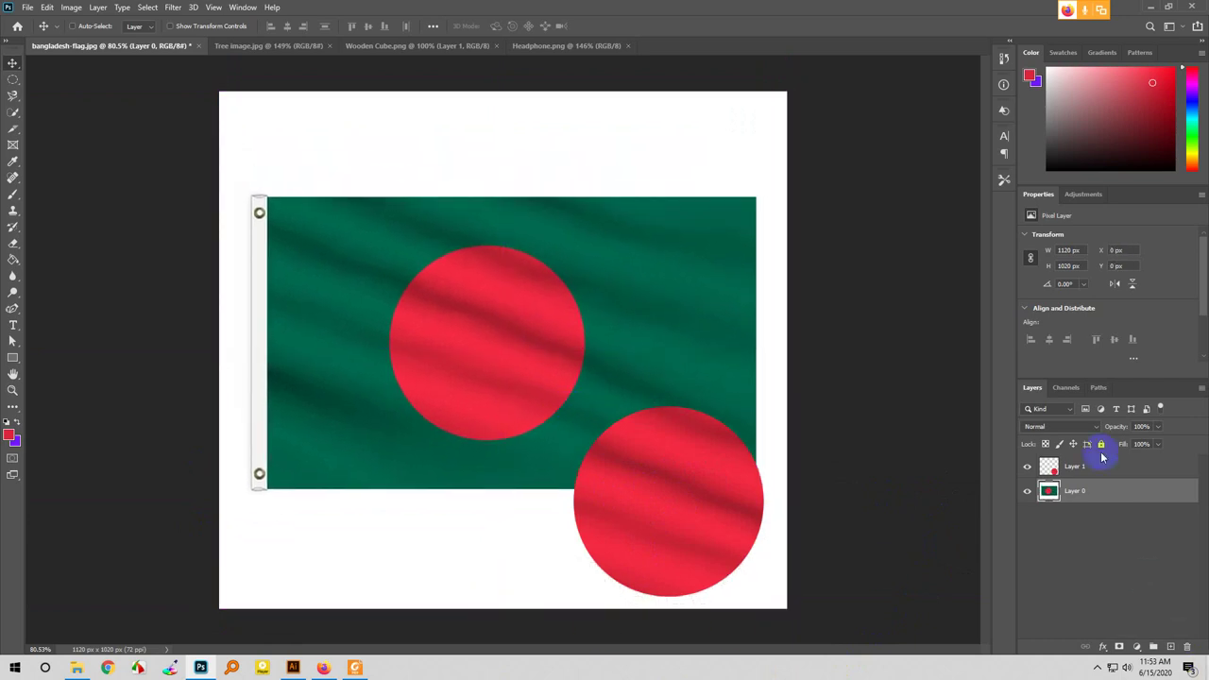
click(1074, 466)
drag(643, 501, 671, 506)
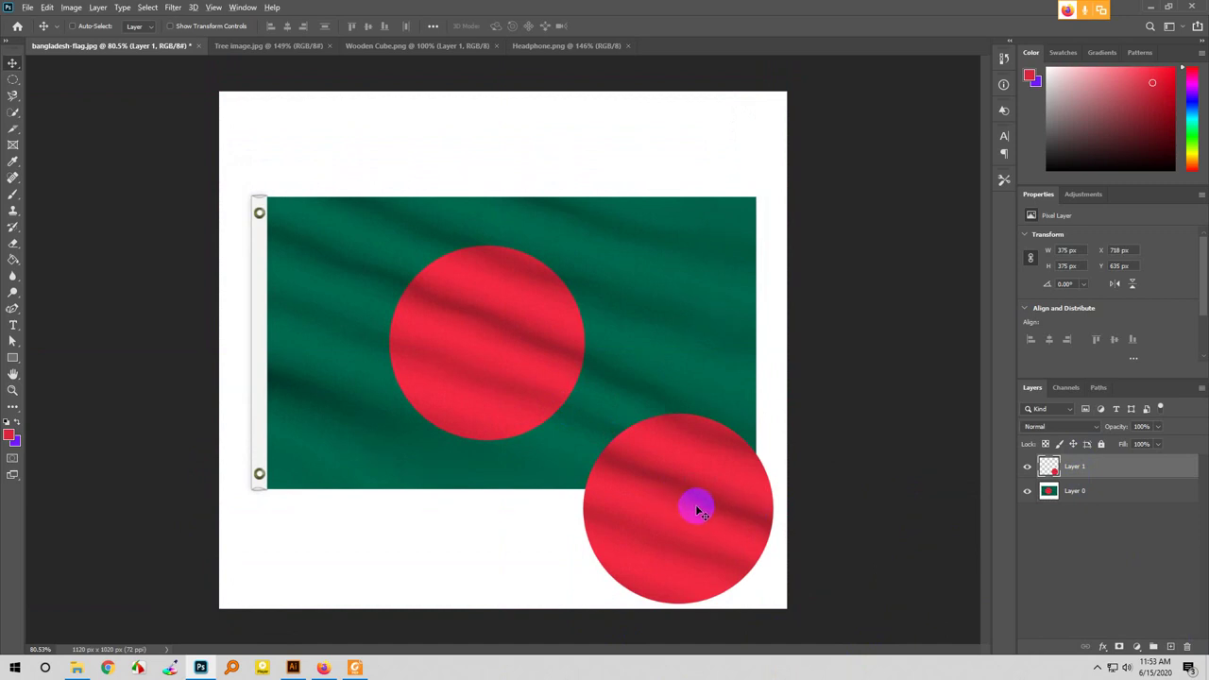
- Duplicate the disc straight up to about Y 27 px and delete the duplicate
drag(697, 510, 693, 197)
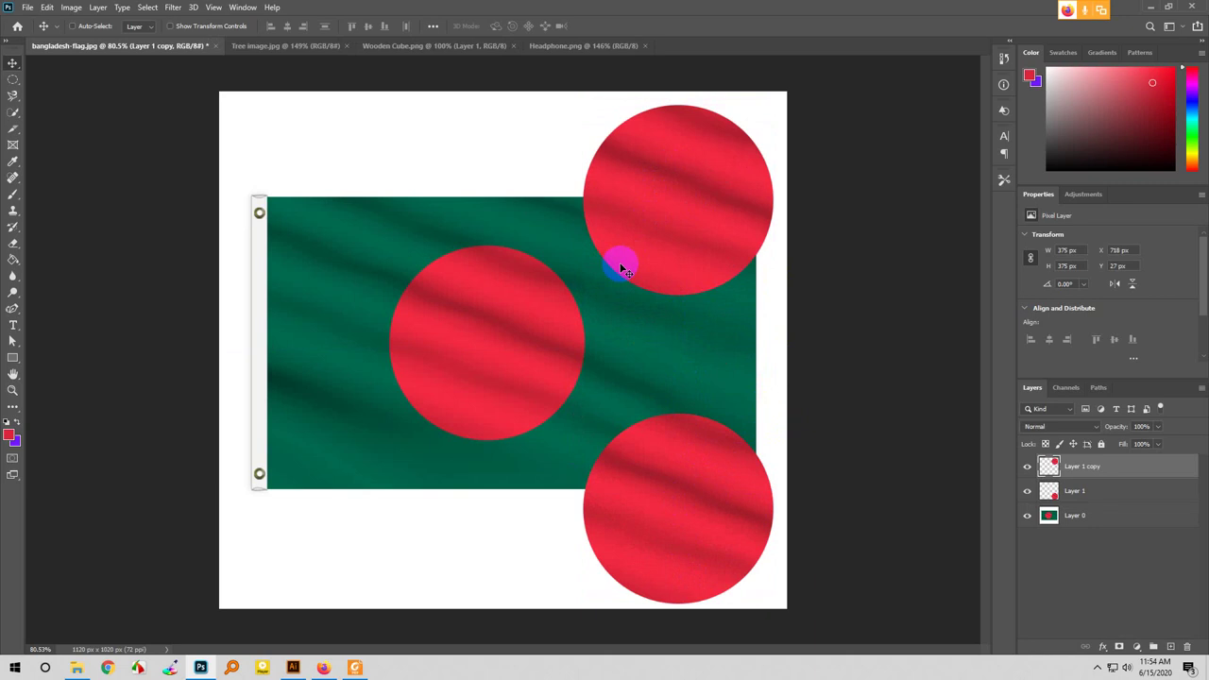
key(Delete)
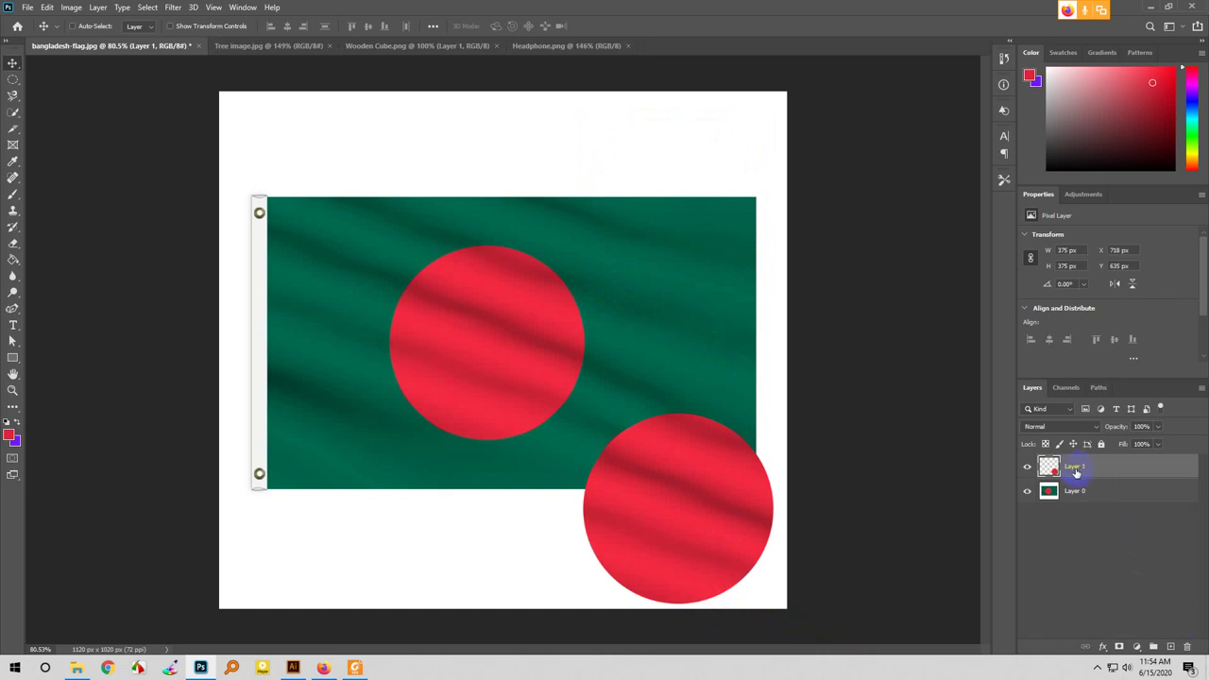
- Check the meeting in Google Meet in the browser and return to Photoshop
click(293, 664)
click(323, 668)
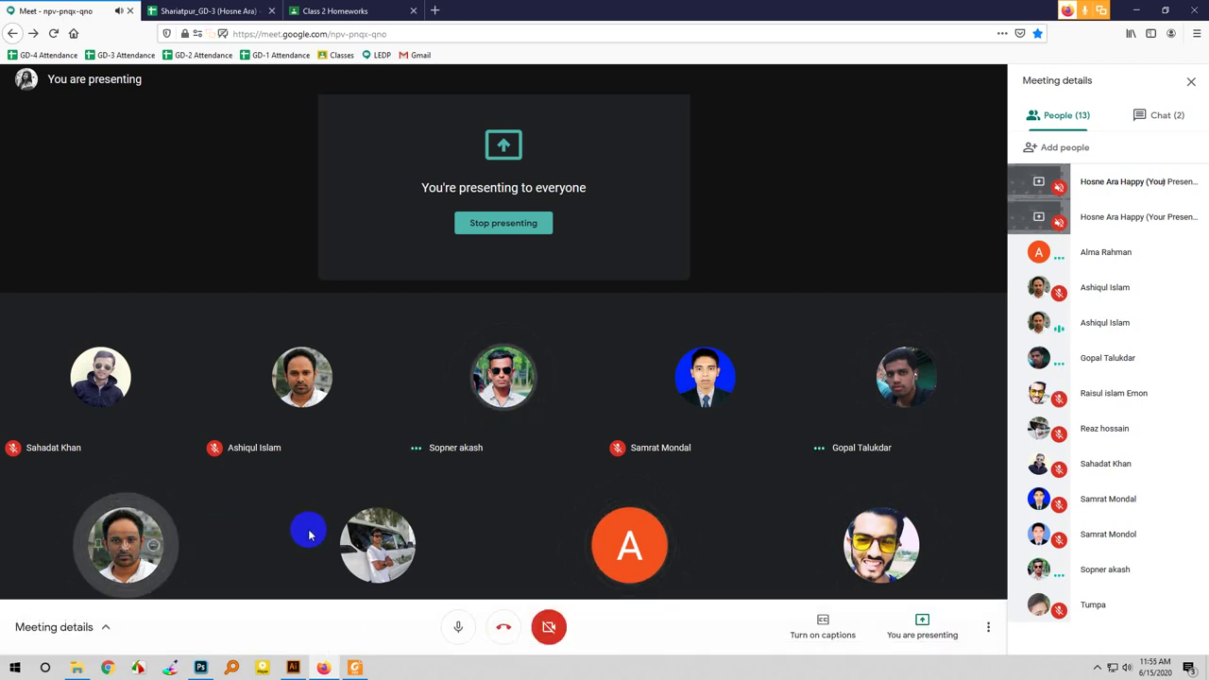
click(207, 668)
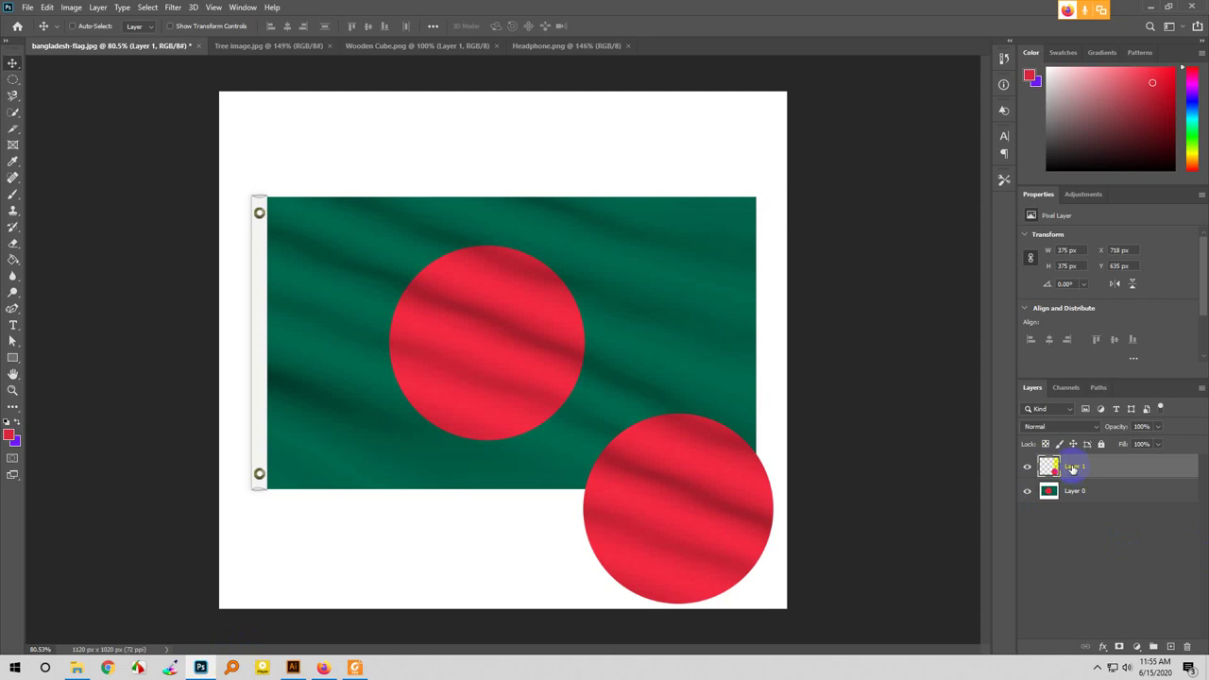
- Nudge the disc copy up to about Y 614 px, and duplicate its layer with the duplicate placed at about X 730 px, Y 24 px
click(723, 539)
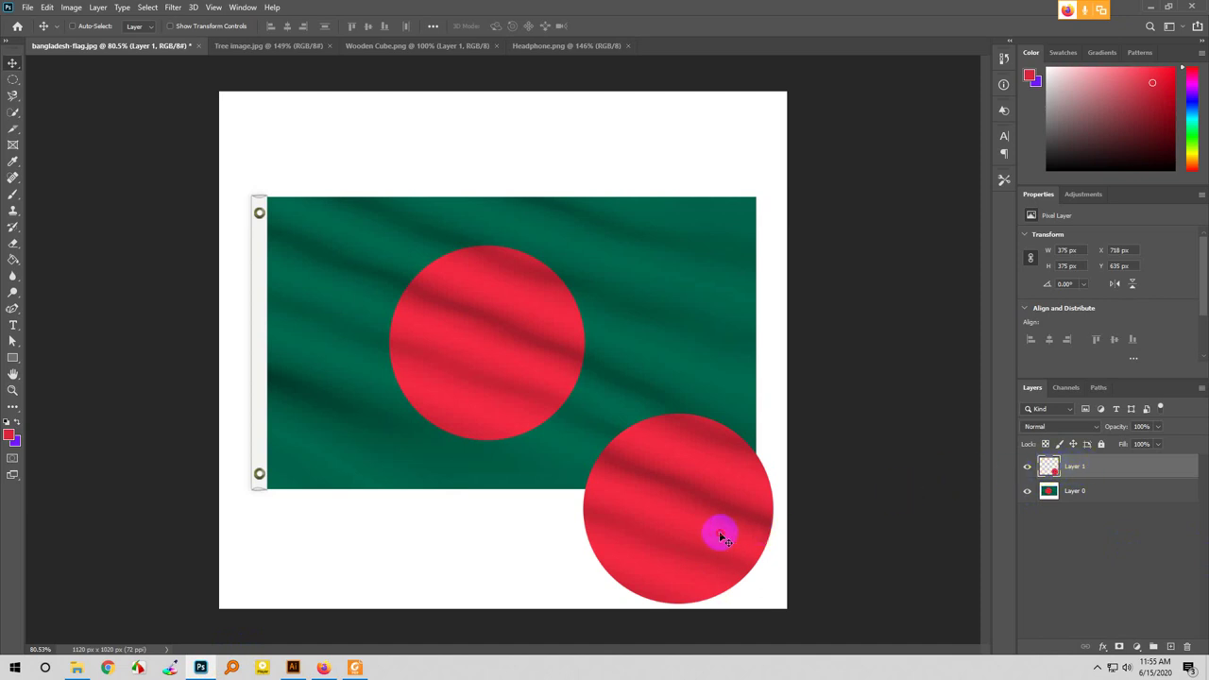
drag(723, 538, 723, 529)
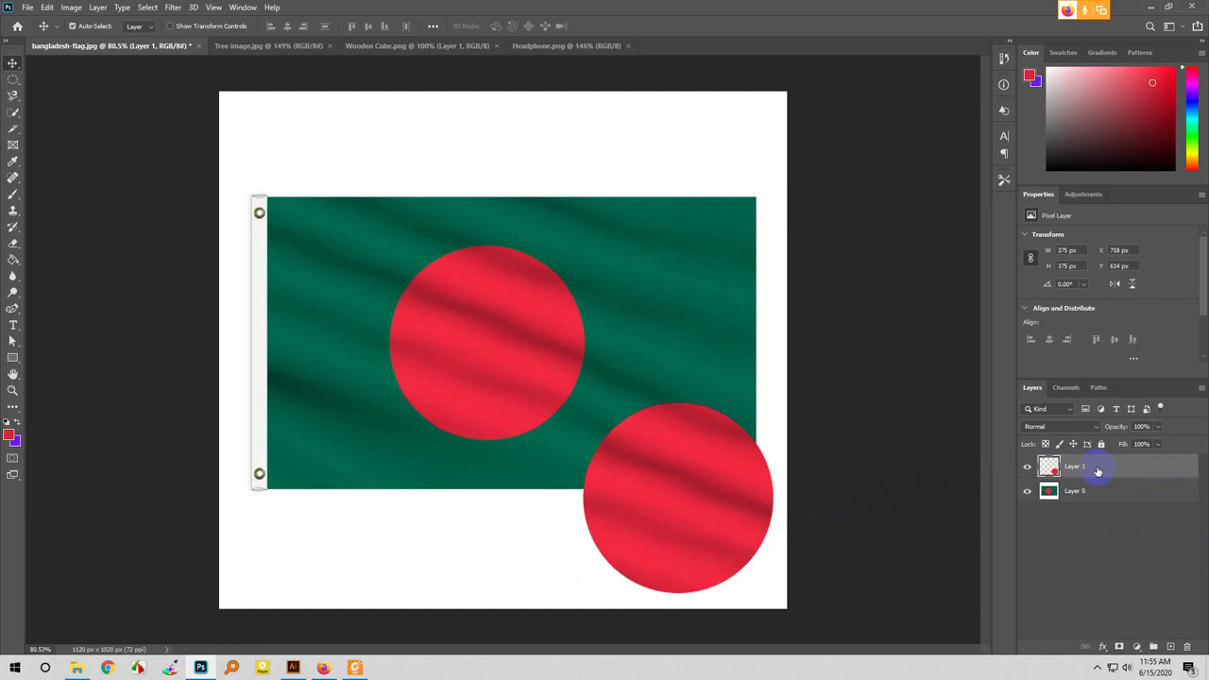
key(ctrl+j)
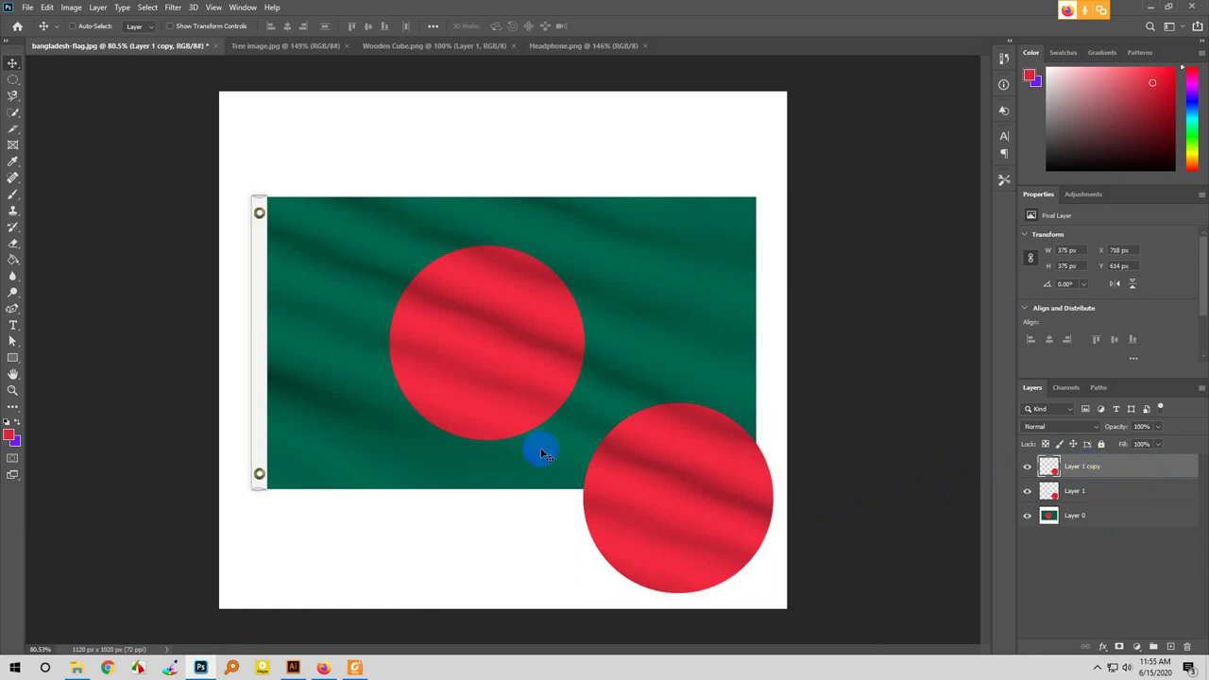
drag(659, 502, 648, 205)
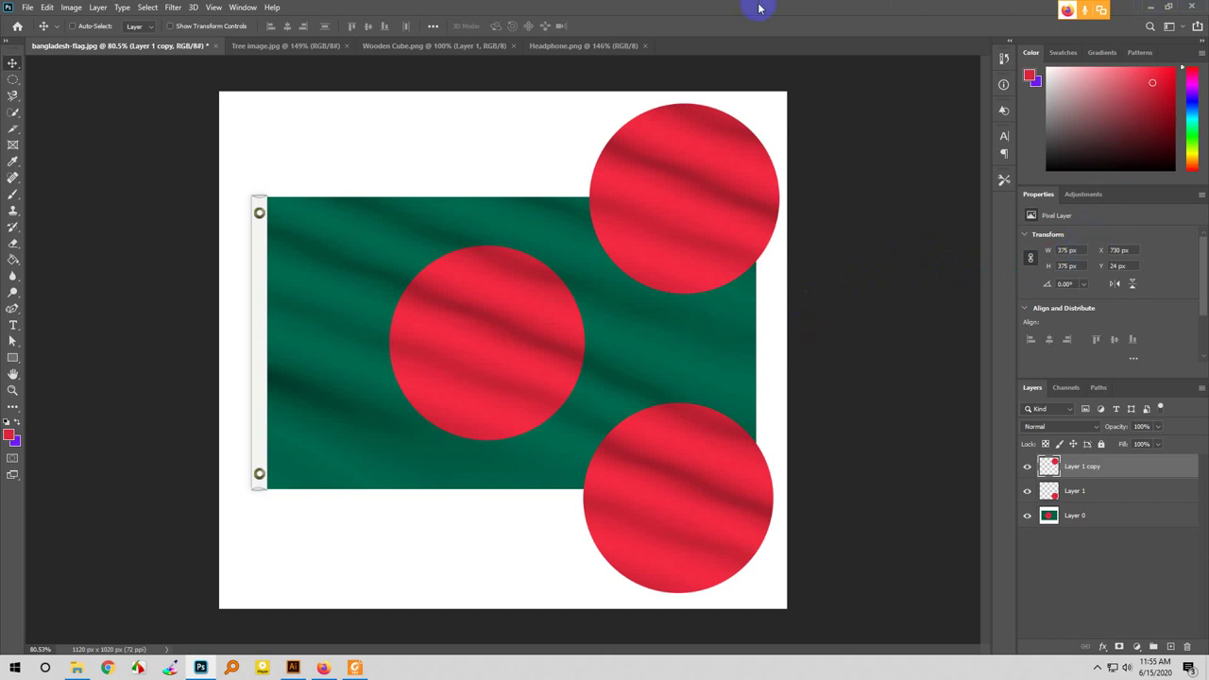
- Select Layer 0 in the flag document, switch to Tree image.jpg, and unlock its Background layer
click(1086, 517)
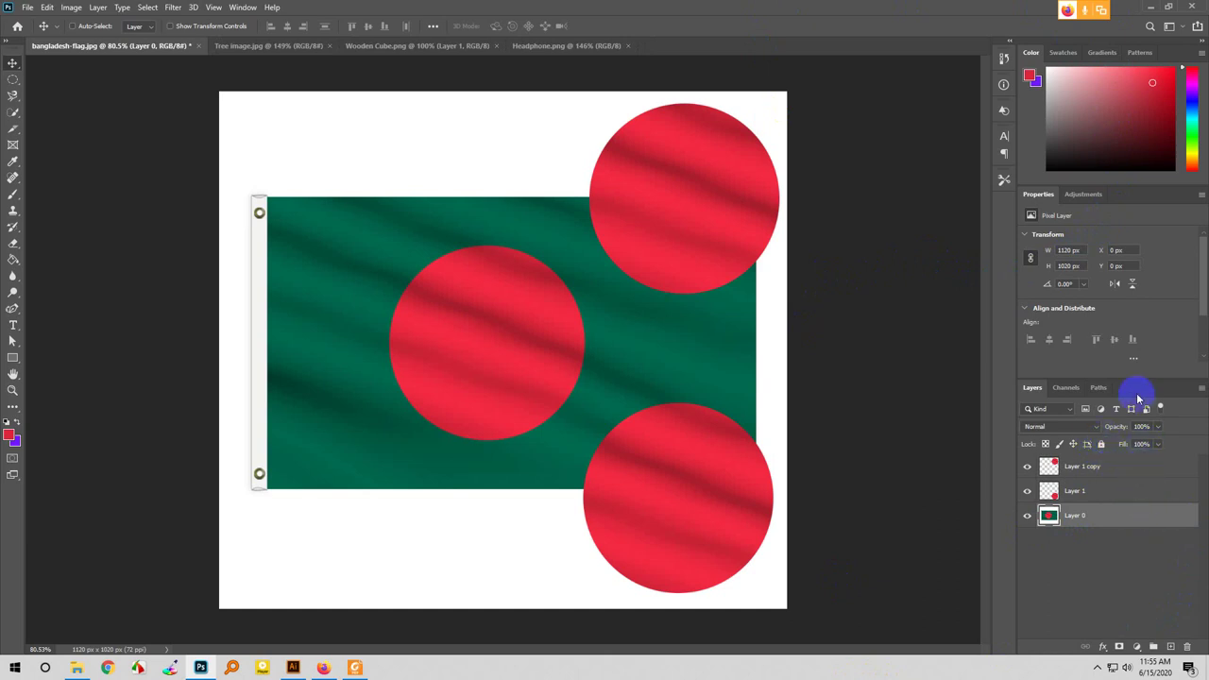
click(313, 46)
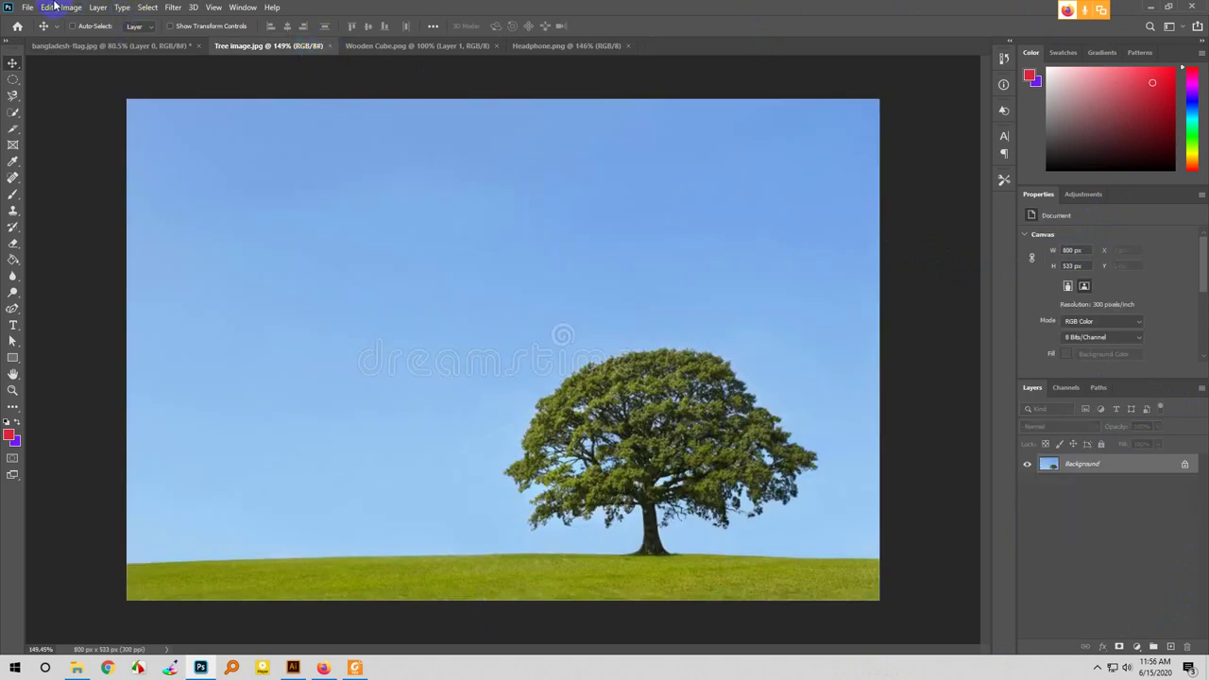
click(650, 345)
click(1035, 462)
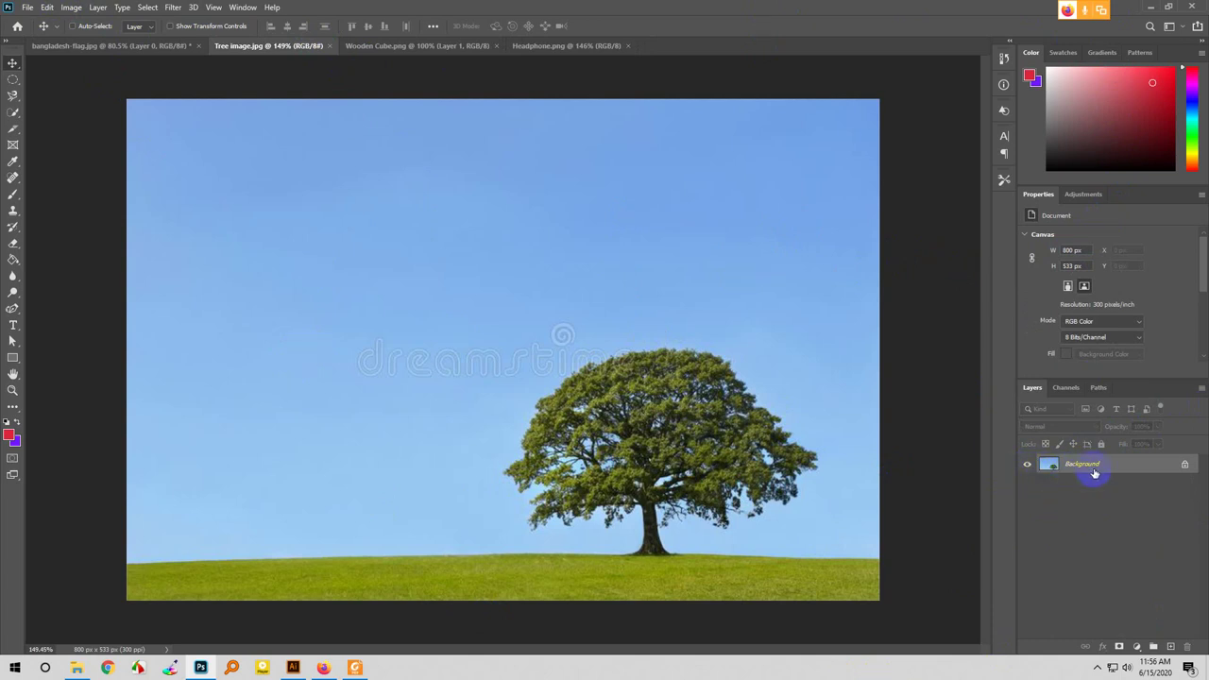
click(1186, 466)
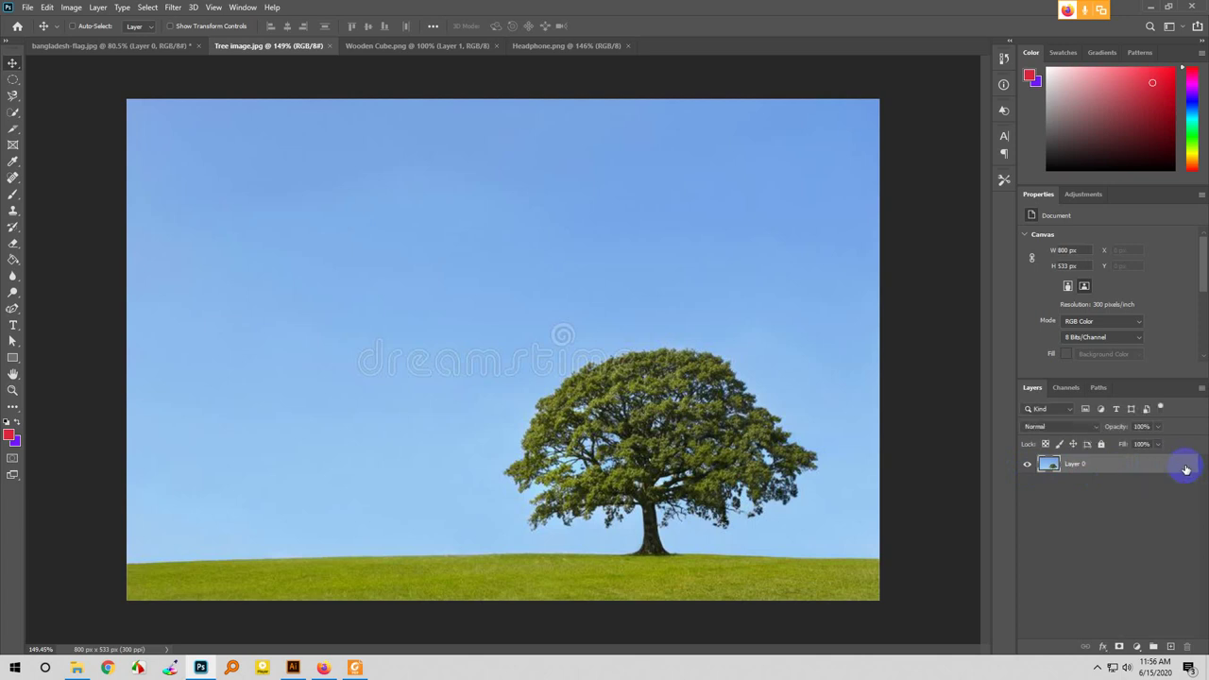
- Lock all properties of the tree layer, try to move it, unlock it again, and test moving the unlocked layer
click(1101, 445)
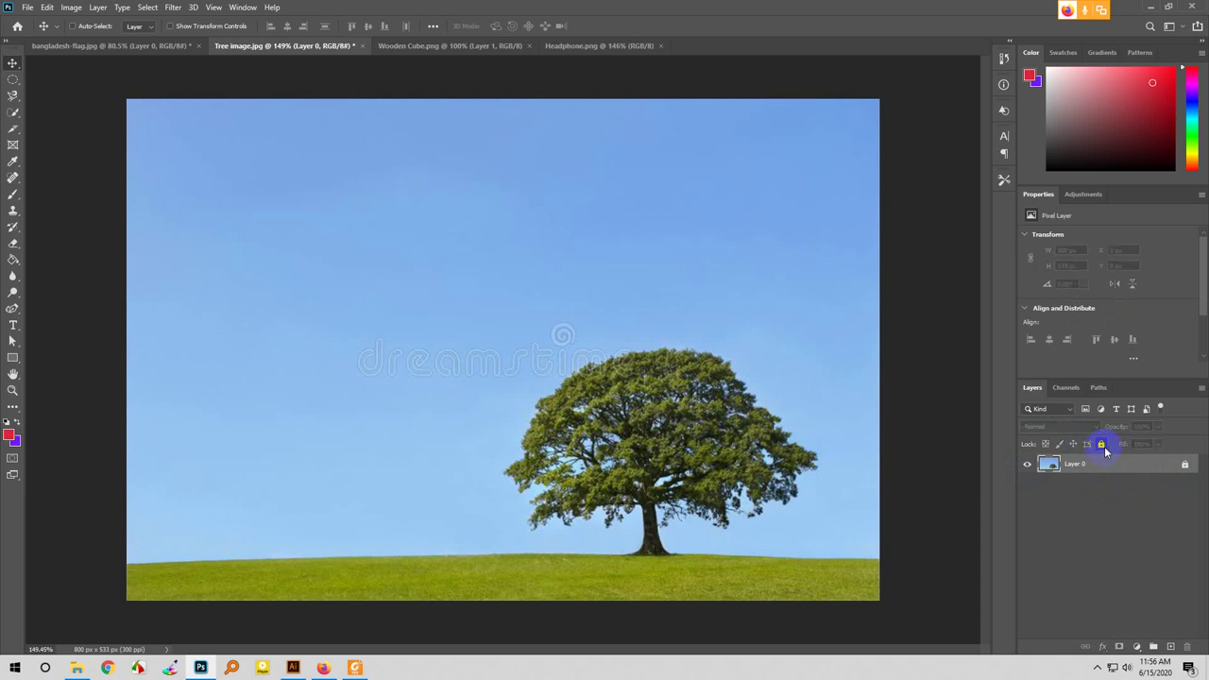
drag(464, 412, 163, 437)
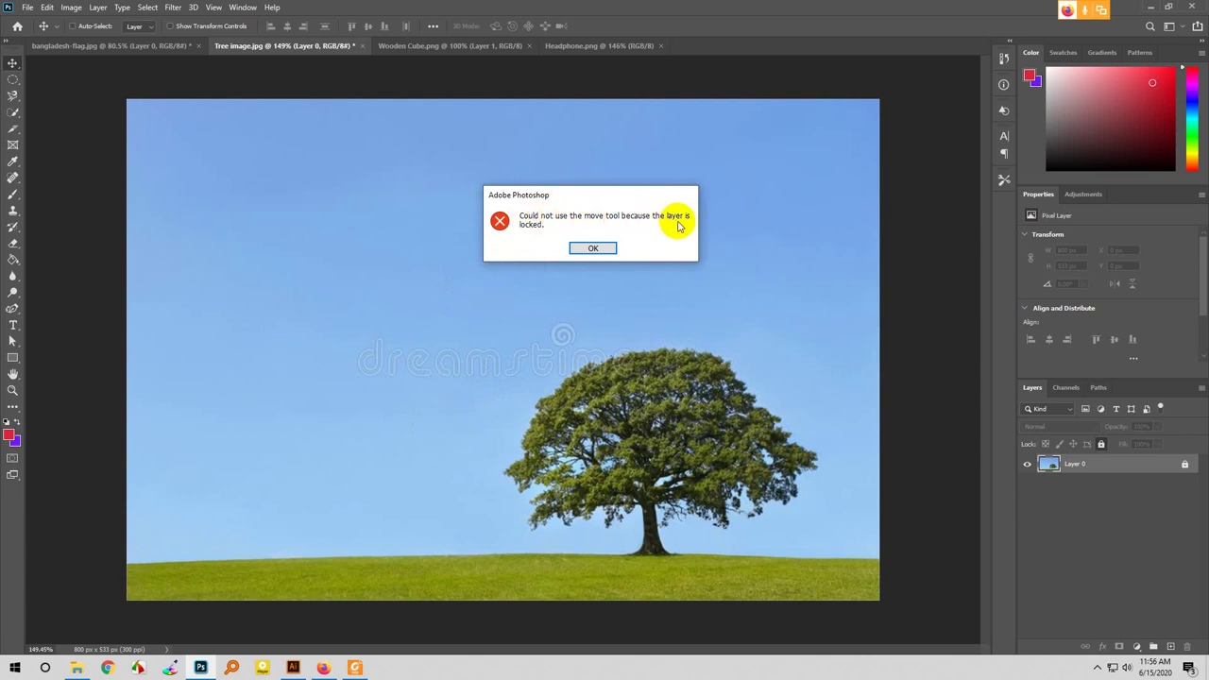
click(595, 248)
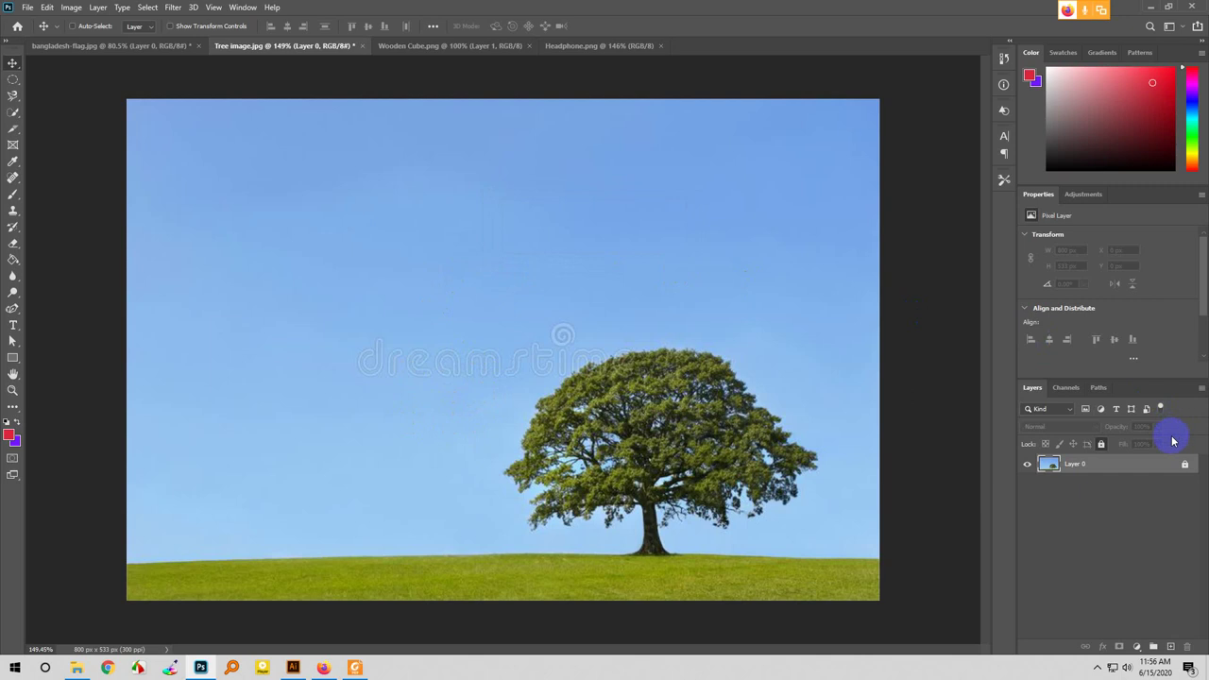
click(1183, 469)
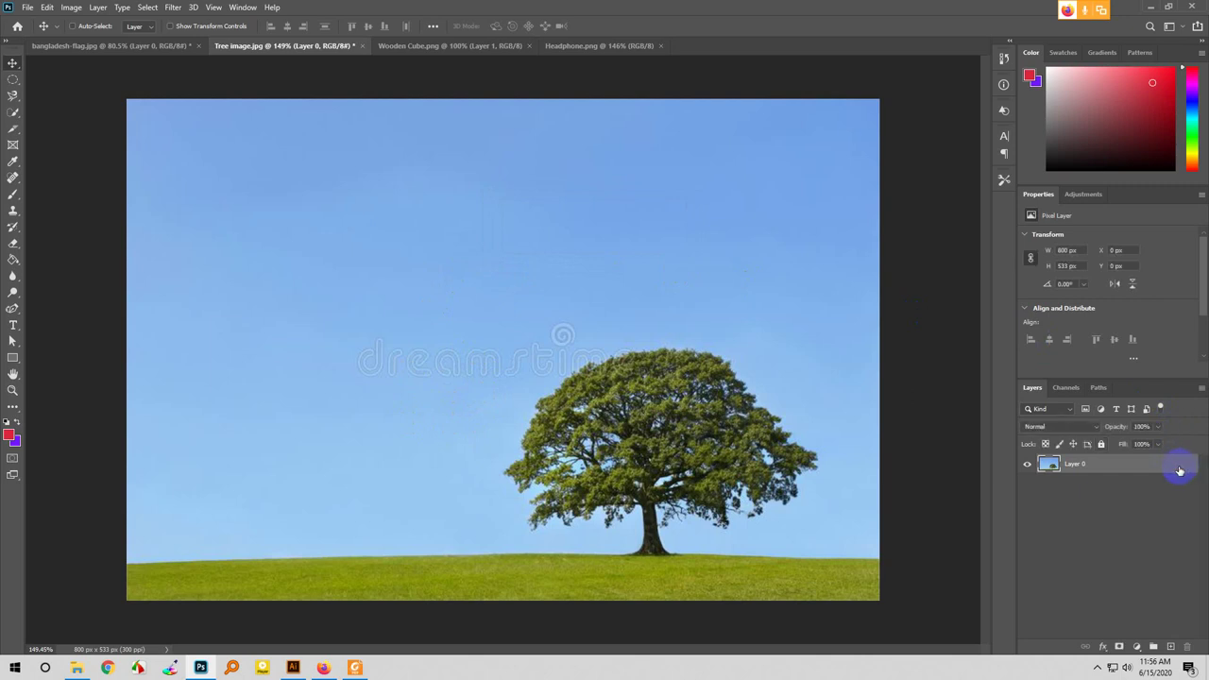
mouse_move(351, 375)
mouse_down()
mouse_move(383, 205)
mouse_move(426, 419)
mouse_move(326, 461)
mouse_move(435, 419)
mouse_move(172, 278)
mouse_move(352, 391)
mouse_move(346, 370)
mouse_move(347, 382)
mouse_up()
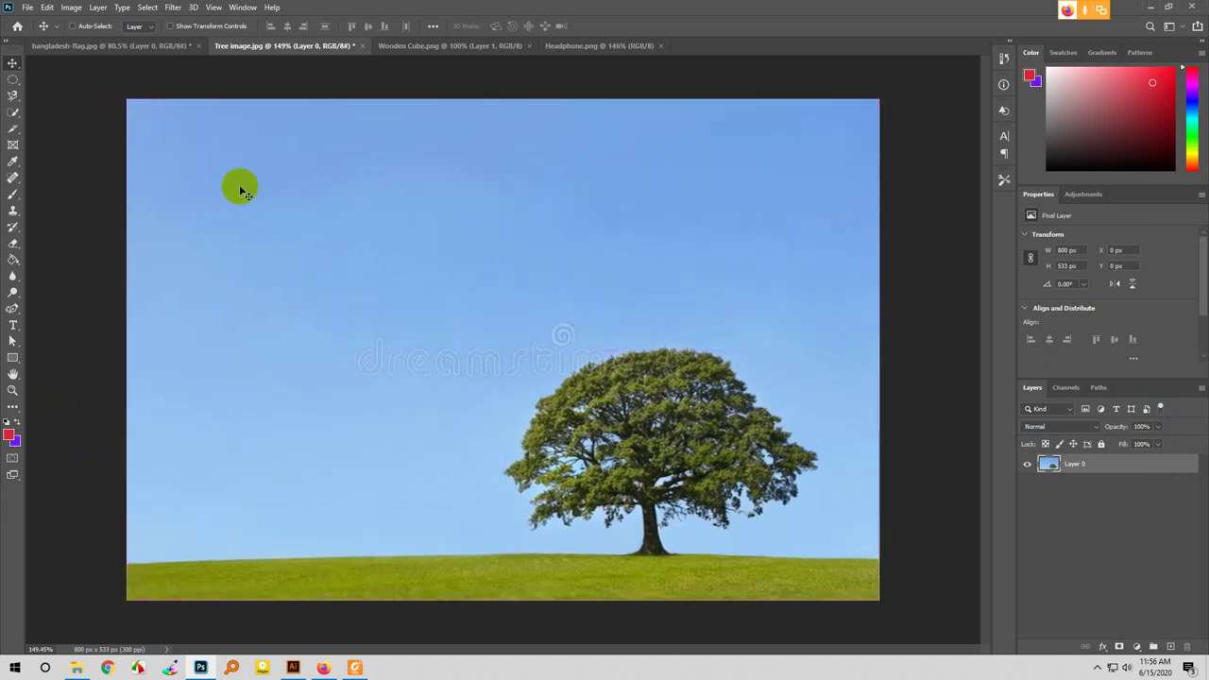
- Return to bangladesh-flag.jpg and move the Layer 1 disc to about X 712 px, Y 626 px
click(123, 47)
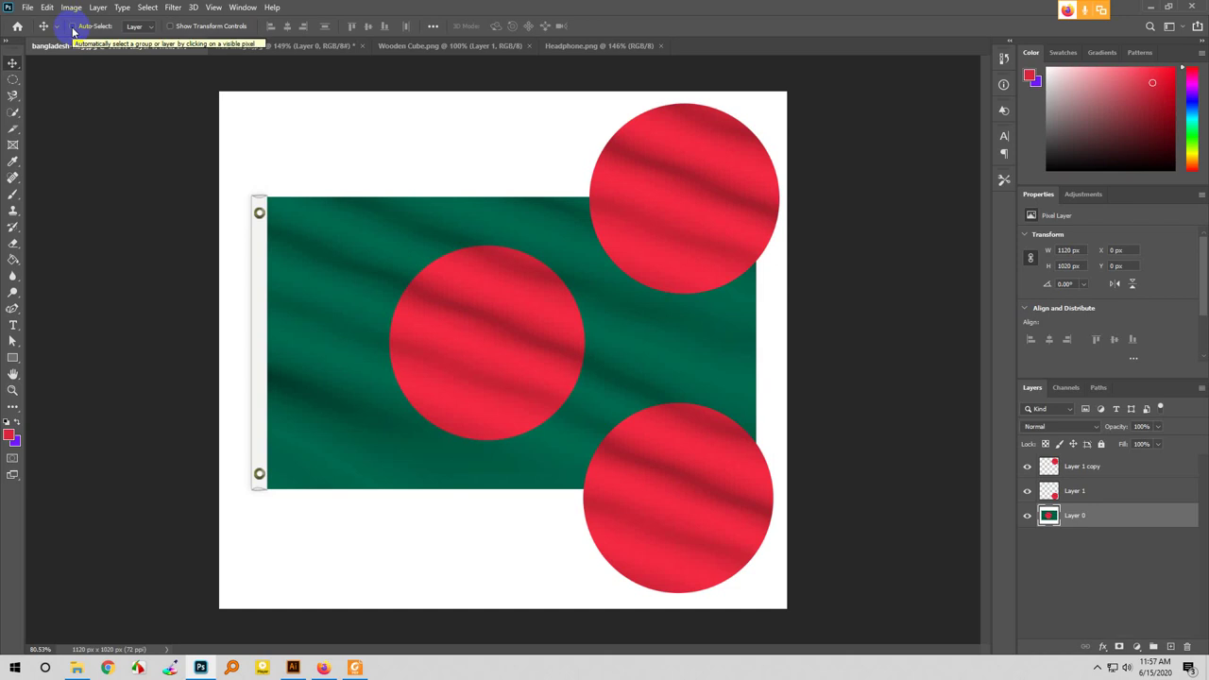
click(1098, 500)
drag(709, 205, 702, 242)
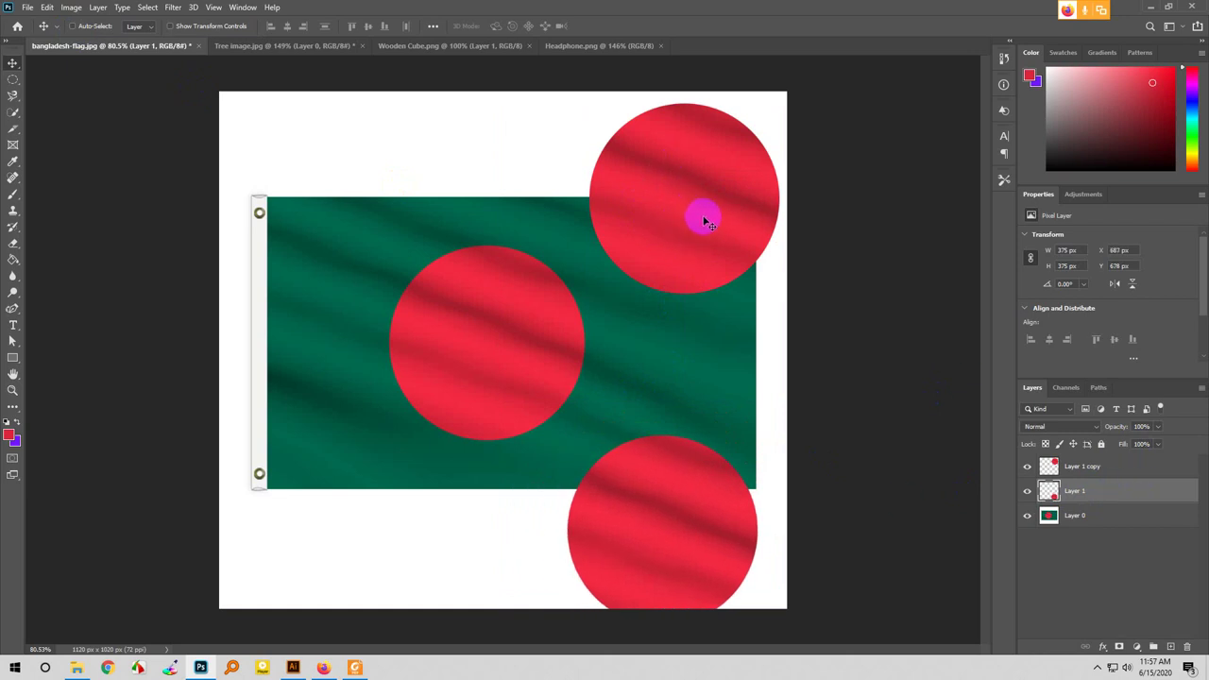
drag(704, 220, 761, 165)
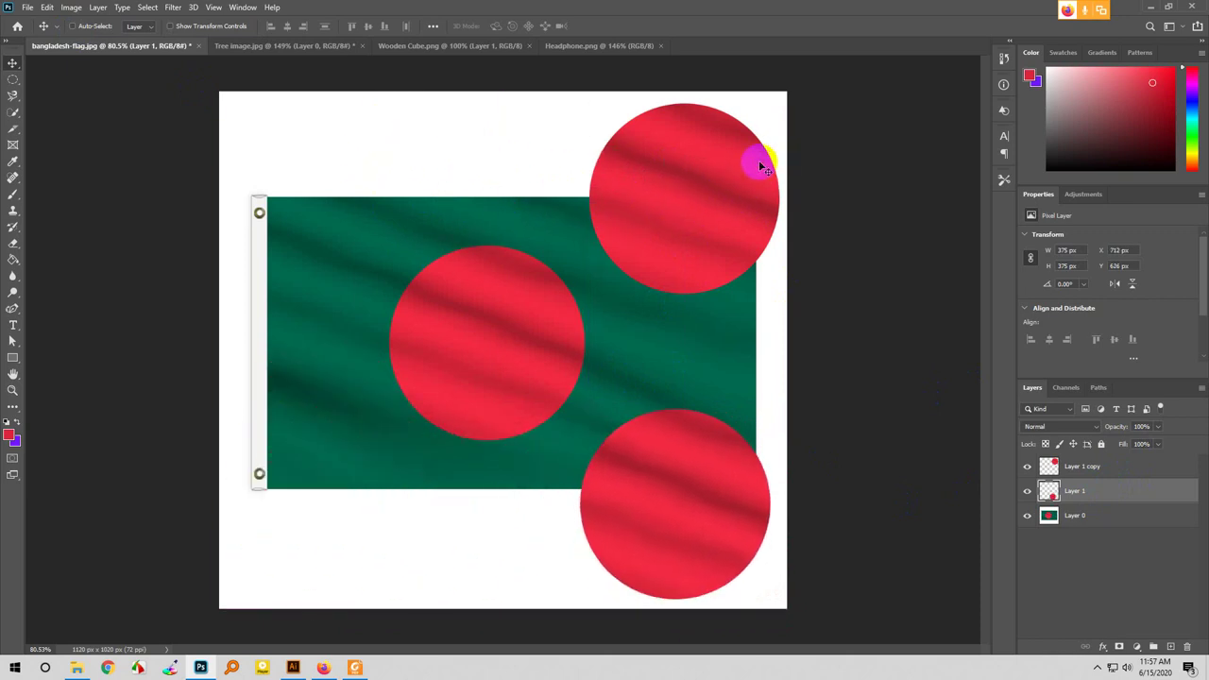
- Move the Layer 1 copy disc to about X 727 px, Y 0 px, and turn on Auto-Select for the Move tool
click(1118, 469)
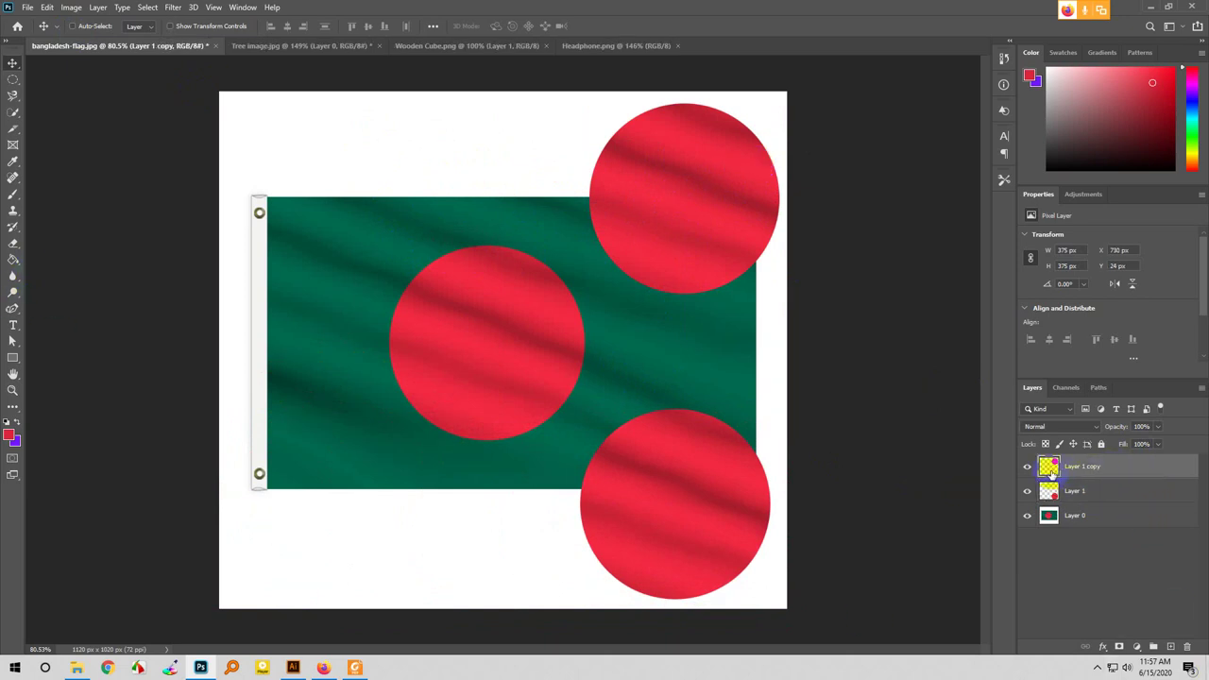
drag(693, 463, 724, 485)
drag(452, 345, 437, 364)
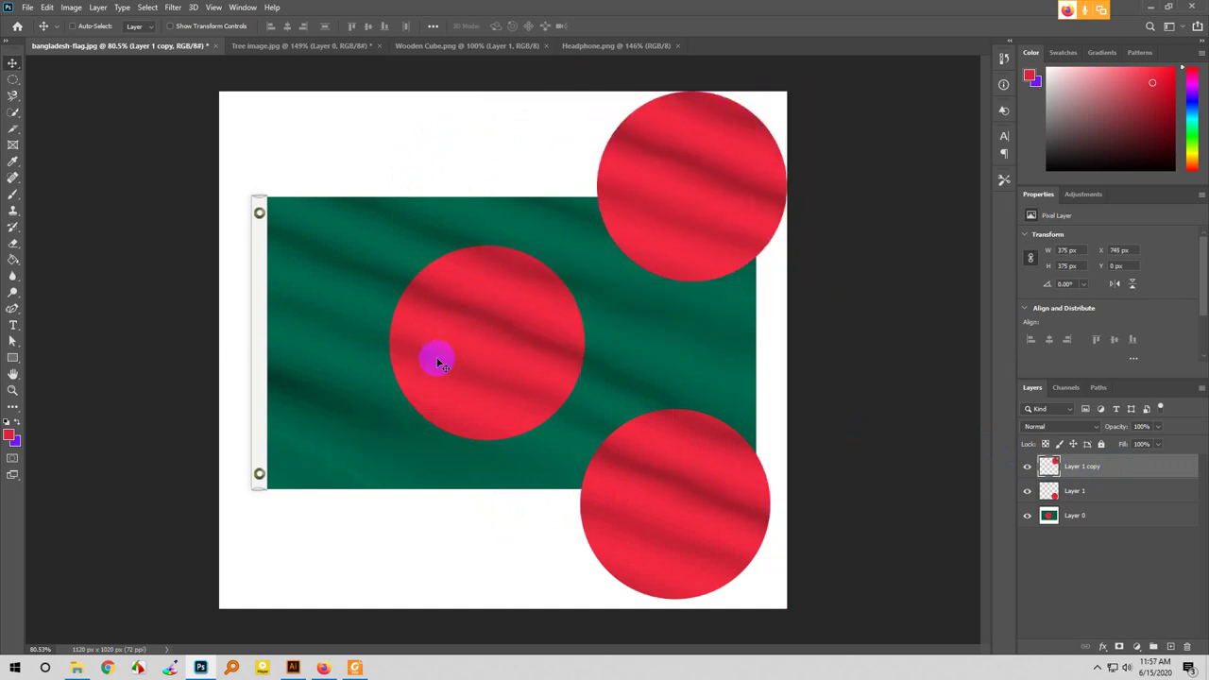
drag(708, 494, 702, 497)
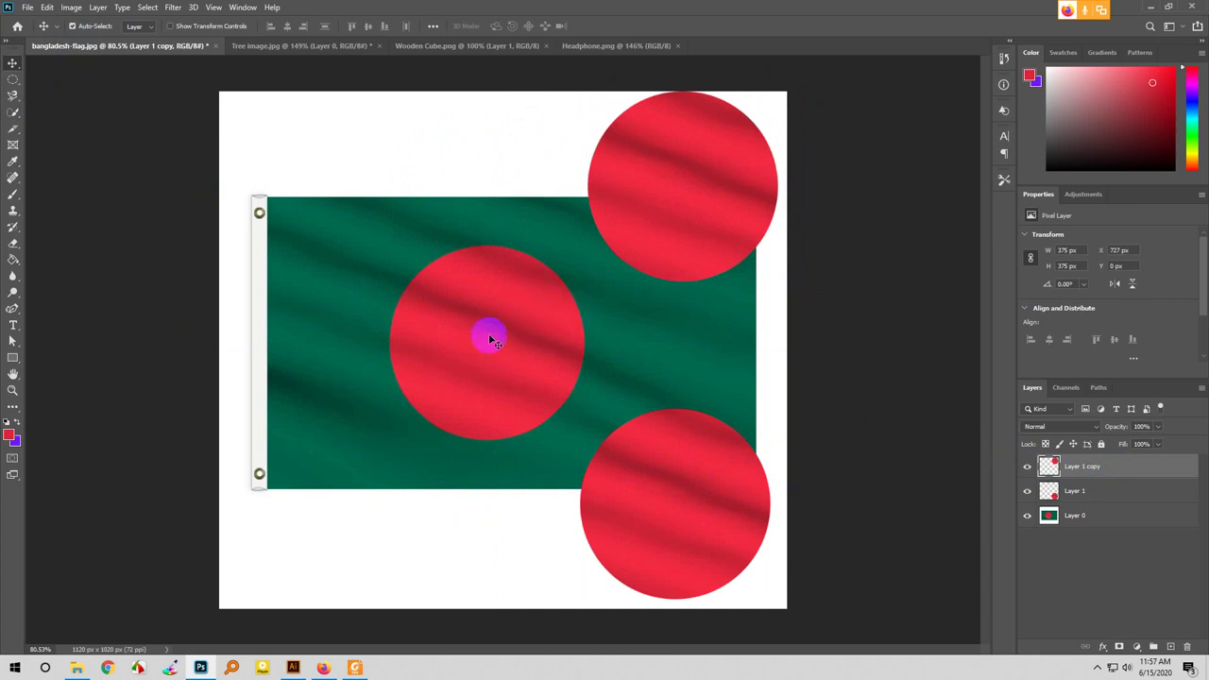
- Move the flag to about X -33, Y 25 px, the upper disc to X 586, Y -17 px, and the lower disc to X 689, Y 575 px
mouse_move(490, 340)
mouse_down()
mouse_move(454, 372)
mouse_move(278, 410)
mouse_move(558, 337)
mouse_move(449, 332)
mouse_move(481, 324)
mouse_move(418, 362)
mouse_move(472, 340)
mouse_up()
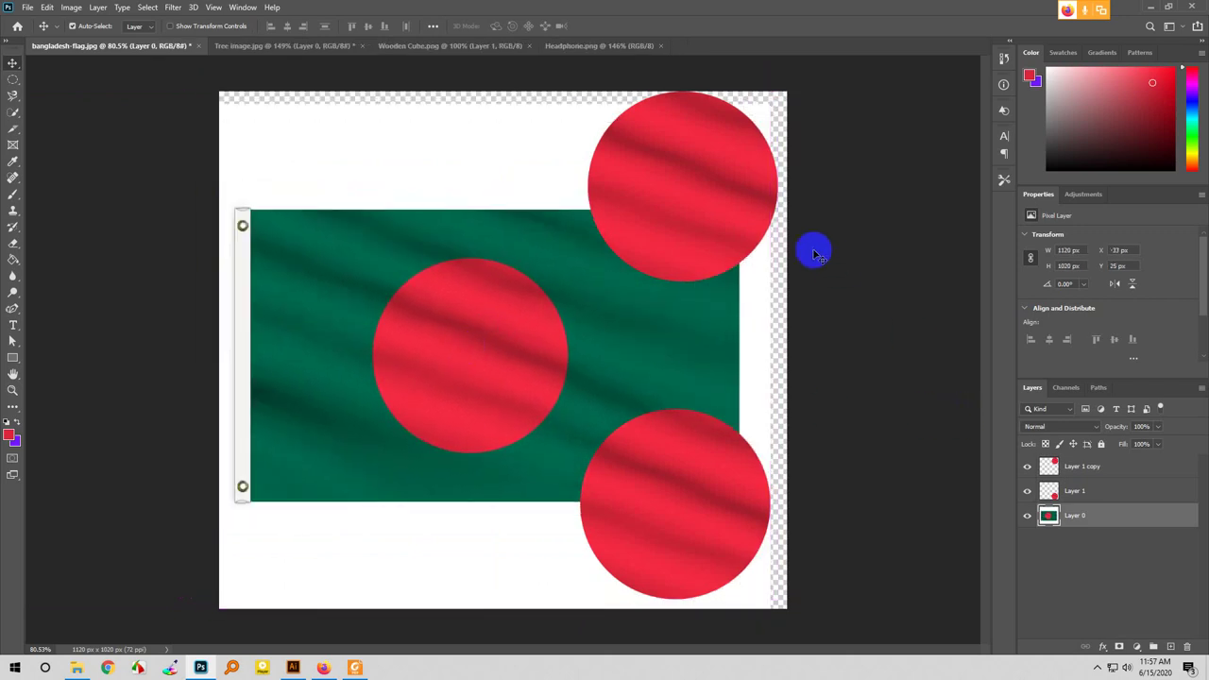
drag(727, 204, 656, 198)
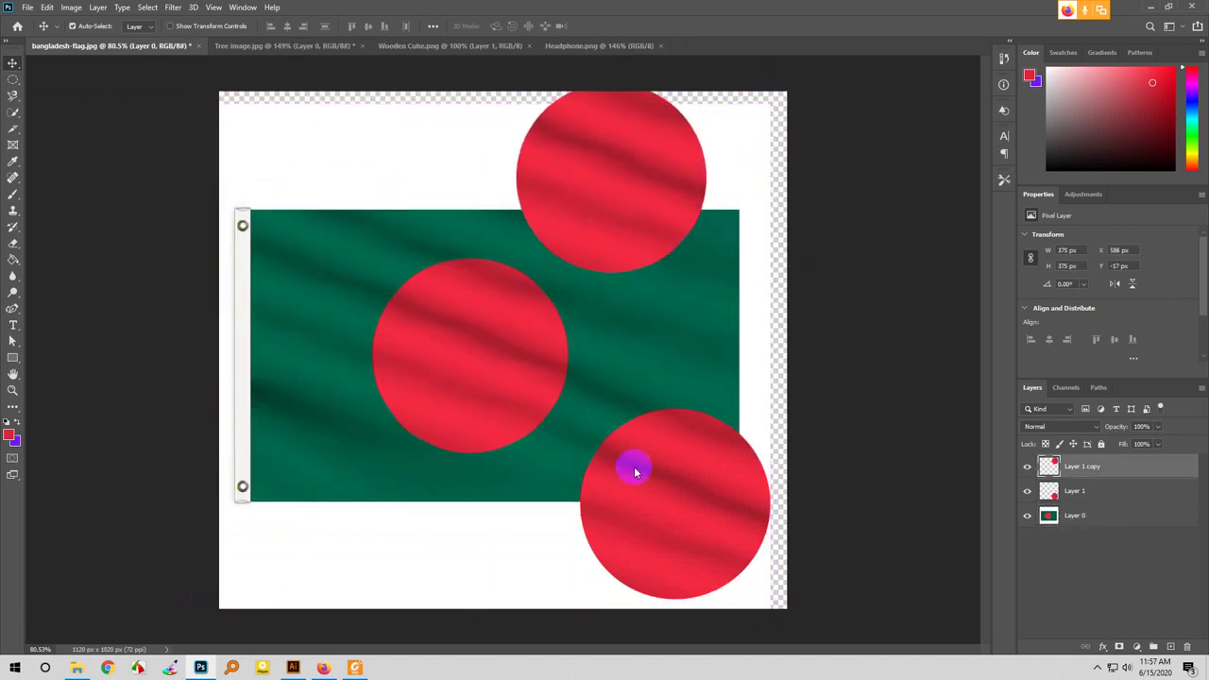
drag(712, 527, 664, 524)
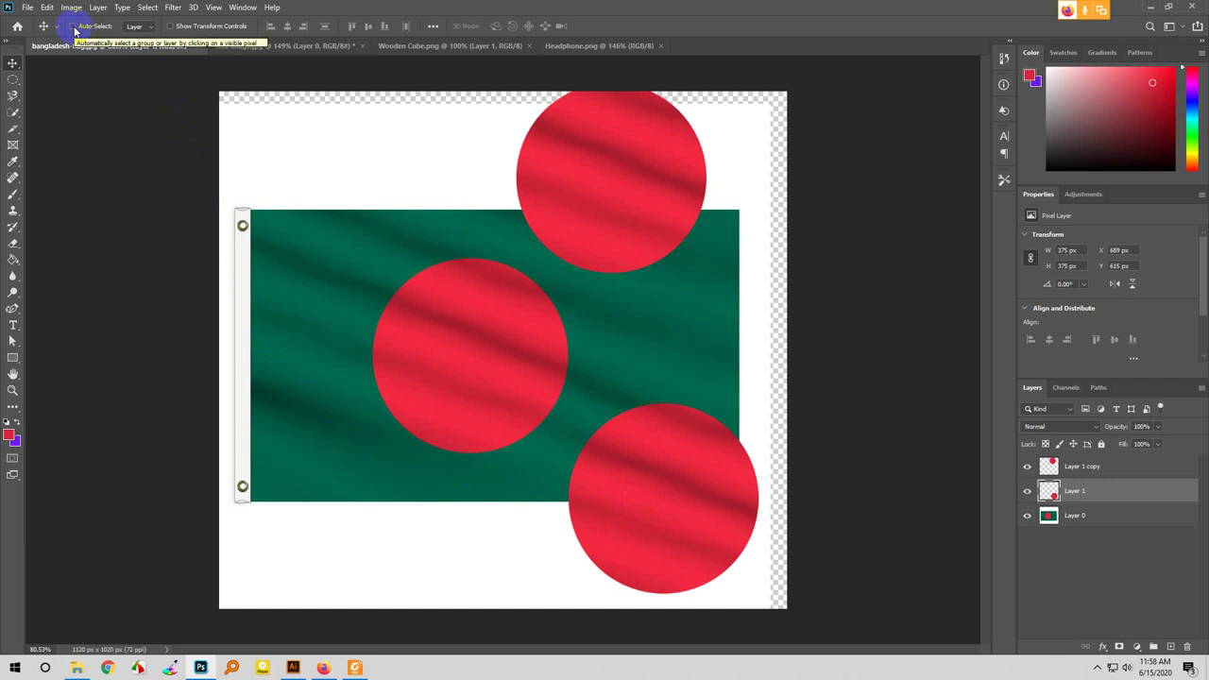
drag(569, 386, 547, 370)
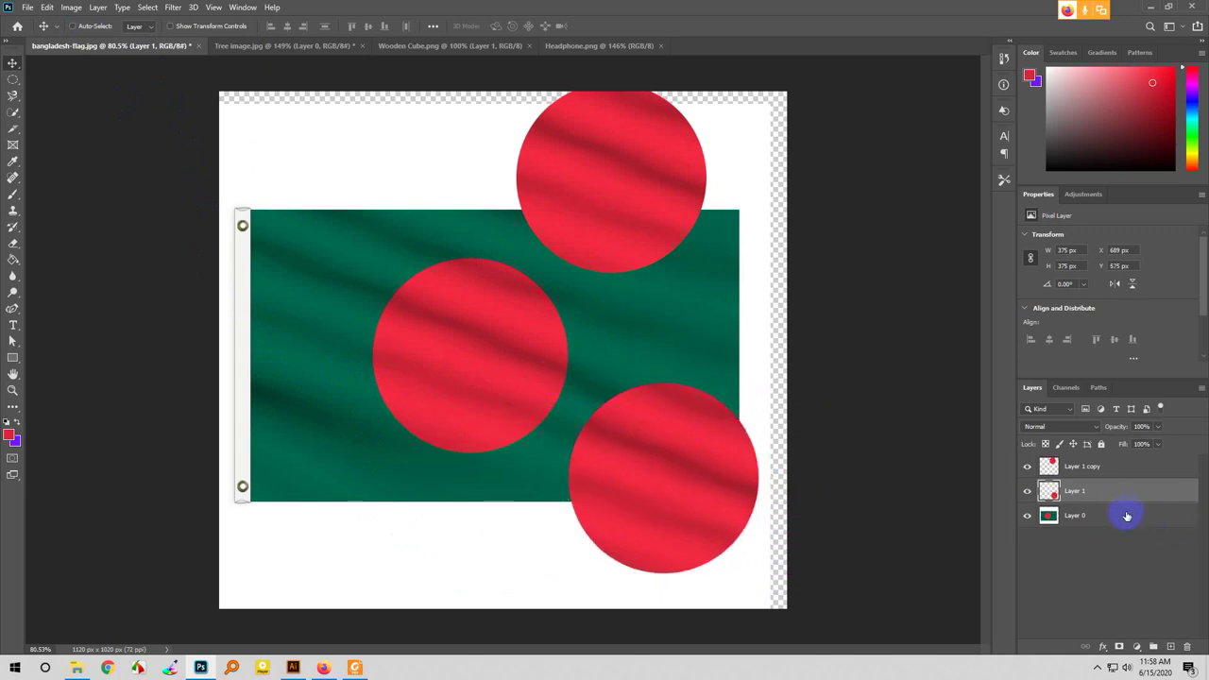
- Bring Layer 0 to the top of the layer stack and, with Auto-Select on, move the flag to about X 26 px, Y 0 px
drag(1126, 516, 1114, 464)
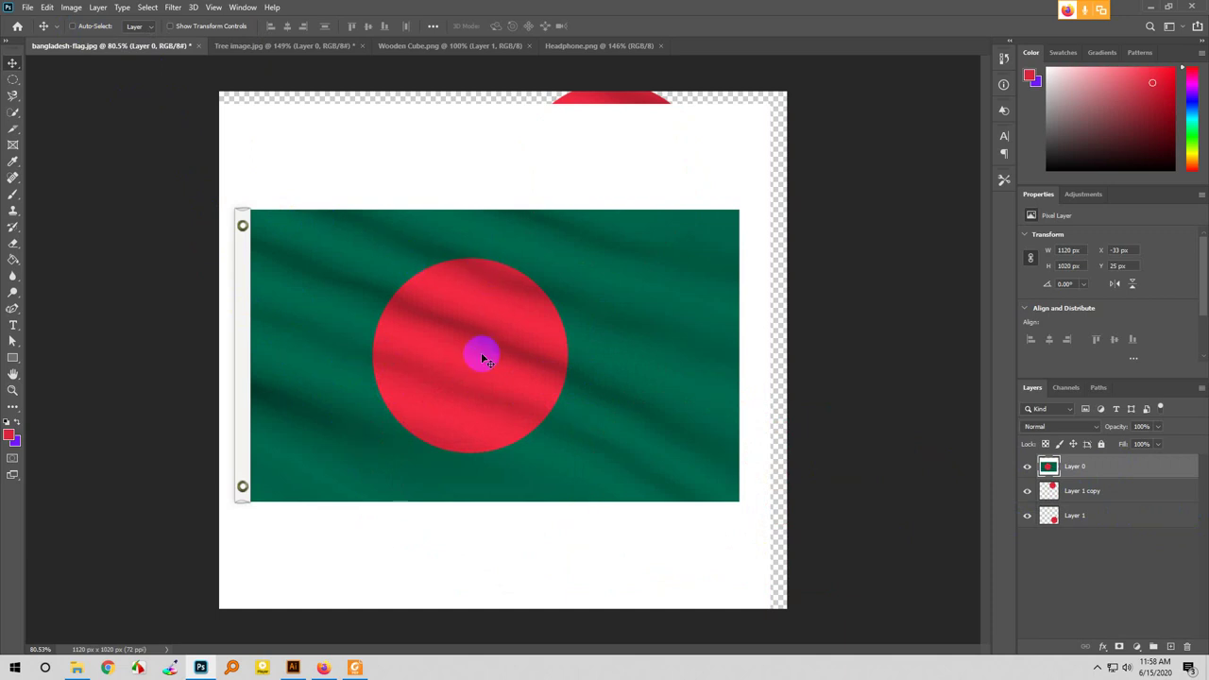
drag(481, 351, 513, 327)
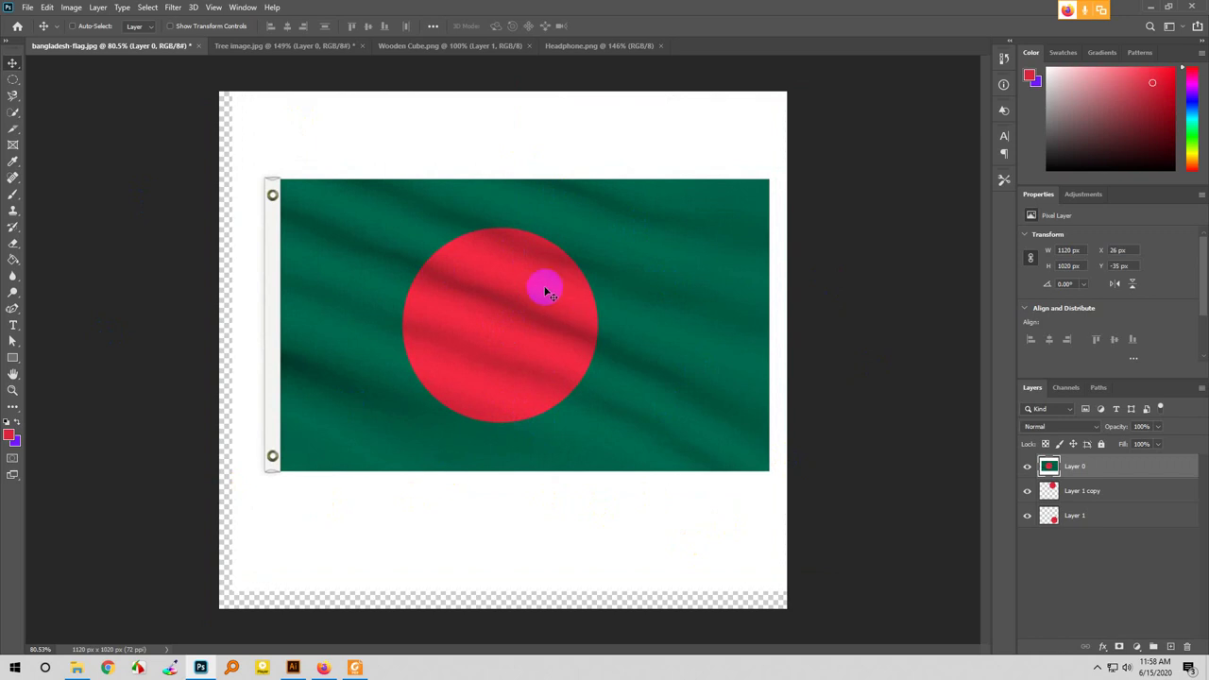
click(71, 26)
click(812, 564)
click(683, 445)
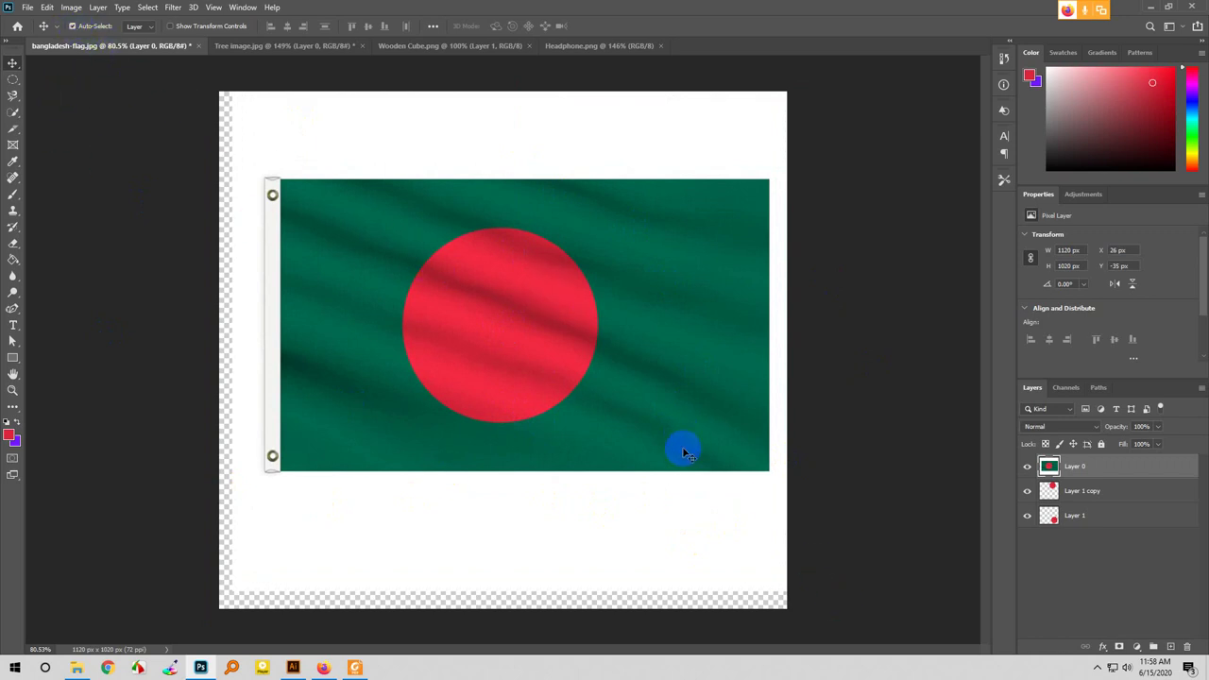
click(610, 451)
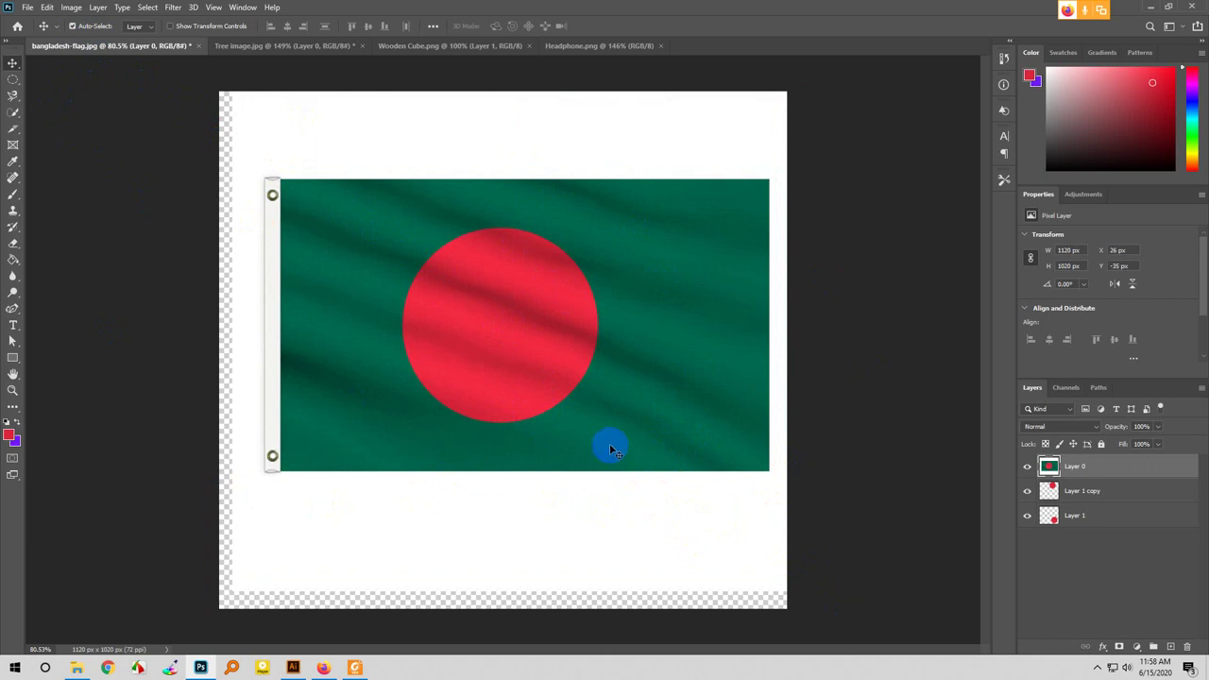
mouse_move(564, 319)
mouse_down()
mouse_move(543, 353)
mouse_move(588, 371)
mouse_move(554, 381)
mouse_move(548, 405)
mouse_move(721, 378)
mouse_move(558, 359)
mouse_move(513, 431)
mouse_move(542, 419)
mouse_move(570, 333)
mouse_up()
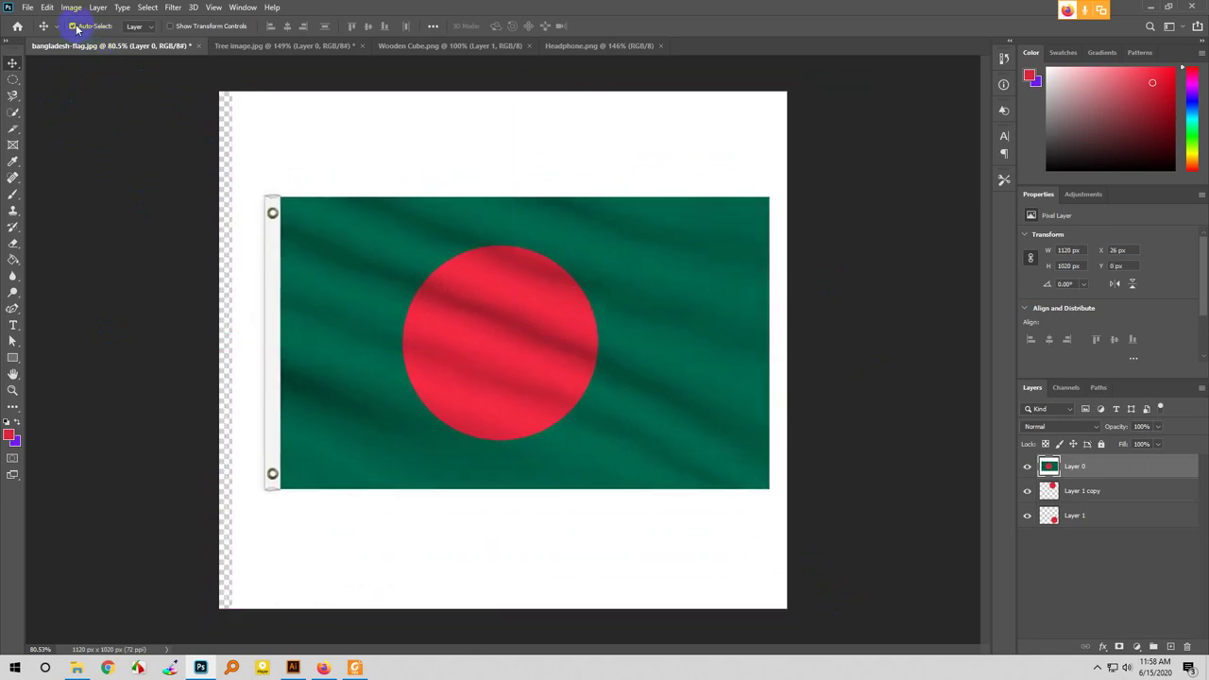
- With Auto-Select off, move the Layer 1 copy disc to about X -53 px, Y 201 px, and the flag layer to about X 215 px, Y 10 px
click(1105, 496)
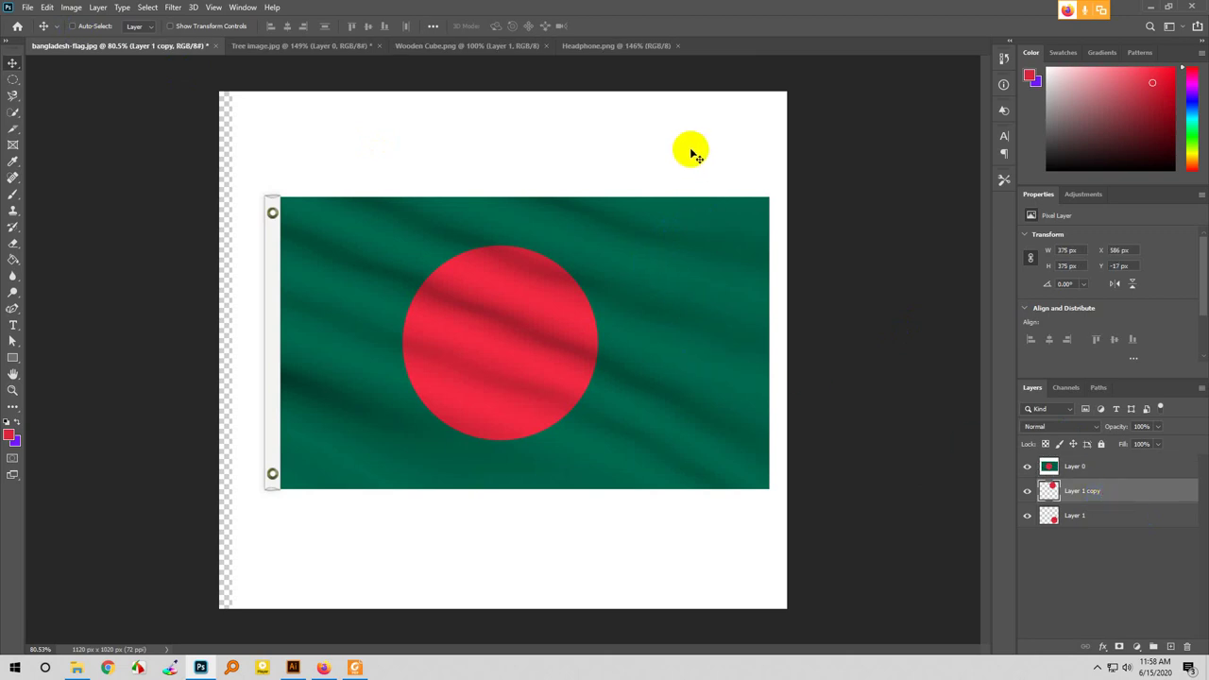
drag(688, 148, 548, 363)
click(1101, 466)
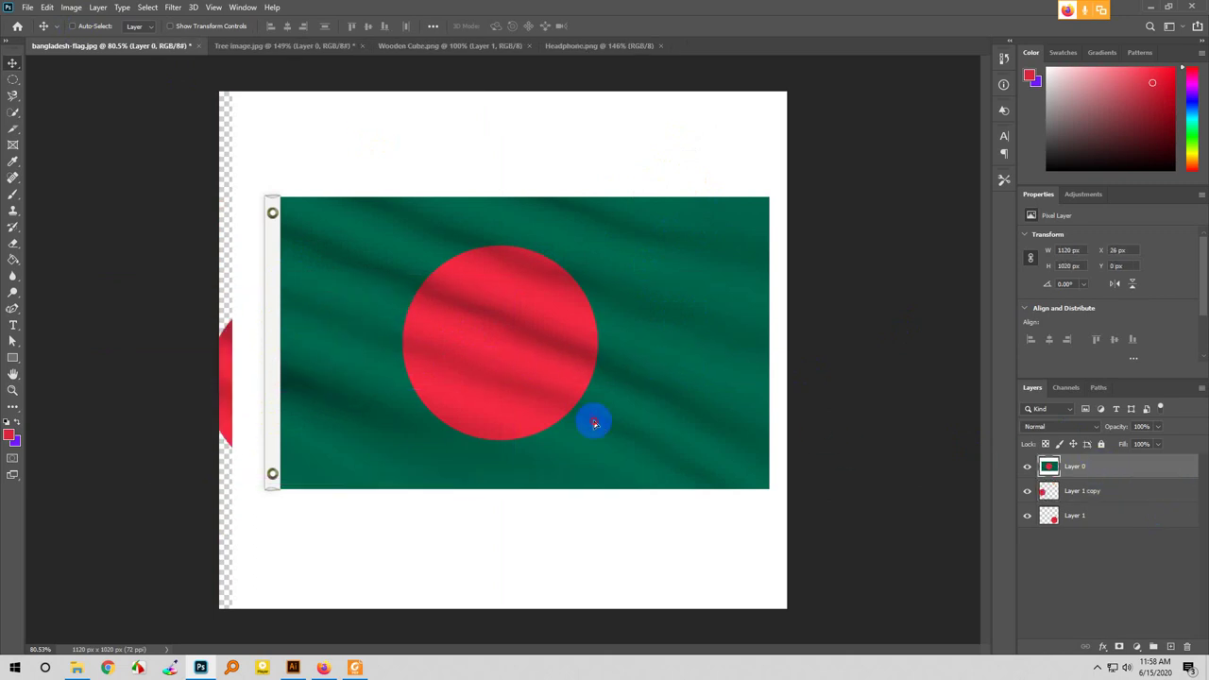
drag(481, 401, 576, 405)
click(1138, 491)
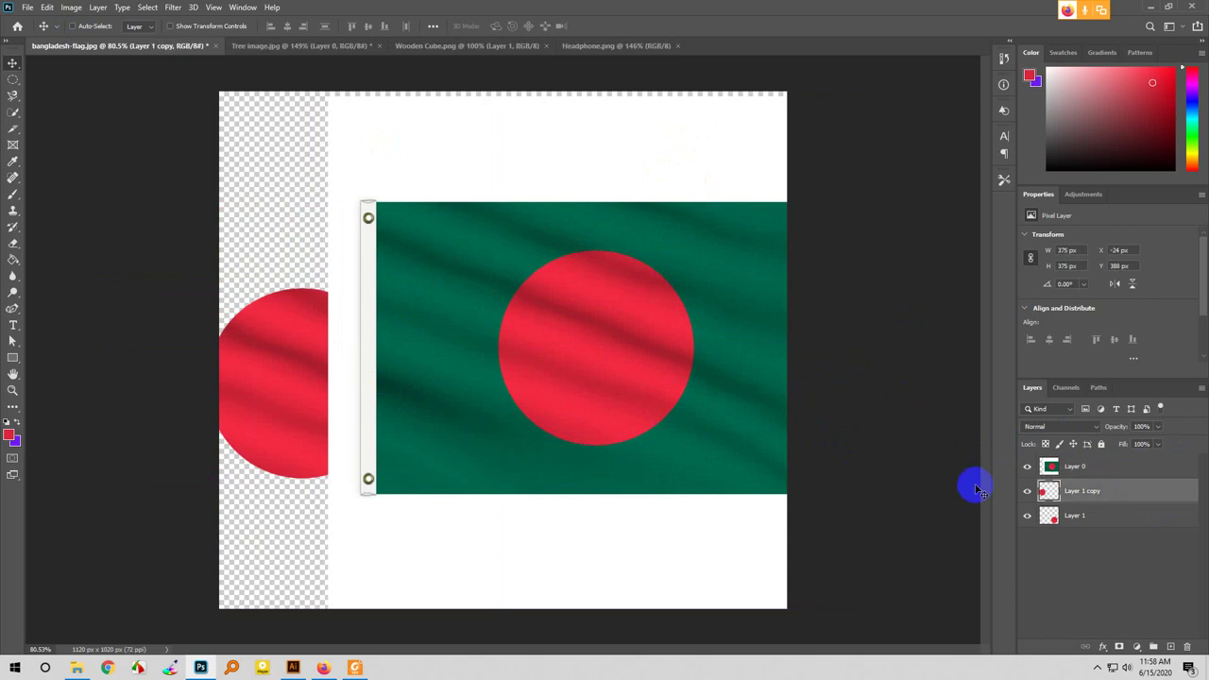
drag(605, 374, 572, 264)
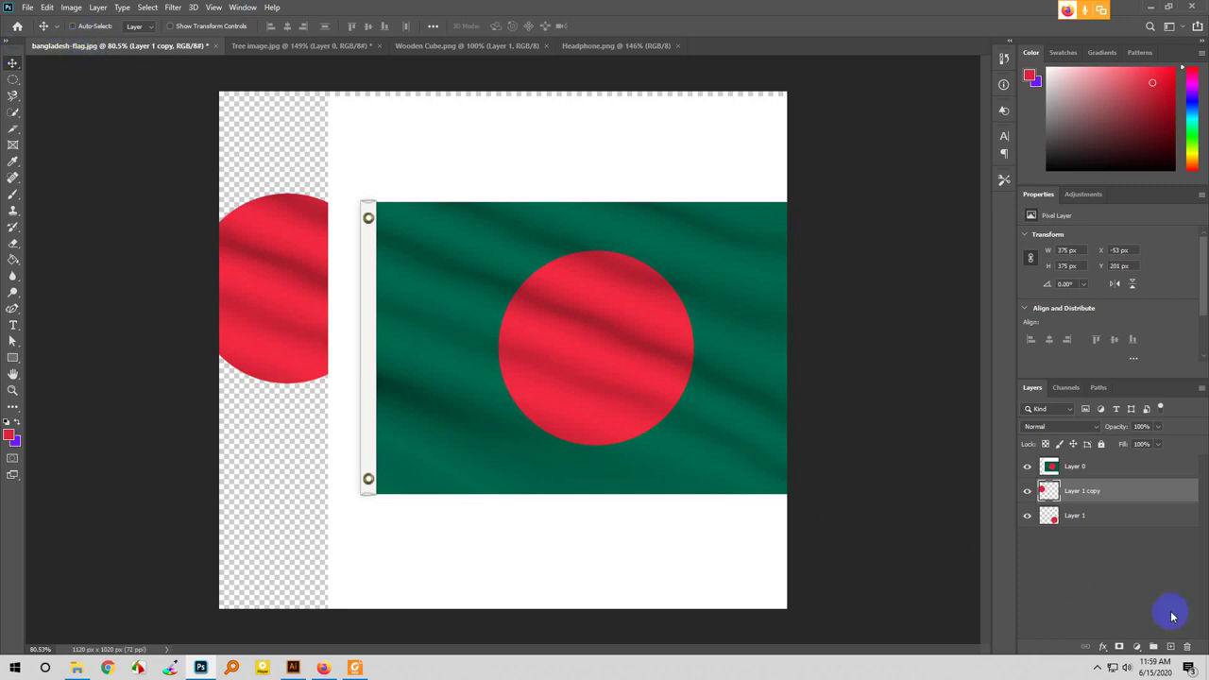
- Send Layer 0 to the bottom of the layer stack and align the flag to the canvas at X 0 px, Y 0 px
drag(1120, 468, 1117, 558)
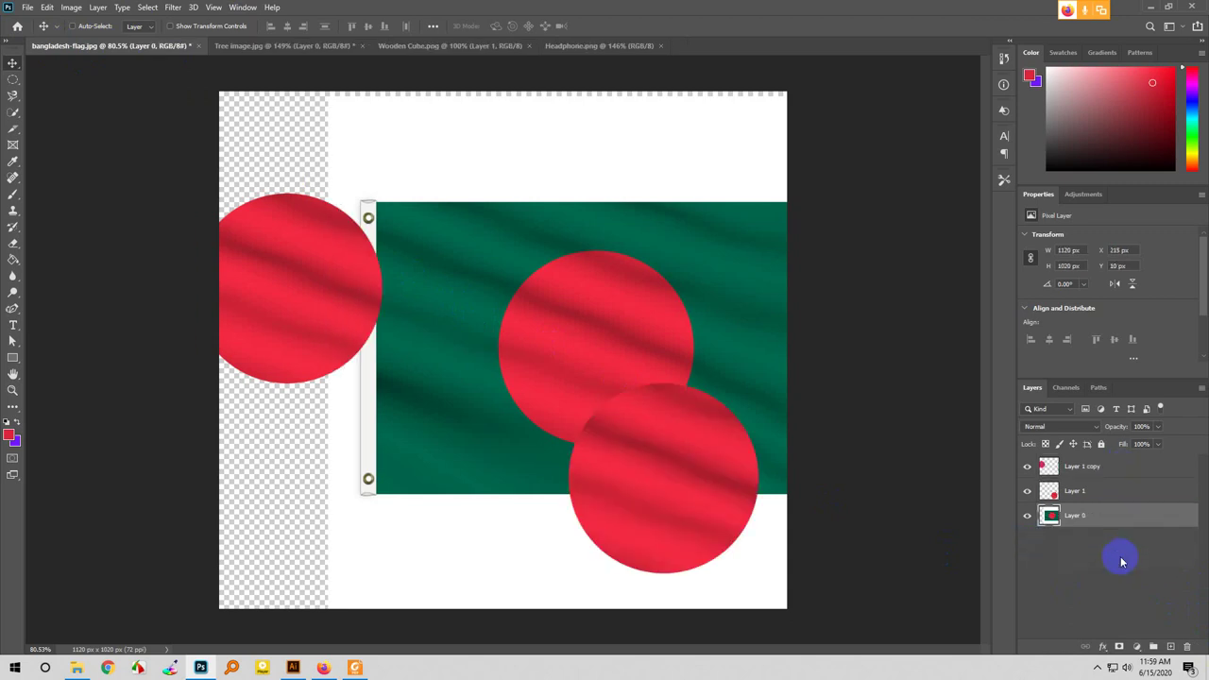
drag(673, 264, 551, 256)
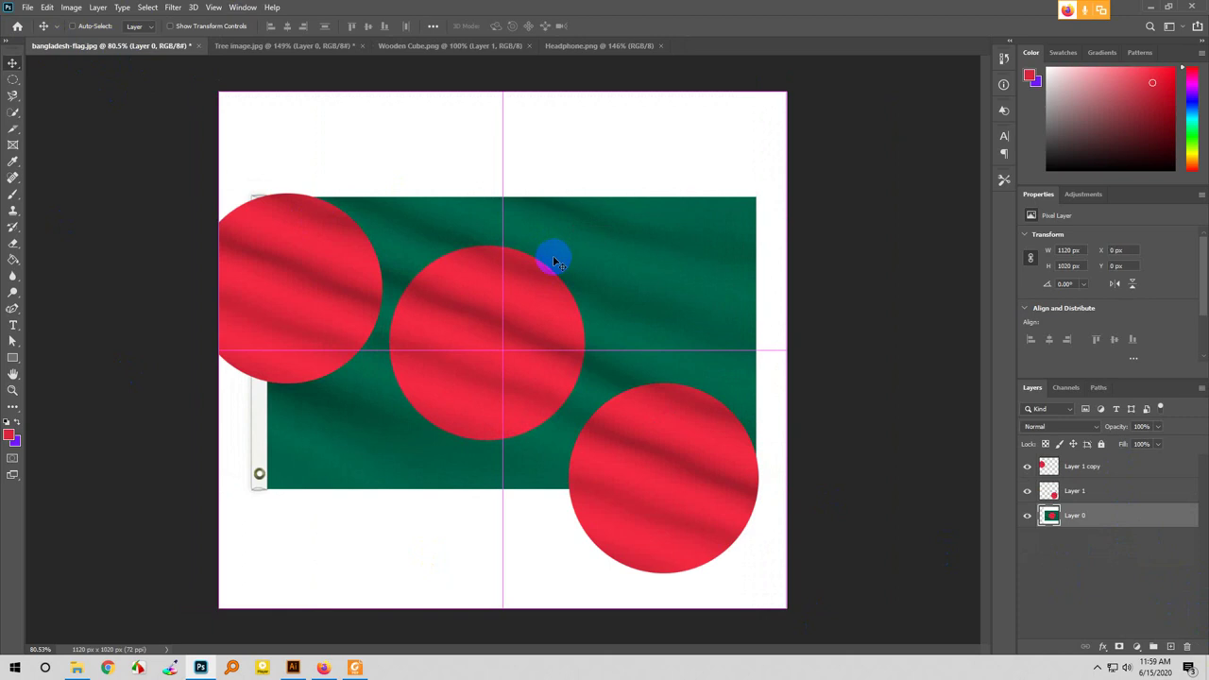
drag(343, 214, 294, 240)
- Move the Layer 1 disc into the canvas's lower-right corner and the Layer 1 copy disc to about X 735 px, Y 0 px
click(1037, 488)
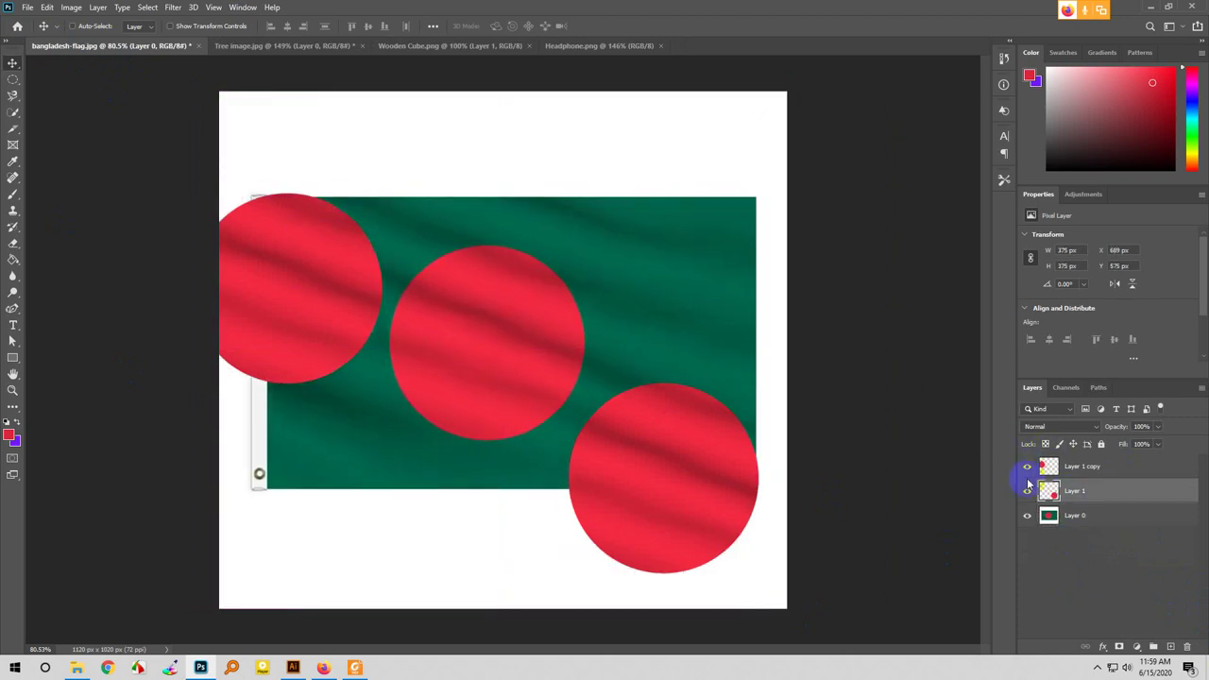
drag(350, 291, 727, 189)
click(1079, 470)
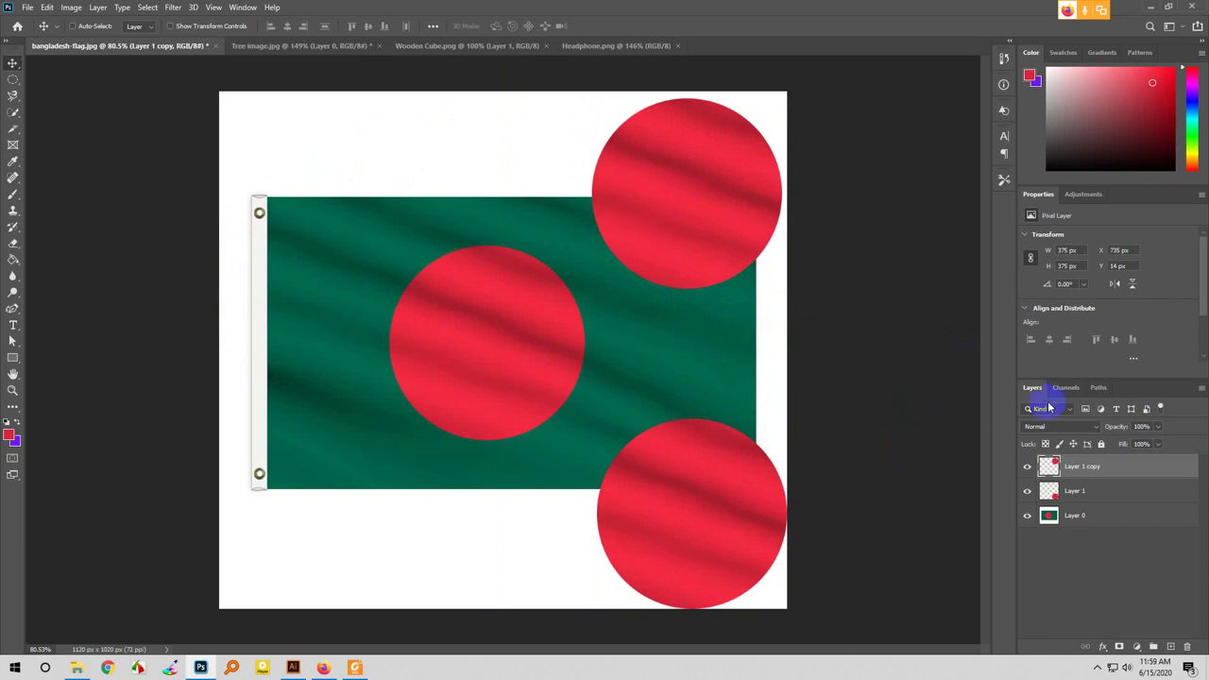
click(684, 188)
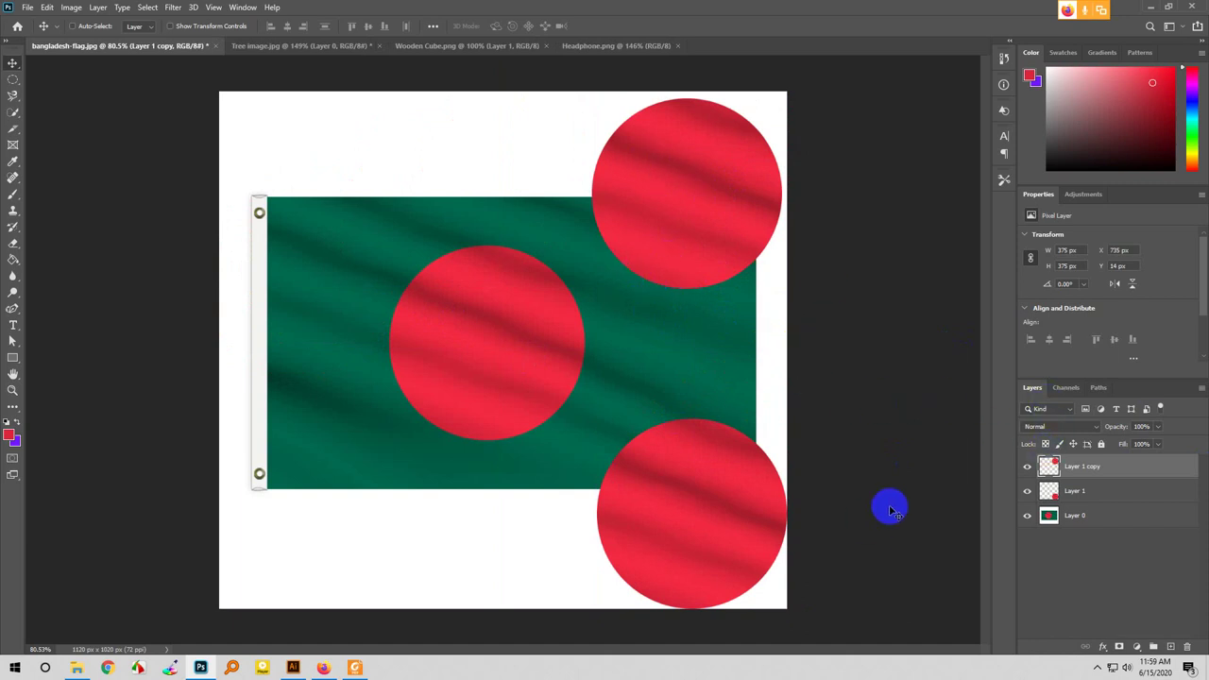
click(699, 520)
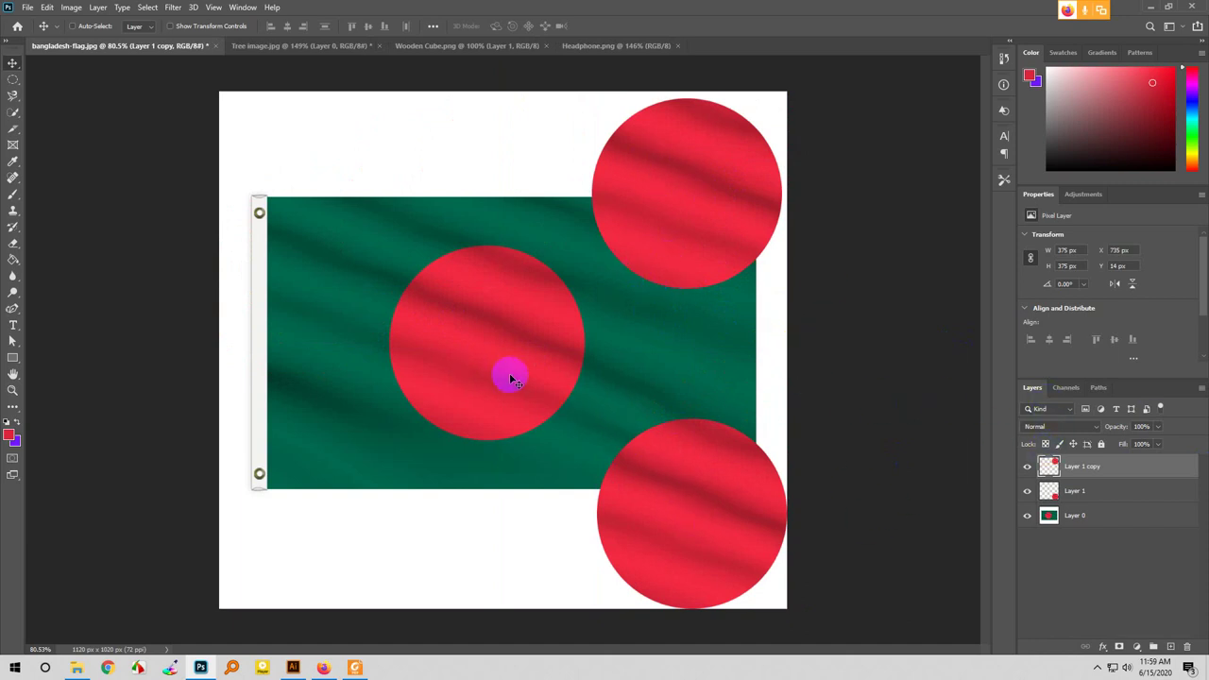
mouse_move(507, 372)
mouse_down()
mouse_move(473, 338)
mouse_move(504, 369)
mouse_move(508, 355)
mouse_up()
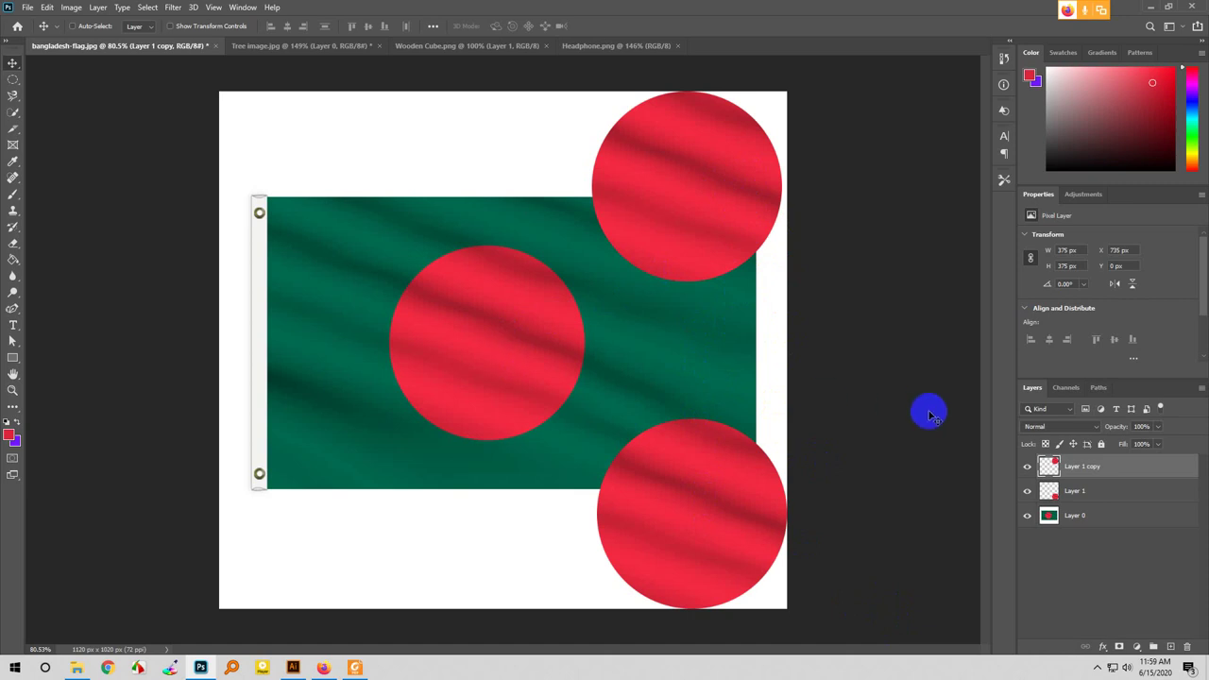
- Move Layer 0 above Layer 1 and send Layer 1 copy to the bottom of the layer stack
click(1075, 519)
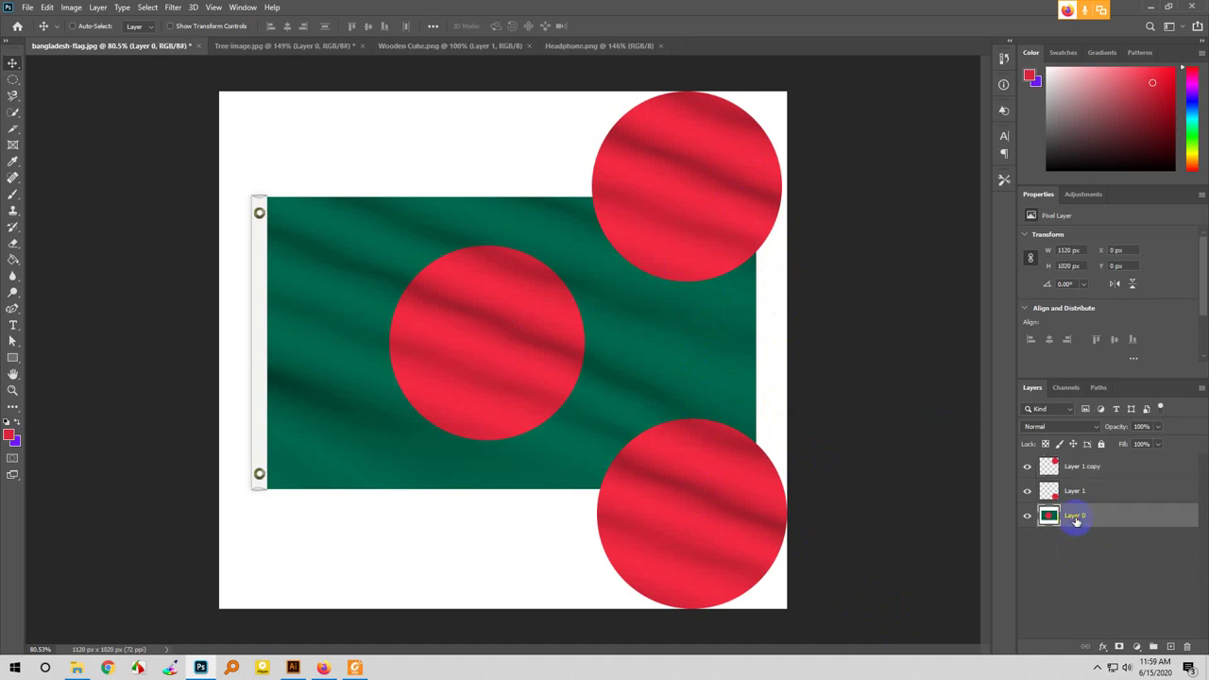
shift+click(1079, 491)
drag(1079, 491, 1073, 475)
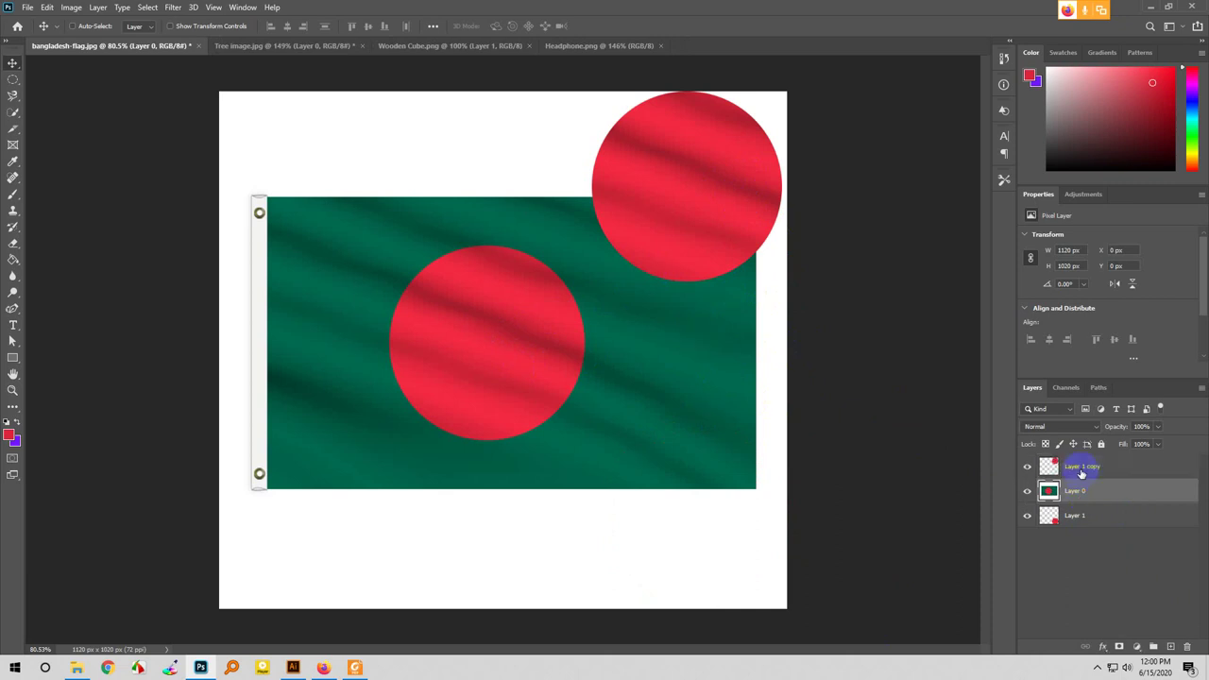
drag(1080, 468, 1080, 558)
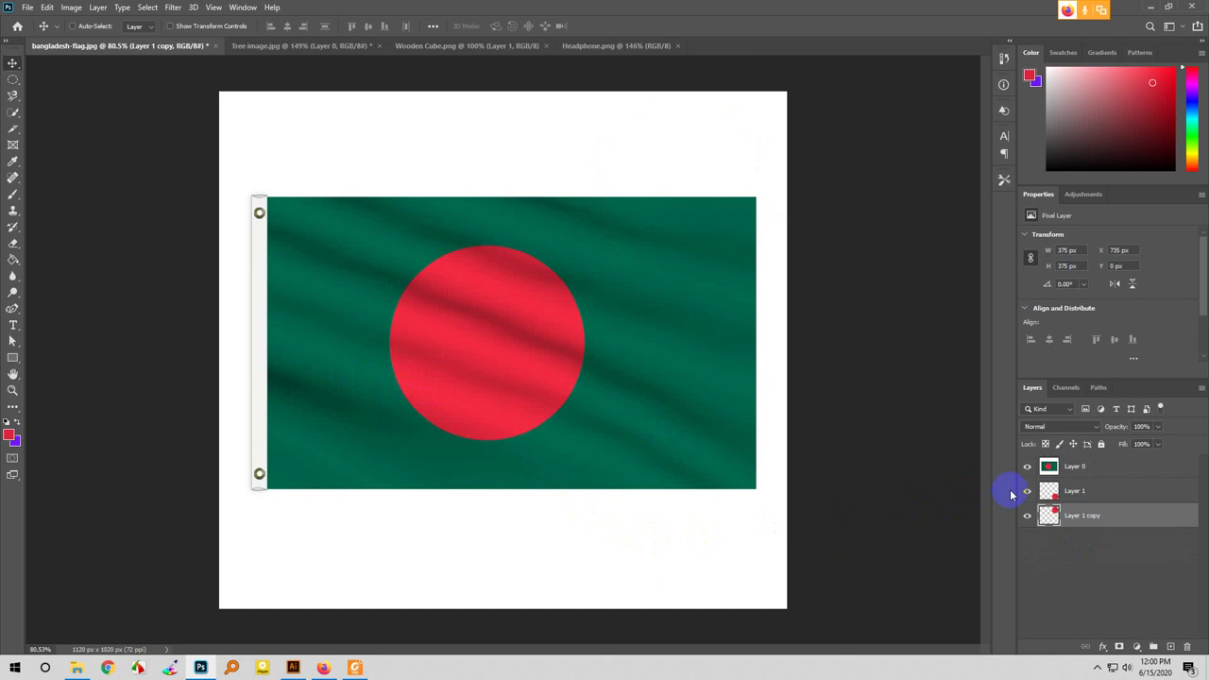
- Bring Layer 1 to the top of the layer stack and send Layer 0 to the bottom
click(1074, 492)
drag(1074, 492, 1074, 468)
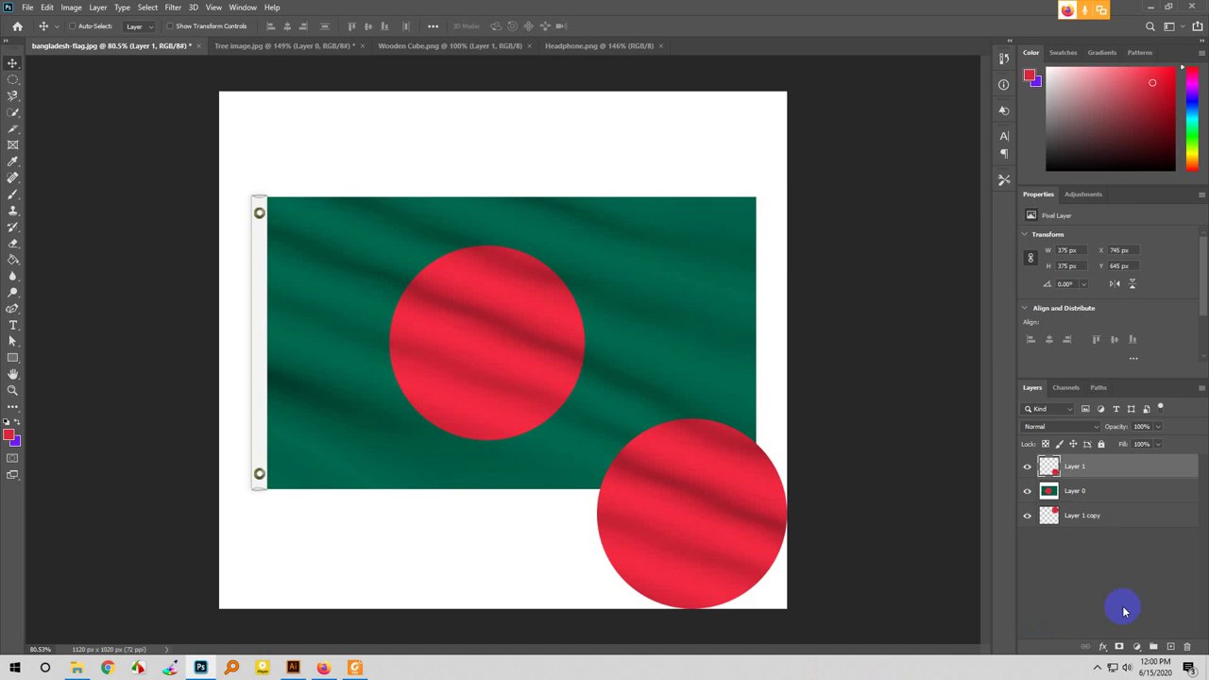
drag(1054, 491, 1065, 540)
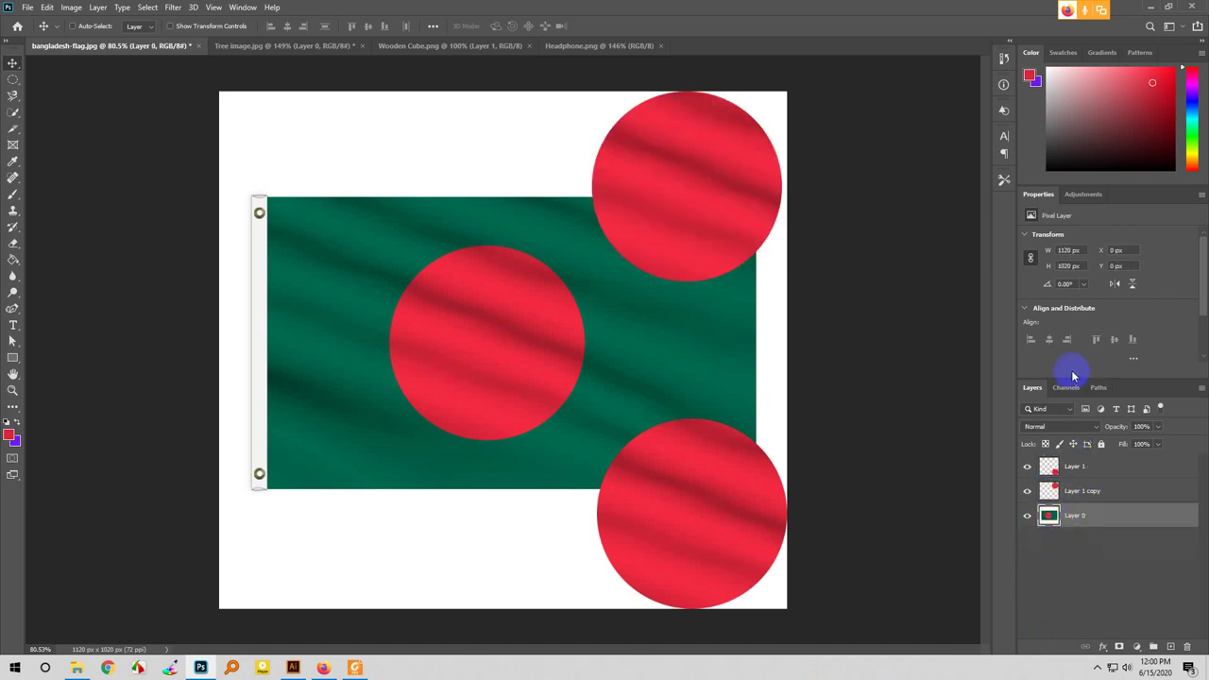
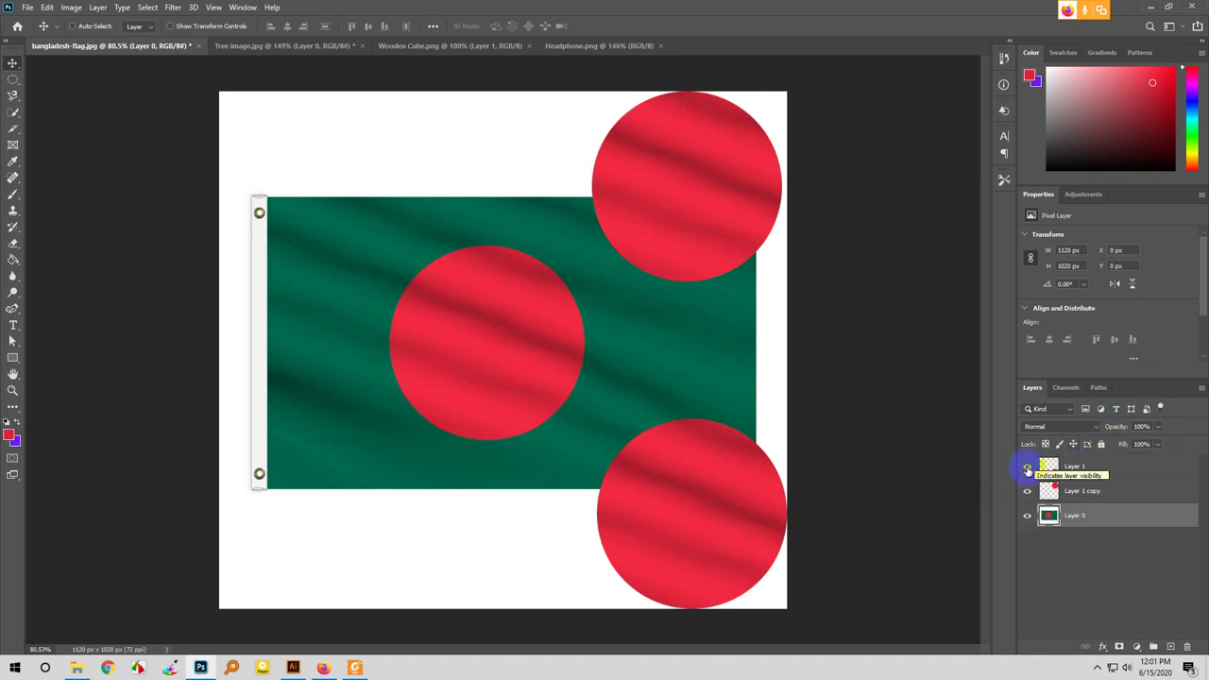
- Toggle Layer 1's visibility off and on, and hide Layer 0 and shift it left to about X -197 px, Y 0 px
click(1028, 470)
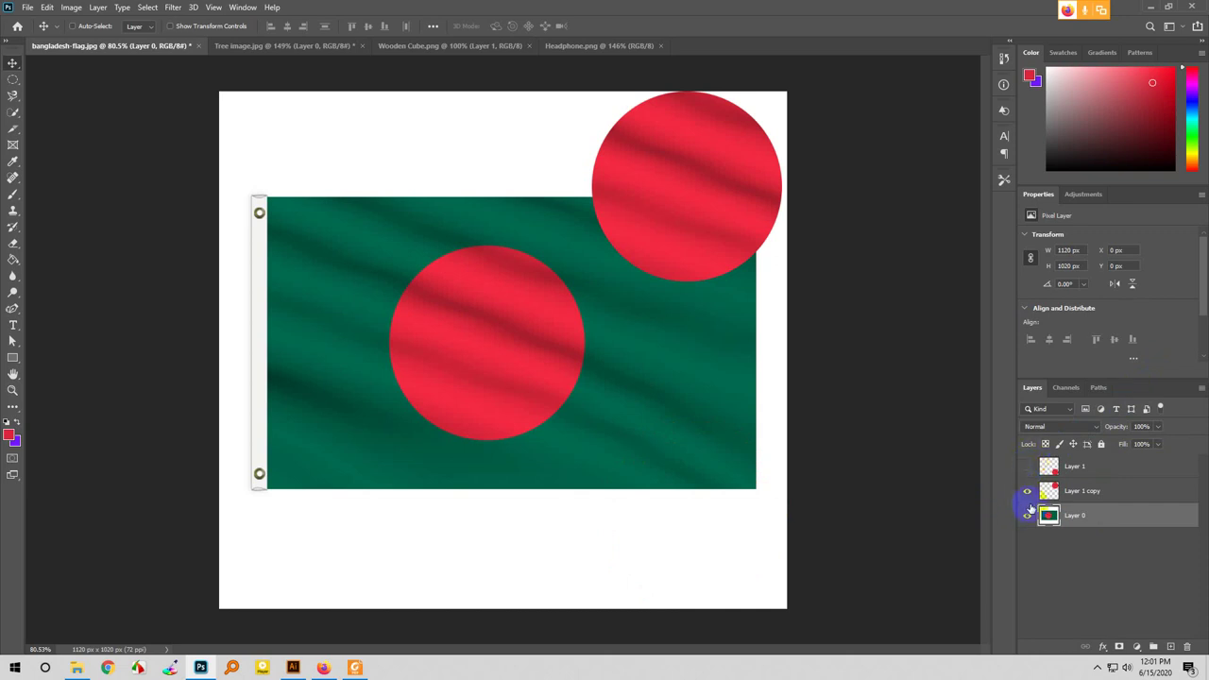
click(1026, 468)
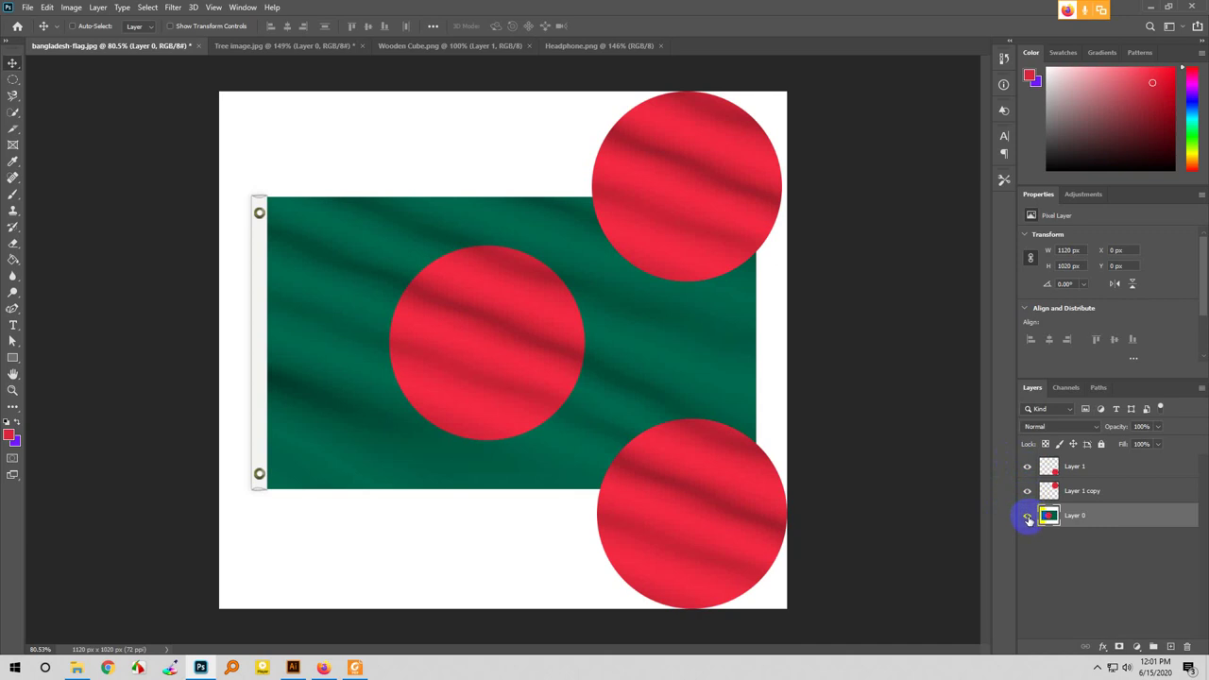
click(1028, 516)
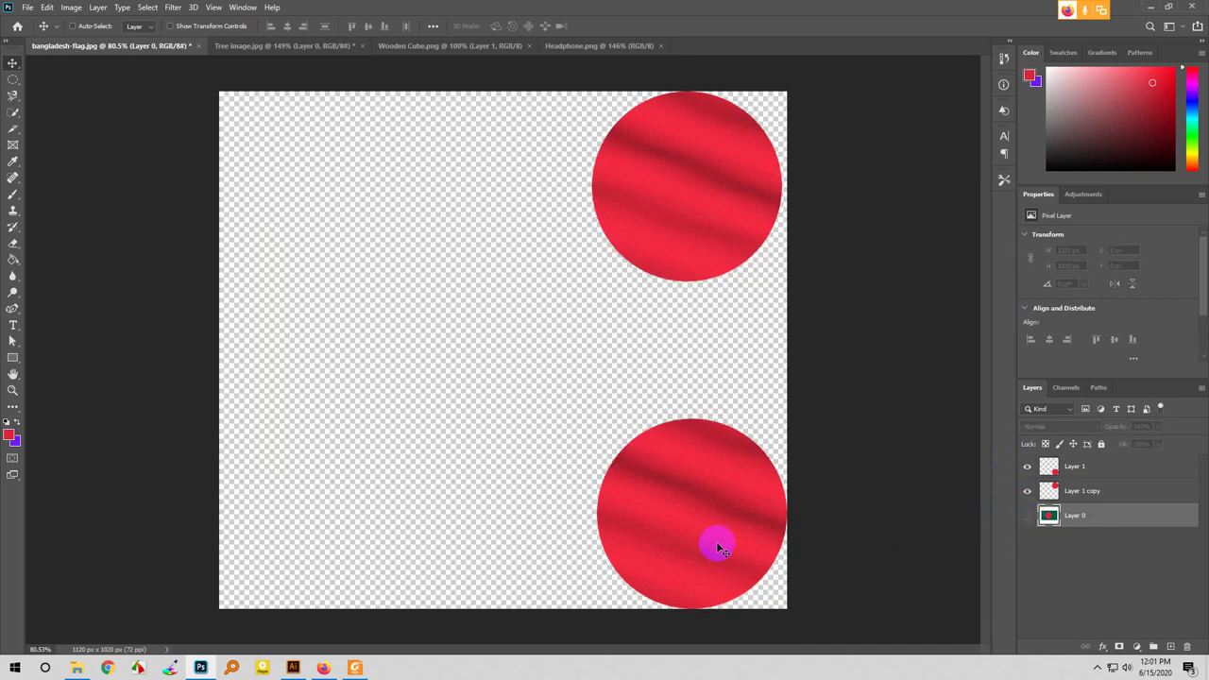
drag(715, 545, 404, 588)
- Move the Layer 1 copy disc to about X 216 px, Y 153 px, and the Layer 1 disc to about X 652 px, Y 153 px
click(1048, 493)
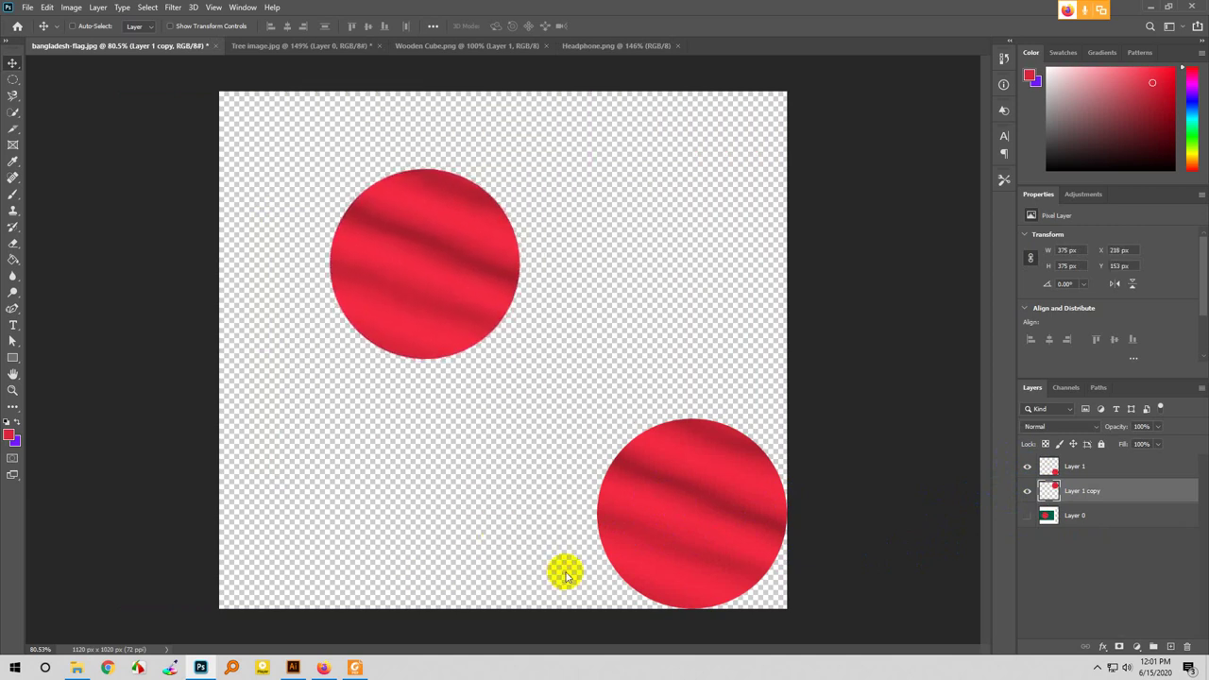
click(1110, 467)
drag(701, 519, 463, 277)
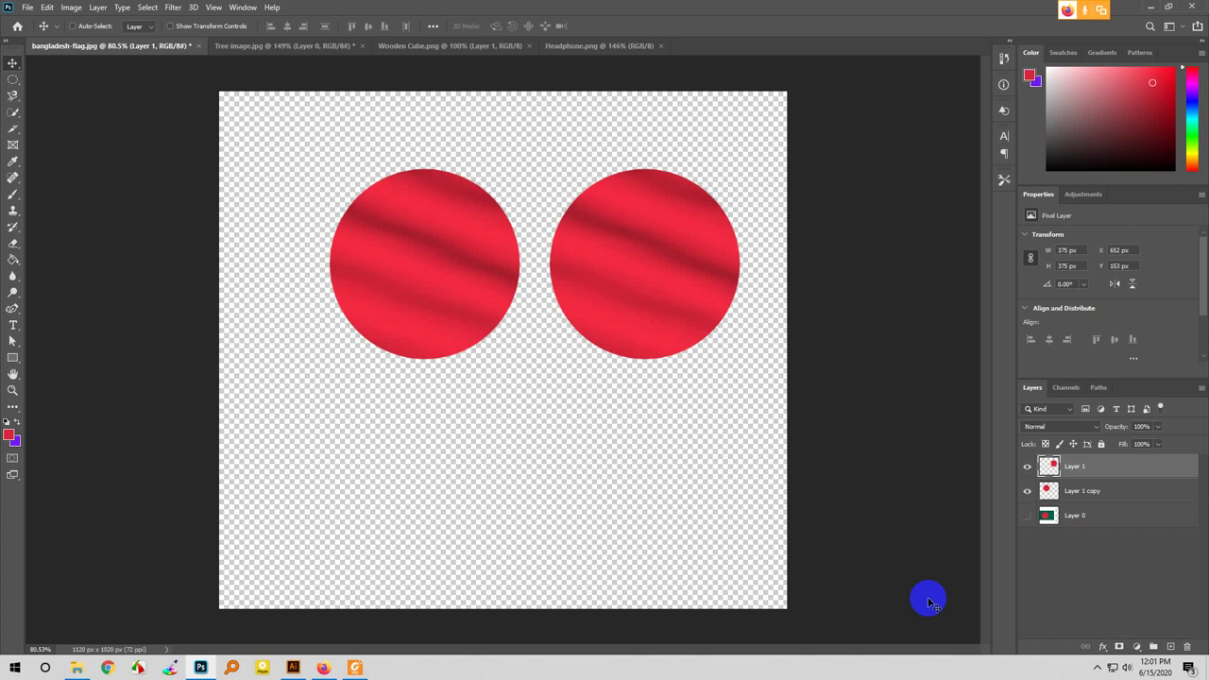
- Move the Layer 1 disc to about X 711 px, Y 645 px, and the Layer 1 copy disc near the canvas's upper-right corner
drag(707, 264, 740, 532)
mouse_move(513, 248)
mouse_down()
mouse_move(548, 229)
mouse_move(519, 321)
mouse_move(538, 276)
mouse_move(507, 243)
mouse_up()
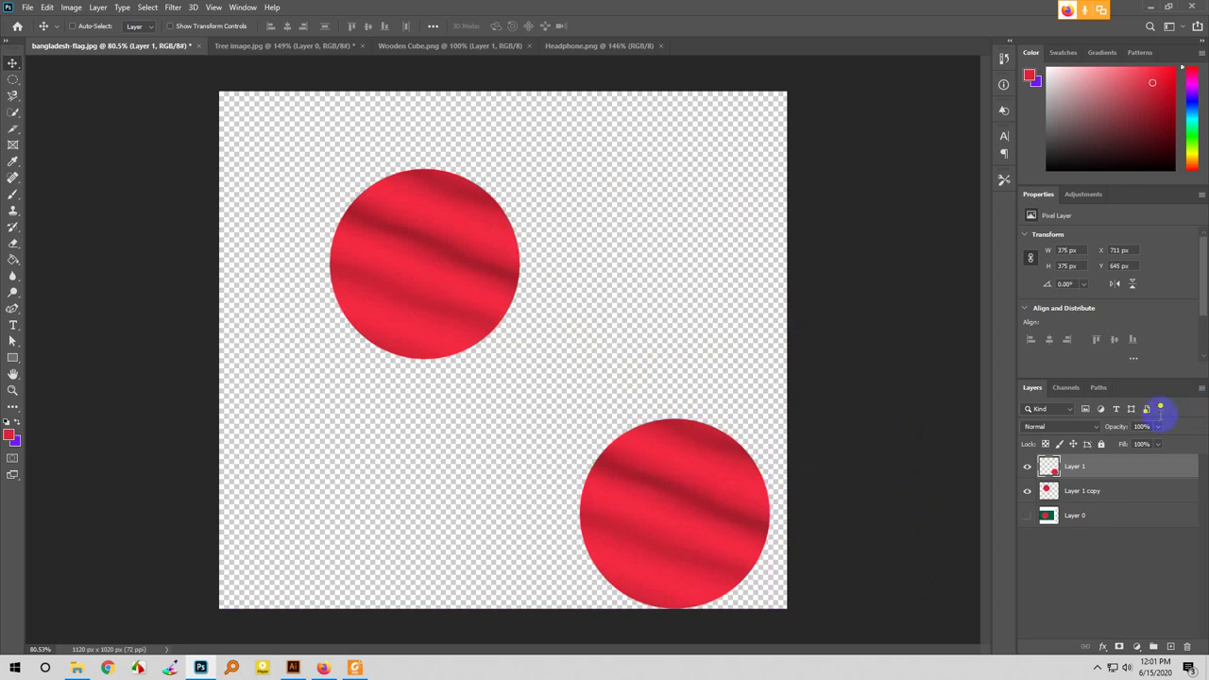
click(1086, 491)
drag(396, 273, 654, 212)
drag(697, 551, 704, 565)
- Bring Layer 0 to the top of the layer stack, and check the Google Meet window in Firefox before returning to Photoshop
drag(1067, 488, 1092, 463)
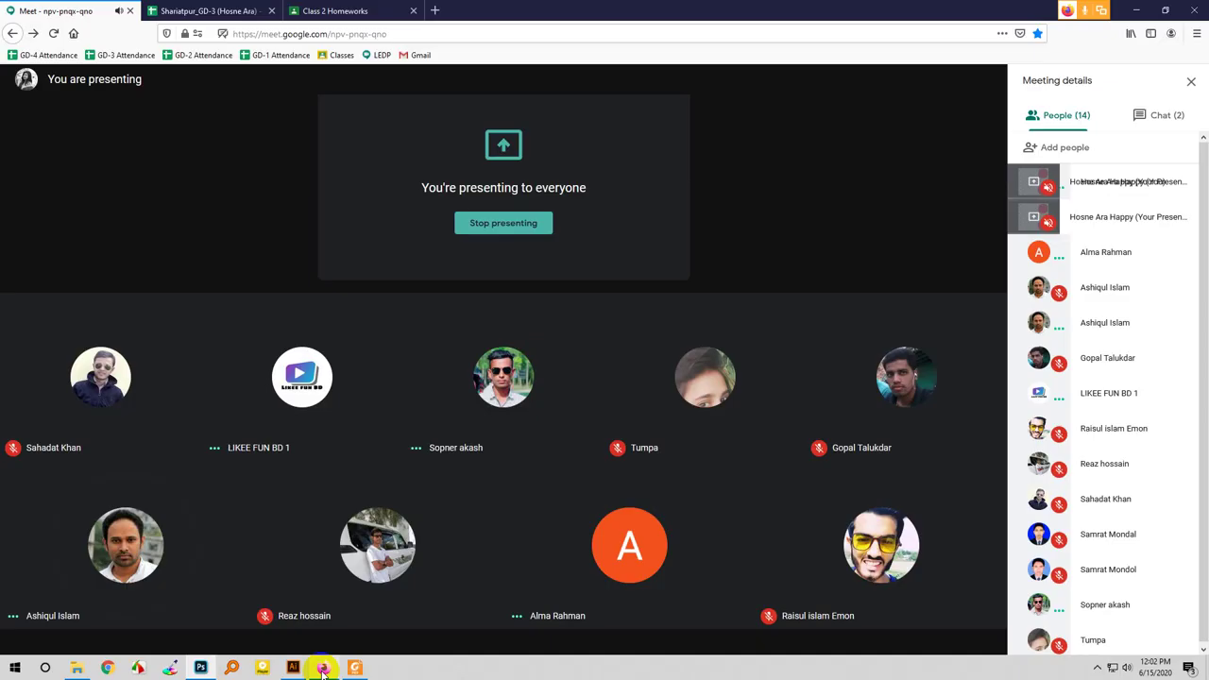
click(323, 667)
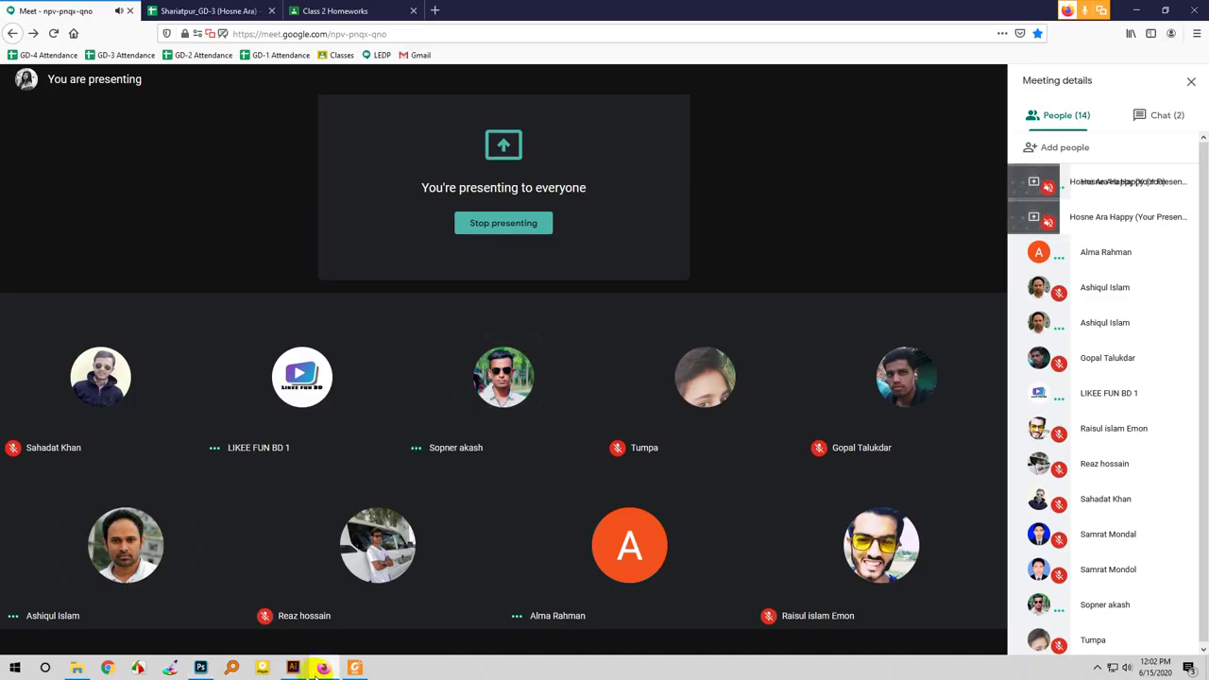
click(200, 668)
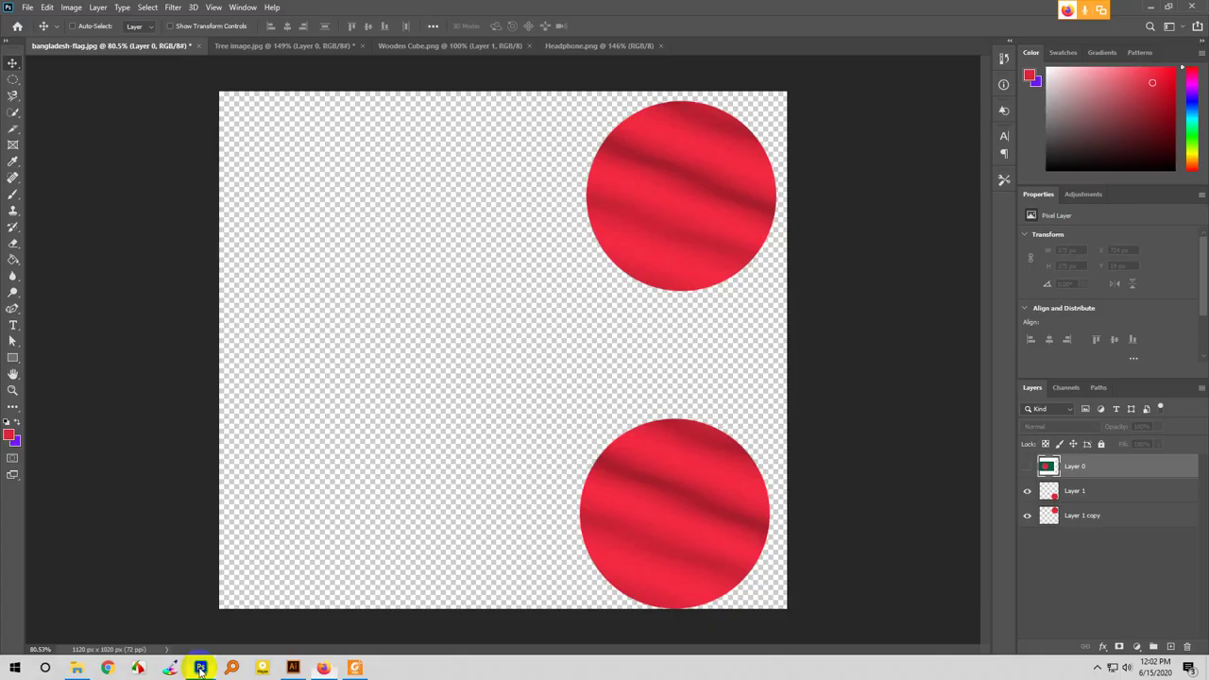
- Make the hidden flag layer, Layer 0, visible
click(954, 472)
click(1041, 459)
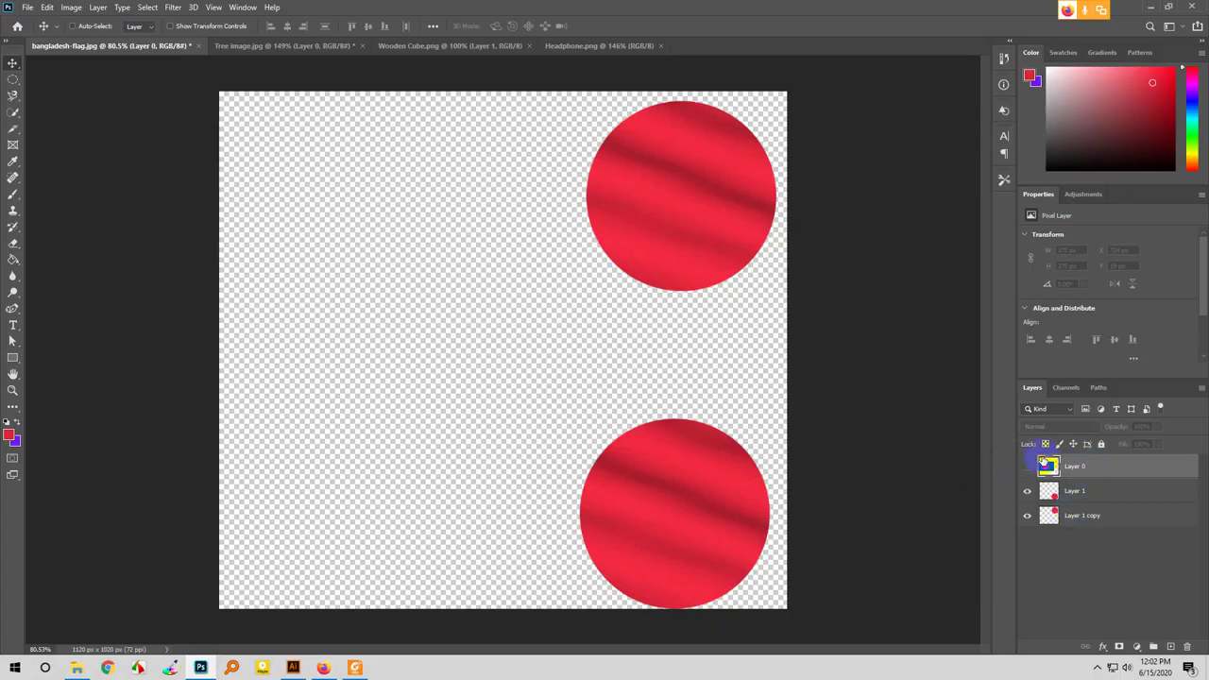
click(1026, 467)
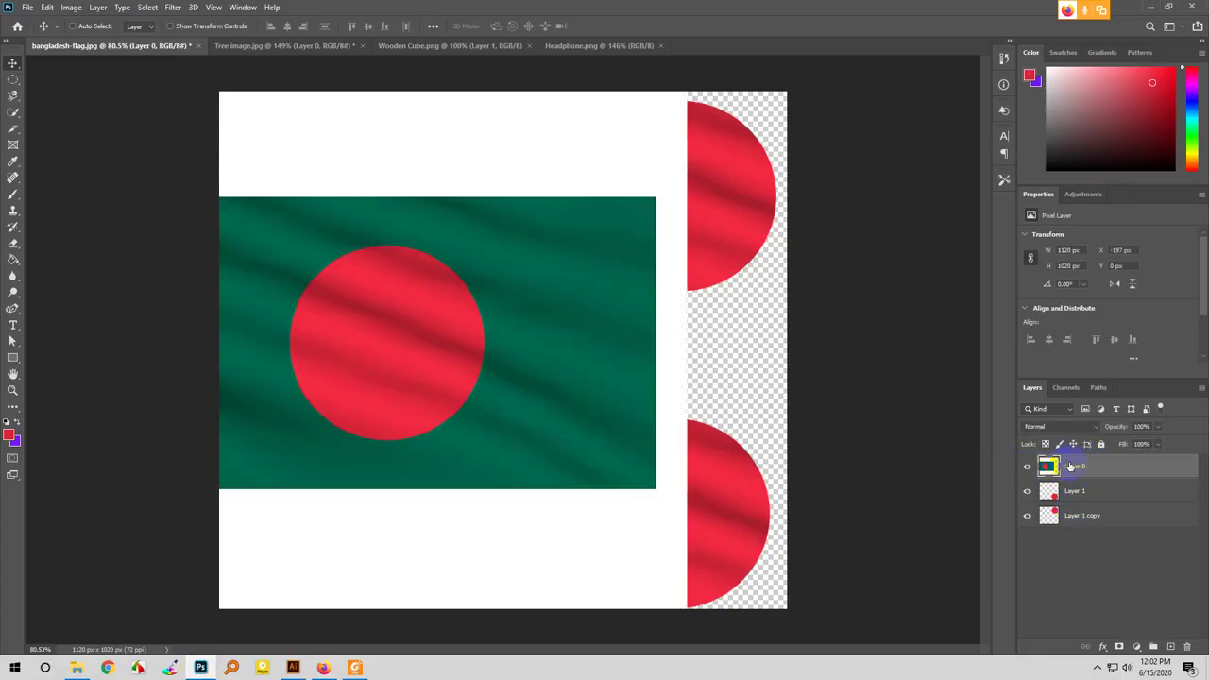
- Send Layer 0 to the bottom of the layer stack and align the flag to the canvas at X 0 px, Y 0 px
drag(1049, 467, 1071, 545)
drag(461, 349, 561, 360)
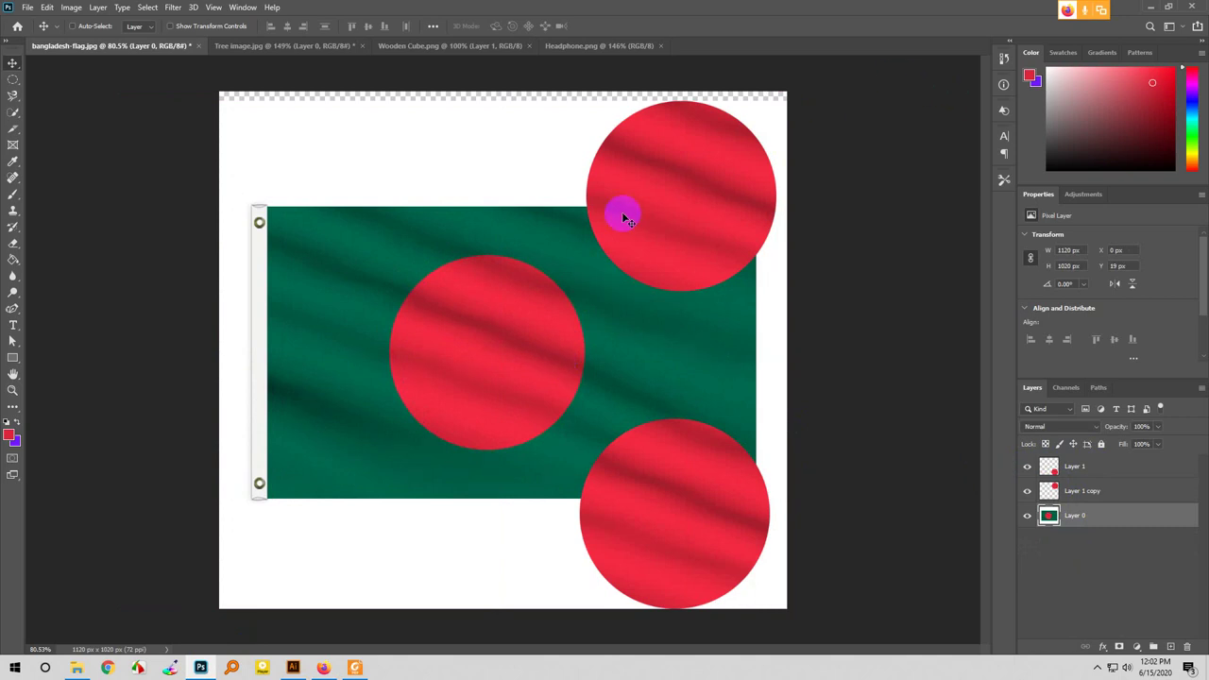
mouse_move(621, 299)
mouse_down()
mouse_move(626, 284)
mouse_move(616, 292)
mouse_up()
drag(648, 224, 472, 206)
key(ctrl+z)
- Duplicate Layer 1 and move the duplicate disc to the canvas's lower-left area at about X 0 px, Y 621 px
click(1115, 470)
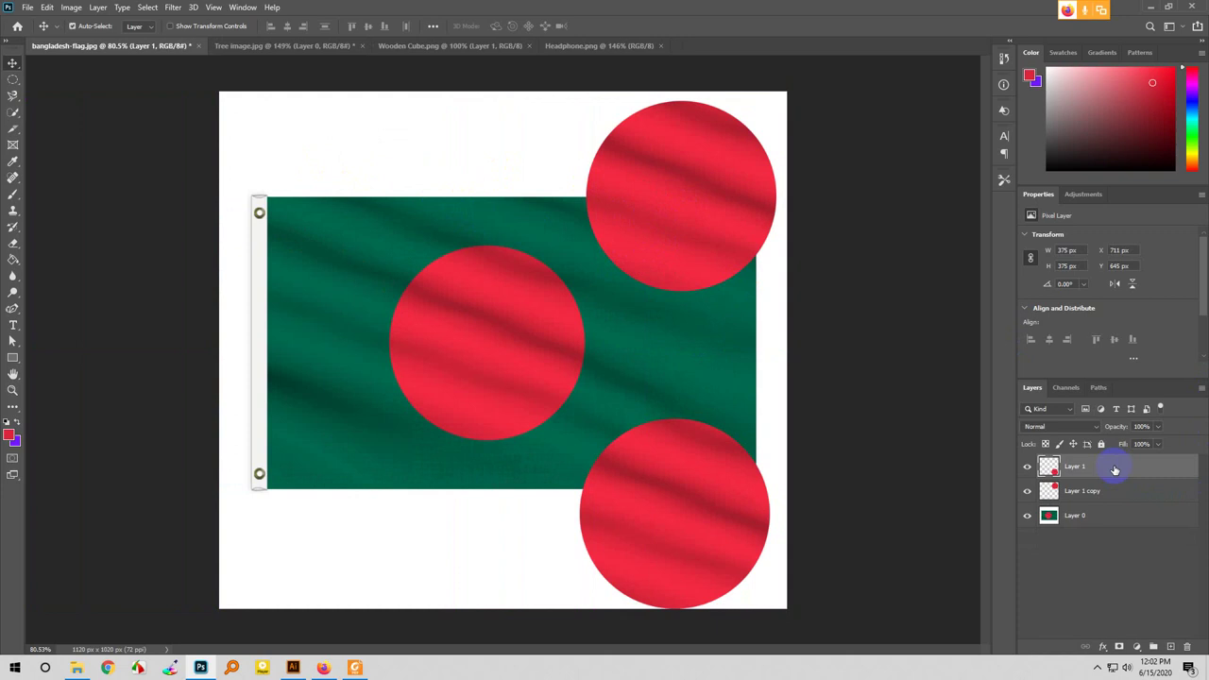
key(ctrl+j)
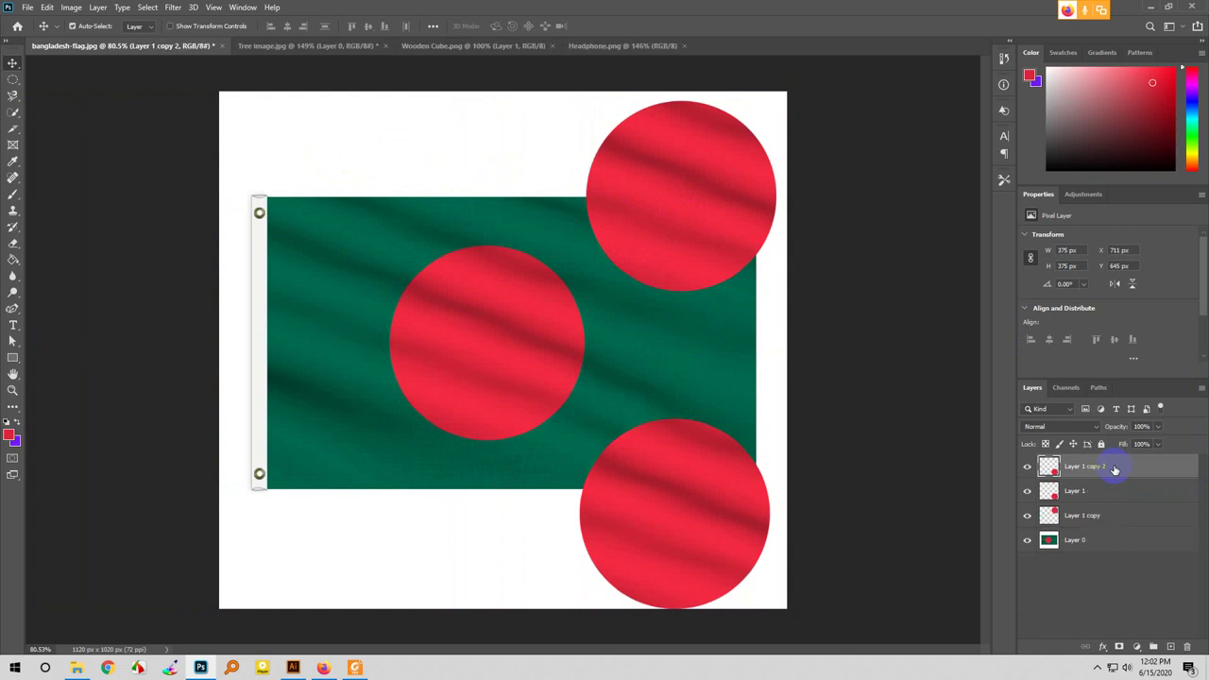
drag(720, 227, 359, 214)
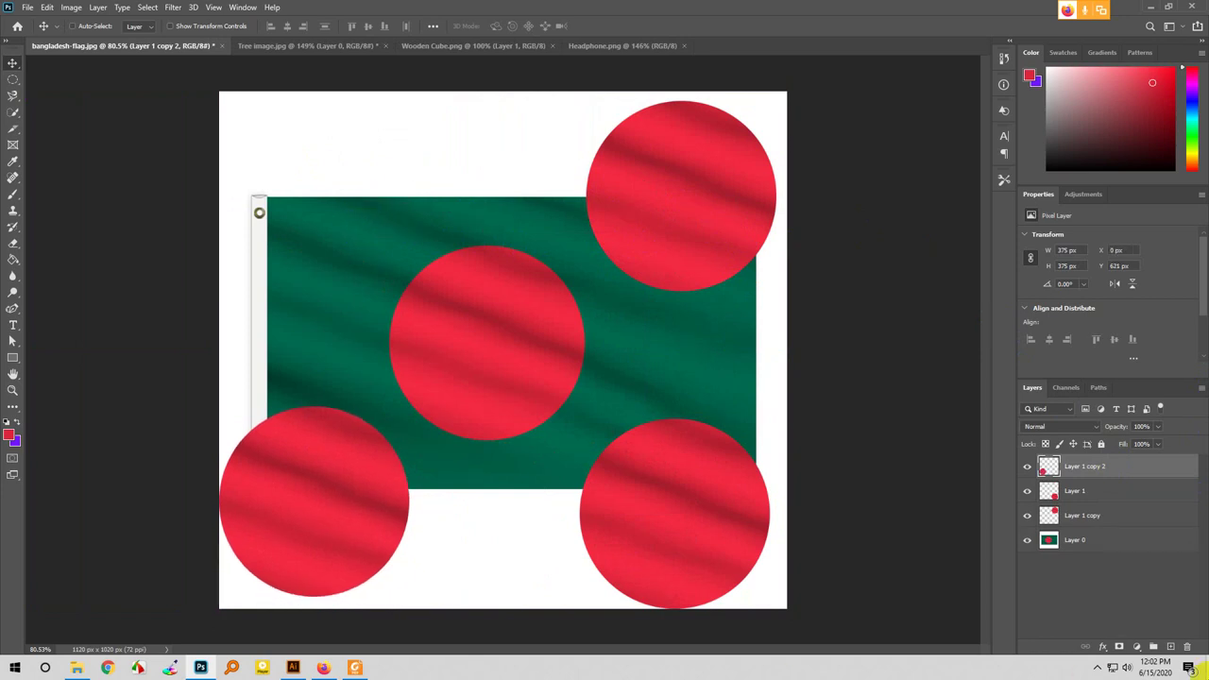
- With Layer 1 selected and Auto-Select off, try to move the lower-left disc, shift the Layer 1 disc, and undo the moves
click(1093, 514)
click(1084, 492)
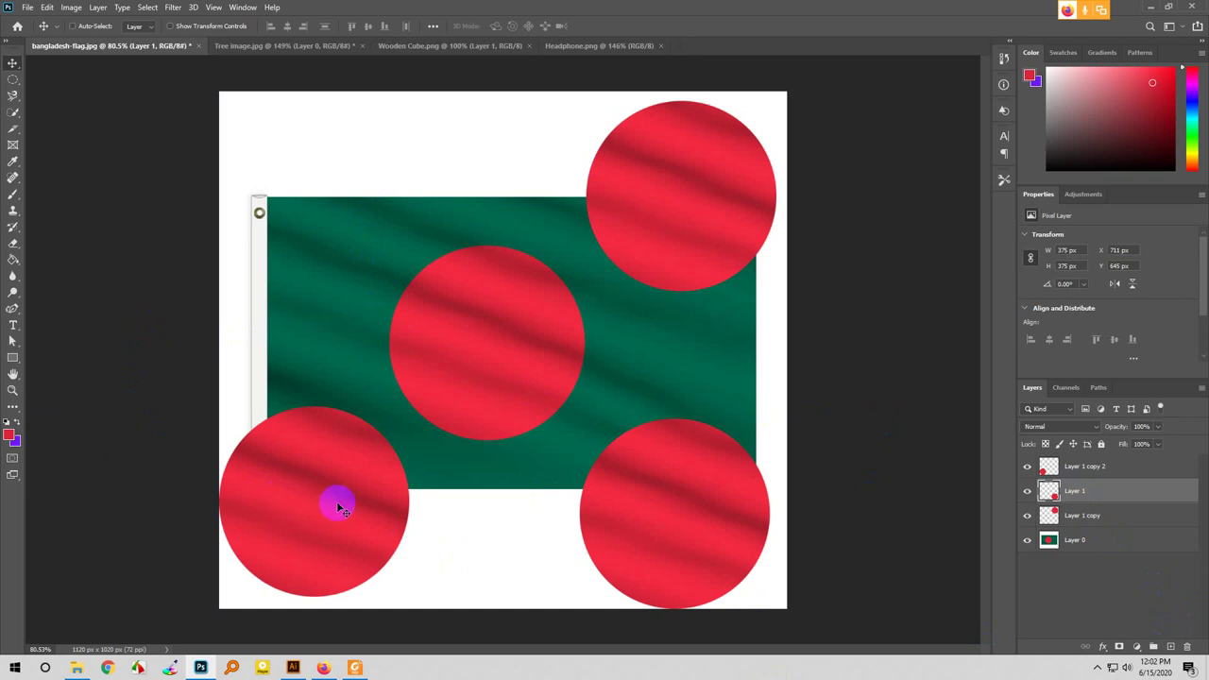
mouse_move(316, 507)
mouse_down()
mouse_move(326, 397)
mouse_move(324, 542)
mouse_move(319, 500)
mouse_up()
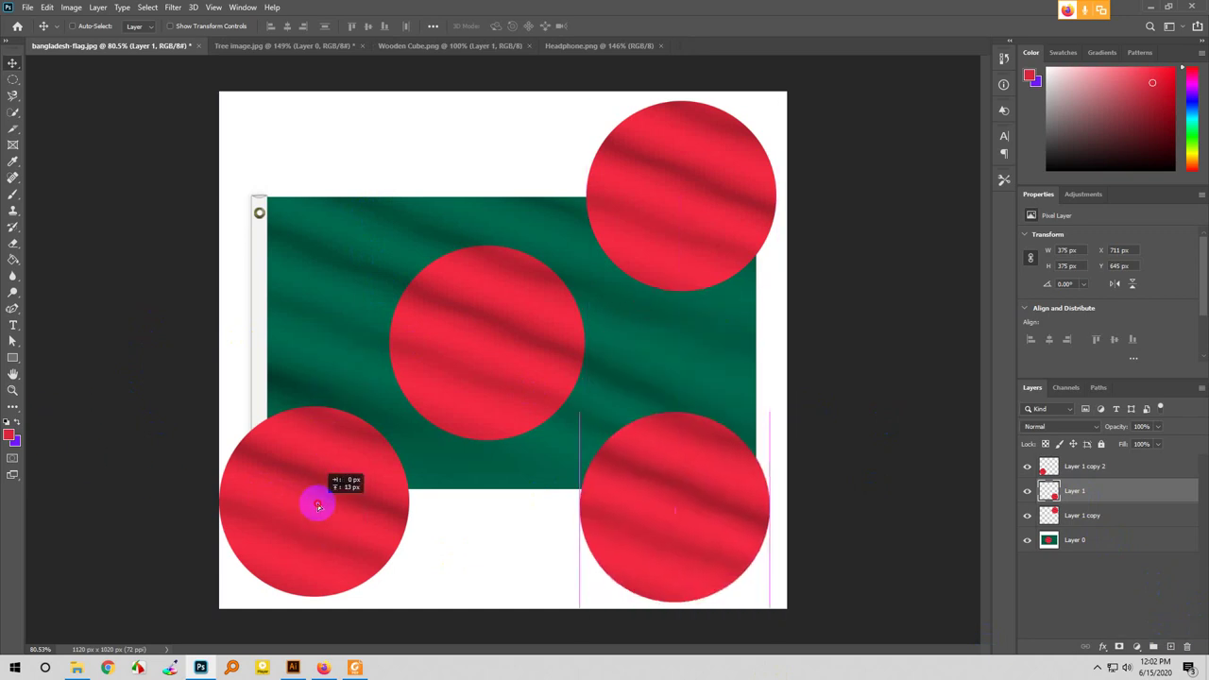
drag(684, 524, 590, 483)
key(ctrl+z)
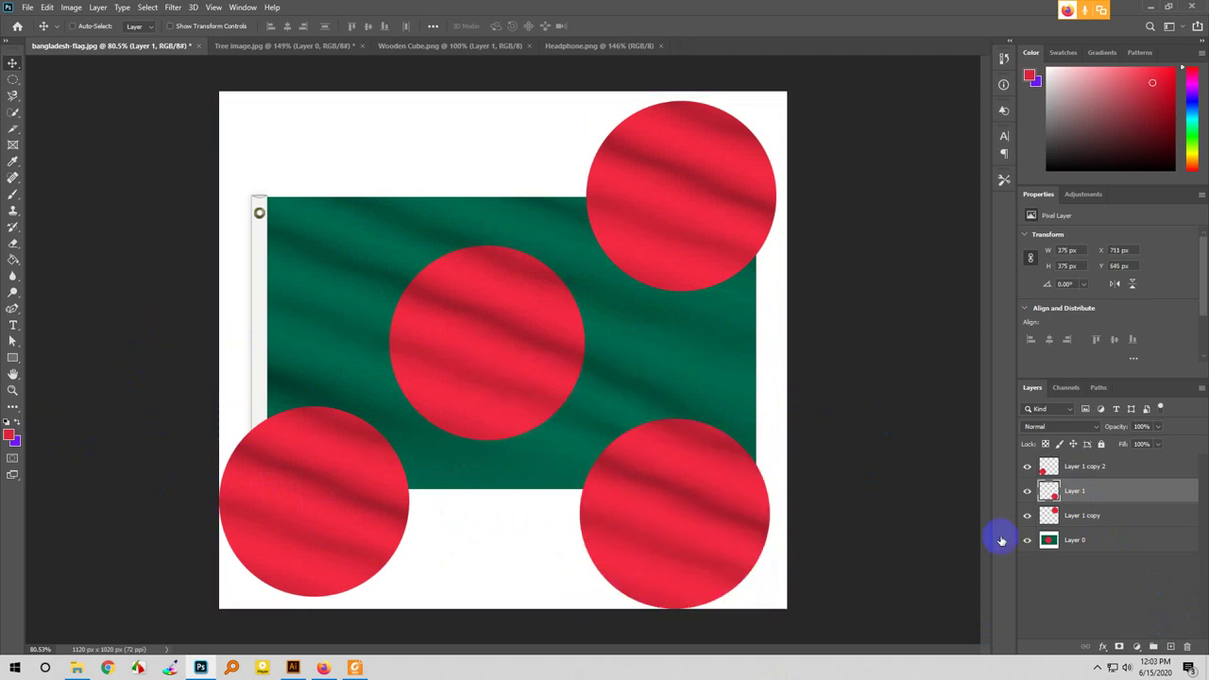
- Duplicate Layer 1 copy 2 and move the duplicate disc to the canvas's upper-left corner at about X 15 px, Y 0 px
click(1114, 465)
drag(596, 487, 596, 486)
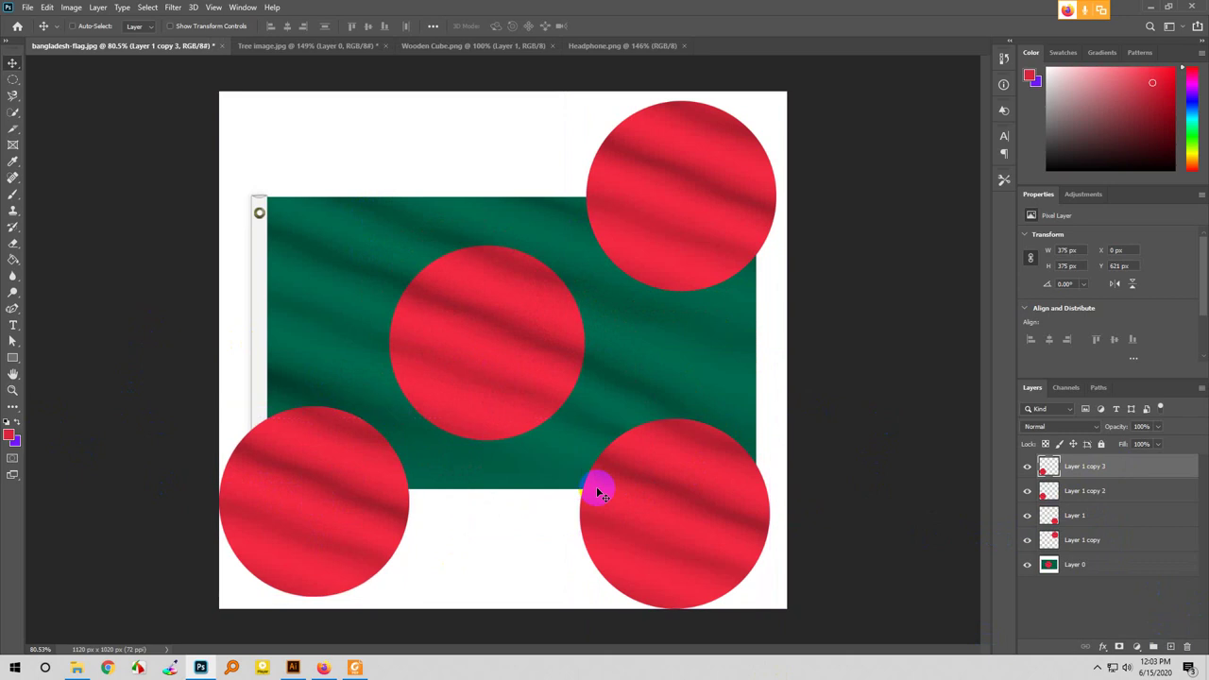
drag(675, 494, 680, 181)
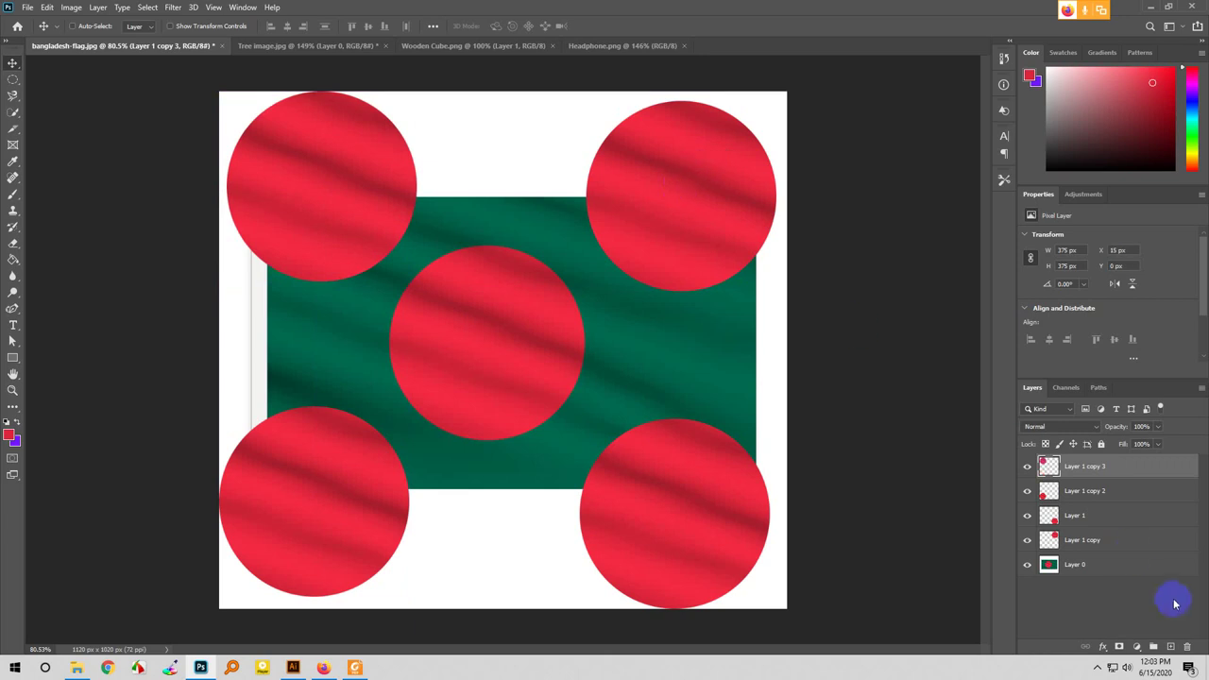
- Deselect all layers and try to move the lower-right disc with the Move tool
click(1151, 593)
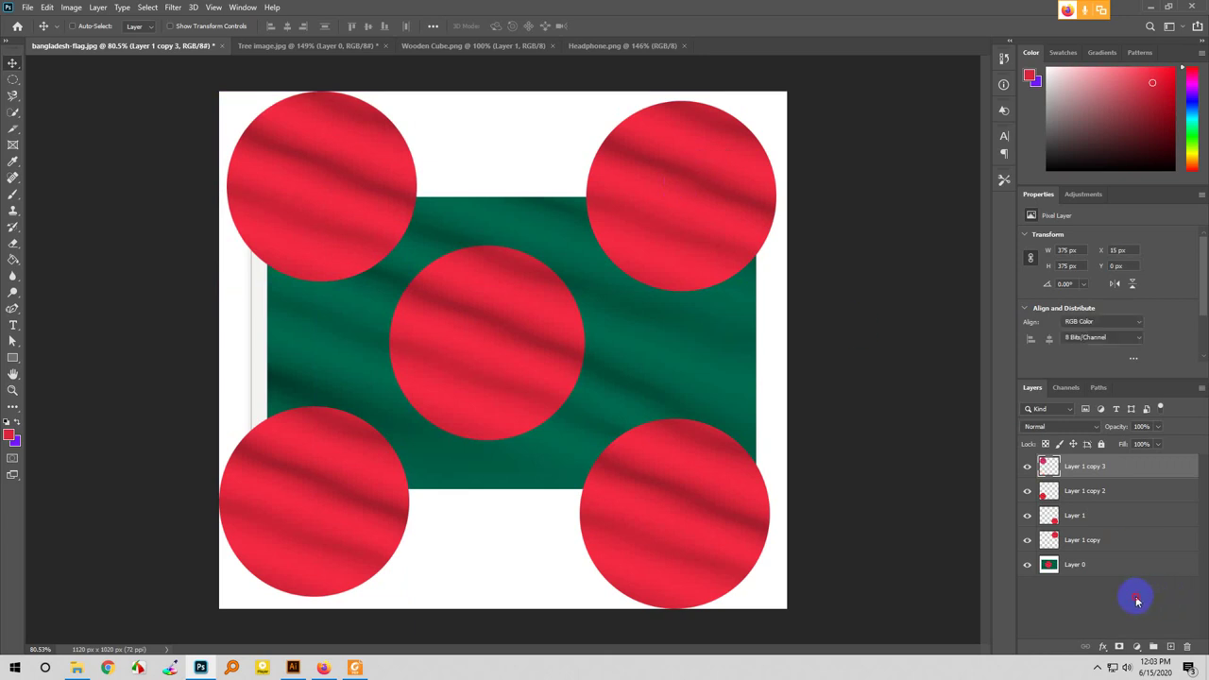
click(662, 534)
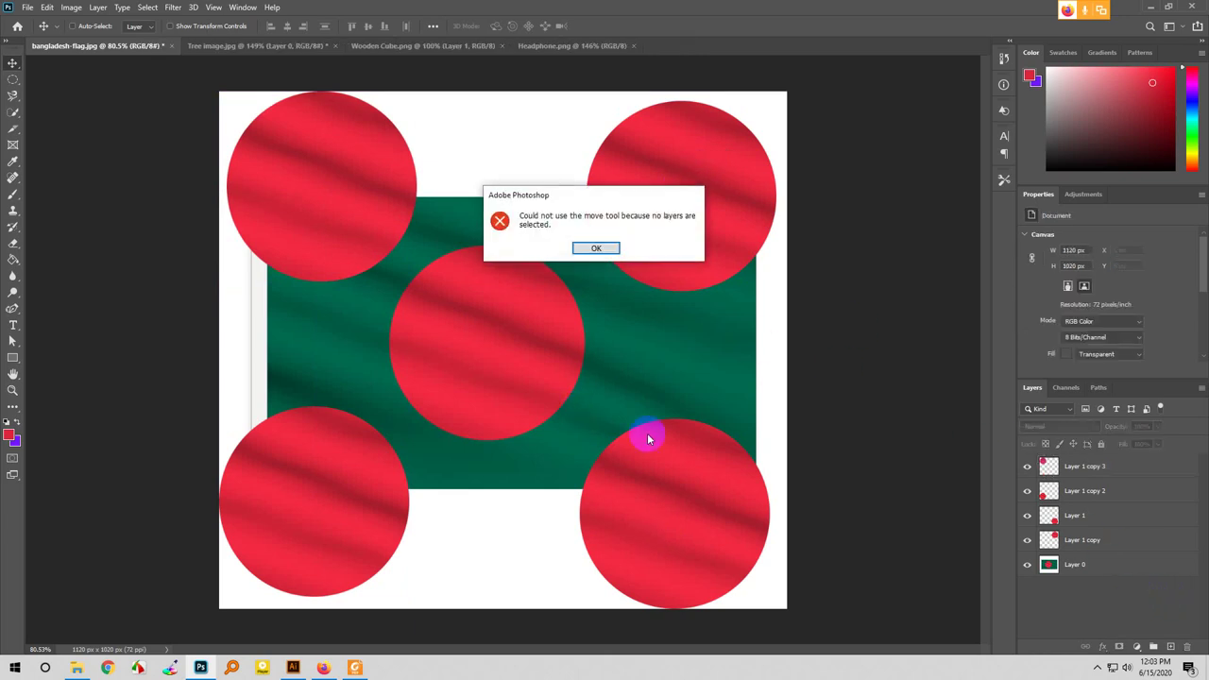
click(595, 248)
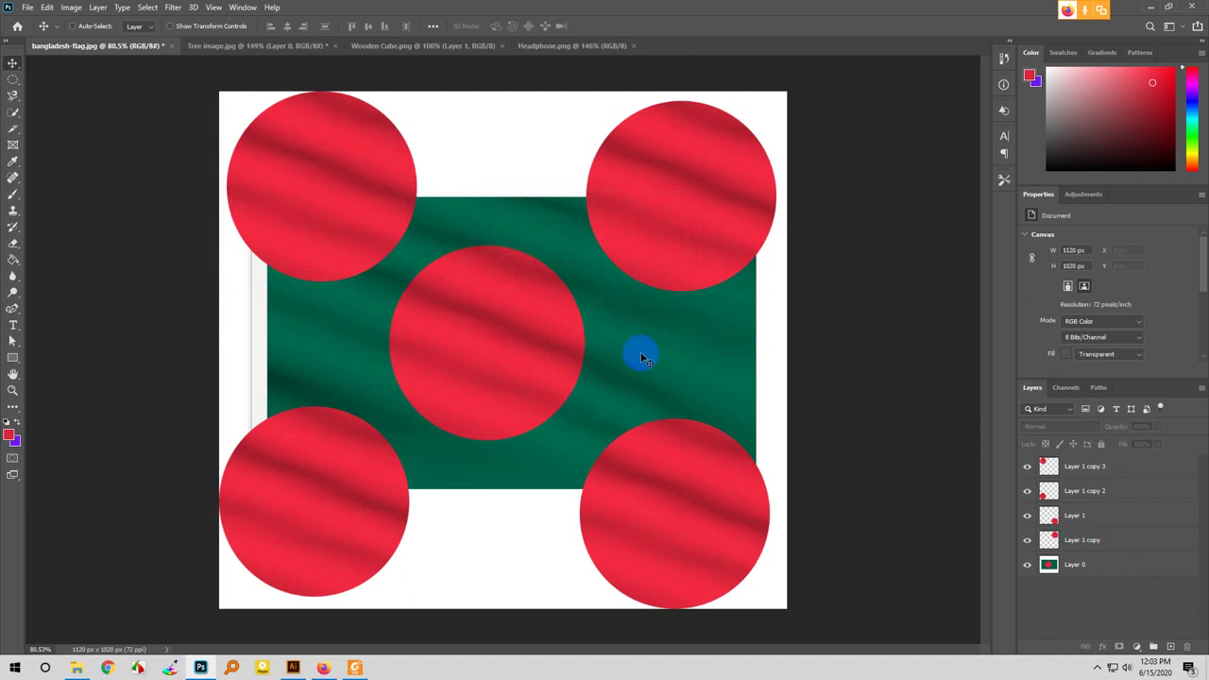
- Show only Layer 0 and restore all layers, and do the same with Layer 1
key(ctrl)
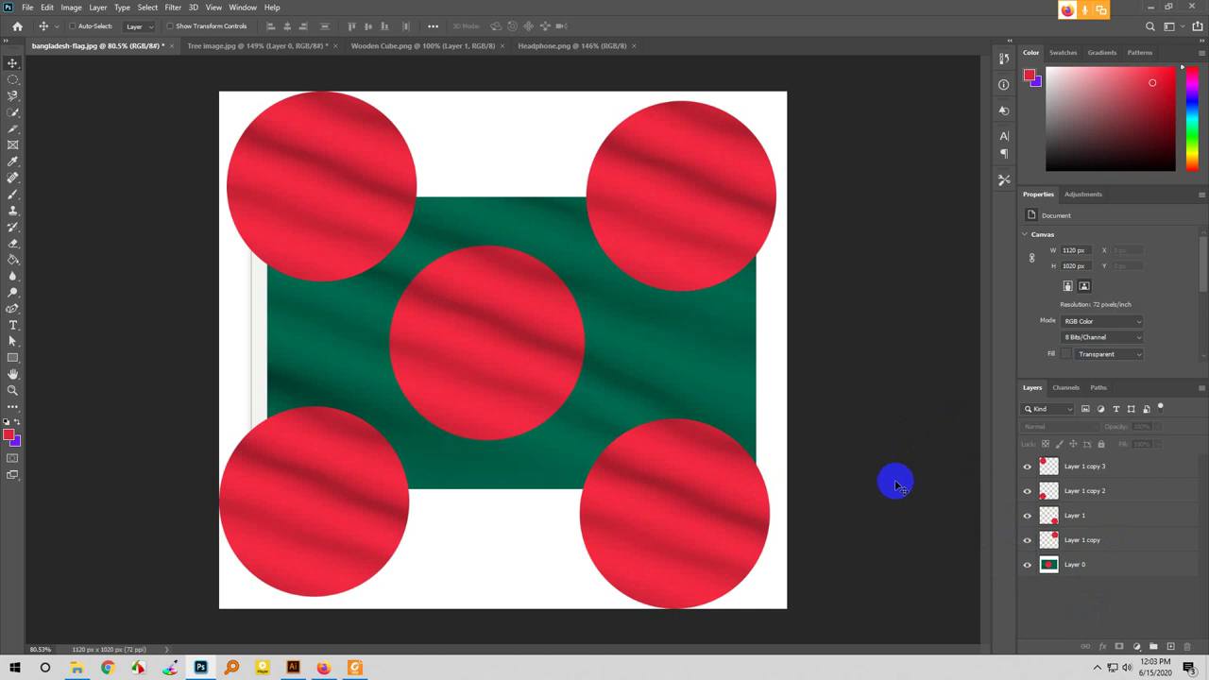
mouse_move(1027, 564)
mouse_down()
mouse_move(1027, 469)
mouse_move(1026, 565)
mouse_move(1012, 567)
mouse_move(1026, 561)
mouse_move(1029, 529)
mouse_move(1027, 568)
mouse_move(1028, 463)
mouse_move(1020, 574)
mouse_up()
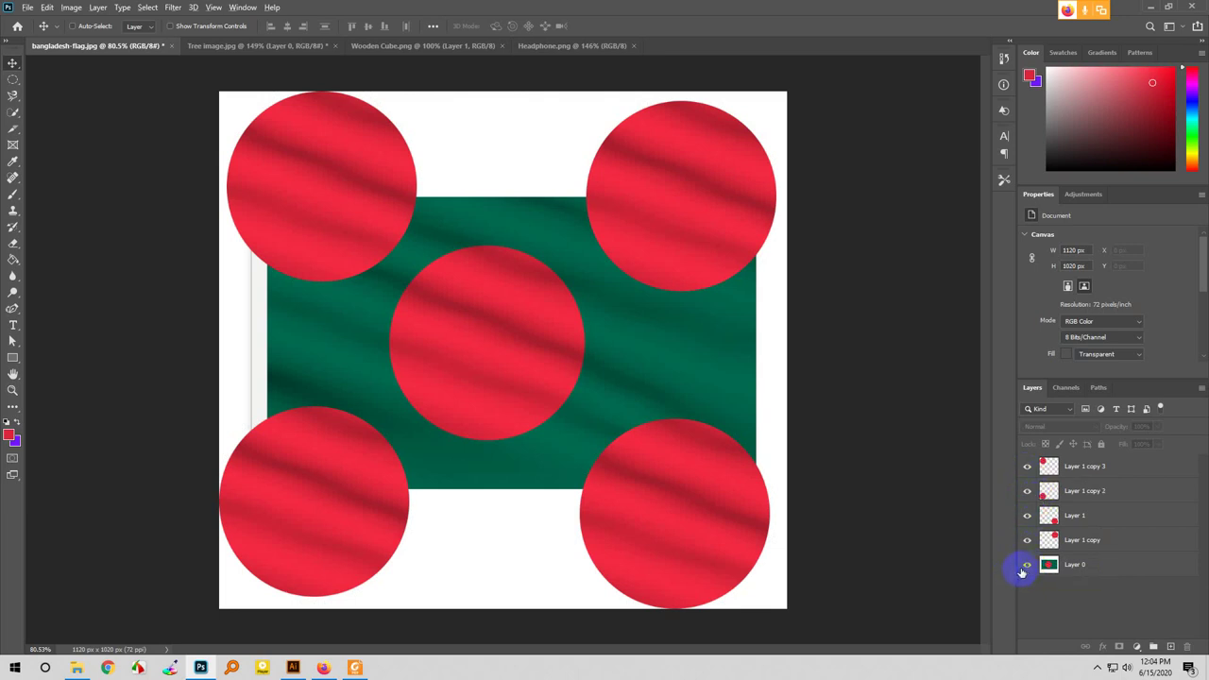
alt+click(1026, 565)
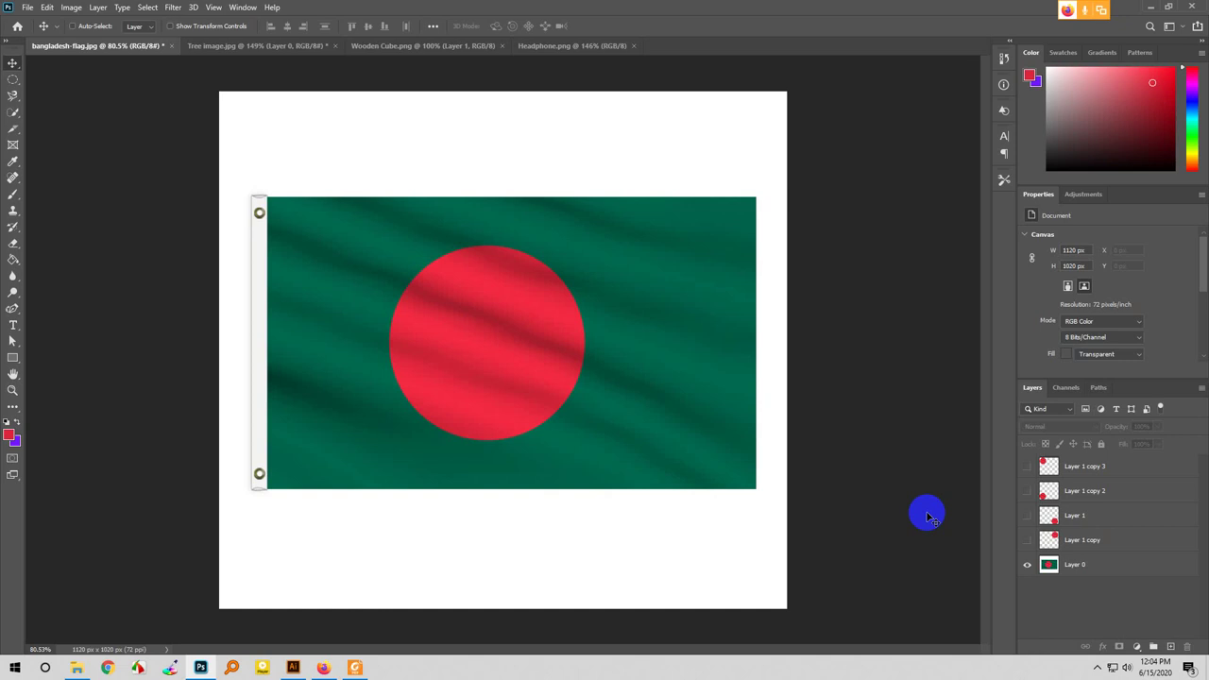
key(ctrl)
key(ctrl+z)
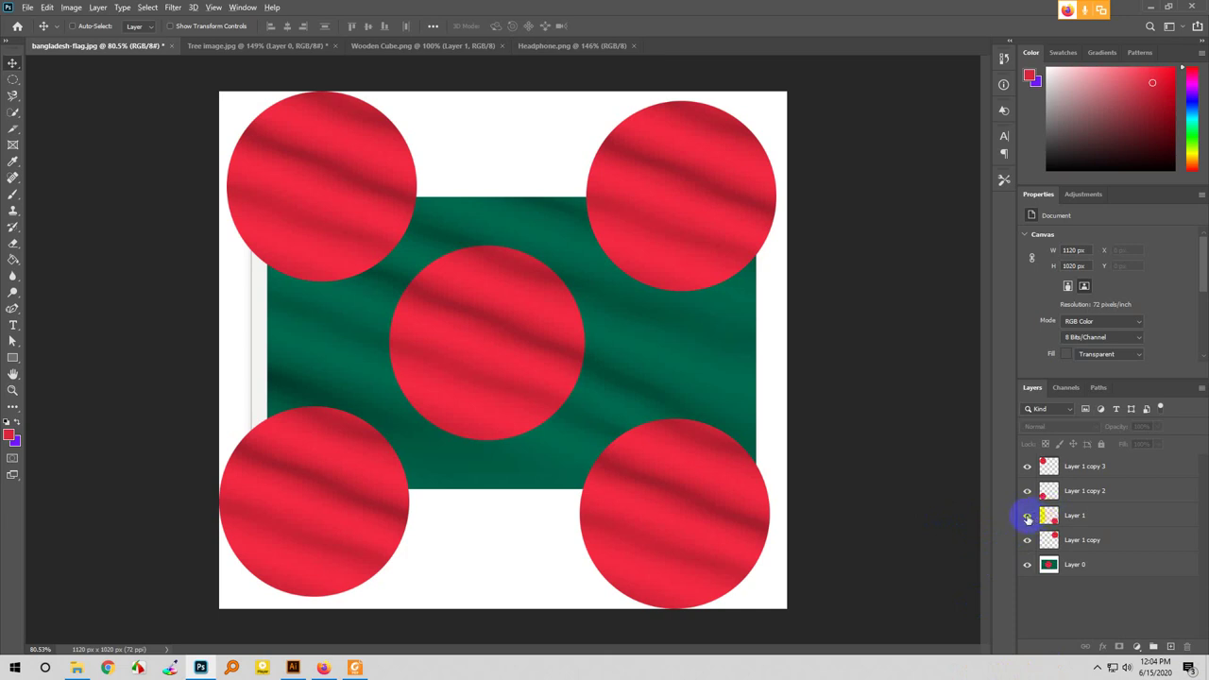
alt+click(1028, 518)
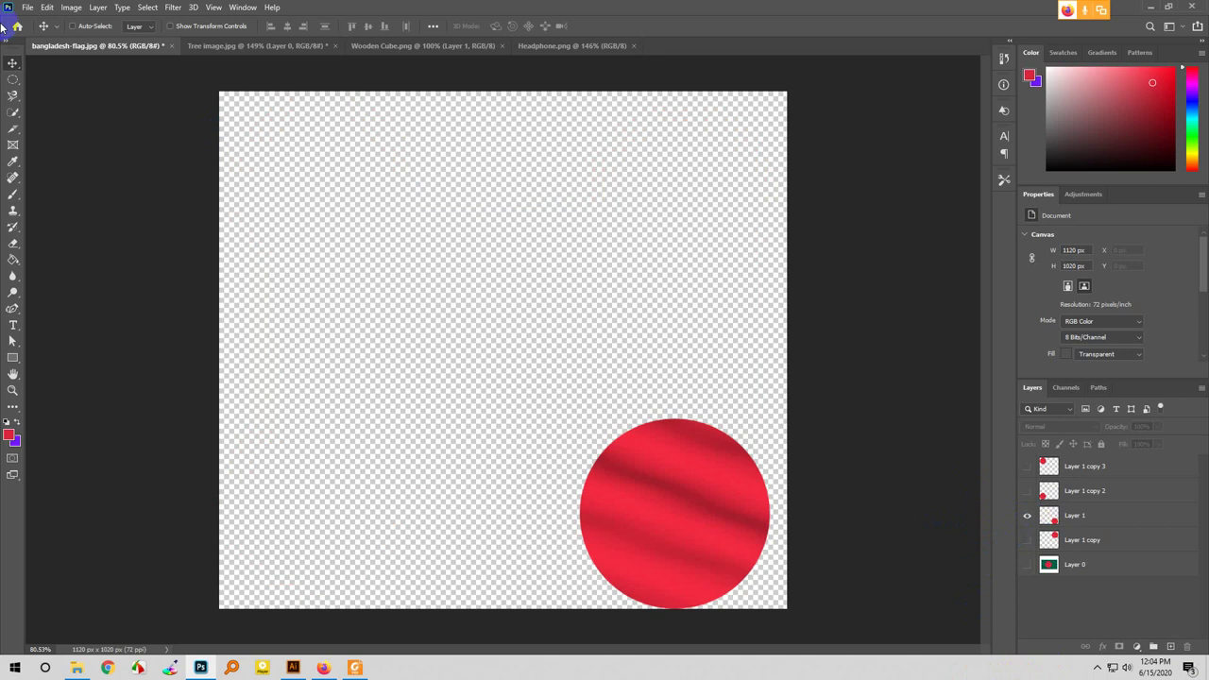
key(ctrl)
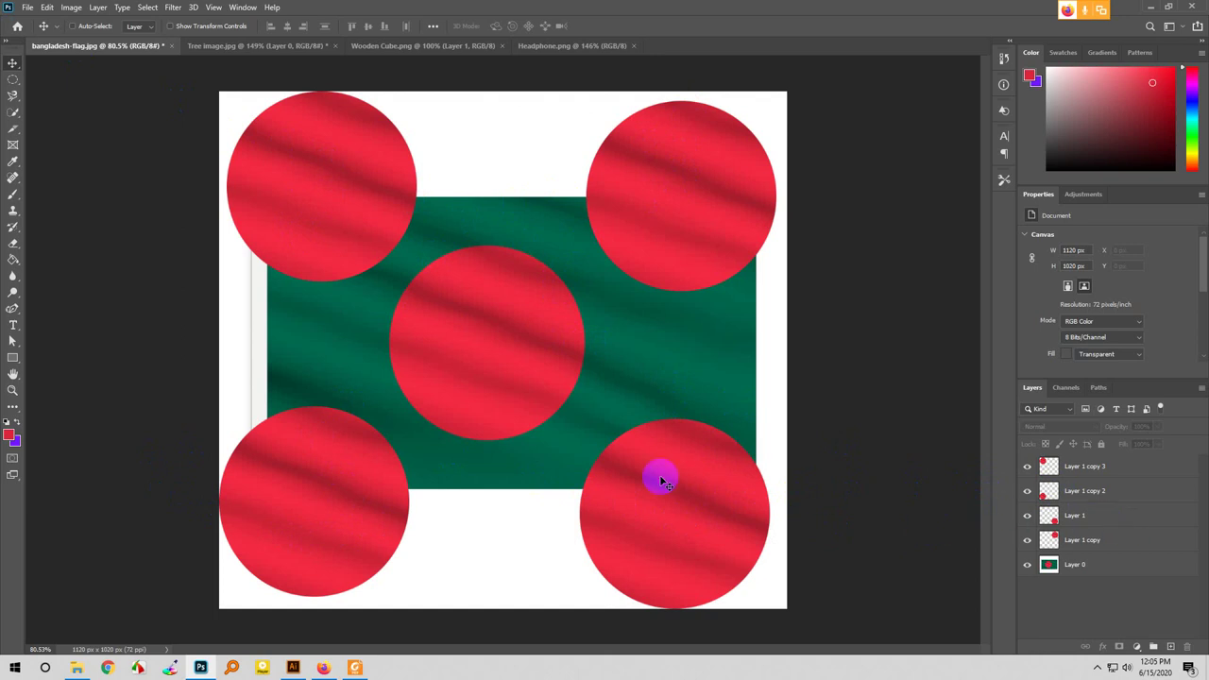
mouse_move(322, 664)
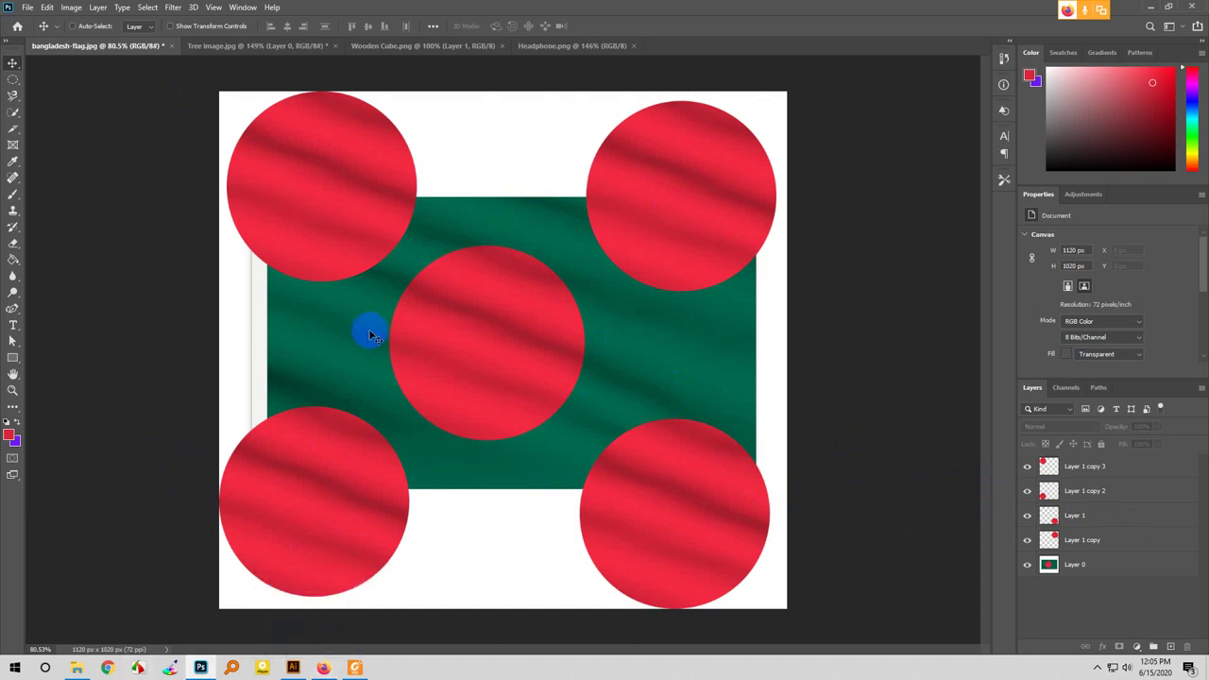
drag(369, 329, 479, 196)
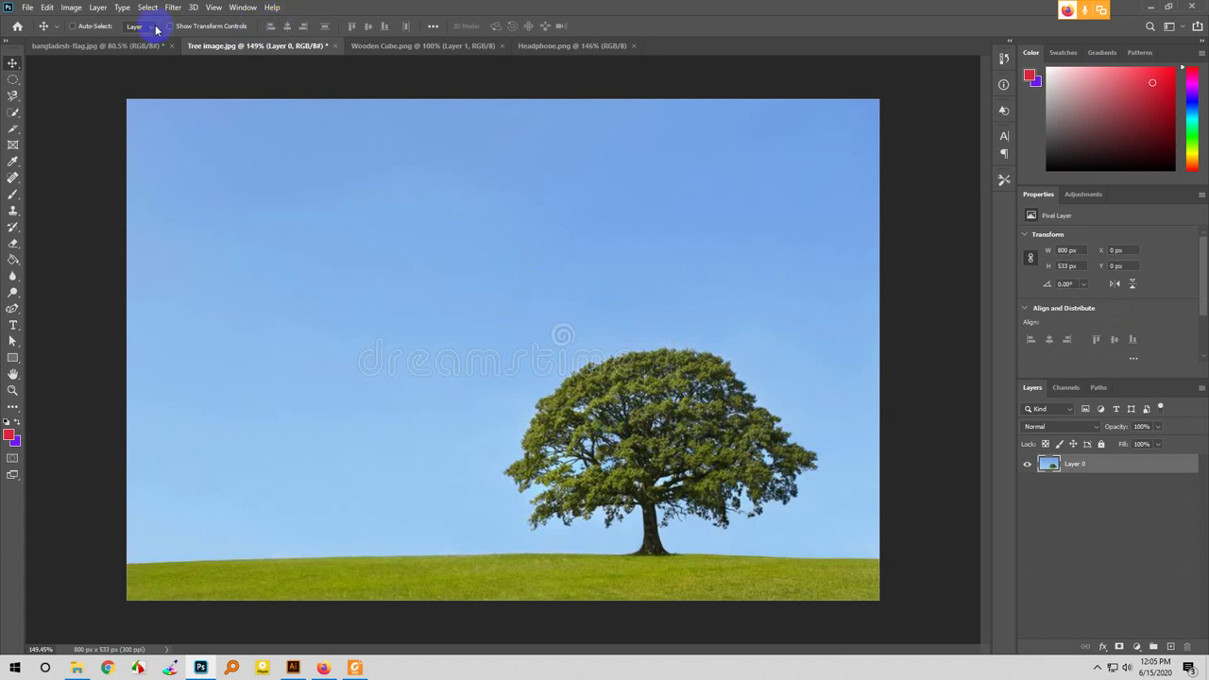
click(137, 54)
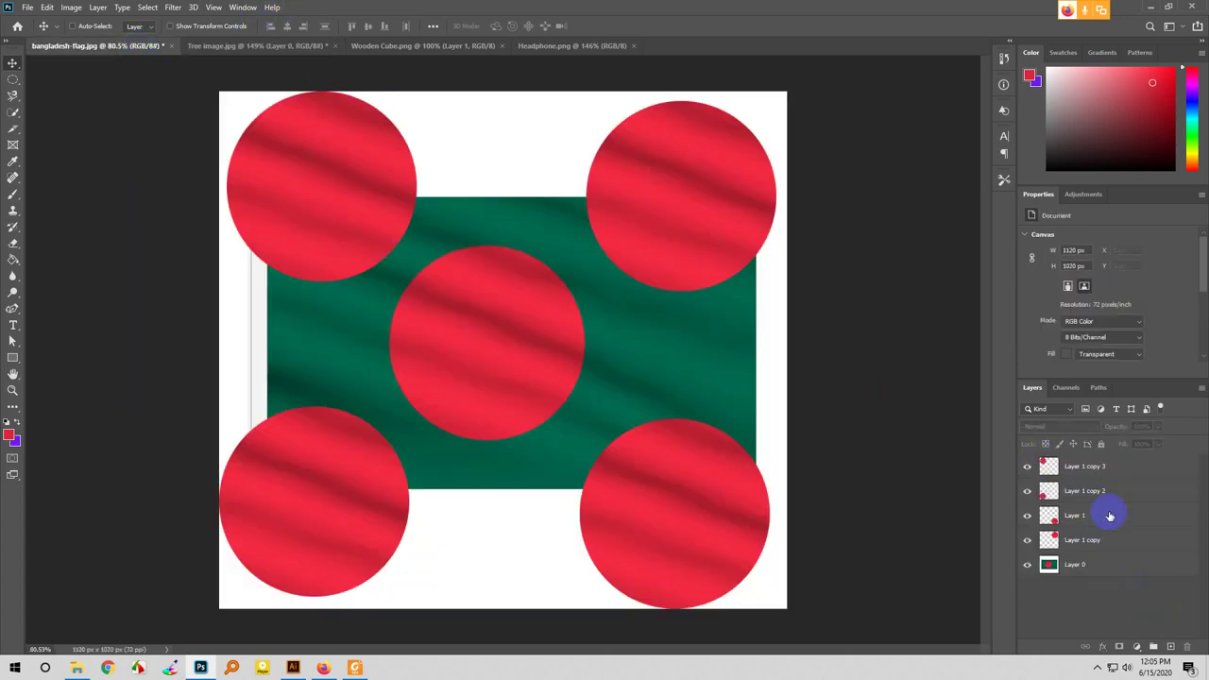
- Rename the topmost layer, Layer 1 copy 3, as Red
click(1086, 466)
double_click(1086, 465)
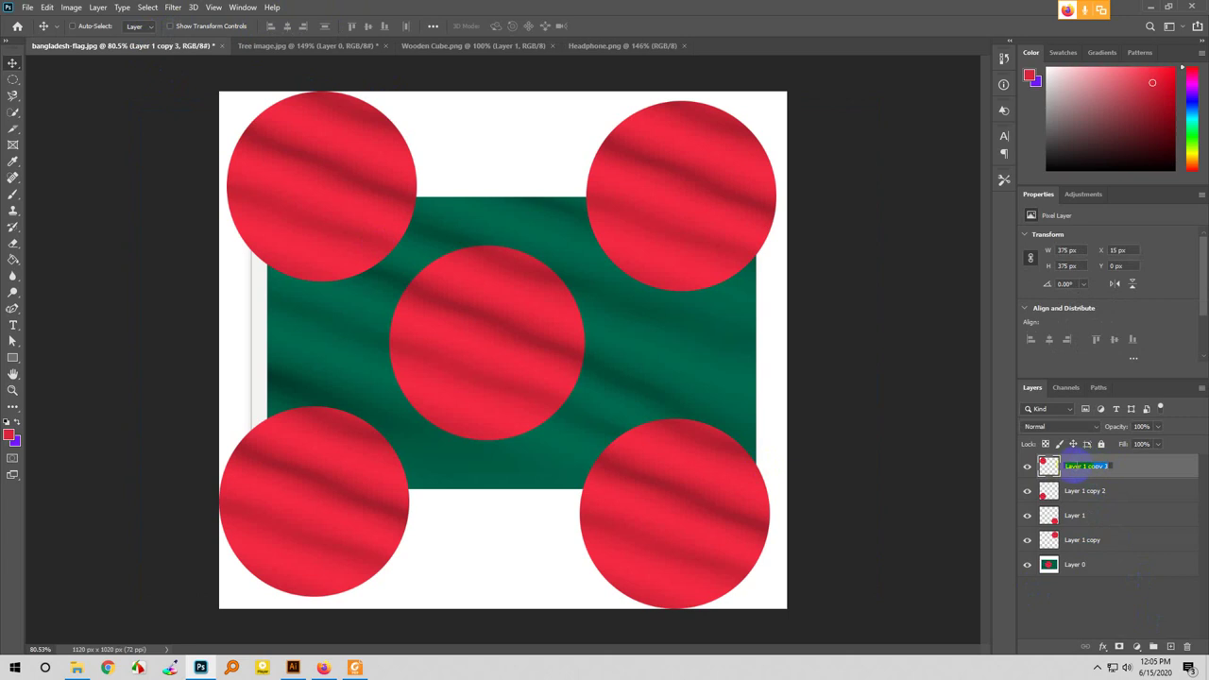
text(Red)
key(Return)
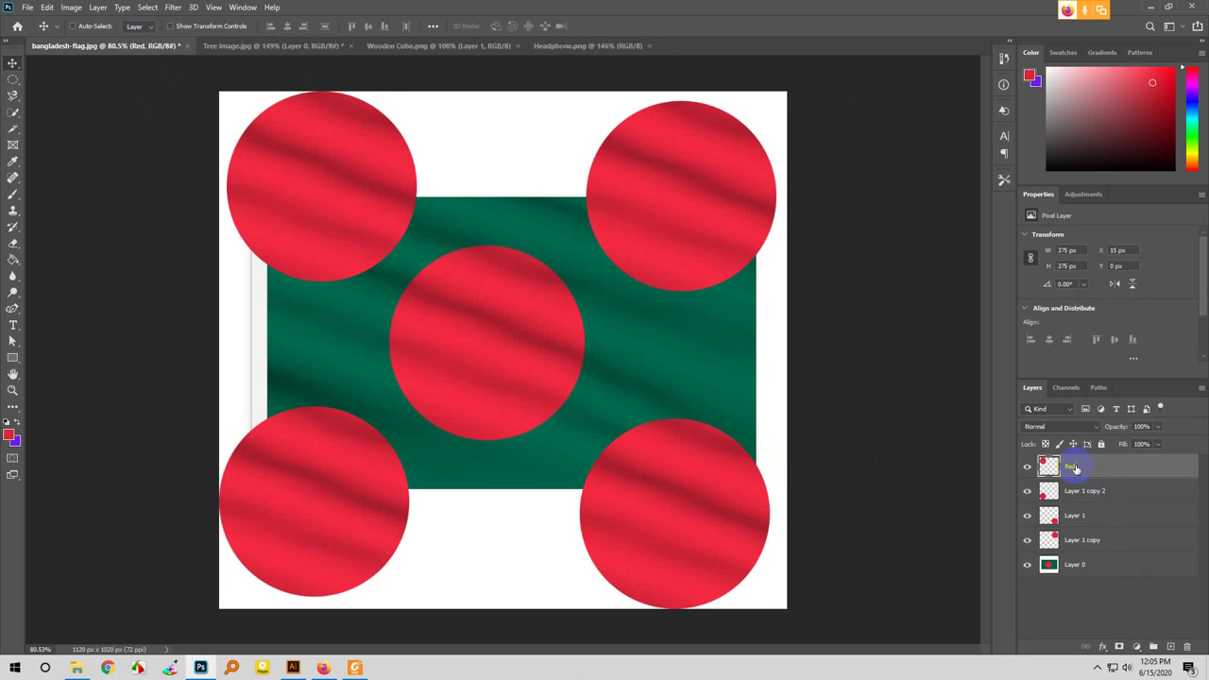
- Rename Layer 1 as R1 and keep it selected
click(1101, 495)
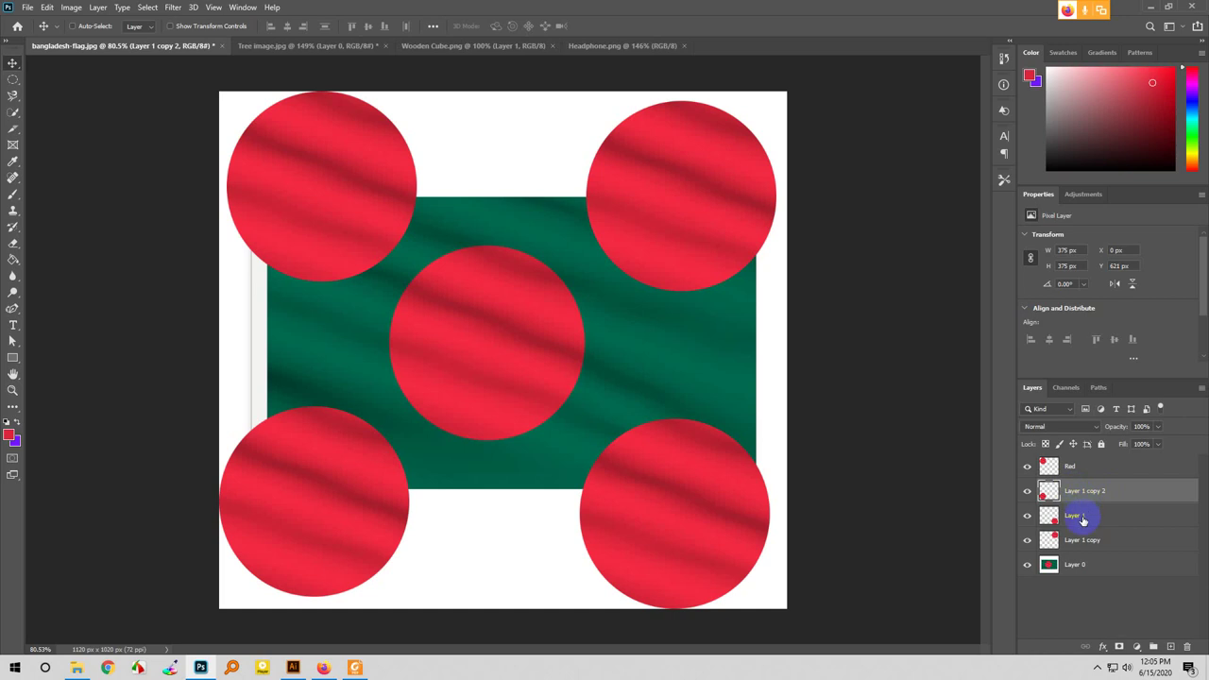
double_click(1076, 515)
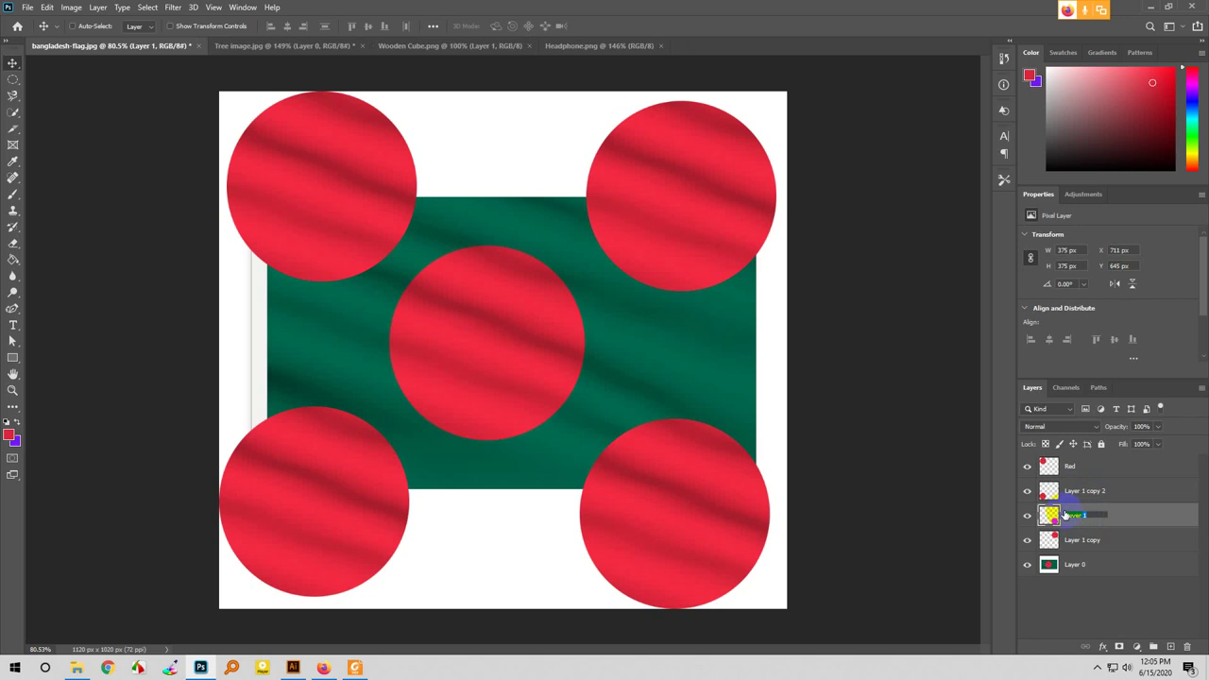
key(BackSpace)
text(R1)
key(Return)
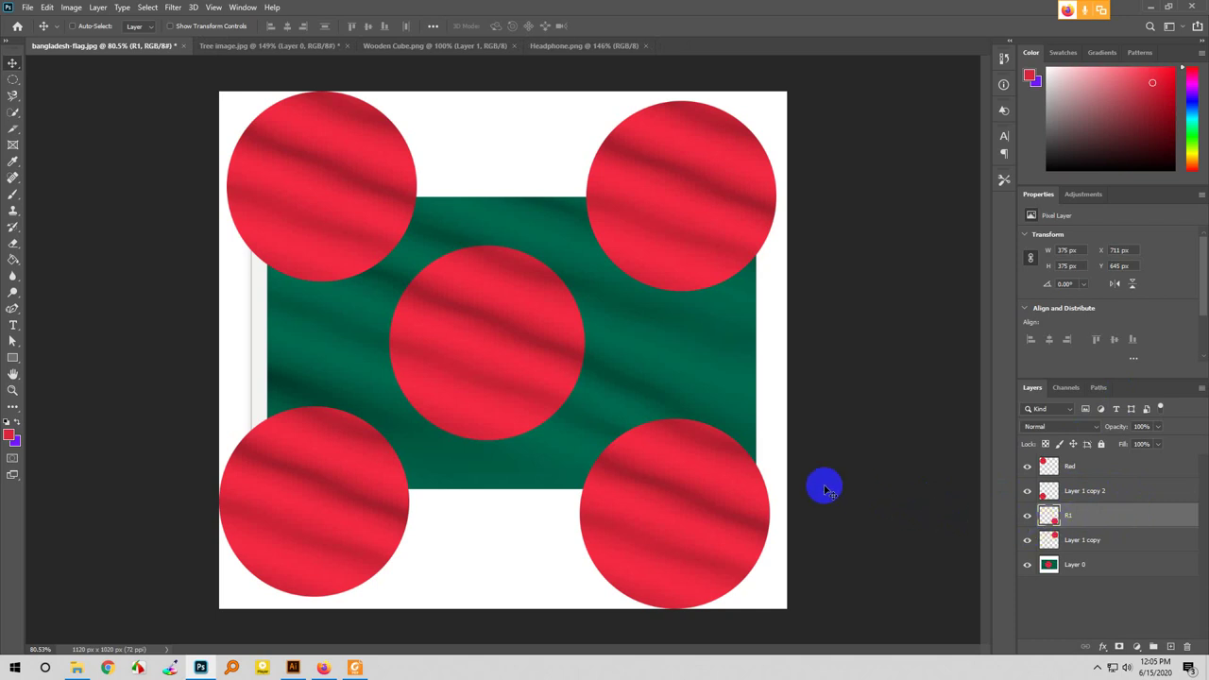
click(1049, 515)
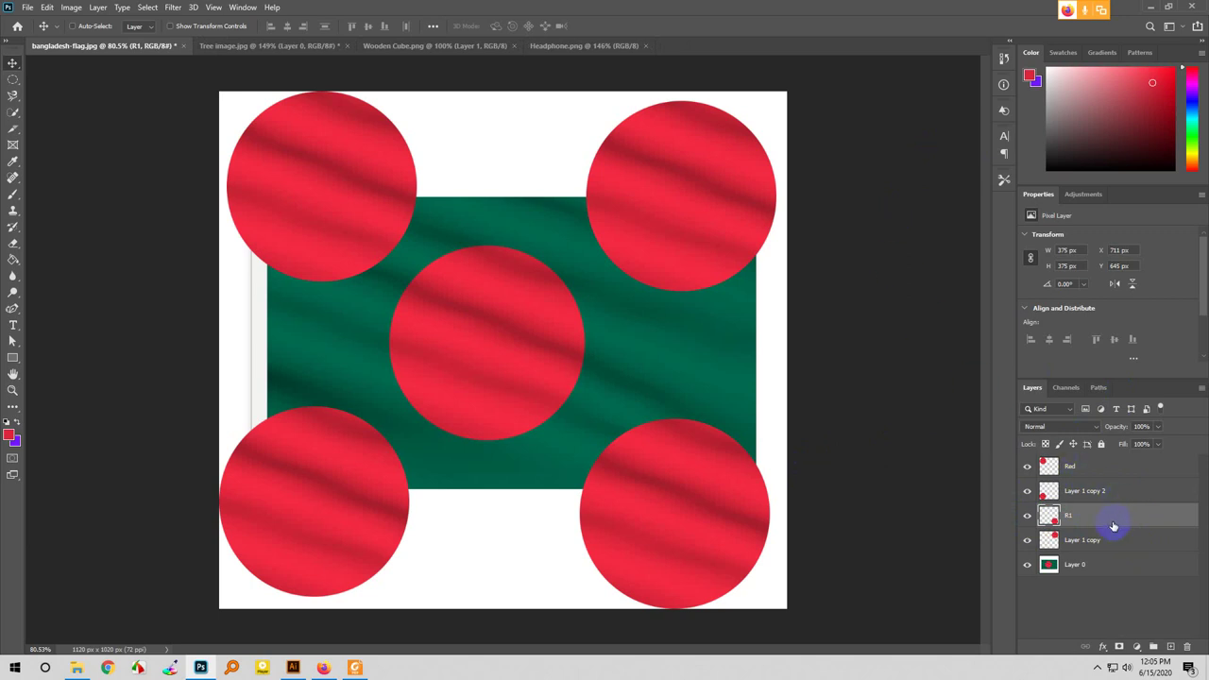
click(1049, 520)
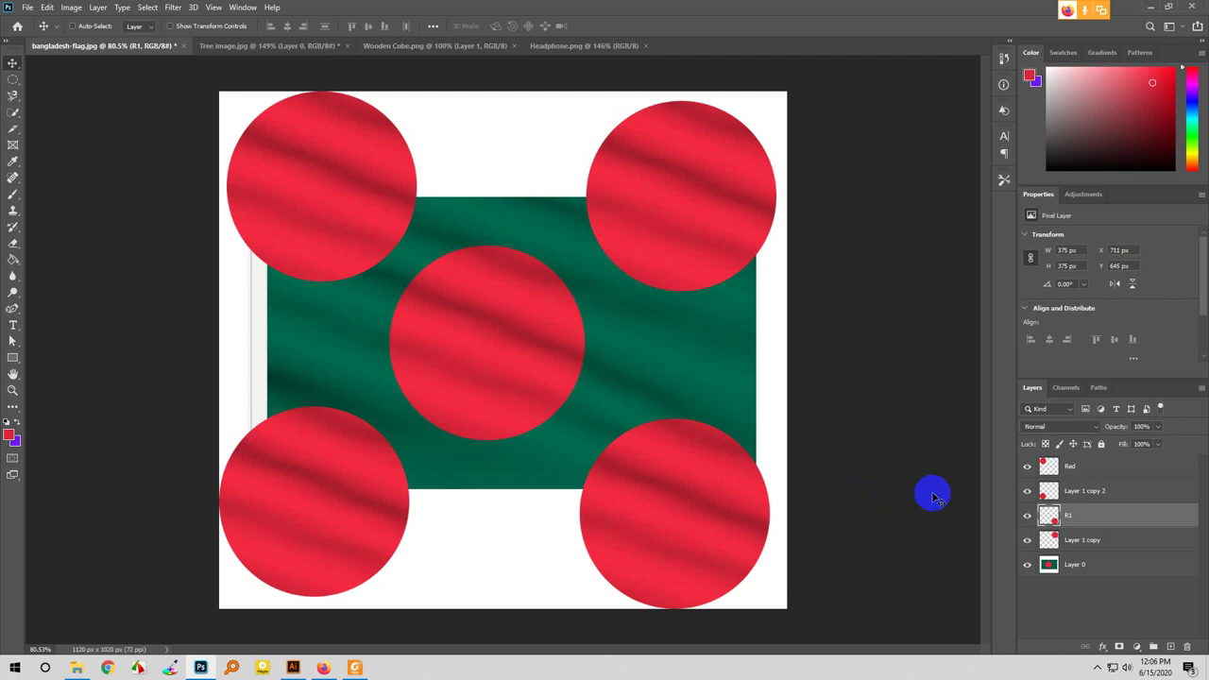
- Shift the R1 disc to about X 745 px, Y 621 px, and delete the R1 and Layer 1 copy layers
drag(652, 526, 639, 515)
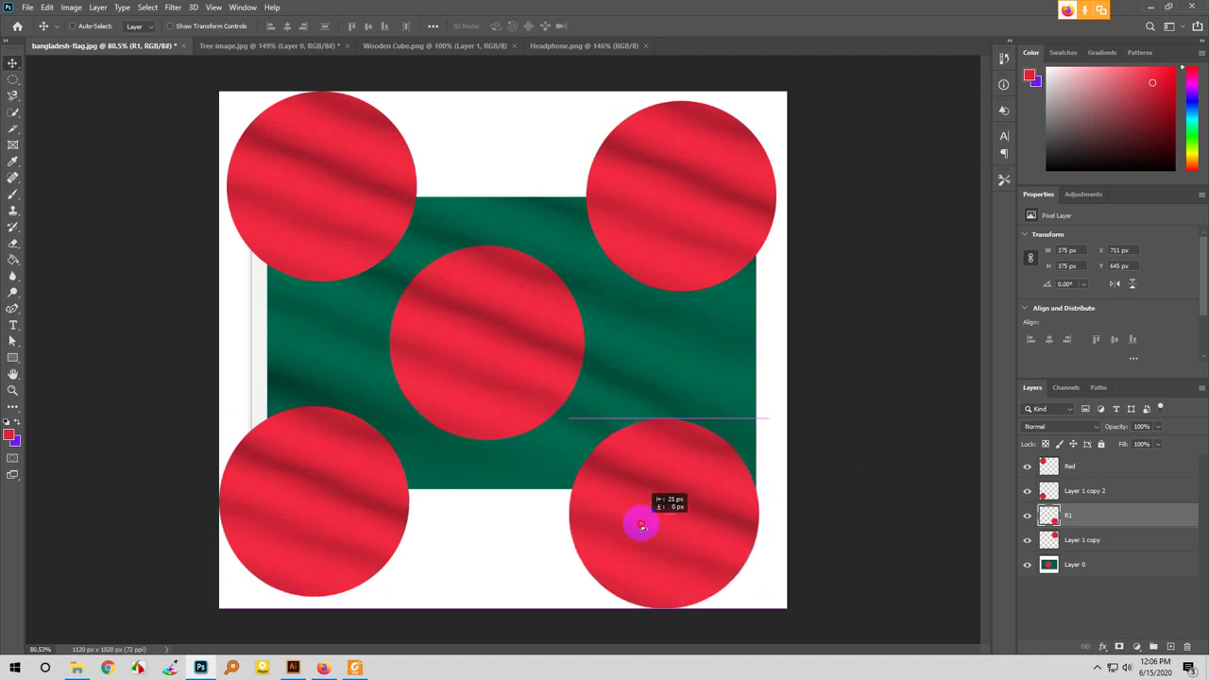
drag(697, 189, 678, 243)
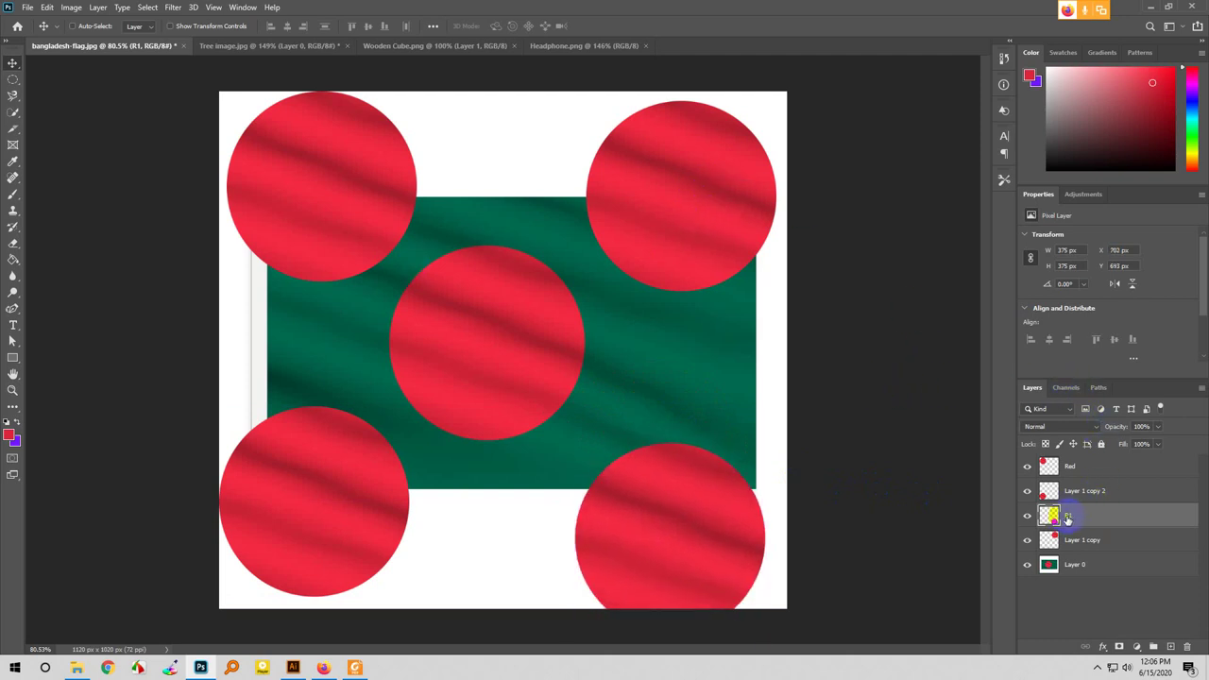
drag(716, 534, 728, 501)
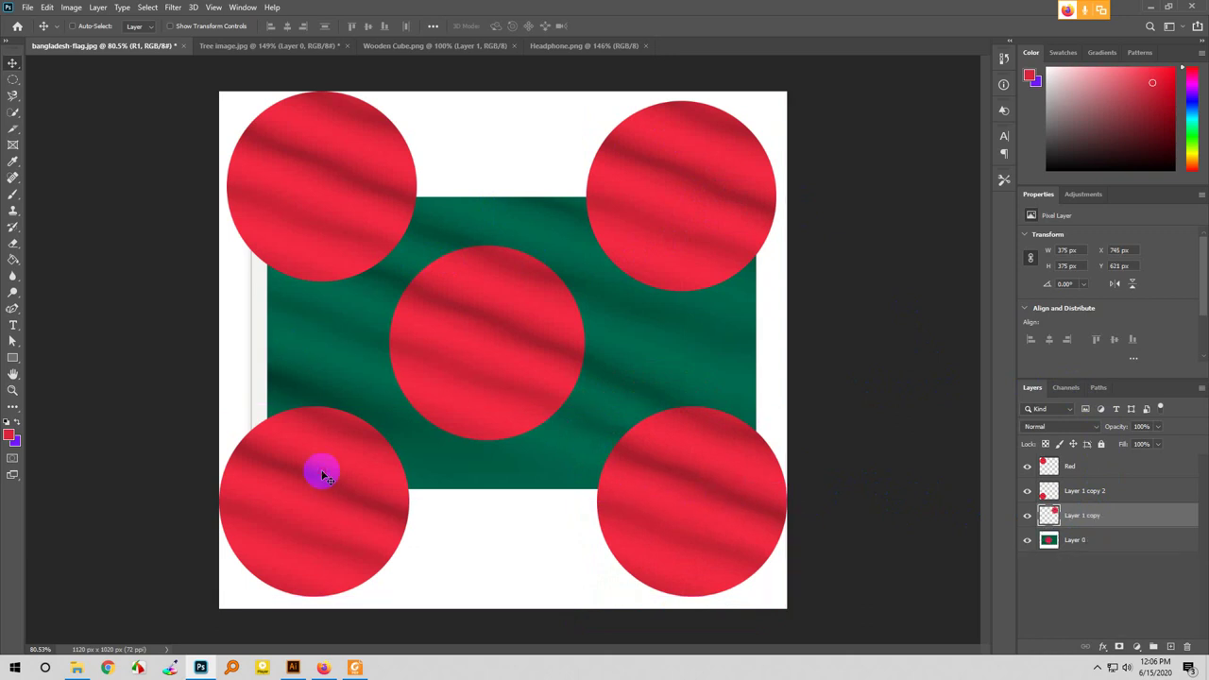
key(Delete)
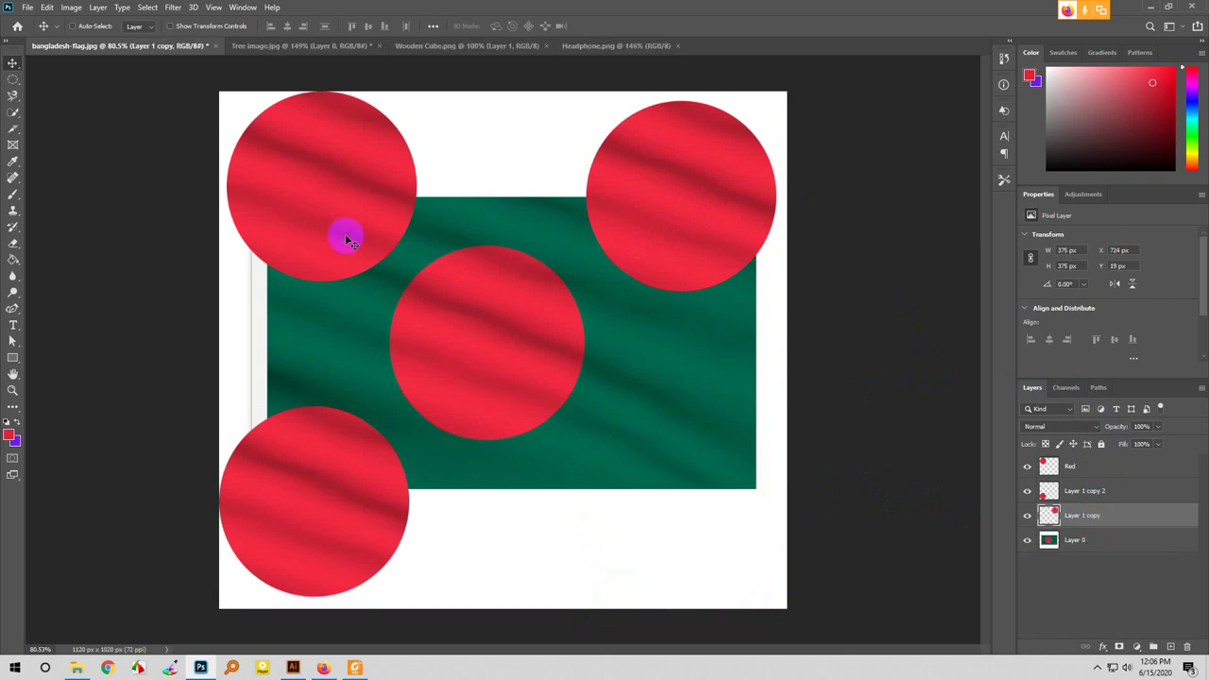
key(Delete)
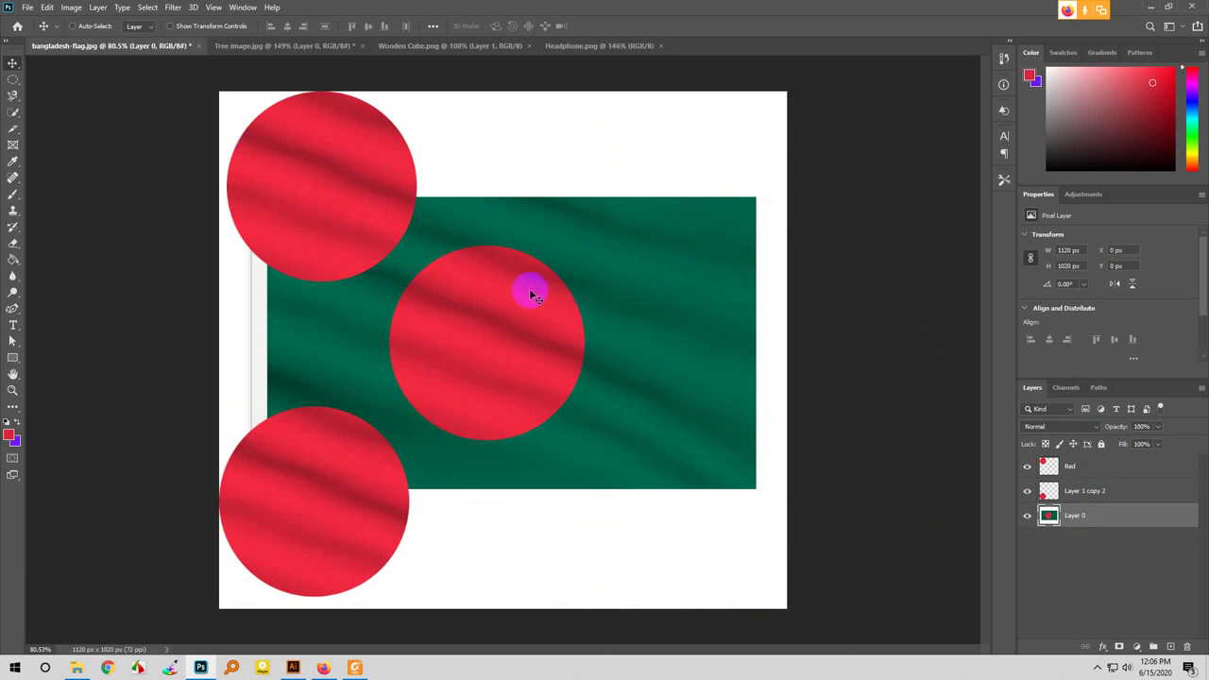
- Select Red and Layer 1 copy 2 together and move both discs to about X 29 px, Y 12 px
click(1082, 467)
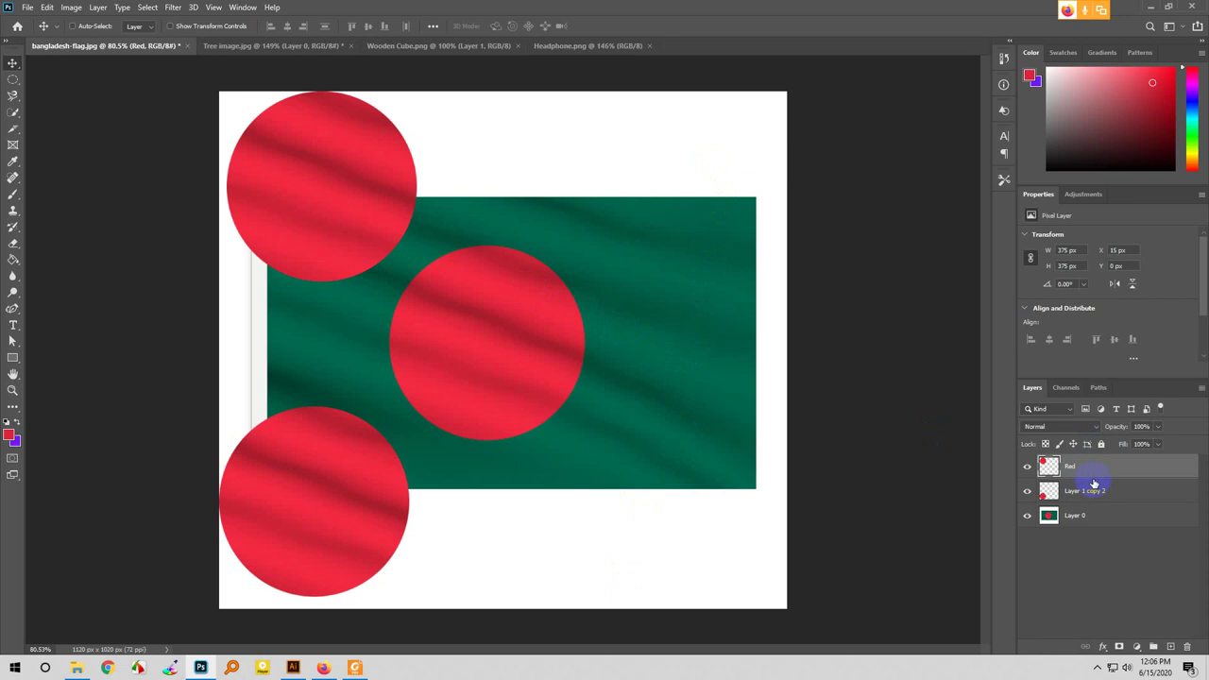
shift+click(1110, 490)
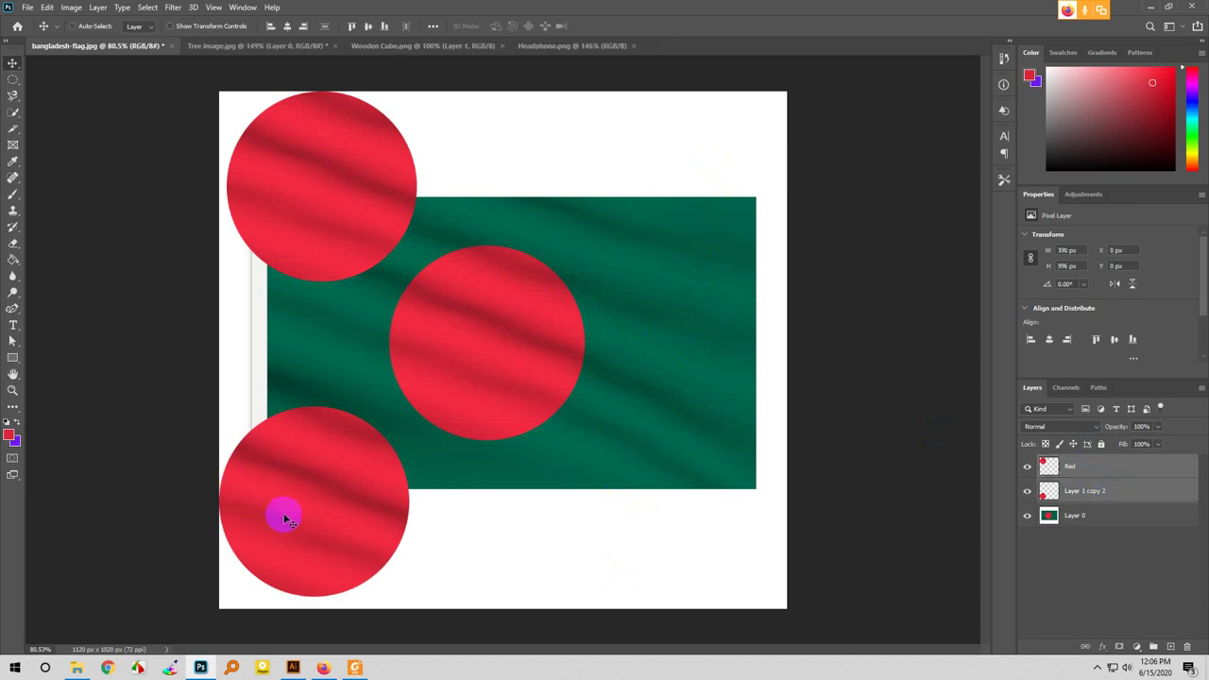
mouse_move(285, 518)
mouse_down()
mouse_move(774, 513)
mouse_move(318, 504)
mouse_move(693, 508)
mouse_move(353, 494)
mouse_move(679, 530)
mouse_move(273, 526)
mouse_move(637, 538)
mouse_move(292, 508)
mouse_move(741, 512)
mouse_move(252, 504)
mouse_move(303, 517)
mouse_up()
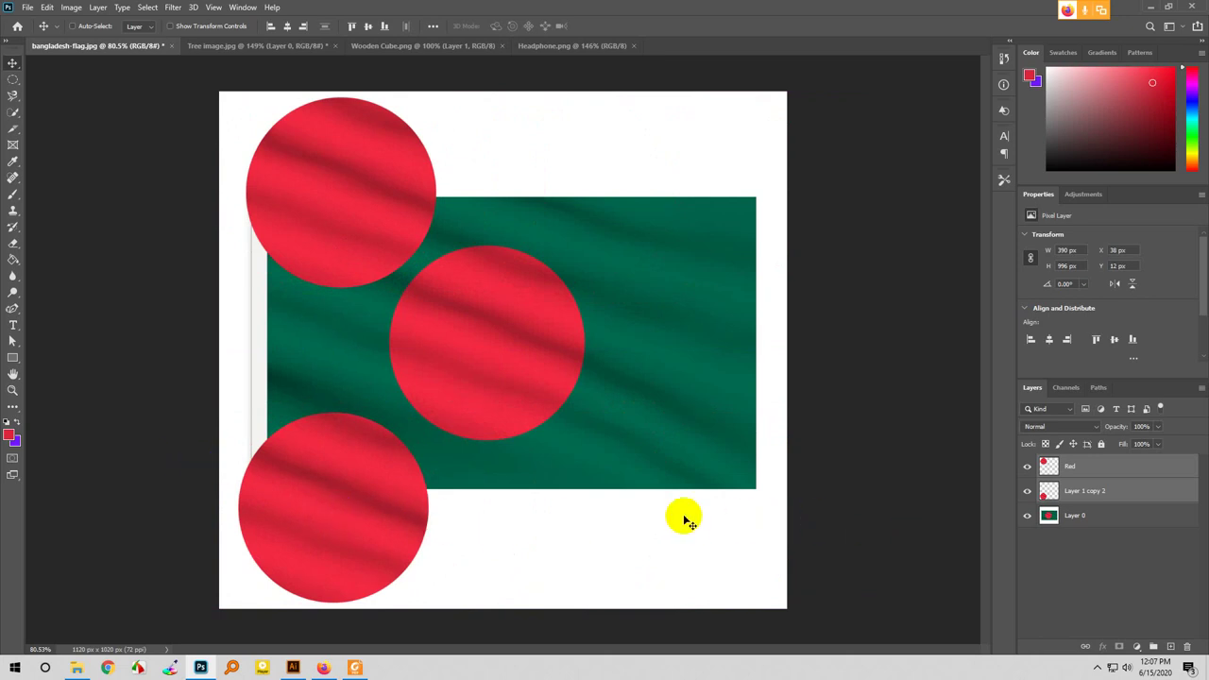
click(1074, 466)
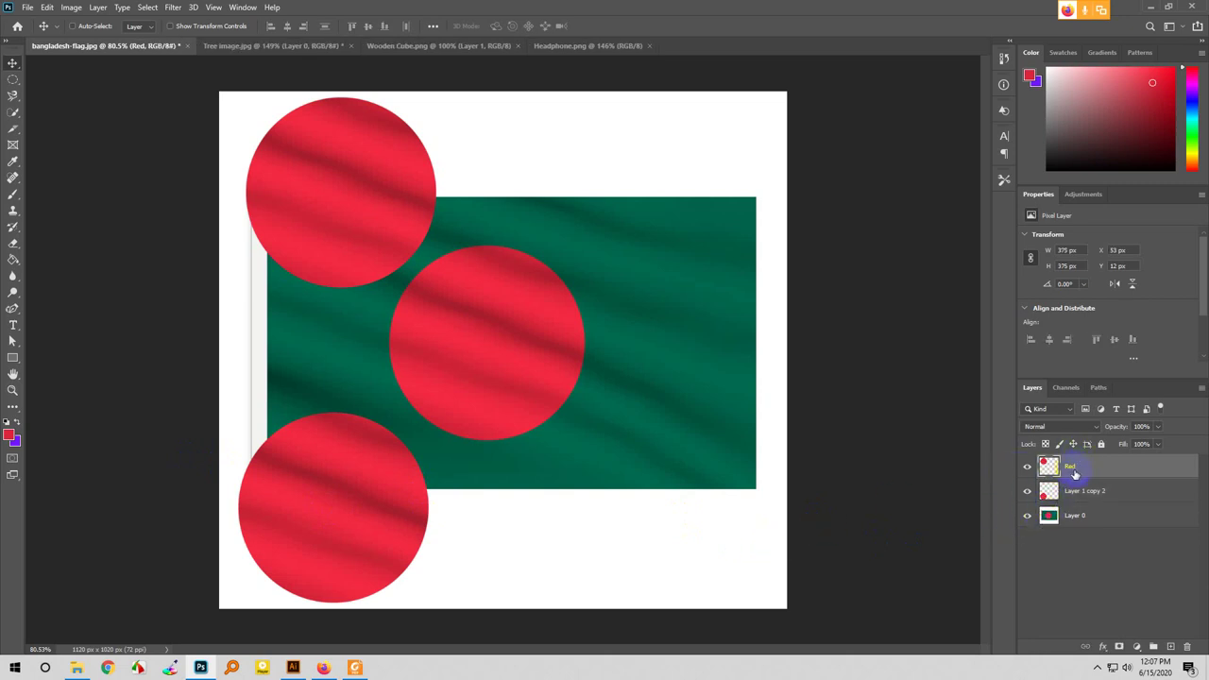
shift+click(1100, 492)
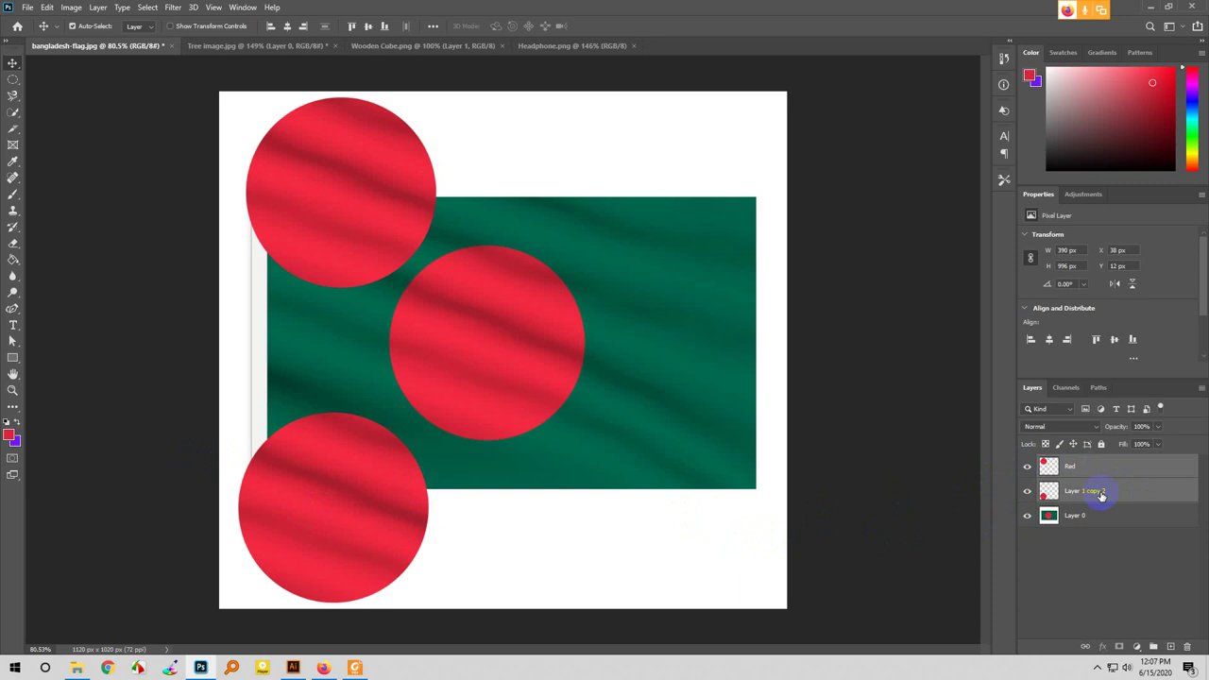
mouse_move(358, 508)
mouse_down()
mouse_move(554, 504)
mouse_move(745, 522)
mouse_move(327, 496)
mouse_move(699, 507)
mouse_move(346, 508)
mouse_move(368, 515)
mouse_up()
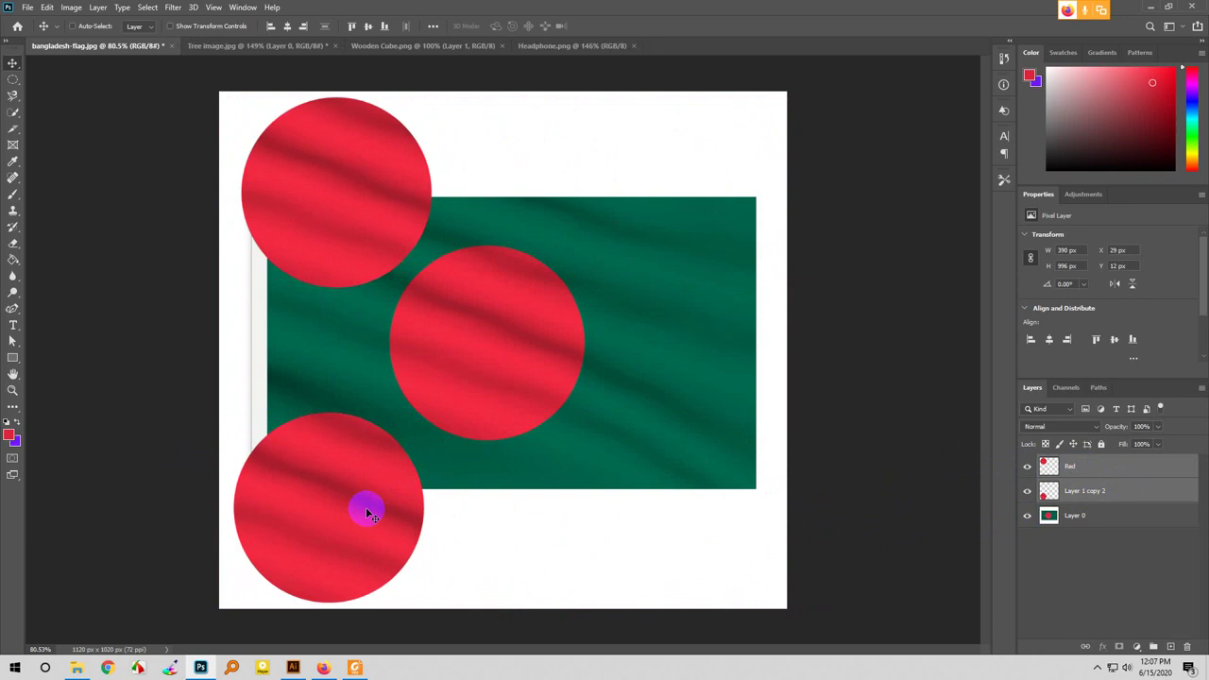
- Duplicate the selected Red and Layer 1 copy 2 layers and move both copies to the canvas's right side at about X 725 px
alt+click(365, 507)
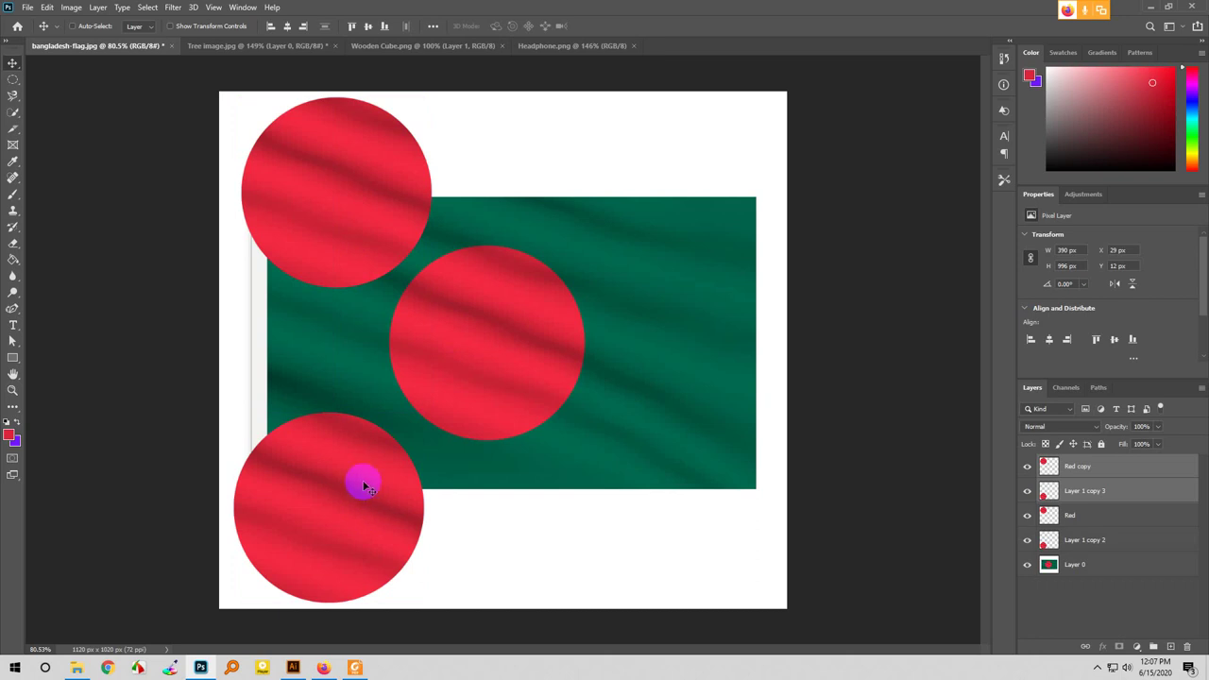
drag(364, 485, 706, 488)
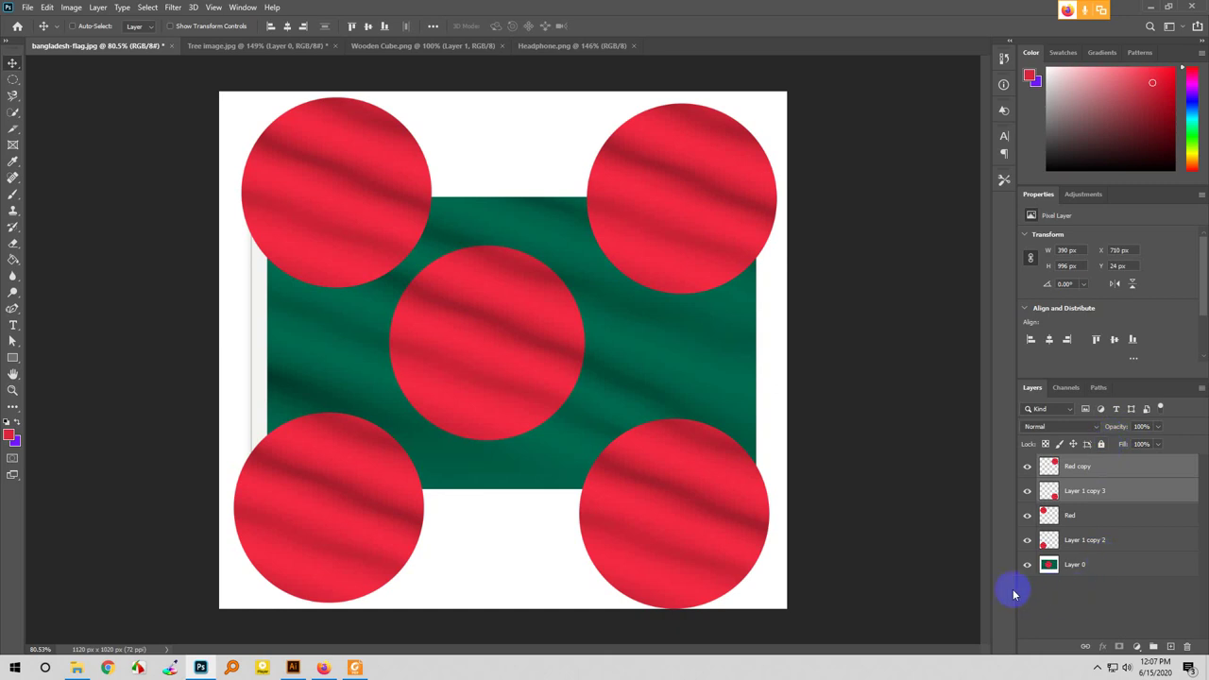
click(718, 525)
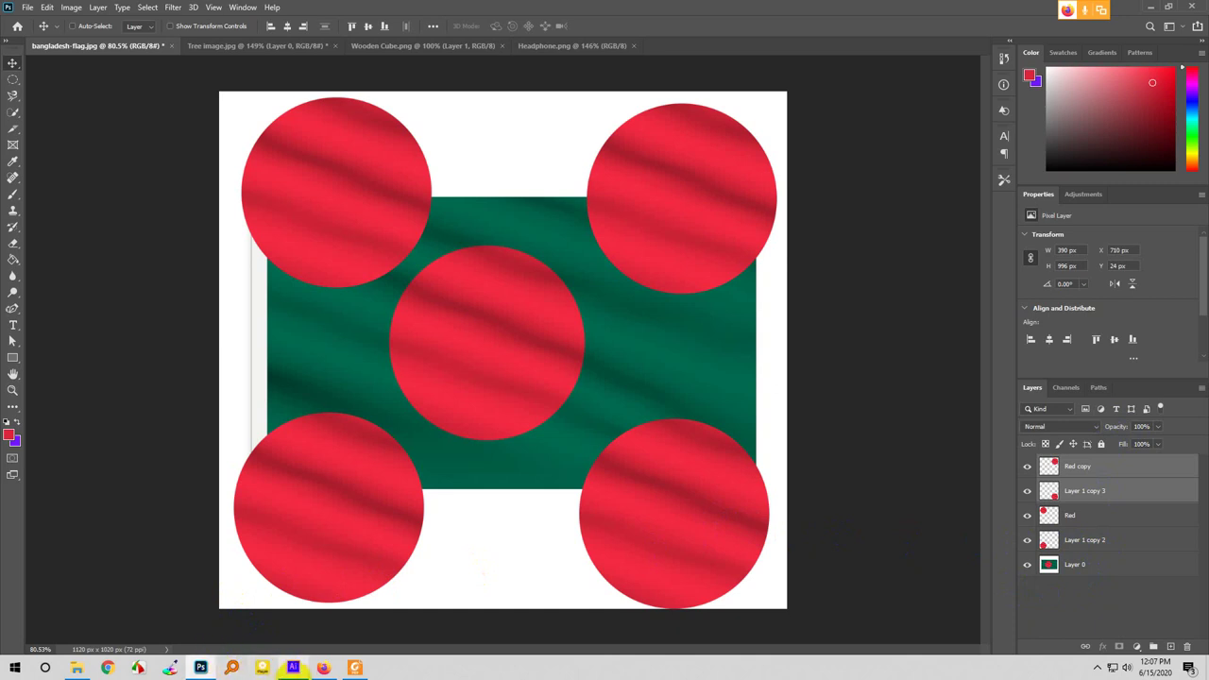
mouse_move(300, 669)
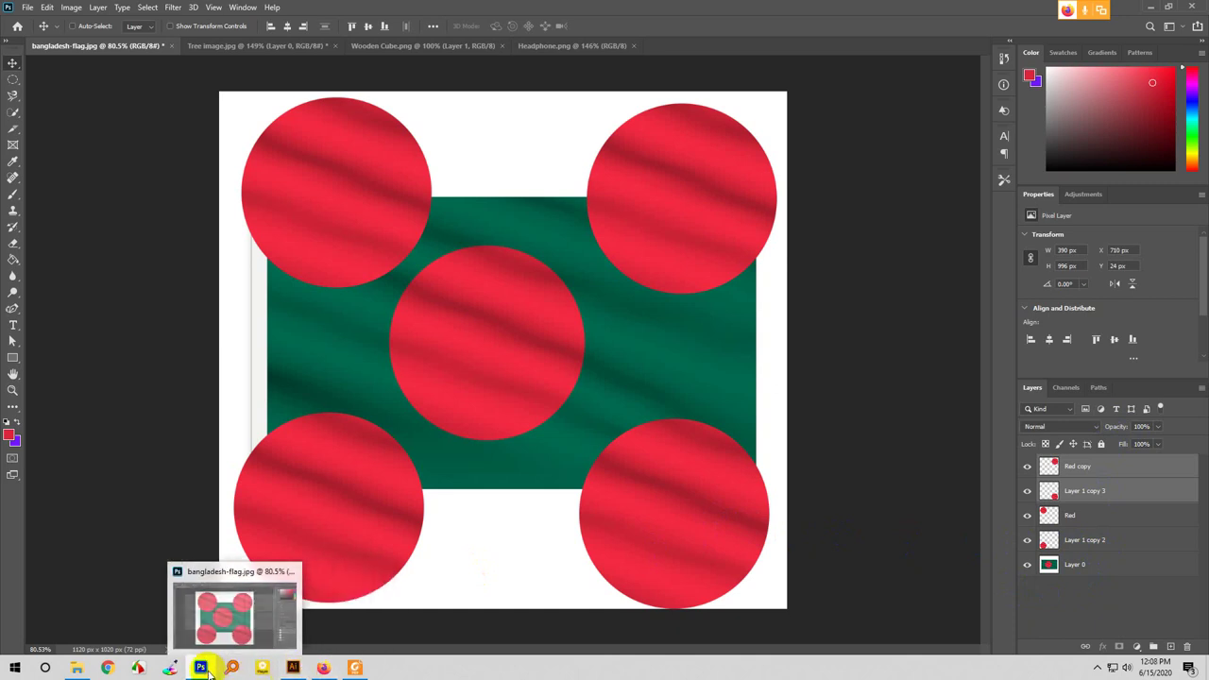
mouse_move(669, 557)
mouse_down()
mouse_move(675, 529)
mouse_move(676, 560)
mouse_up()
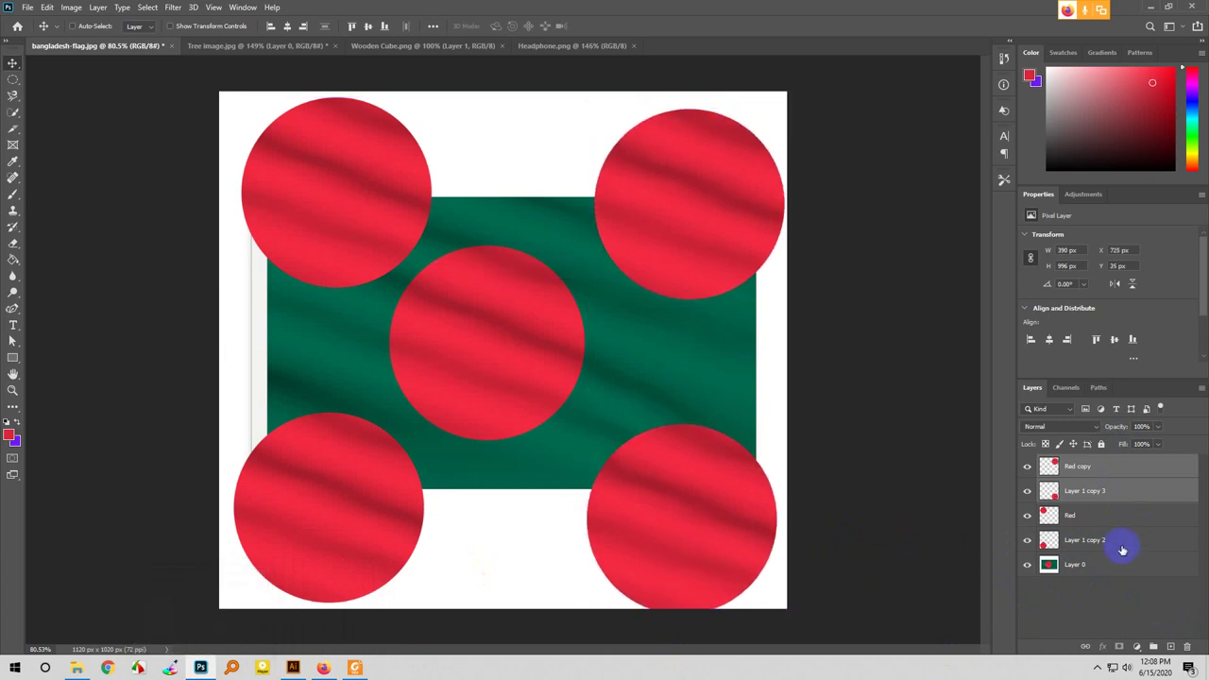
- Select Layer 1 copy 2, check the Google Meet call in Firefox, and return to Photoshop
click(1120, 546)
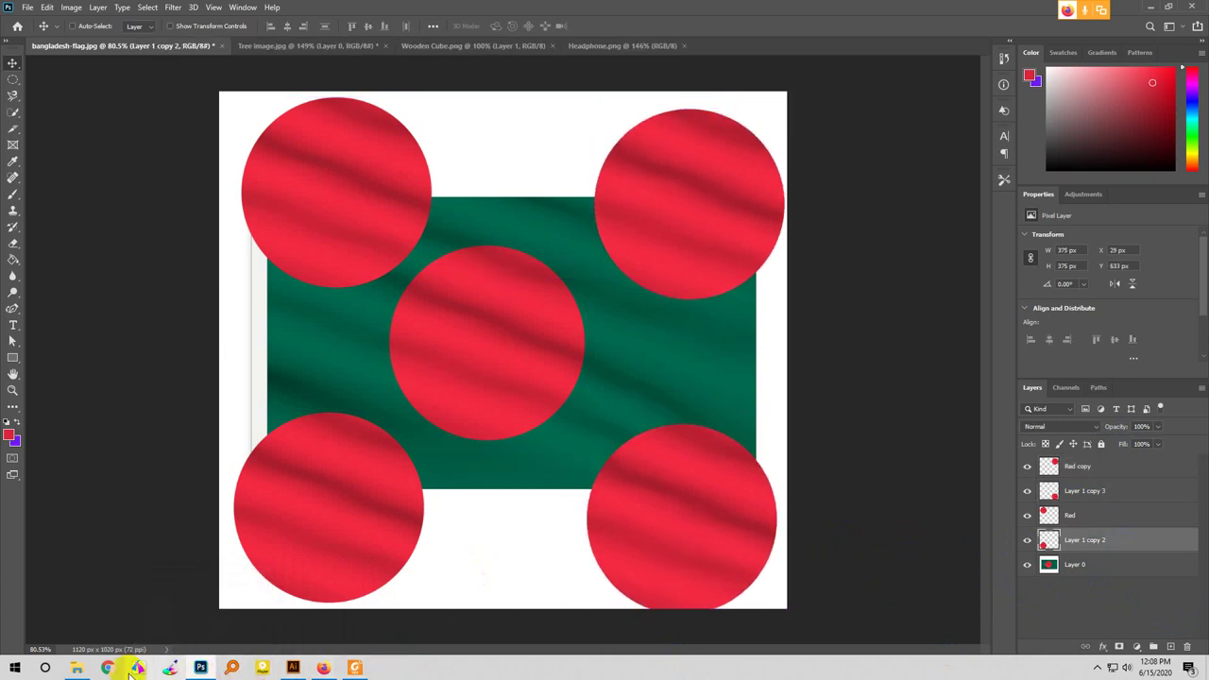
click(323, 668)
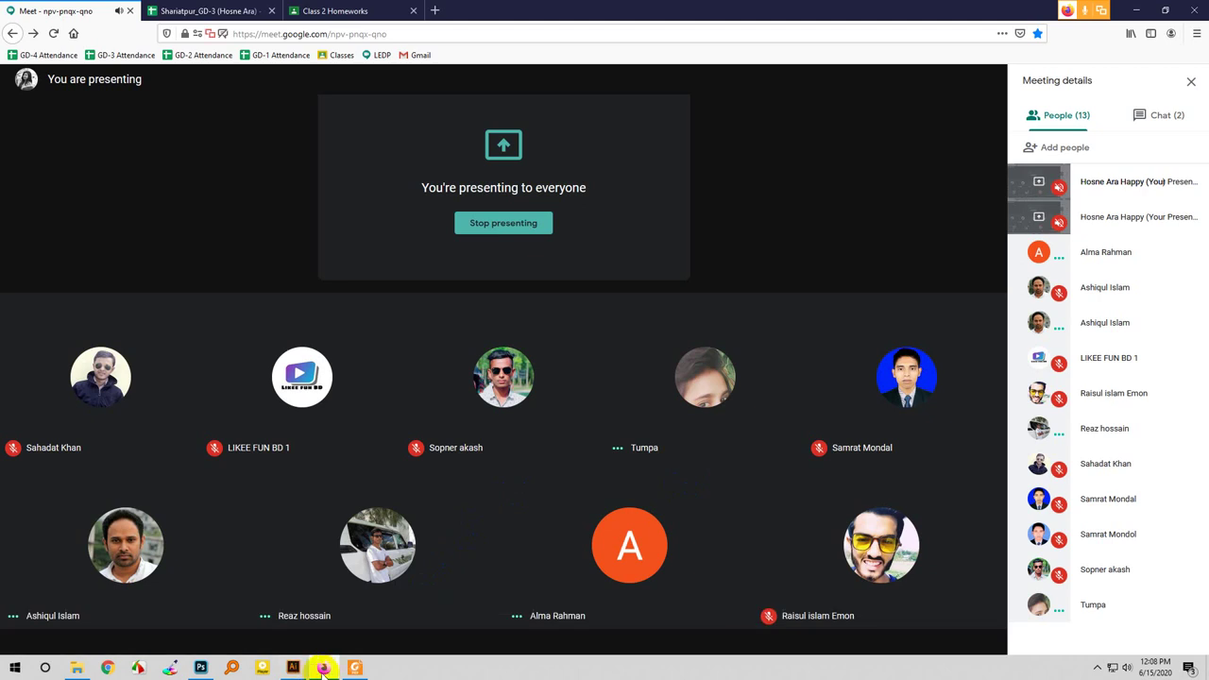
click(201, 667)
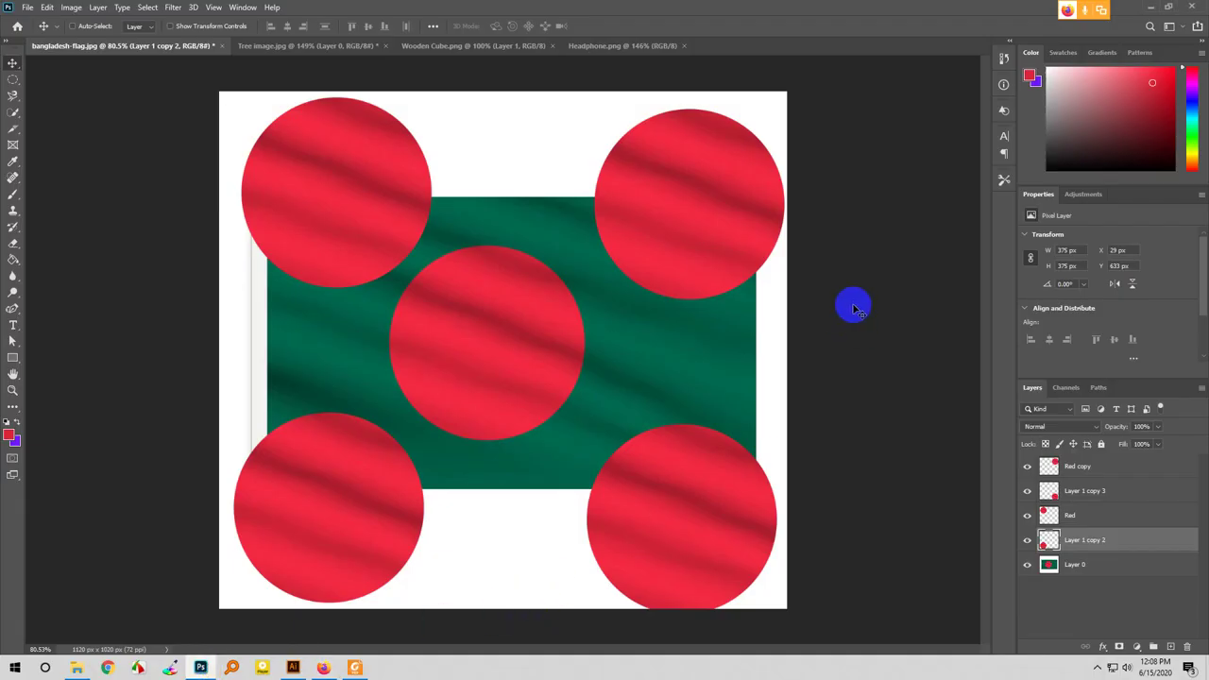
- Select the Red layer and move its disc to about X -31 px, Y 67 px
click(1140, 516)
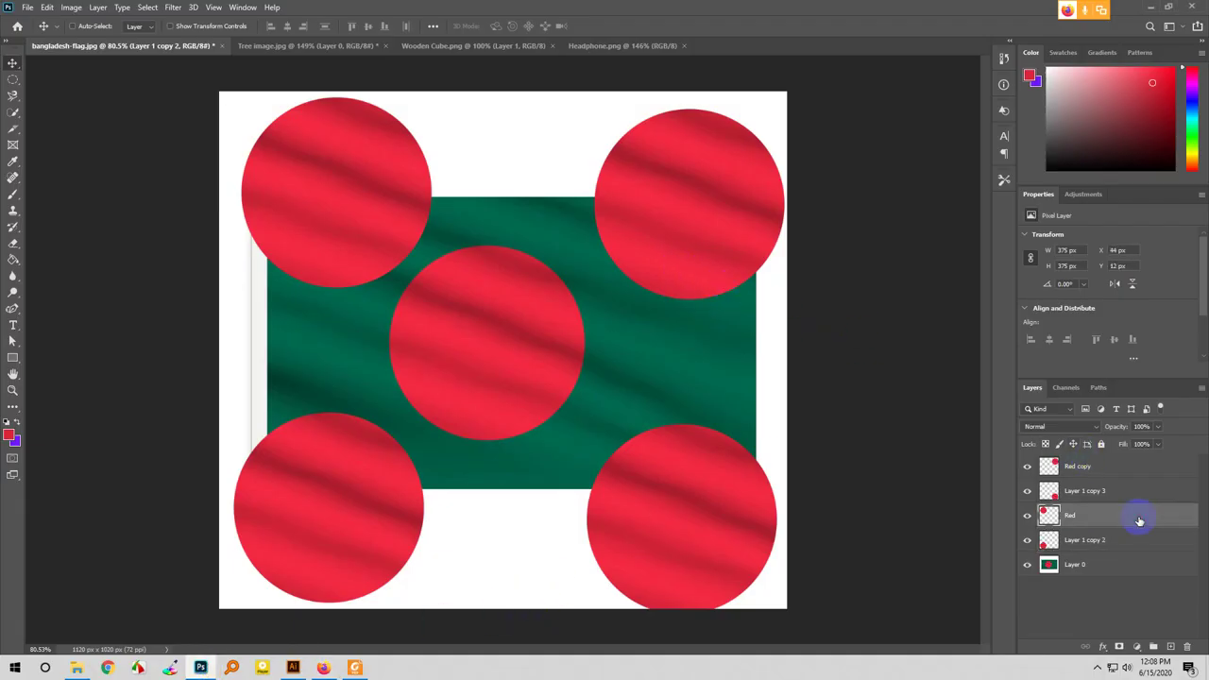
drag(702, 210, 633, 250)
drag(316, 237, 300, 218)
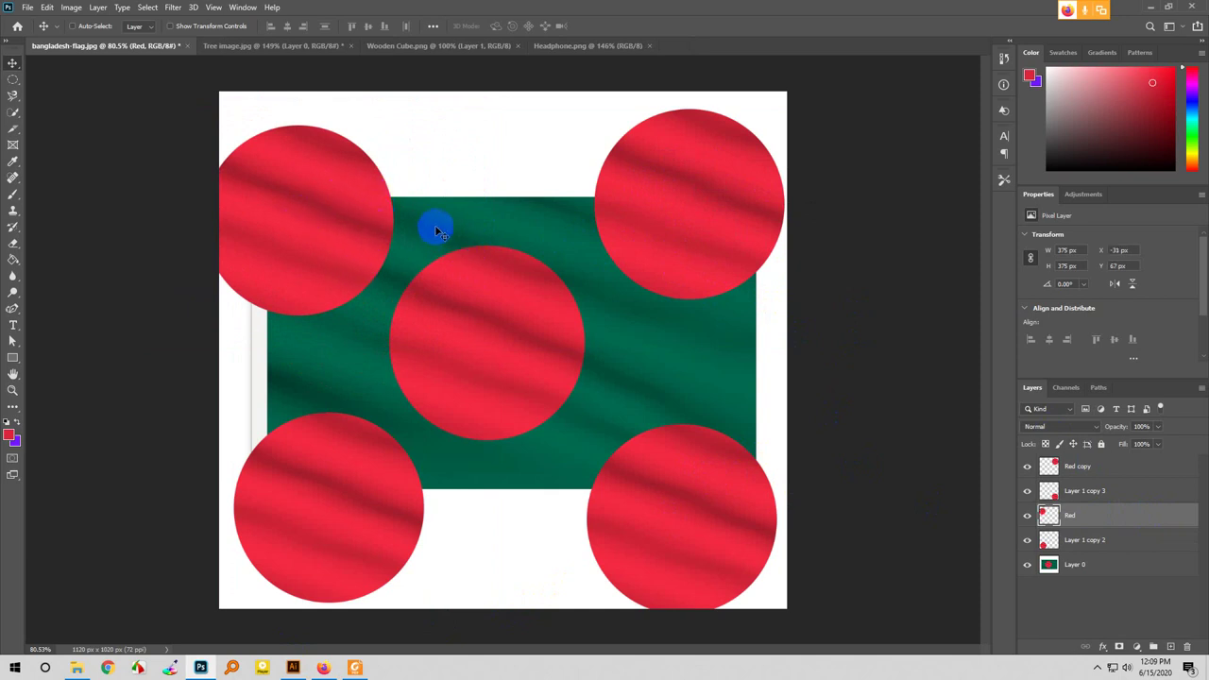
- Lower the Red layer's opacity to 40% and move its disc over the flag's upper-left corner at about X 29 px, Y 77 px
click(1158, 427)
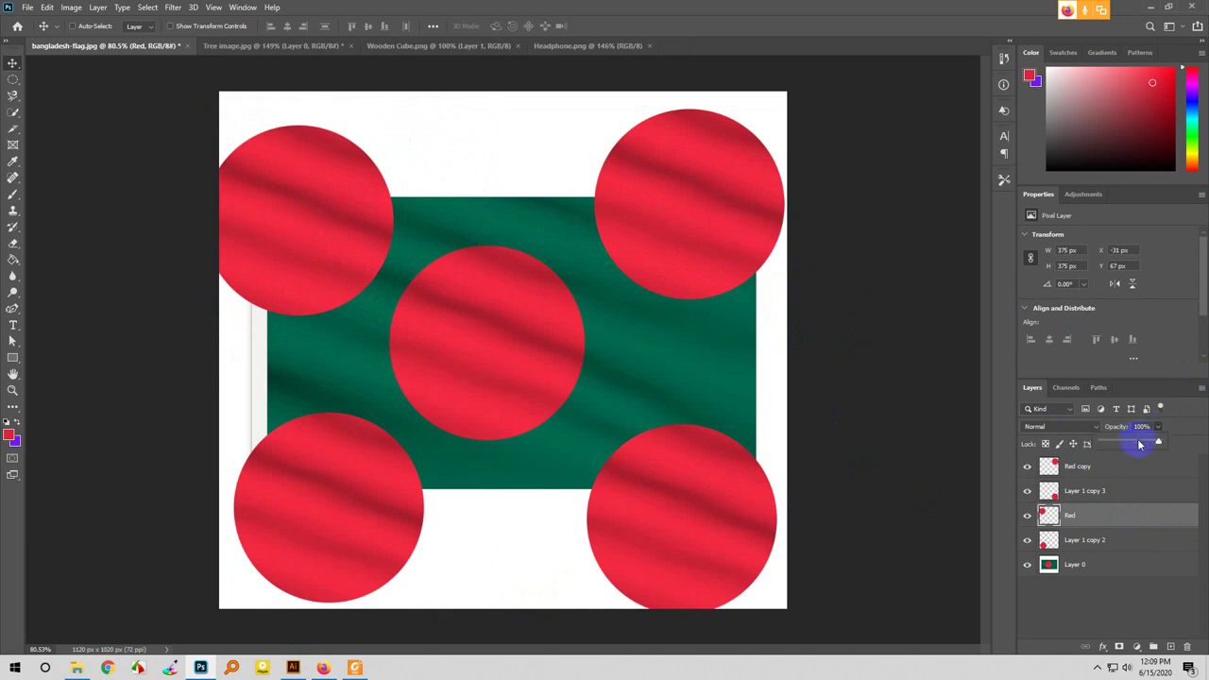
drag(1152, 444, 1124, 448)
mouse_move(359, 248)
mouse_down()
mouse_move(445, 221)
mouse_move(408, 194)
mouse_move(378, 238)
mouse_move(397, 235)
mouse_move(369, 229)
mouse_up()
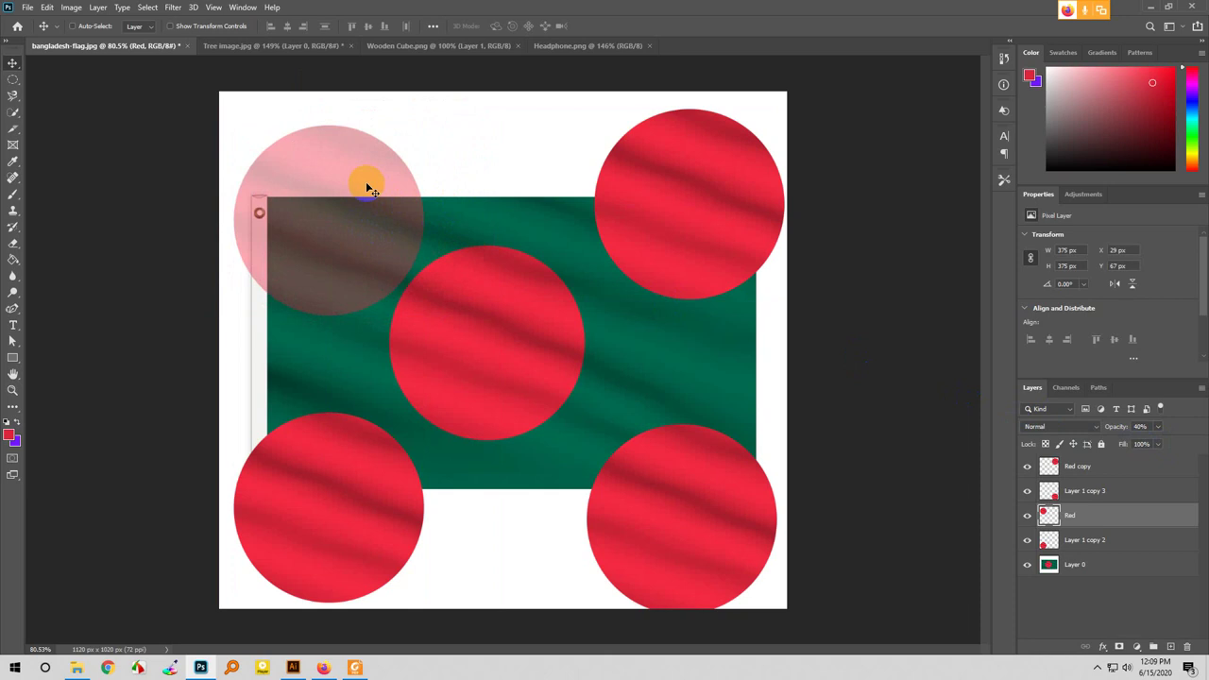
mouse_move(373, 197)
mouse_down()
mouse_move(385, 183)
mouse_move(359, 197)
mouse_move(371, 196)
mouse_up()
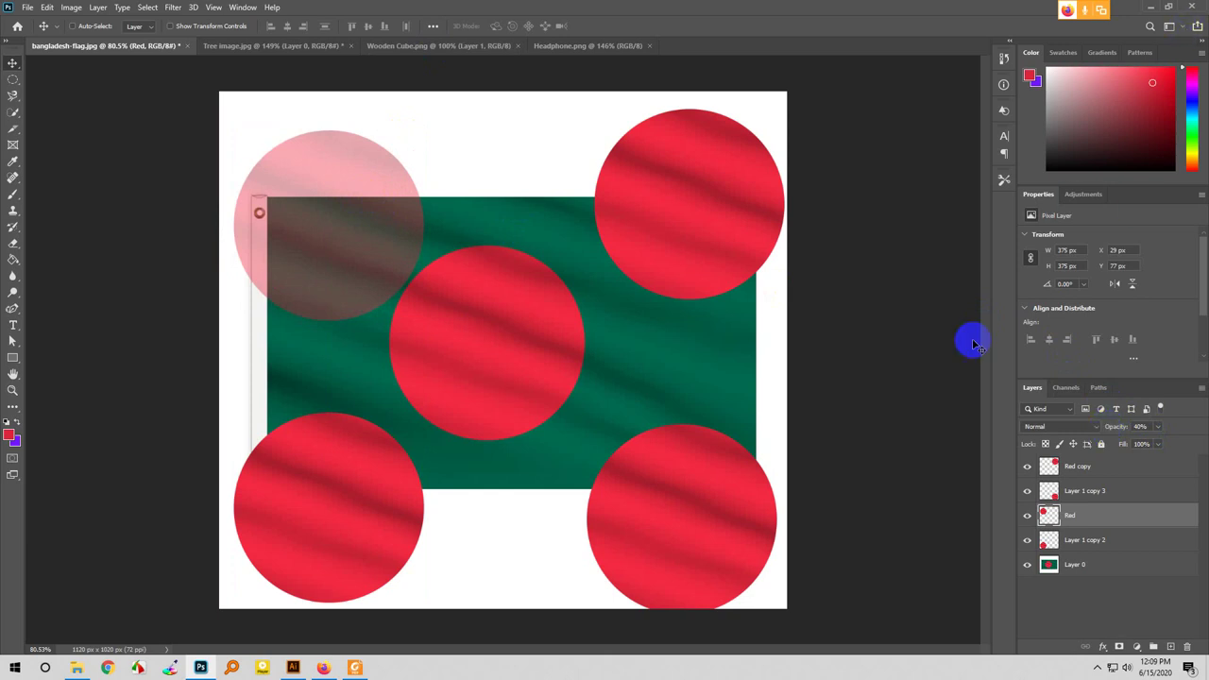
- Switch to the Intro To Graphic Design PDF in Foxit Reader
click(354, 667)
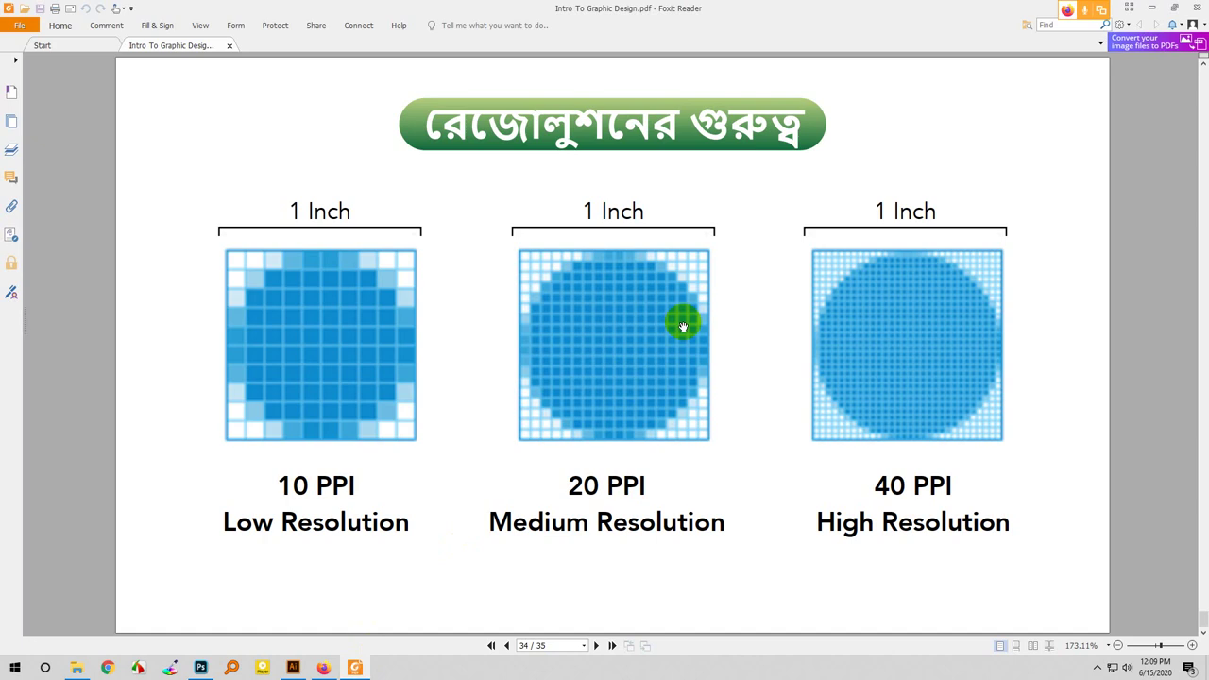
- Go to the first page of the PDF and page forward to the photo retouching slide on page 19
click(492, 645)
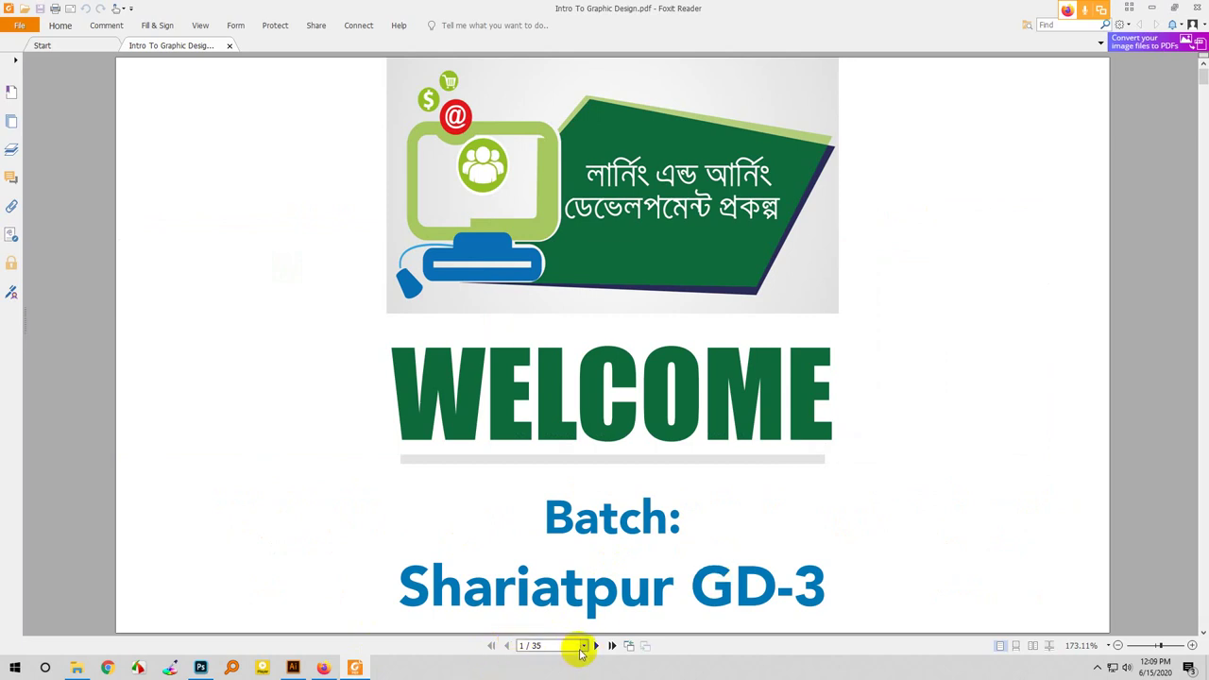
click(596, 646)
click(596, 646)
click(596, 646)
click(596, 646)
click(596, 646)
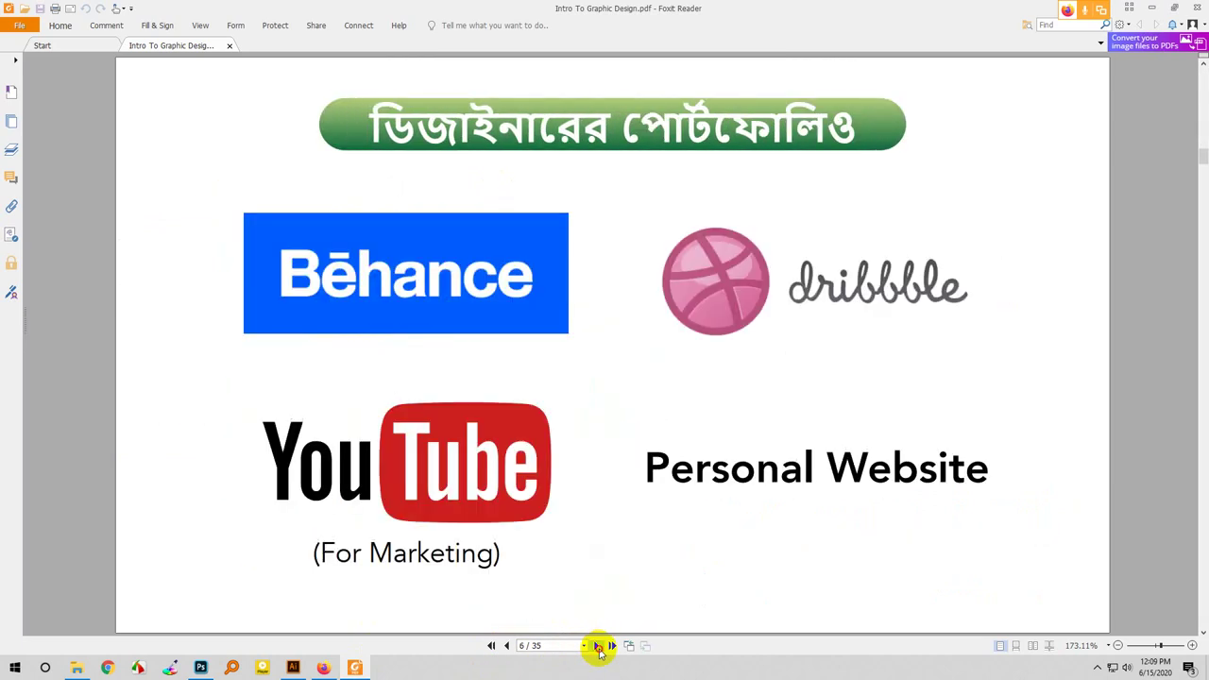
click(597, 647)
click(597, 647)
click(597, 647)
click(597, 647)
click(597, 647)
click(597, 647)
click(597, 647)
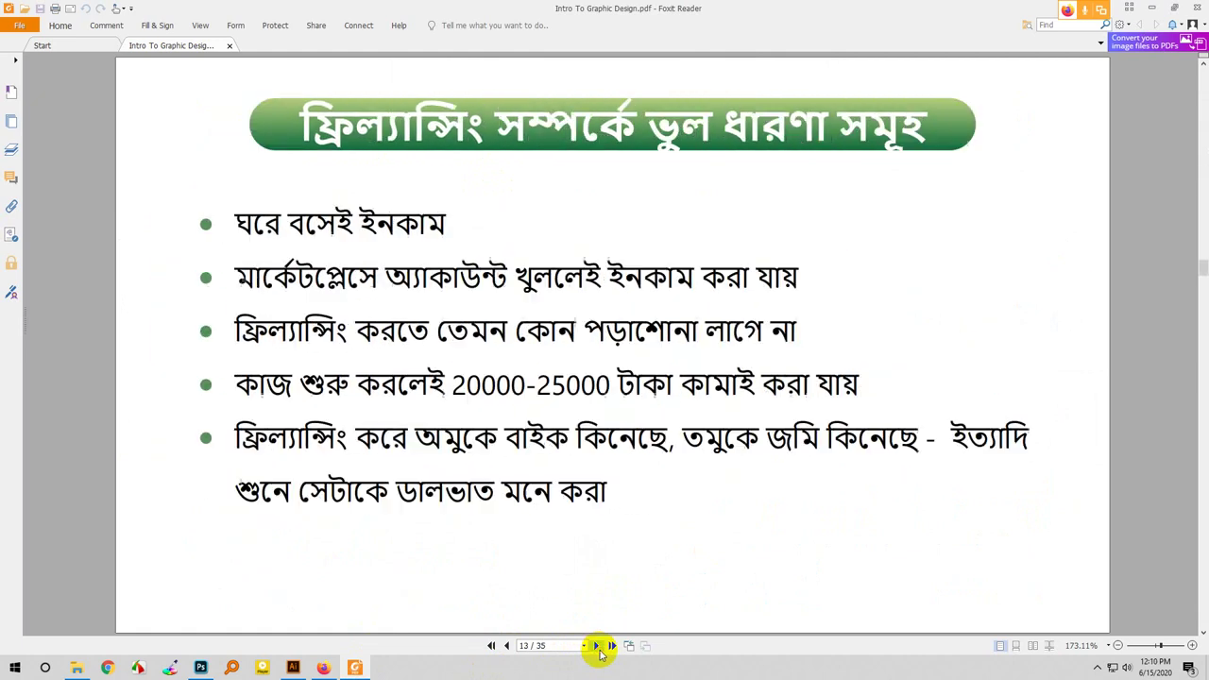
click(597, 647)
click(597, 647)
click(597, 648)
click(597, 647)
click(597, 647)
click(597, 647)
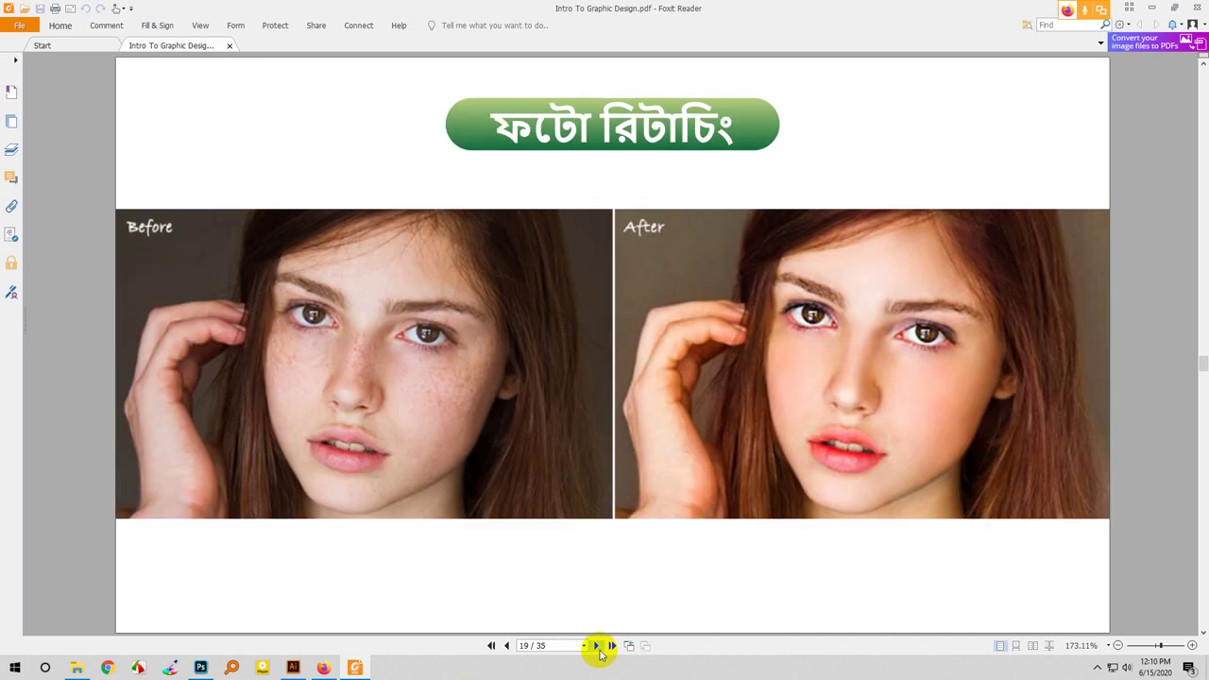
- View the PDF's last page and return to its first page, briefly checking the flag document in Photoshop before coming back
click(611, 646)
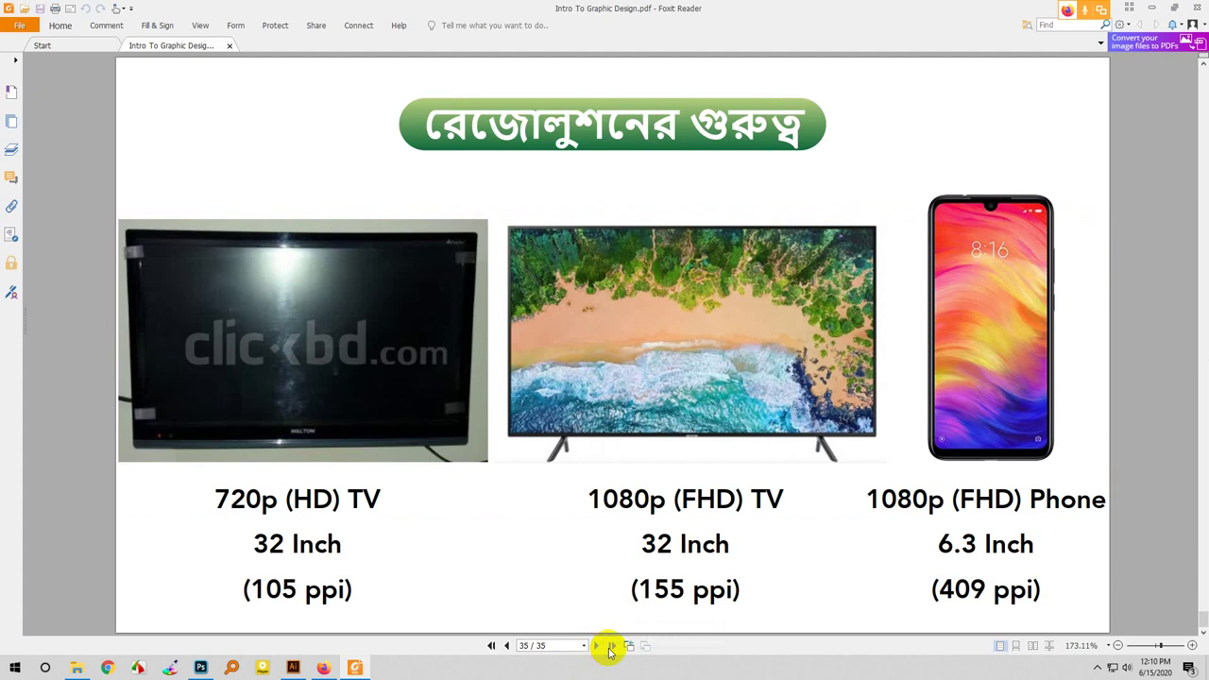
click(490, 647)
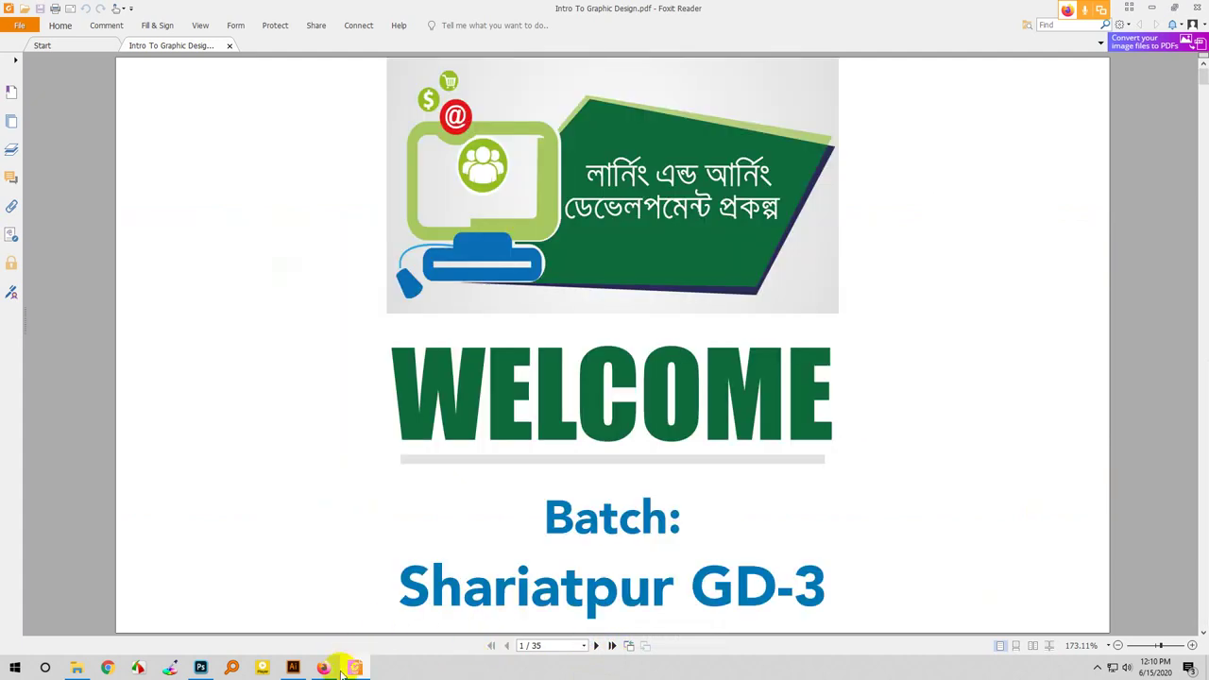
click(200, 668)
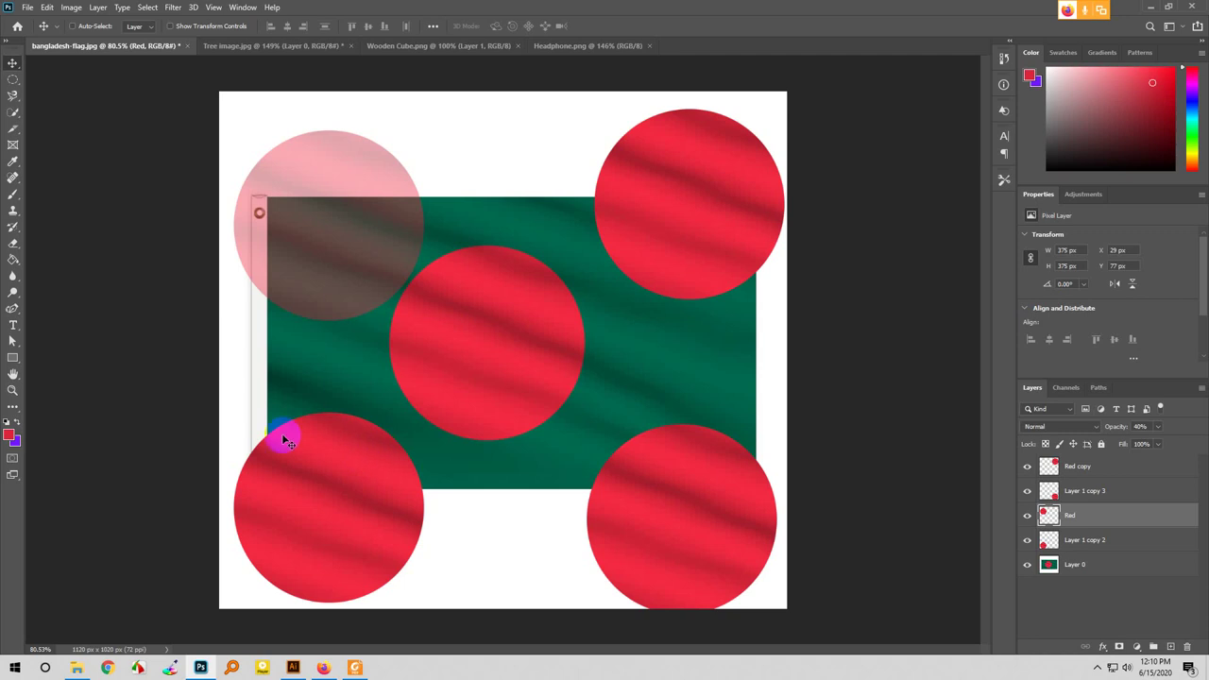
click(354, 668)
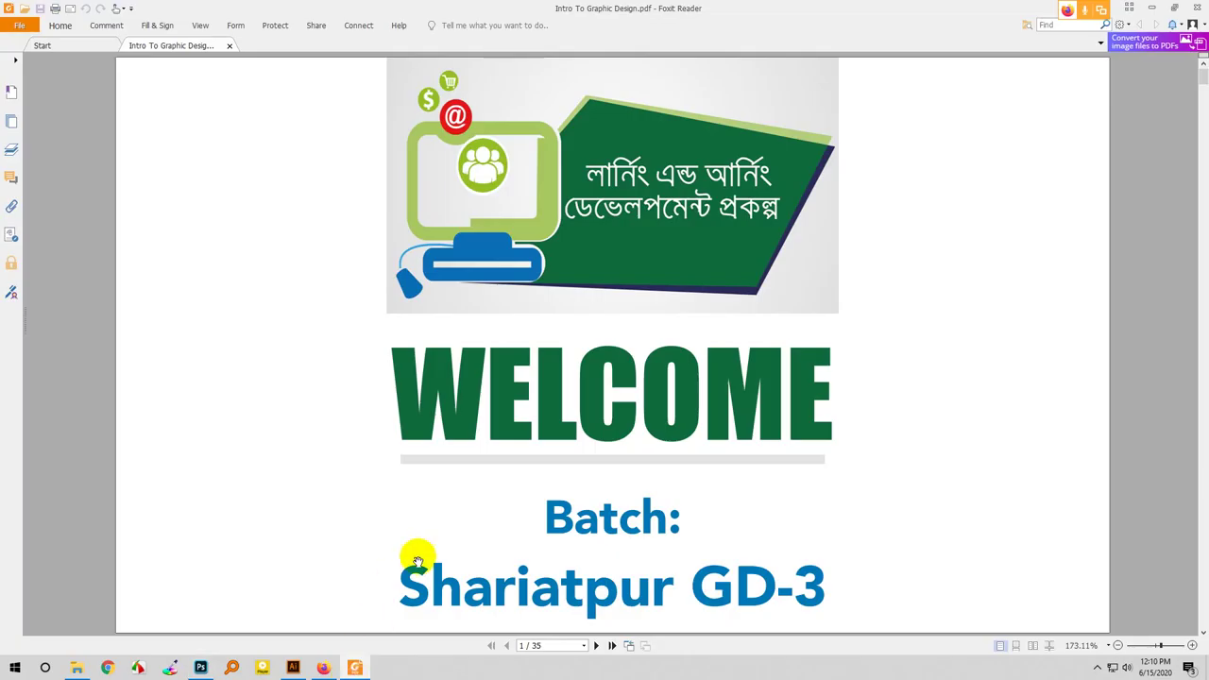
- Page through the PDF from the welcome slide to the photo manipulation examples on page 20
key(Right)
key(Right)
key(Right)
key(Right)
key(Right)
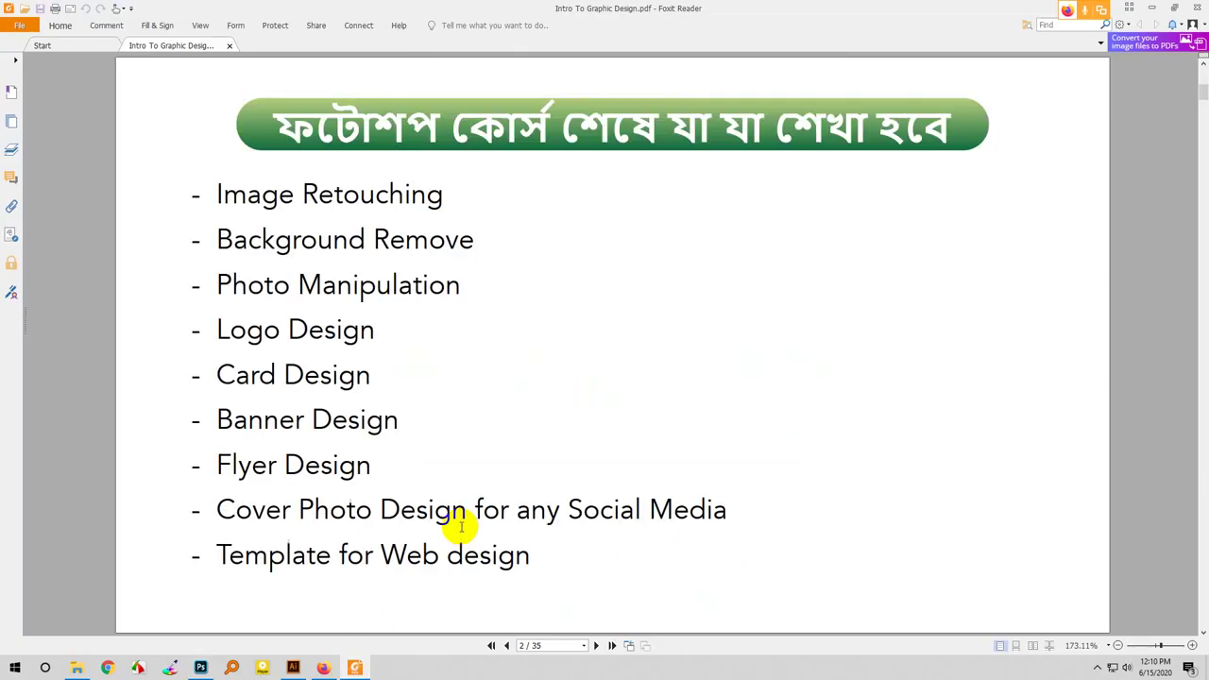
key(Right)
key(Right)
key(Right)
key(Right)
key(Right)
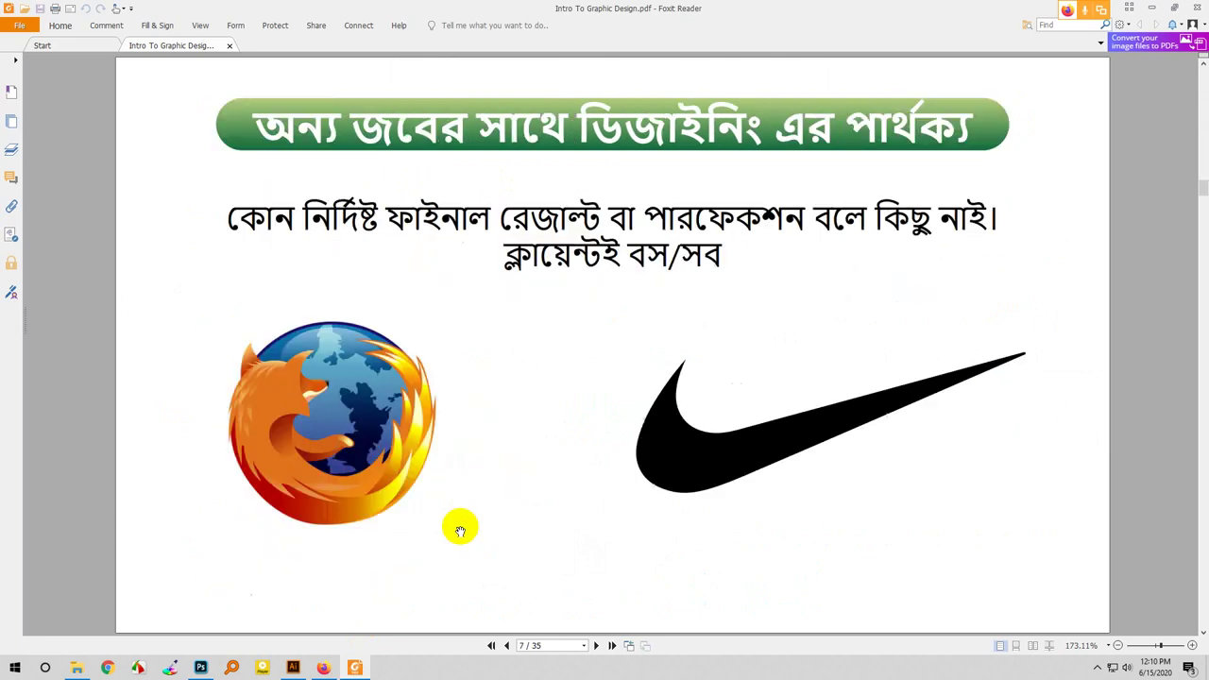
key(Right)
key(Right)
key(Right)
key(Right)
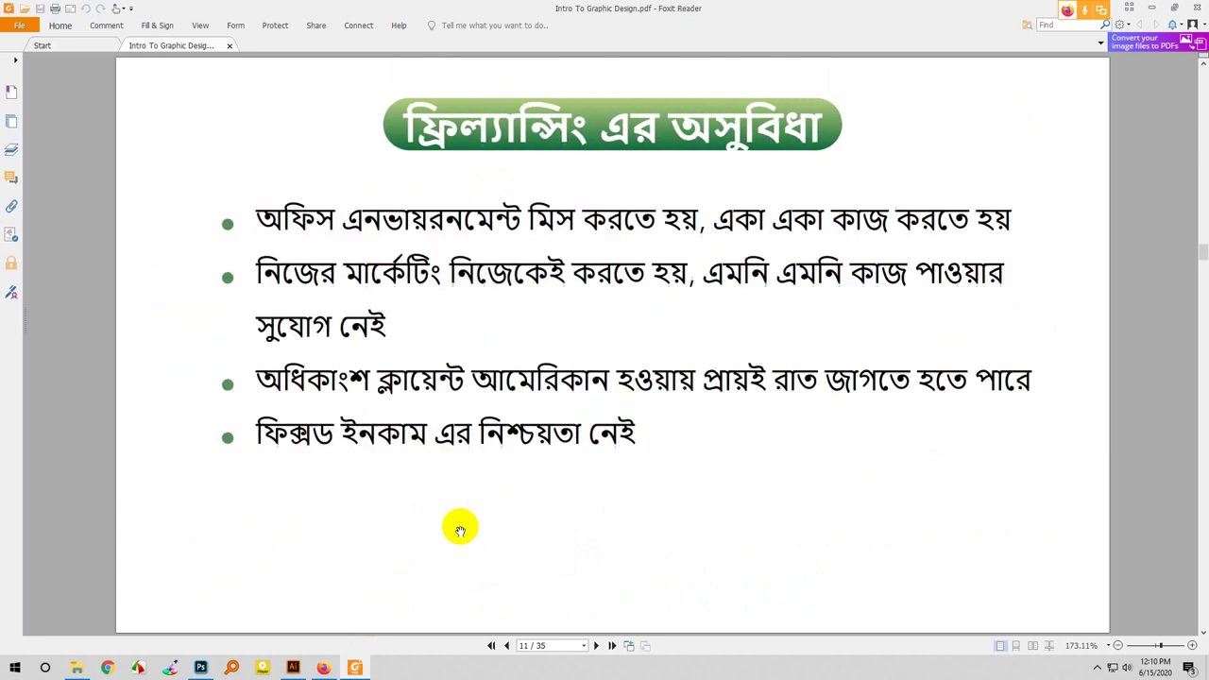
key(Right)
key(Right)
key(Right)
key(Right)
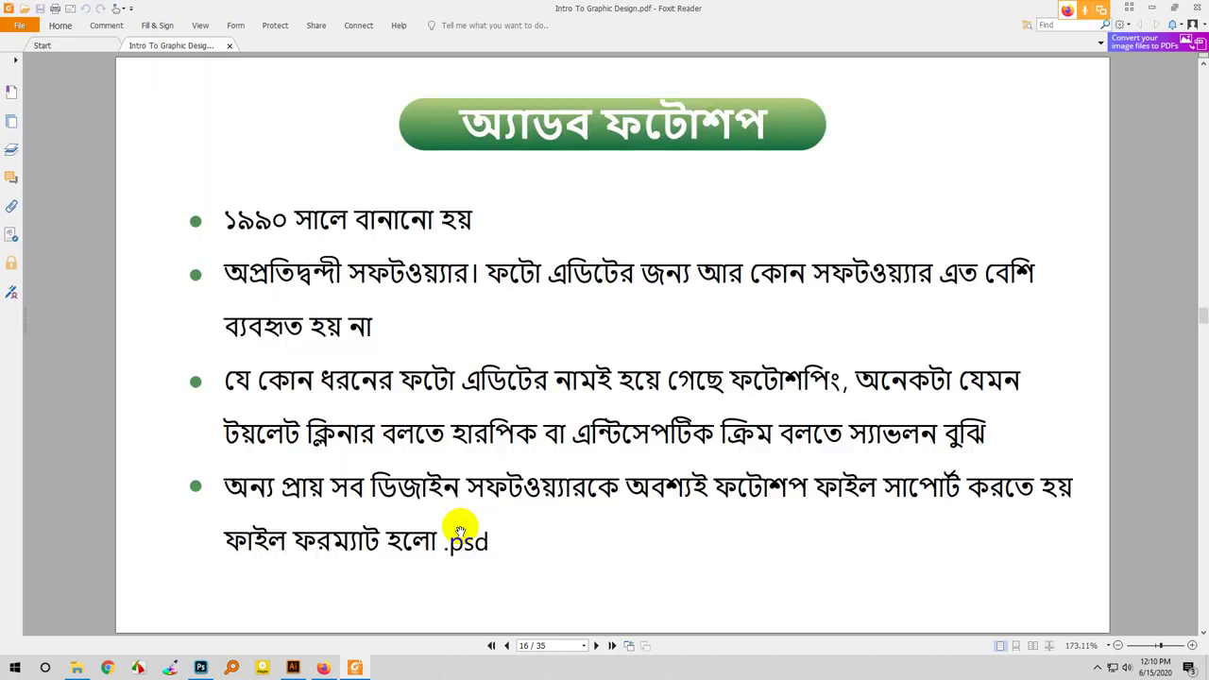
key(Right)
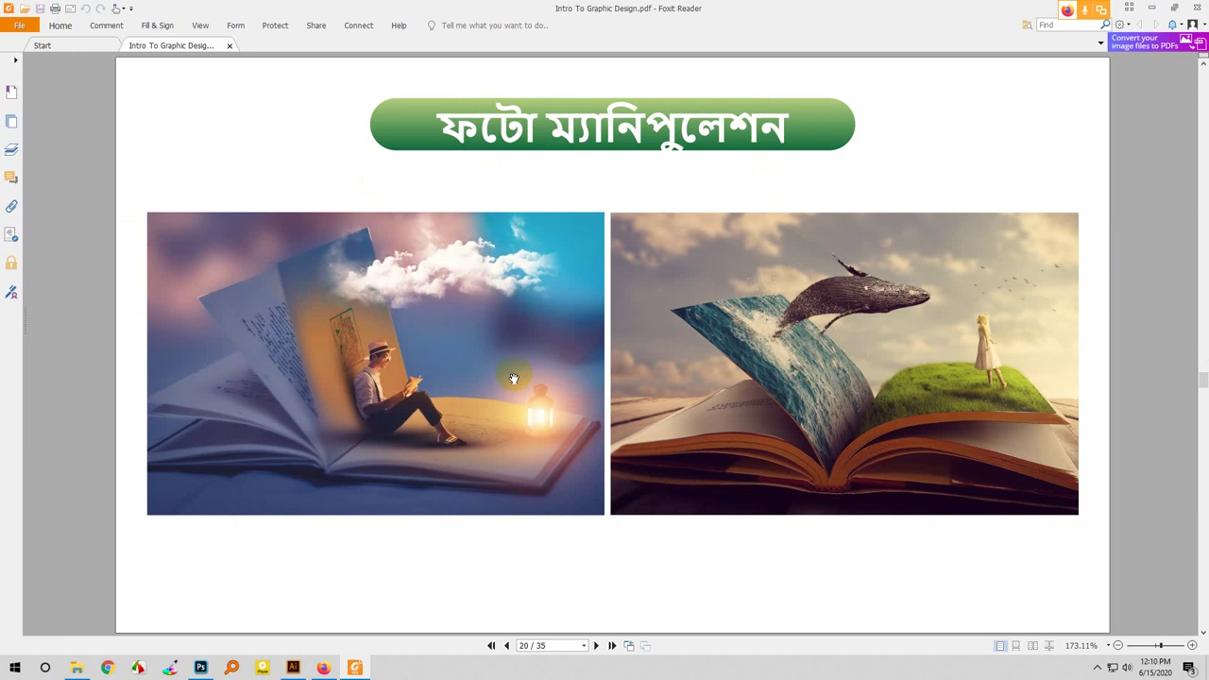
- Examine the Photoshop example slides on pages 17 to 20, covering background removal, photo retouching and photo manipulation
scroll(513, 378, up, 1)
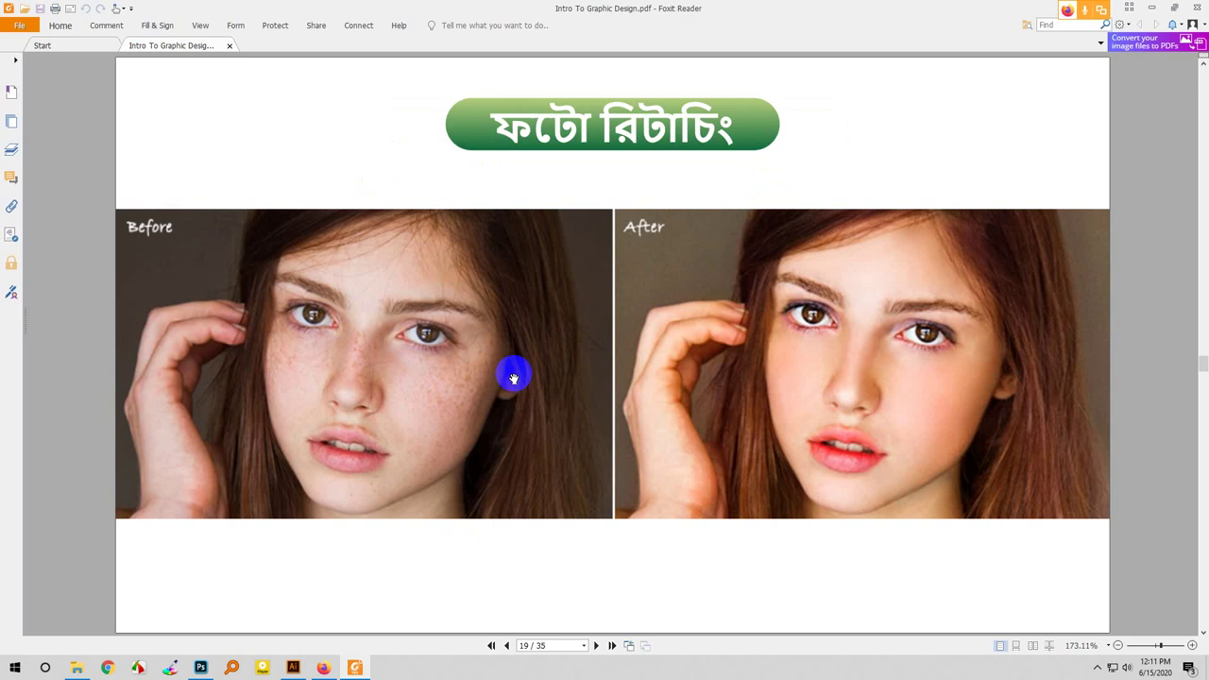
scroll(512, 379, up, 1)
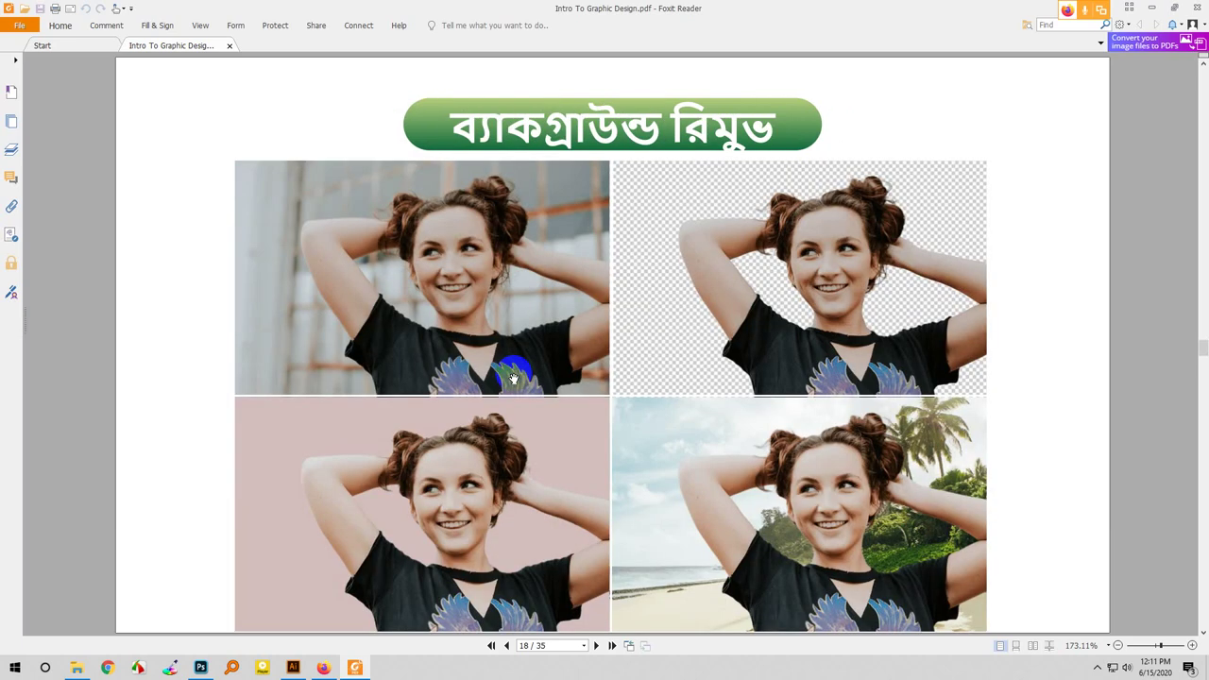
scroll(513, 379, down, 1)
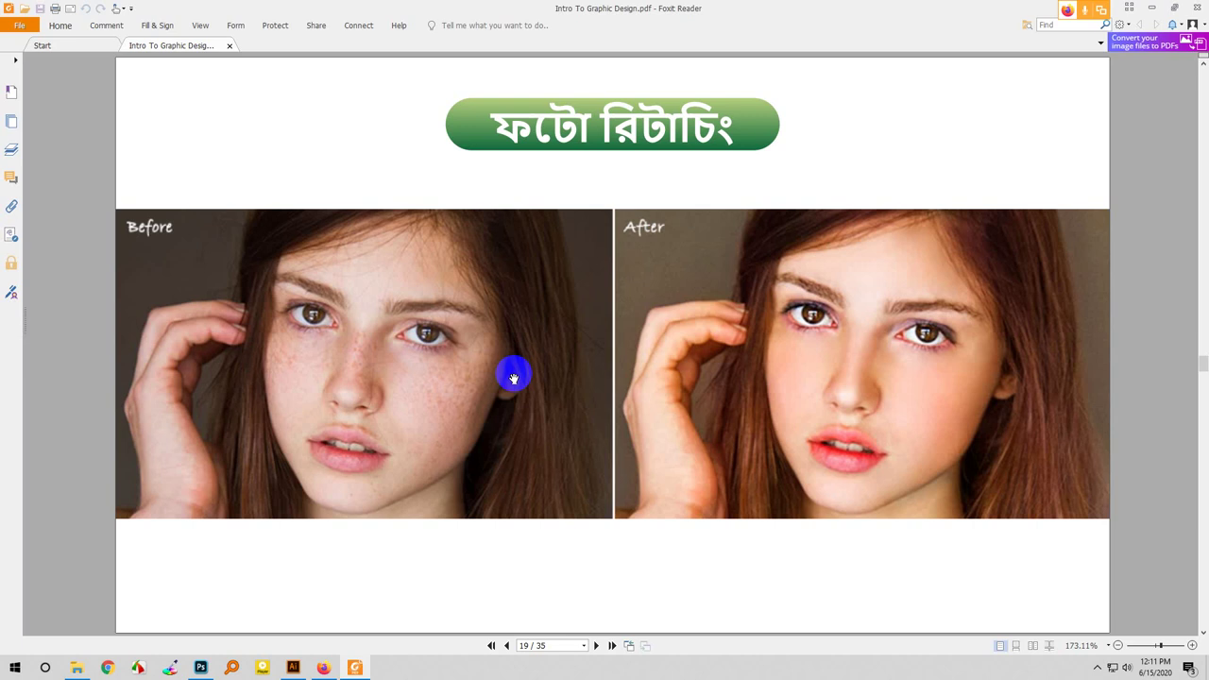
scroll(513, 378, up, 4)
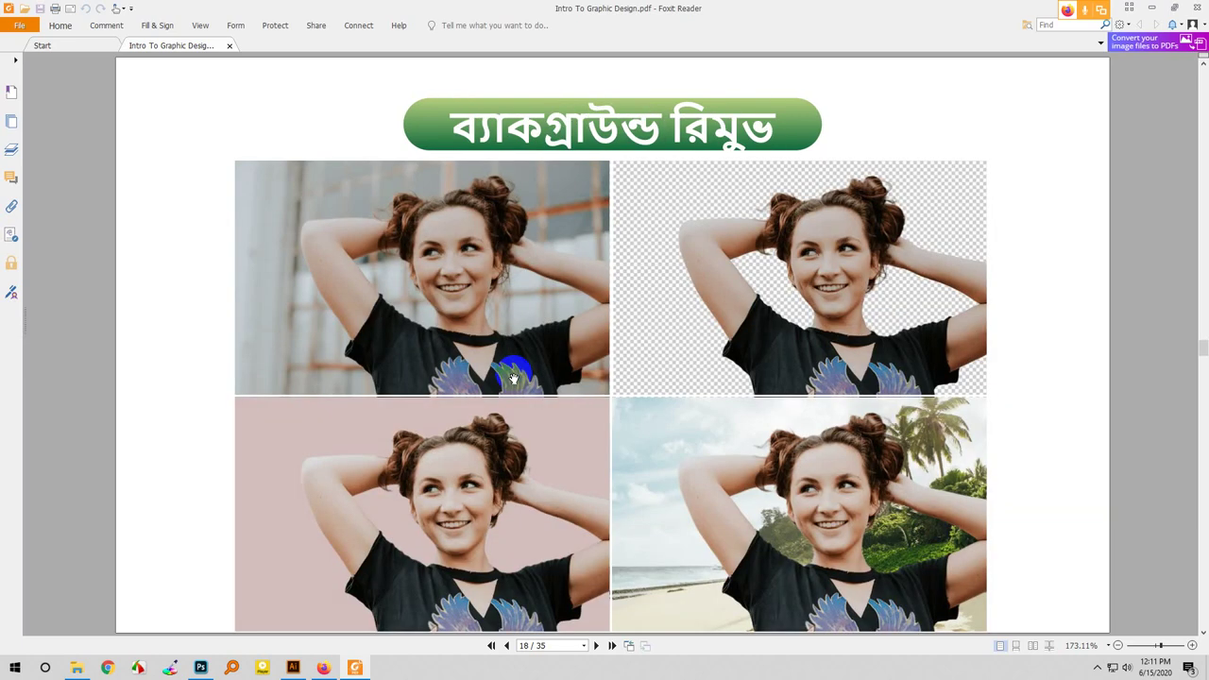
scroll(515, 373, down, 1)
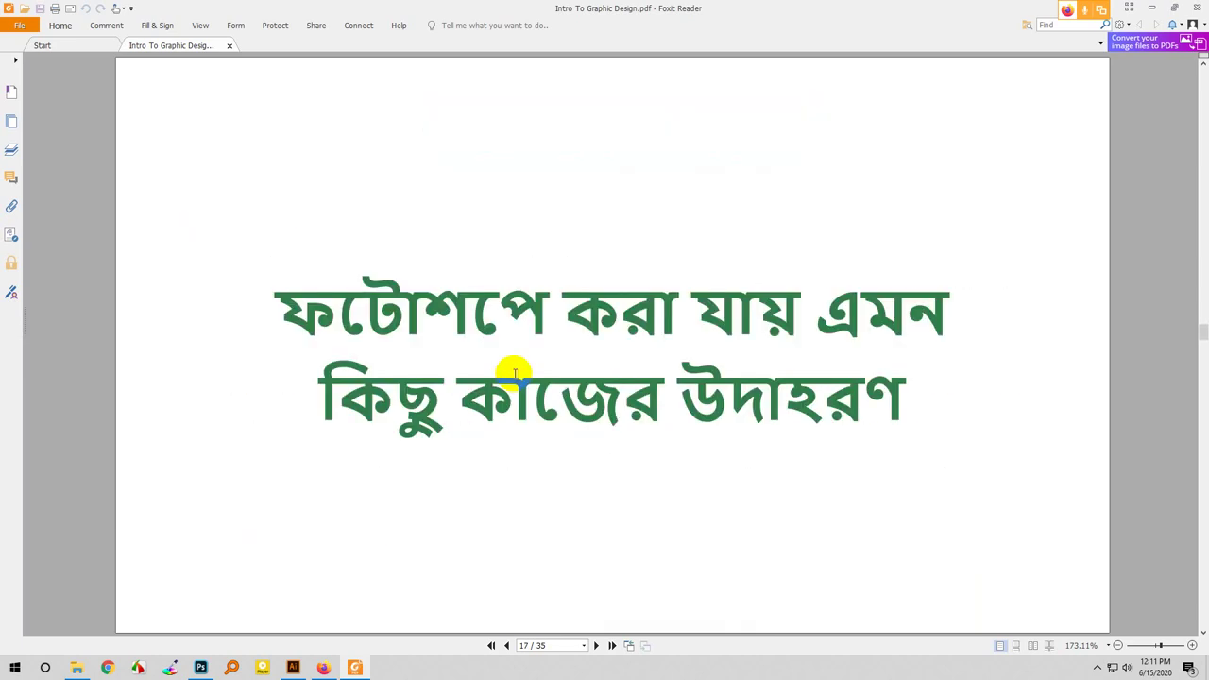
scroll(514, 375, down, 2)
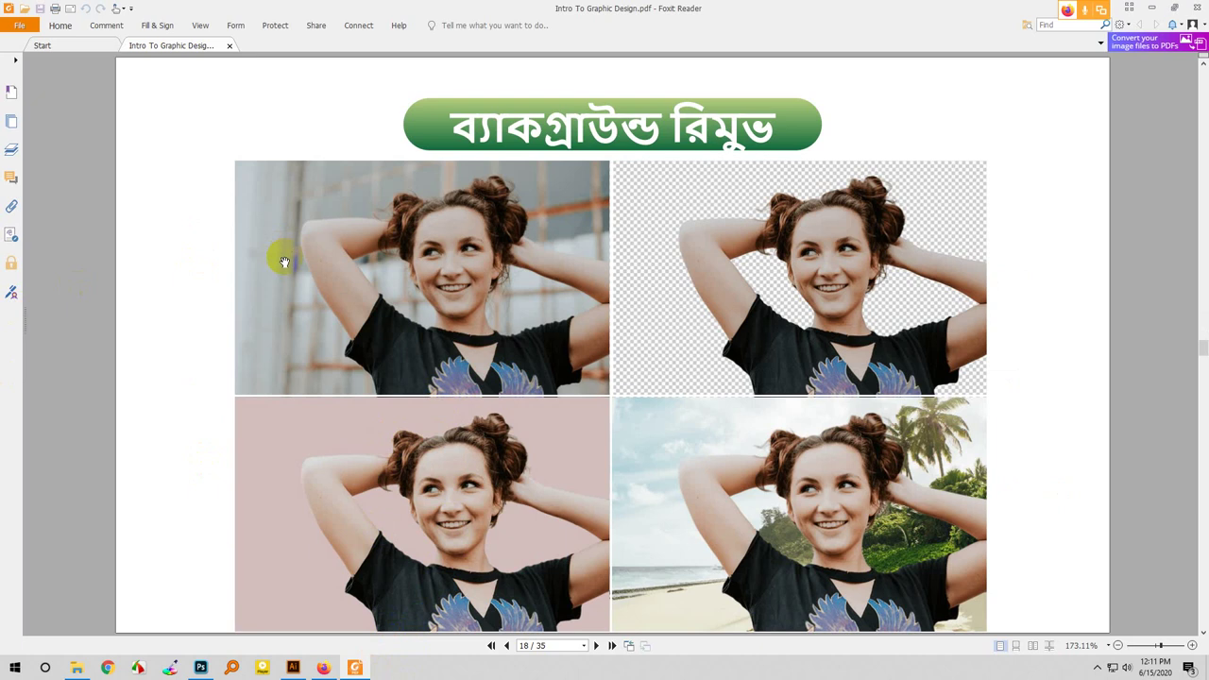
click(366, 329)
scroll(365, 328, up, 1)
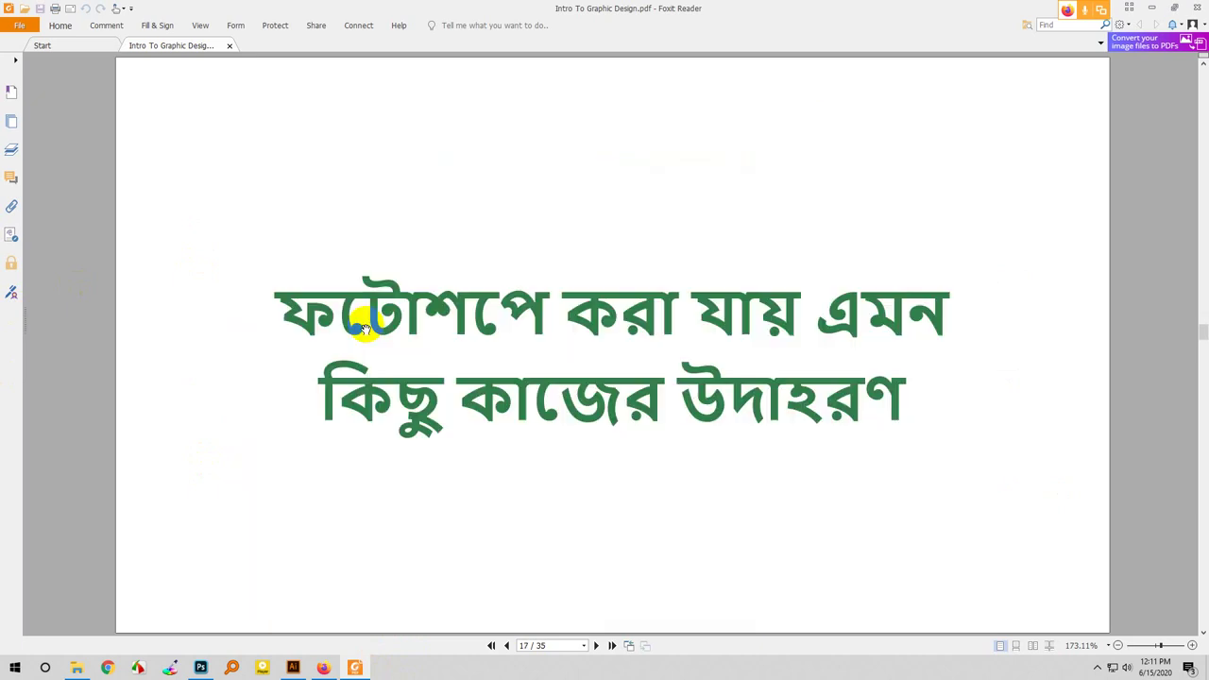
scroll(365, 328, down, 2)
scroll(365, 328, down, 1)
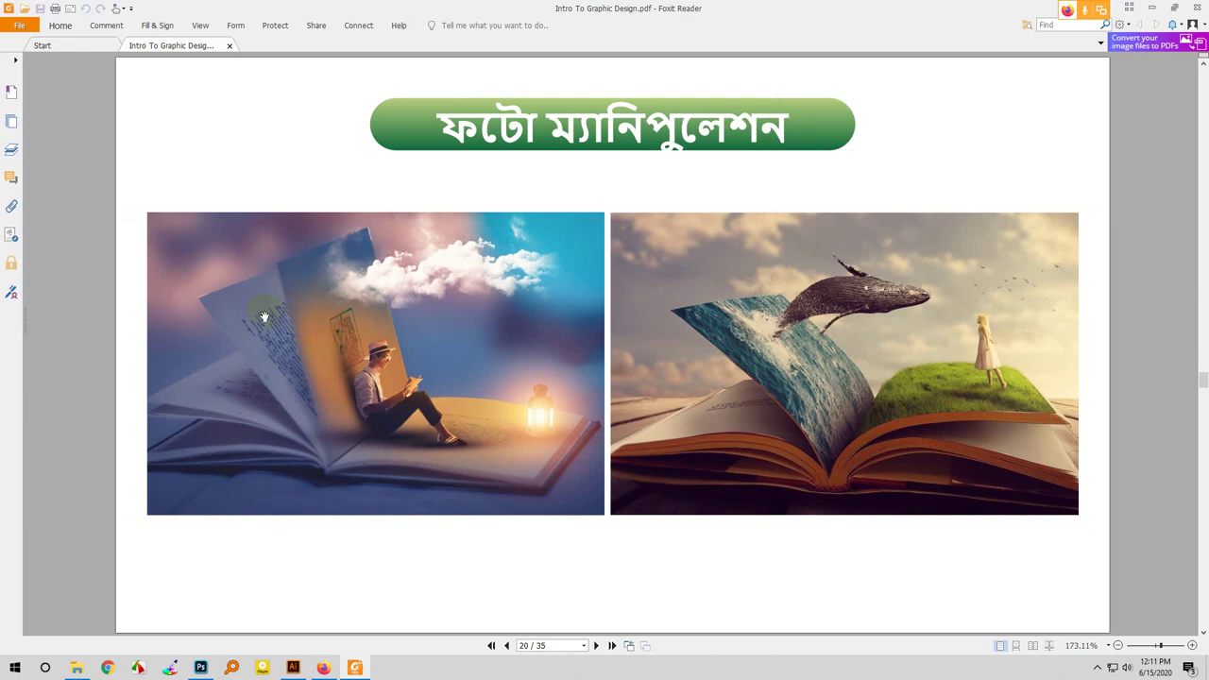
click(158, 223)
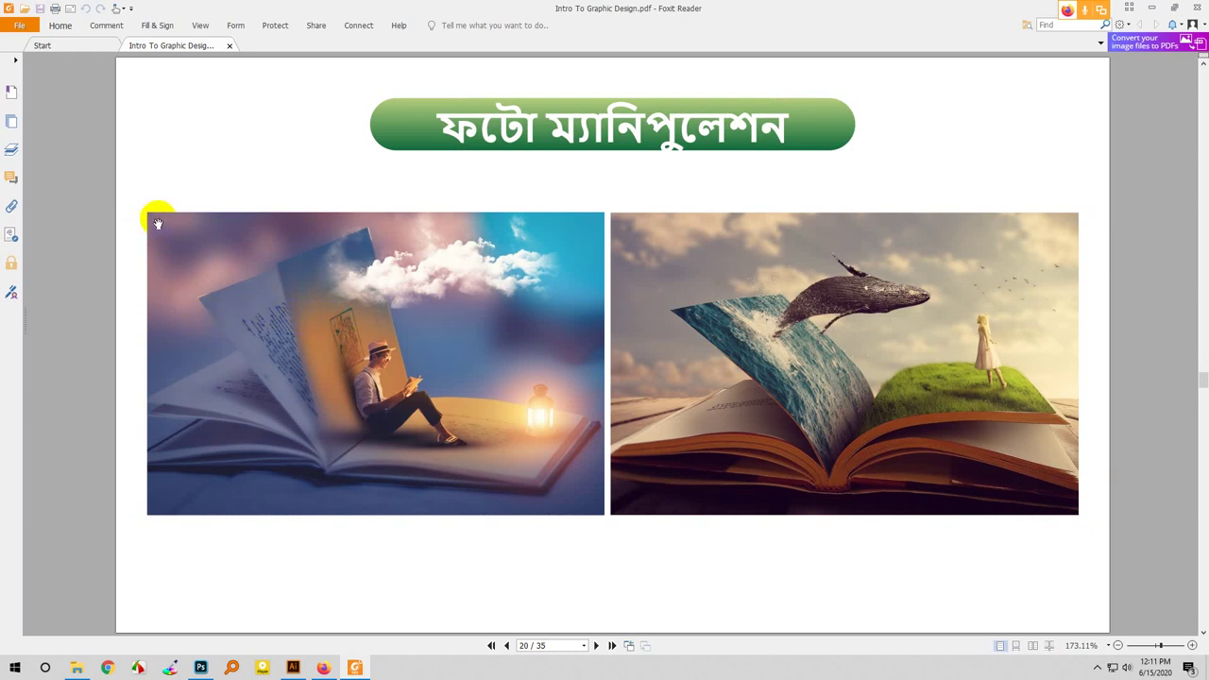
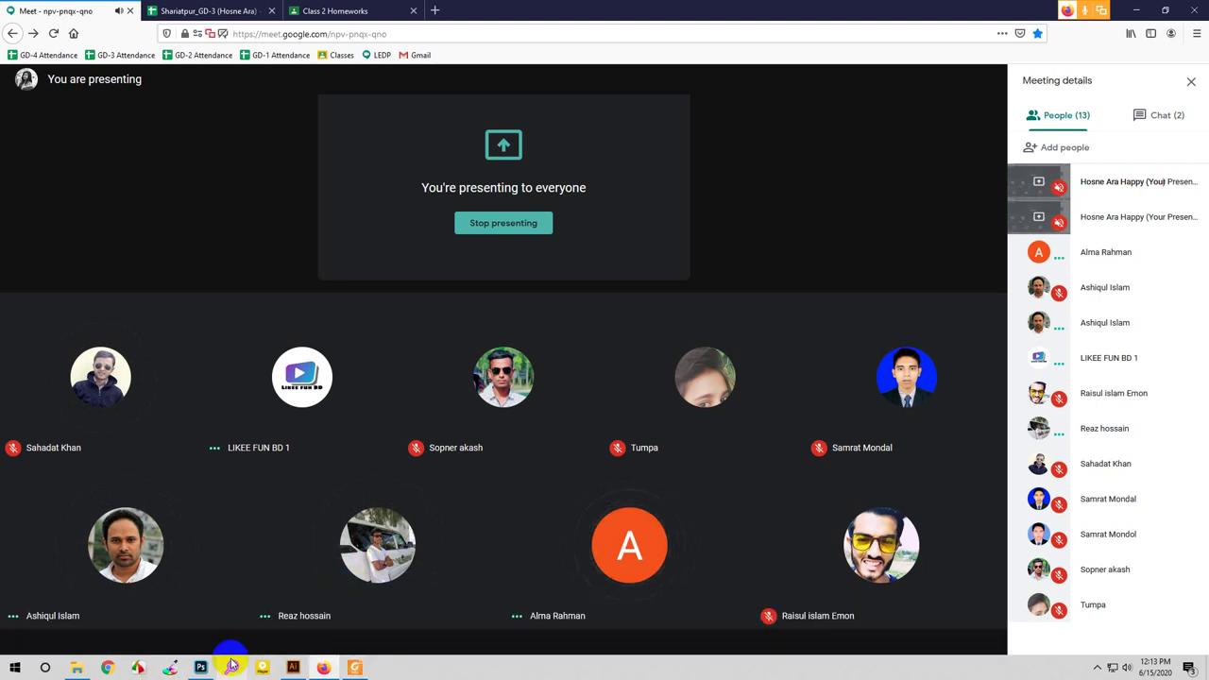
- Switch back to the PDF in Foxit Reader and review the slides between background removal and photo restoration, ending on page 18
click(354, 668)
scroll(773, 337, down, 3)
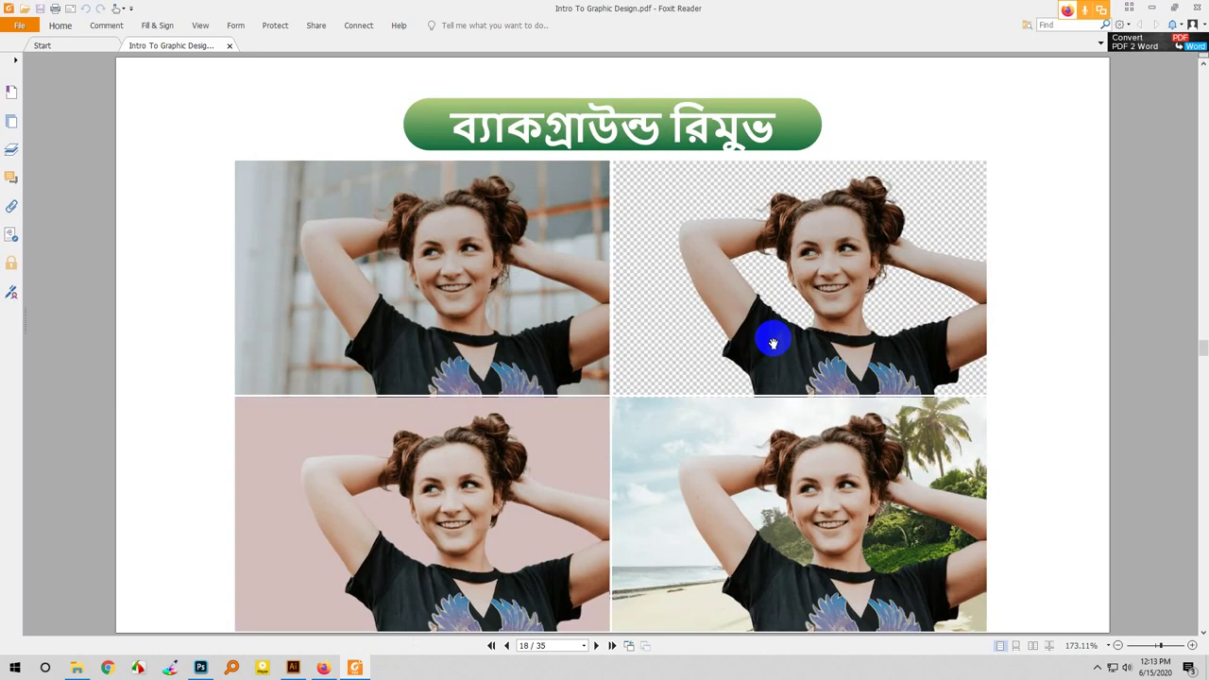
scroll(772, 343, up, 3)
scroll(772, 343, down, 9)
scroll(773, 343, down, 3)
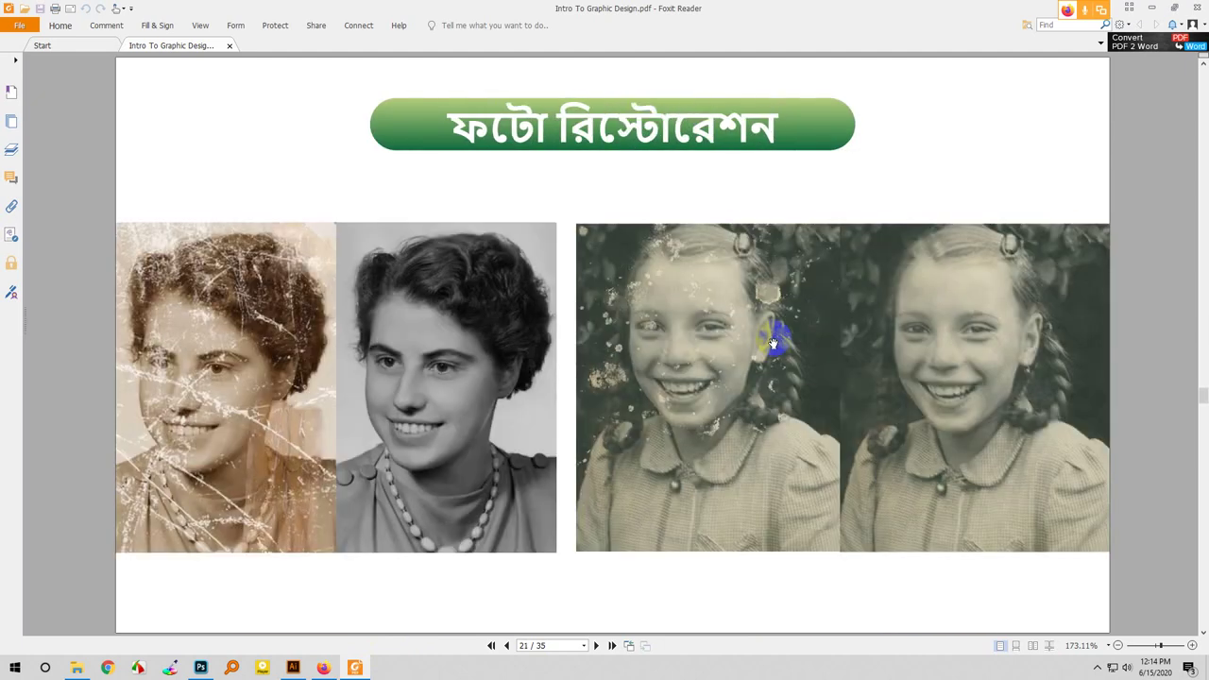
scroll(773, 343, up, 9)
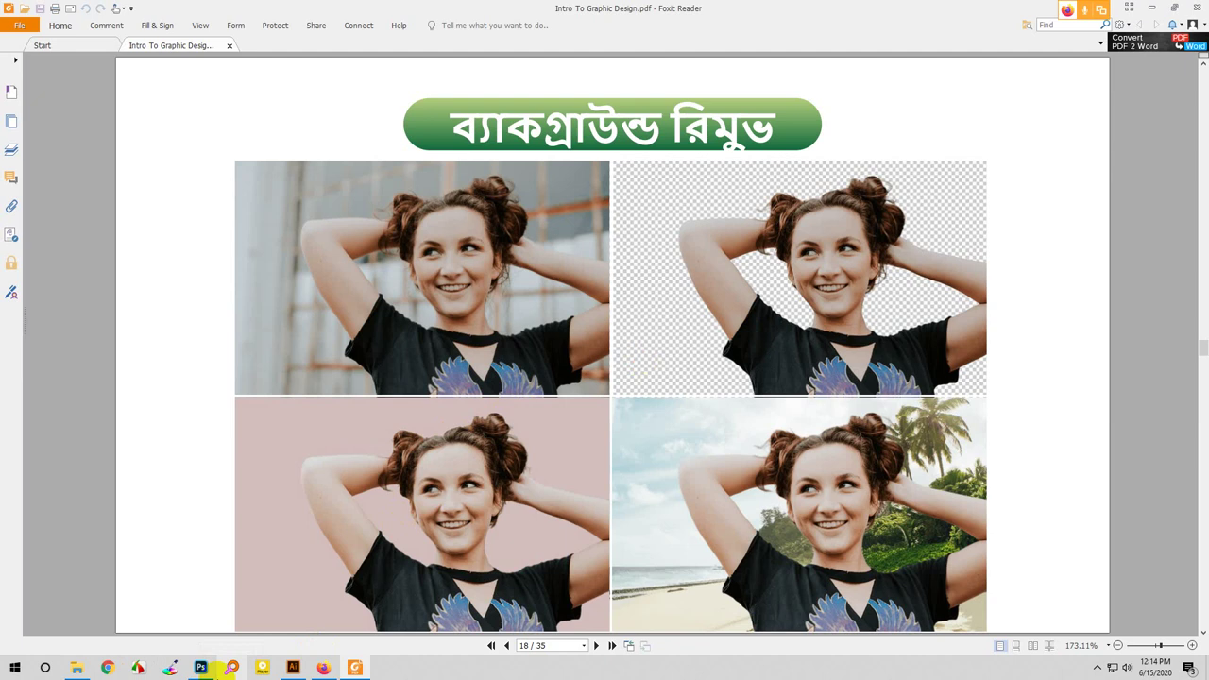
- Browse the example slides between pages 17 and 22, including retouching, logo design and restoration, and stop at photo manipulation on page 20
key(Right)
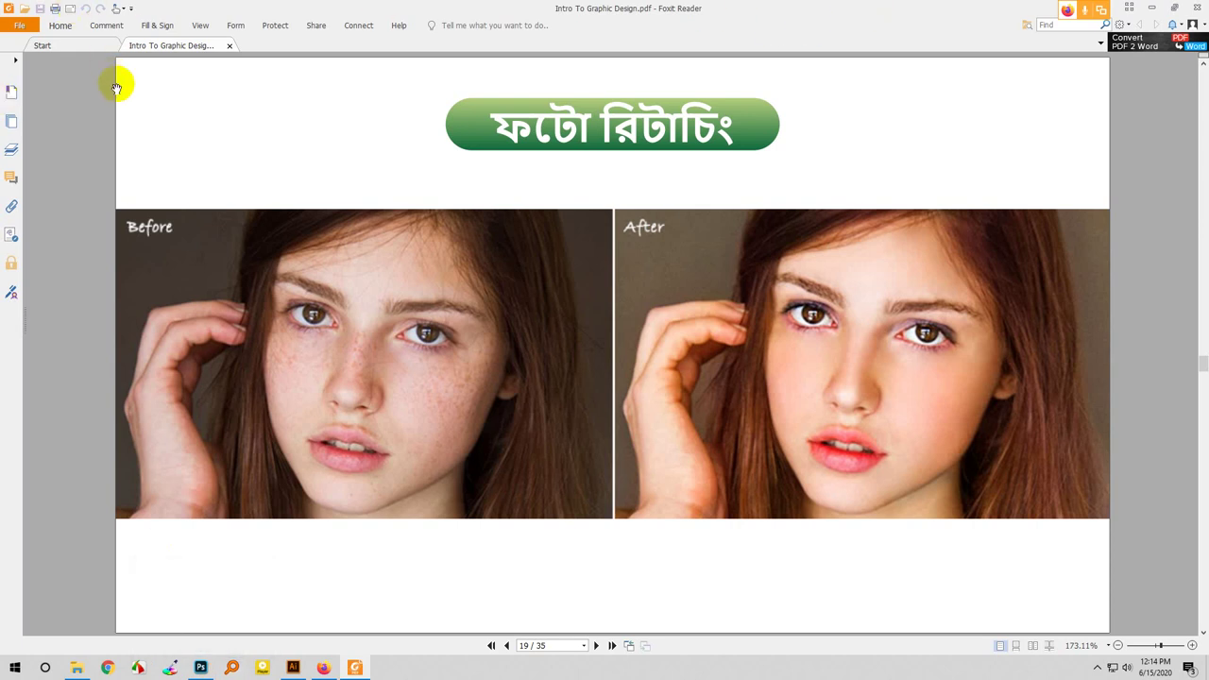
key(Left)
key(Left)
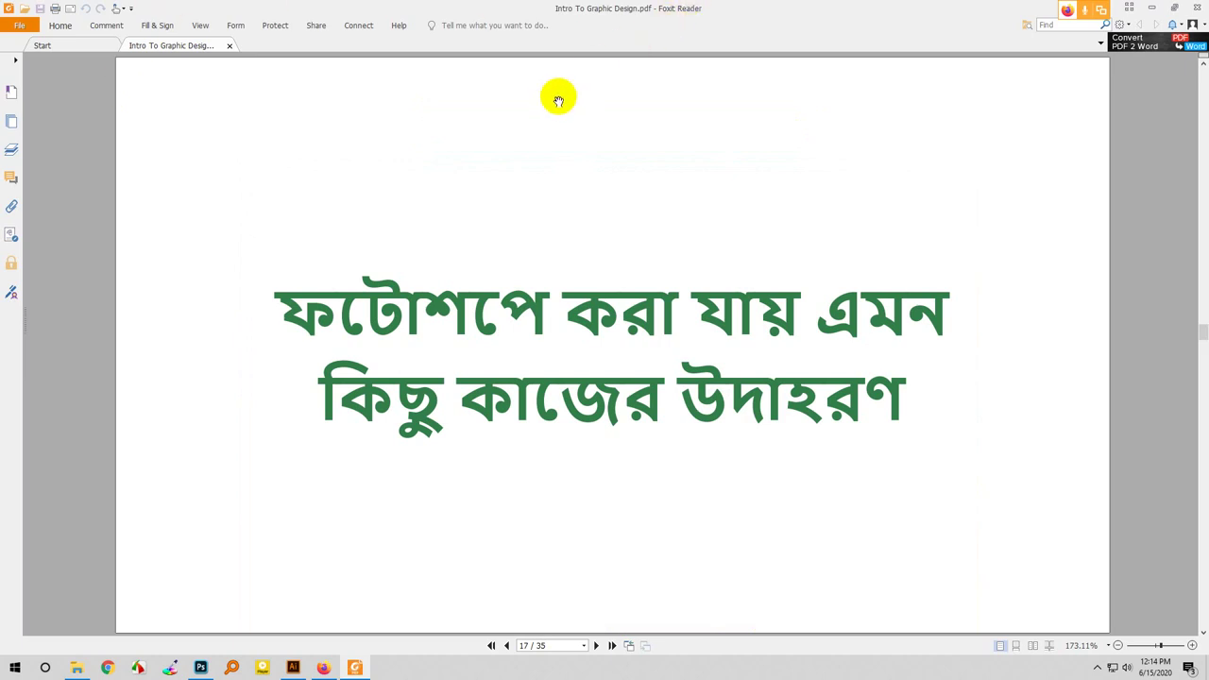
scroll(559, 100, down, 2)
scroll(558, 100, down, 8)
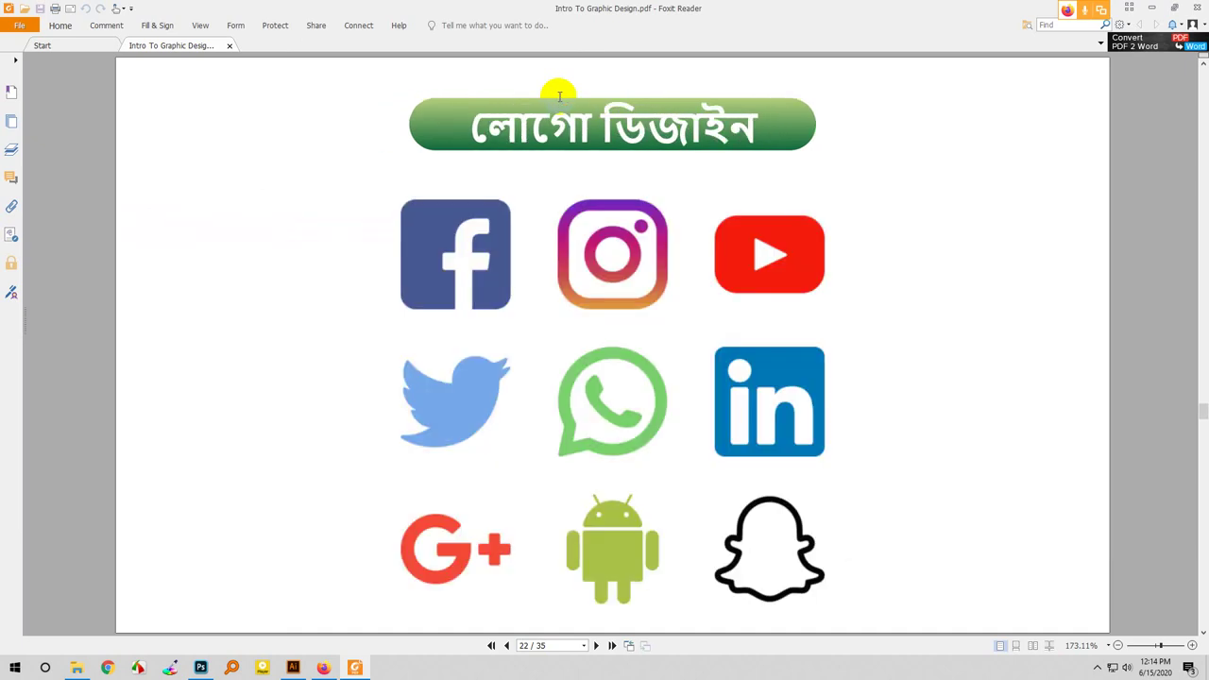
scroll(637, 179, up, 1)
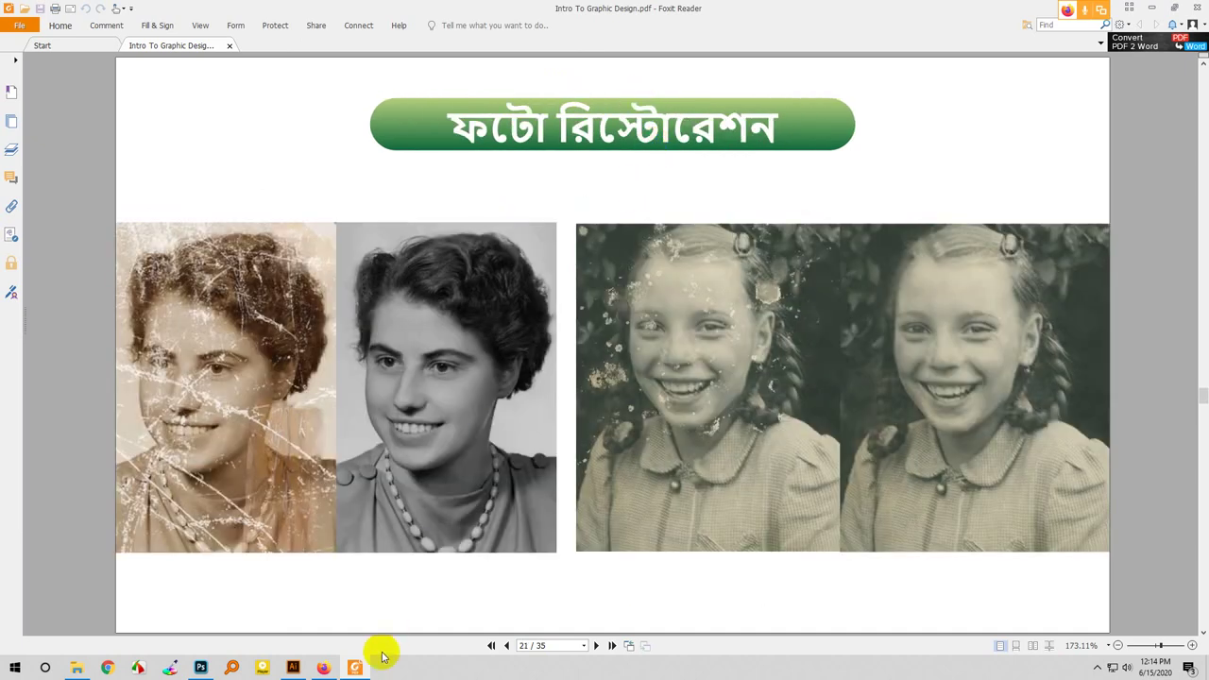
mouse_move(201, 667)
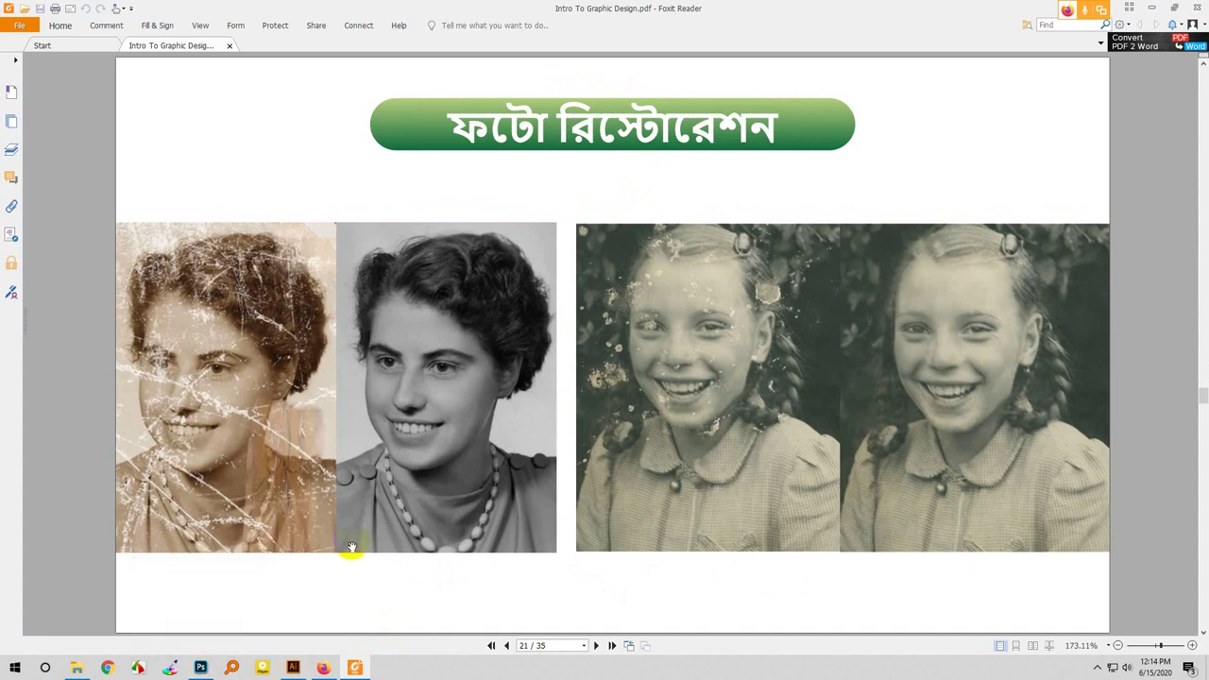
scroll(350, 547, up, 1)
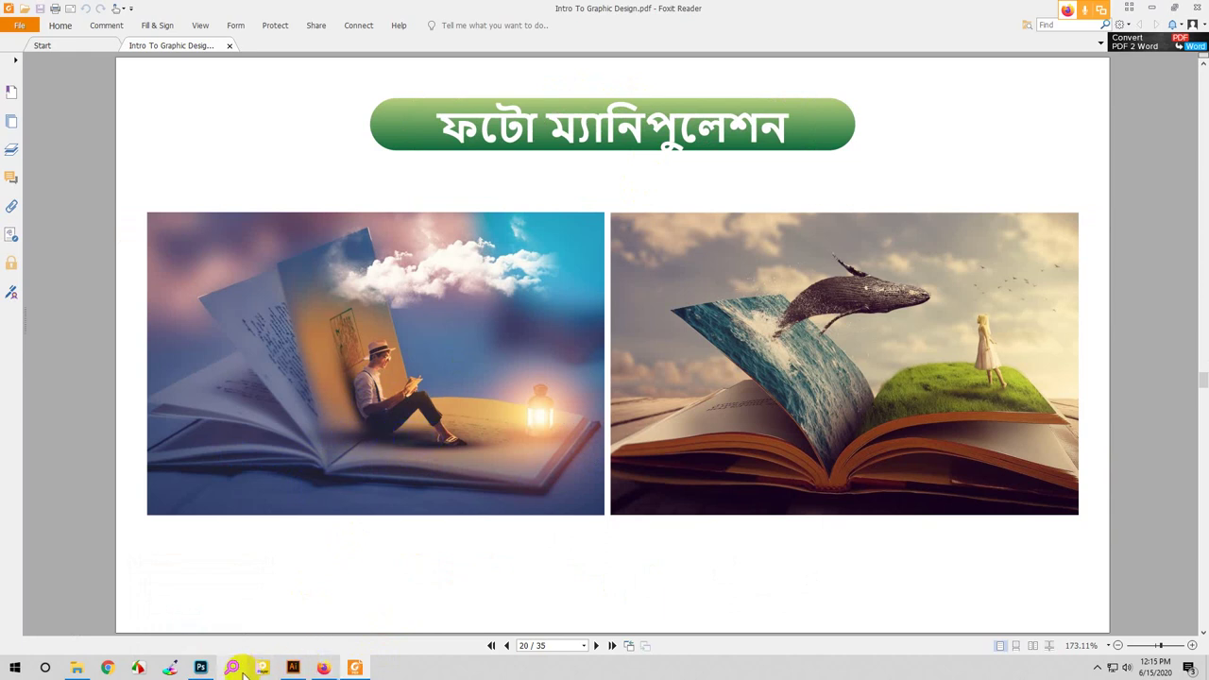
- Switch to Photoshop and try to move the Red layer's disc beyond the right edge of the canvas
click(200, 668)
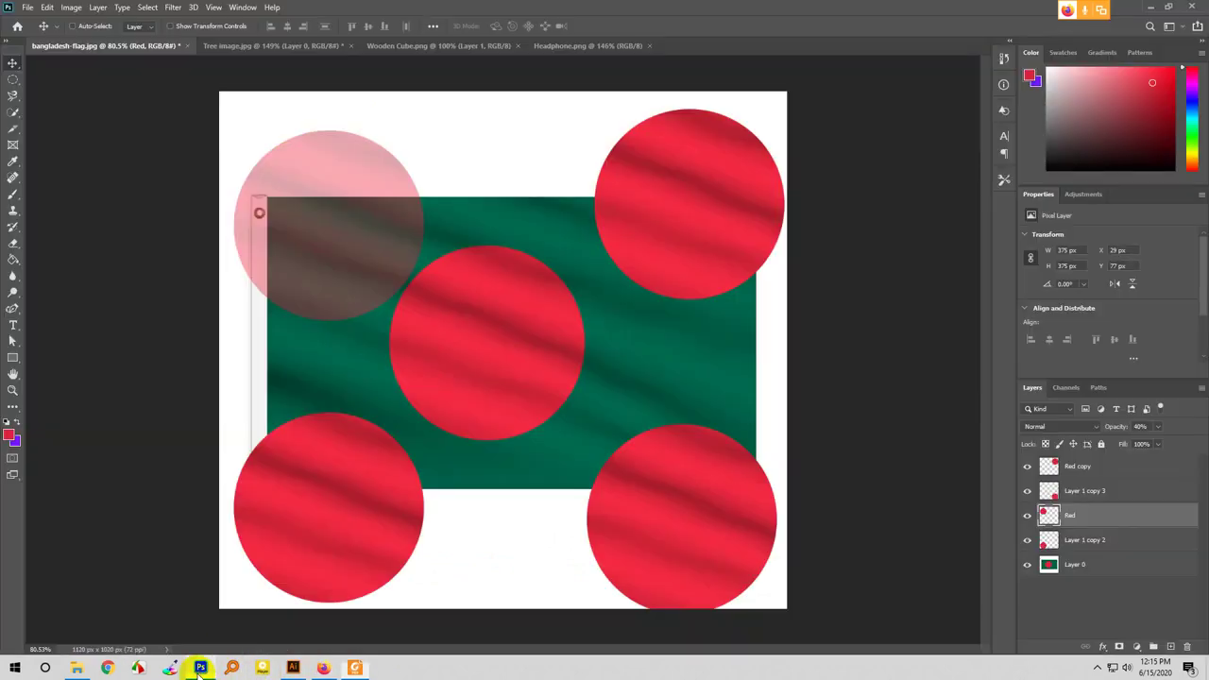
drag(313, 235, 880, 277)
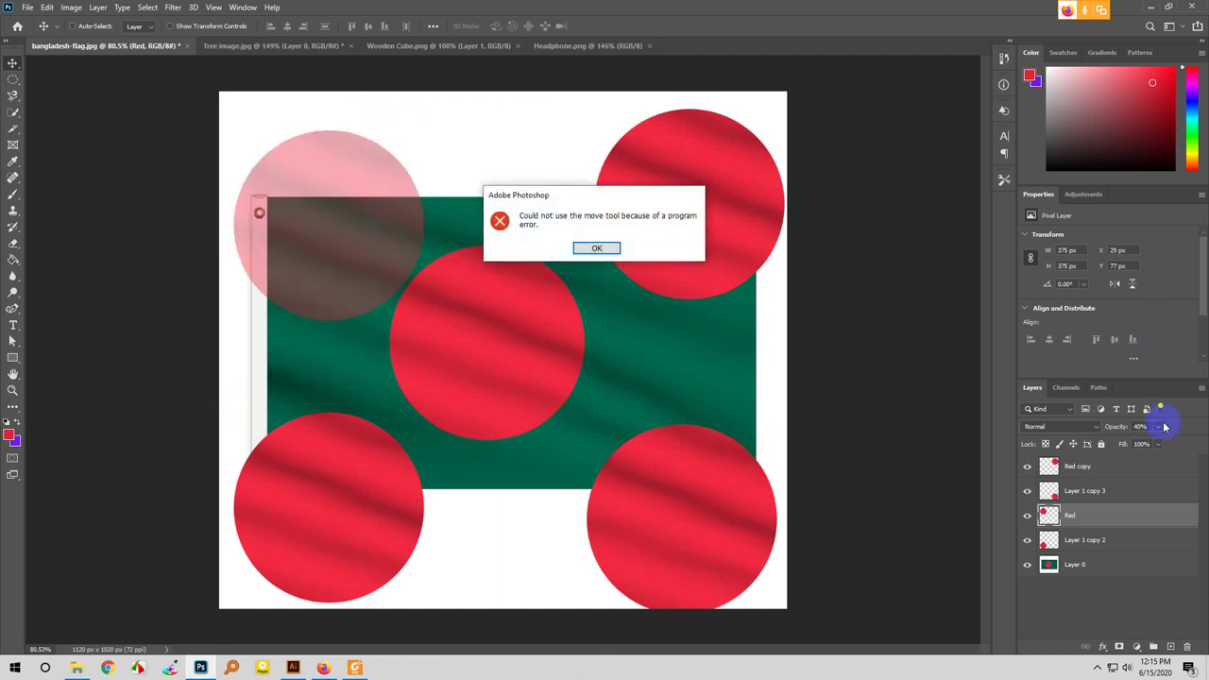
click(604, 249)
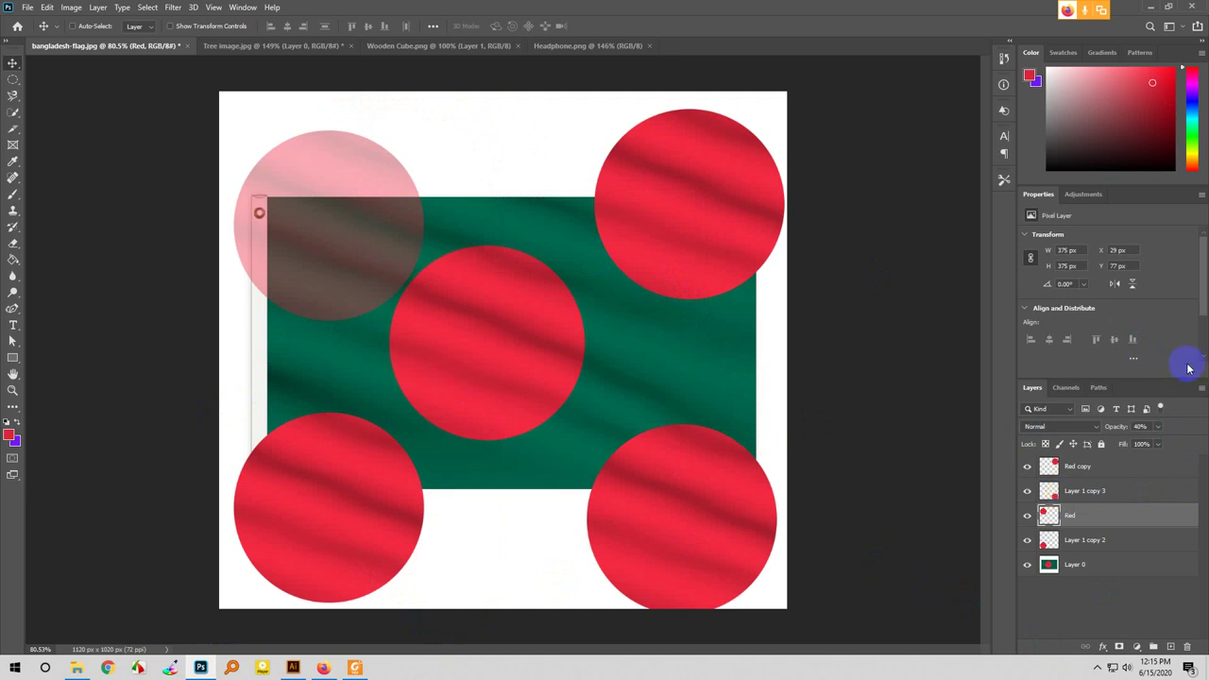
- Move the Red layer's disc past the canvas's top edge, fade it to 16% opacity, and bring it back over the flag
drag(384, 221, 429, 108)
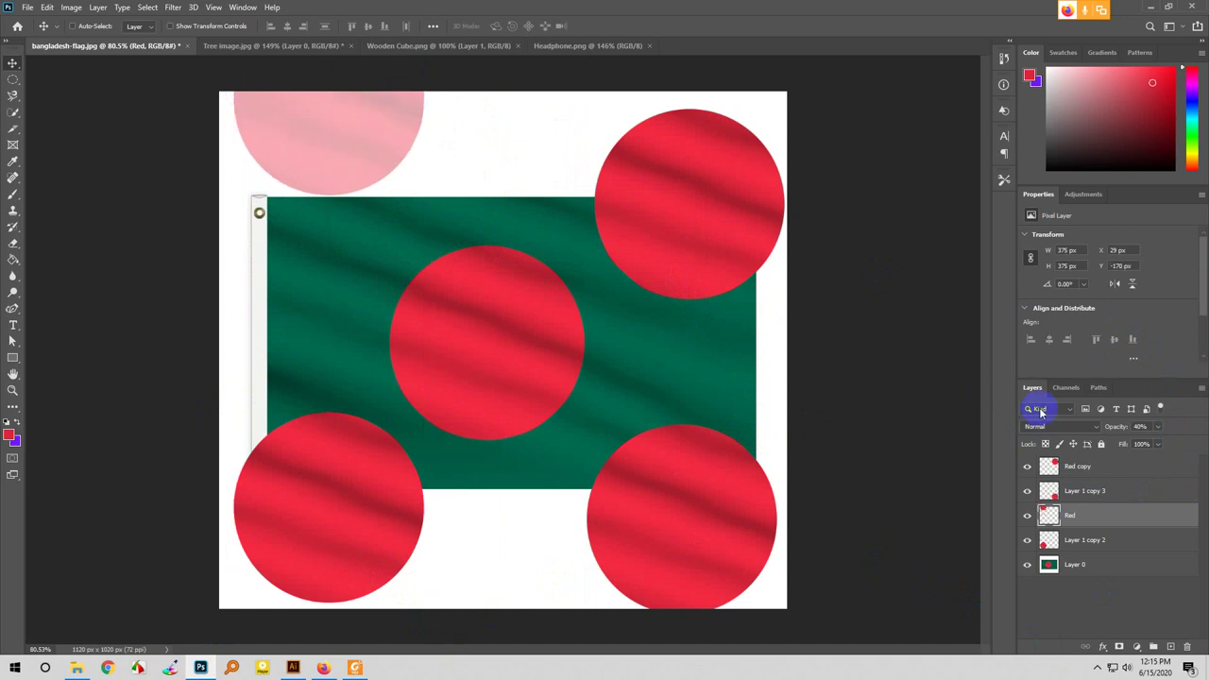
click(1158, 426)
drag(1158, 441, 1145, 444)
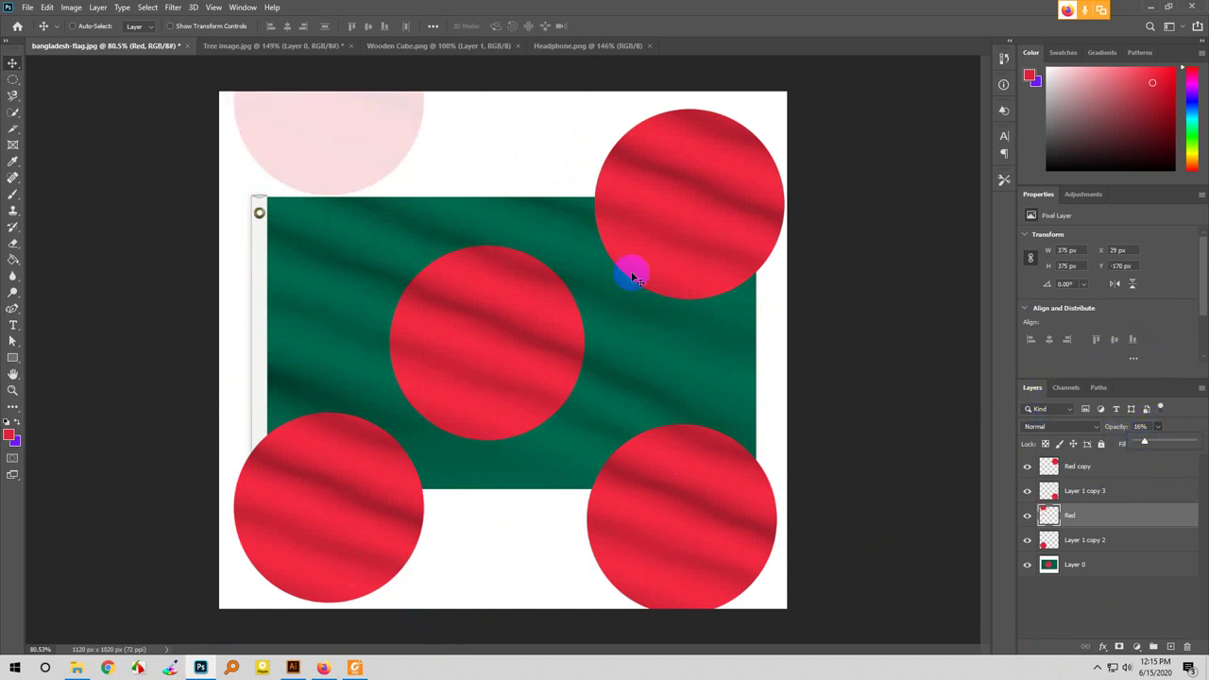
drag(397, 135, 395, 320)
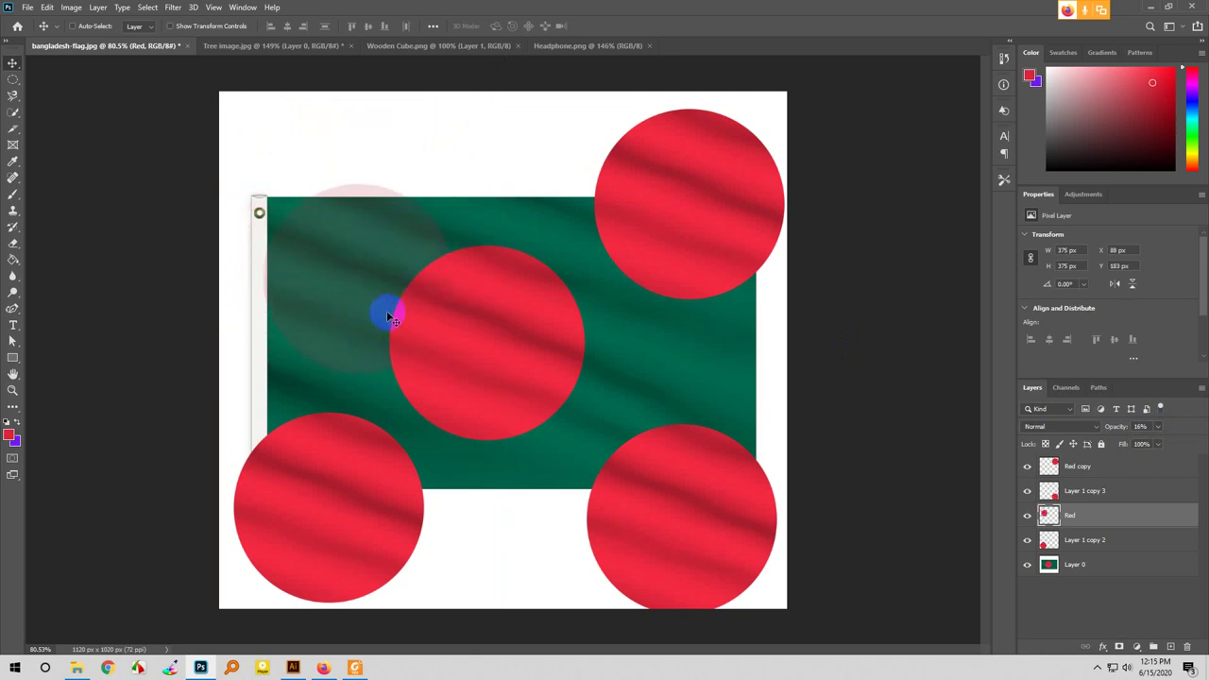
- Set the Red layer's opacity to 100% and move its disc up so it slightly overlaps the canvas's top edge
click(1160, 429)
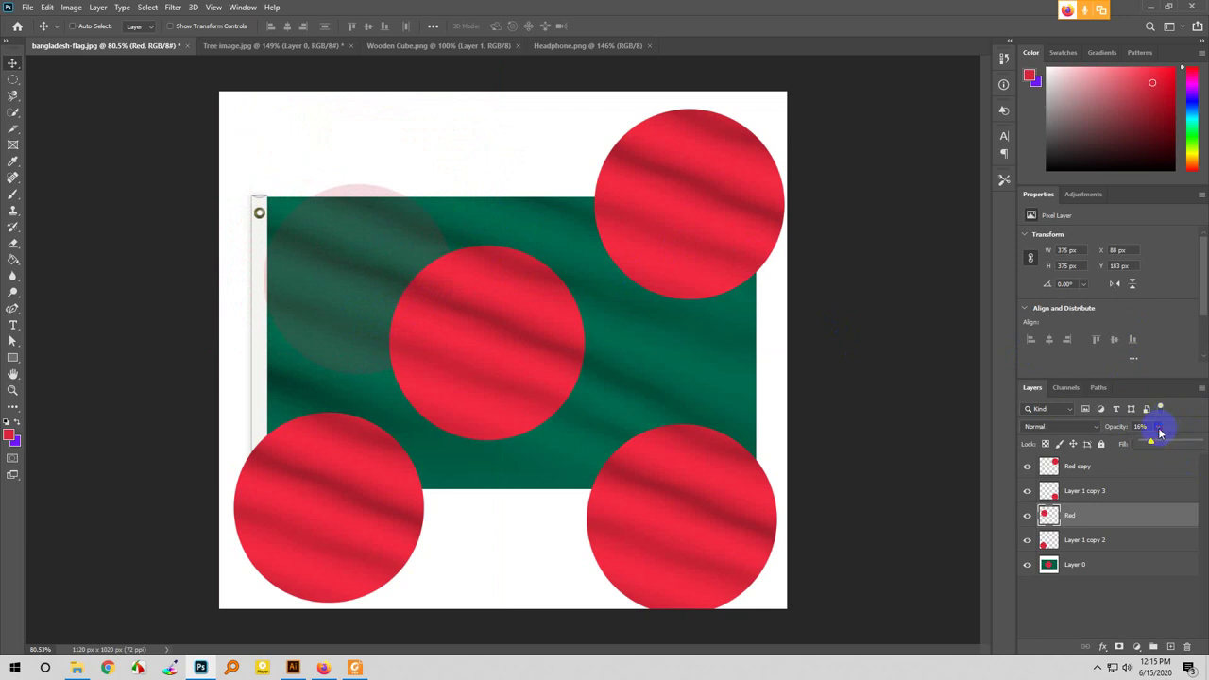
drag(1153, 441, 1205, 449)
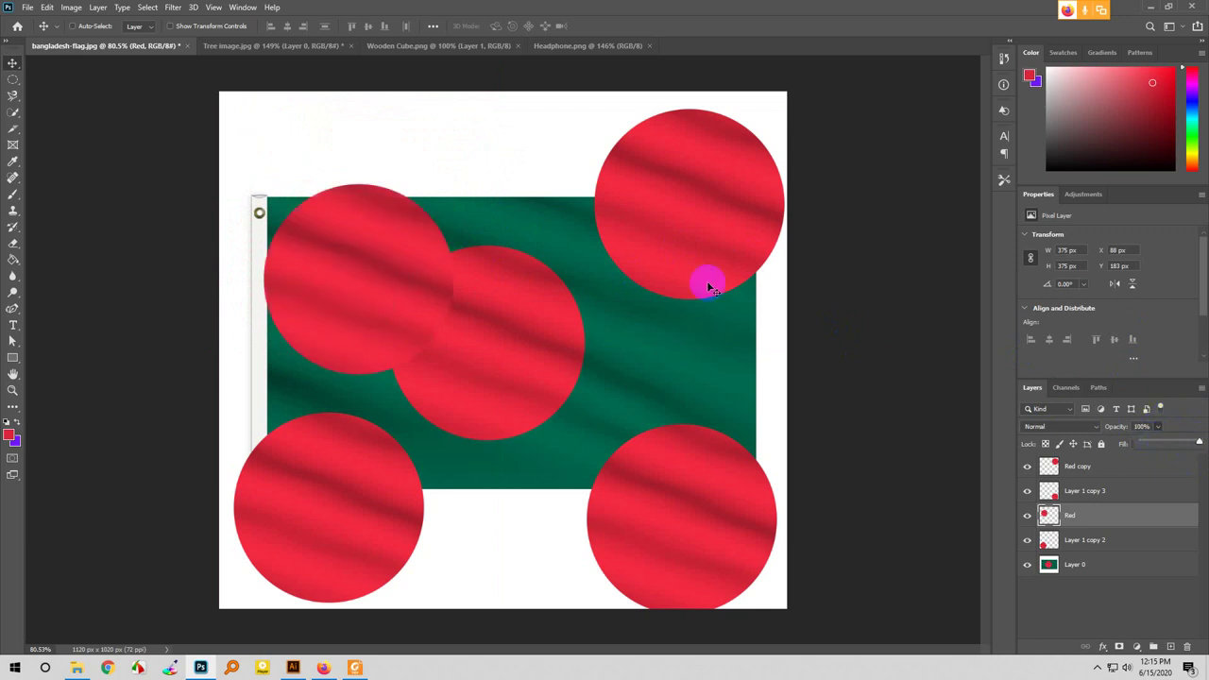
drag(331, 278, 320, 174)
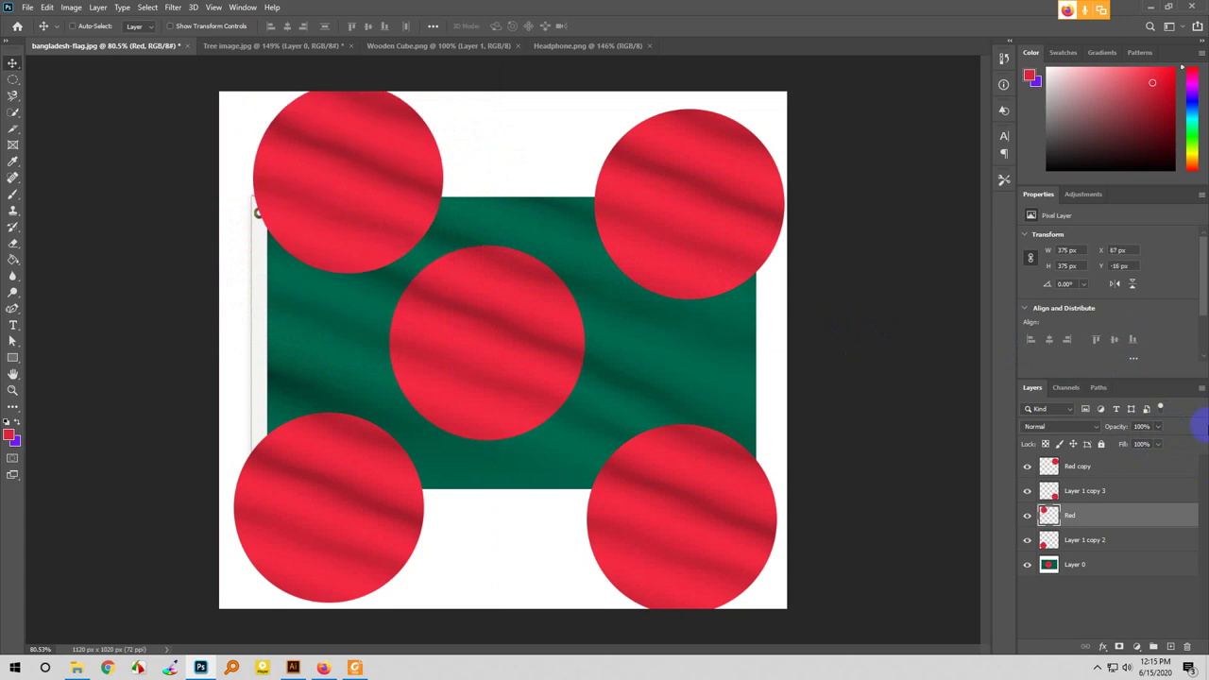
- Vary the Red layer's opacity from 0% to 39% and move its disc to X 29 px, Y 19 px
click(1158, 426)
drag(1161, 444, 1092, 445)
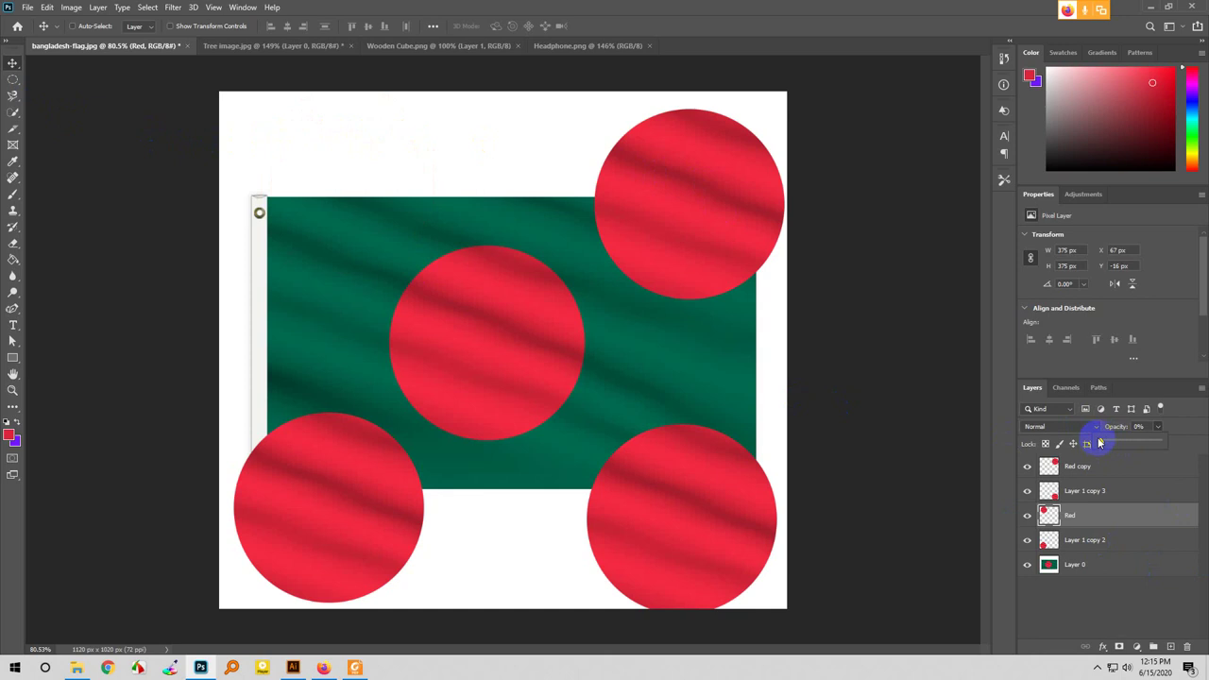
drag(1101, 442, 1128, 444)
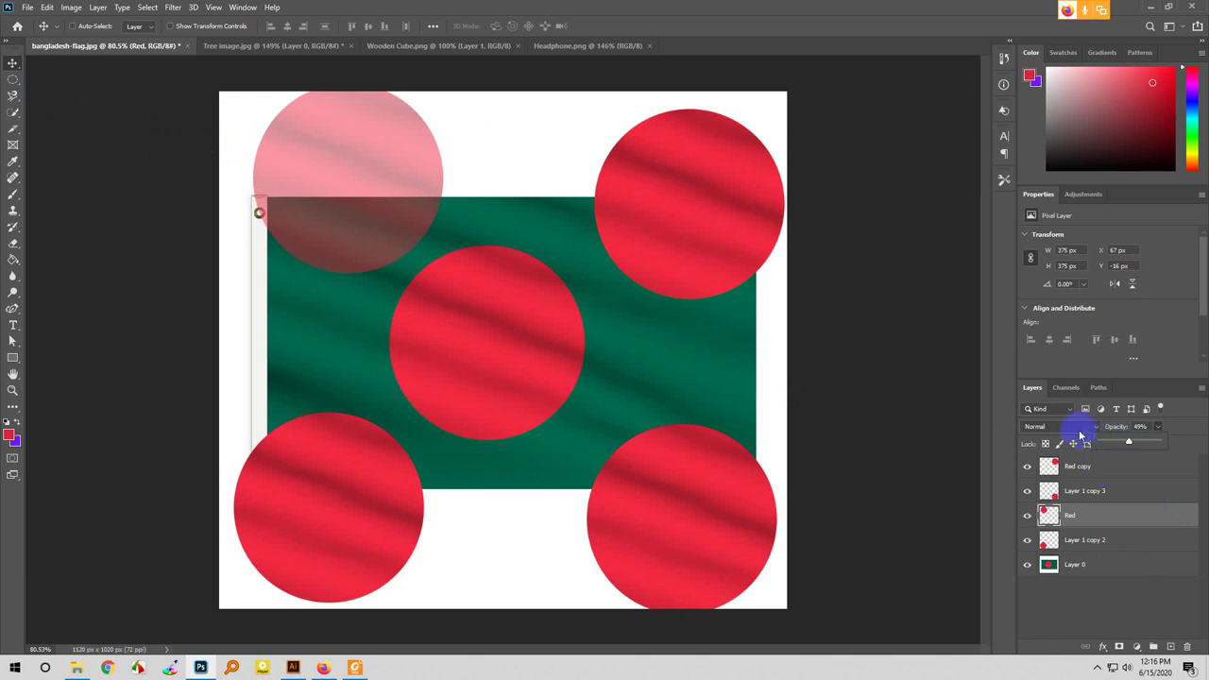
drag(1129, 446, 1122, 445)
drag(319, 177, 297, 191)
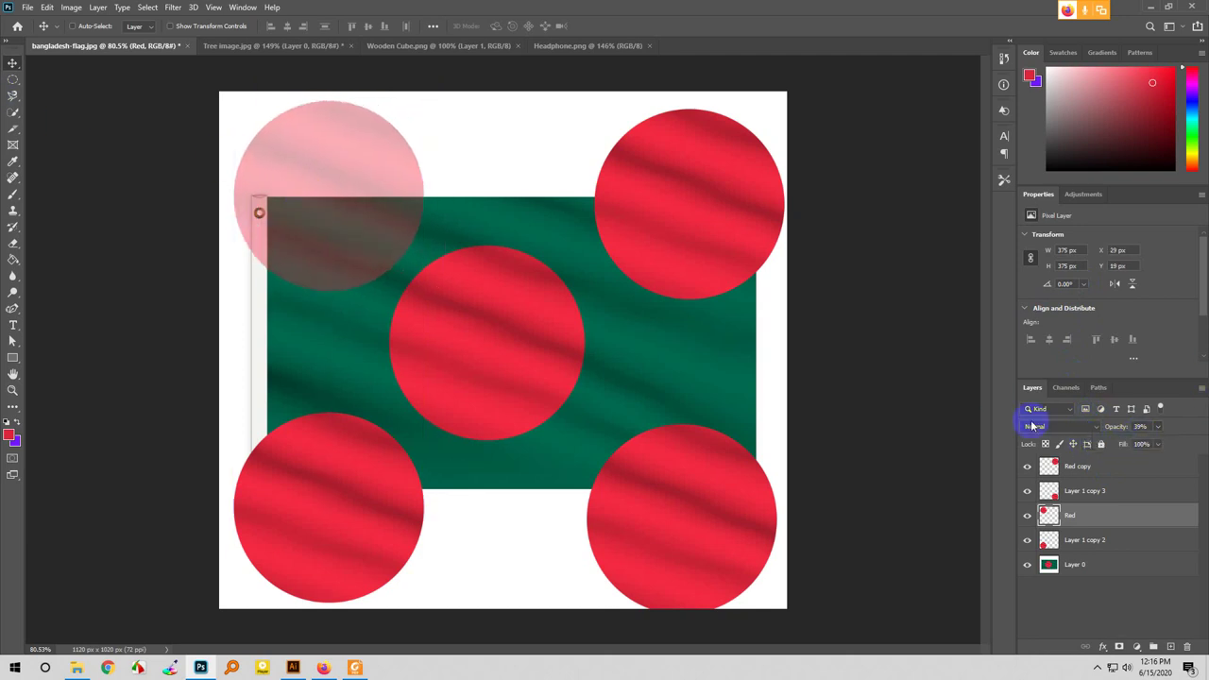
- Fade the Red layer out completely to 0% opacity and restore it to 100%
click(1157, 426)
drag(1157, 443, 1139, 448)
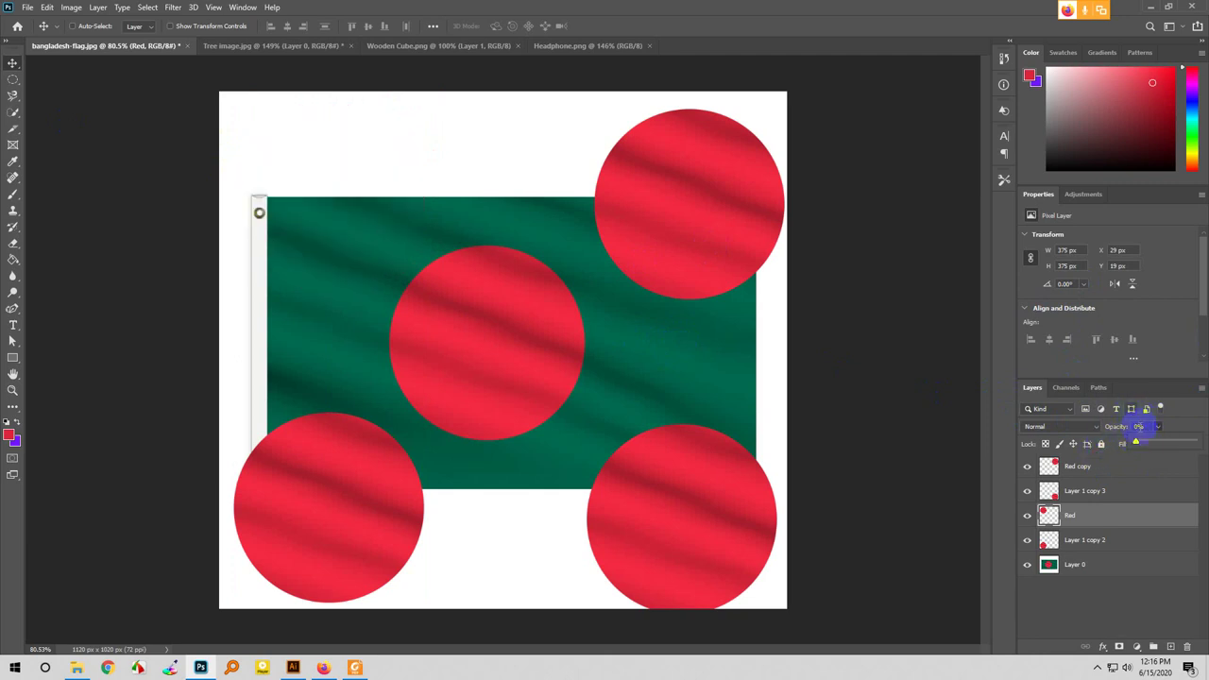
drag(1138, 446, 1198, 450)
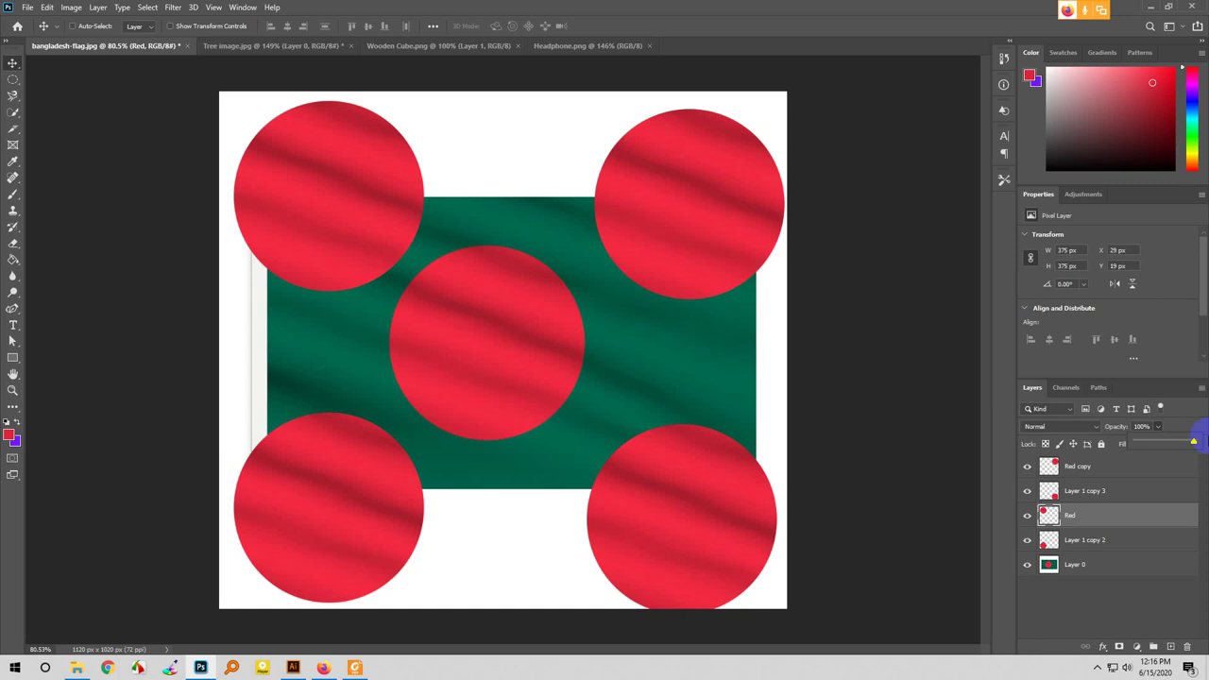
click(312, 543)
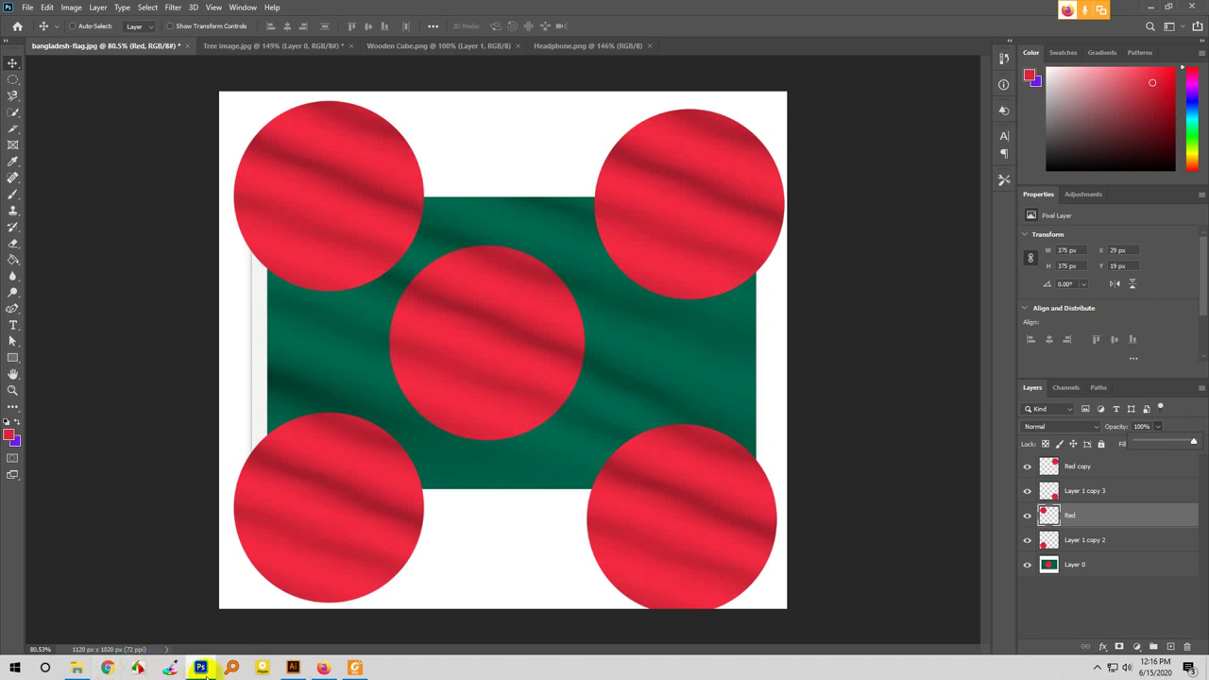
- Switch to the Google Meet call in Firefox and check the participants, glancing back at the flag in Photoshop
mouse_move(206, 670)
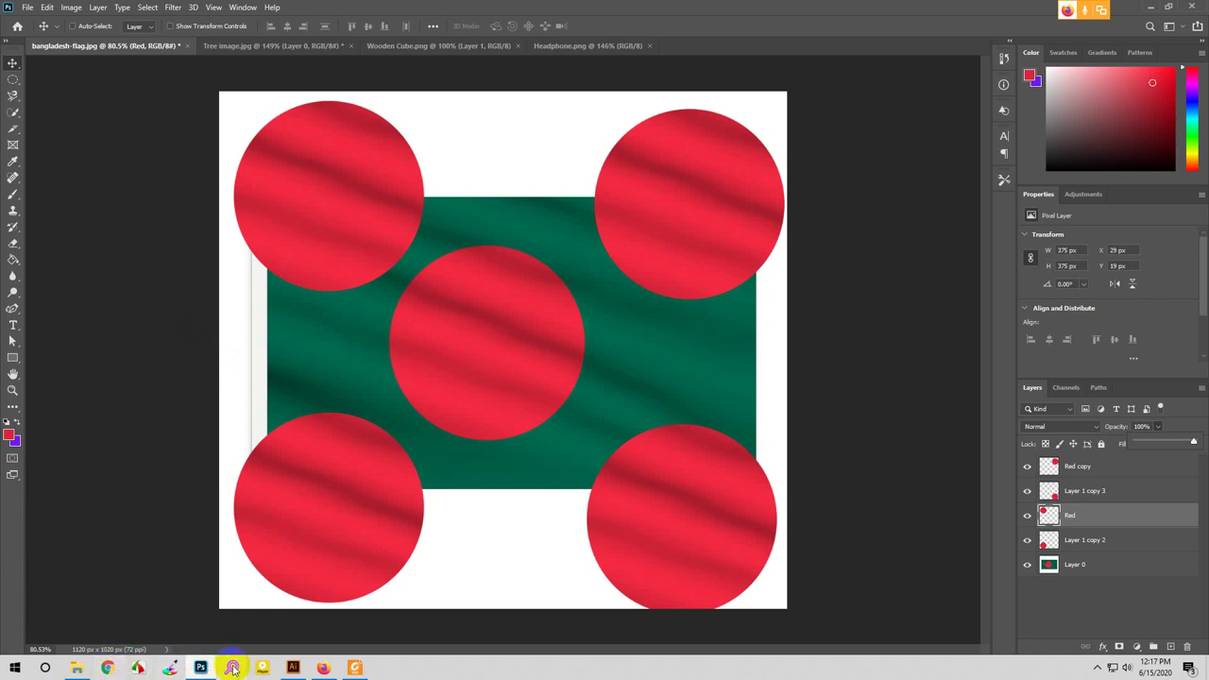
click(323, 667)
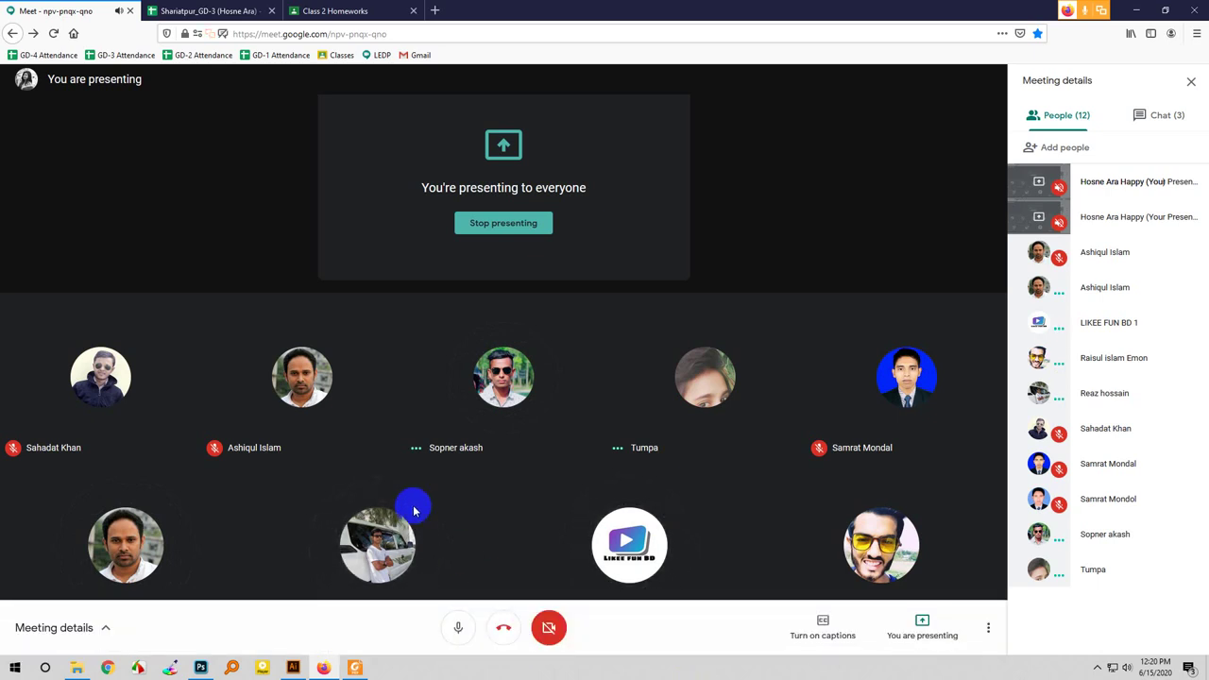
mouse_move(330, 454)
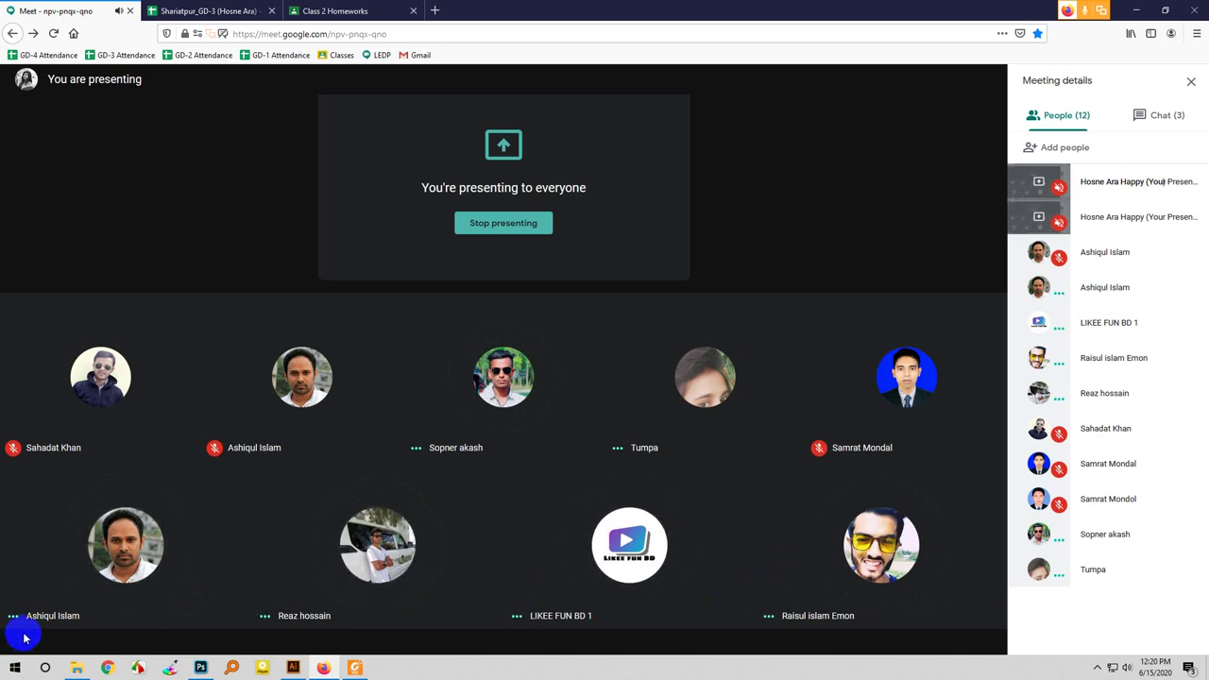
mouse_move(412, 512)
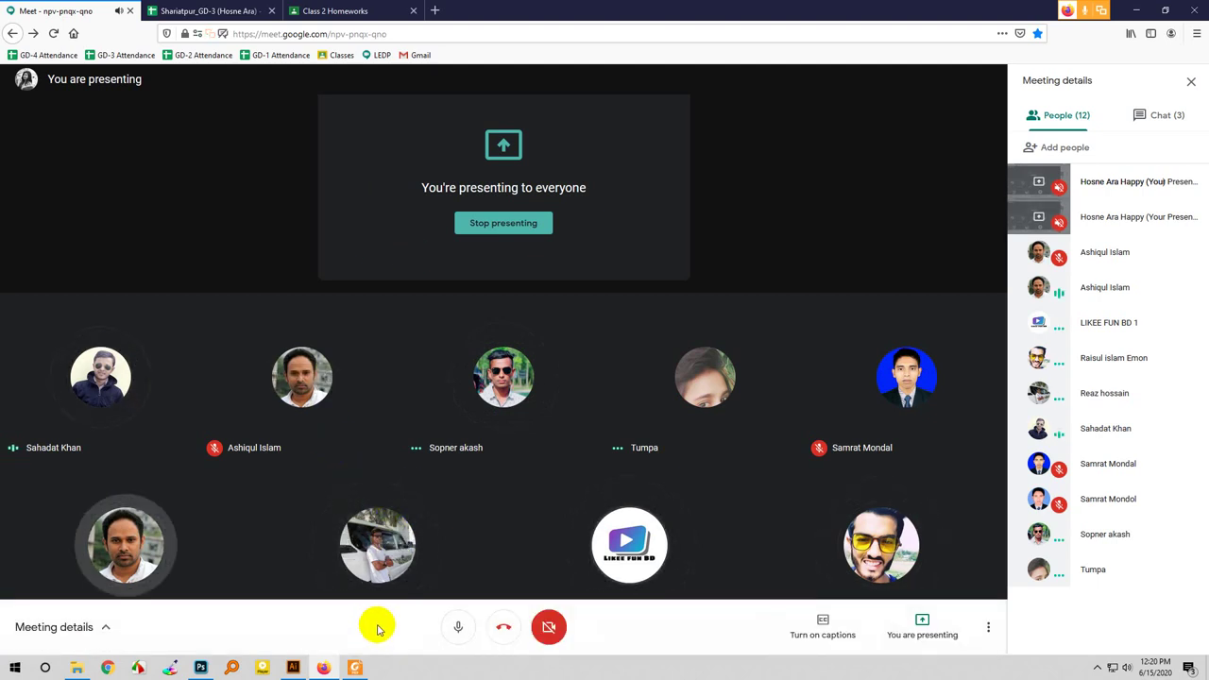
mouse_move(387, 593)
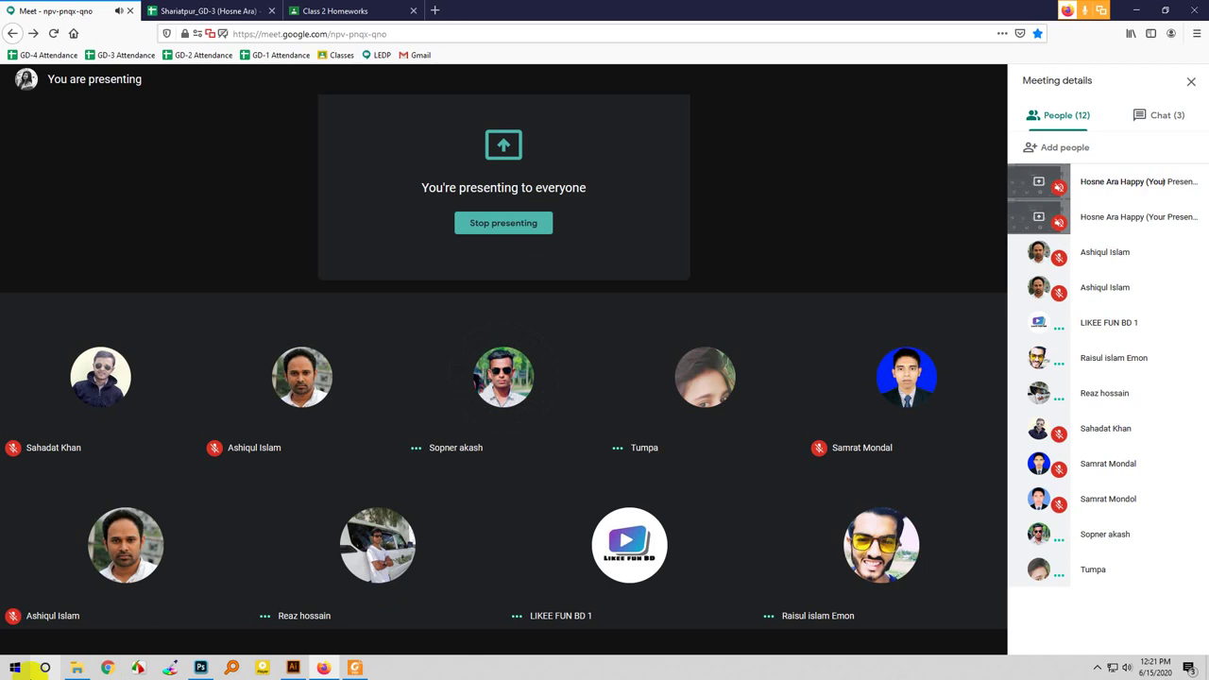
click(199, 669)
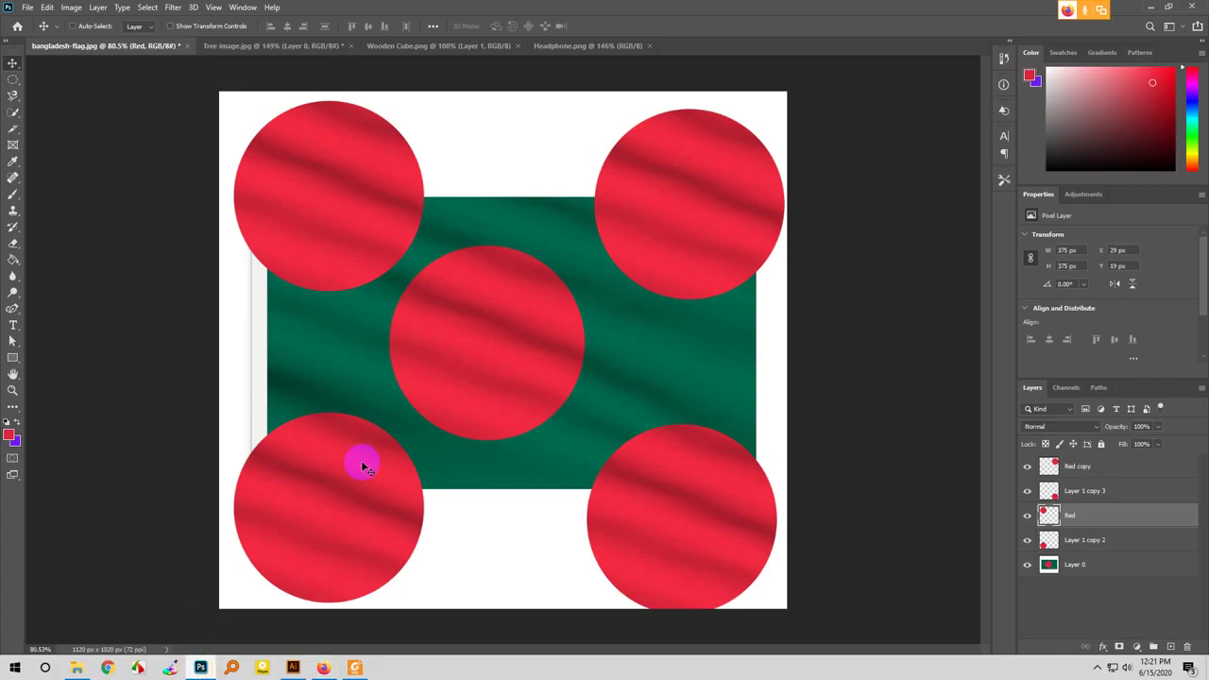
click(323, 668)
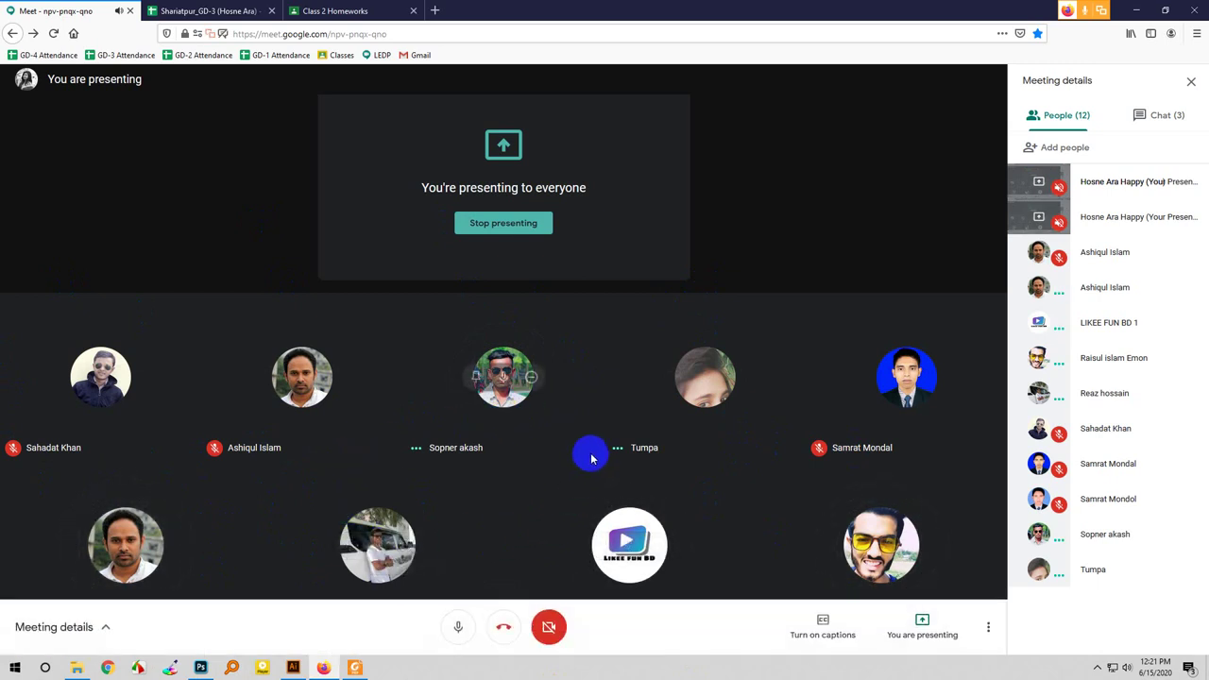
- Mute the microphone in the Meet call, check the hidden system tray icons, and turn the microphone back on
click(458, 630)
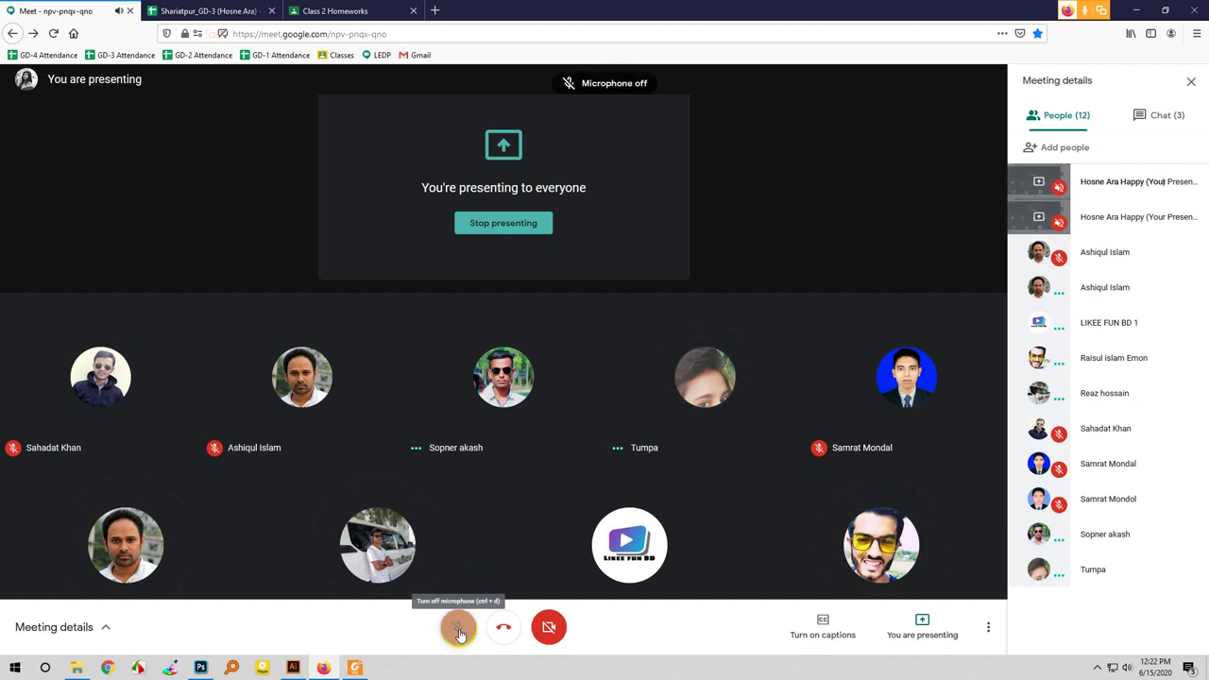
click(1098, 669)
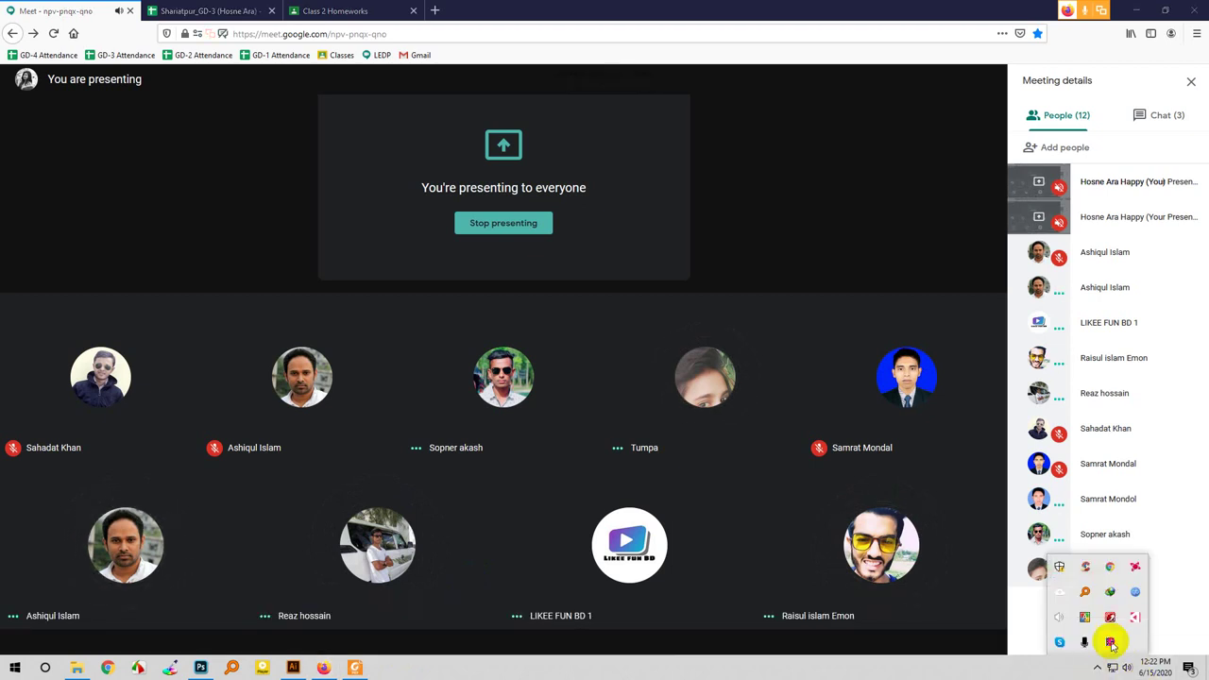
click(408, 580)
click(459, 629)
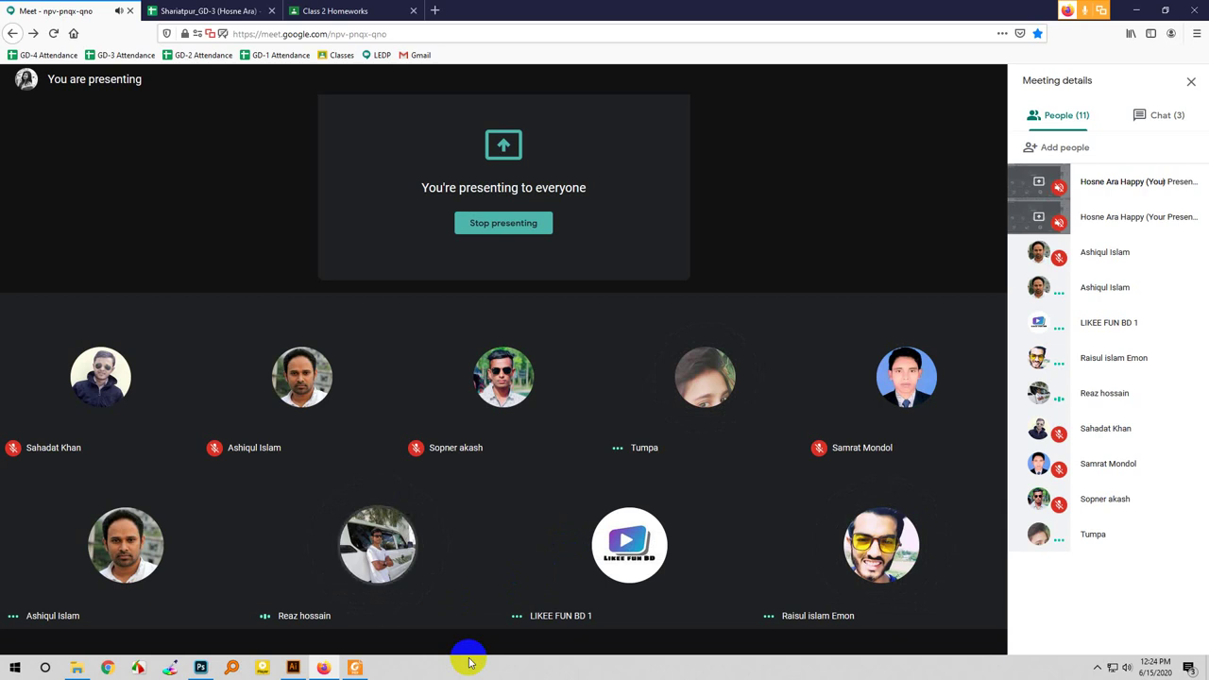
- Alternate between the flag document in Photoshop and the Meet call in Firefox to follow the participants
click(201, 666)
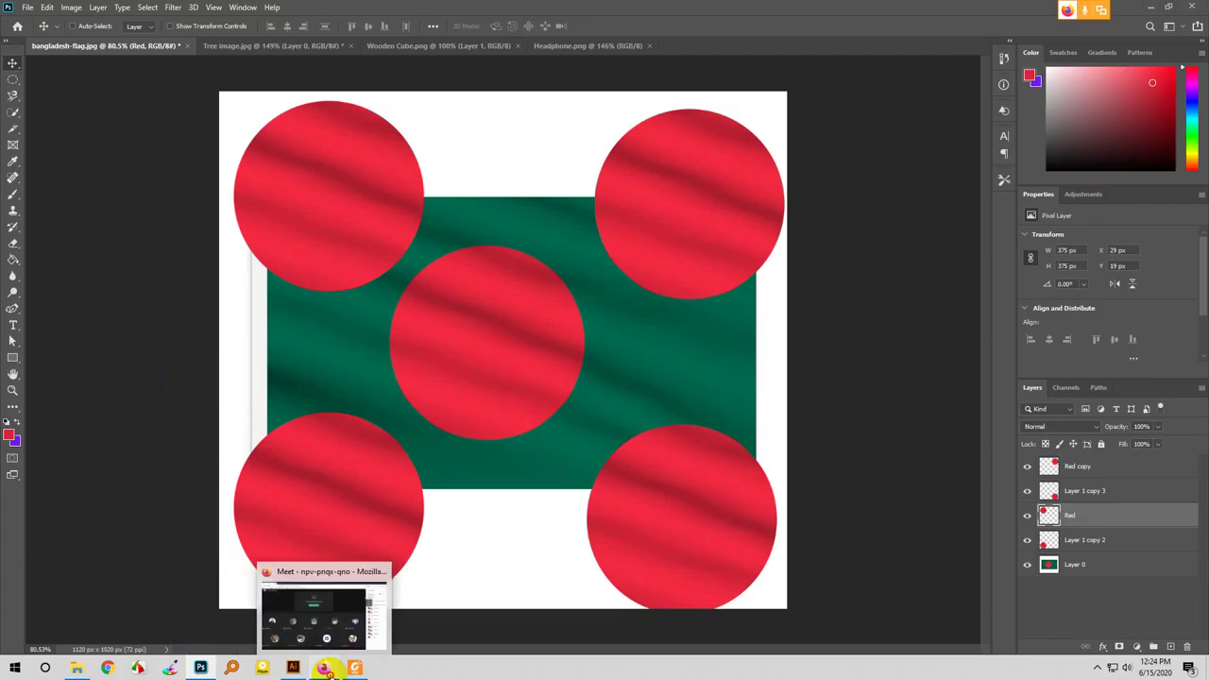
click(266, 668)
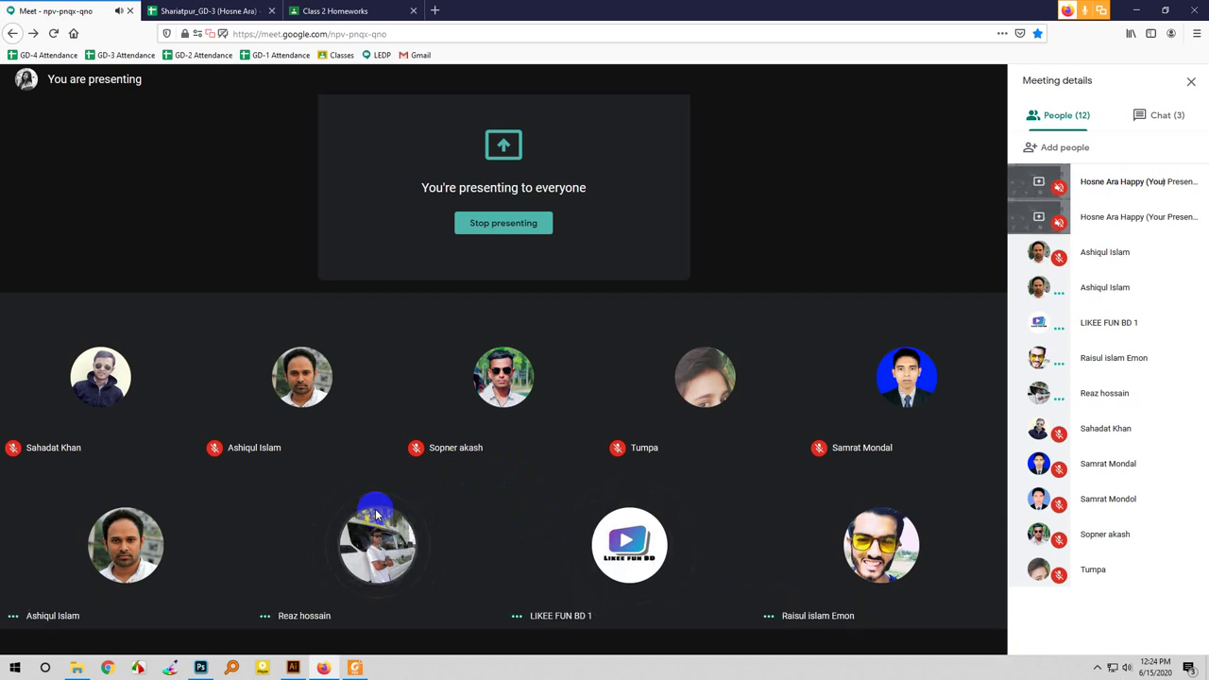
mouse_move(323, 668)
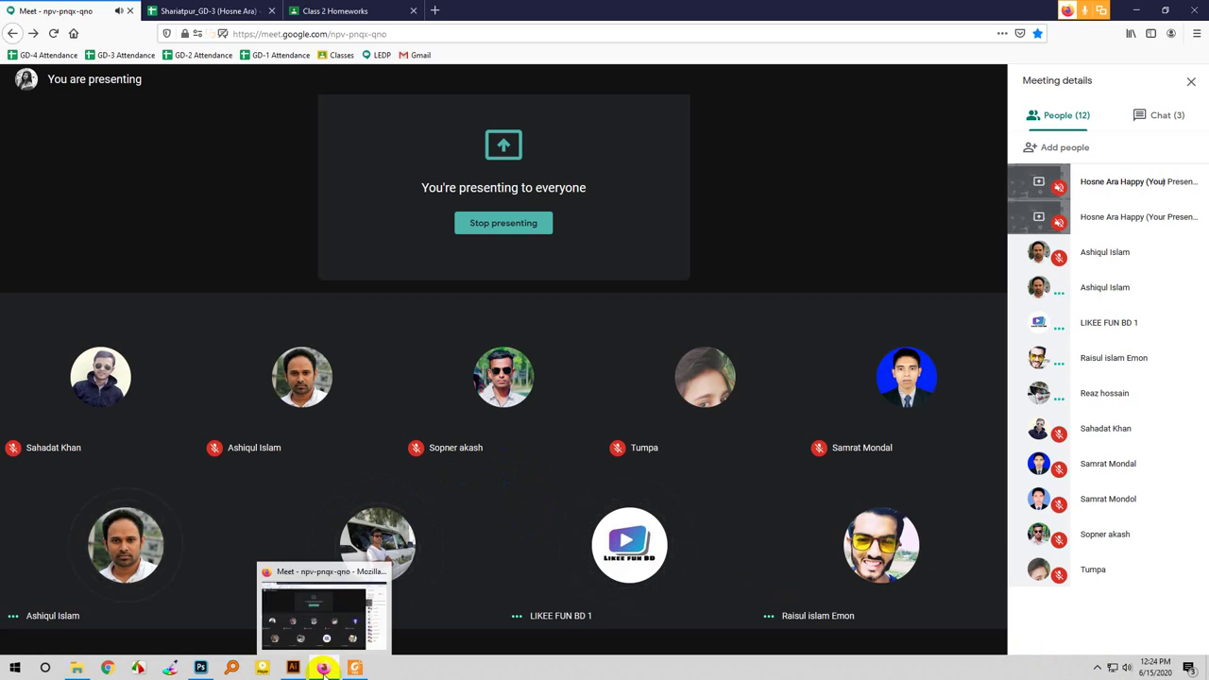
click(200, 668)
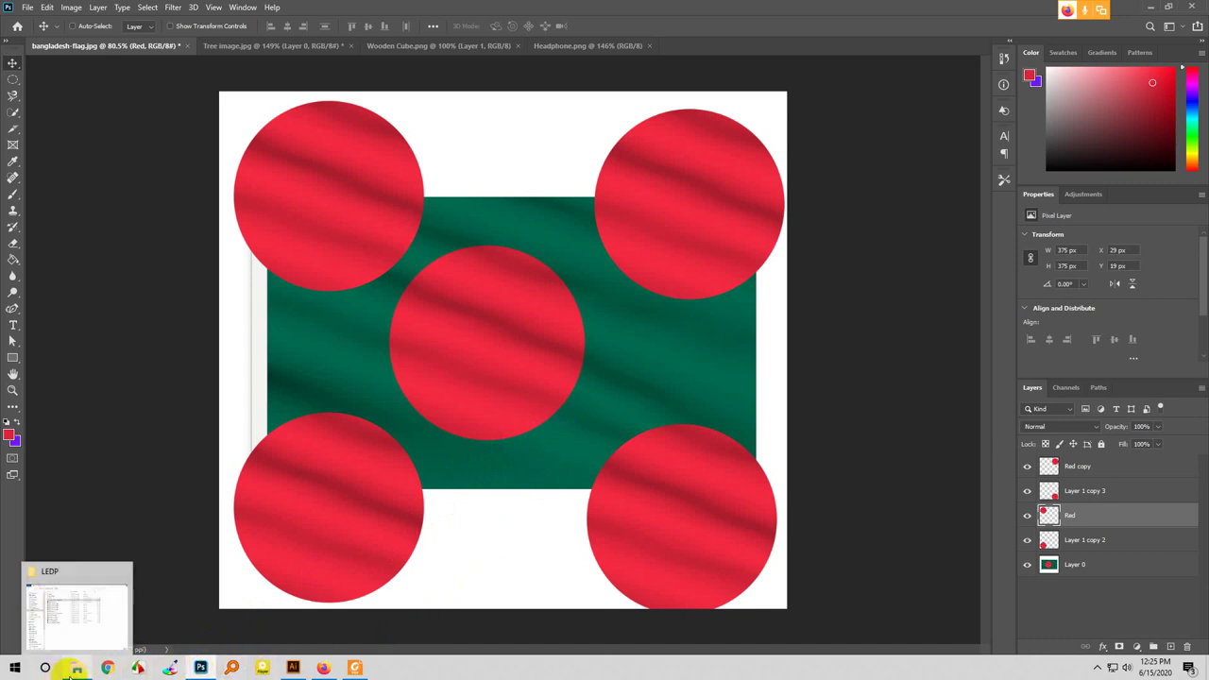
click(200, 668)
mouse_move(253, 492)
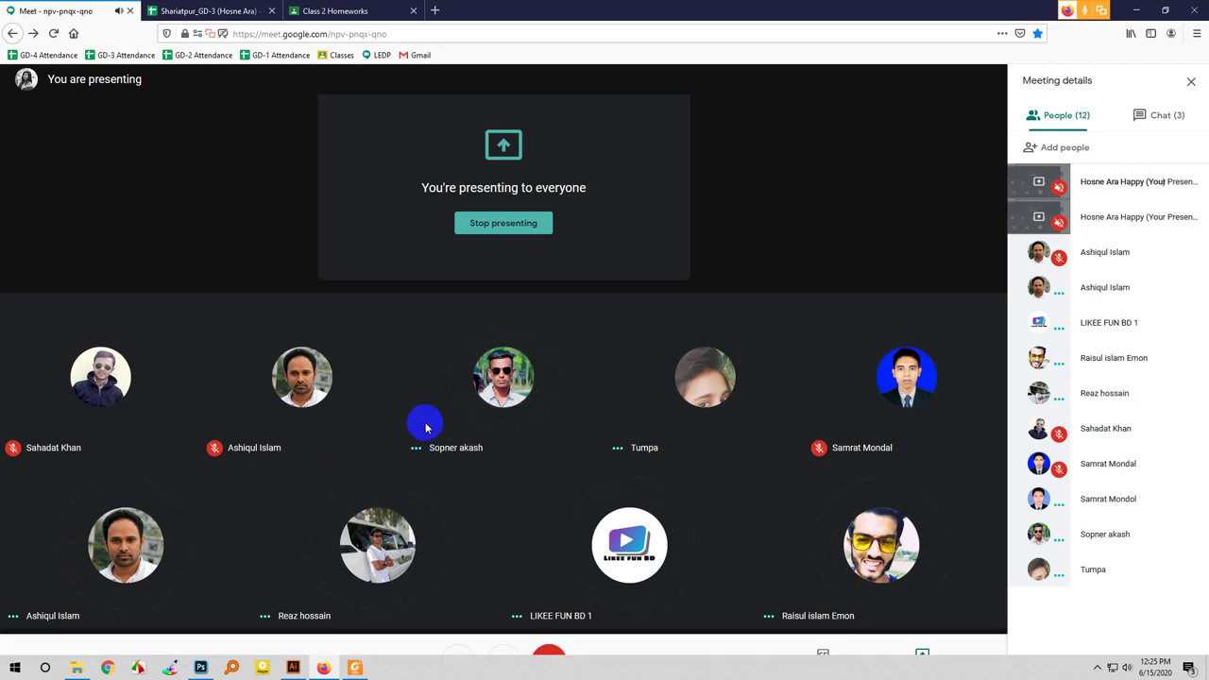
mouse_move(450, 410)
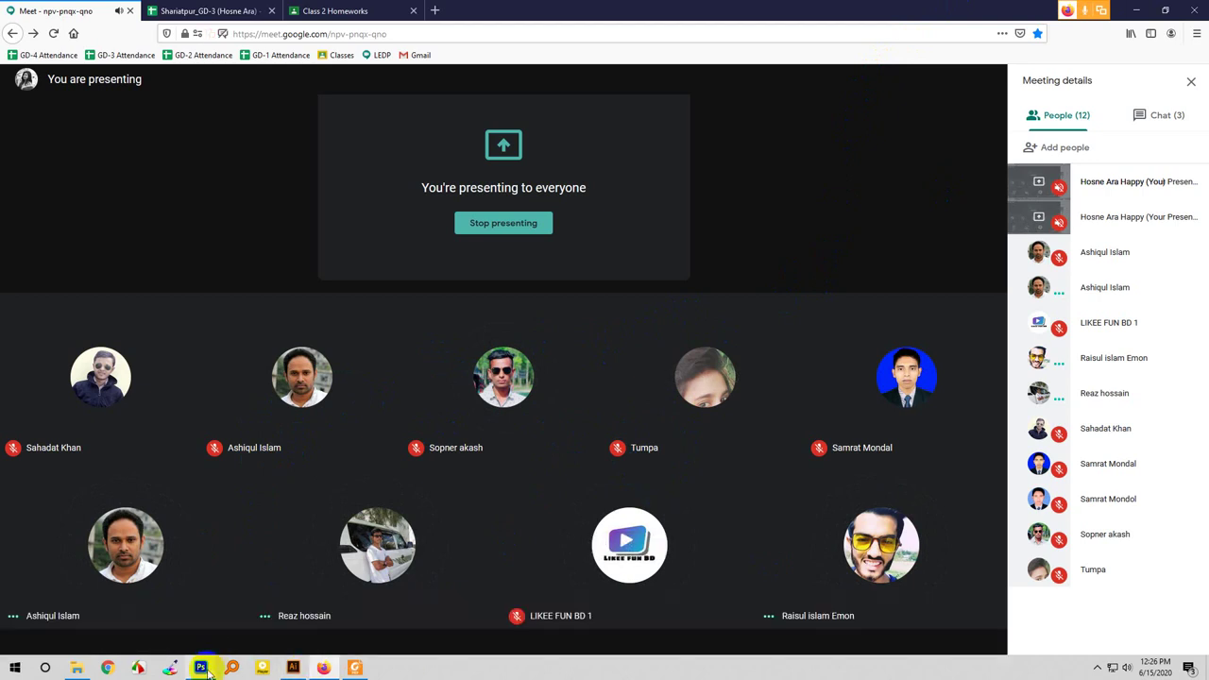
mouse_move(200, 668)
click(220, 573)
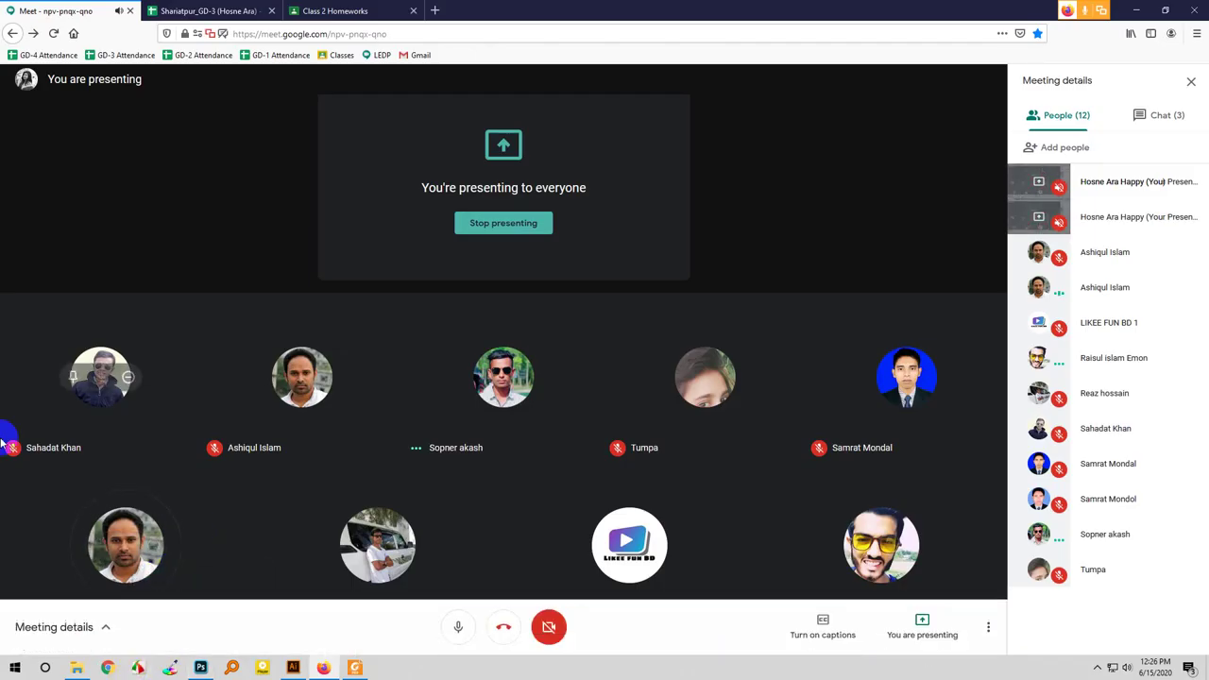
- Stop presenting in the Meet call and pin the other participant's shared Photoshop screen to enlarge it
click(924, 623)
click(918, 571)
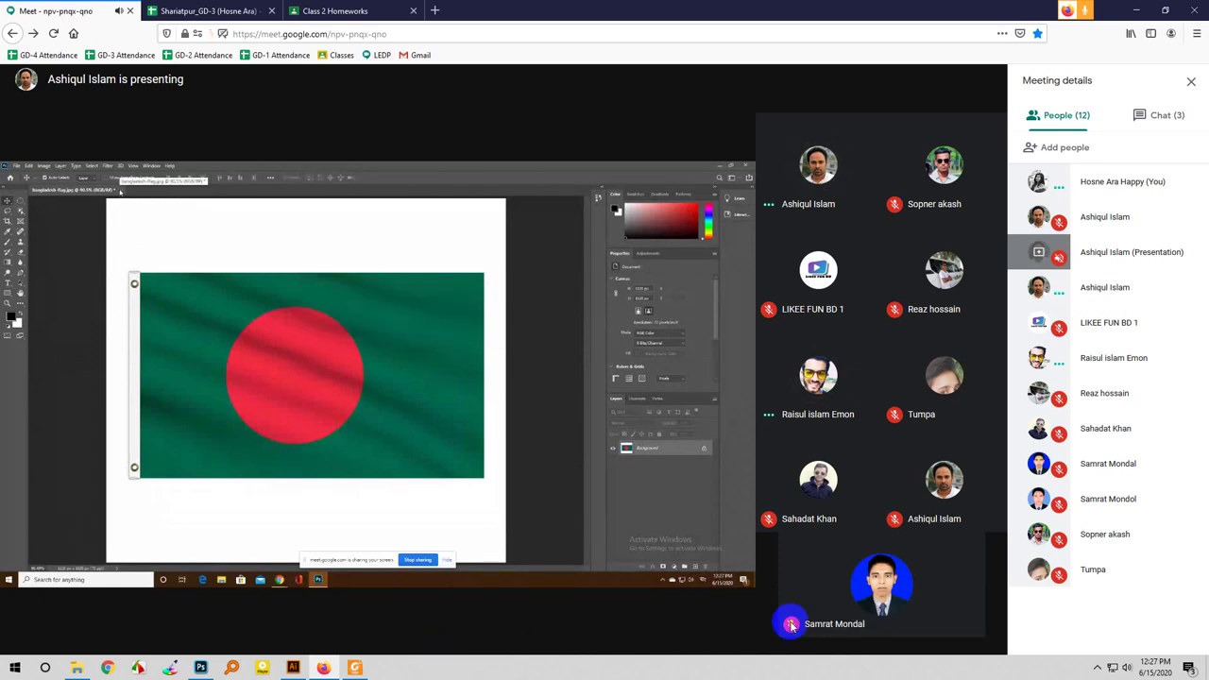
mouse_move(252, 375)
click(352, 376)
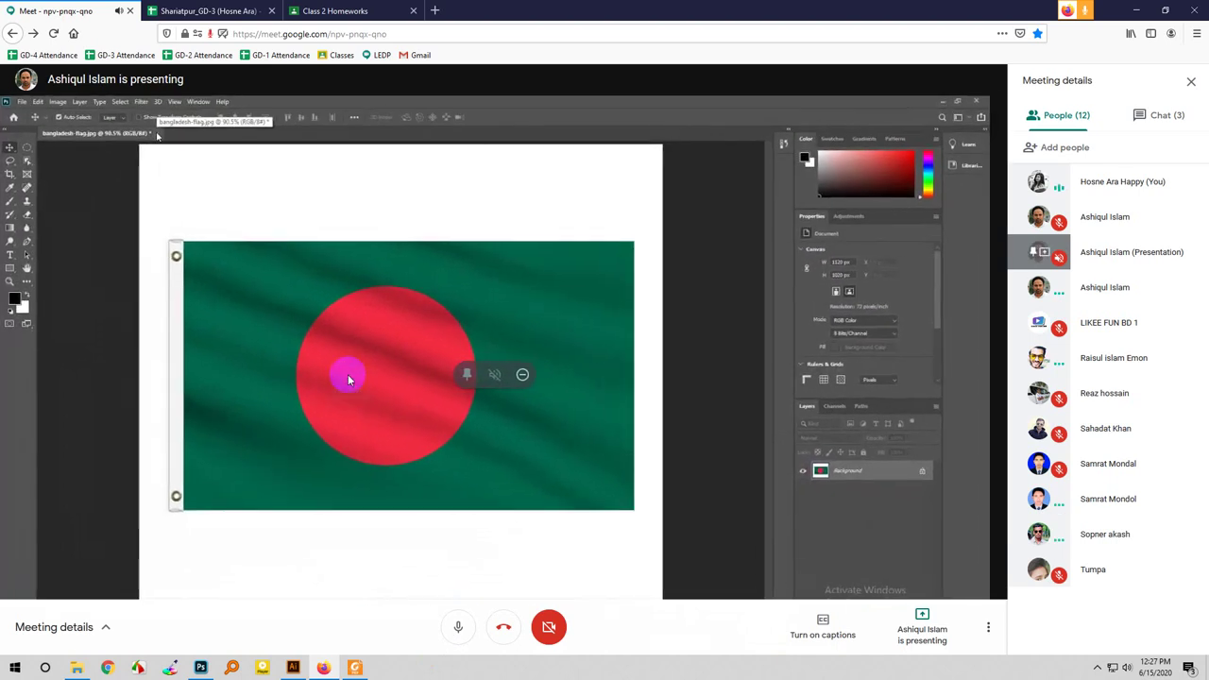